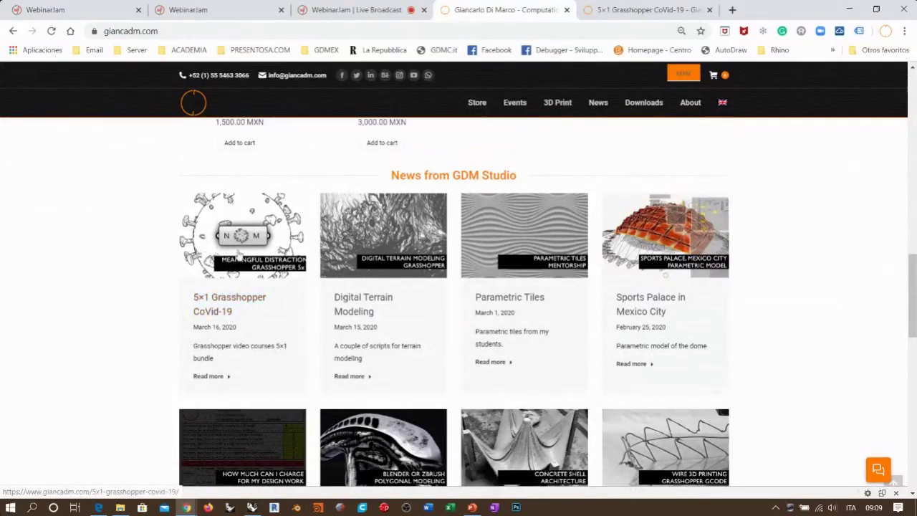
Step: Look through the 5×1 Grasshopper CoVid-19 post, covering its introduction, purchase conditions and the video courses included in the bundle
{"action": "left_click", "coordinate": [612, 7]}
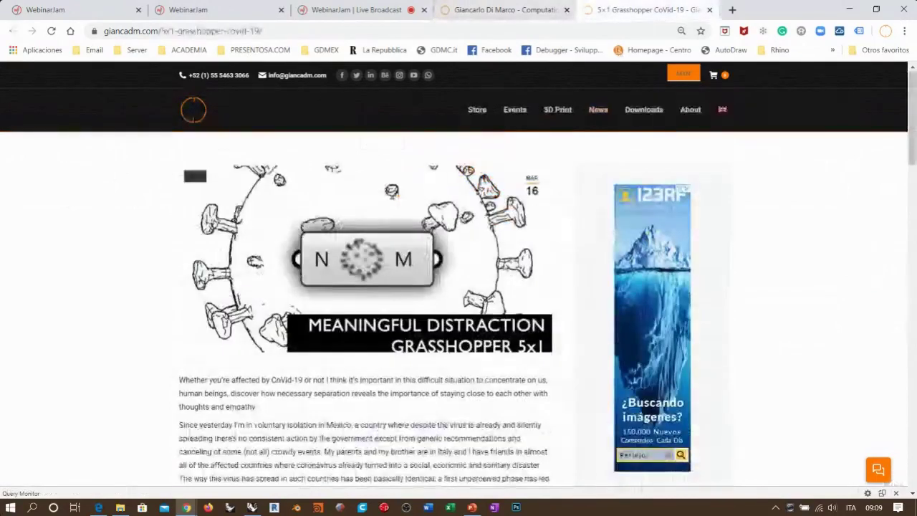
{"action": "scroll", "coordinate": [97, 244], "scroll_direction": "down", "scroll_amount": 3}
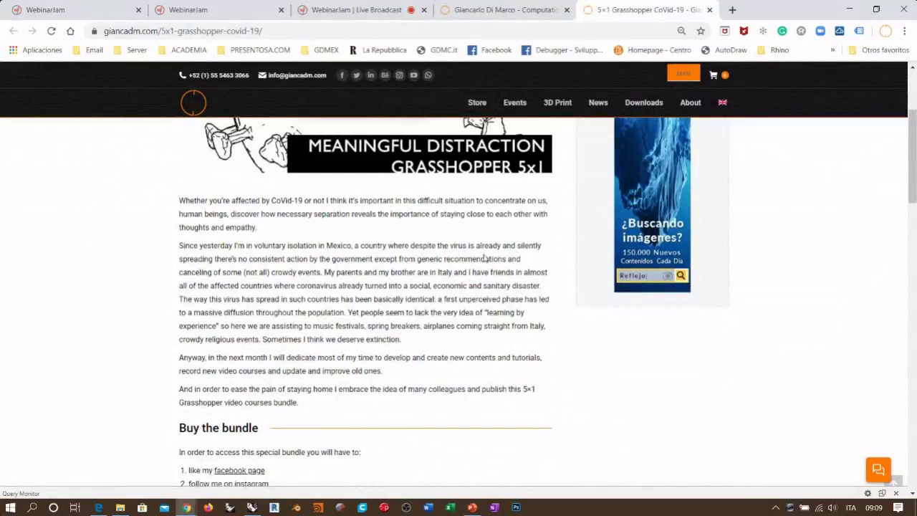
{"action": "scroll", "coordinate": [151, 192], "scroll_direction": "down", "scroll_amount": 5}
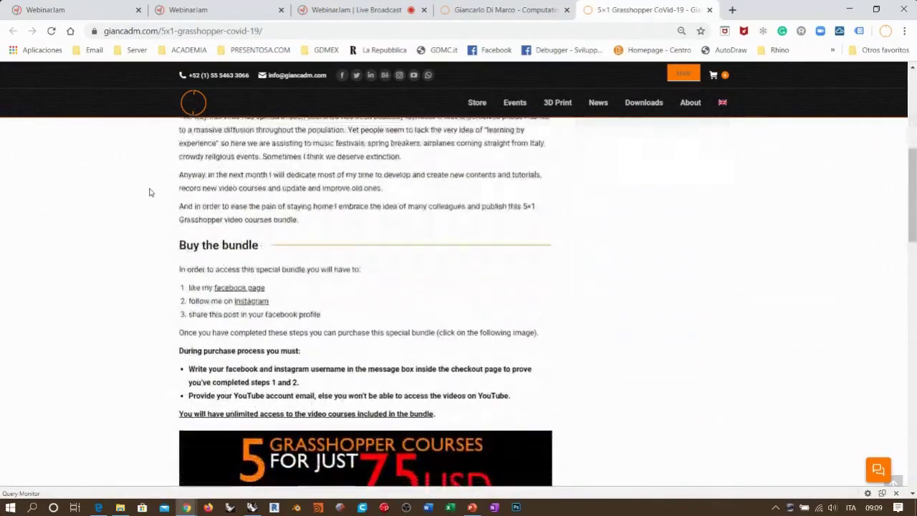
{"action": "scroll", "coordinate": [149, 191], "scroll_direction": "up", "scroll_amount": 1}
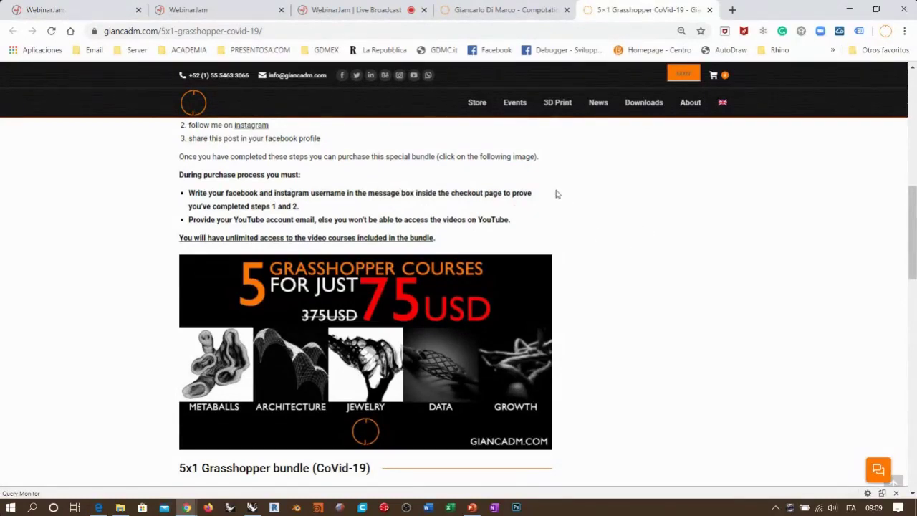
{"action": "scroll", "coordinate": [106, 250], "scroll_direction": "down", "scroll_amount": 3}
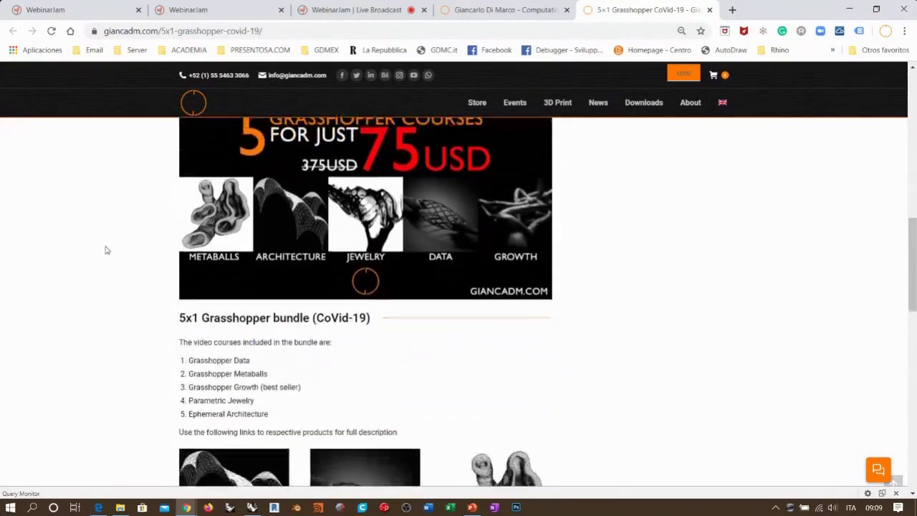
{"action": "scroll", "coordinate": [106, 250], "scroll_direction": "up", "scroll_amount": 8}
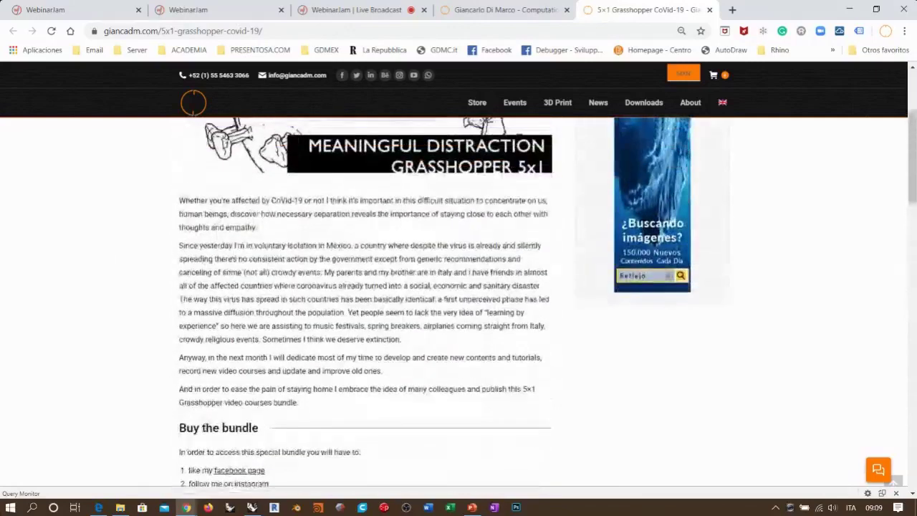
Step: Switch to Grasshopper and examine the Corona component, the reference image and the list of needed plugins in the 200311_corona definition
{"action": "left_click", "coordinate": [252, 508]}
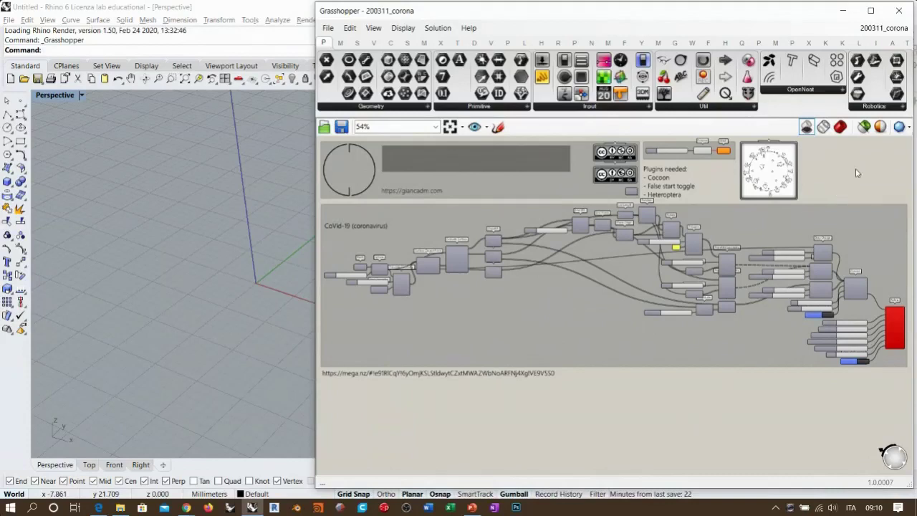
{"action": "right_click_drag", "start_coordinate": [826, 174], "coordinate": [710, 280]}
{"action": "scroll", "coordinate": [659, 278], "scroll_direction": "up", "scroll_amount": 6}
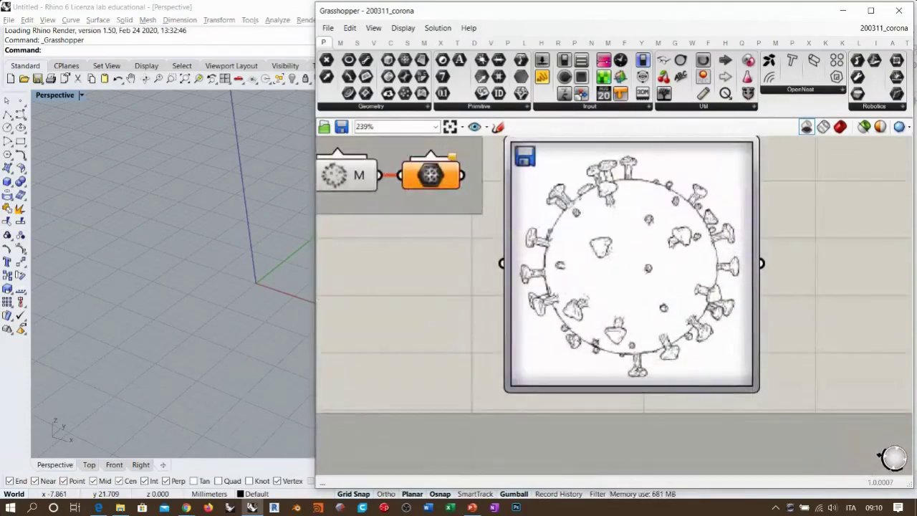
{"action": "right_click_drag", "start_coordinate": [743, 199], "coordinate": [839, 221]}
{"action": "scroll", "coordinate": [851, 216], "scroll_direction": "down", "scroll_amount": 2}
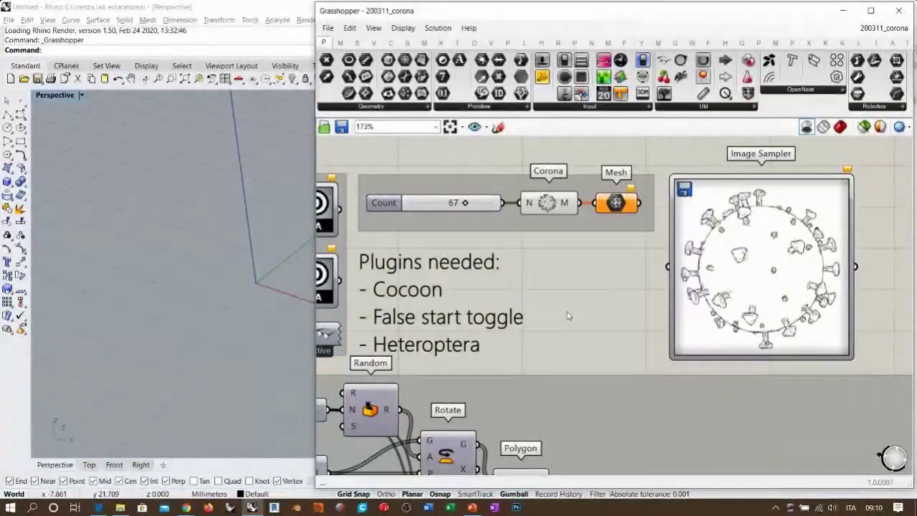
{"action": "scroll", "coordinate": [521, 316], "scroll_direction": "down", "scroll_amount": 4}
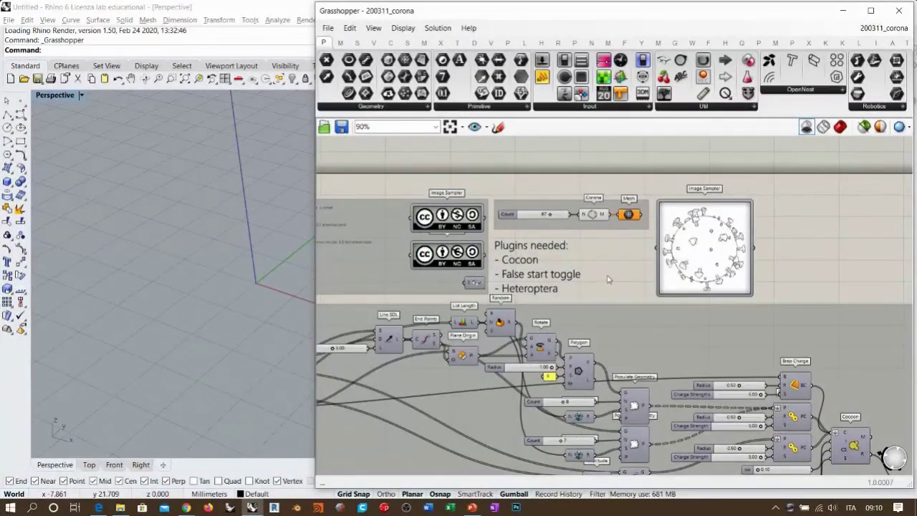
Step: Copy the mega.nz download link from the scribble below the CoVid-19 (coronavirus) group, leaving the scribble's text as is
{"action": "right_click_drag", "start_coordinate": [493, 382], "coordinate": [654, 258]}
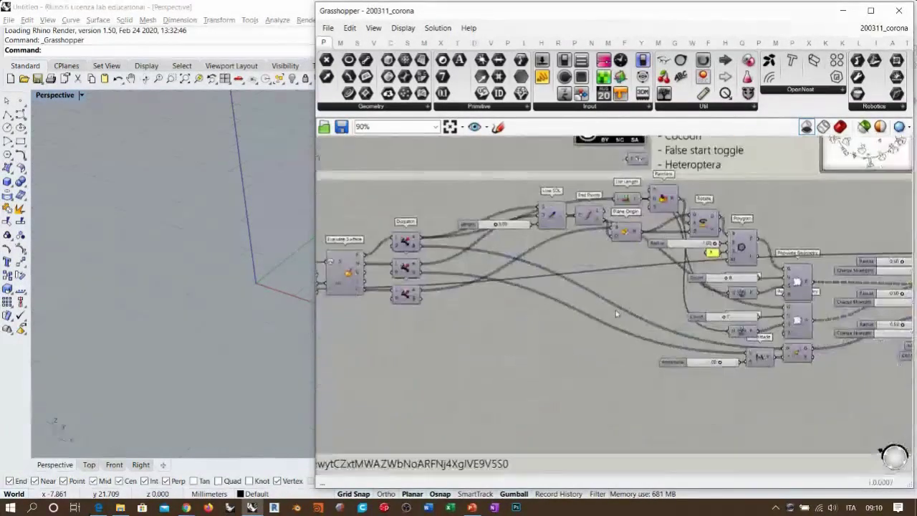
{"action": "right_click_drag", "start_coordinate": [600, 370], "coordinate": [709, 284]}
{"action": "right_click_drag", "start_coordinate": [501, 380], "coordinate": [670, 298]}
{"action": "scroll", "coordinate": [594, 297], "scroll_direction": "up", "scroll_amount": 2}
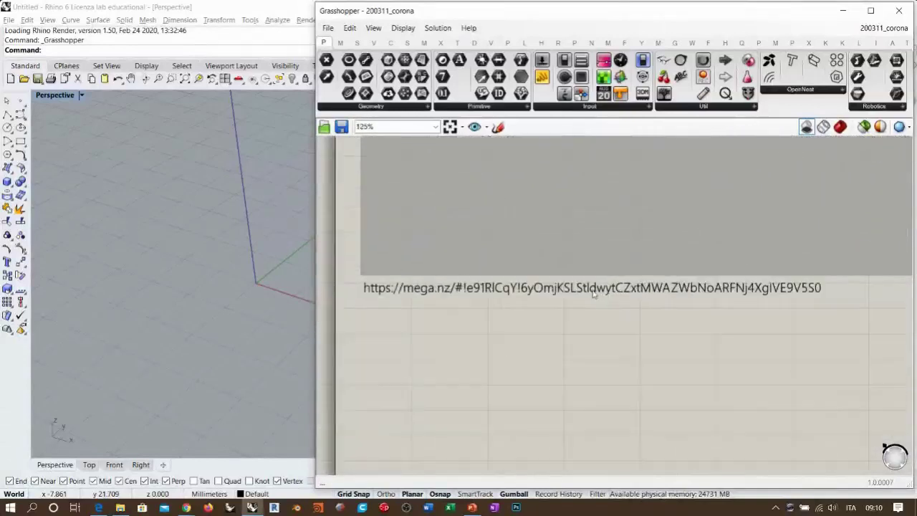
{"action": "scroll", "coordinate": [594, 296], "scroll_direction": "down", "scroll_amount": 1}
{"action": "right_click_drag", "start_coordinate": [601, 289], "coordinate": [629, 268]}
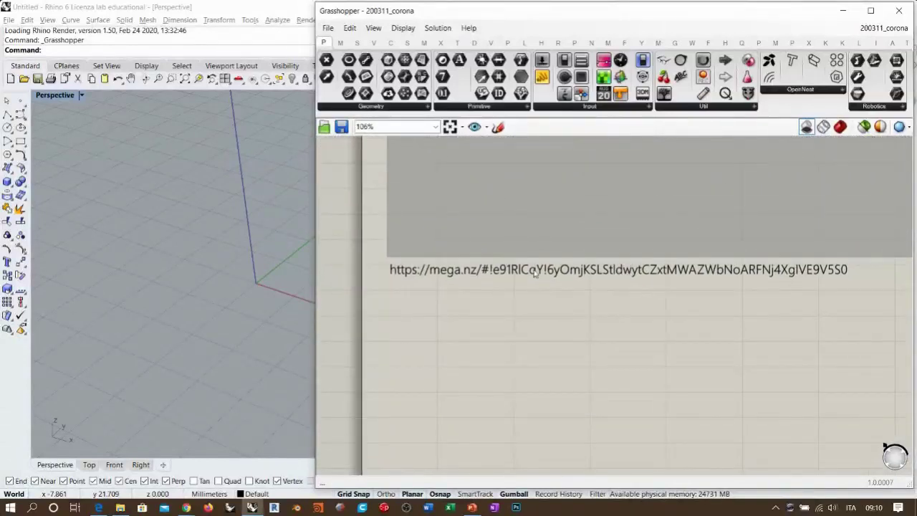
{"action": "double_click", "coordinate": [605, 274]}
{"action": "left_click_drag", "start_coordinate": [606, 258], "coordinate": [454, 202]}
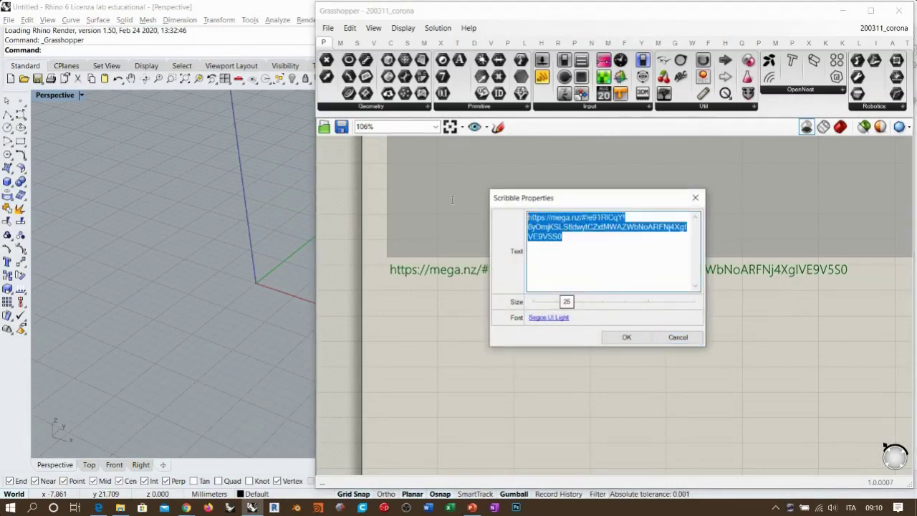
{"action": "left_click", "coordinate": [677, 337]}
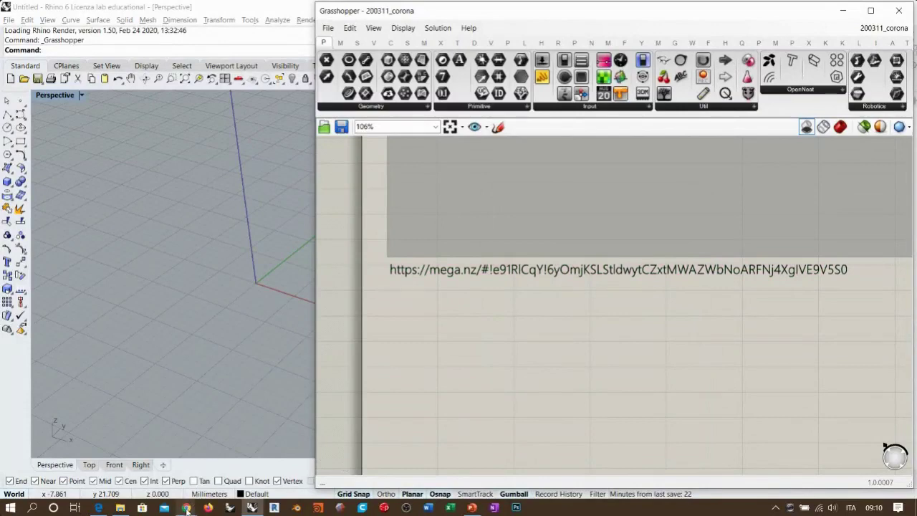
Step: Switch to the WebinarJam live broadcast in Chrome and send the copied mega.nz link to everybody in the chat
{"action": "mouse_move", "coordinate": [186, 507]}
{"action": "left_click", "coordinate": [118, 455]}
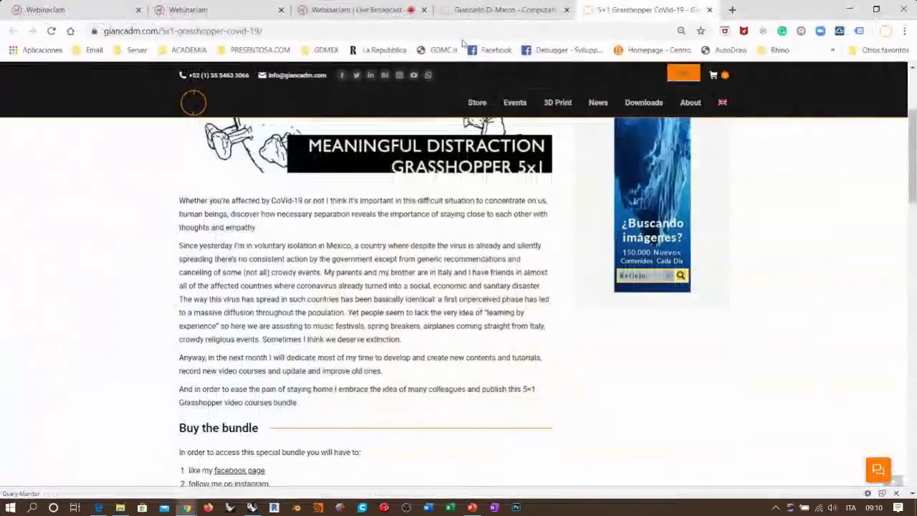
{"action": "left_click", "coordinate": [343, 8]}
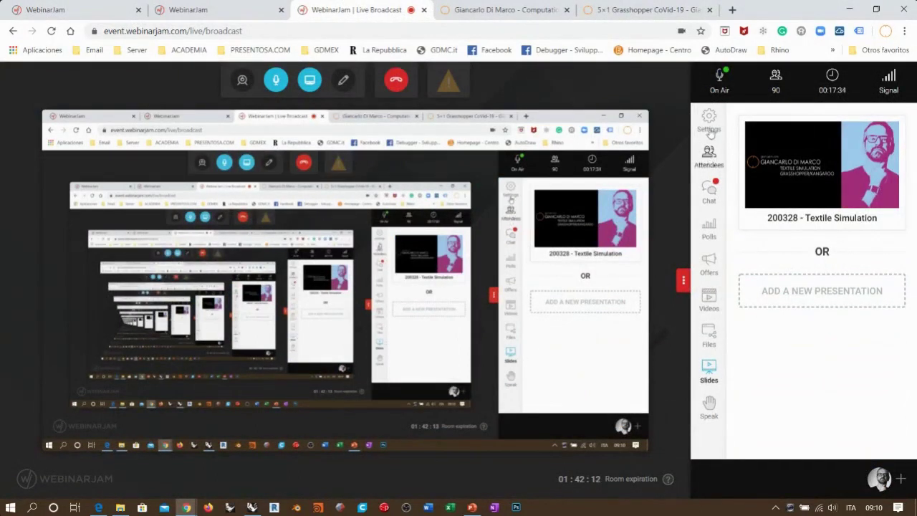
{"action": "left_click", "coordinate": [709, 191]}
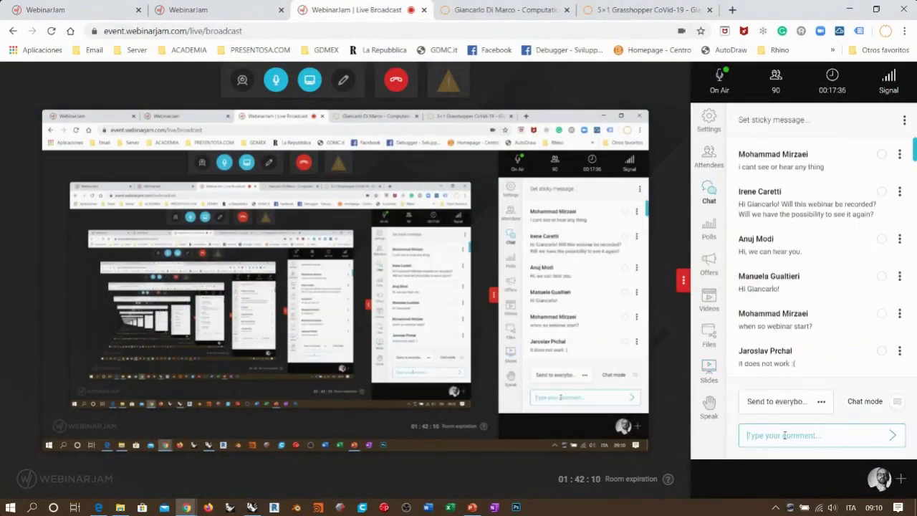
{"action": "key", "text": "ctrl+v"}
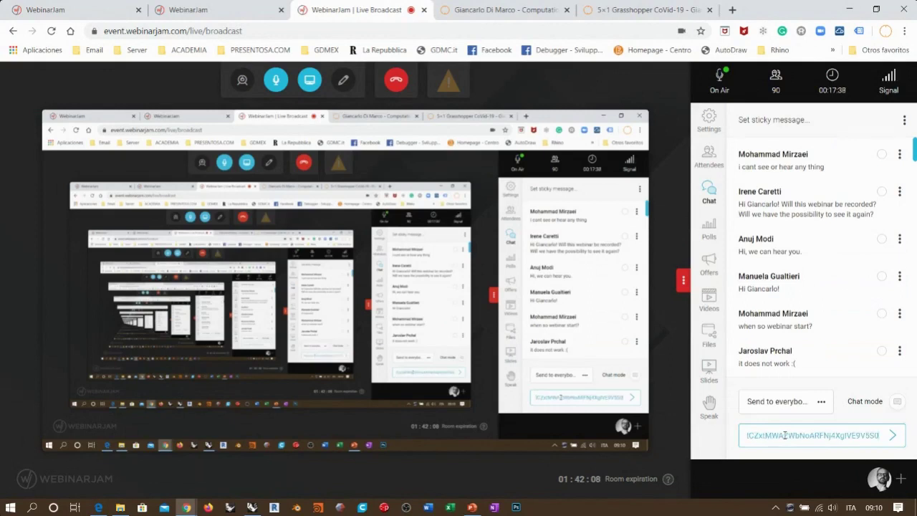
{"action": "key", "text": "Return"}
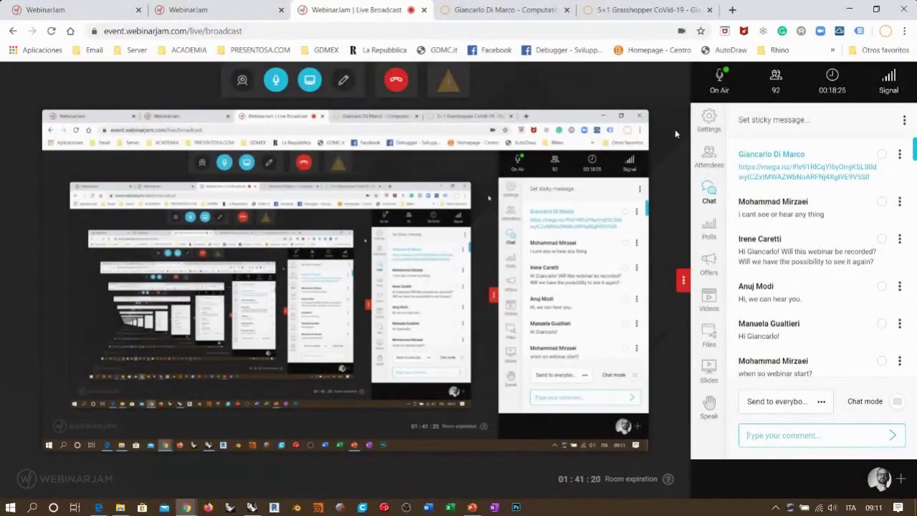
Step: Close the 5×1 Grasshopper CoVid-19 page and switch back to the 200311_corona definition in Grasshopper
{"action": "left_click", "coordinate": [633, 7]}
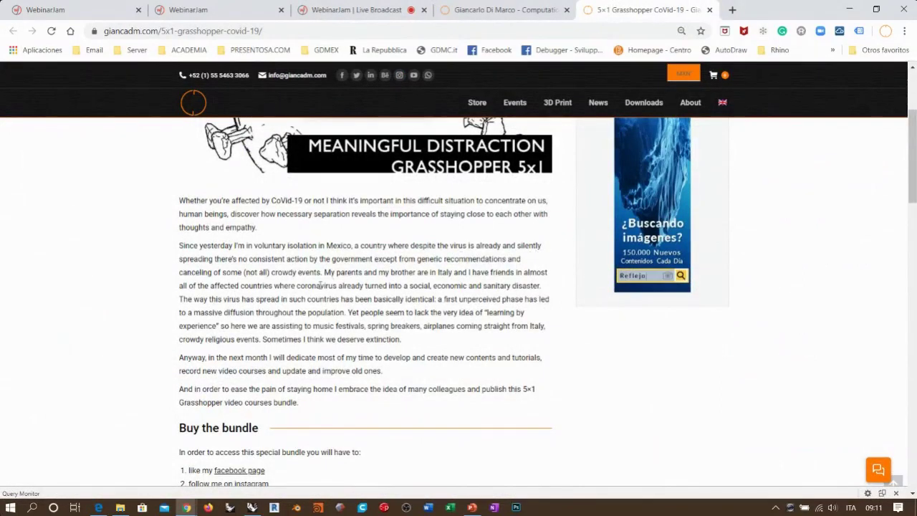
{"action": "middle_click", "coordinate": [641, 6]}
{"action": "left_click", "coordinate": [252, 507]}
{"action": "scroll", "coordinate": [708, 236], "scroll_direction": "down", "scroll_amount": 5}
{"action": "scroll", "coordinate": [708, 237], "scroll_direction": "up", "scroll_amount": 3}
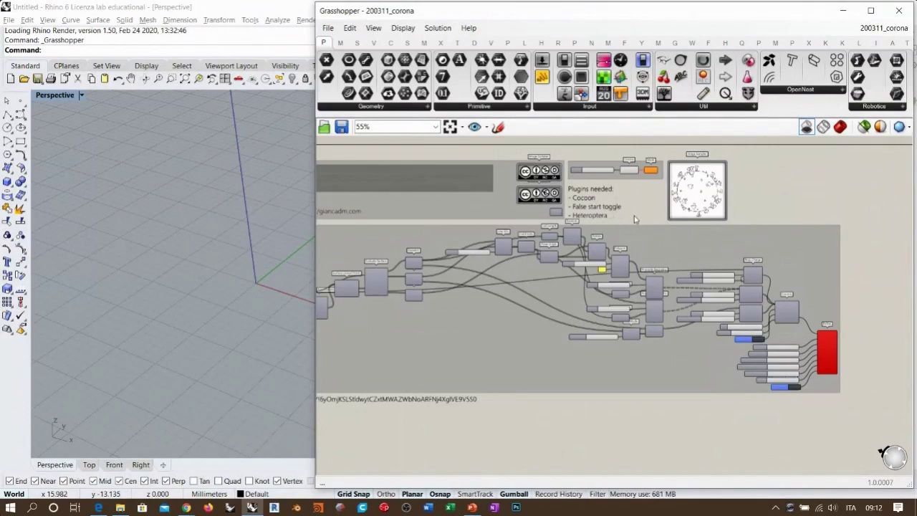
Step: Turn on the shaded preview for the two Populate Geometry components and the Move component below them to show their points in Rhino
{"action": "right_click_drag", "start_coordinate": [539, 251], "coordinate": [576, 244]}
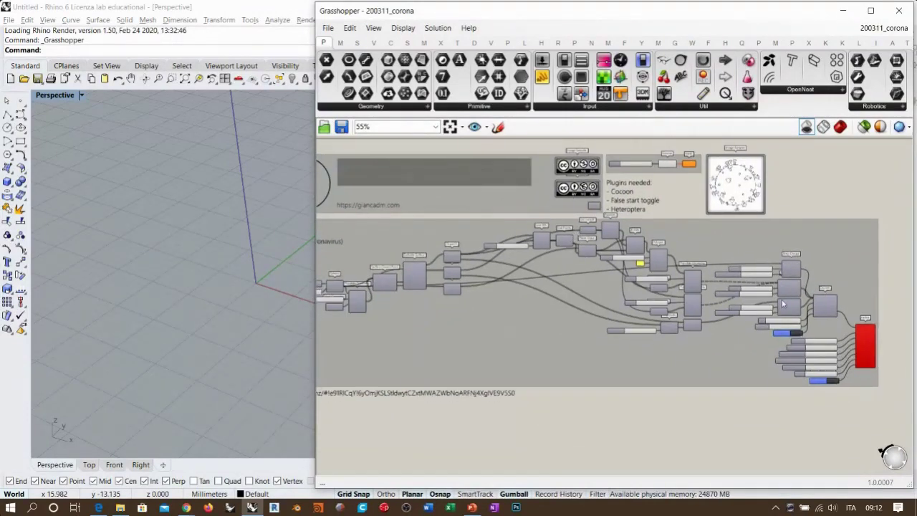
{"action": "right_click_drag", "start_coordinate": [779, 301], "coordinate": [751, 256]}
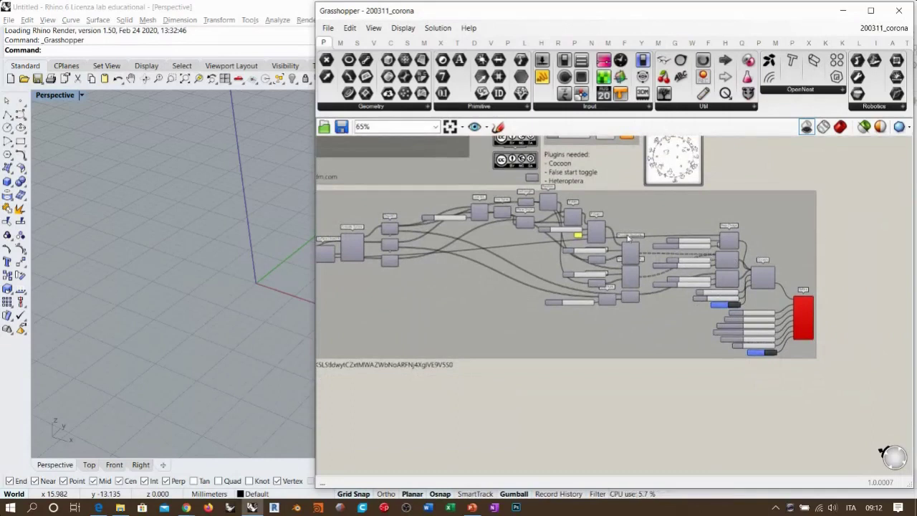
{"action": "scroll", "coordinate": [628, 237], "scroll_direction": "up", "scroll_amount": 4}
{"action": "scroll", "coordinate": [629, 247], "scroll_direction": "up", "scroll_amount": 2}
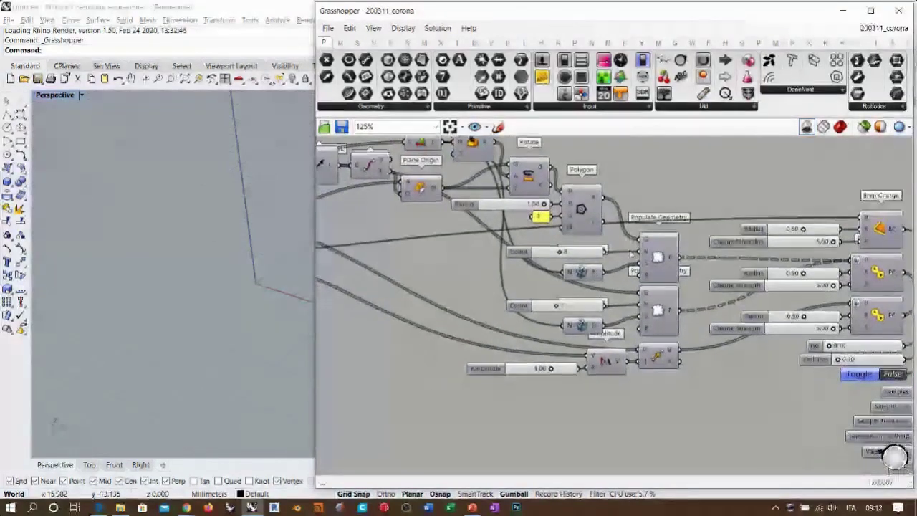
{"action": "right_click_drag", "start_coordinate": [660, 262], "coordinate": [626, 253]}
{"action": "left_click", "coordinate": [625, 342]}
{"action": "left_click", "coordinate": [628, 308], "text": "shift"}
{"action": "left_click", "coordinate": [629, 259], "text": "shift"}
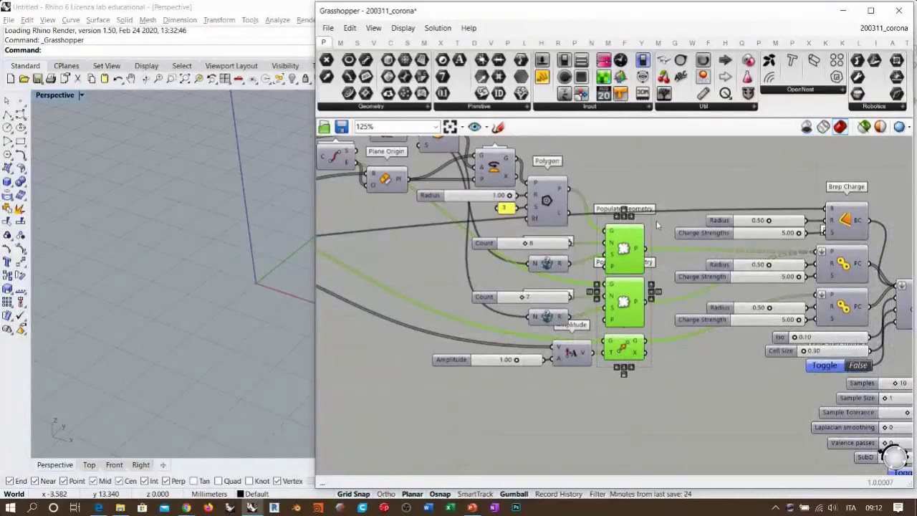
{"action": "scroll", "coordinate": [179, 294], "scroll_direction": "down", "scroll_amount": 7}
{"action": "right_click_drag", "start_coordinate": [181, 297], "coordinate": [247, 233]}
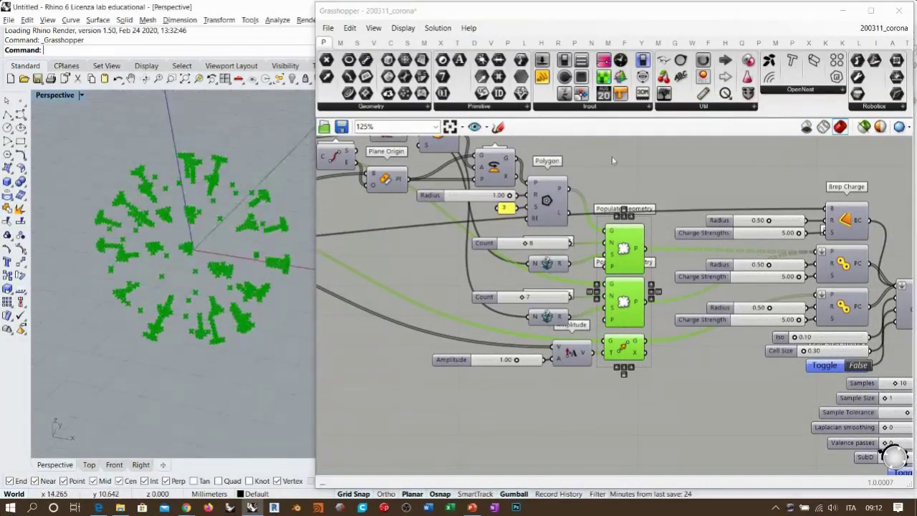
Step: Examine the whole coronavirus definition from its first sliders to the Refine component, and view the previewed points from several angles
{"action": "scroll", "coordinate": [609, 382], "scroll_direction": "down", "scroll_amount": 3}
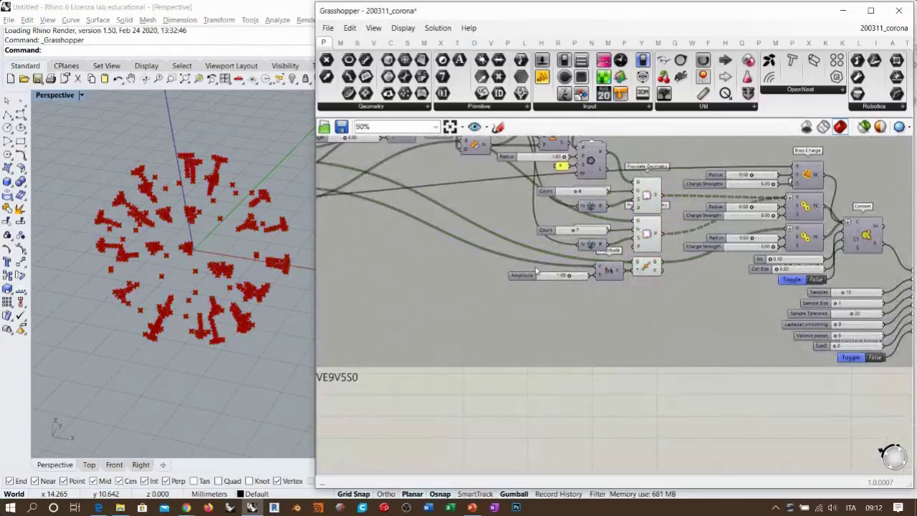
{"action": "right_click_drag", "start_coordinate": [882, 204], "coordinate": [756, 225]}
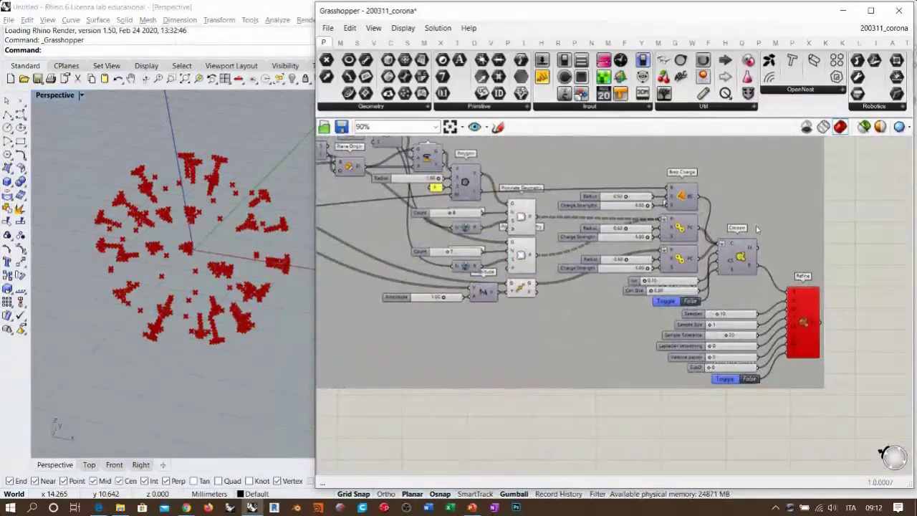
{"action": "right_click_drag", "start_coordinate": [344, 260], "coordinate": [499, 232]}
{"action": "scroll", "coordinate": [500, 231], "scroll_direction": "down", "scroll_amount": 3}
{"action": "right_click_drag", "start_coordinate": [501, 306], "coordinate": [555, 320]}
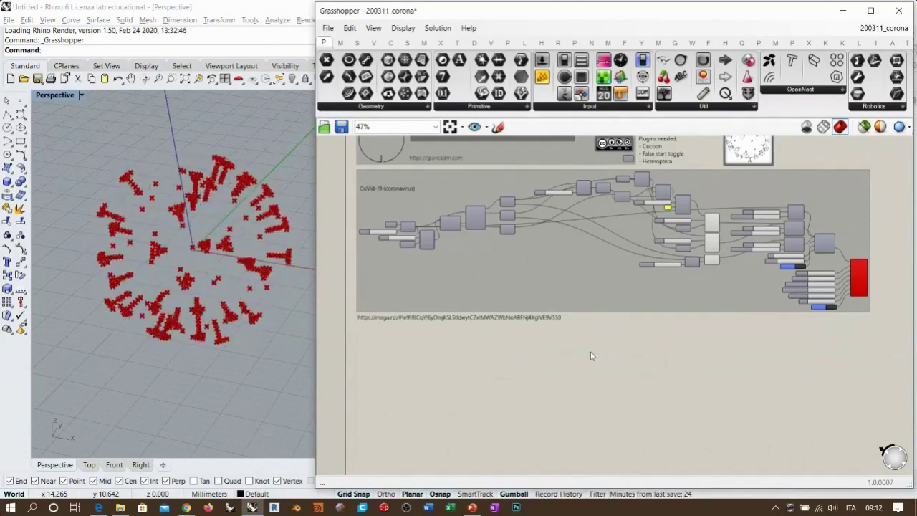
{"action": "right_click_drag", "start_coordinate": [213, 244], "coordinate": [244, 210]}
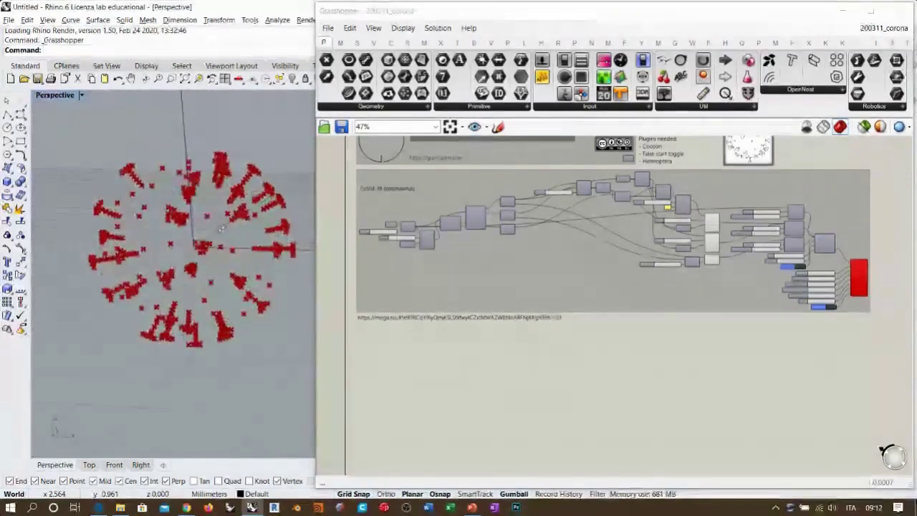
{"action": "left_click", "coordinate": [606, 214]}
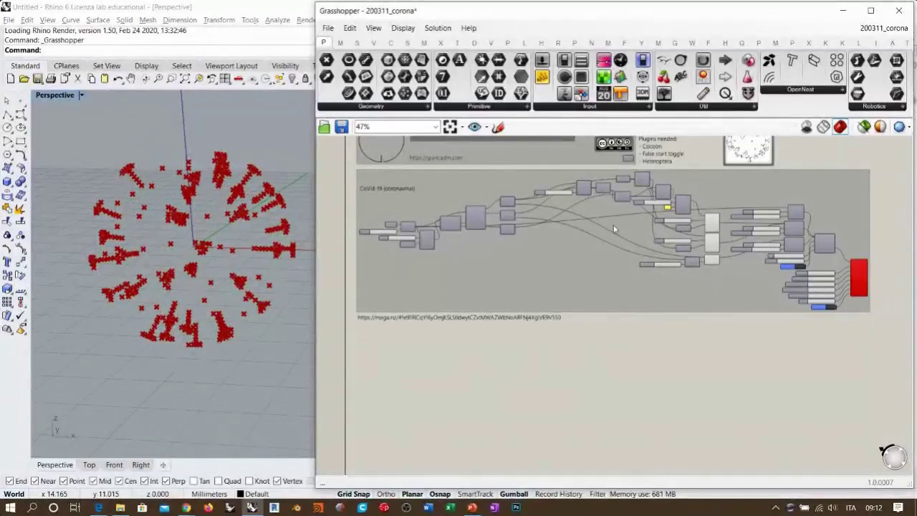
{"action": "right_click_drag", "start_coordinate": [715, 164], "coordinate": [694, 208]}
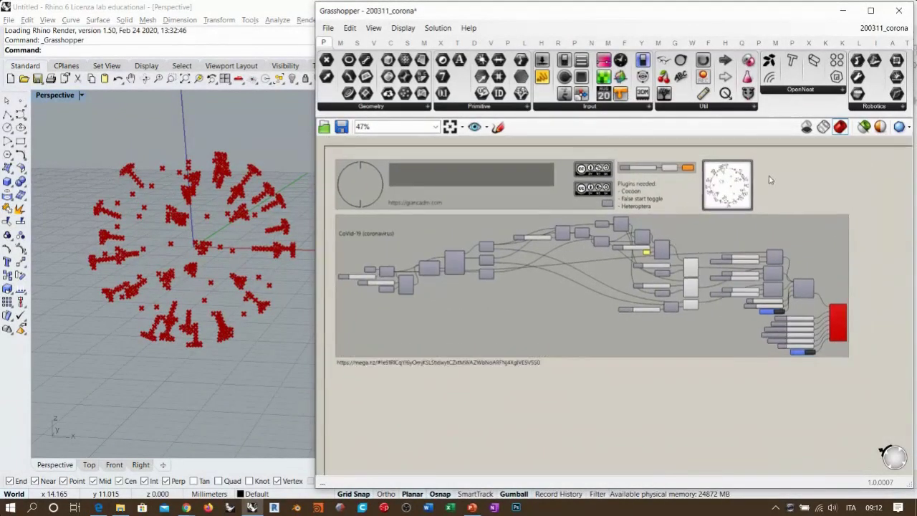
Step: Close the 200311_corona definition without saving its changes, leaving the 200328_gh_textile definition open
{"action": "left_click", "coordinate": [884, 28]}
{"action": "left_click", "coordinate": [891, 46]}
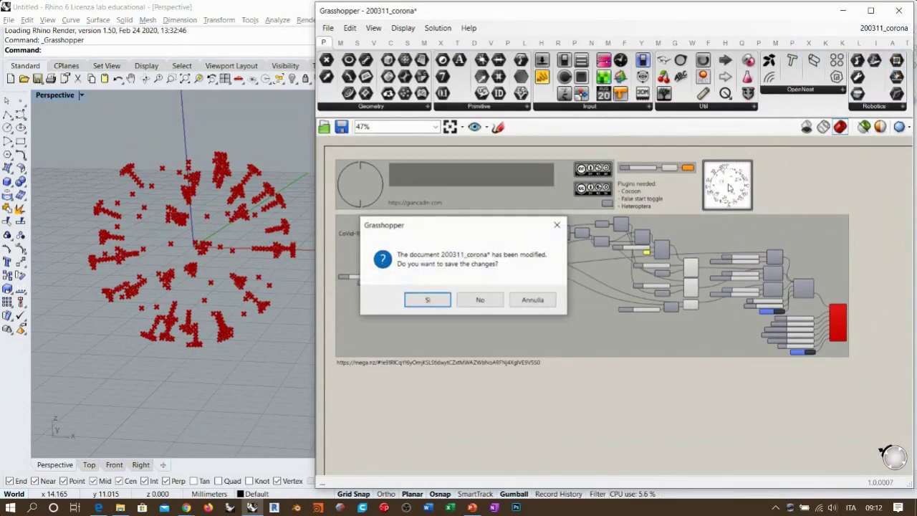
{"action": "left_click", "coordinate": [477, 300]}
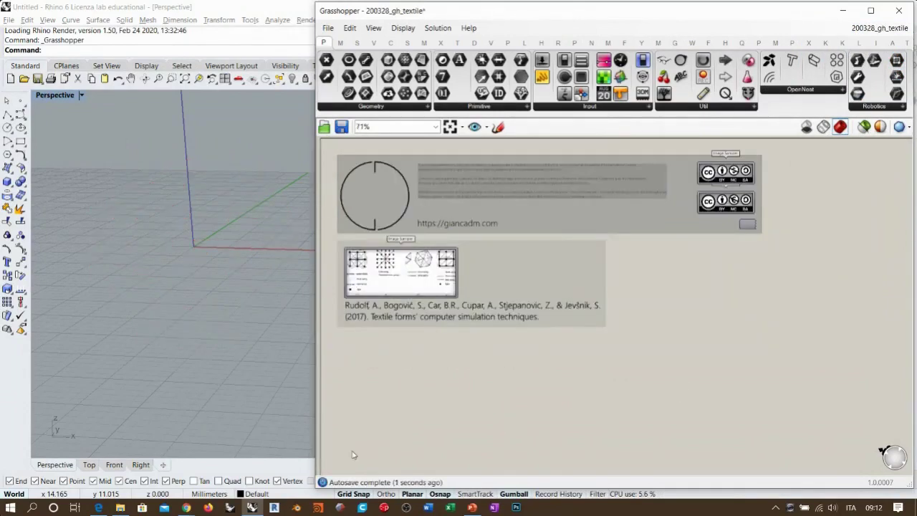
Step: Switch to the WebinarJam broadcast page, show its shared files, and copy the 200311_CORONA folder path from File Explorer
{"action": "mouse_move", "coordinate": [185, 508]}
{"action": "left_click", "coordinate": [122, 448]}
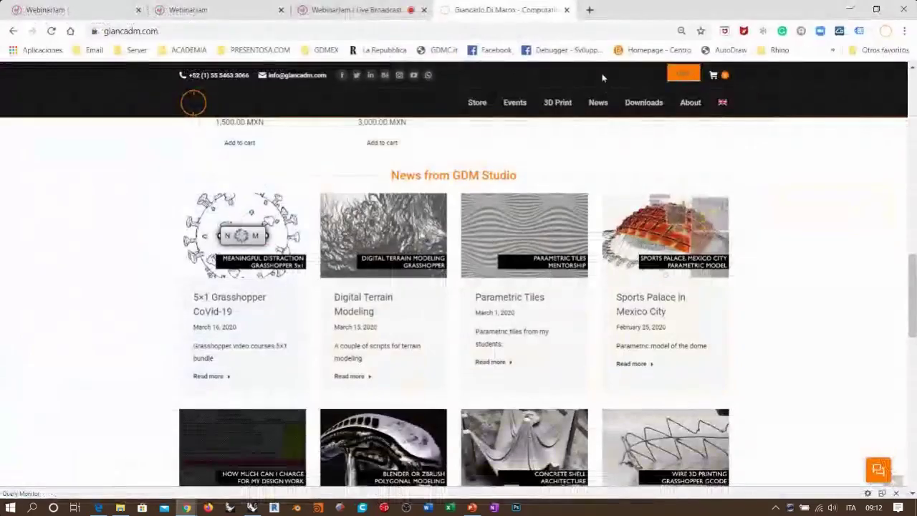
{"action": "left_click", "coordinate": [331, 6]}
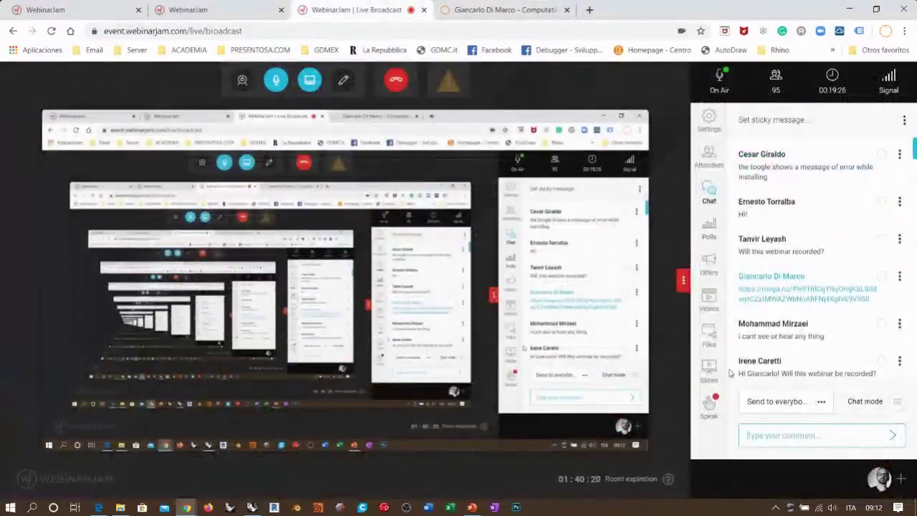
{"action": "left_click", "coordinate": [708, 335]}
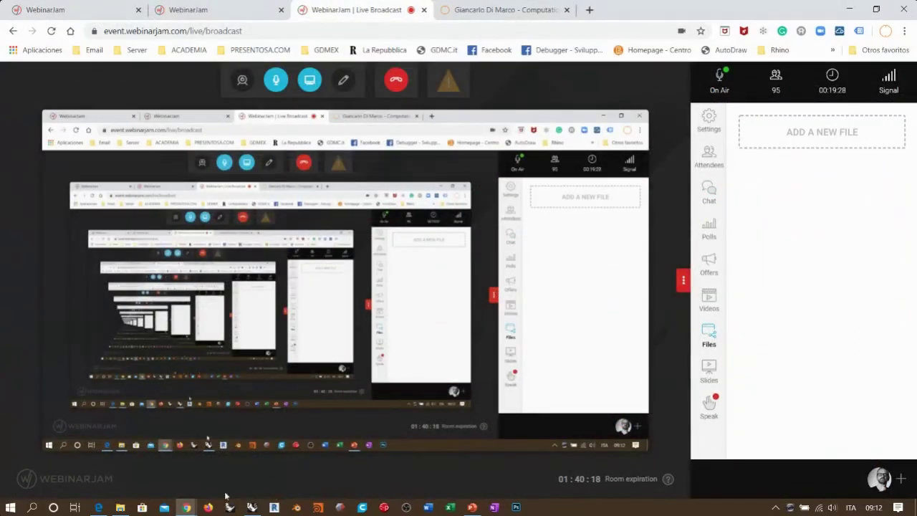
{"action": "left_click", "coordinate": [120, 508]}
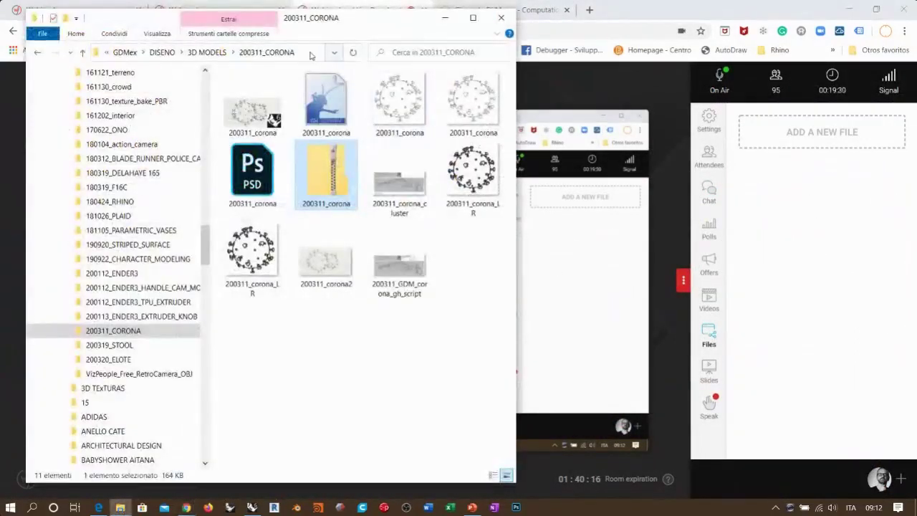
{"action": "left_click", "coordinate": [315, 52]}
{"action": "key", "text": "ctrl+c"}
{"action": "left_click", "coordinate": [844, 207]}
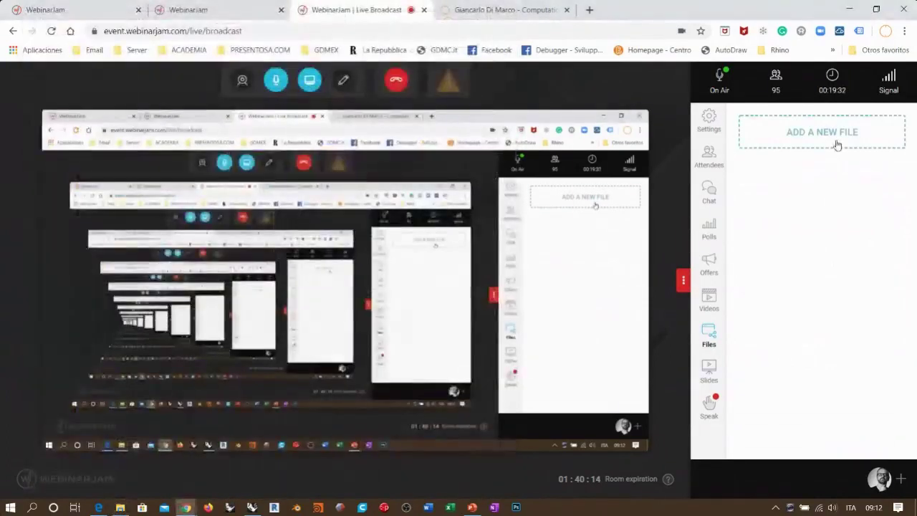
Step: Upload the 200311_corona ZIP archive from the copied folder path as a new webinar file named Corona Virus and share it with attendees
{"action": "left_click", "coordinate": [836, 140]}
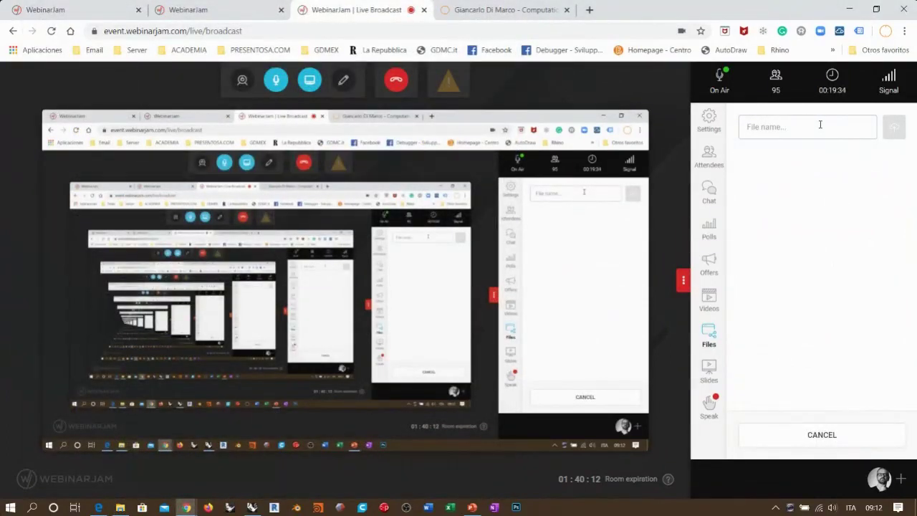
{"action": "type", "text": "Corona Virus"}
{"action": "left_click", "coordinate": [894, 127]}
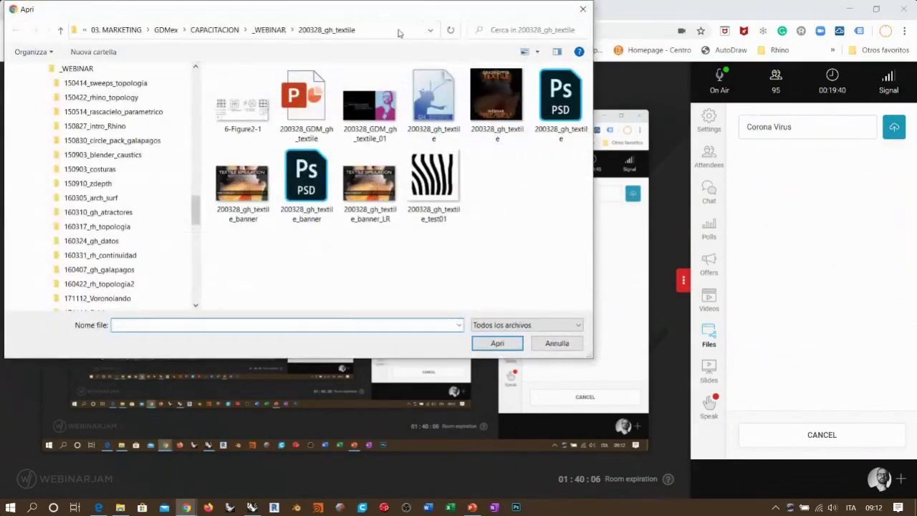
{"action": "left_click", "coordinate": [400, 32]}
{"action": "key", "text": "ctrl+v"}
{"action": "key", "text": "Return"}
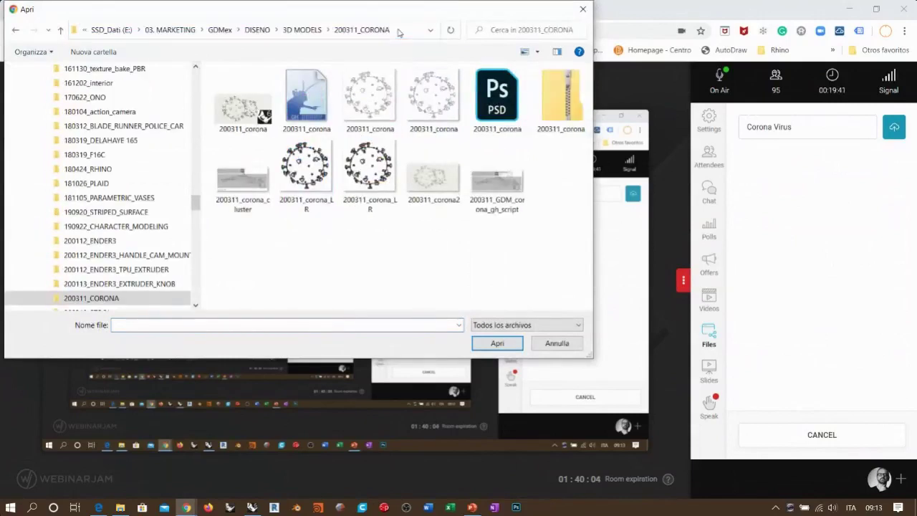
{"action": "double_click", "coordinate": [549, 84]}
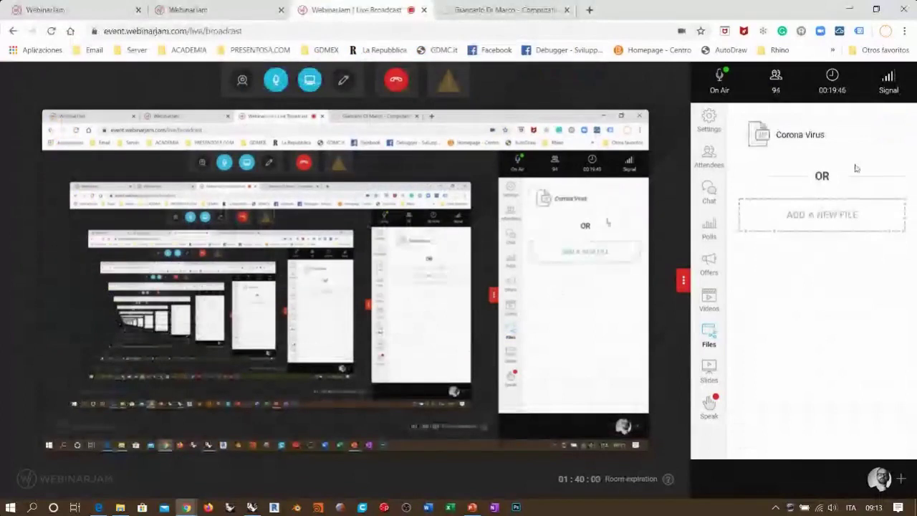
{"action": "mouse_move", "coordinate": [808, 143]}
{"action": "left_click", "coordinate": [846, 136]}
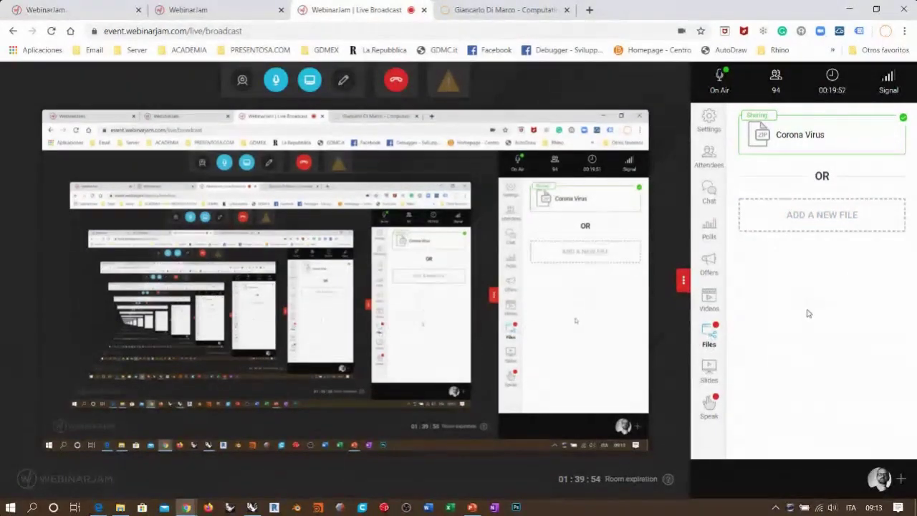
Step: Decline the pending request to speak, and check the webinar's attendee list and chat
{"action": "left_click", "coordinate": [709, 404]}
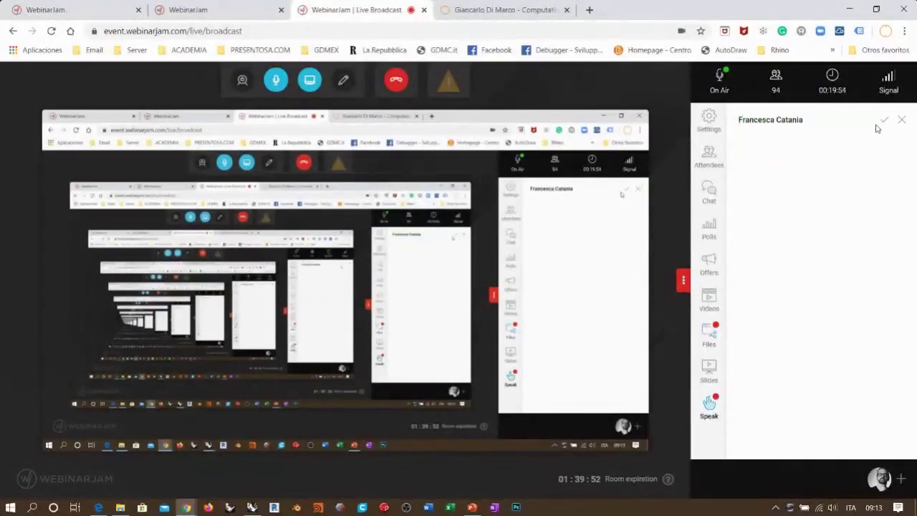
{"action": "left_click", "coordinate": [900, 120]}
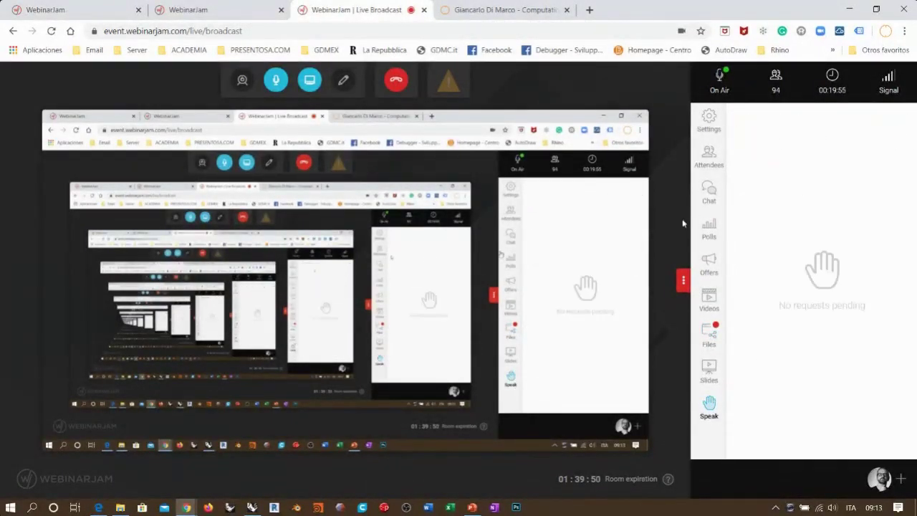
{"action": "left_click", "coordinate": [711, 155]}
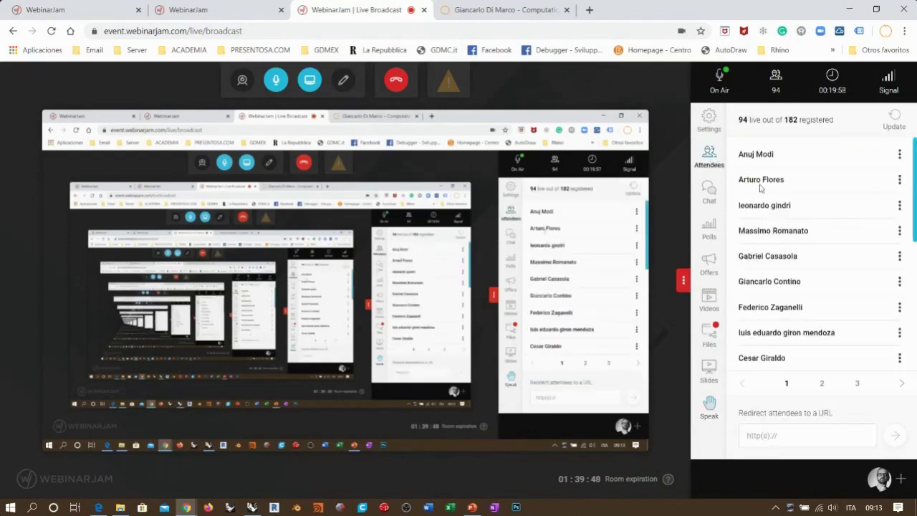
{"action": "left_click", "coordinate": [709, 190]}
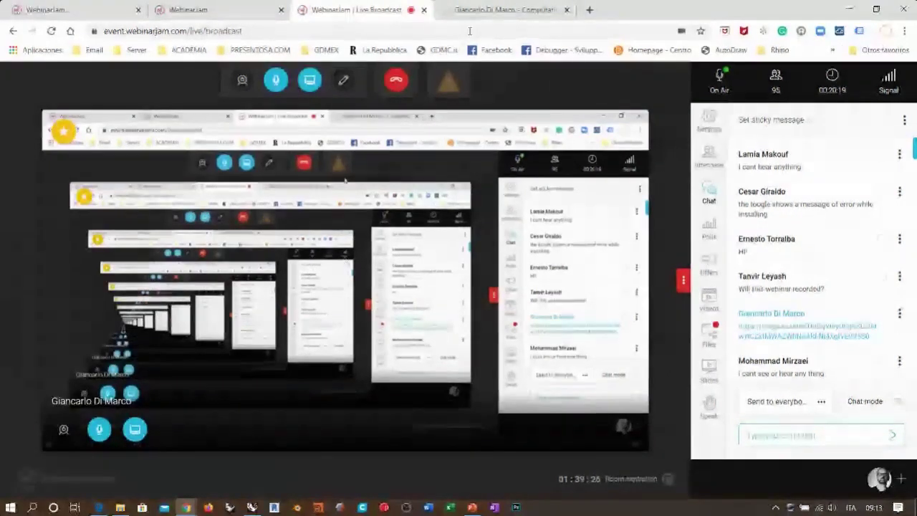
Step: Return to the 200328_gh_textile definition and narrow the Grasshopper window to reveal more of the Rhino viewport
{"action": "left_click", "coordinate": [846, 8]}
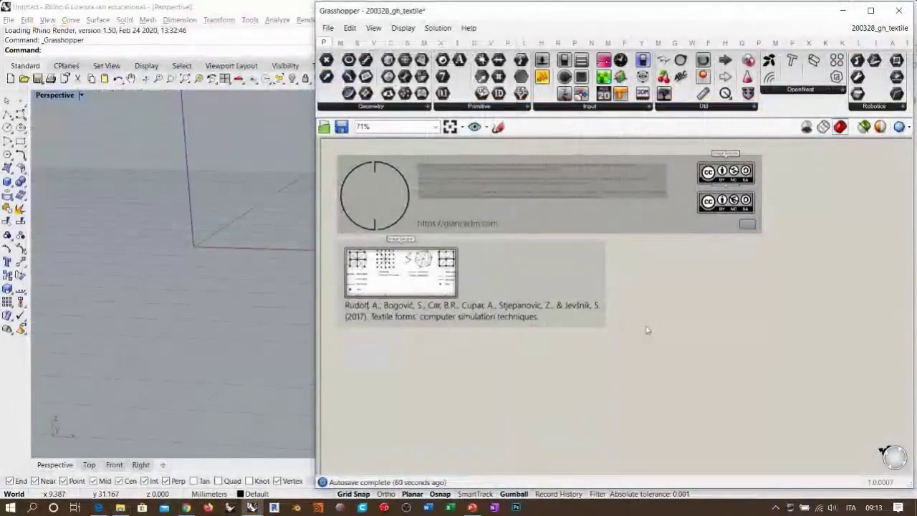
{"action": "left_click_drag", "start_coordinate": [319, 172], "coordinate": [460, 172]}
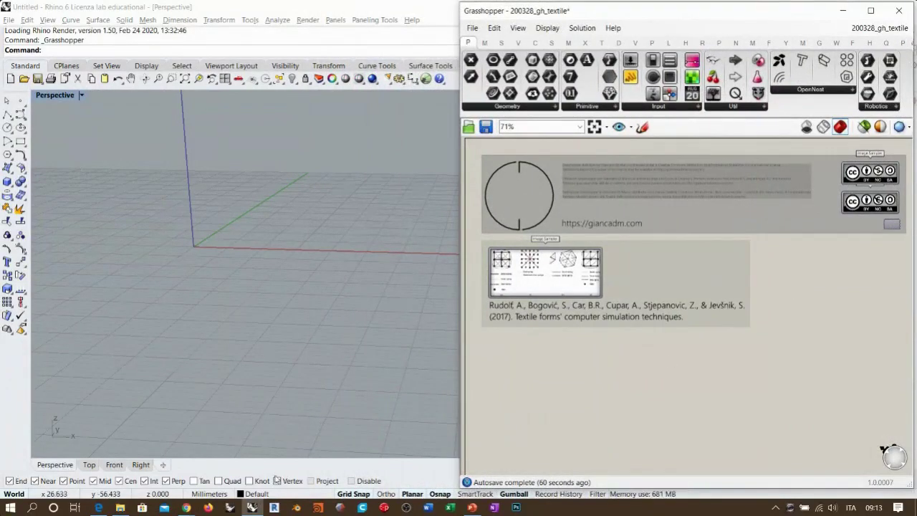
Step: Present the 200328 - Textile Simulation slides to the webinar attendees from the broadcast page, and return to Grasshopper
{"action": "left_click", "coordinate": [115, 451]}
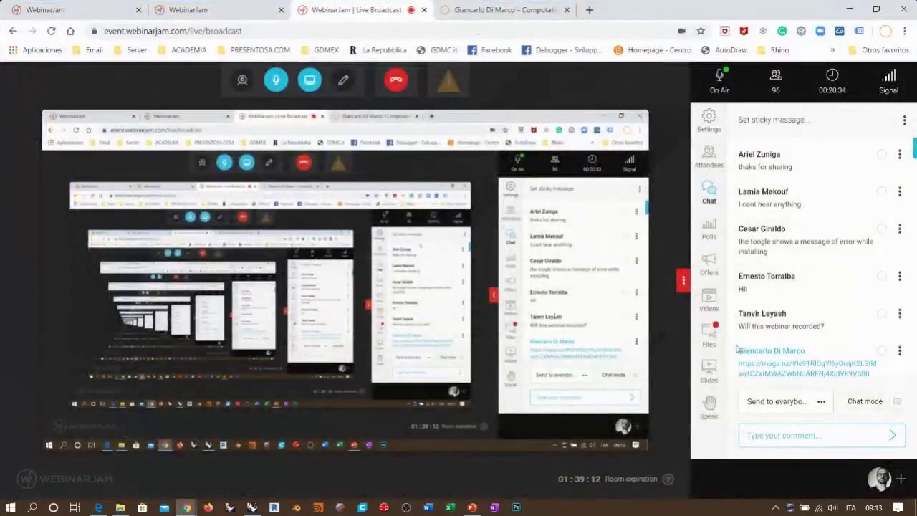
{"action": "left_click", "coordinate": [708, 369]}
{"action": "left_click", "coordinate": [826, 179]}
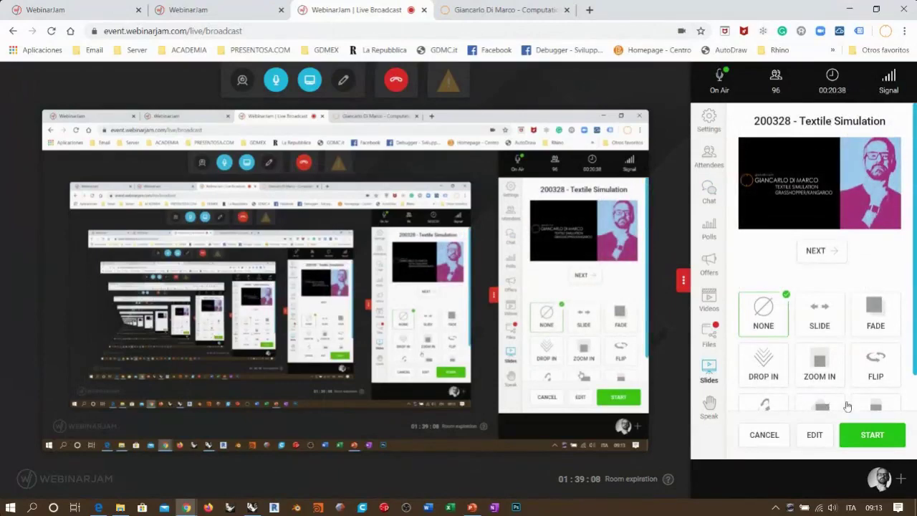
{"action": "left_click", "coordinate": [873, 435]}
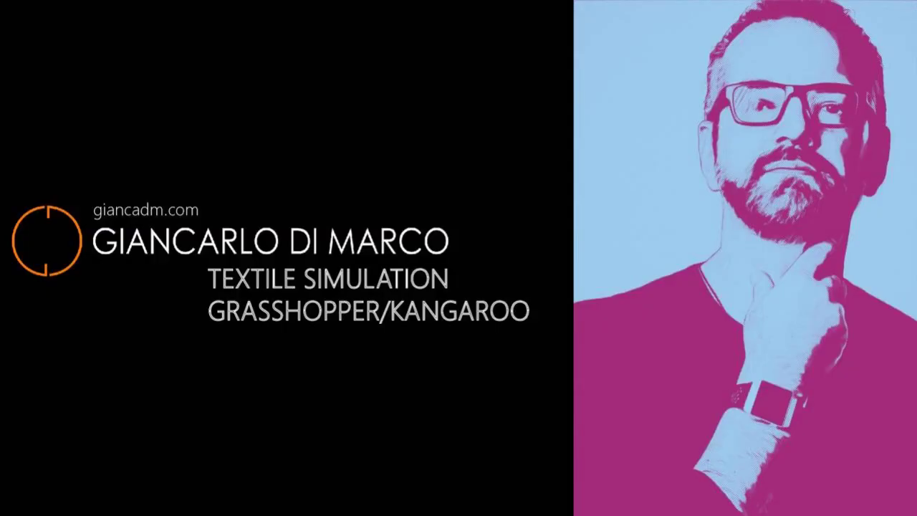
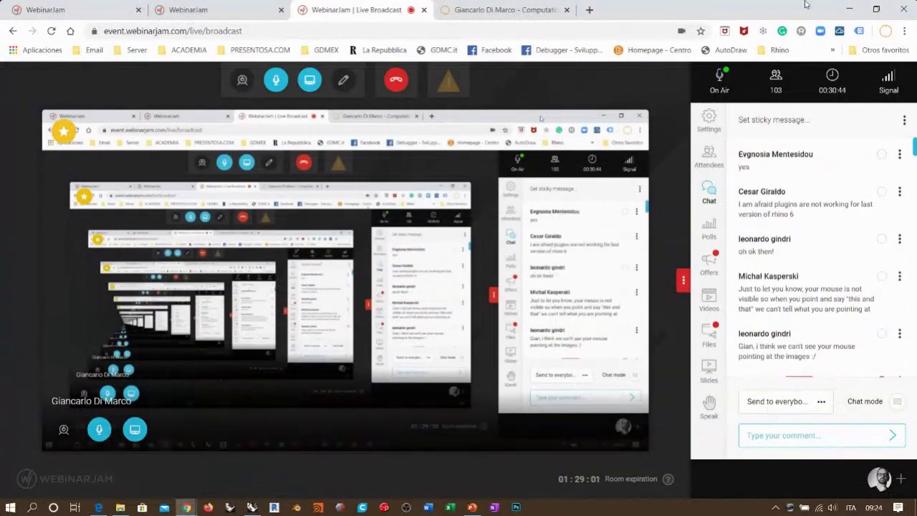
{"action": "left_click", "coordinate": [845, 9]}
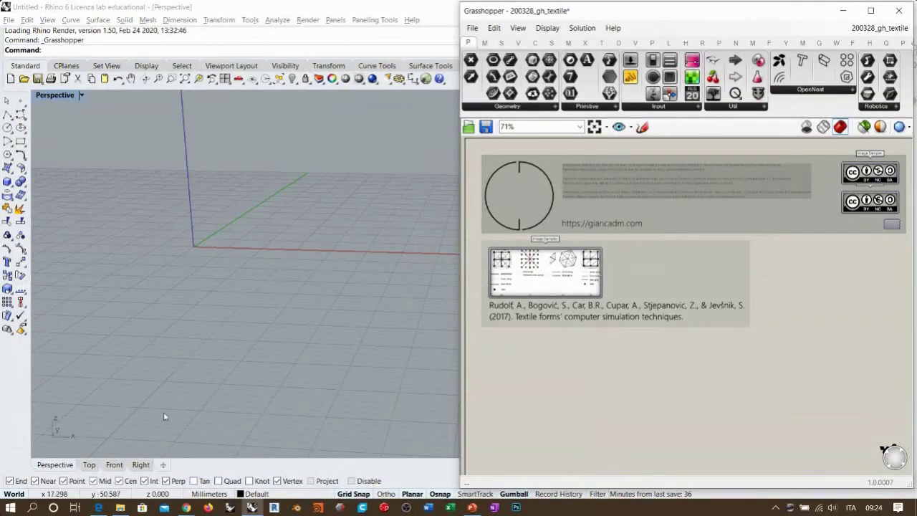
Step: Open the presenter's Facebook profile in a new browser tab and highlight the username in its web address
{"action": "left_click", "coordinate": [187, 507]}
{"action": "left_click", "coordinate": [136, 467]}
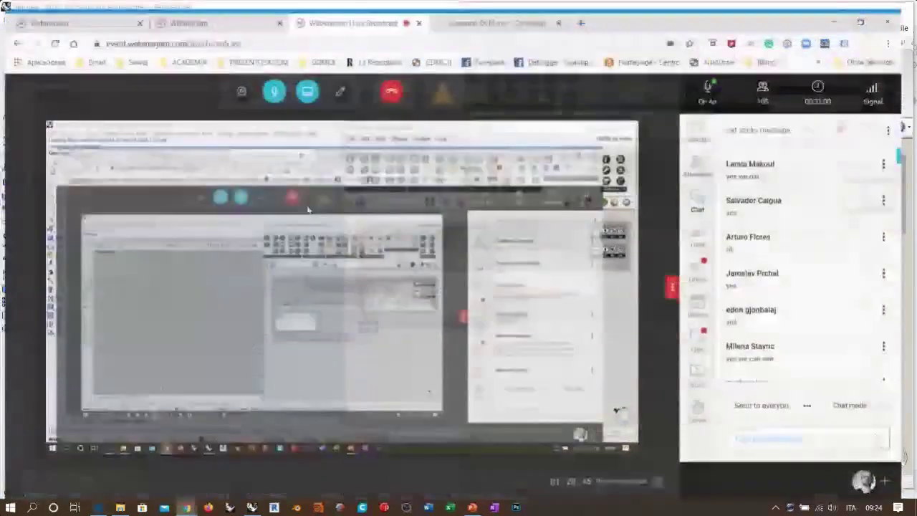
{"action": "key", "text": "ctrl+t"}
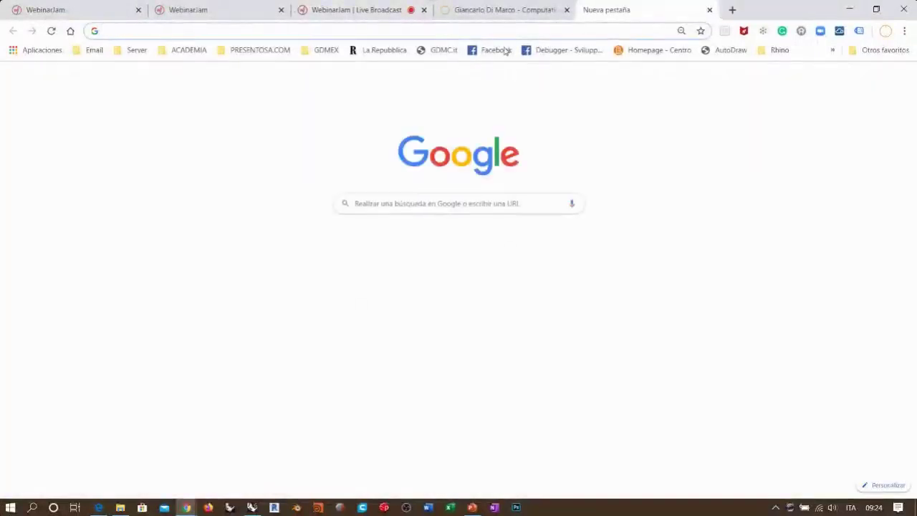
{"action": "left_click", "coordinate": [502, 50]}
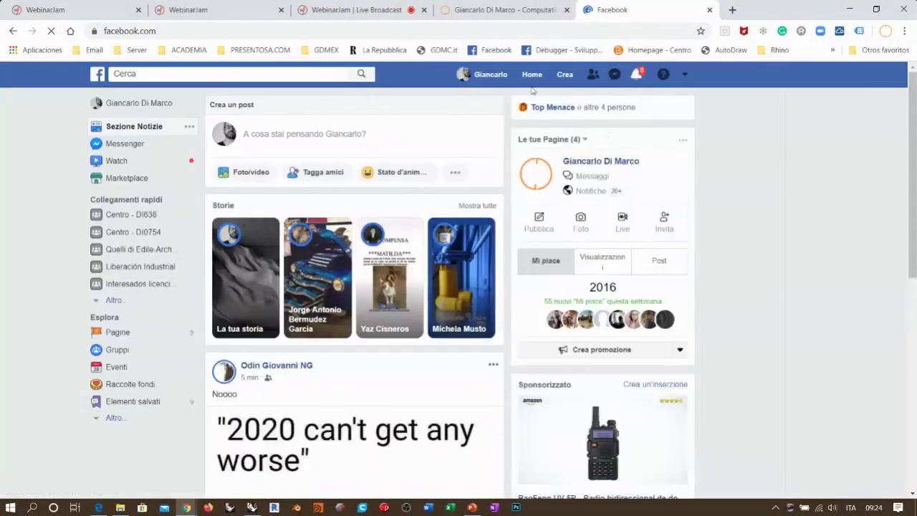
{"action": "left_click", "coordinate": [133, 121]}
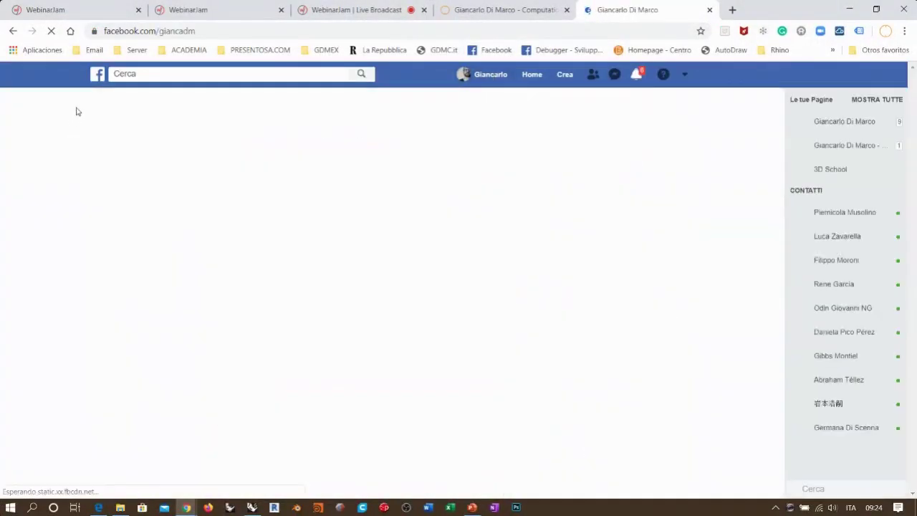
{"action": "left_click", "coordinate": [178, 33]}
{"action": "left_click", "coordinate": [167, 30]}
{"action": "left_click_drag", "start_coordinate": [206, 31], "coordinate": [242, 32]}
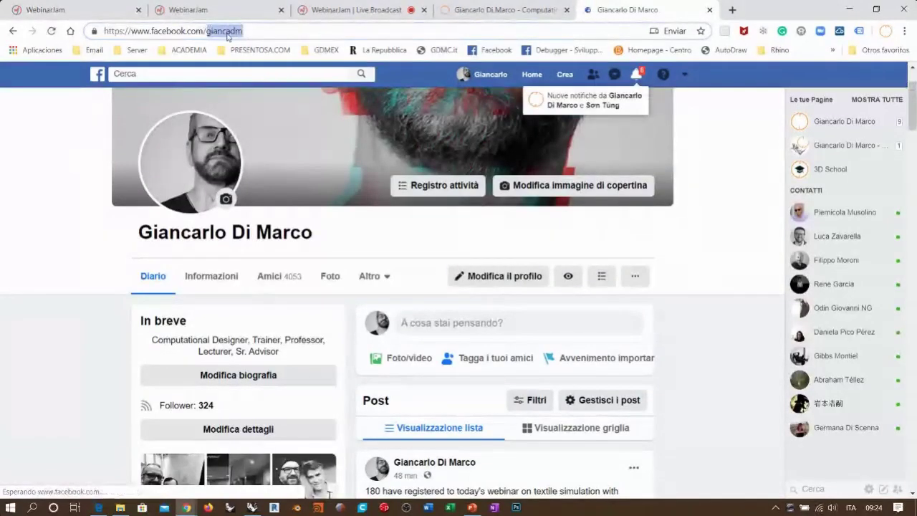
Step: Close the Facebook profile tab and switch back to the 200328_gh_textile definition in Grasshopper
{"action": "left_click", "coordinate": [62, 155]}
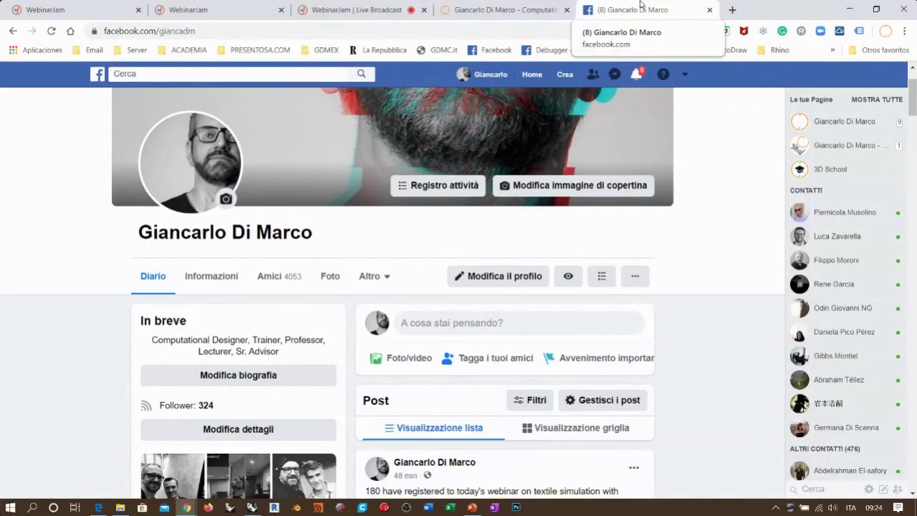
{"action": "left_click", "coordinate": [709, 9]}
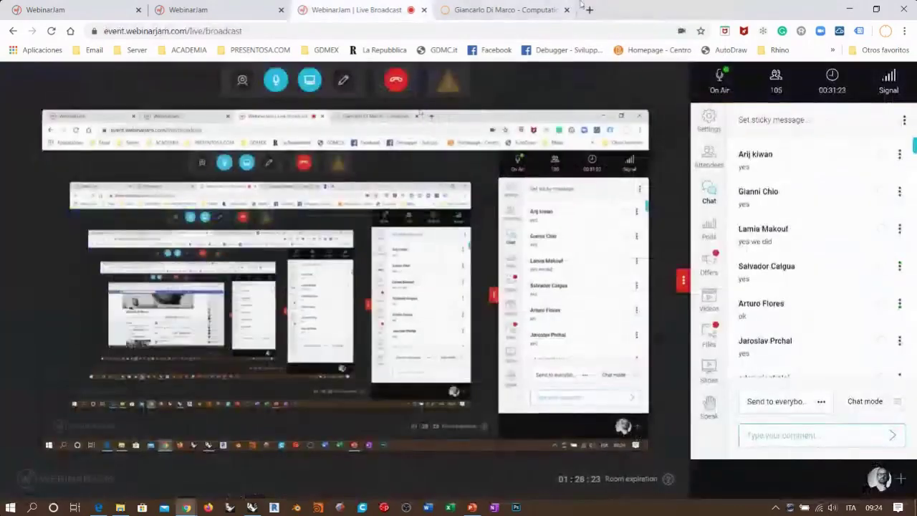
{"action": "left_click", "coordinate": [848, 7]}
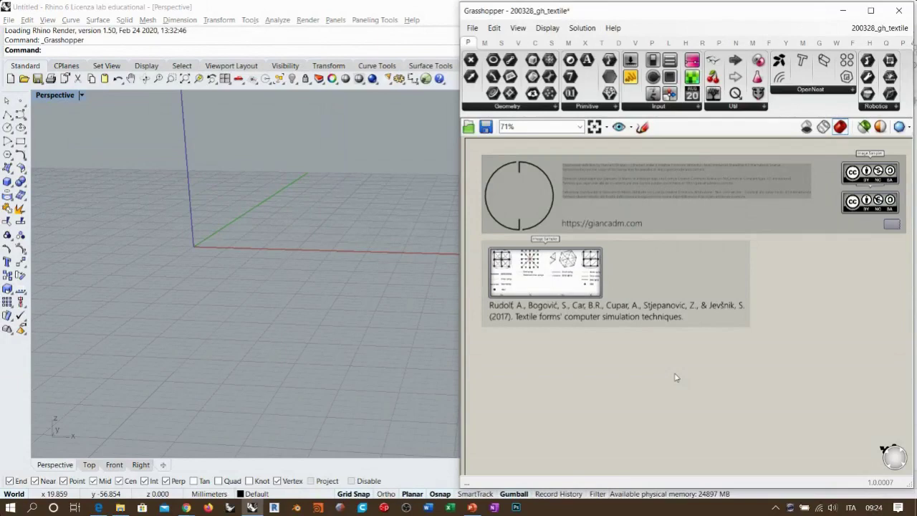
Step: Widen the Grasshopper window and examine the Image Sampler's spring and mass diagrams and the textile simulation citation below them
{"action": "right_click_drag", "start_coordinate": [681, 369], "coordinate": [682, 373]}
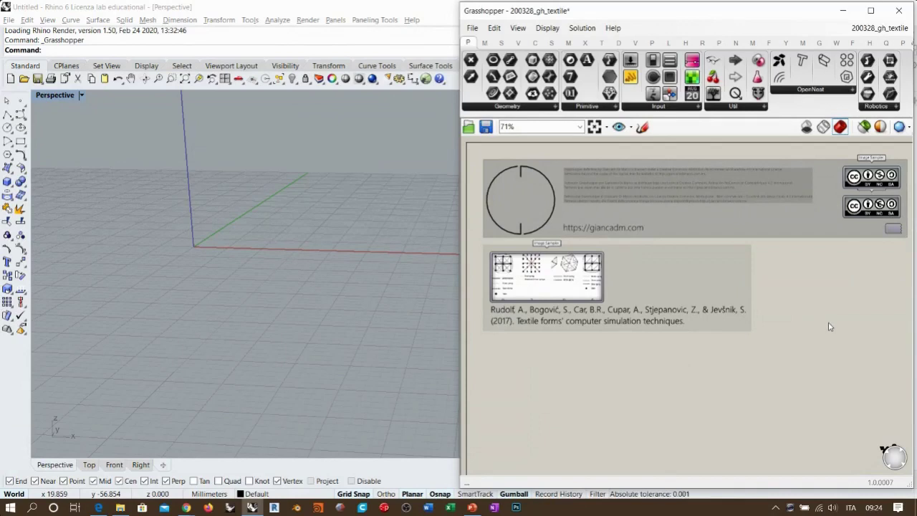
{"action": "right_click_drag", "start_coordinate": [556, 308], "coordinate": [604, 274]}
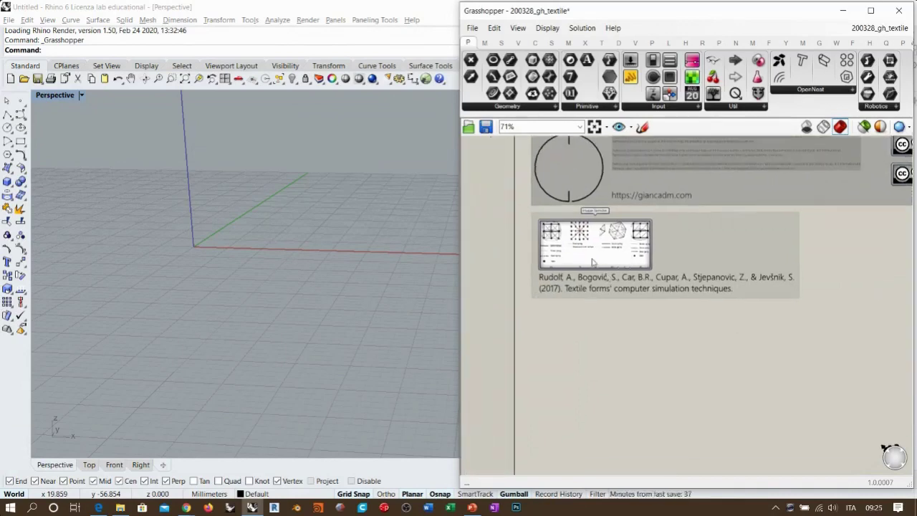
{"action": "scroll", "coordinate": [592, 247], "scroll_direction": "up", "scroll_amount": 5}
{"action": "scroll", "coordinate": [606, 255], "scroll_direction": "down", "scroll_amount": 1}
{"action": "right_click_drag", "start_coordinate": [616, 232], "coordinate": [627, 210]}
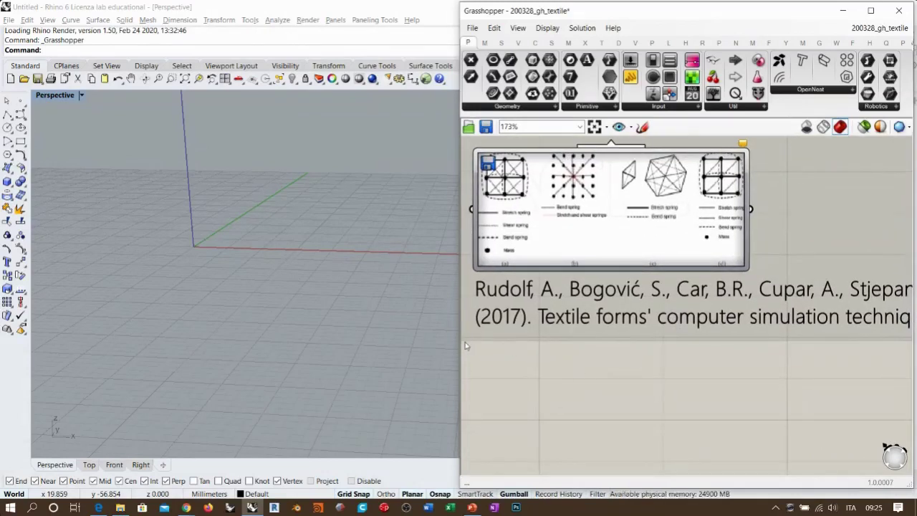
{"action": "left_click_drag", "start_coordinate": [461, 344], "coordinate": [151, 343]}
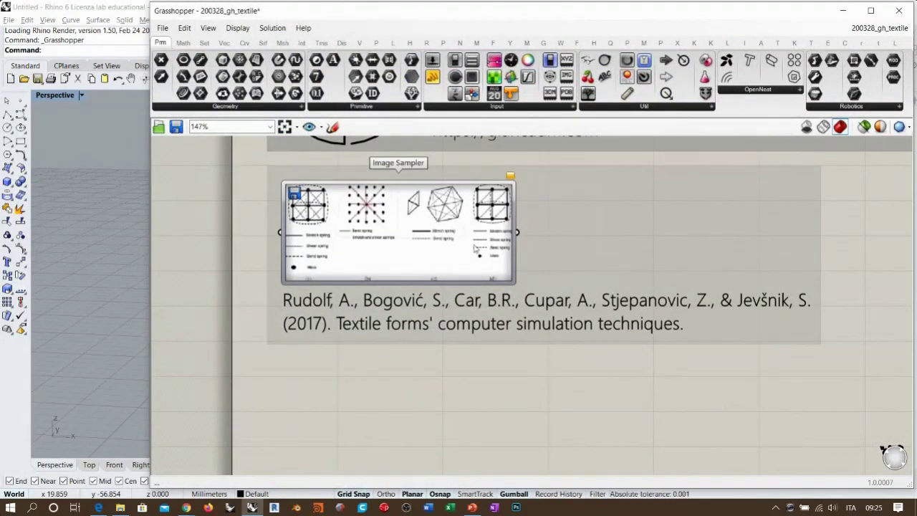
{"action": "mouse_move", "coordinate": [418, 227]}
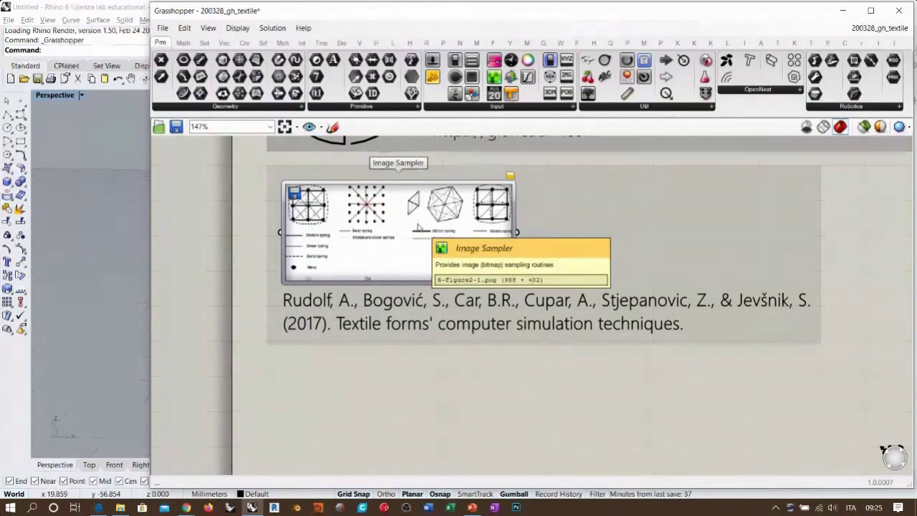
{"action": "scroll", "coordinate": [372, 188], "scroll_direction": "down", "scroll_amount": 3}
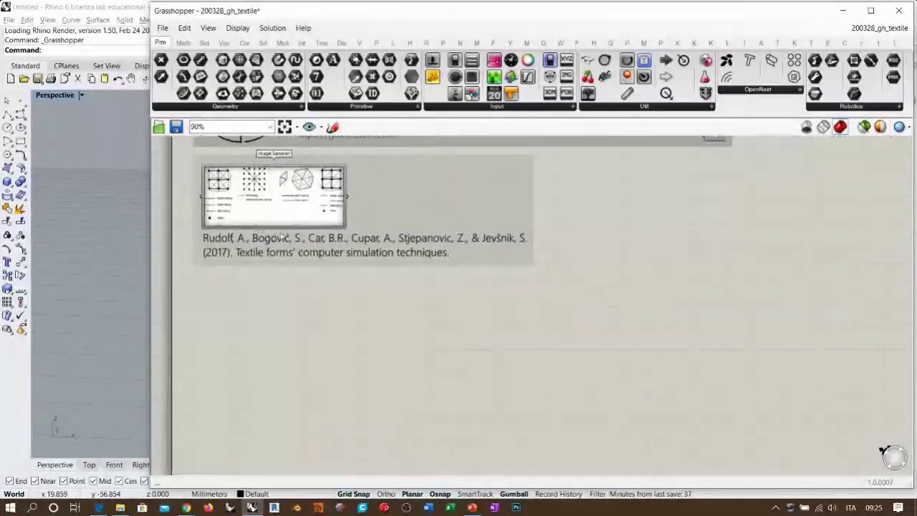
Step: Narrow the Grasshopper window to expose Rhino's Perspective viewport and orbit the viewport to look down on the grid
{"action": "left_click_drag", "start_coordinate": [152, 194], "coordinate": [424, 208]}
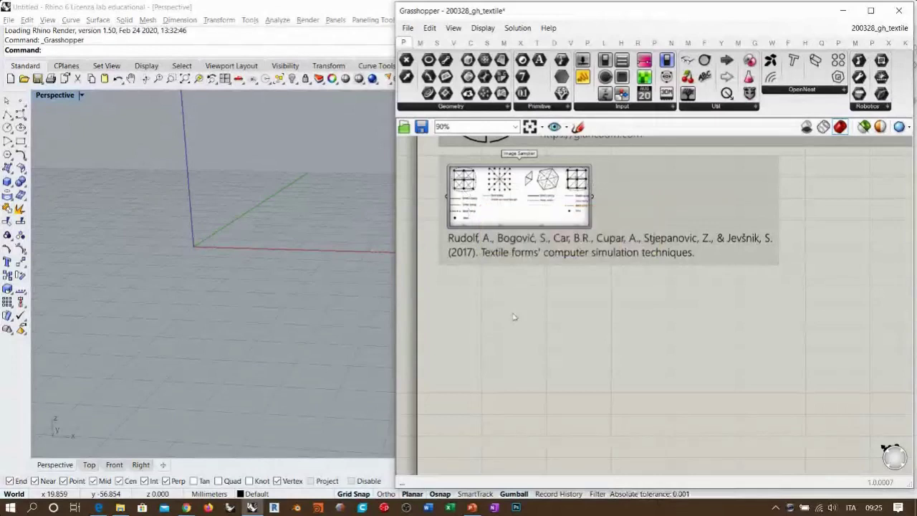
{"action": "right_click_drag", "start_coordinate": [522, 334], "coordinate": [552, 293]}
{"action": "right_click_drag", "start_coordinate": [338, 239], "coordinate": [260, 321]}
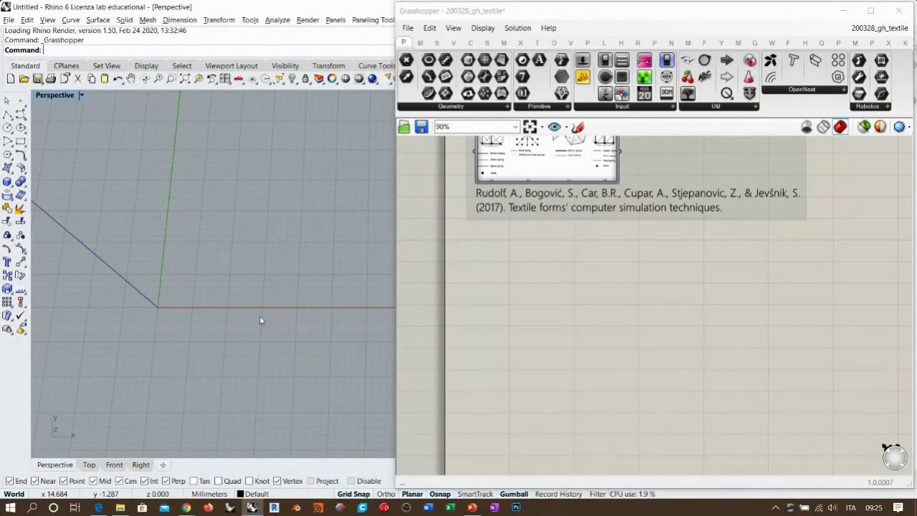
Step: Add a Plane Surface component on the empty canvas below the textile simulation citation and frame its preview in the Perspective viewport
{"action": "double_click", "coordinate": [531, 301]}
{"action": "type", "text": "plane"}
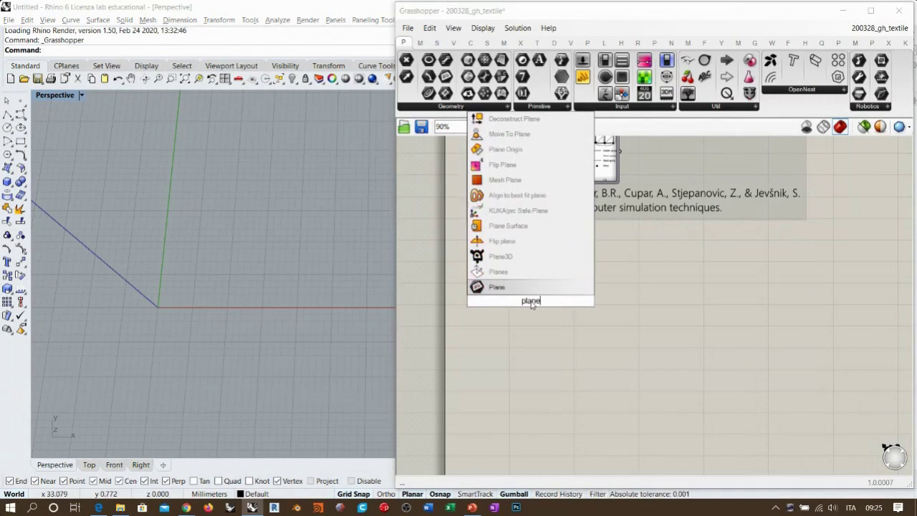
{"action": "left_click", "coordinate": [501, 222]}
{"action": "scroll", "coordinate": [548, 277], "scroll_direction": "up", "scroll_amount": 5}
{"action": "right_click_drag", "start_coordinate": [569, 307], "coordinate": [534, 268]}
{"action": "left_click_drag", "start_coordinate": [513, 247], "coordinate": [505, 251]}
{"action": "right_click_drag", "start_coordinate": [200, 317], "coordinate": [279, 269], "text": "shift"}
{"action": "scroll", "coordinate": [262, 269], "scroll_direction": "up", "scroll_amount": 4}
{"action": "left_click", "coordinate": [587, 335]}
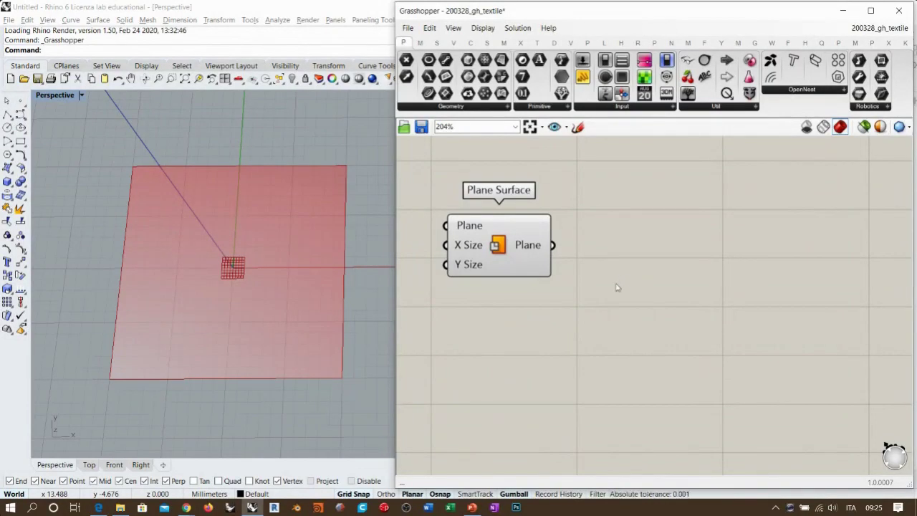
{"action": "right_click_drag", "start_coordinate": [620, 251], "coordinate": [606, 270]}
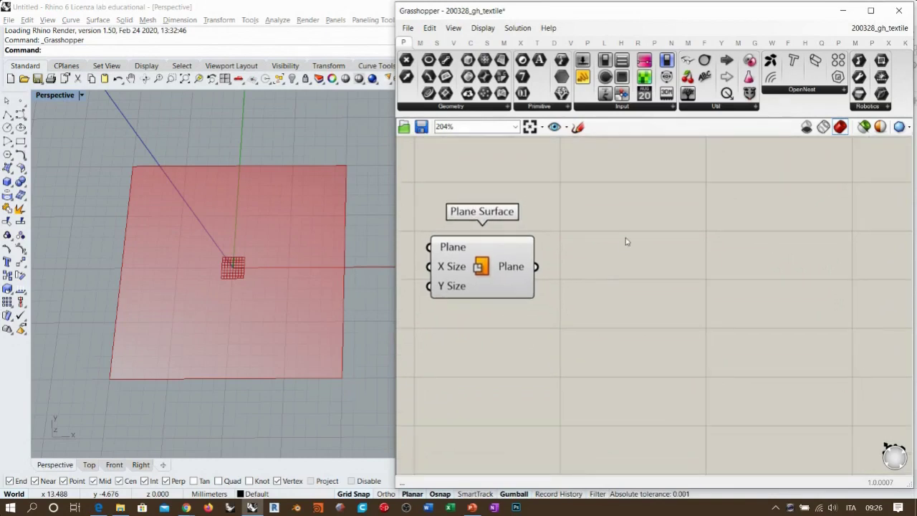
Step: Widen the Grasshopper window and add LunchBox's Braced Grid 1-D Structure and Braced Grid 2-D Structure components beside the Plane Surface
{"action": "left_click_drag", "start_coordinate": [395, 161], "coordinate": [142, 161]}
{"action": "left_click", "coordinate": [731, 43]}
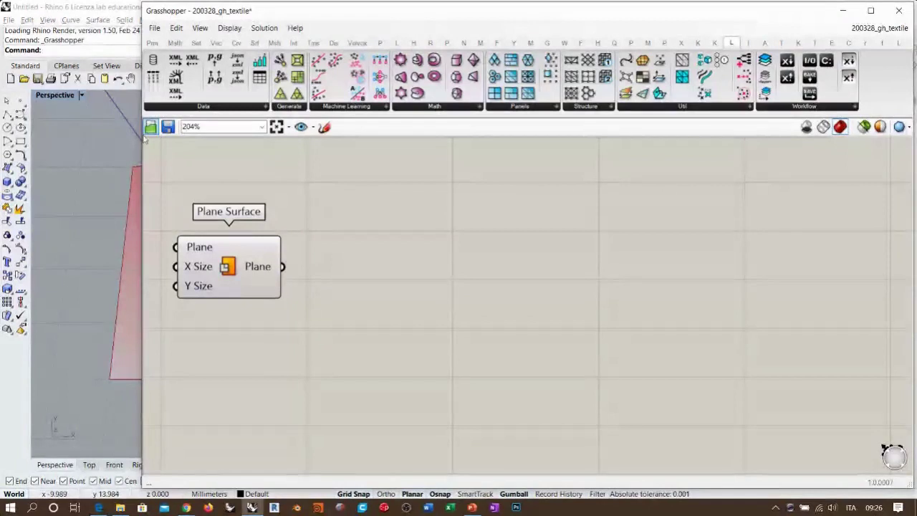
{"action": "left_click_drag", "start_coordinate": [143, 140], "coordinate": [32, 139]}
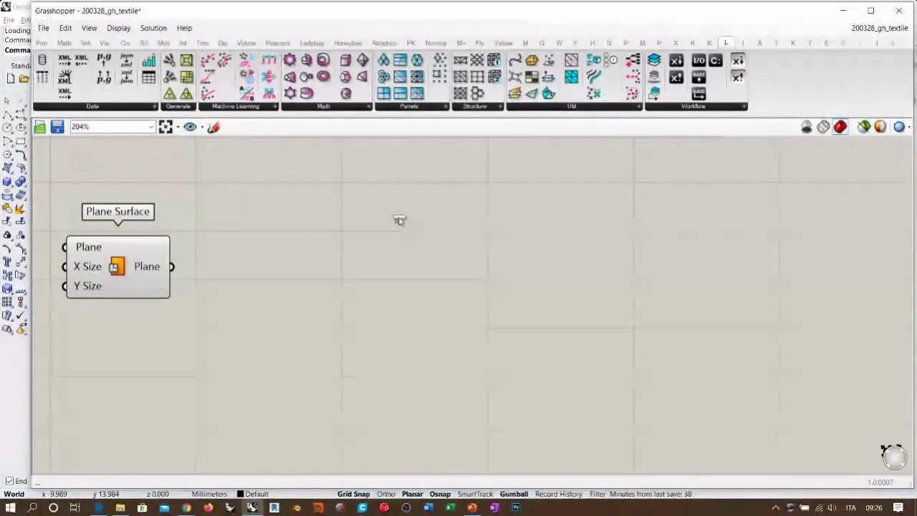
{"action": "left_click_drag", "start_coordinate": [401, 224], "coordinate": [398, 223]}
{"action": "left_click_drag", "start_coordinate": [460, 93], "coordinate": [381, 328]}
{"action": "right_click_drag", "start_coordinate": [423, 250], "coordinate": [471, 256]}
{"action": "left_click_drag", "start_coordinate": [474, 227], "coordinate": [432, 248]}
{"action": "right_click_drag", "start_coordinate": [454, 294], "coordinate": [495, 258]}
{"action": "left_click_drag", "start_coordinate": [475, 295], "coordinate": [450, 315]}
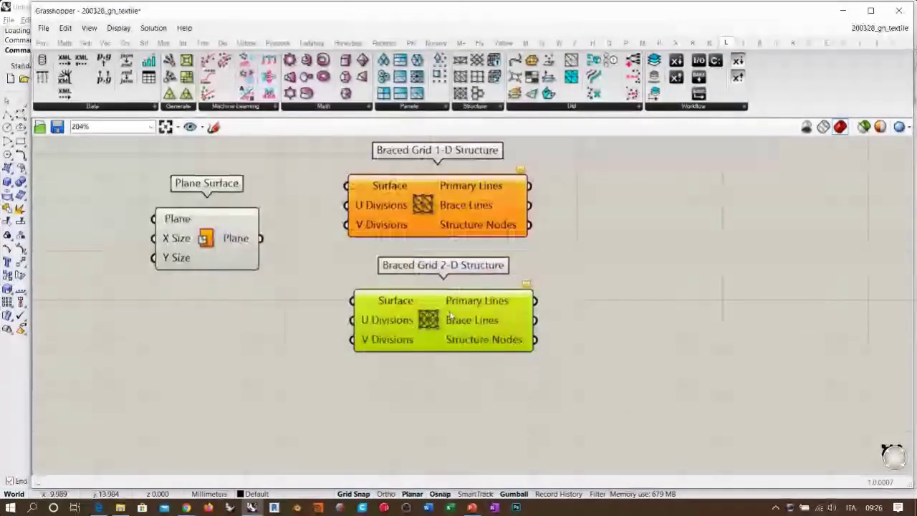
Step: Arrange the two braced grid components one above the other, with the Plane Surface component to their left
{"action": "left_click", "coordinate": [417, 248]}
{"action": "right_click_drag", "start_coordinate": [411, 246], "coordinate": [503, 255]}
{"action": "scroll", "coordinate": [500, 231], "scroll_direction": "up", "scroll_amount": 1}
{"action": "left_click_drag", "start_coordinate": [517, 347], "coordinate": [508, 349]}
{"action": "left_click", "coordinate": [348, 246]}
{"action": "left_click_drag", "start_coordinate": [280, 253], "coordinate": [272, 285]}
{"action": "left_click", "coordinate": [396, 225]}
{"action": "left_click_drag", "start_coordinate": [508, 225], "coordinate": [504, 225]}
{"action": "left_click", "coordinate": [688, 249]}
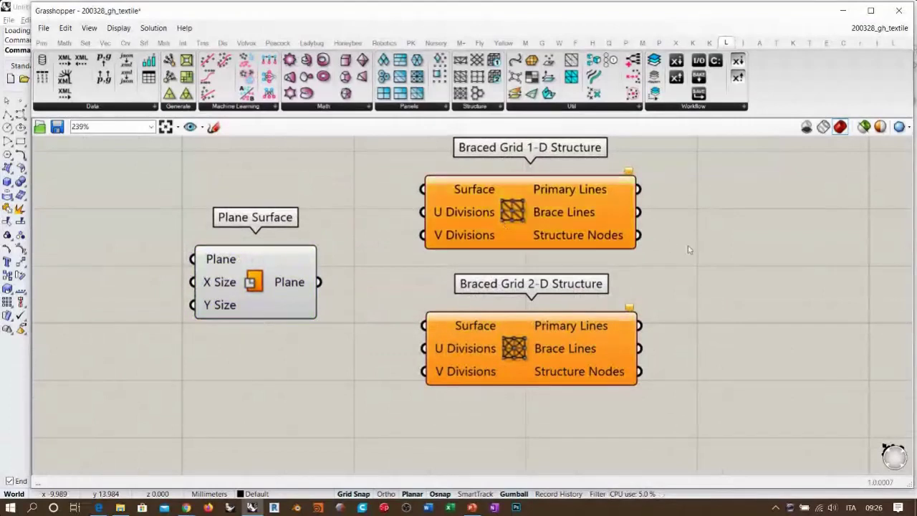
Step: Examine the spring diagrams in the Image Sampler and relate them to the two braced grid components
{"action": "right_click_drag", "start_coordinate": [513, 271], "coordinate": [545, 427]}
{"action": "scroll", "coordinate": [545, 427], "scroll_direction": "down", "scroll_amount": 4}
{"action": "scroll", "coordinate": [465, 300], "scroll_direction": "up", "scroll_amount": 2}
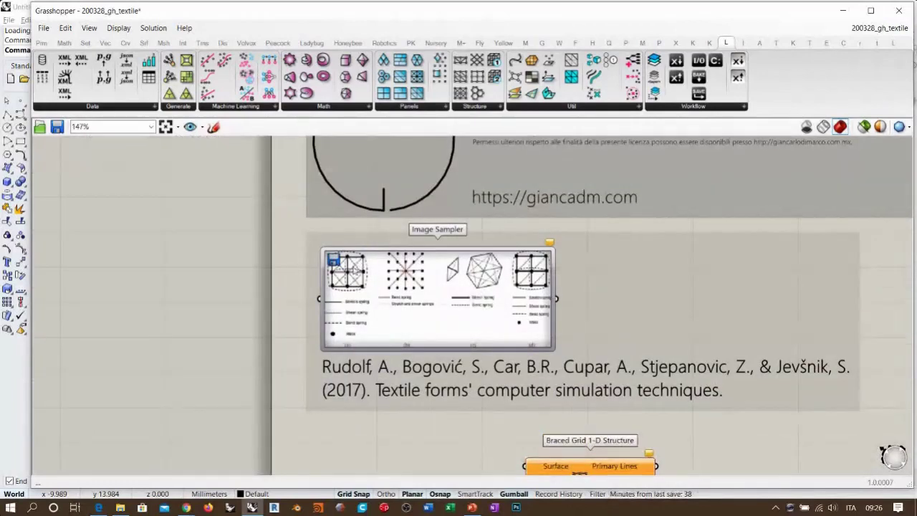
{"action": "right_click_drag", "start_coordinate": [545, 404], "coordinate": [515, 297]}
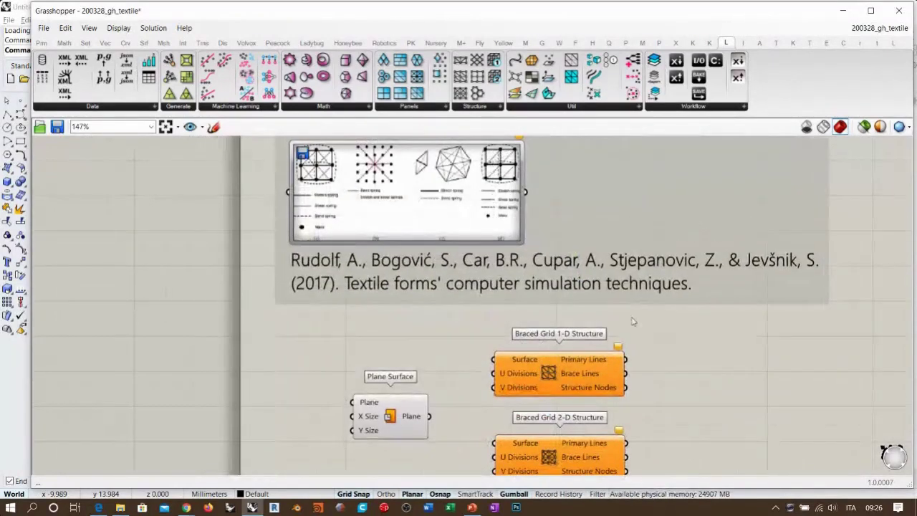
{"action": "right_click_drag", "start_coordinate": [598, 391], "coordinate": [589, 252]}
{"action": "scroll", "coordinate": [489, 251], "scroll_direction": "up", "scroll_amount": 4}
{"action": "left_click", "coordinate": [496, 250]}
{"action": "right_click_drag", "start_coordinate": [428, 246], "coordinate": [385, 270]}
{"action": "left_click", "coordinate": [417, 258]}
{"action": "scroll", "coordinate": [462, 259], "scroll_direction": "down", "scroll_amount": 1}
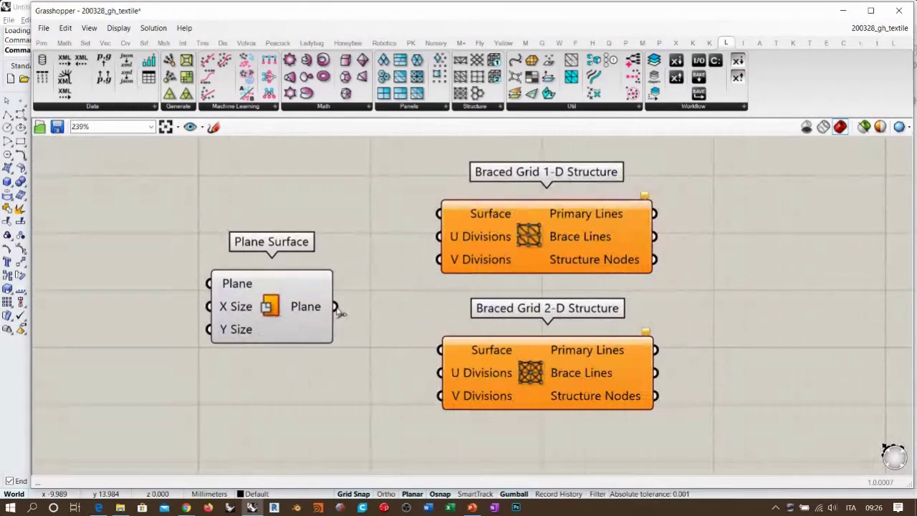
Step: Connect the Plane Surface output to the Surface input of Braced Grid 1-D Structure and narrow the Grasshopper window to show the result
{"action": "left_click_drag", "start_coordinate": [335, 306], "coordinate": [438, 213]}
{"action": "left_click_drag", "start_coordinate": [32, 187], "coordinate": [207, 203]}
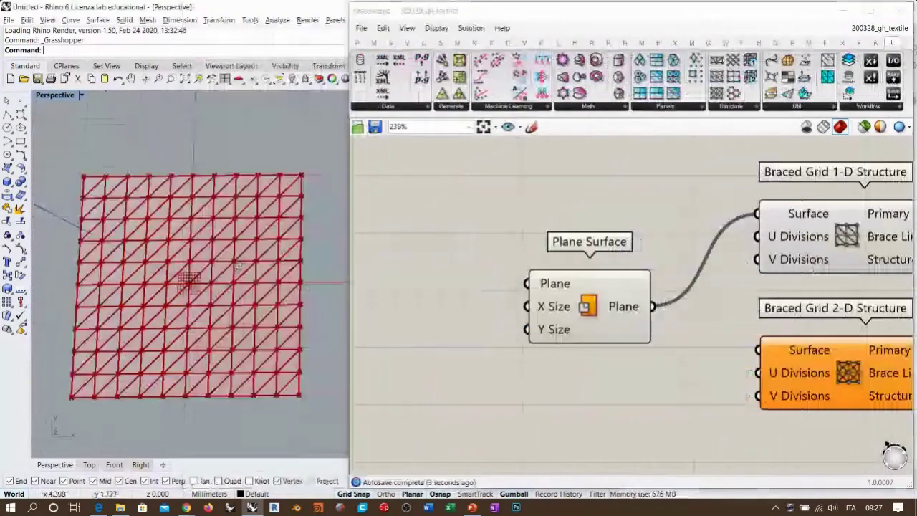
{"action": "right_click_drag", "start_coordinate": [240, 271], "coordinate": [240, 267]}
{"action": "right_click_drag", "start_coordinate": [704, 292], "coordinate": [558, 280]}
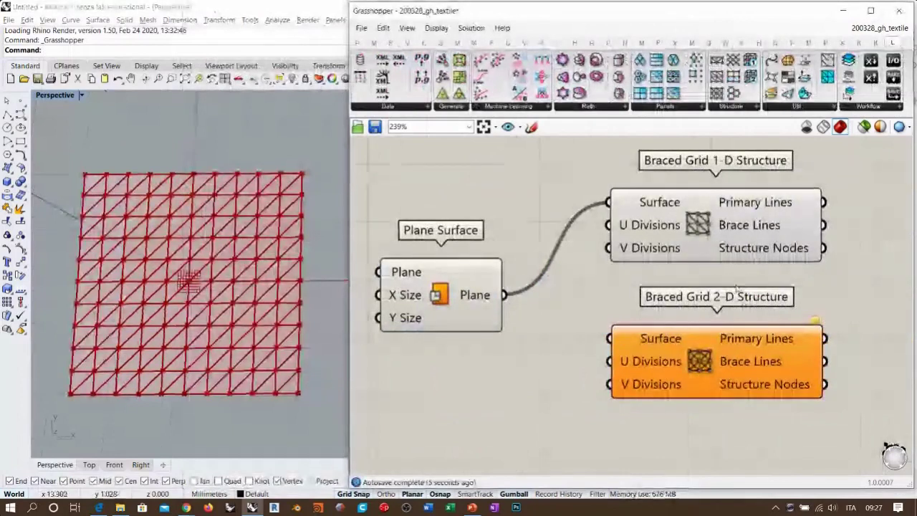
{"action": "right_click_drag", "start_coordinate": [713, 228], "coordinate": [665, 255]}
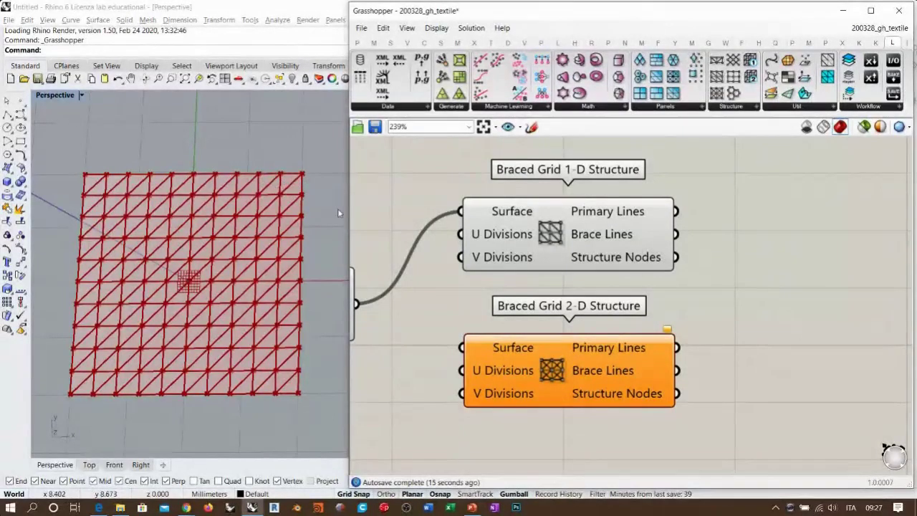
Step: Add a Line parameter fed by Primary Lines of Braced Grid 1-D Structure and hide that grid component's preview
{"action": "double_click", "coordinate": [736, 247]}
{"action": "type", "text": "line"}
{"action": "left_click", "coordinate": [712, 231]}
{"action": "left_click", "coordinate": [596, 239]}
{"action": "left_click_drag", "start_coordinate": [720, 248], "coordinate": [772, 220]}
{"action": "left_click_drag", "start_coordinate": [678, 212], "coordinate": [777, 213]}
{"action": "left_click", "coordinate": [775, 248]}
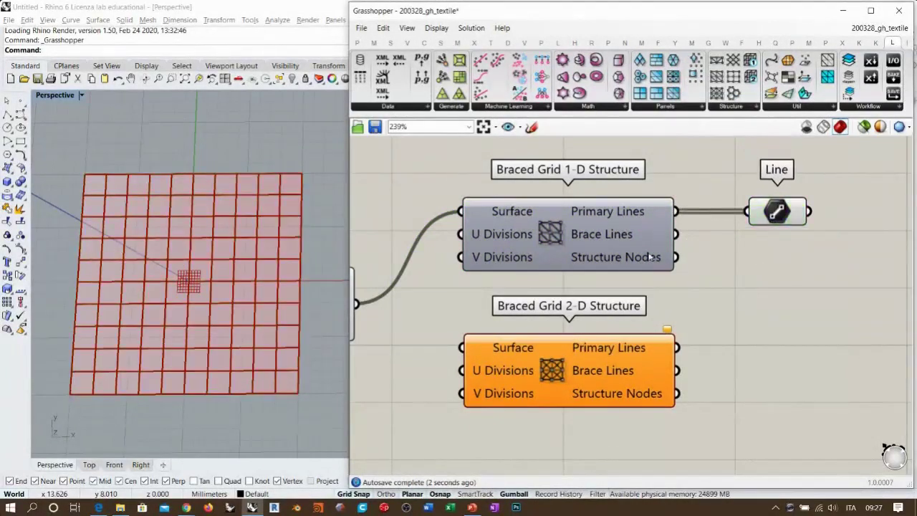
Step: Preview the Brace Lines of Braced Grid 1-D Structure through the Line parameter, and restore its Primary Lines connection
{"action": "right_click_drag", "start_coordinate": [649, 257], "coordinate": [702, 243]}
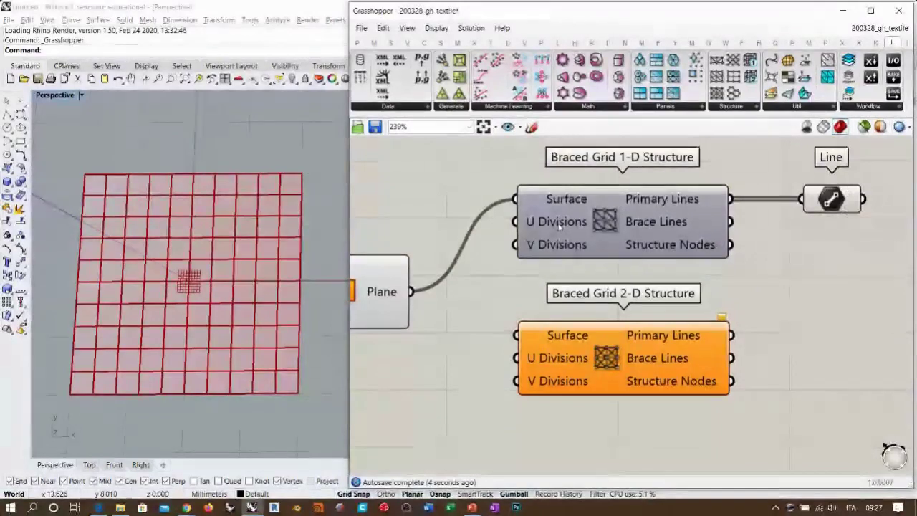
{"action": "mouse_move", "coordinate": [559, 225]}
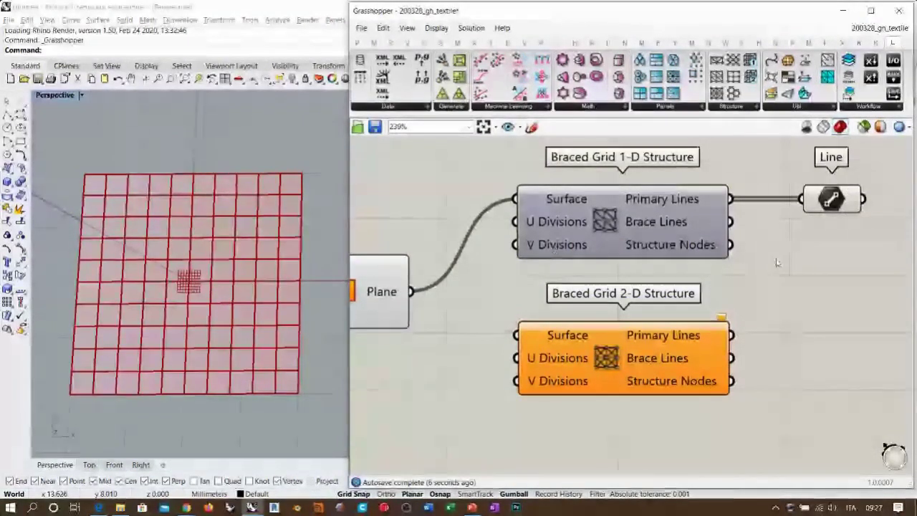
{"action": "left_click_drag", "start_coordinate": [729, 222], "coordinate": [801, 199]}
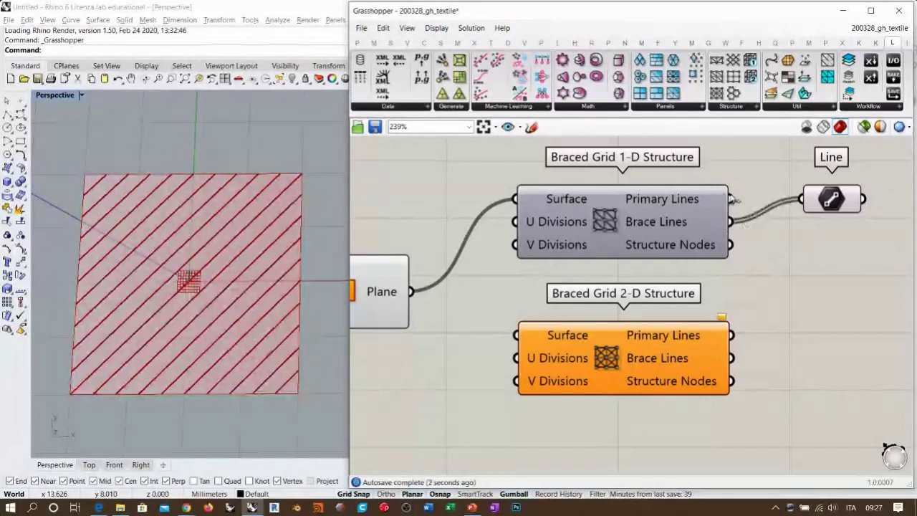
{"action": "left_click_drag", "start_coordinate": [733, 200], "coordinate": [801, 199]}
Step: Duplicate the Line parameter below the original and feed the copy from Brace Lines of Braced Grid 1-D Structure
{"action": "left_click", "coordinate": [835, 203]}
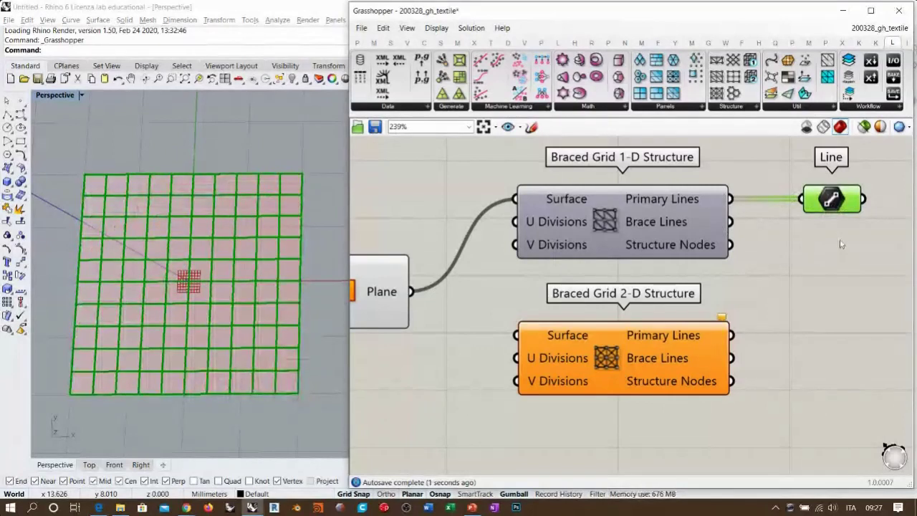
{"action": "key", "text": "ctrl+c"}
{"action": "key", "text": "ctrl+v"}
{"action": "left_click_drag", "start_coordinate": [843, 210], "coordinate": [837, 248]}
{"action": "left_click", "coordinate": [841, 280]}
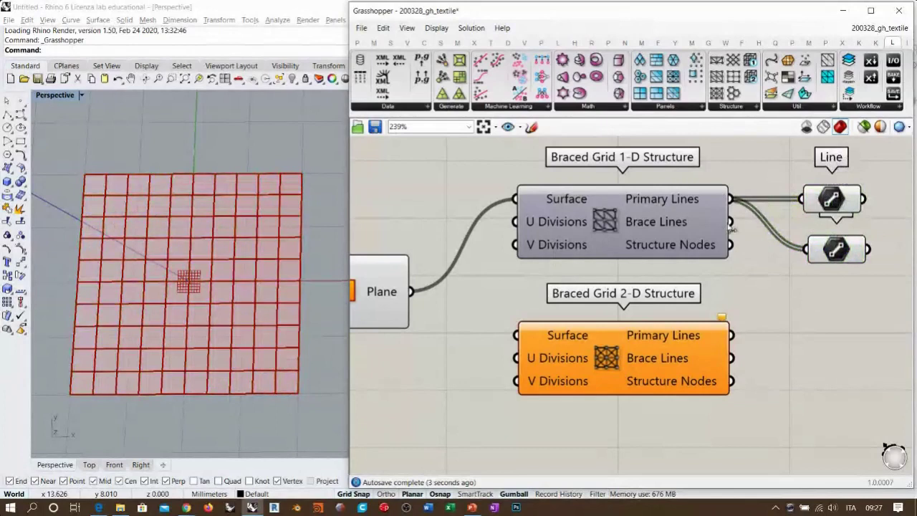
{"action": "left_click_drag", "start_coordinate": [731, 221], "coordinate": [806, 248]}
Step: Compare the braced grid with the Image Sampler diagrams and hide the preview of both Line parameters
{"action": "right_click_drag", "start_coordinate": [579, 258], "coordinate": [588, 353]}
{"action": "scroll", "coordinate": [673, 301], "scroll_direction": "down", "scroll_amount": 3}
{"action": "right_click_drag", "start_coordinate": [648, 213], "coordinate": [651, 317]}
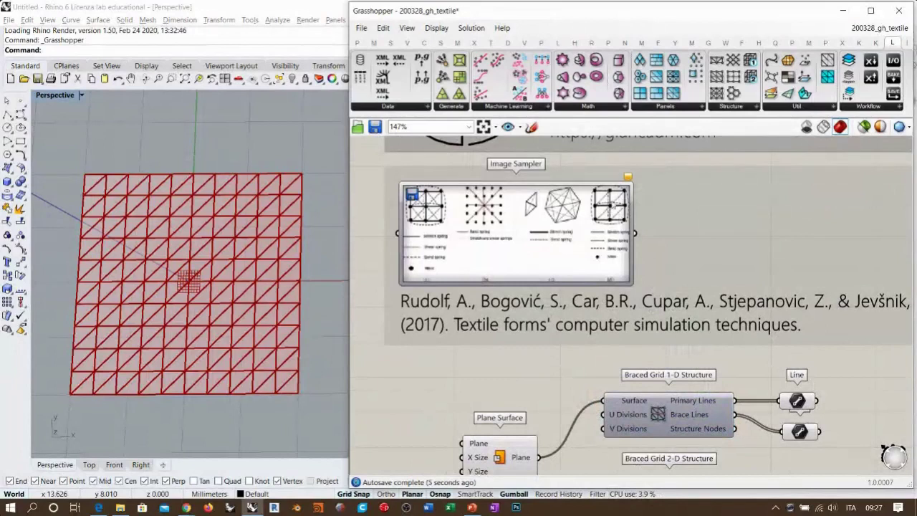
{"action": "right_click_drag", "start_coordinate": [689, 419], "coordinate": [608, 202]}
{"action": "left_click", "coordinate": [609, 299]}
{"action": "left_click", "coordinate": [730, 280]}
{"action": "left_click_drag", "start_coordinate": [758, 248], "coordinate": [702, 187]}
{"action": "key", "text": "ctrl+q"}
{"action": "left_click", "coordinate": [754, 301]}
Step: Connect the Plane Surface output to the Surface input of Braced Grid 2-D Structure and space out the two Line parameters
{"action": "left_click_drag", "start_coordinate": [456, 240], "coordinate": [521, 268]}
{"action": "left_click_drag", "start_coordinate": [582, 278], "coordinate": [577, 278]}
{"action": "left_click", "coordinate": [681, 258]}
{"action": "scroll", "coordinate": [717, 218], "scroll_direction": "up", "scroll_amount": 5}
{"action": "right_click_drag", "start_coordinate": [718, 182], "coordinate": [726, 231]}
{"action": "left_click_drag", "start_coordinate": [726, 210], "coordinate": [730, 189]}
{"action": "left_click", "coordinate": [725, 259]}
{"action": "left_click", "coordinate": [781, 244]}
{"action": "right_click_drag", "start_coordinate": [788, 275], "coordinate": [779, 298]}
{"action": "right_click_drag", "start_coordinate": [179, 251], "coordinate": [189, 234], "text": "shift"}
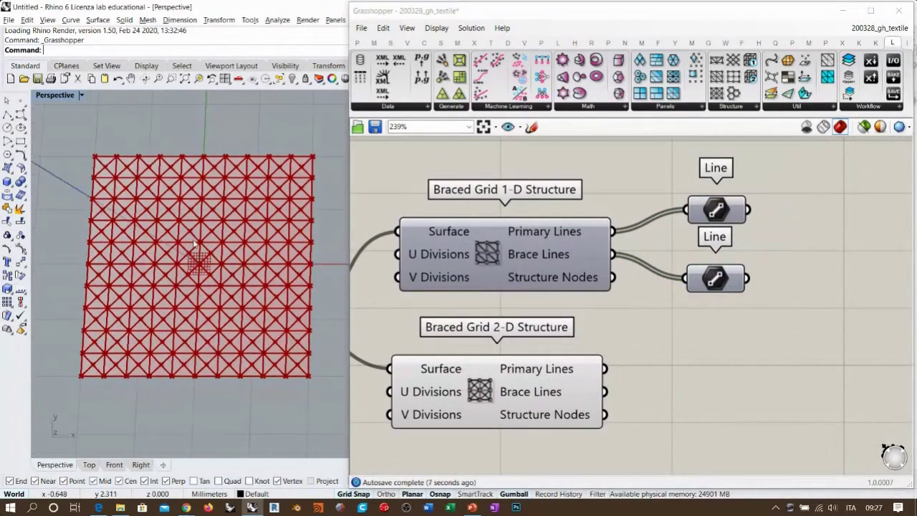
Step: Copy the upper Line parameter beside Braced Grid 2-D Structure and feed the copy from that component's Primary Lines
{"action": "left_click", "coordinate": [655, 167]}
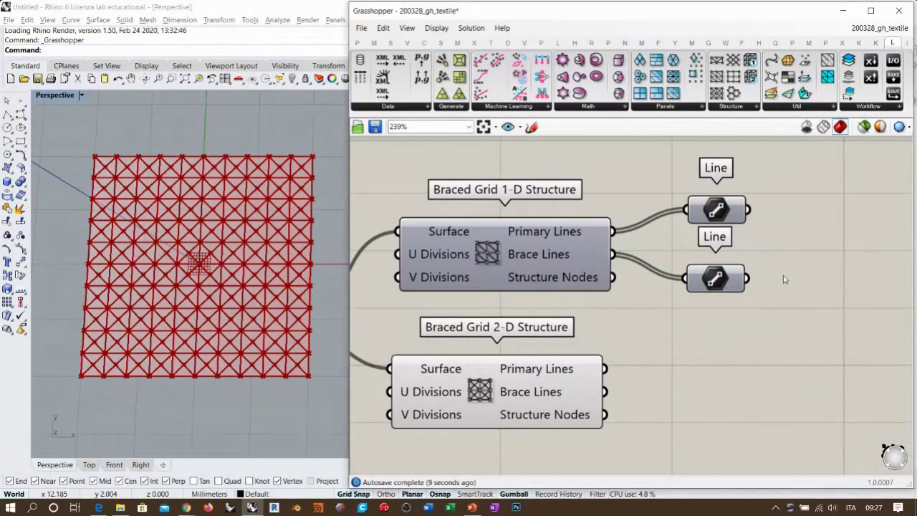
{"action": "right_click_drag", "start_coordinate": [650, 359], "coordinate": [640, 344]}
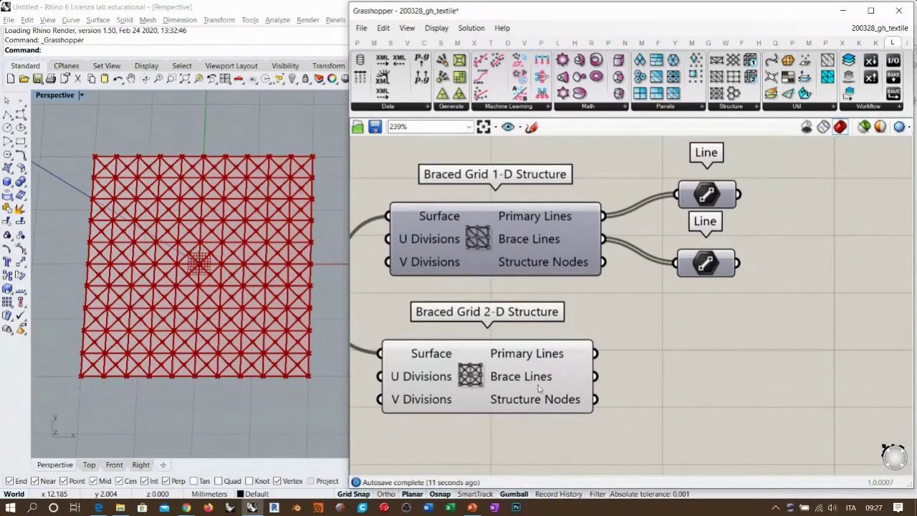
{"action": "right_click_drag", "start_coordinate": [674, 387], "coordinate": [670, 353]}
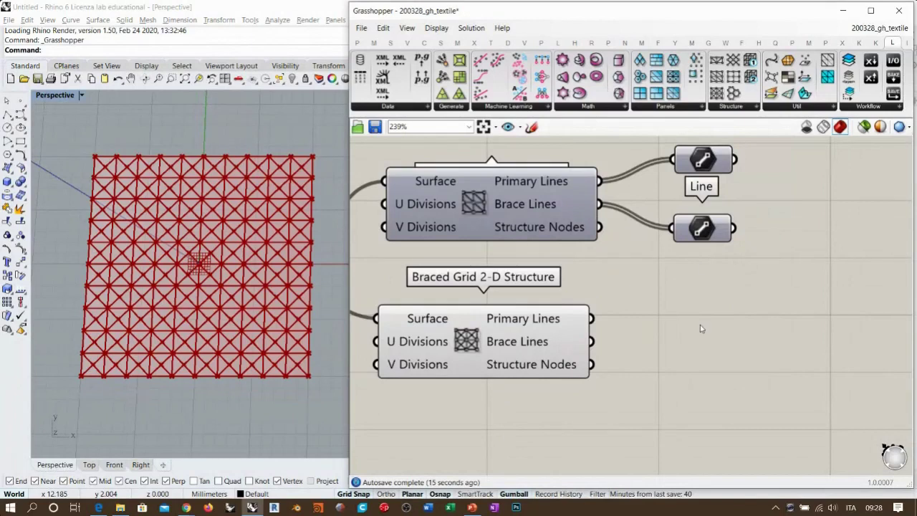
{"action": "left_click_drag", "start_coordinate": [714, 171], "coordinate": [707, 310], "text": "alt"}
{"action": "left_click", "coordinate": [674, 368]}
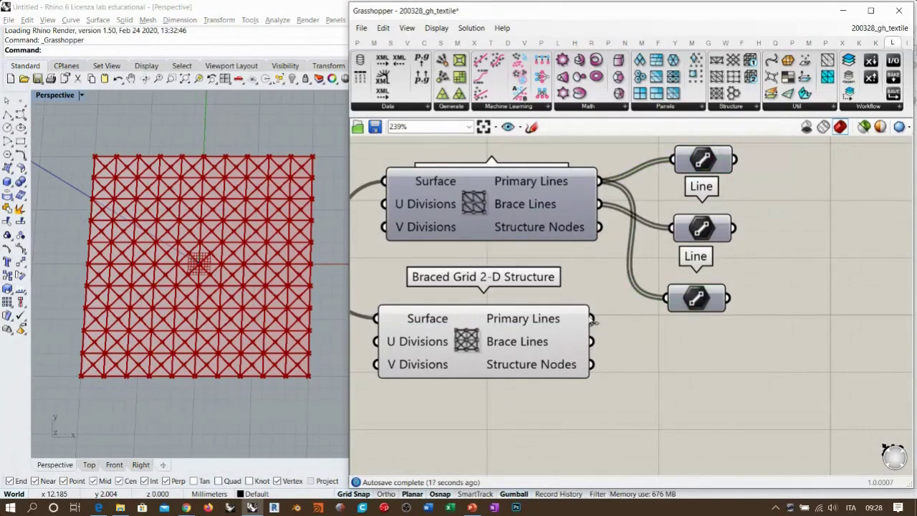
{"action": "left_click_drag", "start_coordinate": [591, 318], "coordinate": [676, 306]}
{"action": "left_click", "coordinate": [698, 301]}
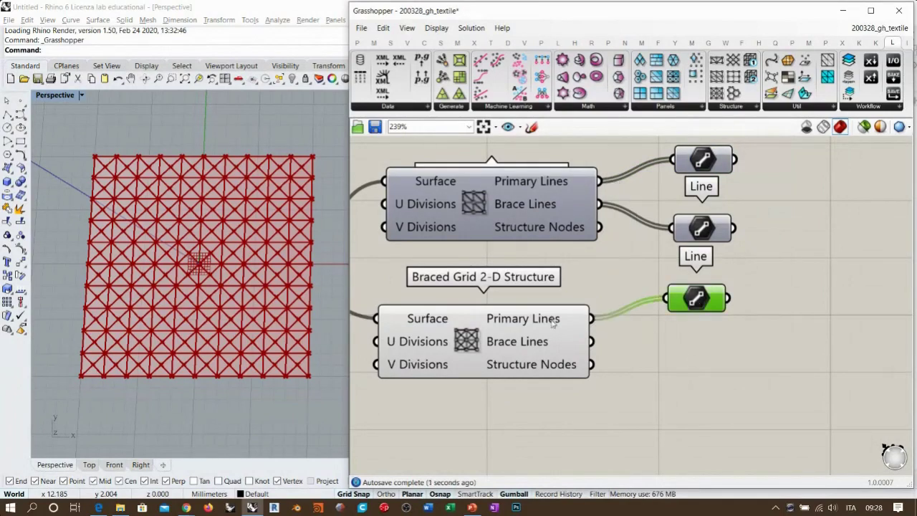
Step: Hide the preview of Braced Grid 2-D Structure and align the third Line parameter under the other two
{"action": "mouse_move", "coordinate": [553, 323]}
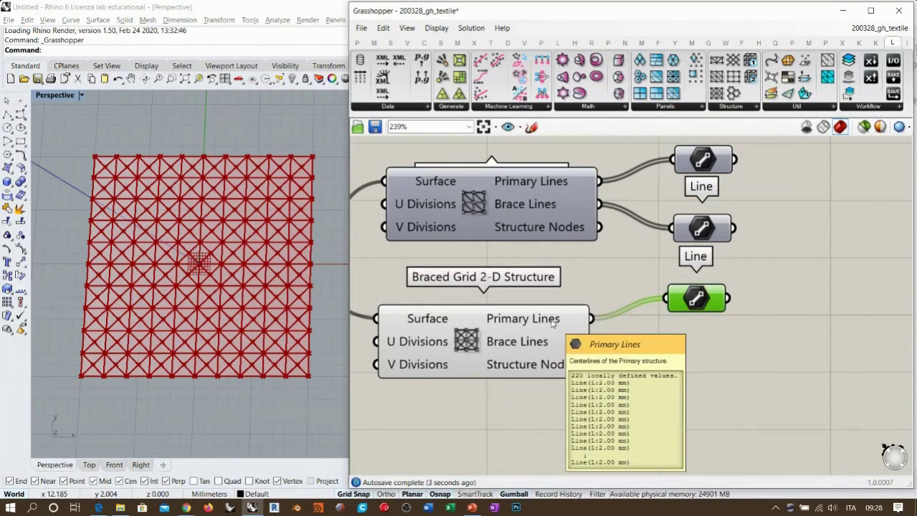
{"action": "left_click", "coordinate": [692, 348]}
{"action": "left_click_drag", "start_coordinate": [502, 340], "coordinate": [505, 335]}
{"action": "key", "text": "ctrl+q"}
{"action": "left_click", "coordinate": [706, 298]}
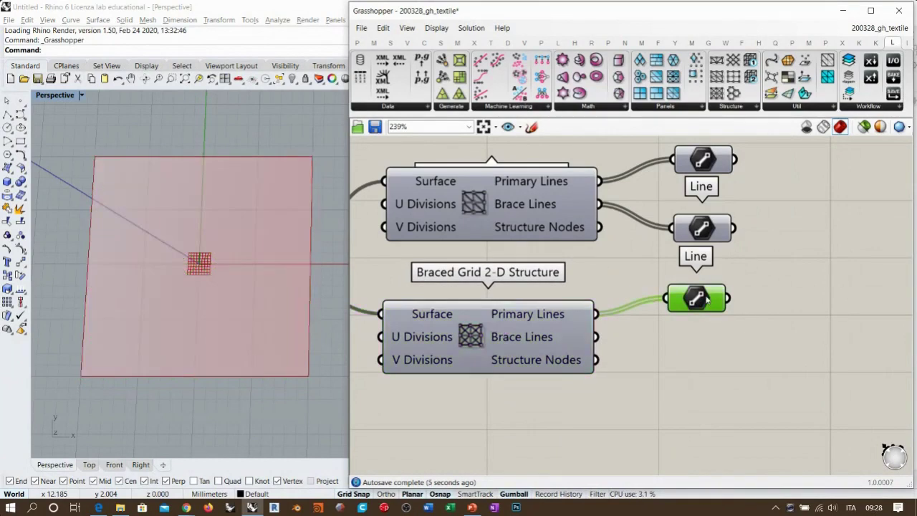
{"action": "left_click", "coordinate": [686, 335]}
{"action": "left_click_drag", "start_coordinate": [693, 299], "coordinate": [699, 298]}
{"action": "left_click", "coordinate": [638, 280]}
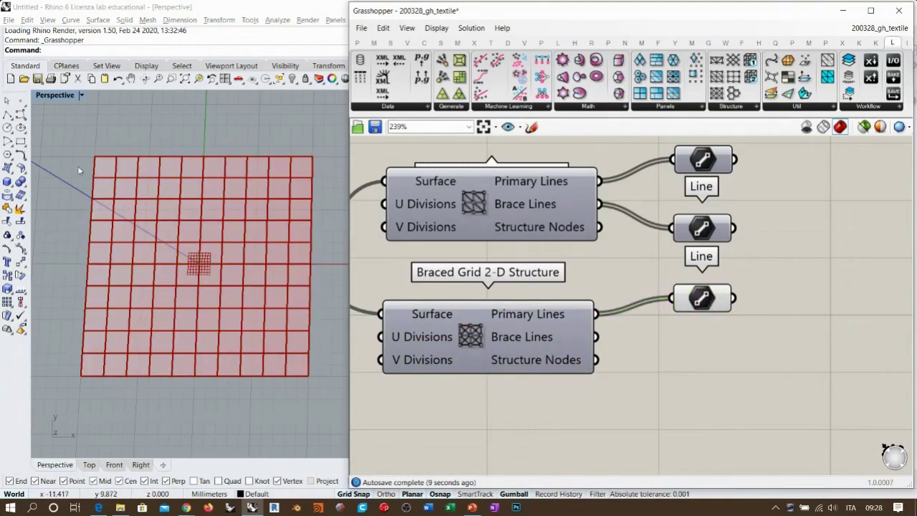
Step: Switch the third Line parameter's source to Brace Lines of Braced Grid 2-D Structure and compare them with the Image Sampler's spring diagram
{"action": "left_click_drag", "start_coordinate": [599, 339], "coordinate": [672, 299]}
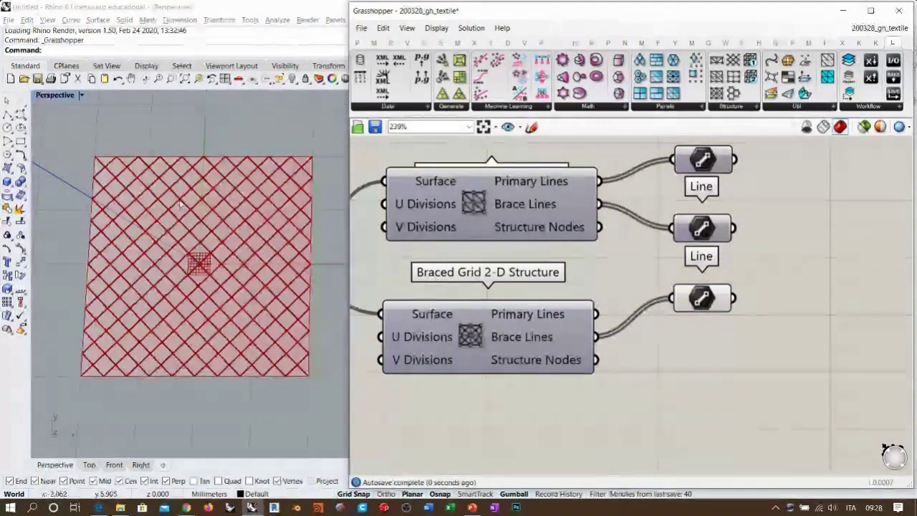
{"action": "right_click_drag", "start_coordinate": [558, 242], "coordinate": [591, 277]}
{"action": "scroll", "coordinate": [396, 200], "scroll_direction": "down", "scroll_amount": 2}
{"action": "right_click_drag", "start_coordinate": [396, 201], "coordinate": [620, 401]}
{"action": "right_click_drag", "start_coordinate": [454, 202], "coordinate": [508, 280]}
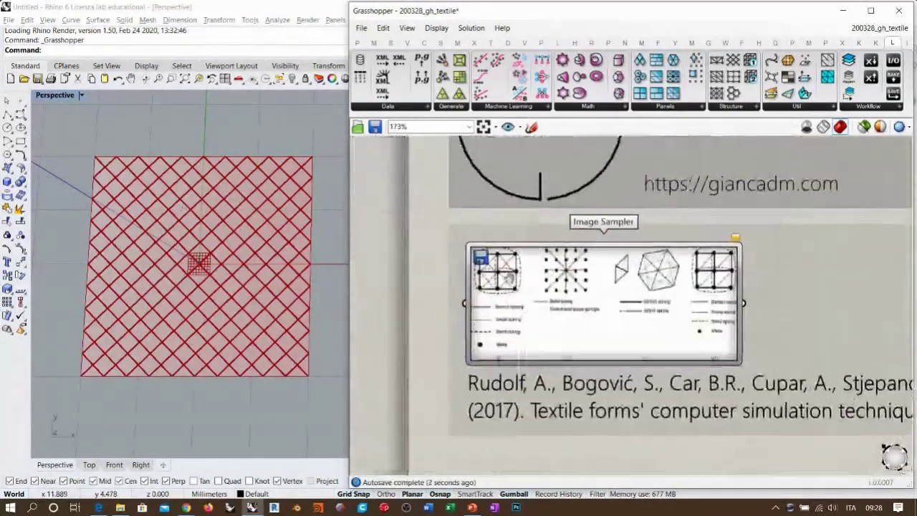
{"action": "scroll", "coordinate": [494, 271], "scroll_direction": "up", "scroll_amount": 5}
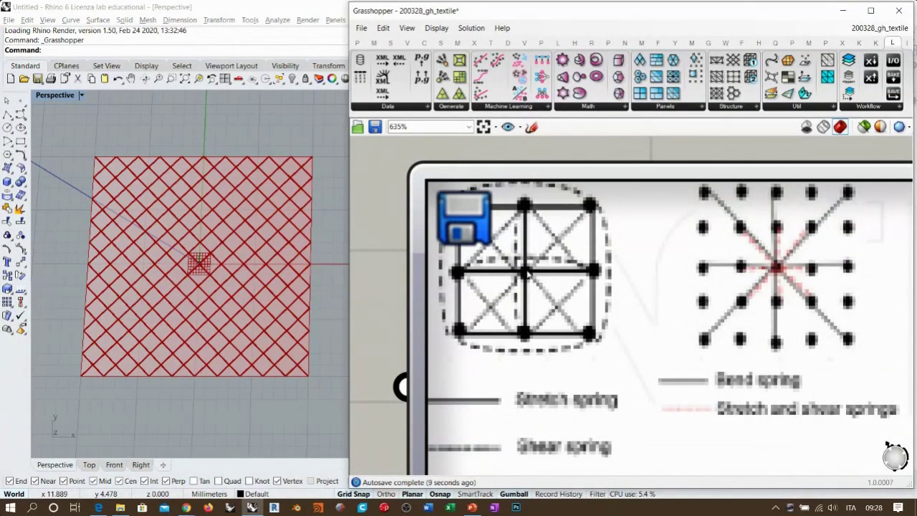
{"action": "scroll", "coordinate": [527, 273], "scroll_direction": "down", "scroll_amount": 6}
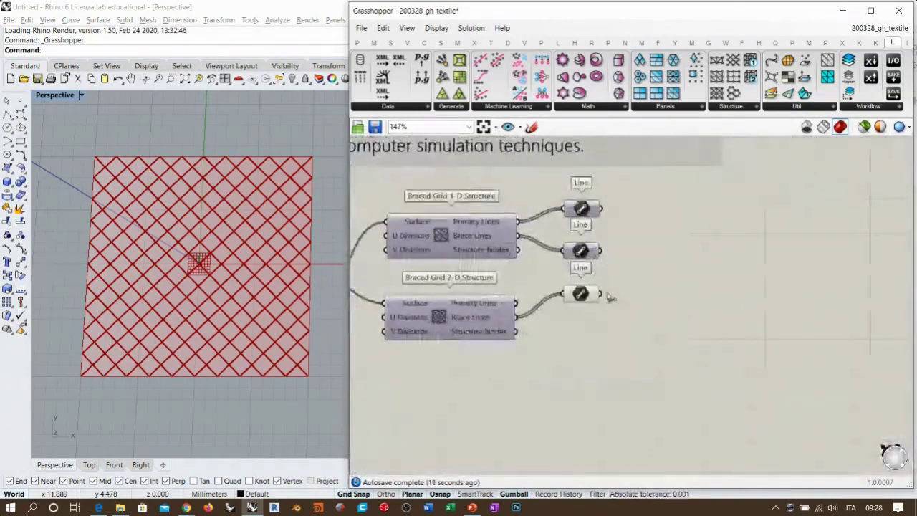
Step: Add a List Item component and feed its List input from the Line parameter holding the Brace Lines
{"action": "scroll", "coordinate": [602, 281], "scroll_direction": "up", "scroll_amount": 1}
{"action": "left_click", "coordinate": [567, 315]}
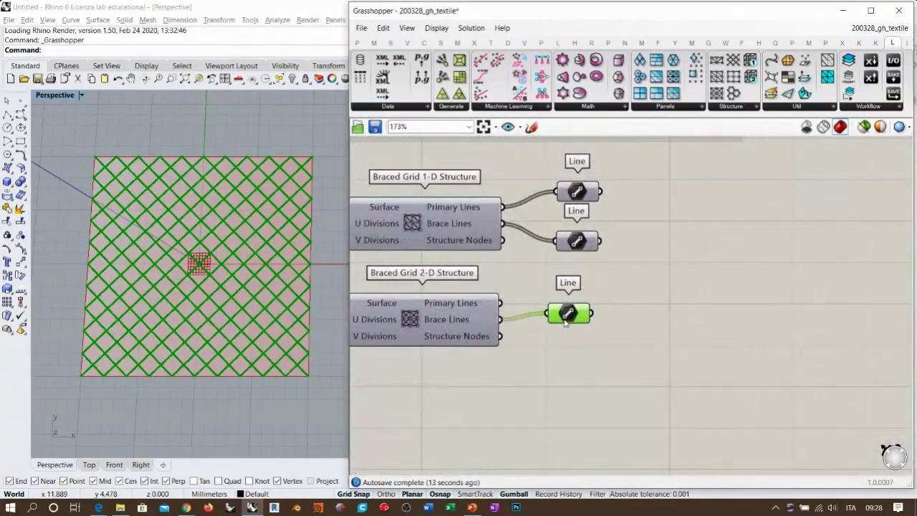
{"action": "left_click", "coordinate": [635, 364]}
{"action": "double_click", "coordinate": [657, 315]}
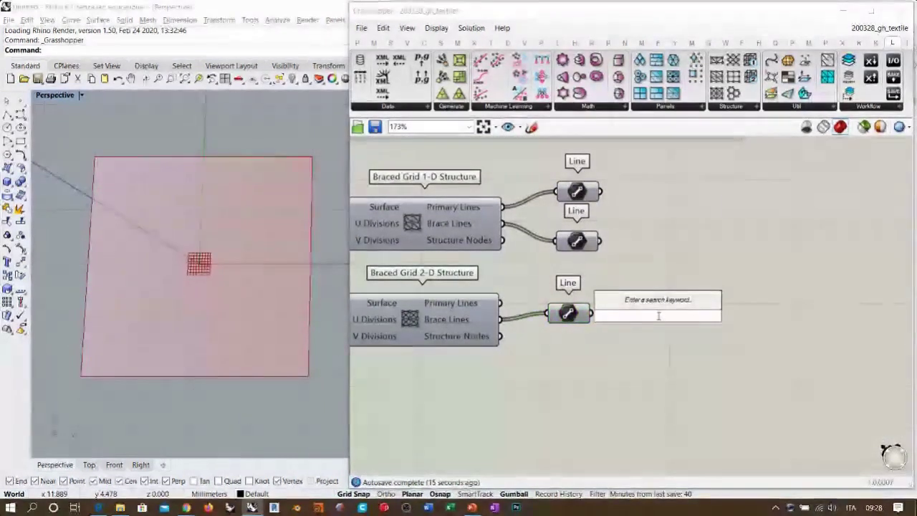
{"action": "type", "text": "list"}
{"action": "key", "text": "Return"}
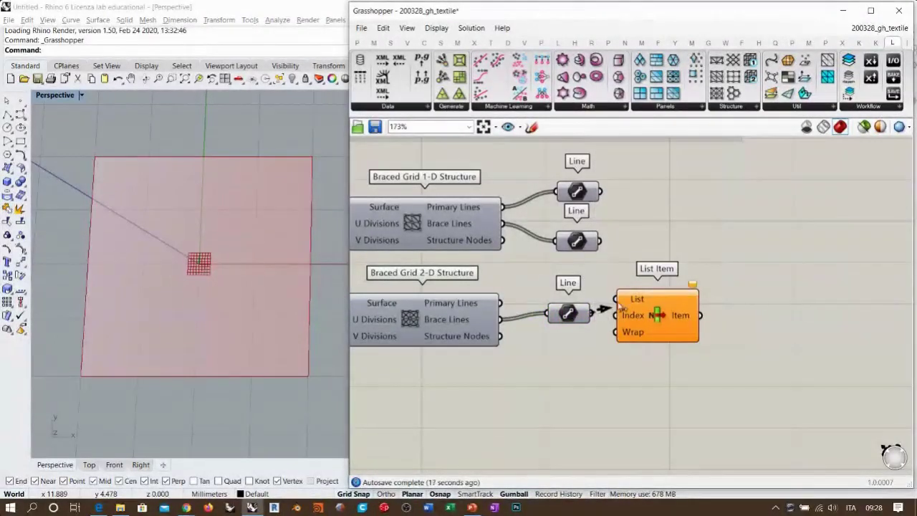
{"action": "left_click_drag", "start_coordinate": [599, 313], "coordinate": [615, 299]}
Step: Copy the Brace Lines parameter just above itself and feed the copy from Primary Lines of Braced Grid 2-D Structure
{"action": "right_click_drag", "start_coordinate": [506, 349], "coordinate": [545, 320]}
{"action": "left_click_drag", "start_coordinate": [612, 290], "coordinate": [611, 262]}
{"action": "left_click_drag", "start_coordinate": [542, 276], "coordinate": [599, 262]}
{"action": "left_click", "coordinate": [640, 365]}
Step: Examine the single isolated brace line at the grid's lower corner and delete the List Item component
{"action": "scroll", "coordinate": [94, 366], "scroll_direction": "up", "scroll_amount": 12}
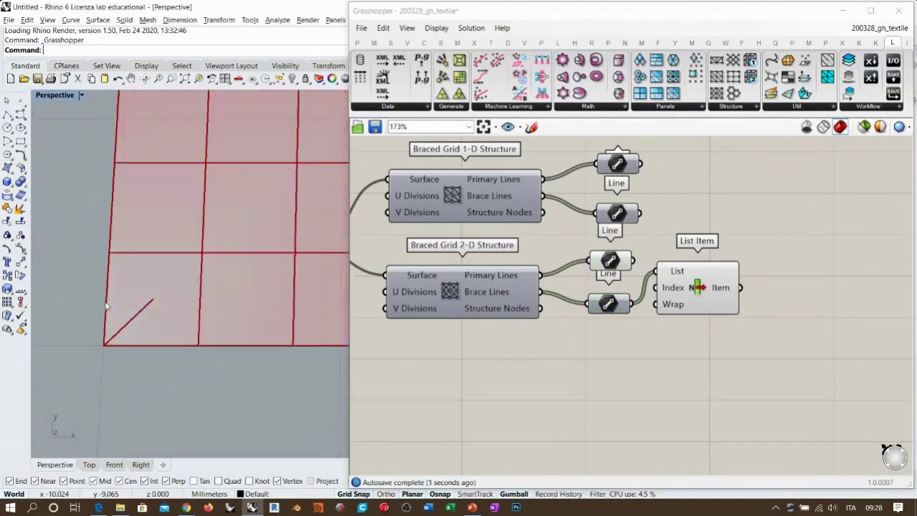
{"action": "scroll", "coordinate": [106, 307], "scroll_direction": "up", "scroll_amount": 6}
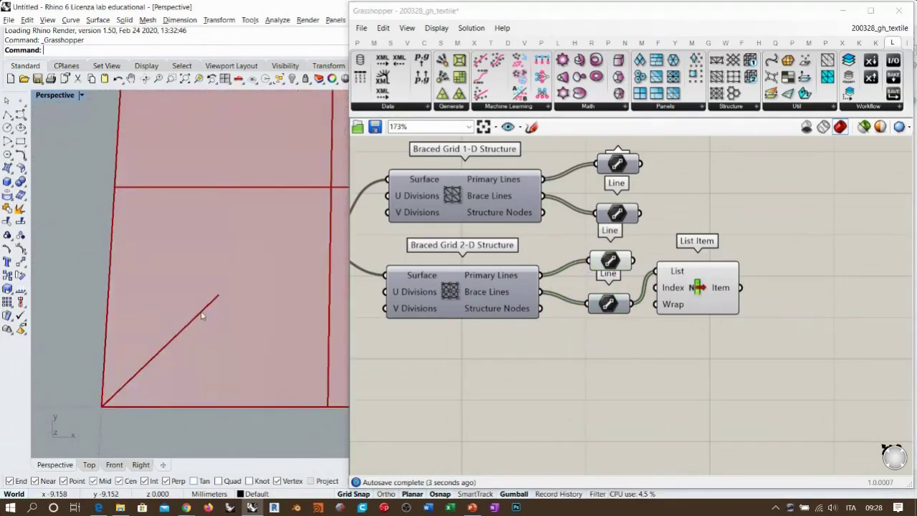
{"action": "scroll", "coordinate": [198, 309], "scroll_direction": "down", "scroll_amount": 5}
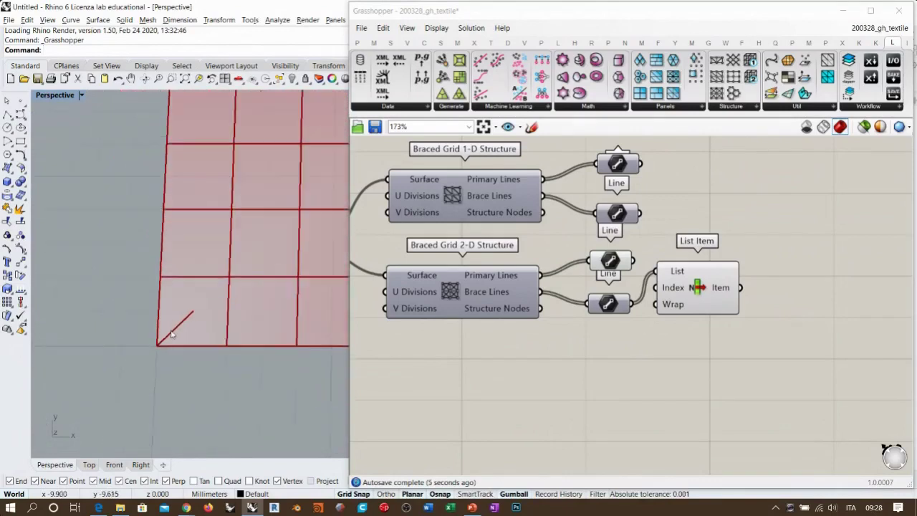
{"action": "left_click_drag", "start_coordinate": [695, 289], "coordinate": [698, 313]}
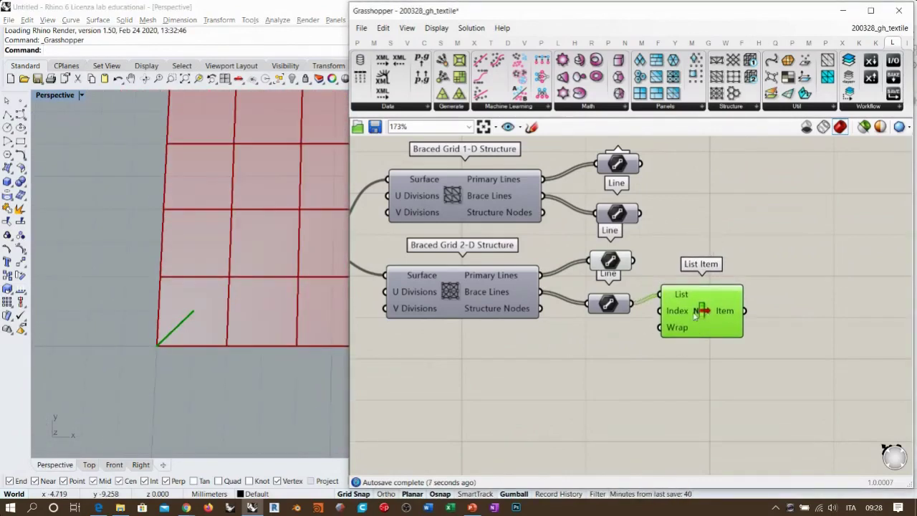
{"action": "key", "text": "Delete"}
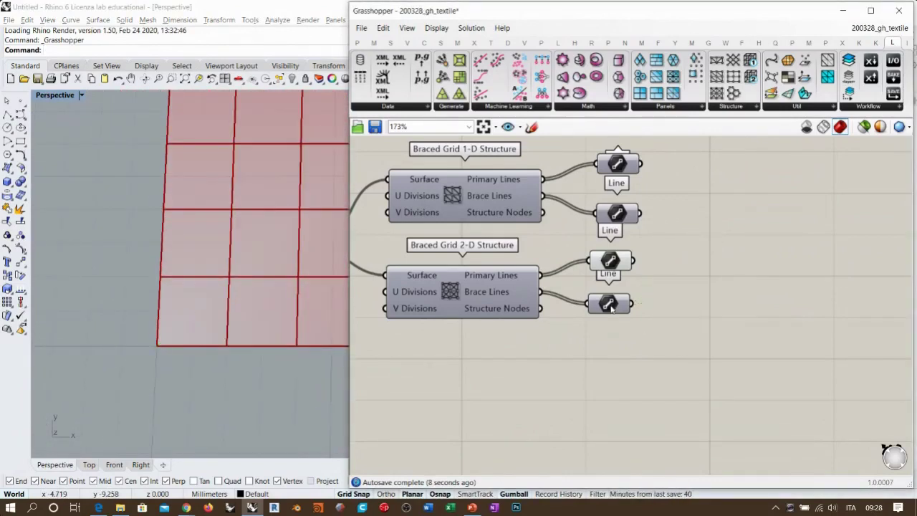
{"action": "double_click", "coordinate": [722, 324]}
{"action": "key", "text": "Escape"}
{"action": "scroll", "coordinate": [190, 293], "scroll_direction": "down", "scroll_amount": 5}
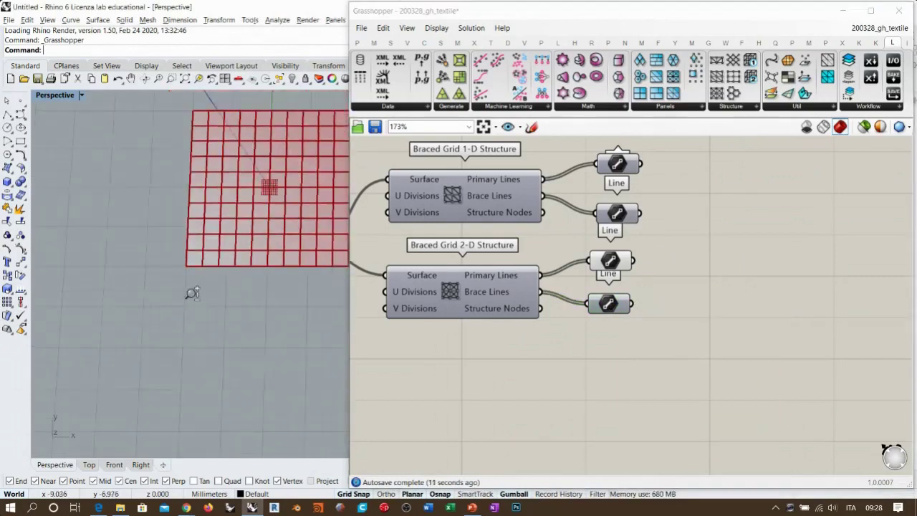
{"action": "right_click_drag", "start_coordinate": [183, 280], "coordinate": [173, 290], "text": "shift"}
{"action": "left_click", "coordinate": [522, 361]}
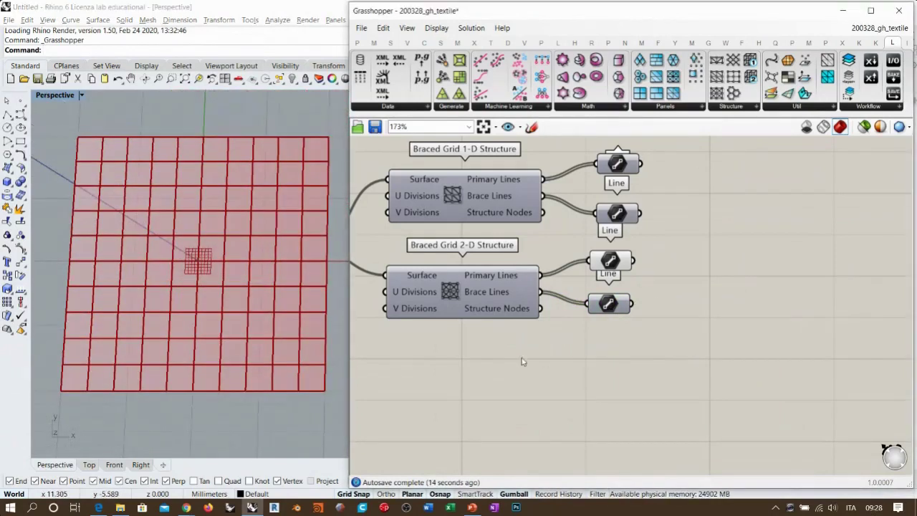
Step: Sketch a square on the canvas with each diagonal split into two segments meeting at the centre
{"action": "right_click_drag", "start_coordinate": [748, 280], "coordinate": [591, 192]}
{"action": "left_click", "coordinate": [531, 126]}
{"action": "mouse_move", "coordinate": [545, 222]}
{"action": "left_mouse_down"}
{"action": "mouse_move", "coordinate": [550, 387]}
{"action": "mouse_move", "coordinate": [754, 385]}
{"action": "mouse_move", "coordinate": [742, 219]}
{"action": "mouse_move", "coordinate": [731, 403]}
{"action": "left_mouse_up"}
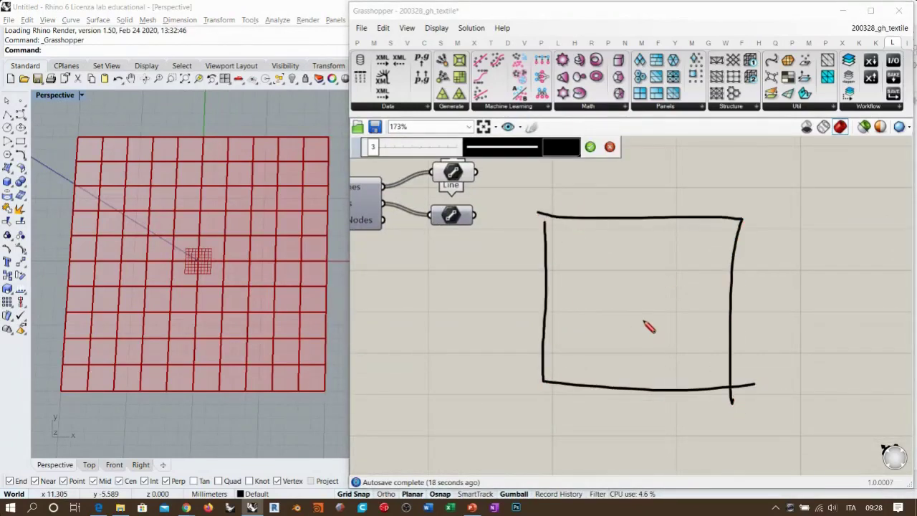
{"action": "left_click_drag", "start_coordinate": [641, 302], "coordinate": [543, 377]}
{"action": "mouse_move", "coordinate": [546, 220]}
{"action": "left_mouse_down"}
{"action": "mouse_move", "coordinate": [640, 294]}
{"action": "mouse_move", "coordinate": [742, 220]}
{"action": "left_mouse_up"}
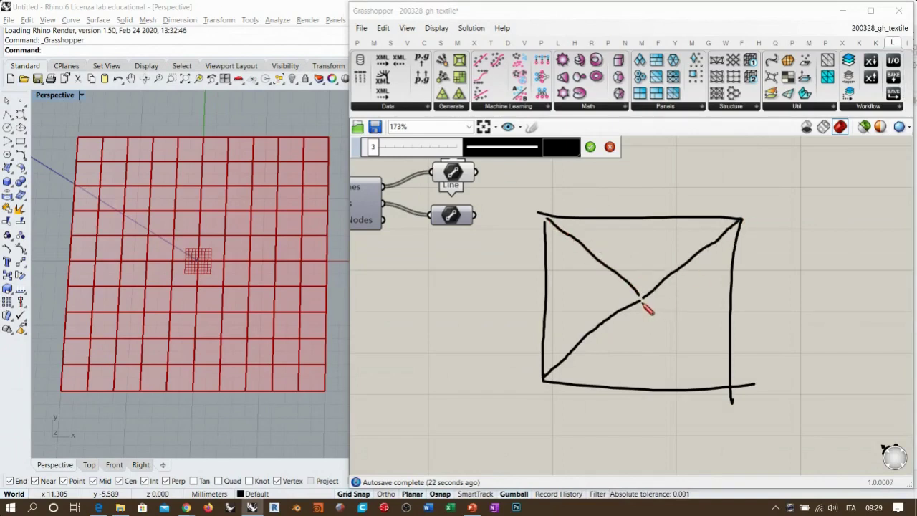
{"action": "left_click_drag", "start_coordinate": [644, 304], "coordinate": [725, 388]}
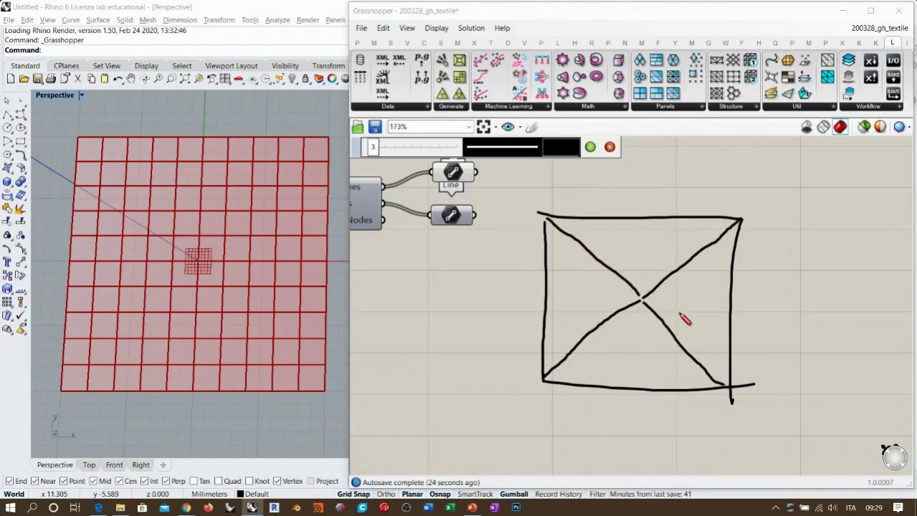
Step: Circle the Brace Lines parameter and retrace the four diagonal segments in the sketch, then discard the sketch
{"action": "mouse_move", "coordinate": [460, 233]}
{"action": "left_mouse_down"}
{"action": "mouse_move", "coordinate": [493, 221]}
{"action": "mouse_move", "coordinate": [468, 245]}
{"action": "mouse_move", "coordinate": [439, 230]}
{"action": "mouse_move", "coordinate": [476, 207]}
{"action": "left_mouse_up"}
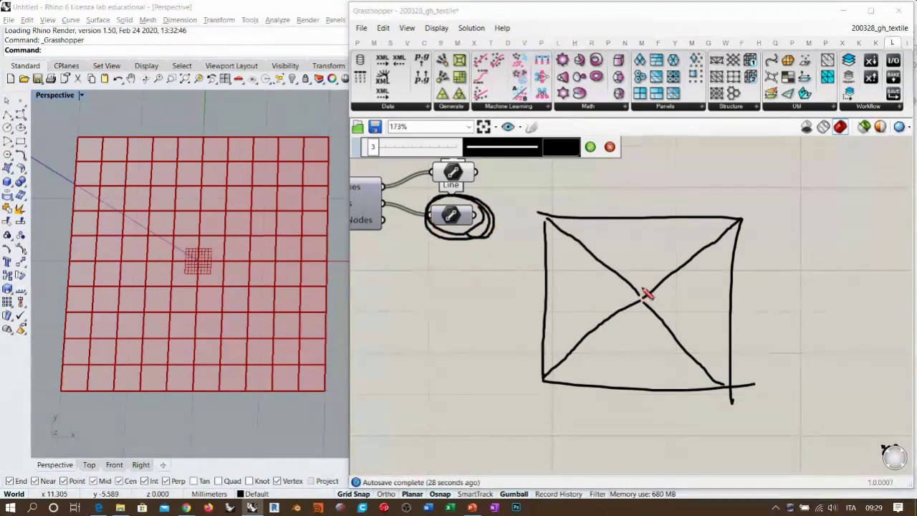
{"action": "left_click_drag", "start_coordinate": [546, 379], "coordinate": [740, 230]}
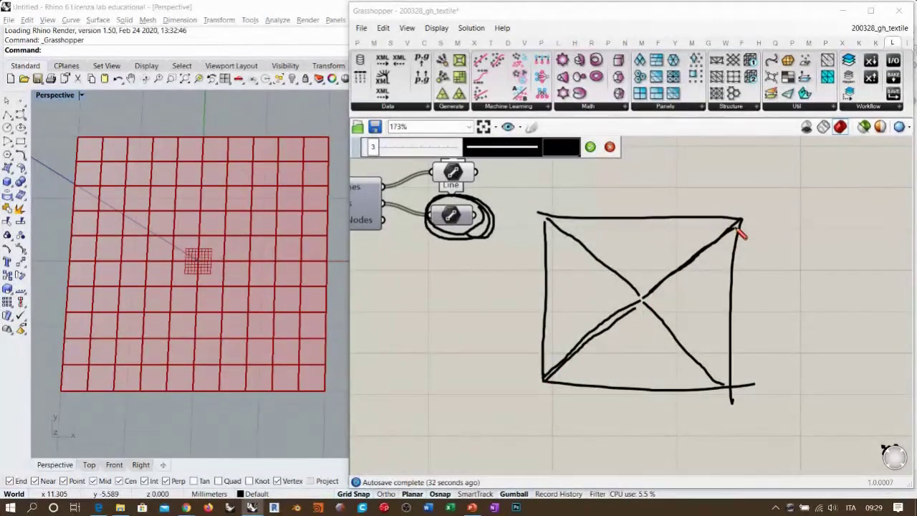
{"action": "mouse_move", "coordinate": [564, 237]}
{"action": "left_mouse_down"}
{"action": "mouse_move", "coordinate": [637, 303]}
{"action": "mouse_move", "coordinate": [571, 364]}
{"action": "mouse_move", "coordinate": [614, 322]}
{"action": "left_mouse_up"}
{"action": "mouse_move", "coordinate": [552, 232]}
{"action": "left_mouse_down"}
{"action": "mouse_move", "coordinate": [629, 307]}
{"action": "mouse_move", "coordinate": [678, 327]}
{"action": "mouse_move", "coordinate": [717, 363]}
{"action": "mouse_move", "coordinate": [661, 303]}
{"action": "mouse_move", "coordinate": [710, 246]}
{"action": "mouse_move", "coordinate": [669, 288]}
{"action": "mouse_move", "coordinate": [729, 379]}
{"action": "mouse_move", "coordinate": [733, 242]}
{"action": "mouse_move", "coordinate": [687, 279]}
{"action": "left_mouse_up"}
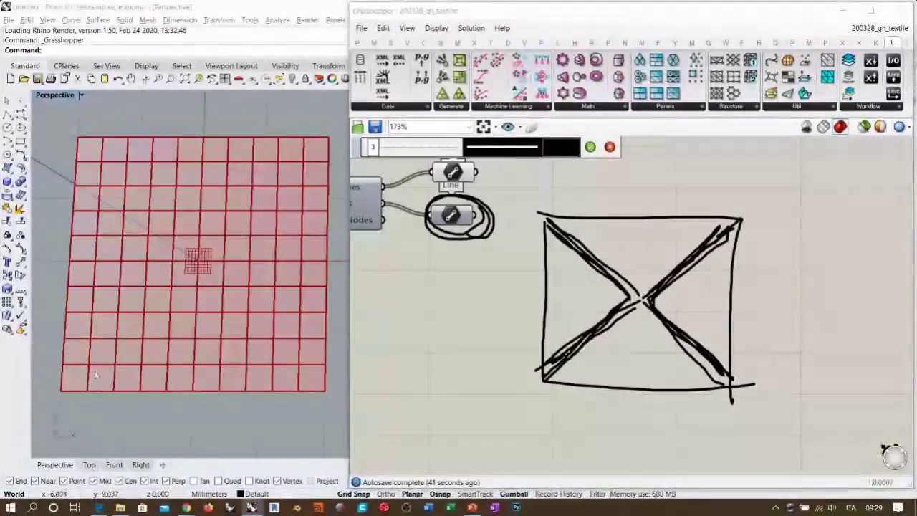
{"action": "left_click", "coordinate": [610, 147]}
Step: Add a Join Curves component and feed its Curves input from the Brace Lines parameter
{"action": "right_click_drag", "start_coordinate": [488, 225], "coordinate": [548, 263]}
{"action": "left_click", "coordinate": [514, 253]}
{"action": "double_click", "coordinate": [607, 262]}
{"action": "type", "text": "jo"}
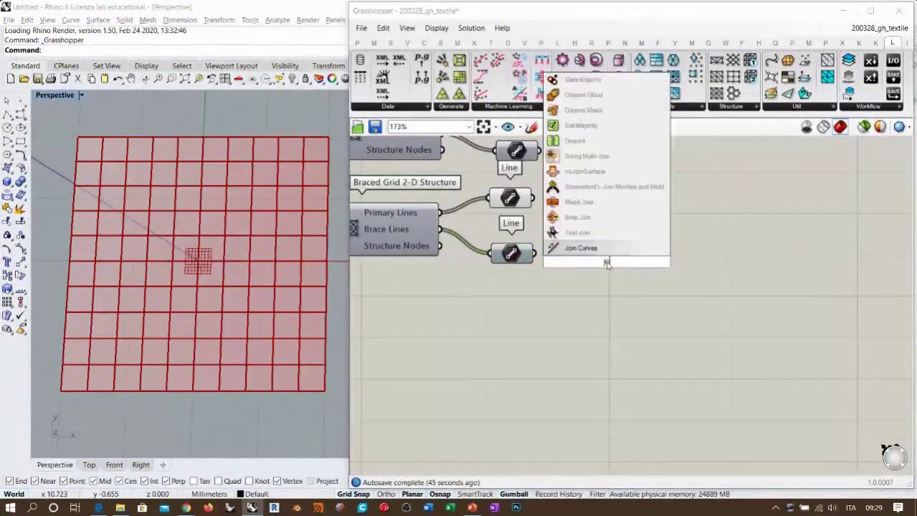
{"action": "left_click", "coordinate": [580, 248]}
{"action": "left_click_drag", "start_coordinate": [536, 253], "coordinate": [558, 254]}
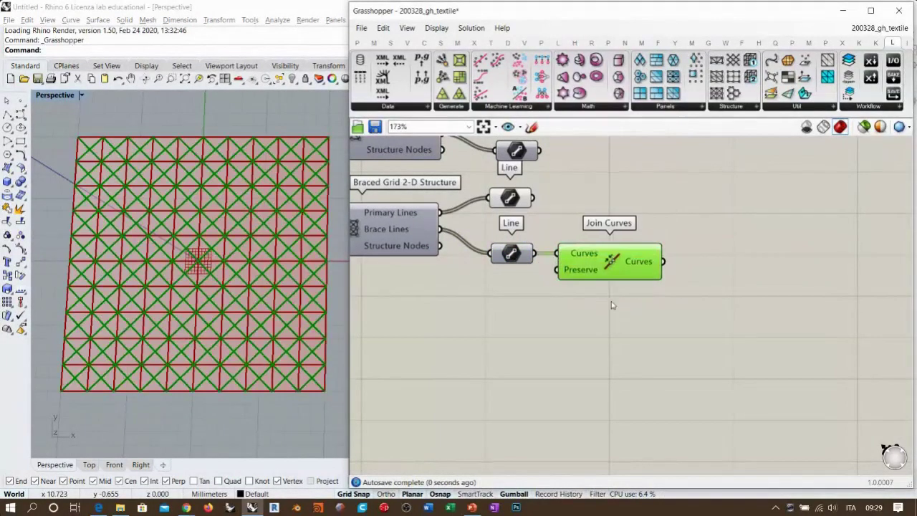
Step: Add a List Item fed by Join Curves, leave only its output previewed, and examine the first joined curve on the grid
{"action": "left_click", "coordinate": [727, 301]}
{"action": "double_click", "coordinate": [732, 279]}
{"action": "type", "text": "ite"}
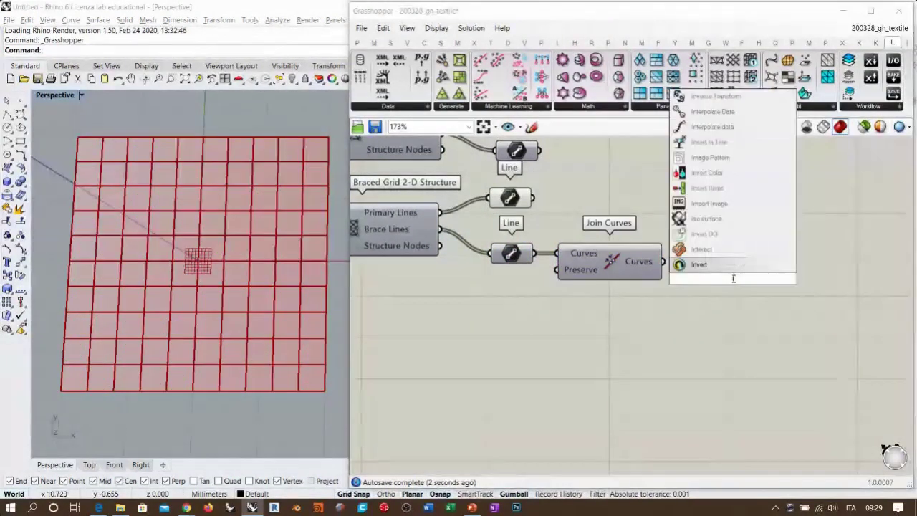
{"action": "type", "text": "m"}
{"action": "key", "text": "Return"}
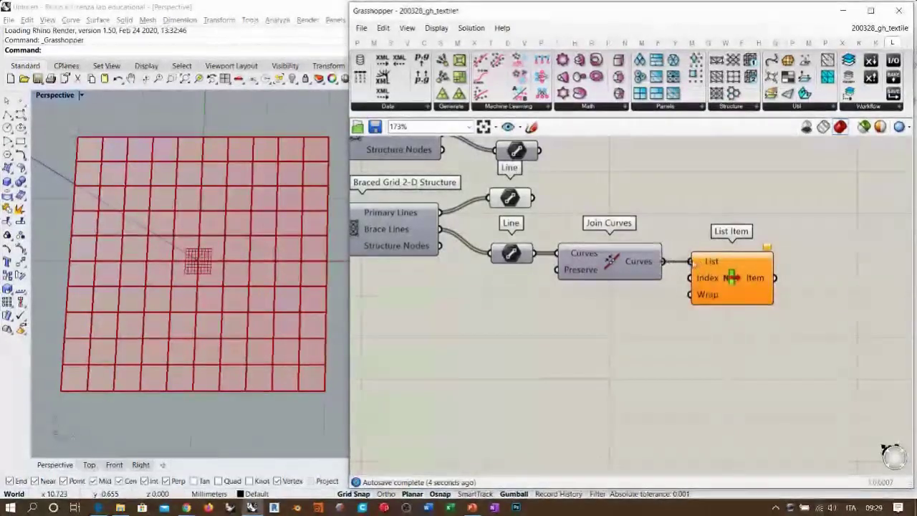
{"action": "mouse_move", "coordinate": [732, 279]}
{"action": "left_mouse_down"}
{"action": "mouse_move", "coordinate": [718, 281]}
{"action": "mouse_move", "coordinate": [732, 281]}
{"action": "left_mouse_up"}
{"action": "left_click", "coordinate": [698, 339]}
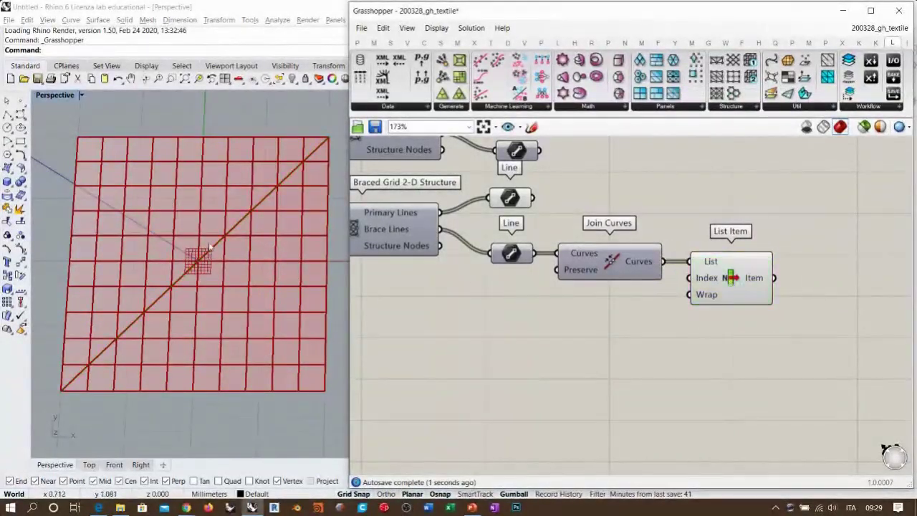
{"action": "right_click_drag", "start_coordinate": [325, 156], "coordinate": [329, 152], "text": "shift"}
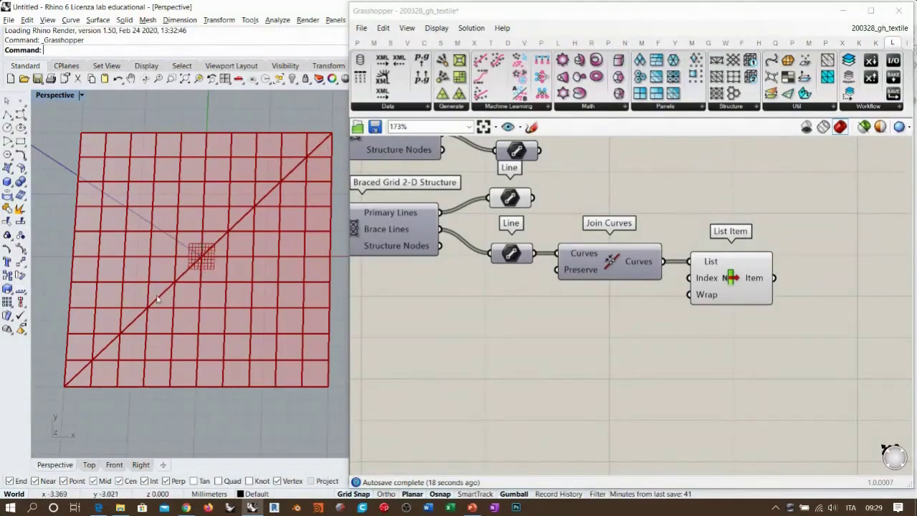
{"action": "right_click_drag", "start_coordinate": [484, 312], "coordinate": [521, 309]}
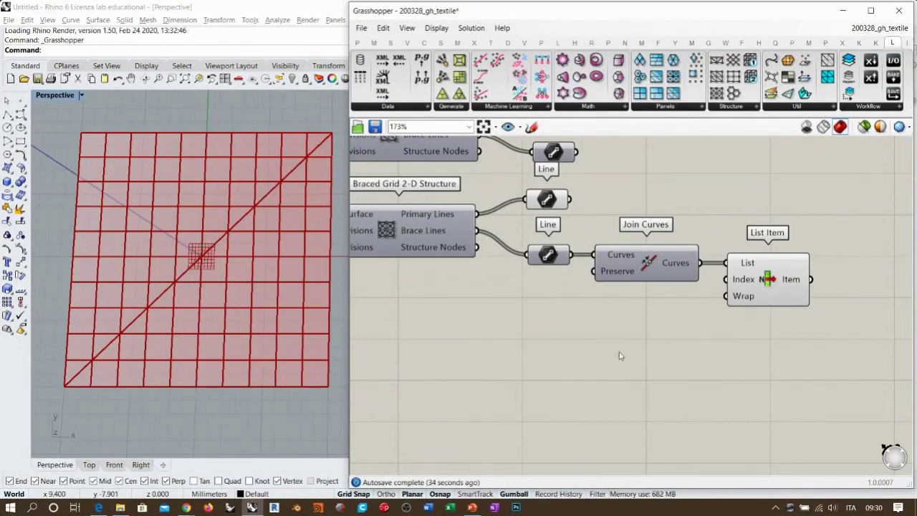
Step: Delete the List Item component and move Join Curves farther away from the Brace Lines parameter
{"action": "left_click", "coordinate": [773, 290]}
{"action": "key", "text": "Delete"}
{"action": "left_click_drag", "start_coordinate": [654, 278], "coordinate": [762, 276]}
Step: Turn on the preview of the Brace Lines parameter
{"action": "left_click", "coordinate": [581, 257]}
{"action": "left_click", "coordinate": [559, 255]}
{"action": "key", "text": "ctrl+q"}
{"action": "left_click", "coordinate": [577, 317]}
{"action": "left_click", "coordinate": [727, 256]}
{"action": "scroll", "coordinate": [565, 280], "scroll_direction": "up", "scroll_amount": 3}
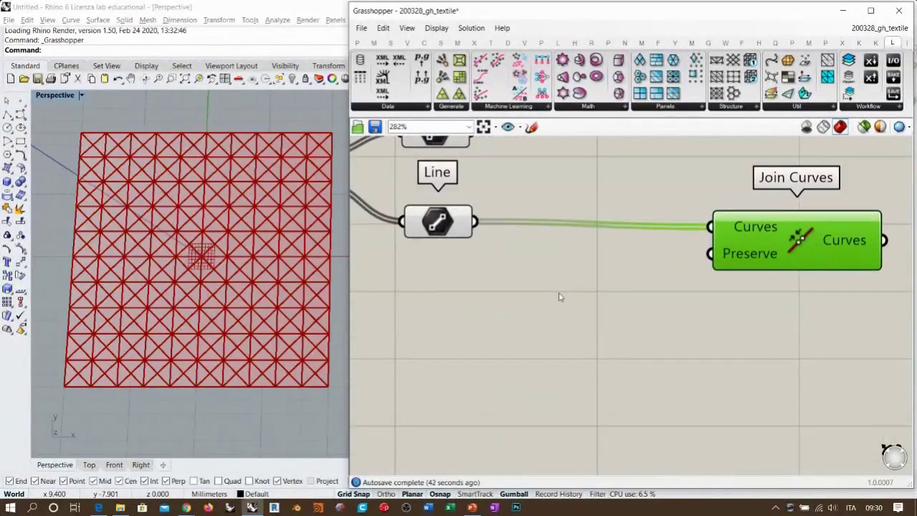
Step: Add a List Item fed by the Brace Lines parameter and place it below the wire to Join Curves
{"action": "double_click", "coordinate": [560, 297]}
{"action": "type", "text": "item"}
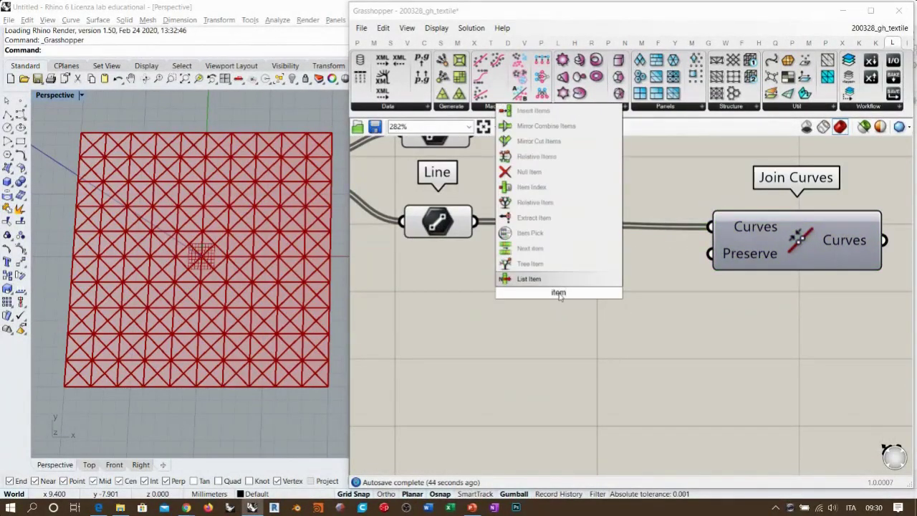
{"action": "left_click", "coordinate": [533, 283]}
{"action": "left_click_drag", "start_coordinate": [474, 221], "coordinate": [496, 266]}
{"action": "left_click_drag", "start_coordinate": [559, 280], "coordinate": [634, 351]}
{"action": "left_click", "coordinate": [487, 337]}
{"action": "left_click", "coordinate": [794, 251]}
Step: Hide the preview of the Brace Lines parameter so only the List Item's brace segment is isolated in the viewport
{"action": "right_click_drag", "start_coordinate": [513, 267], "coordinate": [539, 236]}
{"action": "left_click", "coordinate": [483, 208]}
{"action": "key", "text": "ctrl+q"}
{"action": "left_click_drag", "start_coordinate": [667, 328], "coordinate": [658, 328]}
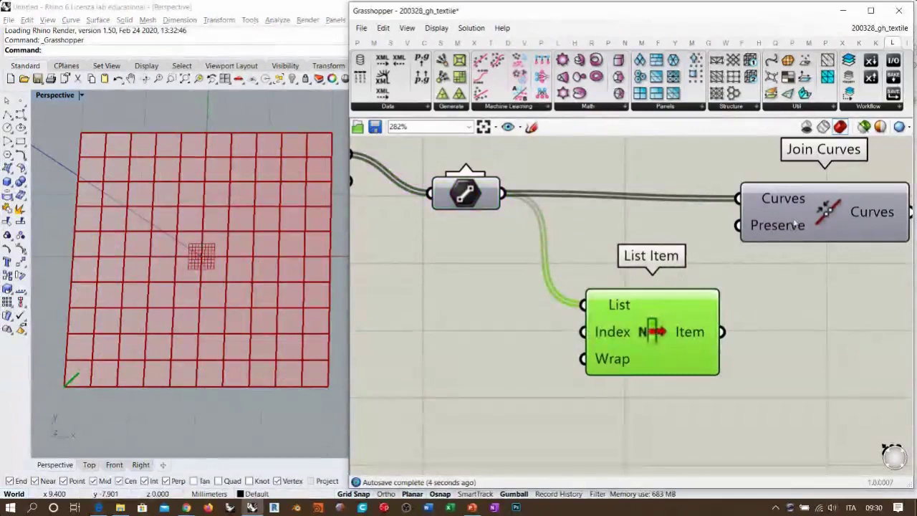
{"action": "left_click_drag", "start_coordinate": [794, 223], "coordinate": [800, 218]}
{"action": "left_click", "coordinate": [803, 255]}
{"action": "right_click_drag", "start_coordinate": [517, 320], "coordinate": [599, 289]}
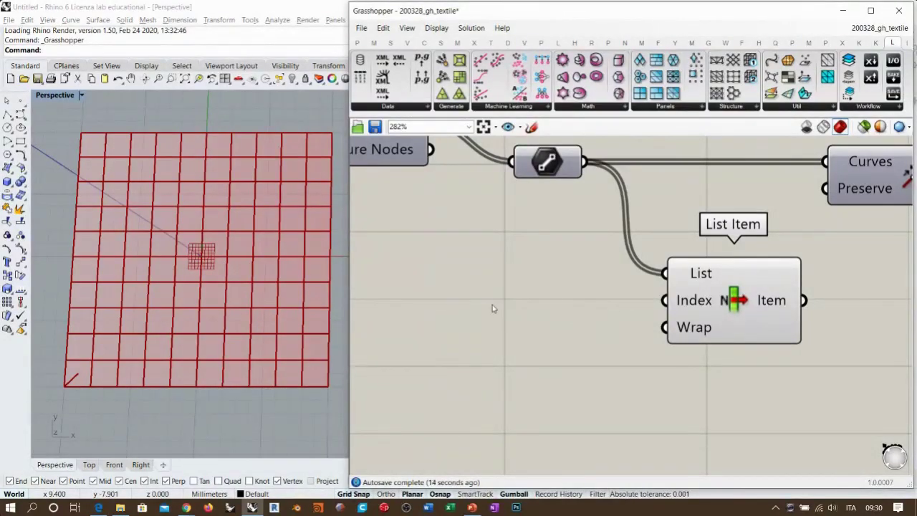
Step: Add an integer number slider starting at 0 and connect it to the Index input of List Item
{"action": "double_click", "coordinate": [489, 332]}
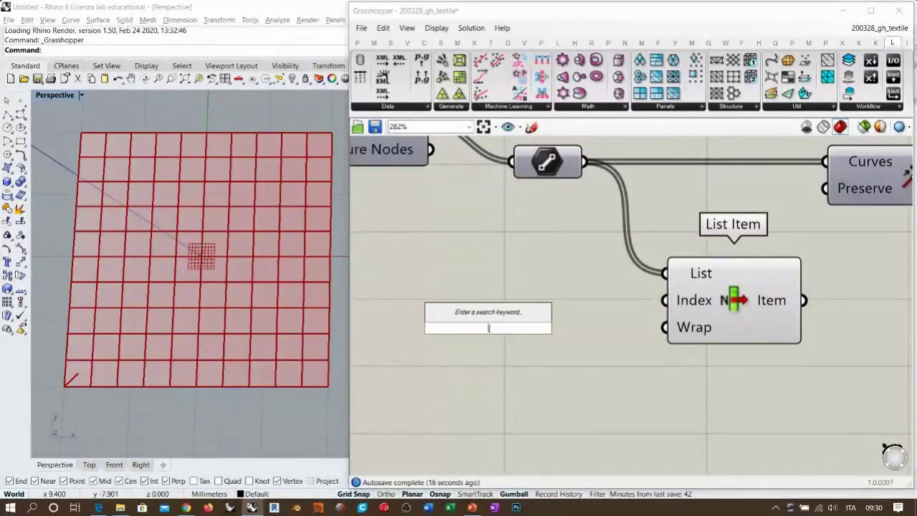
{"action": "type", "text": "slider"}
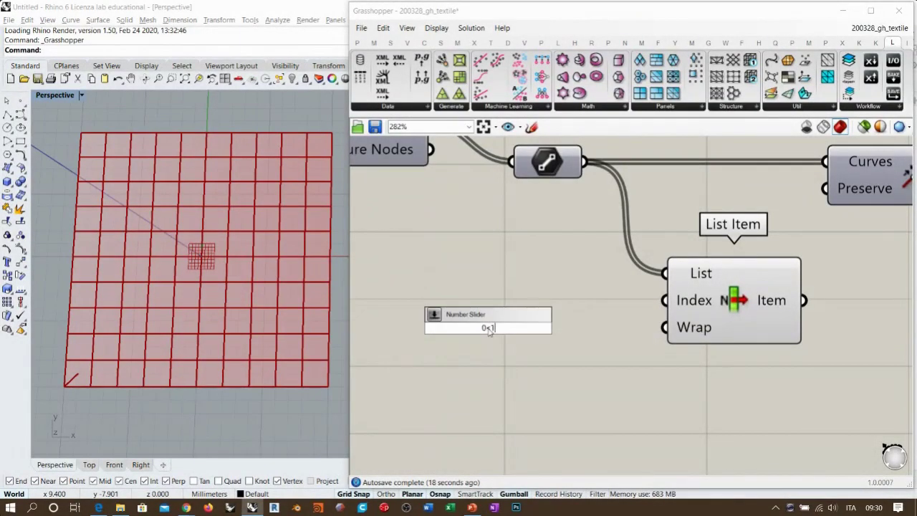
{"action": "key", "text": "Return"}
{"action": "left_click_drag", "start_coordinate": [665, 301], "coordinate": [628, 326]}
Step: Step through the index slider's values to examine the order of the brace segments within a grid cell
{"action": "right_click_drag", "start_coordinate": [536, 348], "coordinate": [486, 276]}
{"action": "scroll", "coordinate": [486, 275], "scroll_direction": "up", "scroll_amount": 2}
{"action": "left_click", "coordinate": [507, 264]}
{"action": "scroll", "coordinate": [529, 274], "scroll_direction": "down", "scroll_amount": 1}
{"action": "left_click_drag", "start_coordinate": [592, 255], "coordinate": [720, 255]}
{"action": "right_click_drag", "start_coordinate": [404, 260], "coordinate": [478, 285]}
{"action": "scroll", "coordinate": [478, 282], "scroll_direction": "up", "scroll_amount": 5}
{"action": "right_click_drag", "start_coordinate": [553, 327], "coordinate": [508, 339]}
{"action": "mouse_move", "coordinate": [475, 279]}
{"action": "left_mouse_down"}
{"action": "mouse_move", "coordinate": [634, 279]}
{"action": "mouse_move", "coordinate": [464, 279]}
{"action": "left_mouse_up"}
{"action": "scroll", "coordinate": [458, 326], "scroll_direction": "down", "scroll_amount": 5}
Step: Delete List Item and its index slider, and check the preview state of the Brace Lines parameter
{"action": "left_click_drag", "start_coordinate": [715, 364], "coordinate": [571, 274]}
{"action": "key", "text": "Delete"}
{"action": "right_click_drag", "start_coordinate": [667, 231], "coordinate": [648, 274]}
{"action": "left_click", "coordinate": [559, 252]}
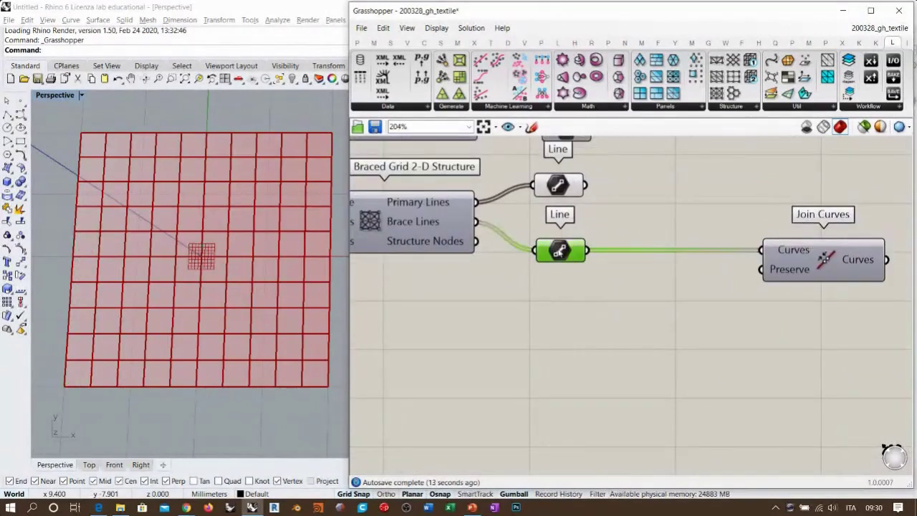
{"action": "key", "text": "ctrl+q"}
{"action": "key", "text": "ctrl+q"}
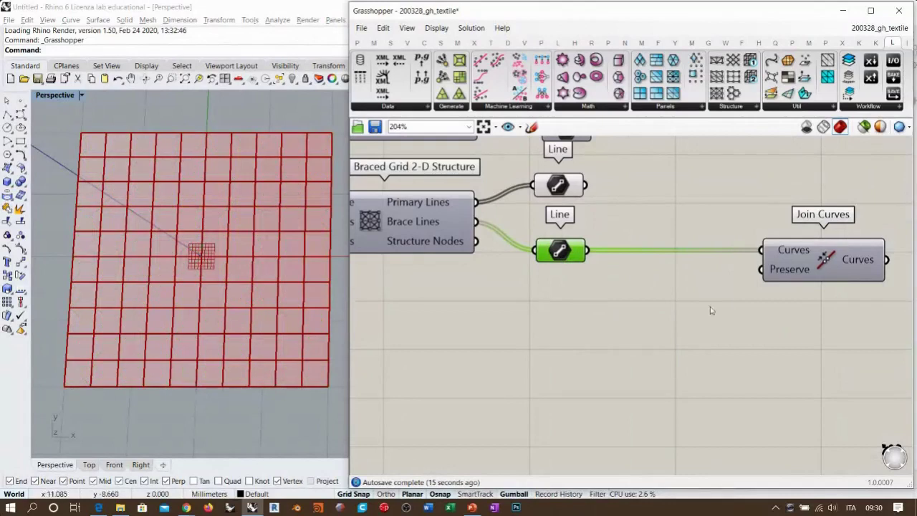
Step: Add a Partition List component and feed its List input from the Brace Lines parameter
{"action": "double_click", "coordinate": [650, 301]}
{"action": "type", "text": "part"}
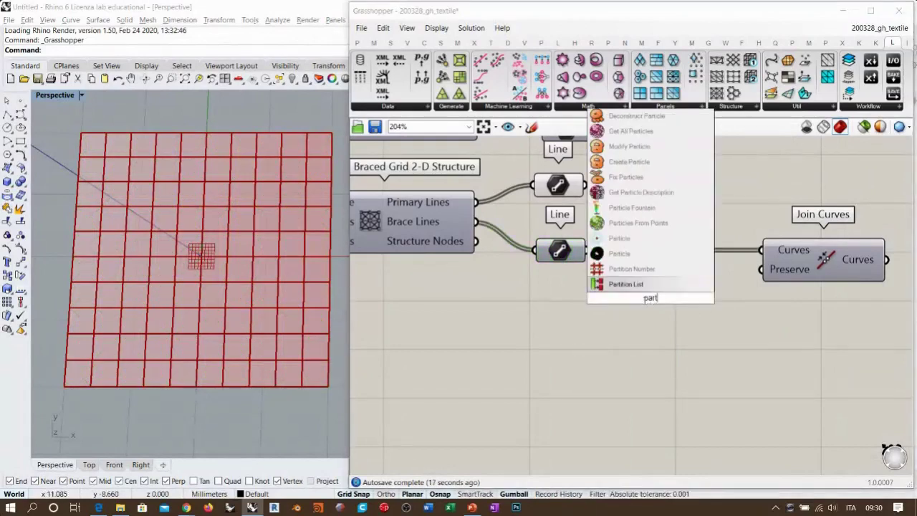
{"action": "key", "text": "Return"}
Step: Add a panel containing 4, connect it to the Size input of Partition List and place it beside that input
{"action": "double_click", "coordinate": [550, 350]}
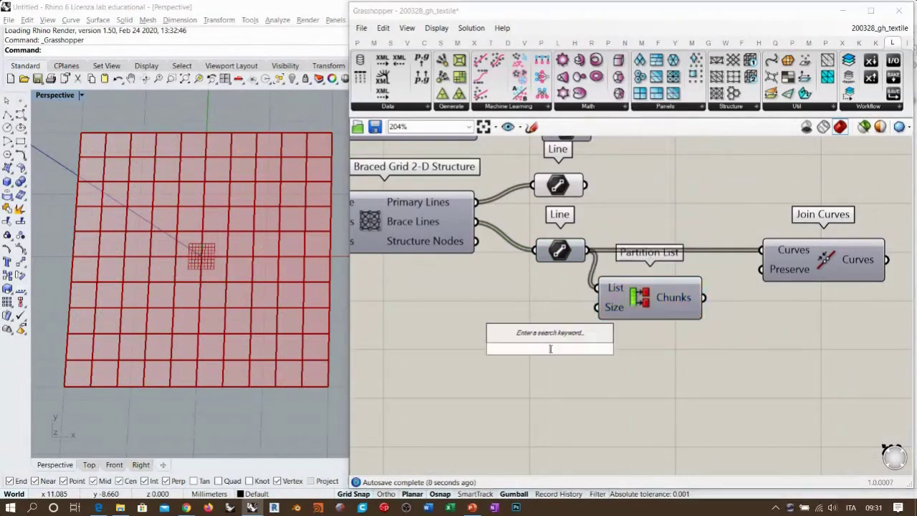
{"action": "type", "text": "4"}
{"action": "key", "text": "Return"}
{"action": "left_click_drag", "start_coordinate": [589, 316], "coordinate": [558, 348]}
{"action": "left_click_drag", "start_coordinate": [553, 349], "coordinate": [561, 323]}
{"action": "left_click", "coordinate": [681, 323]}
Step: Inspect the Chunks tree, feed it into the Curves input of Join Curves and move Join Curves beside Partition List
{"action": "right_click_drag", "start_coordinate": [681, 322], "coordinate": [554, 333]}
{"action": "mouse_move", "coordinate": [554, 313]}
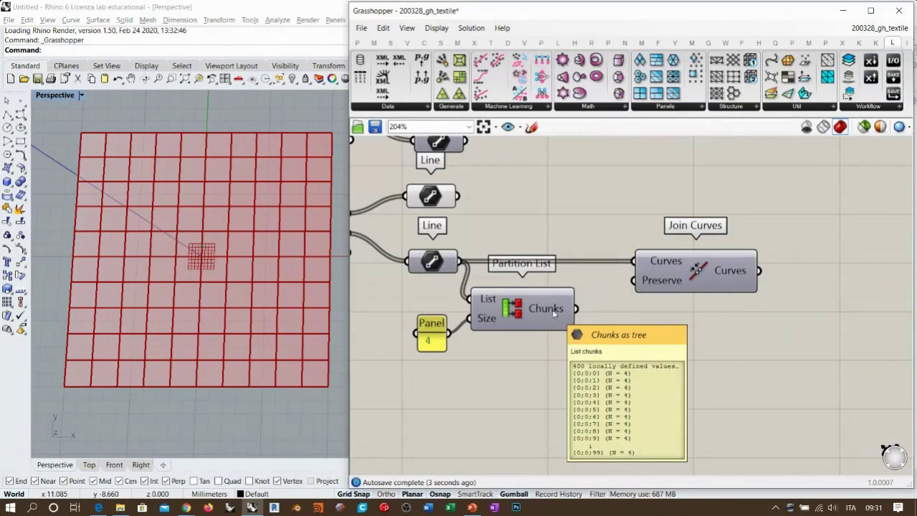
{"action": "left_click_drag", "start_coordinate": [554, 313], "coordinate": [633, 260]}
{"action": "left_click_drag", "start_coordinate": [695, 270], "coordinate": [677, 318]}
{"action": "right_click_drag", "start_coordinate": [728, 375], "coordinate": [630, 315]}
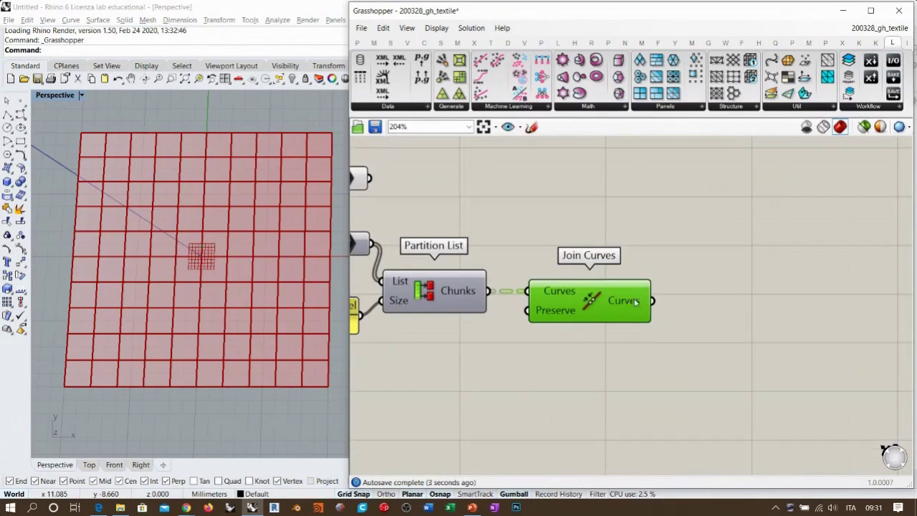
Step: Add a Dispatch component, feed its List input from the Join Curves output, and turn off its preview
{"action": "mouse_move", "coordinate": [632, 304]}
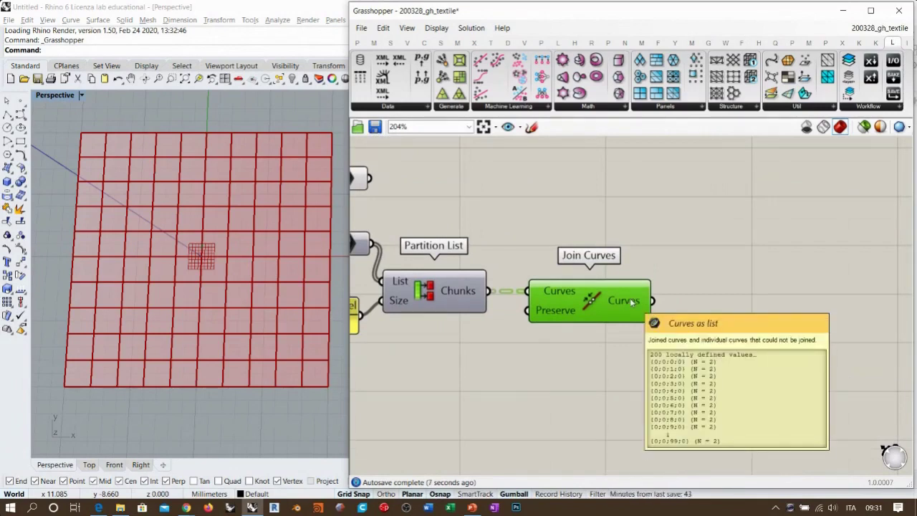
{"action": "right_click_drag", "start_coordinate": [738, 315], "coordinate": [653, 289]}
{"action": "left_click", "coordinate": [653, 289]}
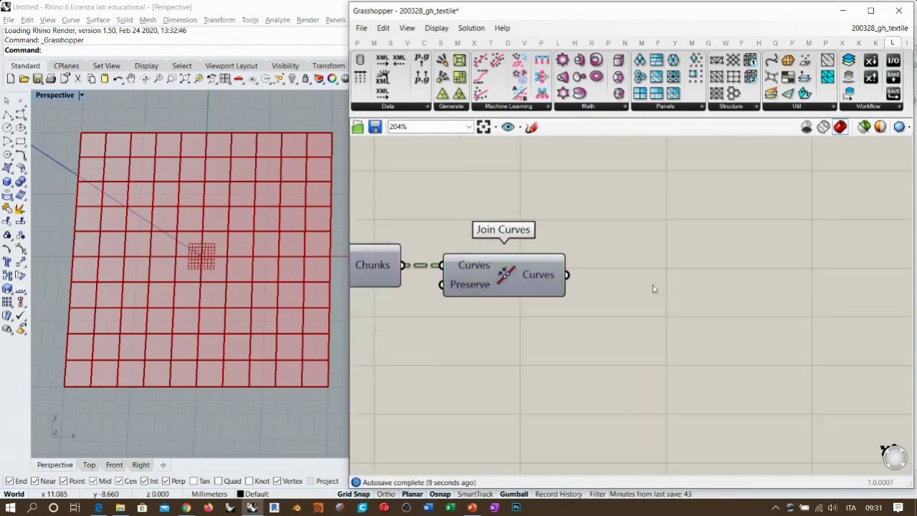
{"action": "double_click", "coordinate": [653, 289]}
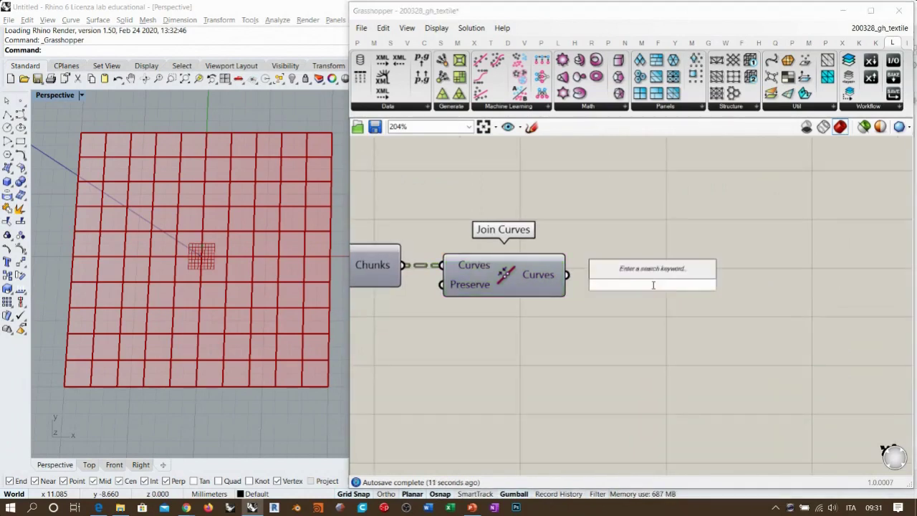
{"action": "type", "text": "disp"}
{"action": "left_click", "coordinate": [624, 274]}
{"action": "left_click_drag", "start_coordinate": [578, 278], "coordinate": [635, 288]}
{"action": "right_click_drag", "start_coordinate": [780, 305], "coordinate": [670, 308]}
{"action": "left_click", "coordinate": [570, 290]}
{"action": "key", "text": "ctrl+q"}
{"action": "left_click", "coordinate": [689, 259]}
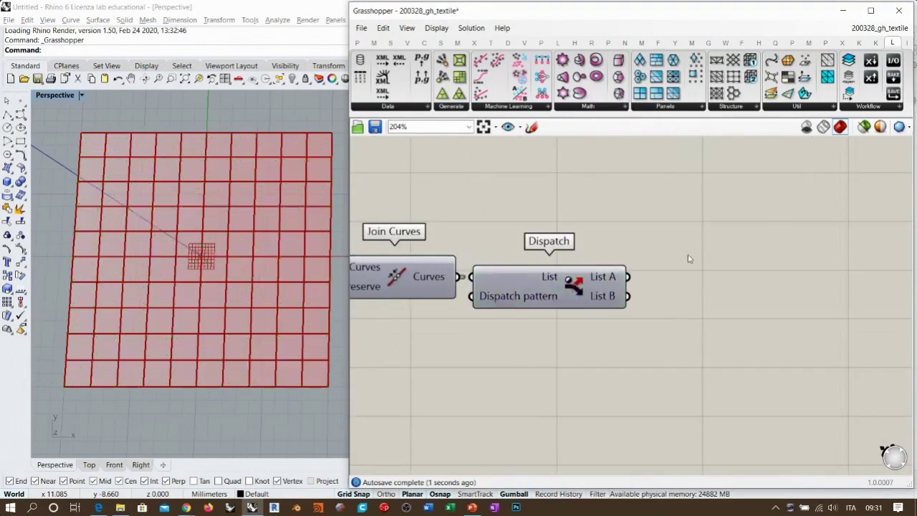
Step: Add a Curve parameter and feed it from the List A output of Dispatch
{"action": "double_click", "coordinate": [688, 259]}
{"action": "type", "text": "licrv"}
{"action": "left_click", "coordinate": [632, 227]}
{"action": "left_click_drag", "start_coordinate": [628, 277], "coordinate": [662, 255]}
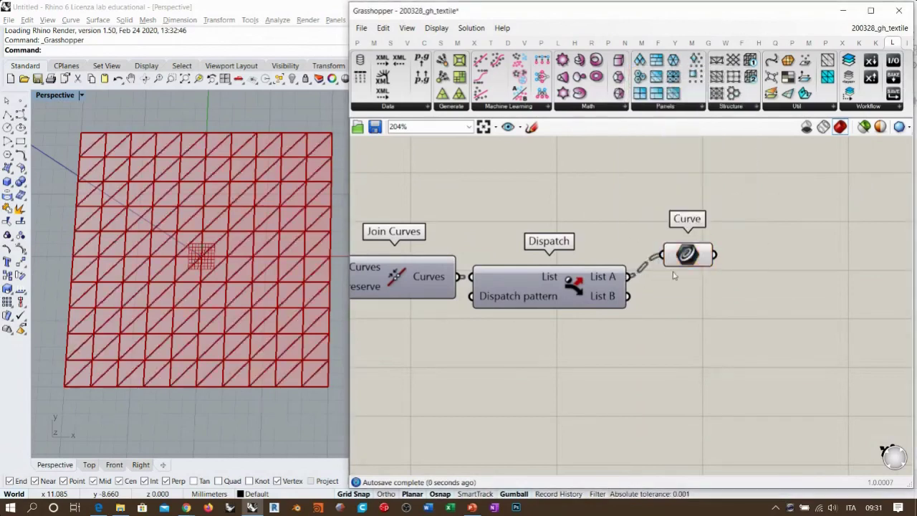
{"action": "right_click_drag", "start_coordinate": [208, 308], "coordinate": [237, 263], "text": "shift"}
{"action": "right_click_drag", "start_coordinate": [174, 264], "coordinate": [129, 320], "text": "shift"}
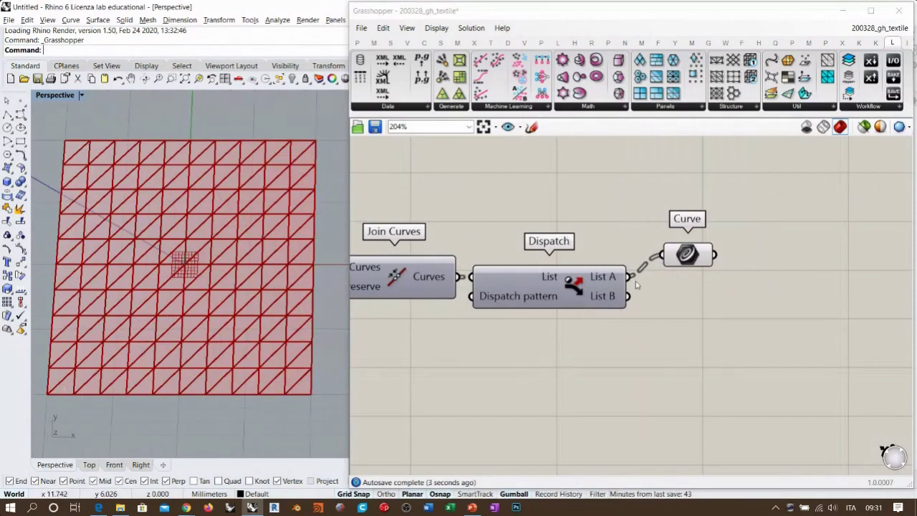
Step: Rewire the Curve parameter to the List B output of Dispatch and move it closer to that component
{"action": "left_click_drag", "start_coordinate": [633, 300], "coordinate": [738, 297], "text": "shift"}
{"action": "right_click_drag", "start_coordinate": [655, 248], "coordinate": [687, 224]}
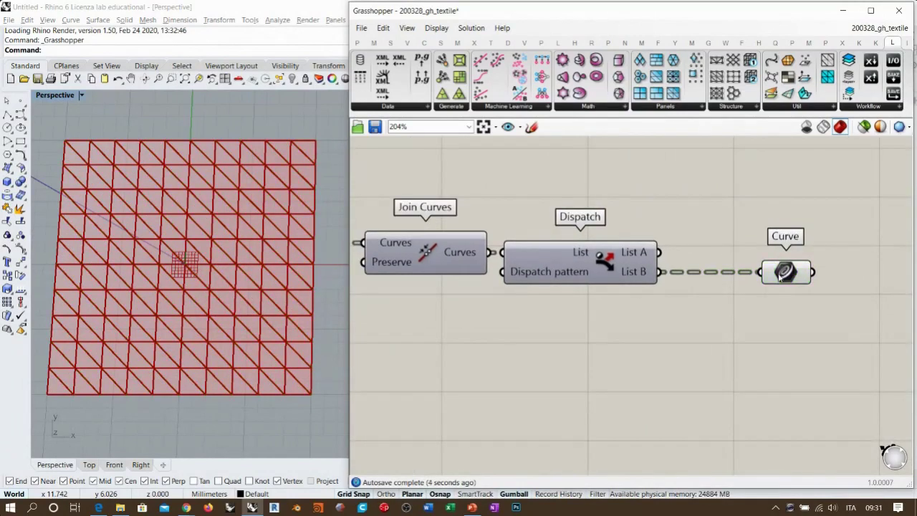
{"action": "left_click", "coordinate": [734, 233]}
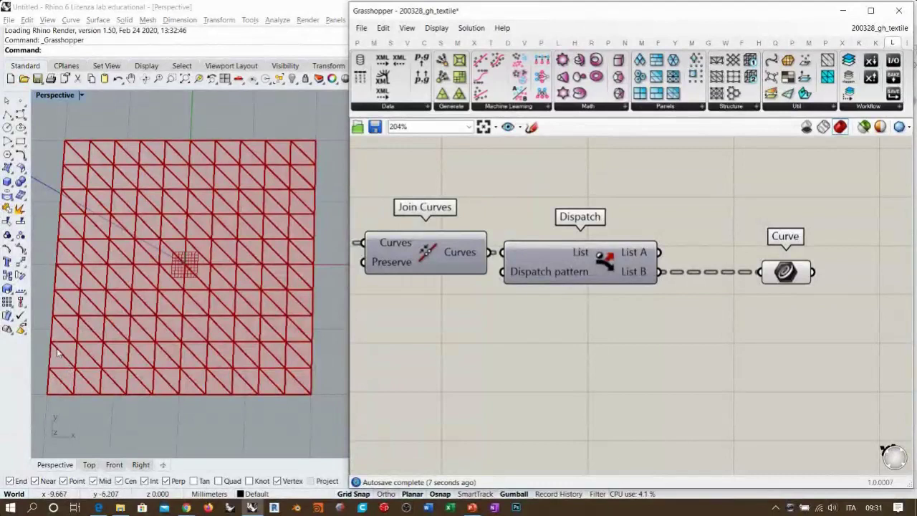
{"action": "left_click_drag", "start_coordinate": [789, 280], "coordinate": [732, 280]}
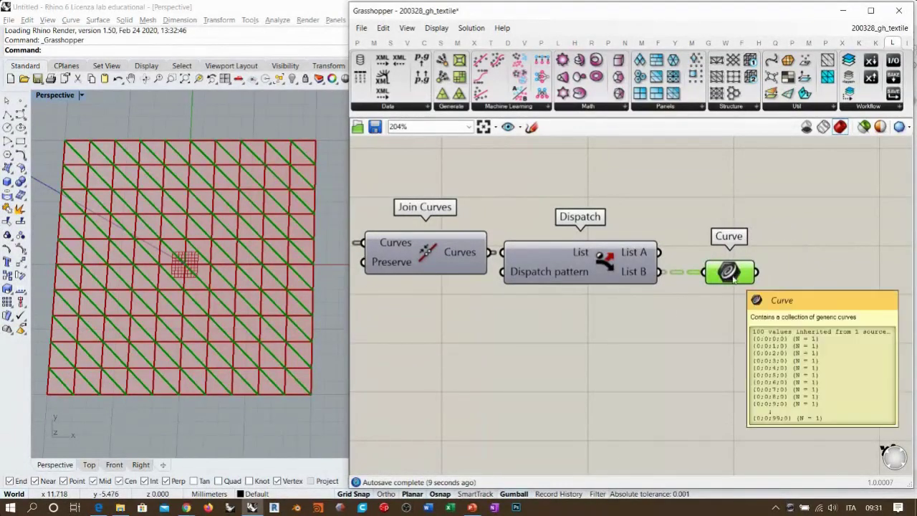
Step: Flatten the data of the Curve parameter beside Dispatch
{"action": "right_click_drag", "start_coordinate": [735, 277], "coordinate": [528, 256]}
{"action": "right_click", "coordinate": [531, 256]}
{"action": "left_click", "coordinate": [573, 359]}
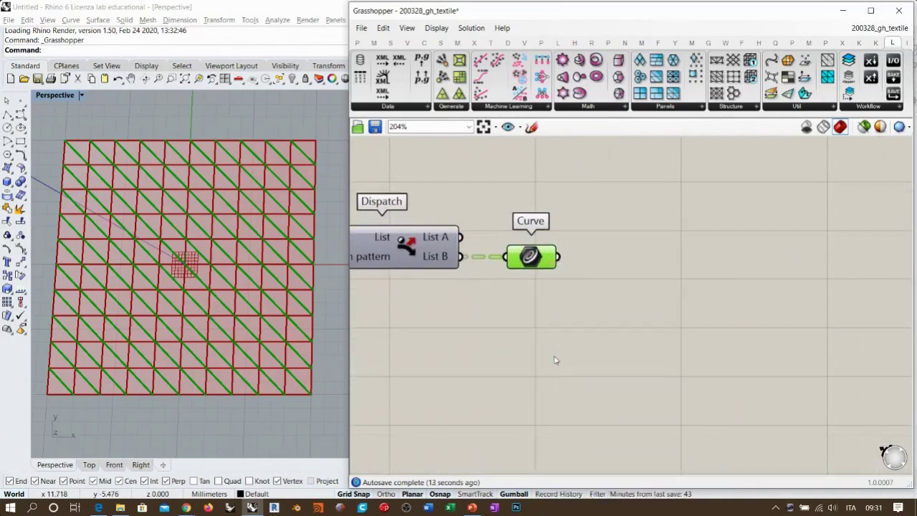
Step: Add a List Item component fed from the flattened Curve parameter and hide the Curve preview
{"action": "double_click", "coordinate": [648, 265]}
{"action": "type", "text": "item"}
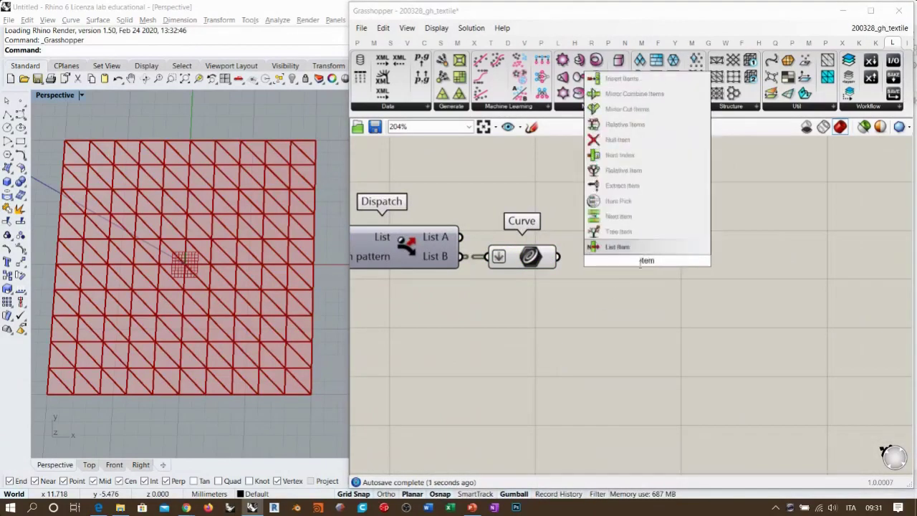
{"action": "left_click", "coordinate": [618, 265]}
{"action": "left_click_drag", "start_coordinate": [558, 256], "coordinate": [597, 241]}
{"action": "left_click", "coordinate": [571, 324]}
{"action": "scroll", "coordinate": [548, 295], "scroll_direction": "up", "scroll_amount": 3}
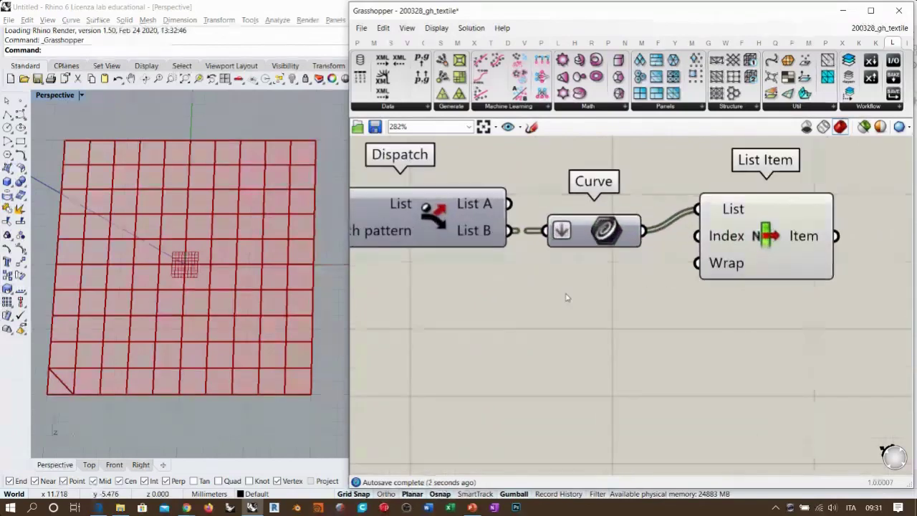
Step: Add a number slider, connect it to the Index input of List Item and set it to 31
{"action": "double_click", "coordinate": [566, 297]}
{"action": "type", "text": "9"}
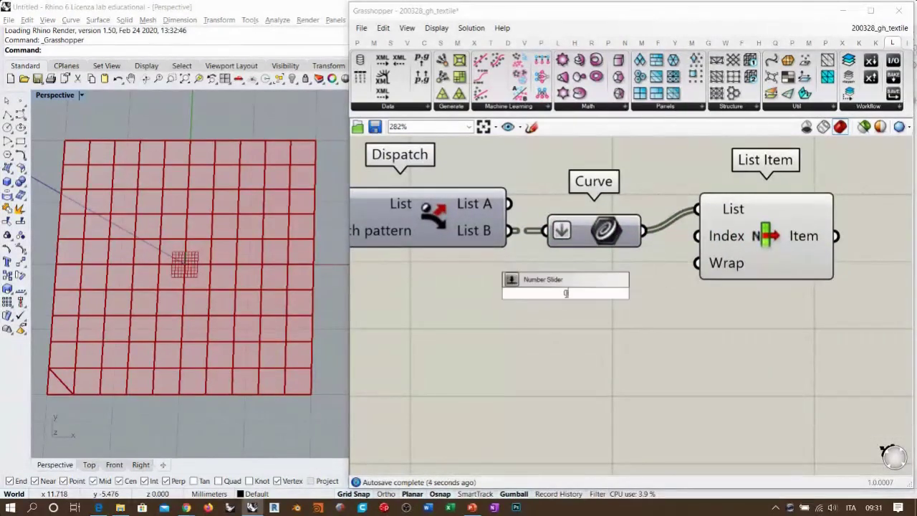
{"action": "key", "text": "Return"}
{"action": "left_click_drag", "start_coordinate": [697, 236], "coordinate": [704, 290]}
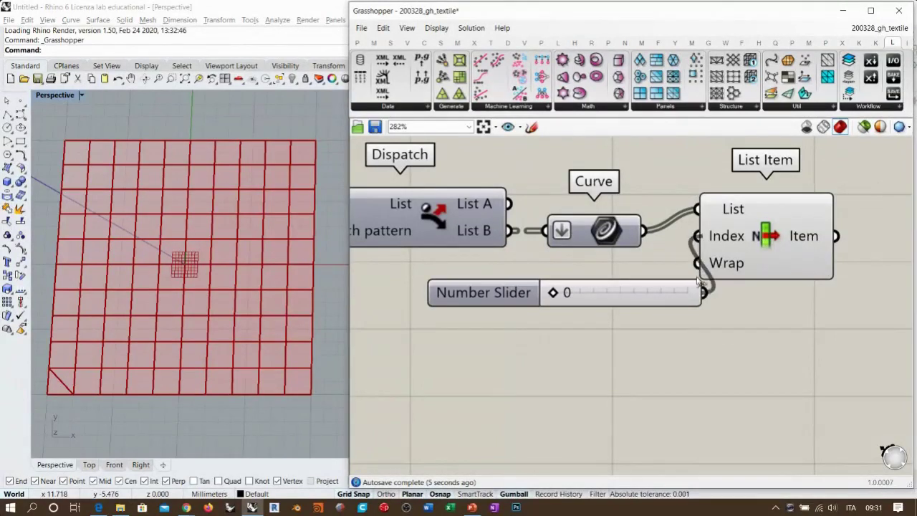
{"action": "left_click_drag", "start_coordinate": [627, 298], "coordinate": [536, 283]}
{"action": "scroll", "coordinate": [466, 280], "scroll_direction": "up", "scroll_amount": 3}
{"action": "left_click_drag", "start_coordinate": [466, 279], "coordinate": [541, 279]}
{"action": "scroll", "coordinate": [556, 326], "scroll_direction": "down", "scroll_amount": 4}
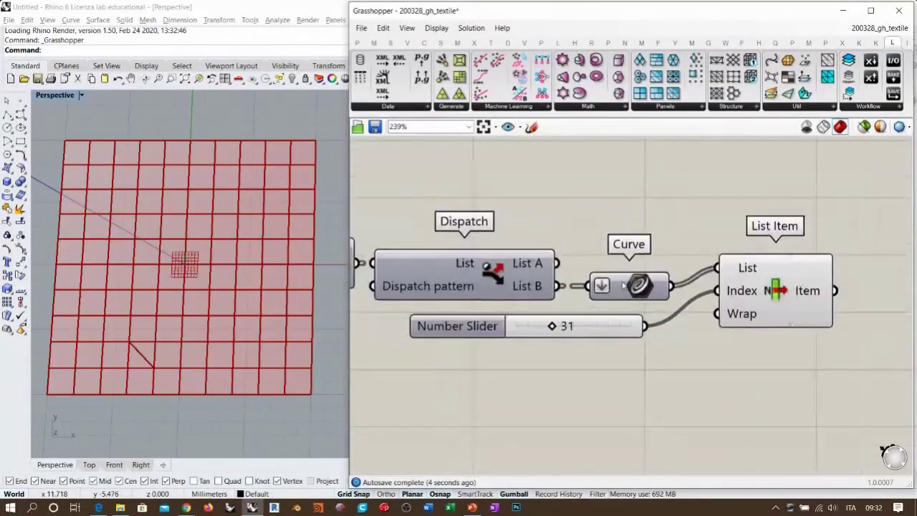
Step: Move the Curve parameter beside List A of Dispatch, rewire it to that output, and set the index slider to 21
{"action": "left_click_drag", "start_coordinate": [614, 286], "coordinate": [614, 267]}
{"action": "left_click_drag", "start_coordinate": [558, 263], "coordinate": [588, 267]}
{"action": "mouse_move", "coordinate": [550, 326]}
{"action": "left_mouse_down"}
{"action": "mouse_move", "coordinate": [520, 326]}
{"action": "mouse_move", "coordinate": [565, 326]}
{"action": "mouse_move", "coordinate": [540, 326]}
{"action": "left_mouse_up"}
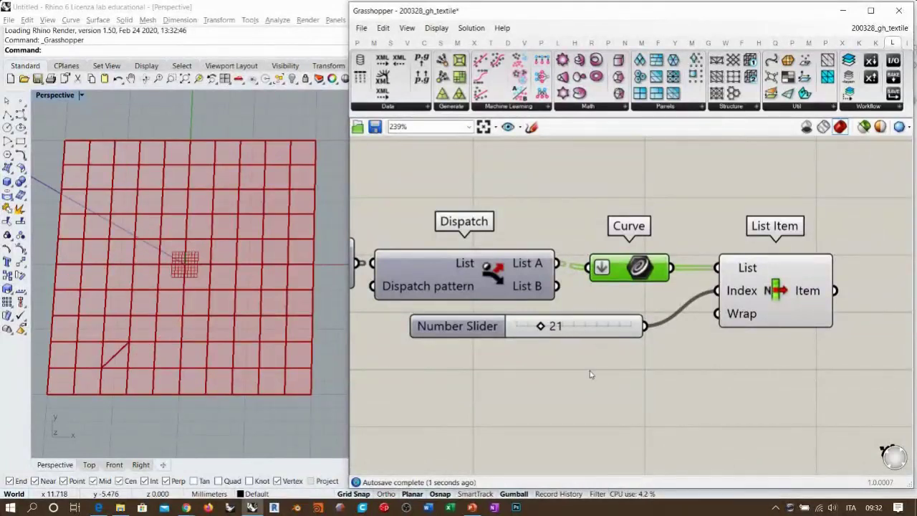
{"action": "left_click_drag", "start_coordinate": [638, 268], "coordinate": [640, 264]}
Step: Delete the List Item component and its index slider
{"action": "left_click", "coordinate": [765, 290]}
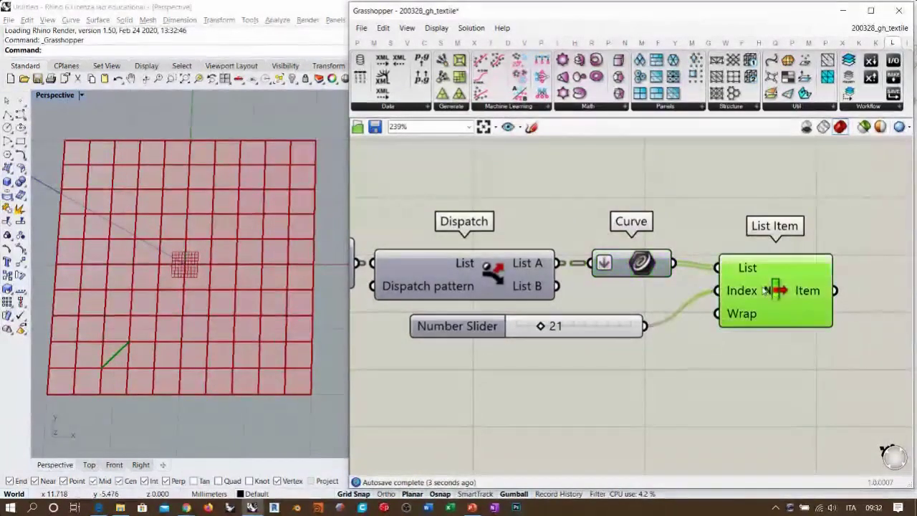
{"action": "key", "text": "Delete"}
{"action": "left_click", "coordinate": [606, 328]}
{"action": "key", "text": "Delete"}
Step: Duplicate the flattened Curve parameter below the original, feed the copy from List B, and turn on the preview of both
{"action": "left_click_drag", "start_coordinate": [635, 271], "coordinate": [638, 324], "text": "alt"}
{"action": "left_click_drag", "start_coordinate": [615, 353], "coordinate": [558, 286]}
{"action": "left_click_drag", "start_coordinate": [617, 353], "coordinate": [579, 270]}
{"action": "key", "text": "ctrl+q"}
{"action": "left_click", "coordinate": [545, 322]}
Step: Review the definition from the braced grids and their Line parameters through Partition List and Join Curves to the dispatched Curve parameters
{"action": "right_click_drag", "start_coordinate": [533, 321], "coordinate": [609, 328]}
{"action": "scroll", "coordinate": [655, 328], "scroll_direction": "down", "scroll_amount": 4}
{"action": "left_click", "coordinate": [577, 317]}
{"action": "left_click", "coordinate": [621, 317]}
{"action": "left_click", "coordinate": [661, 321]}
{"action": "left_click", "coordinate": [624, 318]}
{"action": "right_click_drag", "start_coordinate": [400, 249], "coordinate": [467, 248]}
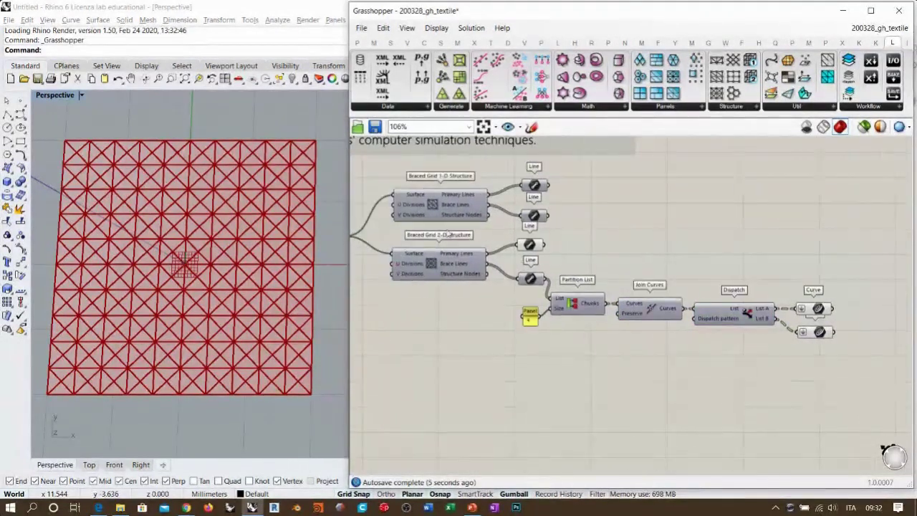
{"action": "scroll", "coordinate": [430, 244], "scroll_direction": "up", "scroll_amount": 2}
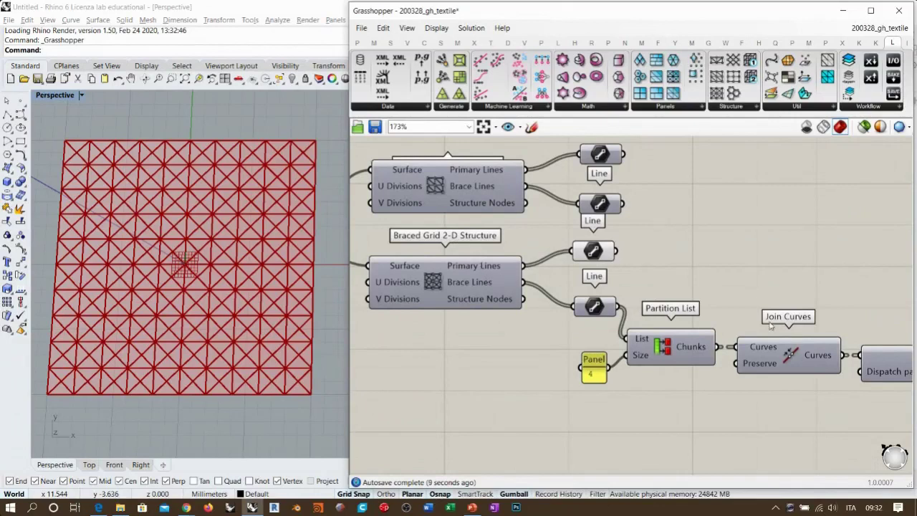
{"action": "right_click_drag", "start_coordinate": [771, 326], "coordinate": [734, 311]}
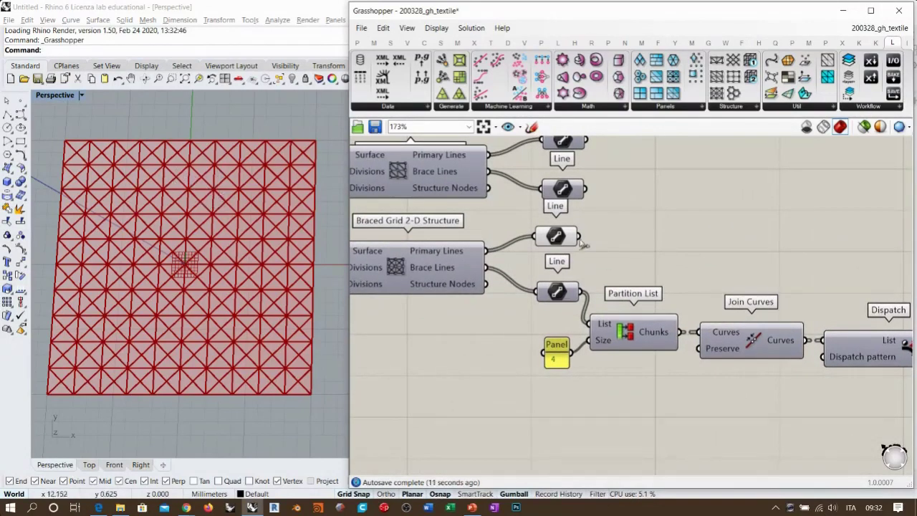
{"action": "right_click_drag", "start_coordinate": [581, 244], "coordinate": [657, 369]}
{"action": "right_click_drag", "start_coordinate": [547, 215], "coordinate": [659, 406]}
{"action": "right_click_drag", "start_coordinate": [640, 263], "coordinate": [736, 284]}
{"action": "scroll", "coordinate": [410, 271], "scroll_direction": "up", "scroll_amount": 4}
{"action": "scroll", "coordinate": [434, 271], "scroll_direction": "up", "scroll_amount": 2}
{"action": "scroll", "coordinate": [524, 264], "scroll_direction": "down", "scroll_amount": 8}
{"action": "mouse_move", "coordinate": [637, 293]}
{"action": "right_mouse_down"}
{"action": "mouse_move", "coordinate": [611, 292]}
{"action": "mouse_move", "coordinate": [627, 278]}
{"action": "right_mouse_up"}
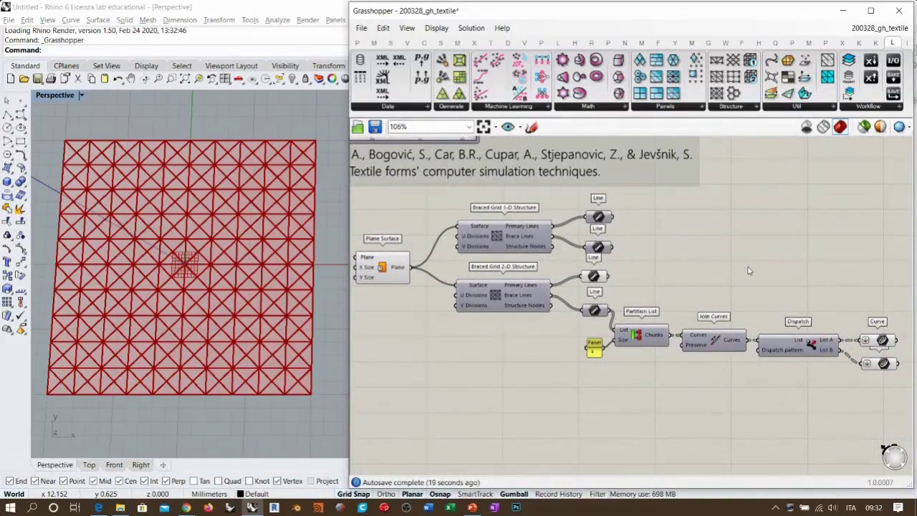
{"action": "right_click_drag", "start_coordinate": [733, 269], "coordinate": [738, 268]}
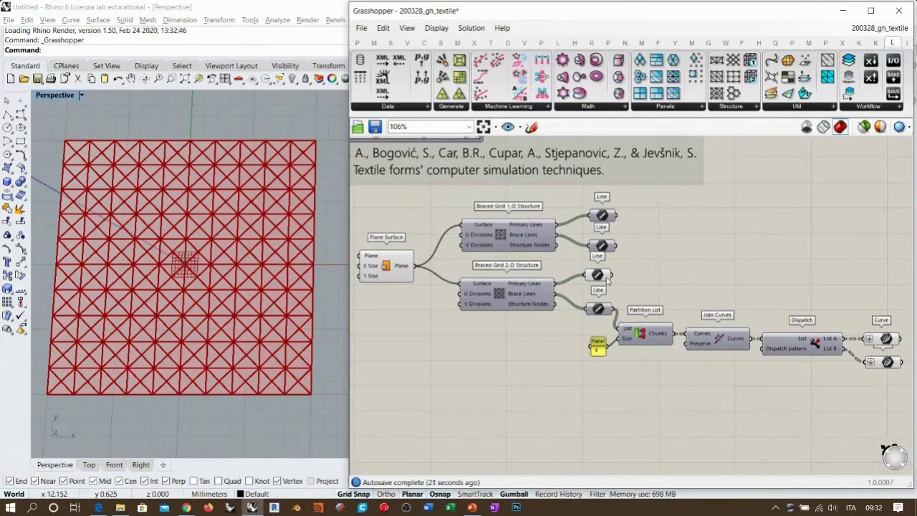
Step: Move the Line parameter holding the 2-D grid's Primary Lines above the two Curve parameters and align the three
{"action": "left_click_drag", "start_coordinate": [608, 282], "coordinate": [868, 287]}
{"action": "right_click_drag", "start_coordinate": [877, 306], "coordinate": [743, 291]}
{"action": "left_click_drag", "start_coordinate": [800, 252], "coordinate": [732, 371]}
{"action": "left_click", "coordinate": [749, 253]}
{"action": "left_click", "coordinate": [713, 225]}
{"action": "left_click_drag", "start_coordinate": [750, 267], "coordinate": [750, 270]}
{"action": "left_click_drag", "start_coordinate": [780, 243], "coordinate": [751, 362]}
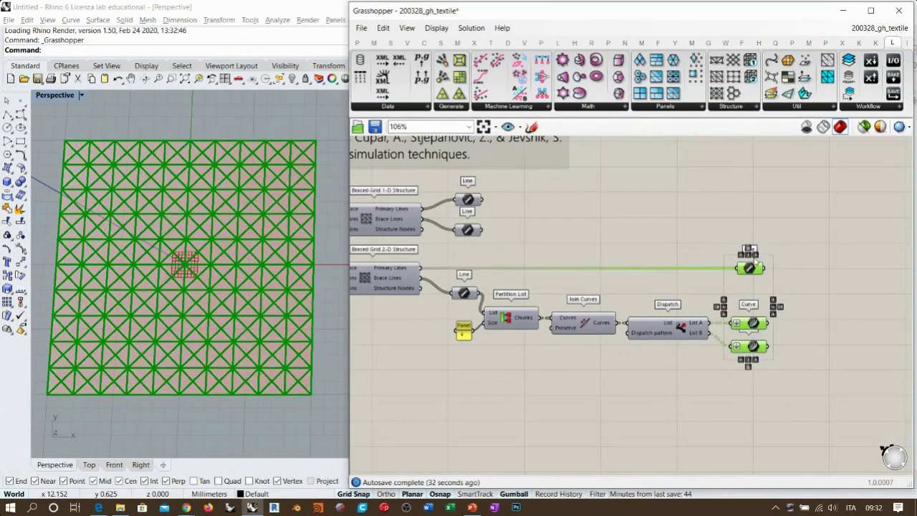
{"action": "left_click", "coordinate": [697, 219]}
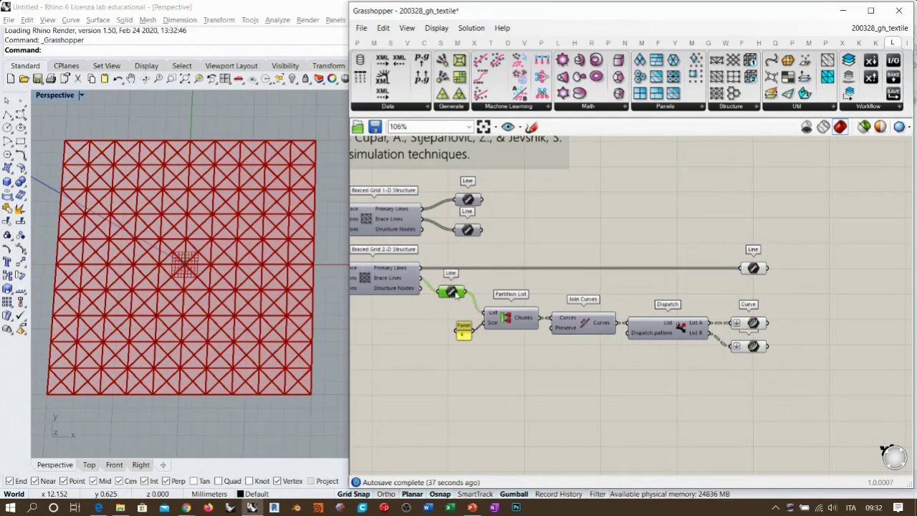
Step: Group all components from Plane Surface to the output Line and Curve parameters, and disable them
{"action": "scroll", "coordinate": [663, 236], "scroll_direction": "down", "scroll_amount": 3}
{"action": "left_click_drag", "start_coordinate": [837, 196], "coordinate": [386, 396]}
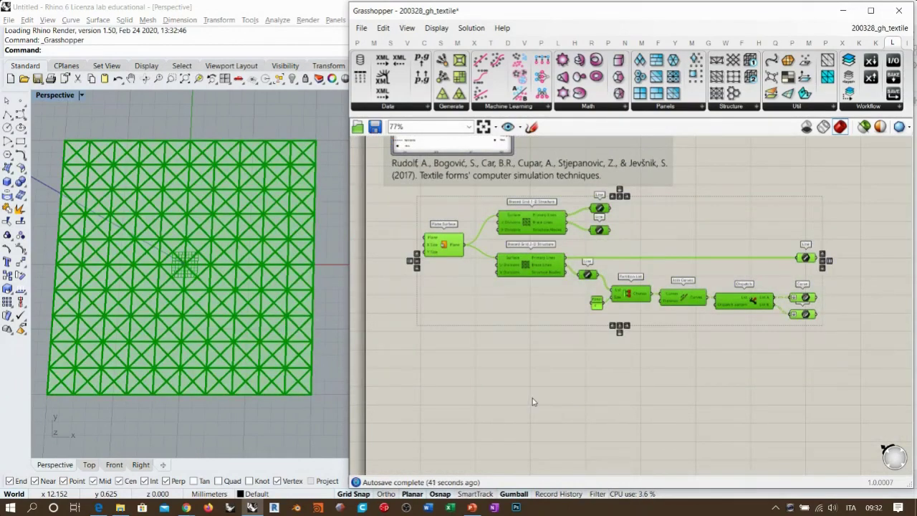
{"action": "key", "text": "ctrl+g"}
{"action": "key", "text": "ctrl+e"}
{"action": "left_click", "coordinate": [513, 401]}
Step: Shift the disabled group left so its edge lines up with the literature reference group above it
{"action": "right_click_drag", "start_coordinate": [432, 208], "coordinate": [479, 244]}
{"action": "left_click_drag", "start_coordinate": [483, 244], "coordinate": [450, 244]}
{"action": "left_click", "coordinate": [423, 238]}
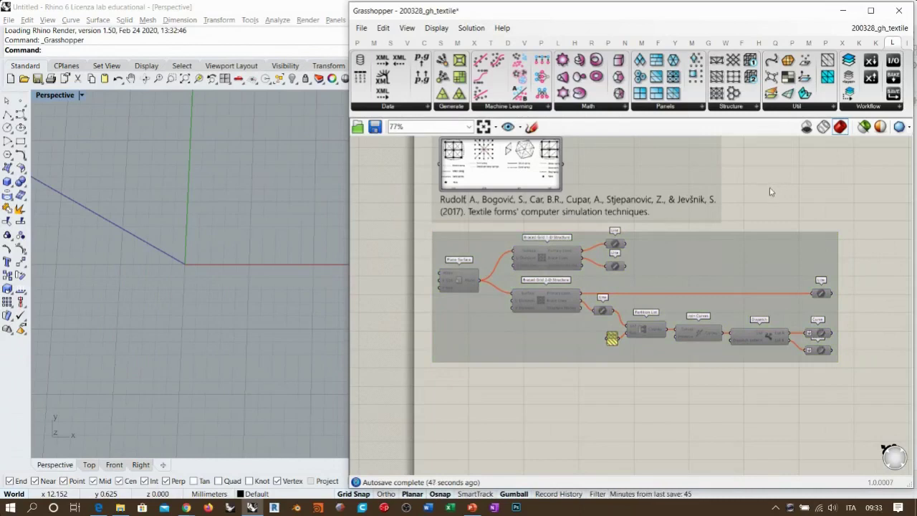
Step: Widen the Grasshopper window across the screen and compare the two Kangaroo component sets, ending on the one containing Forces
{"action": "left_click_drag", "start_coordinate": [350, 170], "coordinate": [45, 170]}
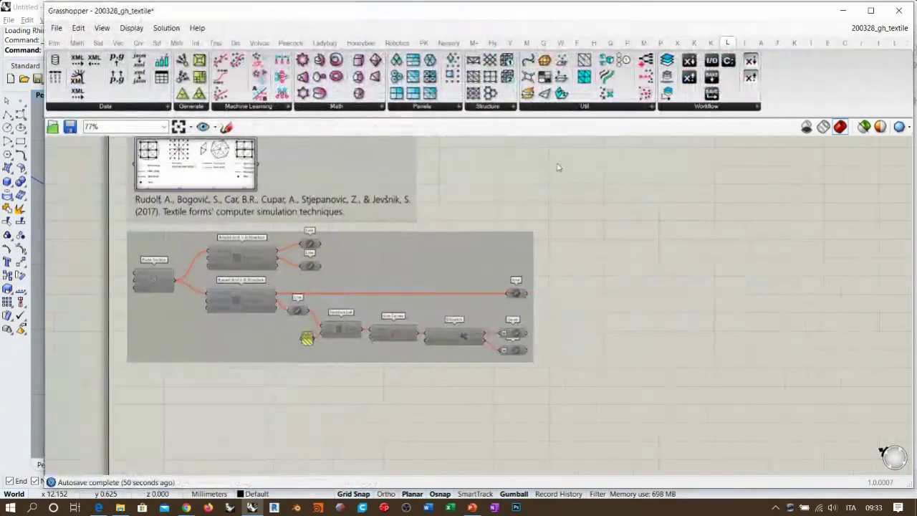
{"action": "left_click", "coordinate": [695, 44]}
{"action": "left_click", "coordinate": [709, 44]}
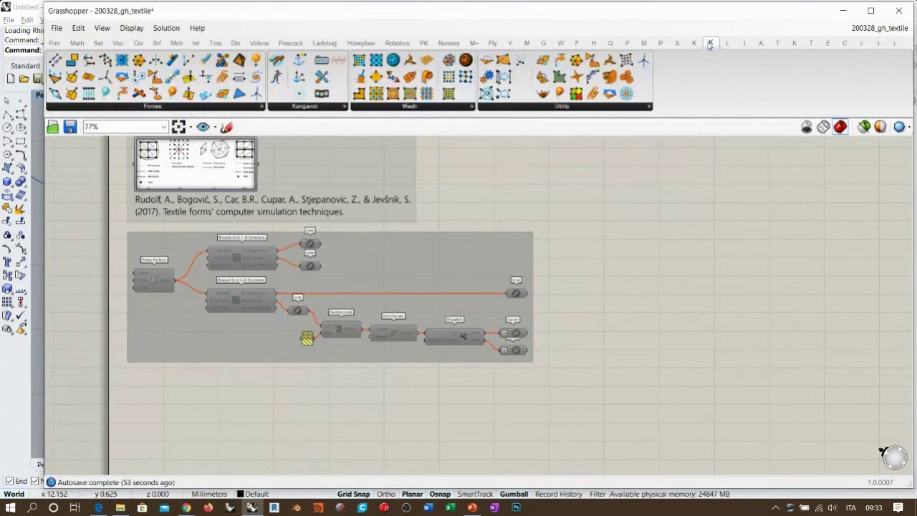
{"action": "mouse_move", "coordinate": [697, 44]}
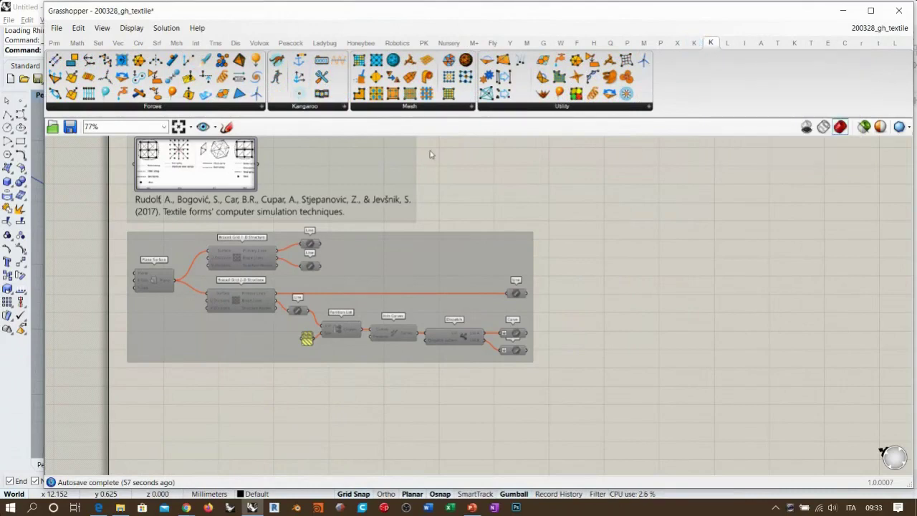
{"action": "left_click", "coordinate": [694, 44]}
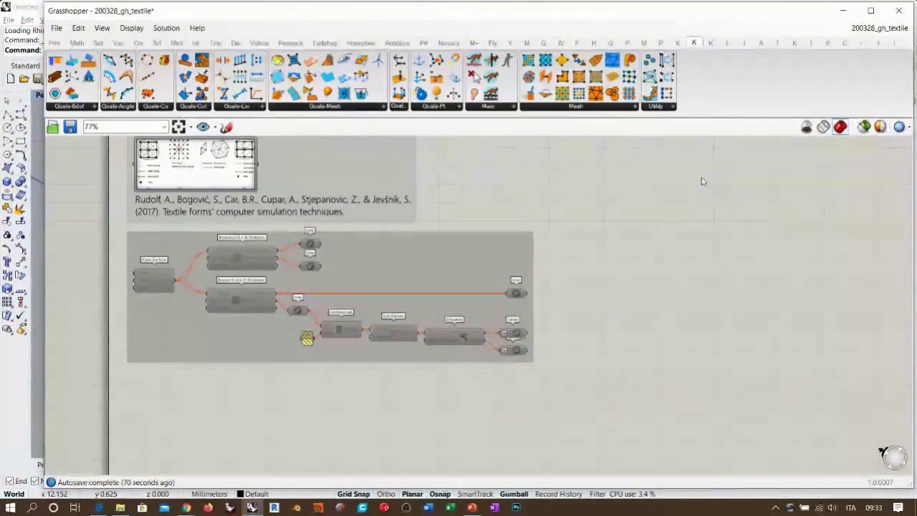
{"action": "mouse_move", "coordinate": [711, 45]}
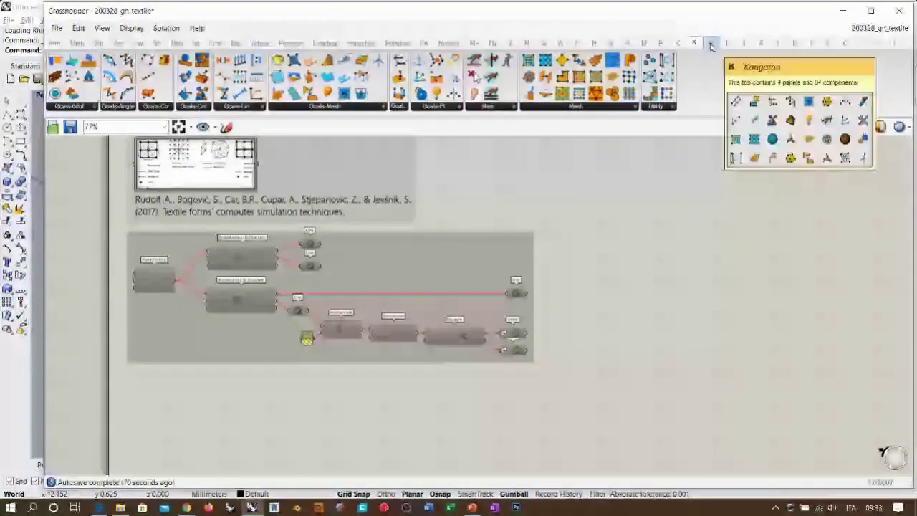
{"action": "left_click", "coordinate": [711, 45]}
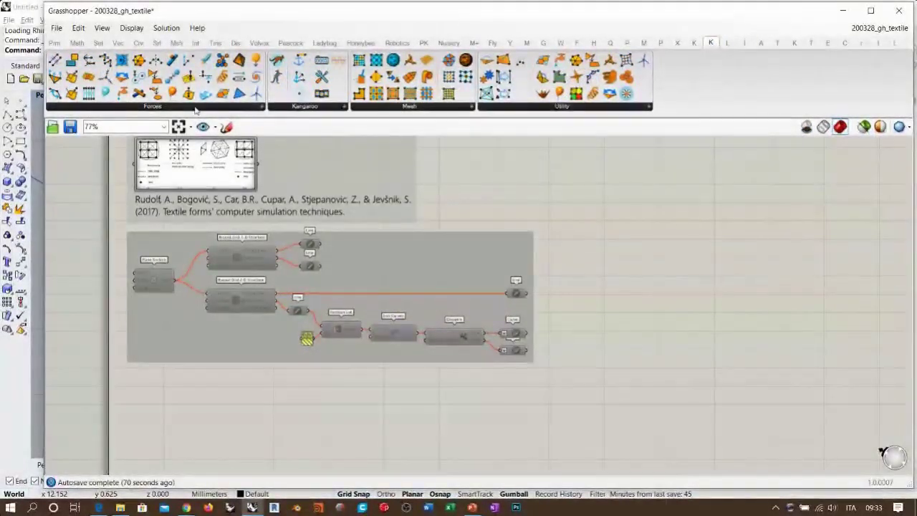
Step: Place a SpringsFromLine component from the Kangaroo Forces set on the canvas
{"action": "left_click", "coordinate": [244, 106]}
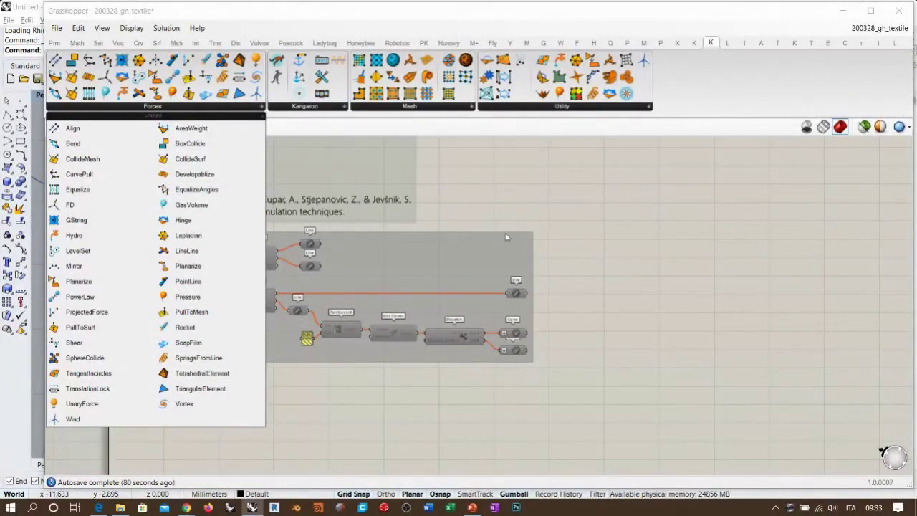
{"action": "left_click_drag", "start_coordinate": [205, 358], "coordinate": [353, 302]}
{"action": "right_click_drag", "start_coordinate": [352, 303], "coordinate": [422, 255]}
{"action": "scroll", "coordinate": [422, 255], "scroll_direction": "up", "scroll_amount": 5}
{"action": "left_click_drag", "start_coordinate": [447, 244], "coordinate": [459, 306]}
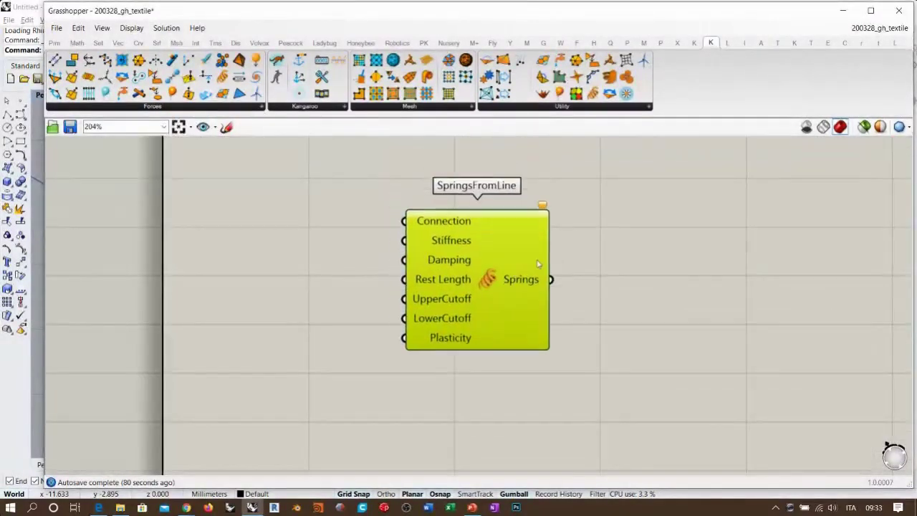
{"action": "scroll", "coordinate": [503, 211], "scroll_direction": "up", "scroll_amount": 3}
{"action": "left_click", "coordinate": [675, 271]}
{"action": "right_click_drag", "start_coordinate": [675, 272], "coordinate": [559, 264]}
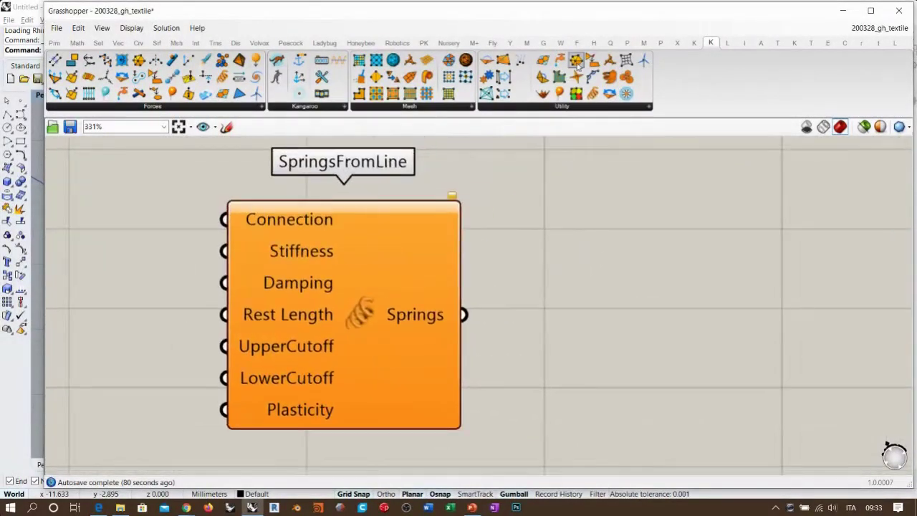
Step: Place a Length(Line) component from the newer Kangaroo line goals beside the SpringsFromLine component
{"action": "left_click", "coordinate": [694, 43]}
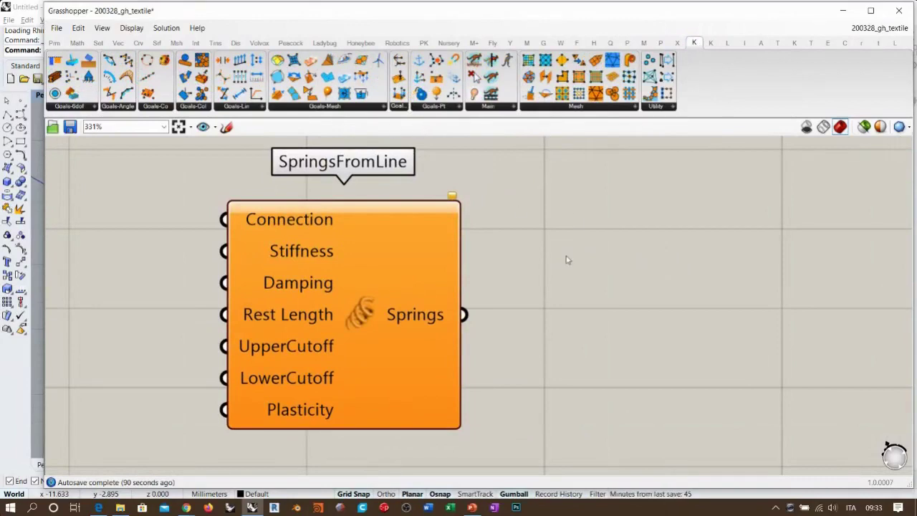
{"action": "left_click_drag", "start_coordinate": [398, 256], "coordinate": [369, 262]}
{"action": "left_click", "coordinate": [519, 287]}
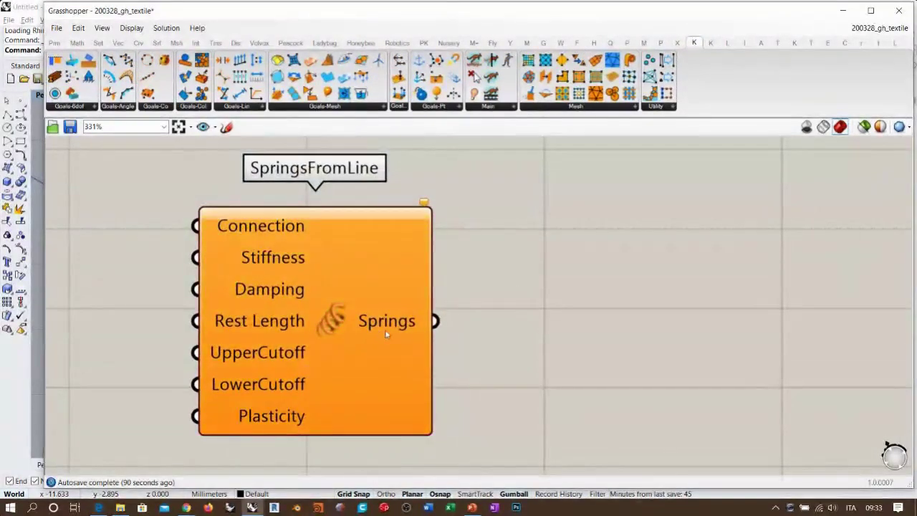
{"action": "left_click_drag", "start_coordinate": [240, 93], "coordinate": [716, 318]}
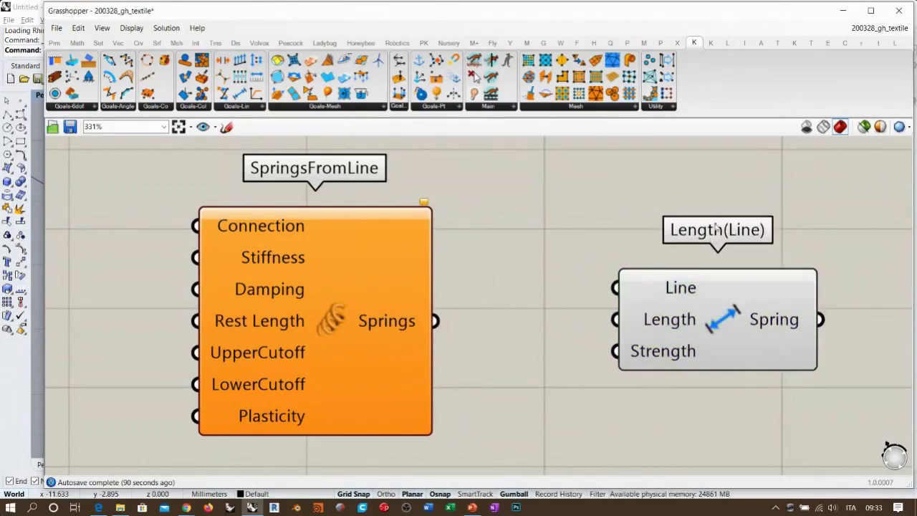
{"action": "right_click_drag", "start_coordinate": [467, 290], "coordinate": [448, 287]}
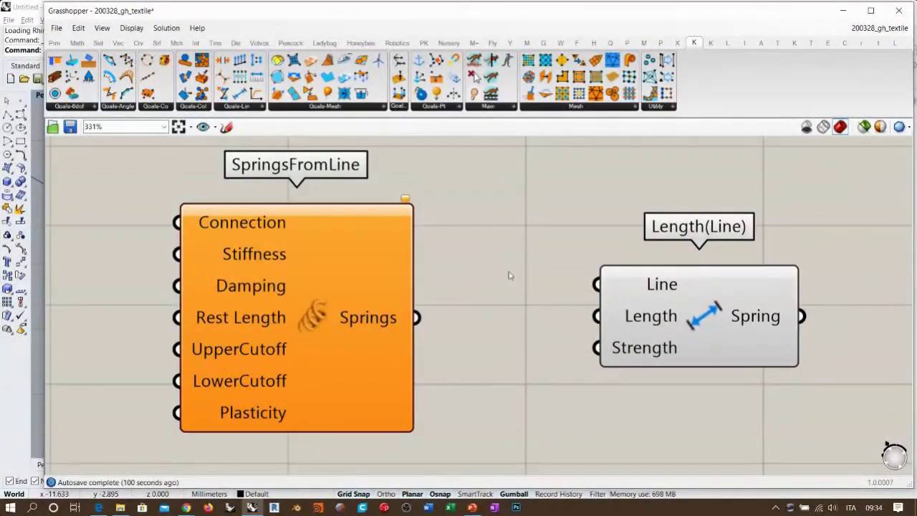
Step: Move SpringsFromLine closer to Length(Line) and compare the inputs of the two spring components
{"action": "left_click_drag", "start_coordinate": [308, 290], "coordinate": [336, 307]}
{"action": "left_click", "coordinate": [502, 309]}
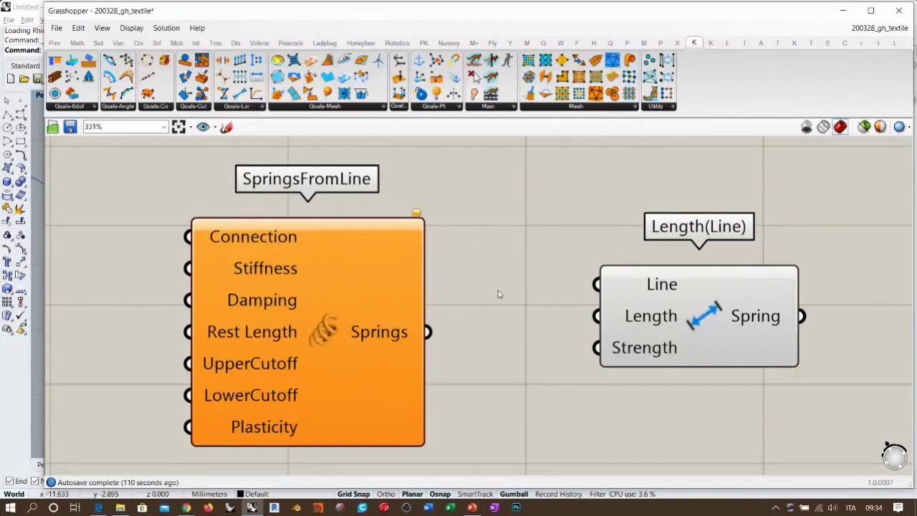
{"action": "left_click_drag", "start_coordinate": [301, 318], "coordinate": [357, 318]}
{"action": "left_click", "coordinate": [187, 272]}
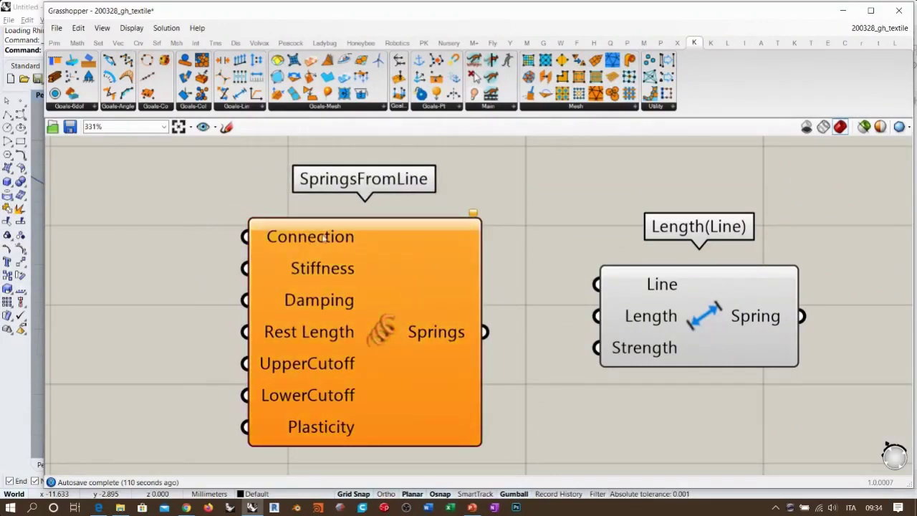
{"action": "mouse_move", "coordinate": [323, 271]}
{"action": "mouse_move", "coordinate": [317, 303]}
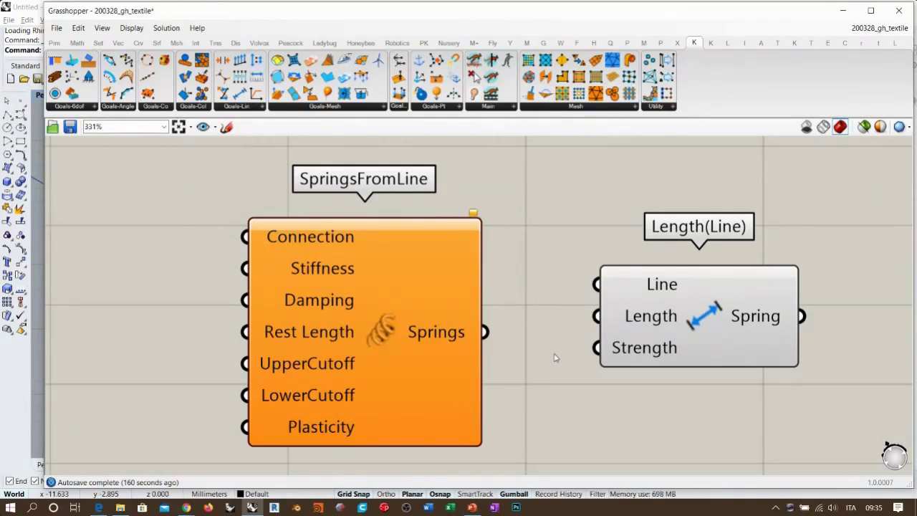
Step: Delete the SpringsFromLine component and move Length(Line) into the space it occupied
{"action": "left_click_drag", "start_coordinate": [387, 321], "coordinate": [369, 322]}
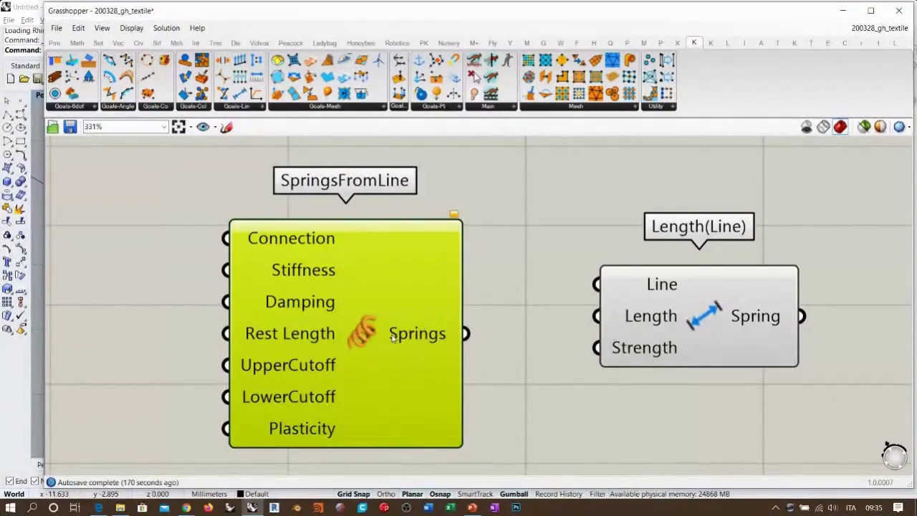
{"action": "key", "text": "Delete"}
{"action": "left_click_drag", "start_coordinate": [699, 305], "coordinate": [438, 274]}
{"action": "left_click", "coordinate": [662, 295]}
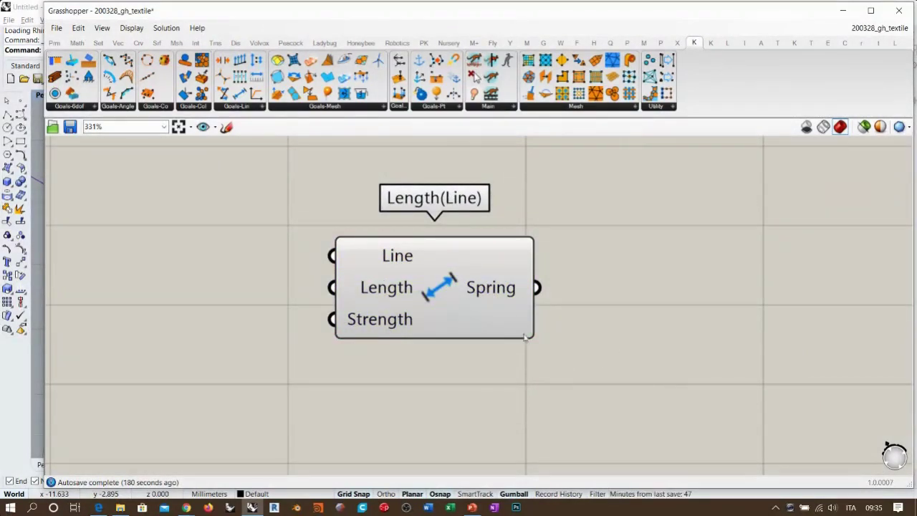
Step: Examine the list of Kangaroo line goals, from ClampLength to PlasticLength
{"action": "left_click", "coordinate": [251, 107]}
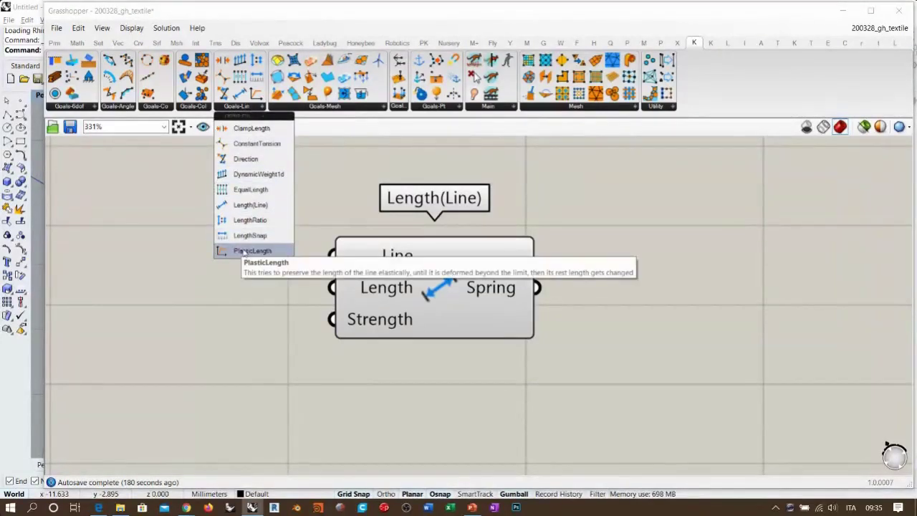
{"action": "left_click", "coordinate": [335, 188]}
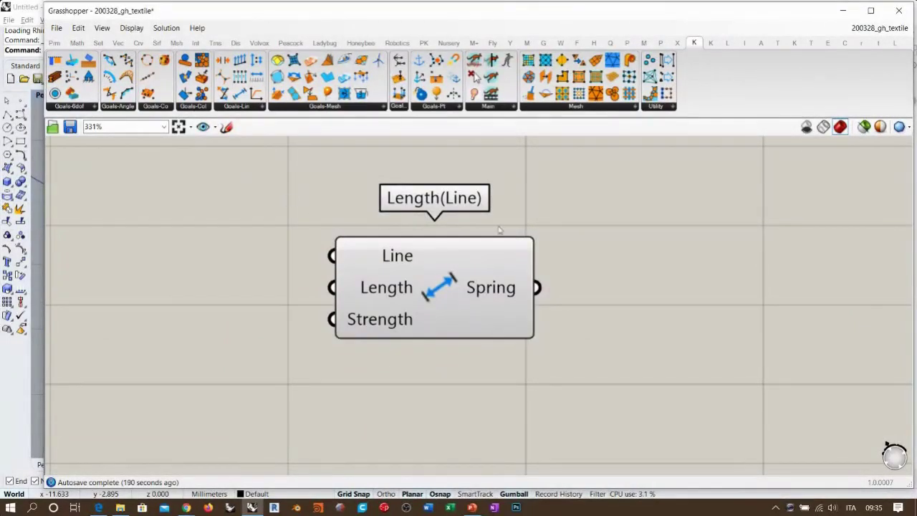
{"action": "scroll", "coordinate": [627, 248], "scroll_direction": "down", "scroll_amount": 4}
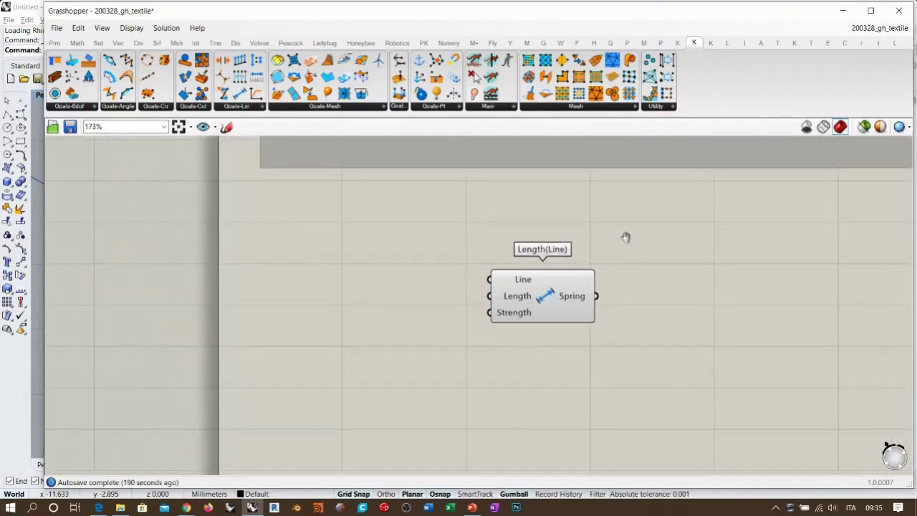
{"action": "right_click_drag", "start_coordinate": [625, 237], "coordinate": [616, 236]}
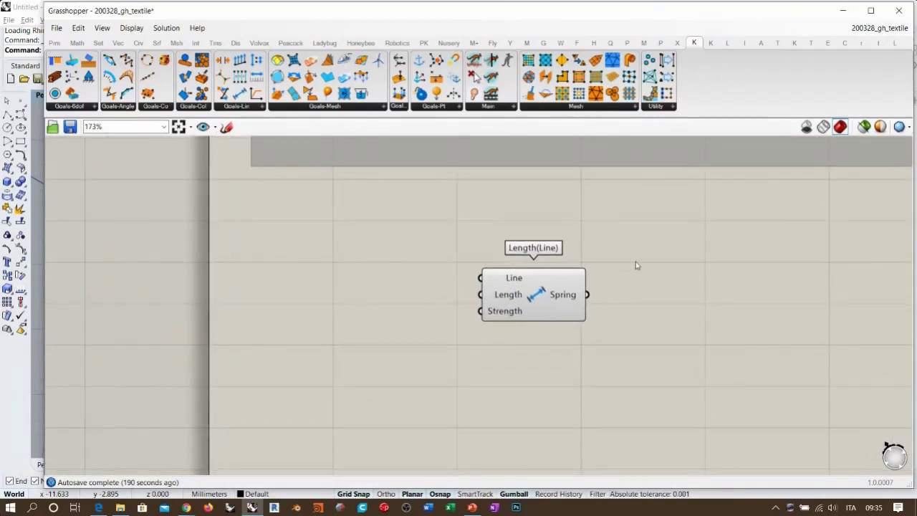
Step: Narrow the Grasshopper window to uncover the Rhino viewport, and reposition Length(Line) below the disabled group
{"action": "left_click_drag", "start_coordinate": [536, 293], "coordinate": [605, 289]}
{"action": "left_click", "coordinate": [497, 259]}
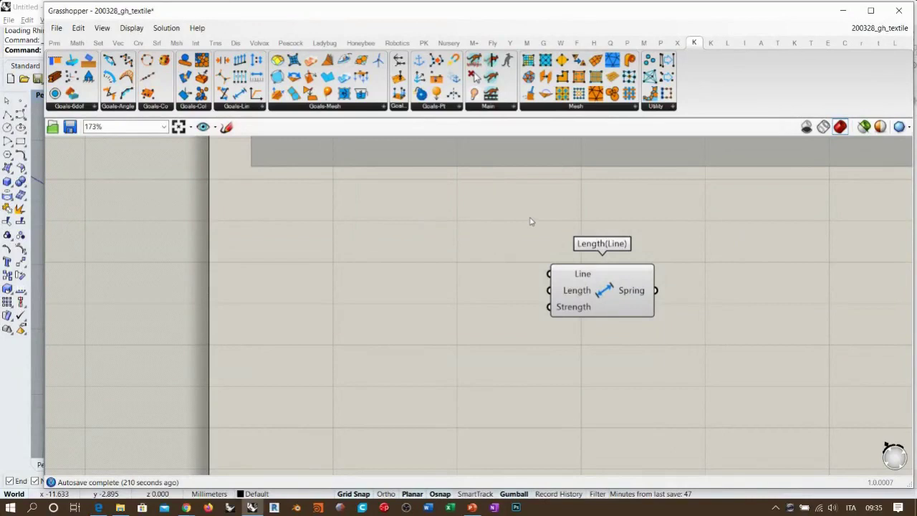
{"action": "left_click_drag", "start_coordinate": [41, 195], "coordinate": [358, 196]}
{"action": "scroll", "coordinate": [604, 258], "scroll_direction": "down", "scroll_amount": 2}
{"action": "left_click_drag", "start_coordinate": [732, 279], "coordinate": [656, 263]}
{"action": "right_click_drag", "start_coordinate": [596, 245], "coordinate": [544, 305]}
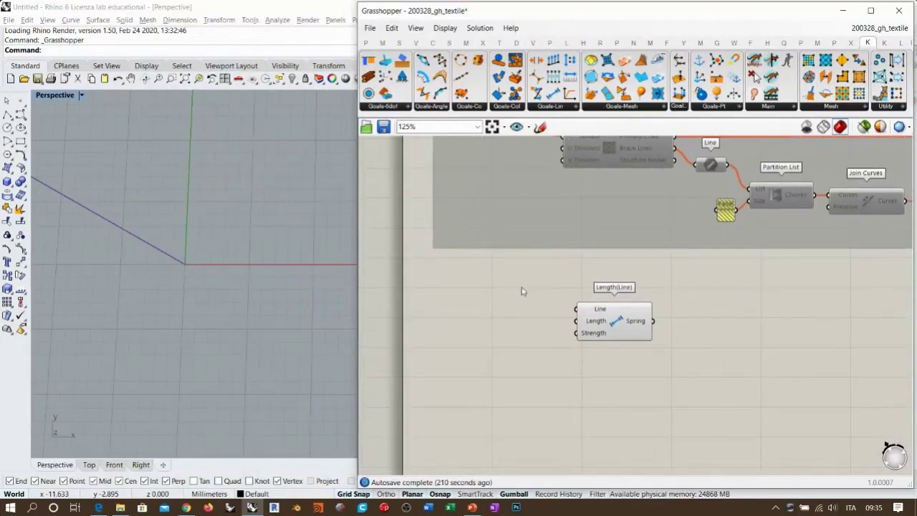
{"action": "scroll", "coordinate": [522, 291], "scroll_direction": "down", "scroll_amount": 2}
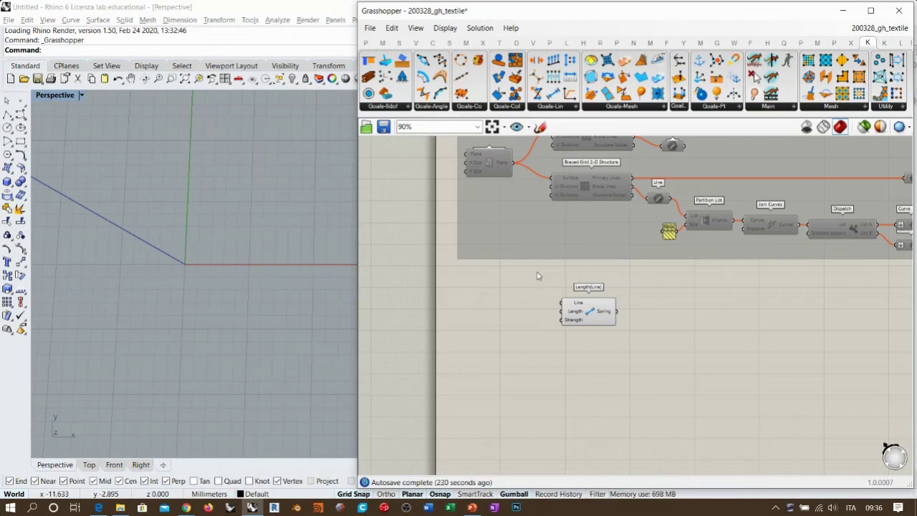
Step: Undo the last canvas edits to remove the Length(Line) component
{"action": "key", "text": "ctrl+z"}
{"action": "key", "text": "ctrl+z"}
{"action": "right_click_drag", "start_coordinate": [250, 283], "coordinate": [205, 284]}
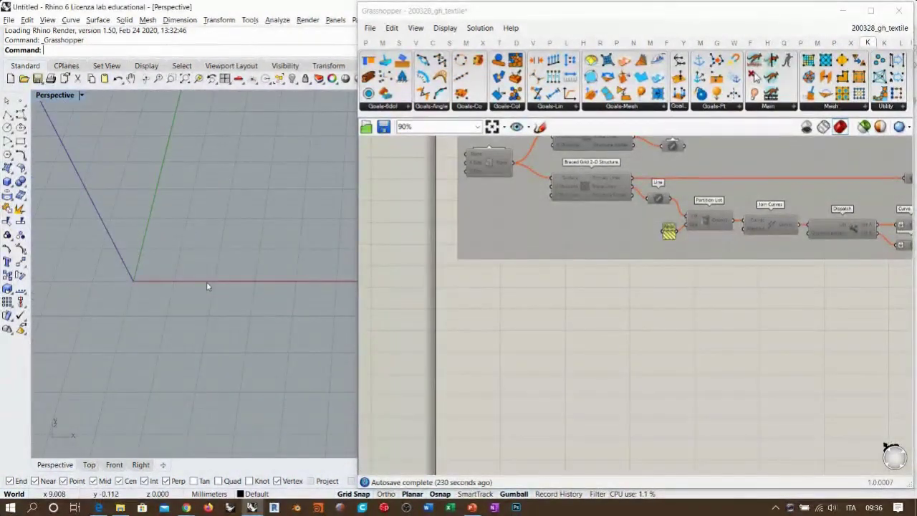
{"action": "right_click_drag", "start_coordinate": [307, 250], "coordinate": [213, 293]}
{"action": "left_click", "coordinate": [528, 294]}
{"action": "scroll", "coordinate": [529, 294], "scroll_direction": "up", "scroll_amount": 4}
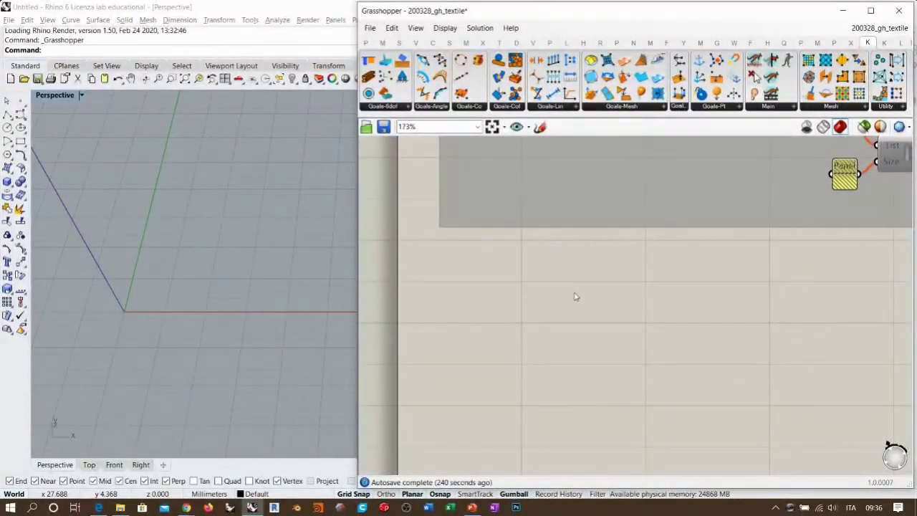
{"action": "right_click_drag", "start_coordinate": [221, 372], "coordinate": [248, 392]}
{"action": "right_click_drag", "start_coordinate": [251, 331], "coordinate": [227, 329]}
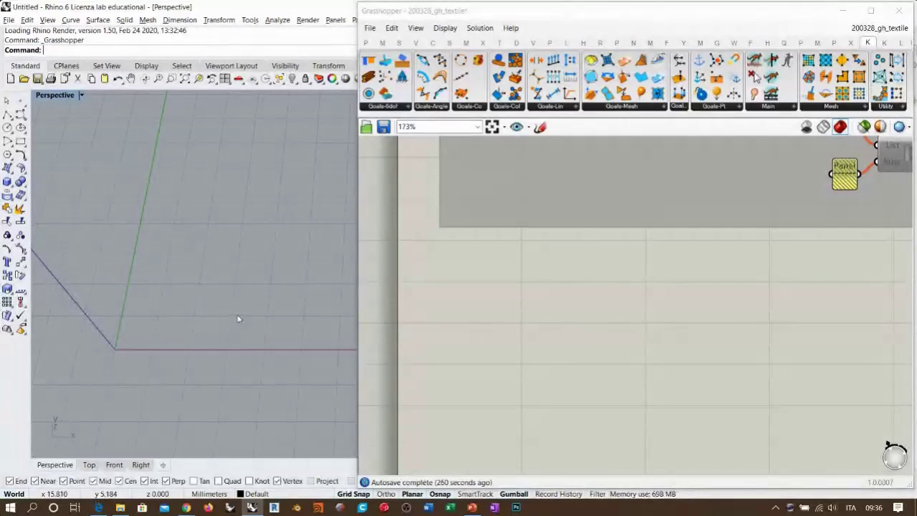
{"action": "left_click", "coordinate": [549, 284]}
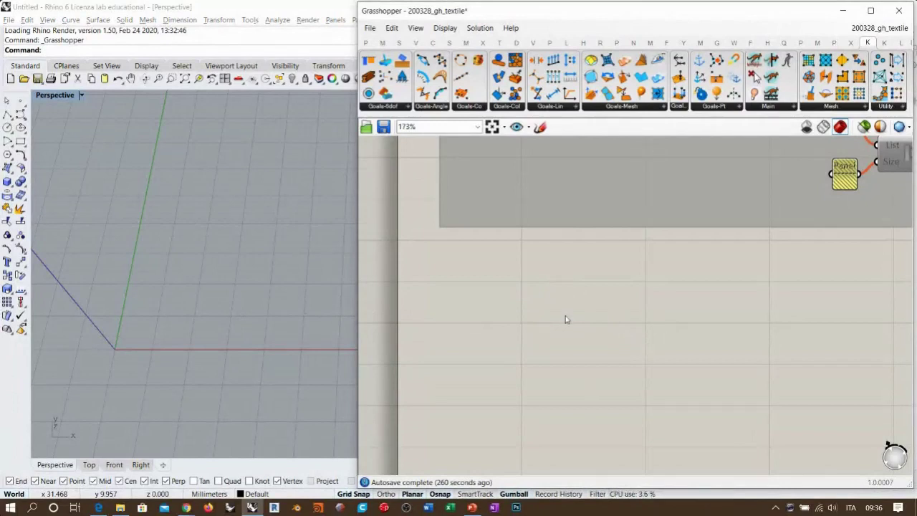
{"action": "scroll", "coordinate": [594, 279], "scroll_direction": "down", "scroll_amount": 2}
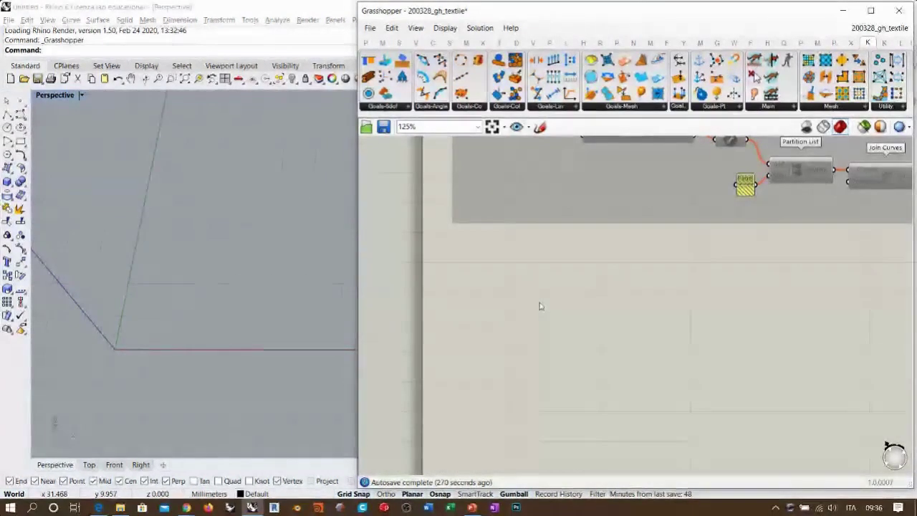
{"action": "mouse_move", "coordinate": [186, 323]}
{"action": "right_mouse_down"}
{"action": "mouse_move", "coordinate": [153, 299]}
{"action": "mouse_move", "coordinate": [174, 317]}
{"action": "right_mouse_up"}
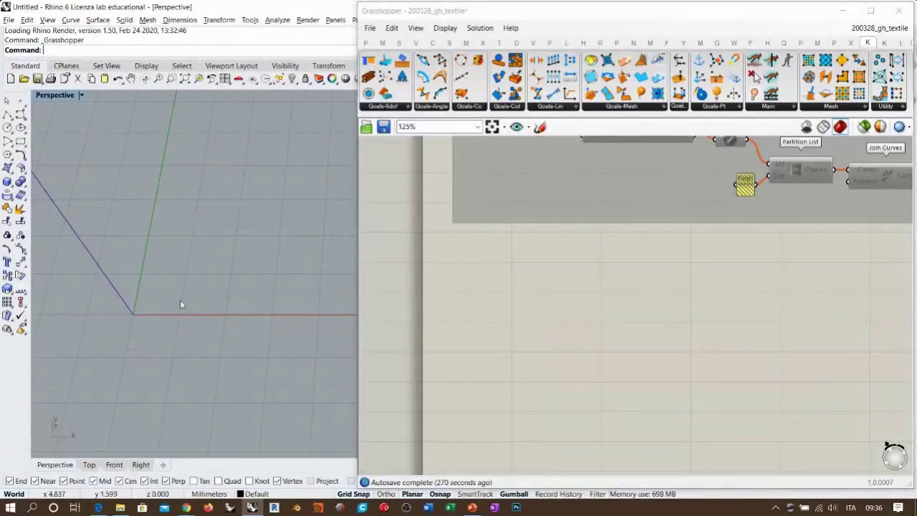
Step: Place a new Plane Surface component below the disabled group and view its surface in the Rhino viewport
{"action": "double_click", "coordinate": [543, 297]}
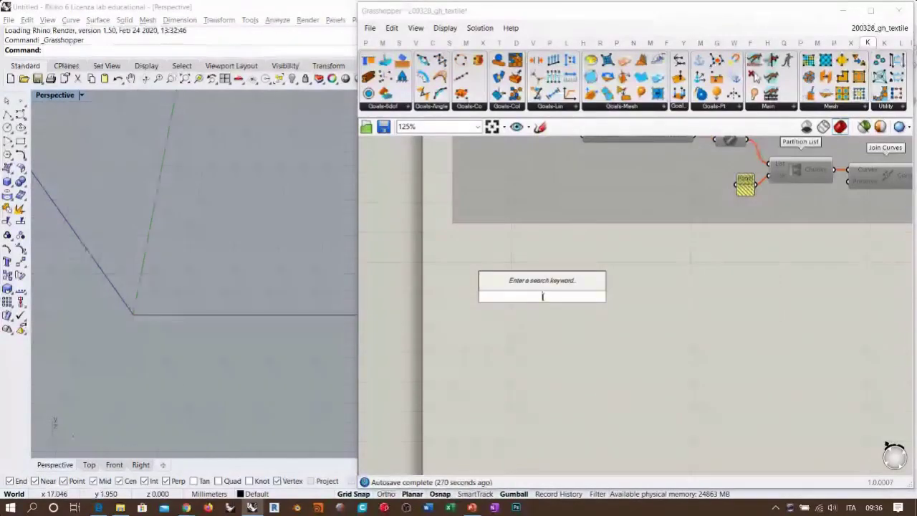
{"action": "type", "text": "plan"}
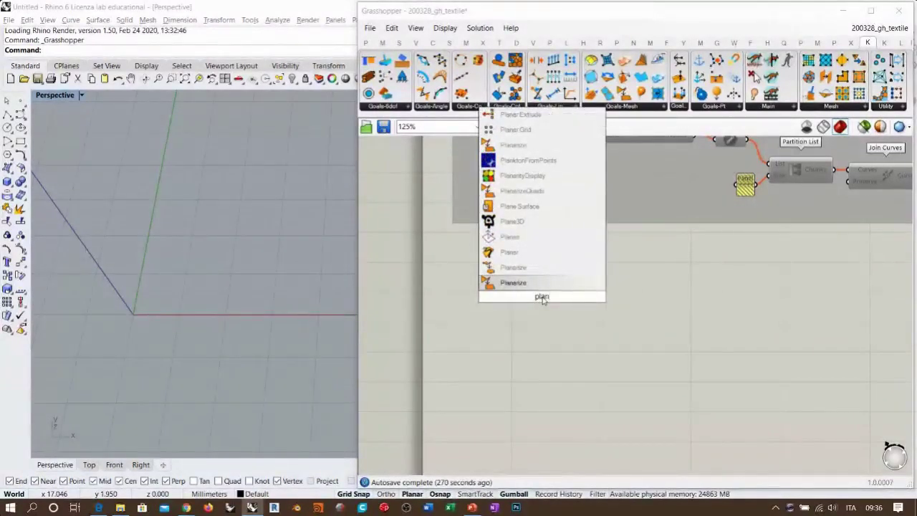
{"action": "left_click", "coordinate": [517, 206]}
{"action": "right_click_drag", "start_coordinate": [230, 298], "coordinate": [237, 274]}
{"action": "scroll", "coordinate": [261, 284], "scroll_direction": "up", "scroll_amount": 3}
{"action": "scroll", "coordinate": [238, 272], "scroll_direction": "down", "scroll_amount": 2}
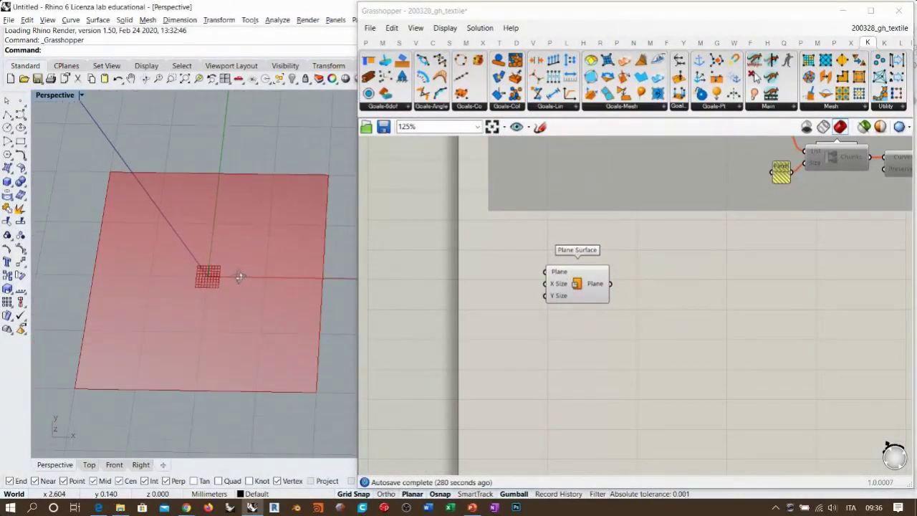
{"action": "left_click", "coordinate": [569, 348]}
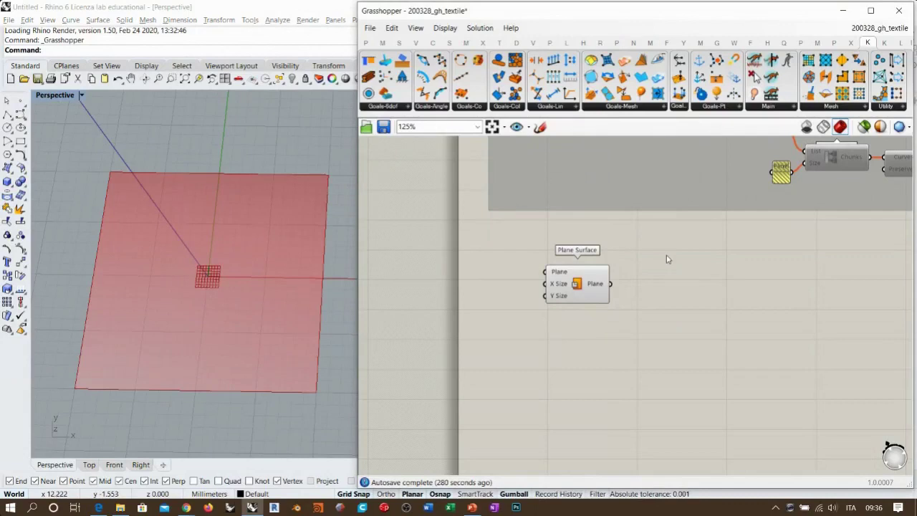
Step: Review the Braced Grid 1-D and 2-D Structure components in the disabled group above the new Plane Surface
{"action": "right_click_drag", "start_coordinate": [665, 239], "coordinate": [642, 261]}
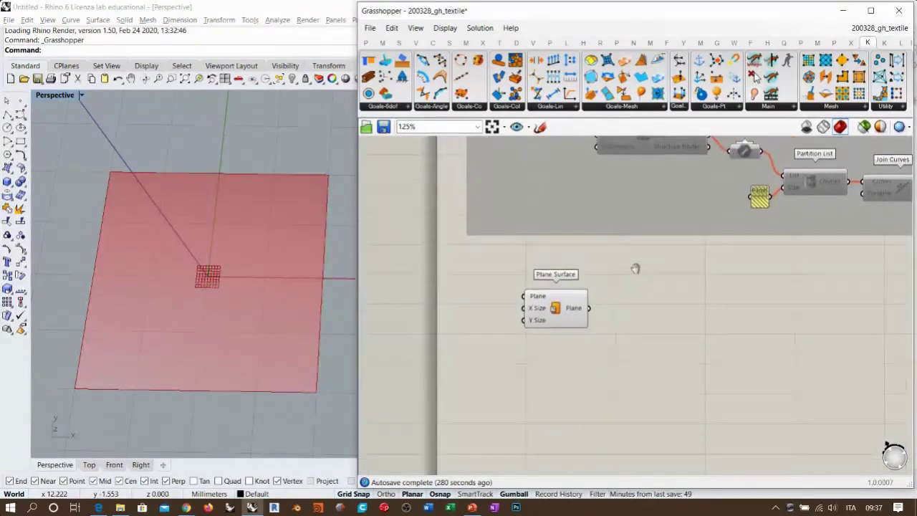
{"action": "scroll", "coordinate": [610, 303], "scroll_direction": "down", "scroll_amount": 4}
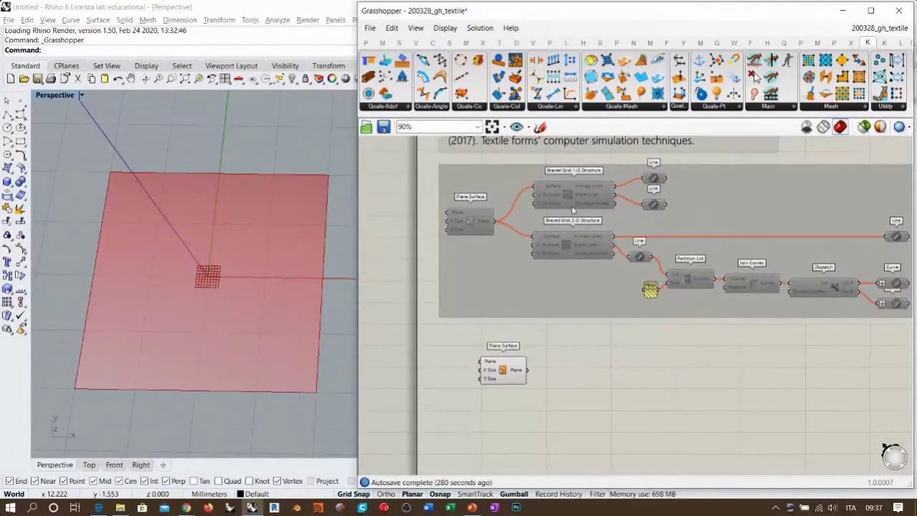
{"action": "scroll", "coordinate": [587, 211], "scroll_direction": "up", "scroll_amount": 4}
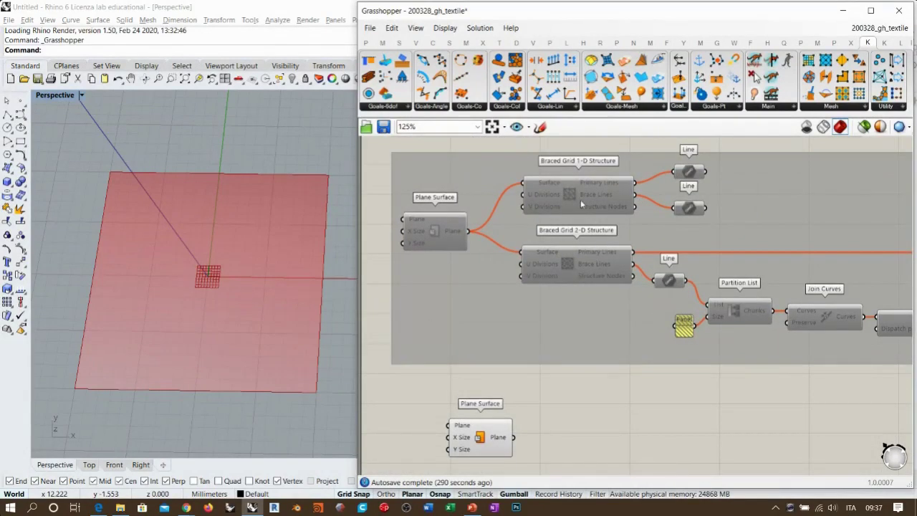
{"action": "left_click_drag", "start_coordinate": [580, 204], "coordinate": [577, 206]}
{"action": "left_click", "coordinate": [672, 349]}
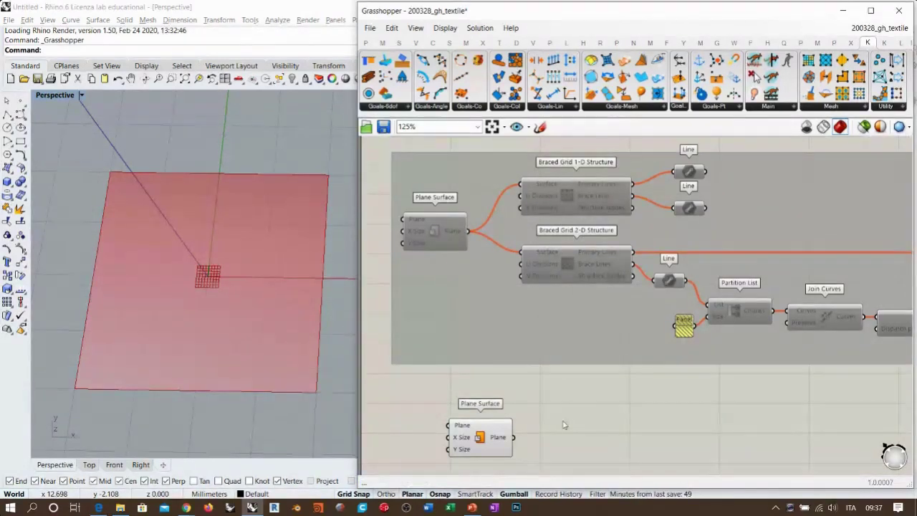
Step: Reposition the new Plane Surface component in the empty canvas area just below the disabled group
{"action": "right_click_drag", "start_coordinate": [591, 415], "coordinate": [565, 253]}
{"action": "scroll", "coordinate": [480, 278], "scroll_direction": "up", "scroll_amount": 3}
{"action": "left_click_drag", "start_coordinate": [476, 276], "coordinate": [470, 347]}
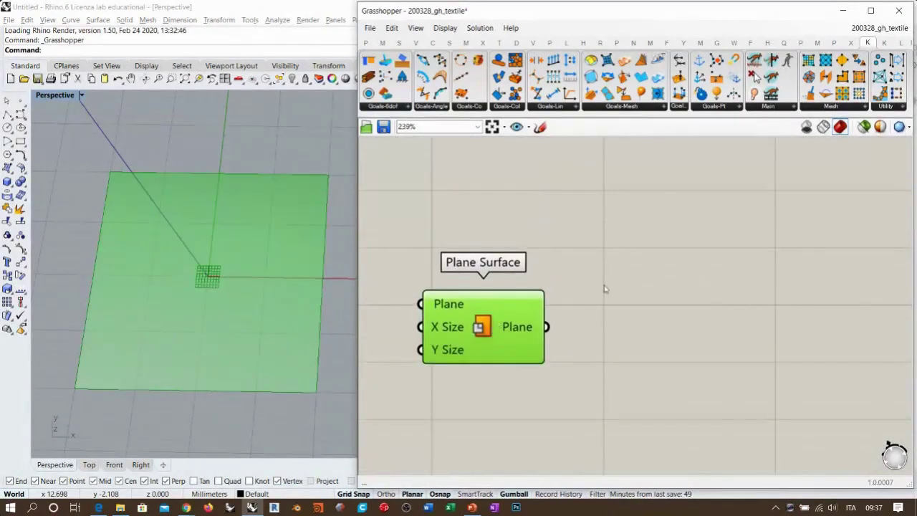
{"action": "left_click", "coordinate": [602, 232]}
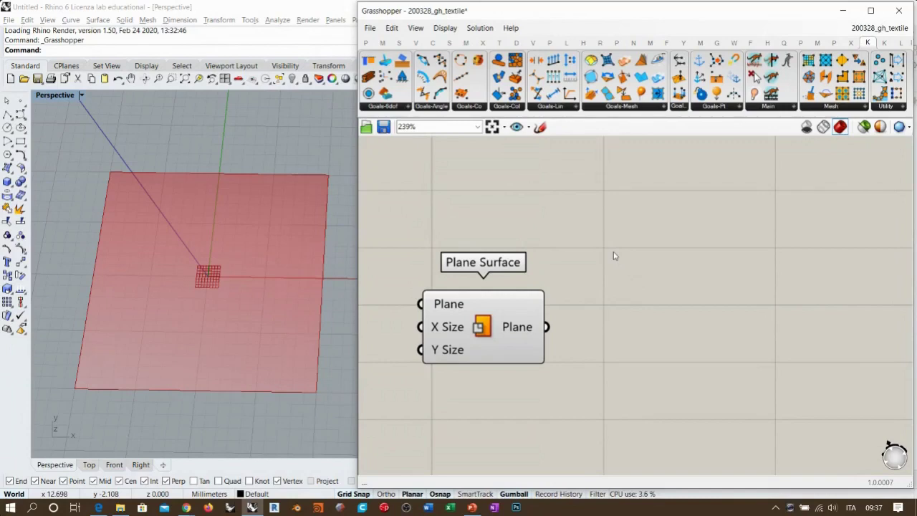
{"action": "right_click_drag", "start_coordinate": [596, 262], "coordinate": [561, 305]}
{"action": "scroll", "coordinate": [559, 307], "scroll_direction": "down", "scroll_amount": 4}
{"action": "right_click_drag", "start_coordinate": [563, 189], "coordinate": [581, 305]}
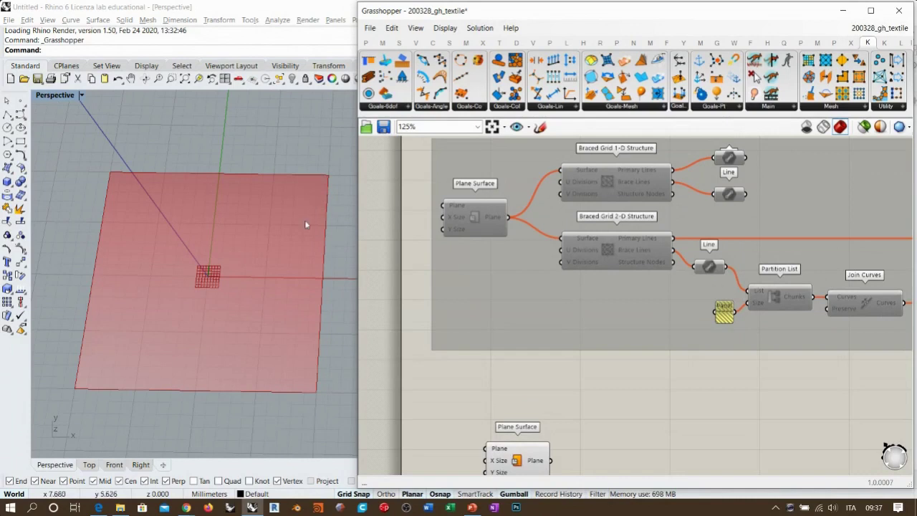
{"action": "right_click_drag", "start_coordinate": [588, 390], "coordinate": [575, 221]}
{"action": "scroll", "coordinate": [546, 293], "scroll_direction": "up", "scroll_amount": 2}
{"action": "left_click_drag", "start_coordinate": [505, 294], "coordinate": [503, 274]}
{"action": "left_click", "coordinate": [562, 313]}
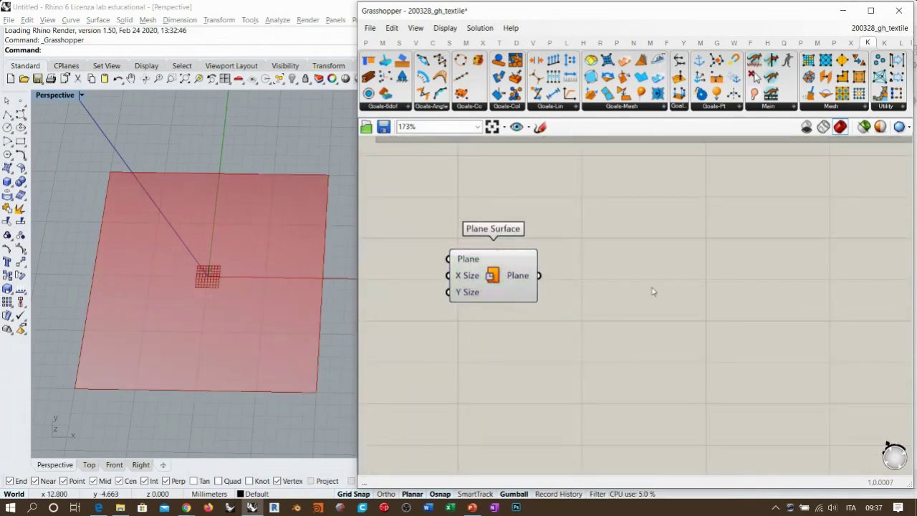
Step: Add a Mesh Surface component beside Plane Surface and connect the Plane output to its Surface input
{"action": "double_click", "coordinate": [665, 279]}
{"action": "type", "text": "ms"}
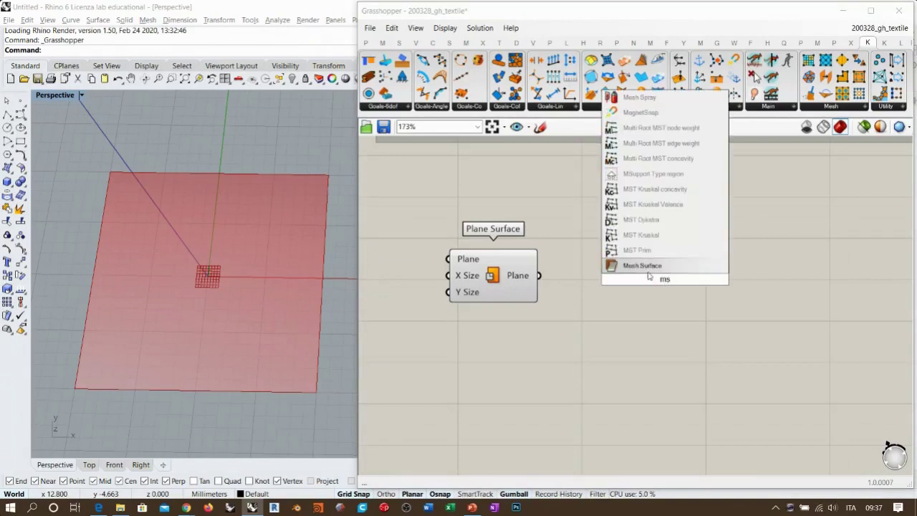
{"action": "left_click", "coordinate": [648, 265]}
{"action": "left_click_drag", "start_coordinate": [539, 275], "coordinate": [626, 281]}
{"action": "left_click", "coordinate": [583, 231]}
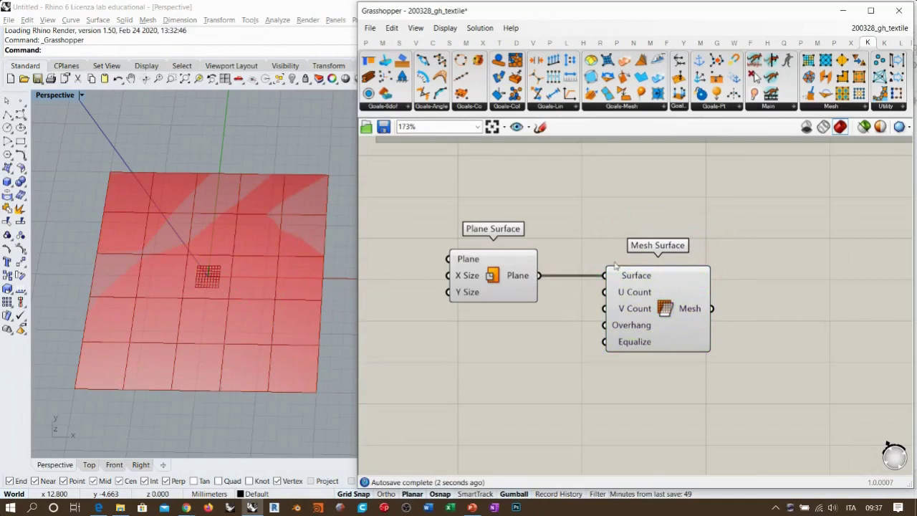
Step: Turn off the preview of Plane Surface and move Mesh Surface slightly farther away from it
{"action": "right_click_drag", "start_coordinate": [585, 286], "coordinate": [637, 257]}
{"action": "left_click", "coordinate": [551, 251]}
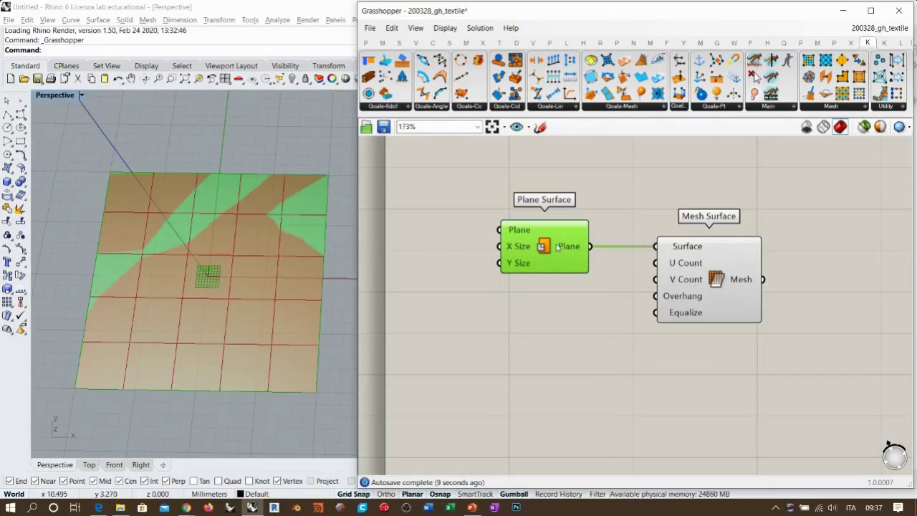
{"action": "key", "text": "ctrl+q"}
{"action": "left_click", "coordinate": [630, 283]}
{"action": "left_click_drag", "start_coordinate": [719, 280], "coordinate": [747, 278]}
{"action": "left_click", "coordinate": [700, 345]}
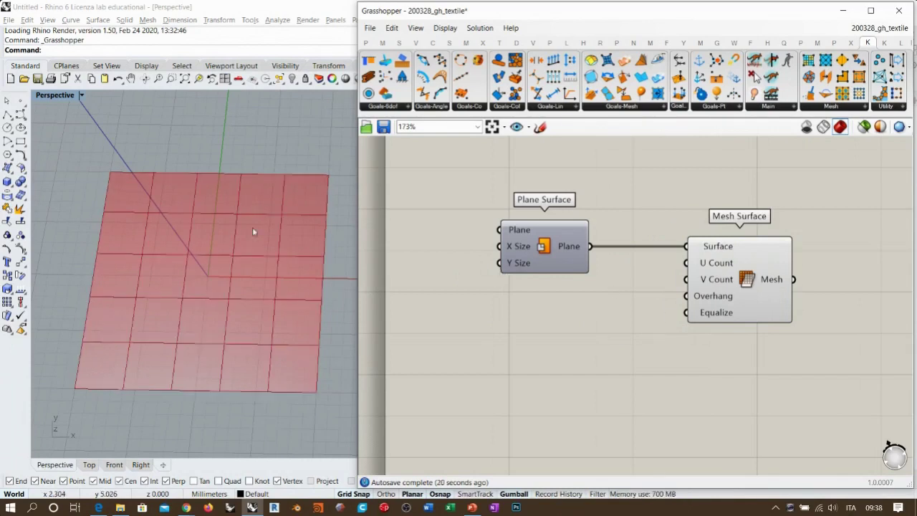
Step: Add two integer number sliders starting at 1 with a maximum of 20 and connect them to Mesh Surface's U Count and V Count
{"action": "right_click_drag", "start_coordinate": [631, 323], "coordinate": [640, 289]}
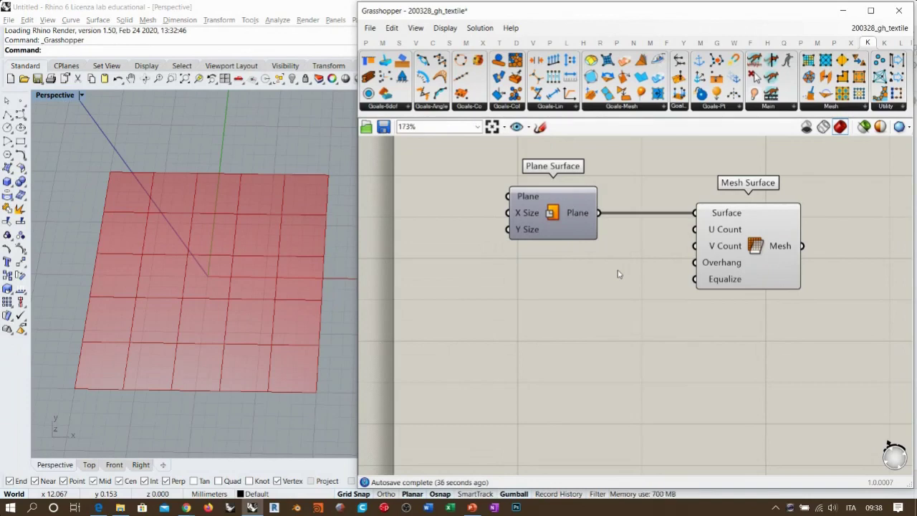
{"action": "double_click", "coordinate": [577, 296]}
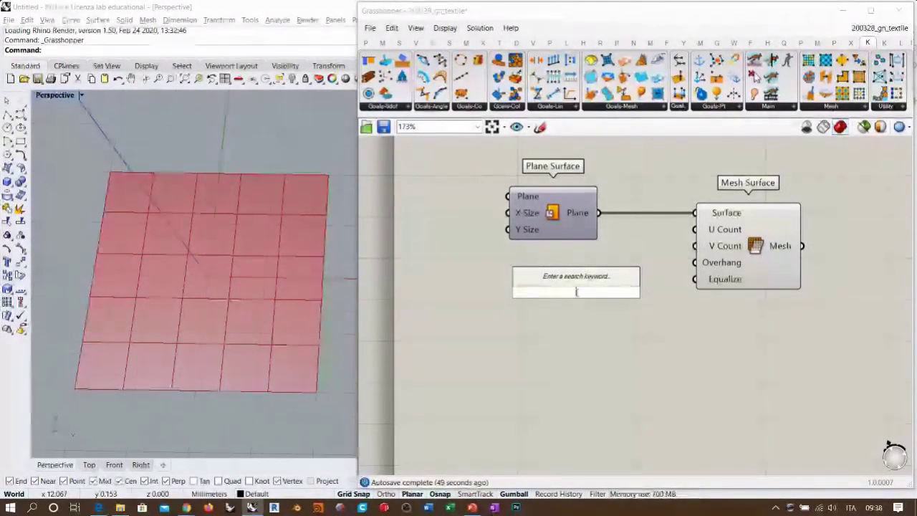
{"action": "type", "text": "1<20"}
{"action": "key", "text": "Return"}
{"action": "left_click_drag", "start_coordinate": [606, 293], "coordinate": [578, 299]}
{"action": "mouse_move", "coordinate": [694, 230]}
{"action": "left_mouse_down"}
{"action": "mouse_move", "coordinate": [624, 267]}
{"action": "mouse_move", "coordinate": [695, 245]}
{"action": "left_mouse_up"}
{"action": "left_click", "coordinate": [681, 316]}
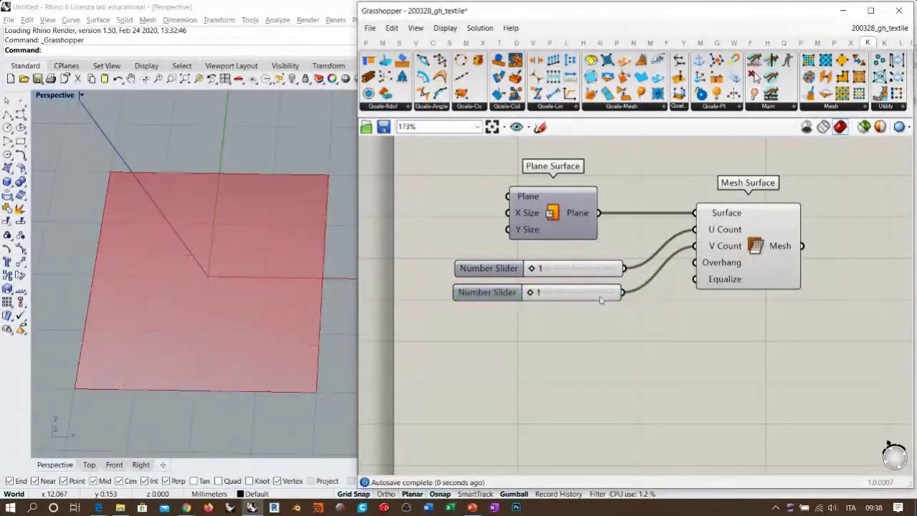
{"action": "left_click_drag", "start_coordinate": [600, 298], "coordinate": [602, 295]}
{"action": "left_click", "coordinate": [670, 283]}
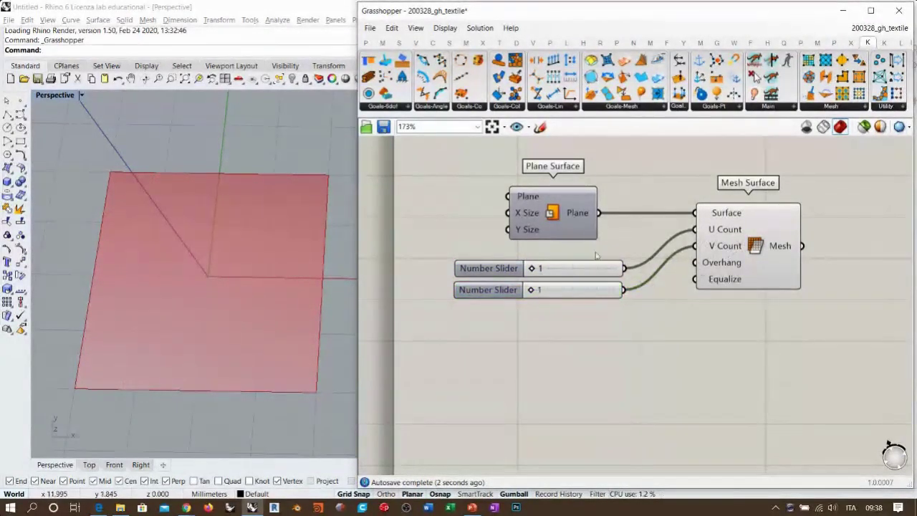
Step: Set the U Count and V Count sliders to 20 and align the pair just below Plane Surface
{"action": "left_click_drag", "start_coordinate": [532, 269], "coordinate": [620, 279]}
{"action": "left_click_drag", "start_coordinate": [531, 289], "coordinate": [673, 301]}
{"action": "left_click_drag", "start_coordinate": [596, 318], "coordinate": [553, 263]}
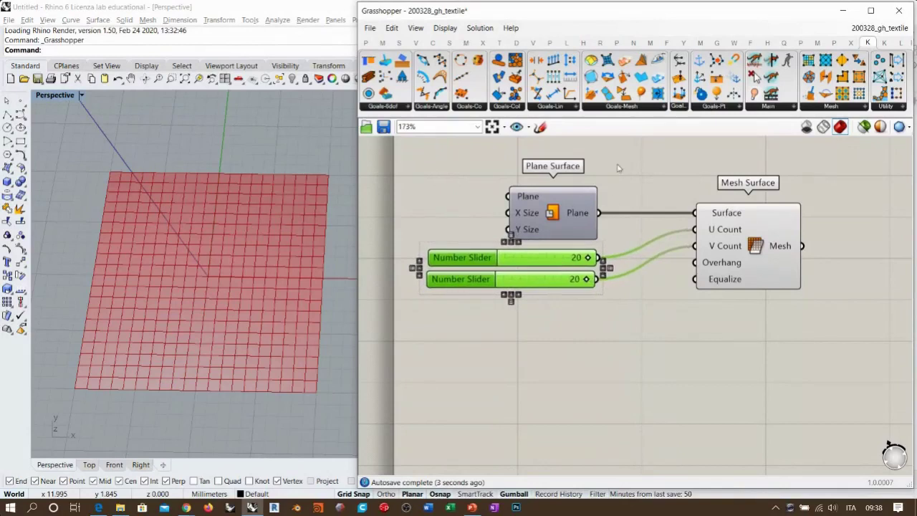
{"action": "left_click_drag", "start_coordinate": [616, 165], "coordinate": [547, 276]}
{"action": "left_click", "coordinate": [639, 204]}
Step: Move Mesh Surface close to the sliders and check the subdivided mesh in the Rhino viewport
{"action": "left_click_drag", "start_coordinate": [756, 248], "coordinate": [688, 275]}
{"action": "left_click", "coordinate": [655, 219]}
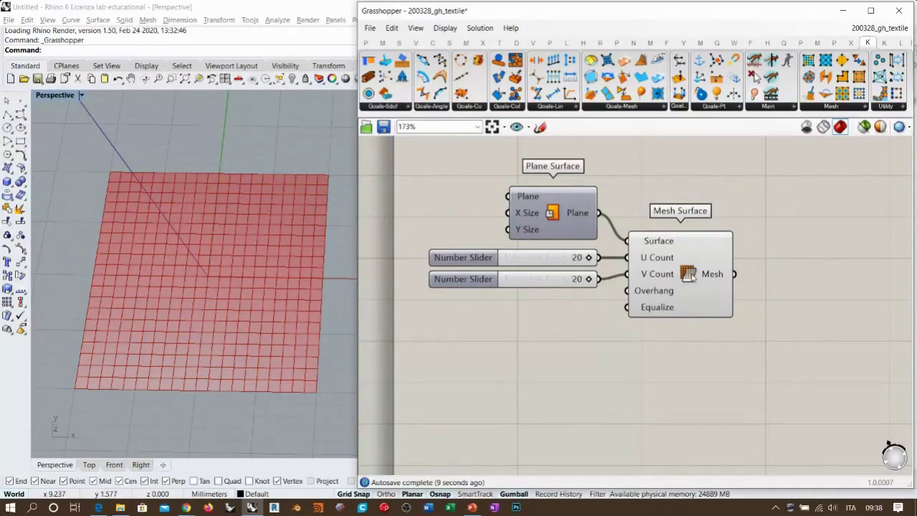
{"action": "left_click_drag", "start_coordinate": [691, 275], "coordinate": [685, 275]}
{"action": "left_click", "coordinate": [705, 343]}
{"action": "mouse_move", "coordinate": [177, 278]}
{"action": "right_mouse_down"}
{"action": "mouse_move", "coordinate": [183, 215]}
{"action": "mouse_move", "coordinate": [178, 283]}
{"action": "right_mouse_up"}
{"action": "right_click_drag", "start_coordinate": [257, 281], "coordinate": [210, 283]}
Step: Add a Mesh parameter beside Mesh Surface and connect the Mesh output to it
{"action": "right_click_drag", "start_coordinate": [682, 275], "coordinate": [554, 266]}
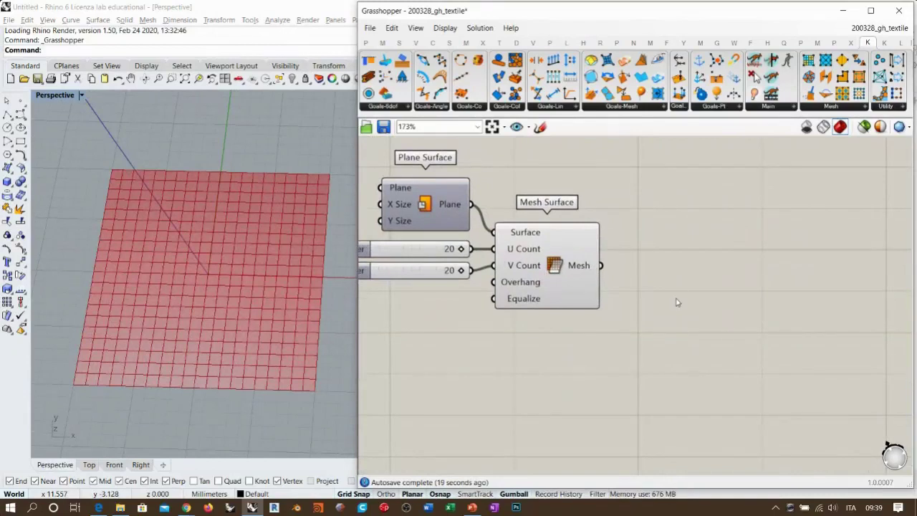
{"action": "right_click_drag", "start_coordinate": [677, 303], "coordinate": [619, 301]}
{"action": "double_click", "coordinate": [619, 273]}
{"action": "type", "text": "mesh"}
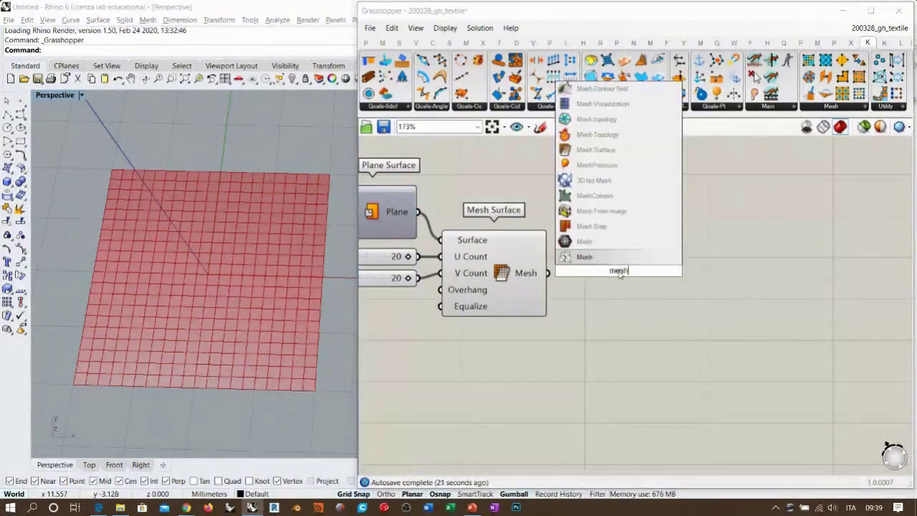
{"action": "key", "text": "Return"}
{"action": "left_click_drag", "start_coordinate": [548, 273], "coordinate": [599, 273]}
Step: Set the Mesh parameter's wire display to Hidden and nudge the parameter into place
{"action": "right_click", "coordinate": [611, 271]}
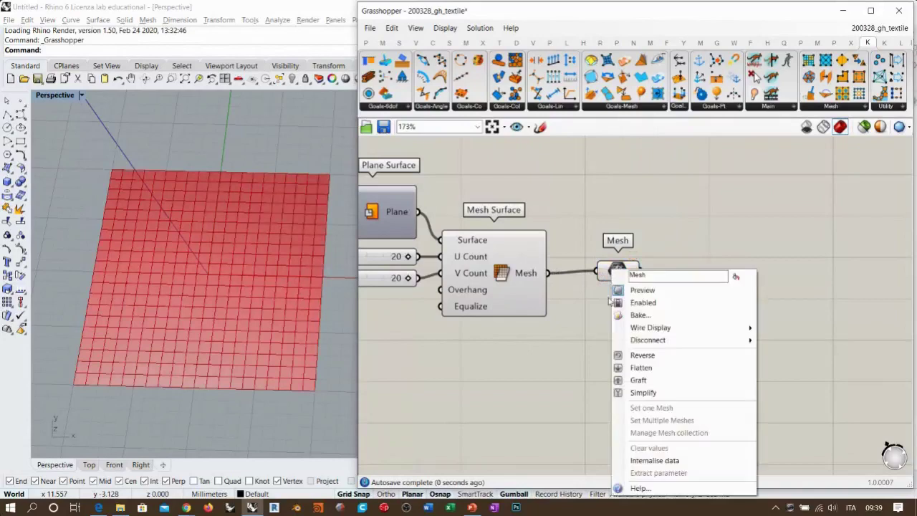
{"action": "mouse_move", "coordinate": [716, 328]}
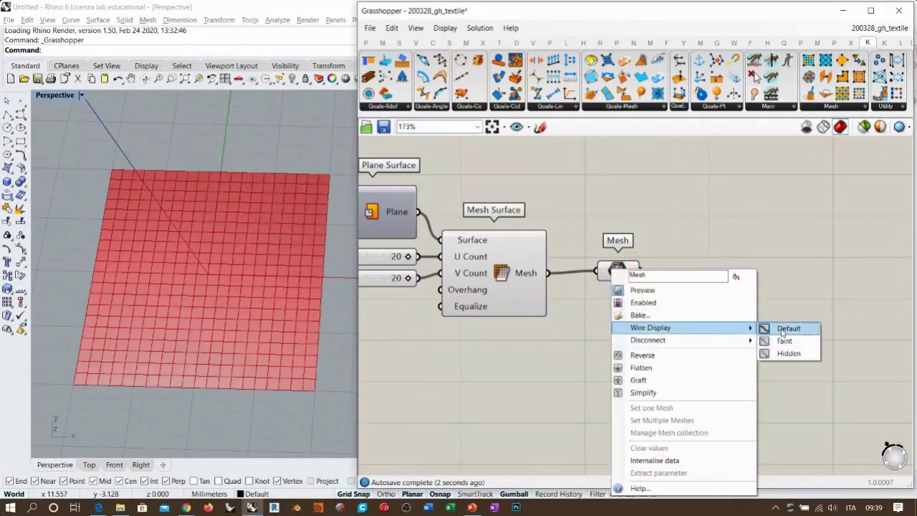
{"action": "left_click", "coordinate": [782, 353]}
{"action": "left_click_drag", "start_coordinate": [617, 278], "coordinate": [621, 280]}
{"action": "left_click", "coordinate": [573, 289]}
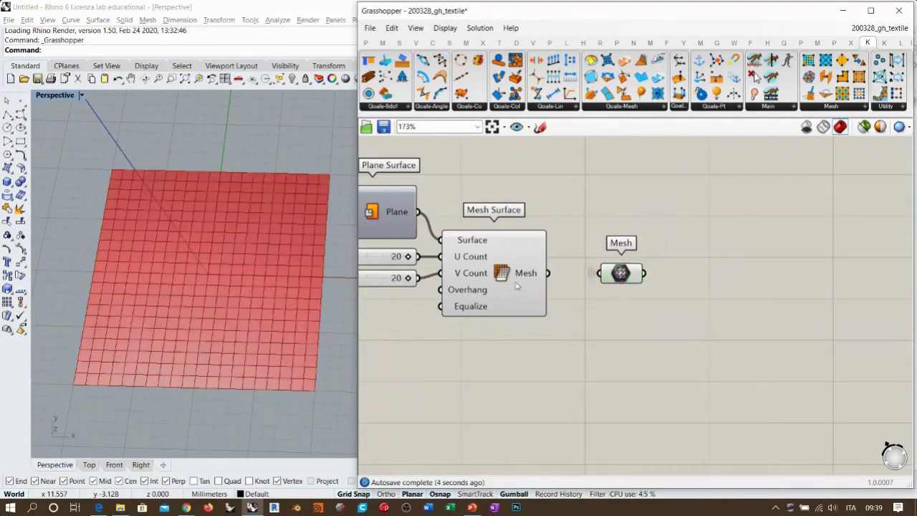
Step: Turn off the preview of the Mesh Surface component
{"action": "left_click", "coordinate": [537, 290]}
{"action": "key", "text": "ctrl+q"}
{"action": "left_click", "coordinate": [626, 320]}
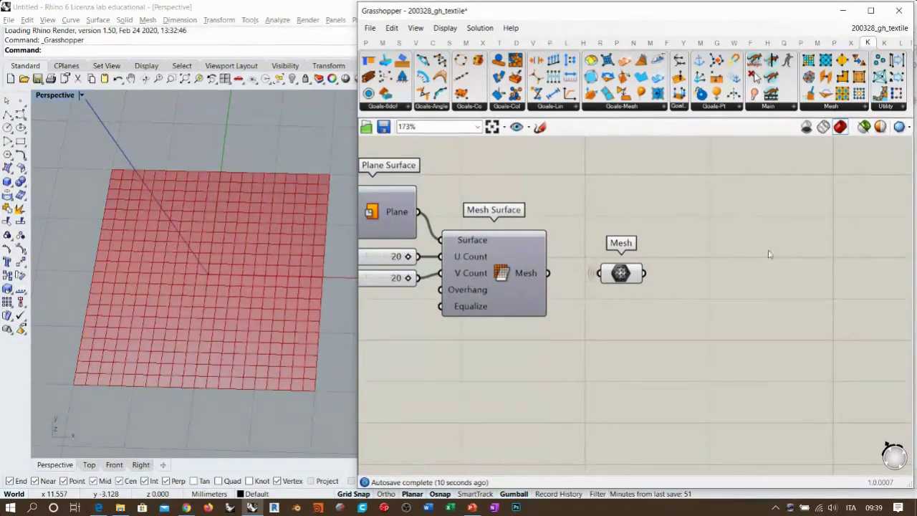
Step: Turn off the Mesh parameter's preview and turn Mesh Surface's preview back on
{"action": "left_click", "coordinate": [620, 271]}
{"action": "key", "text": "ctrl+q"}
{"action": "left_click", "coordinate": [531, 286]}
{"action": "key", "text": "ctrl+q"}
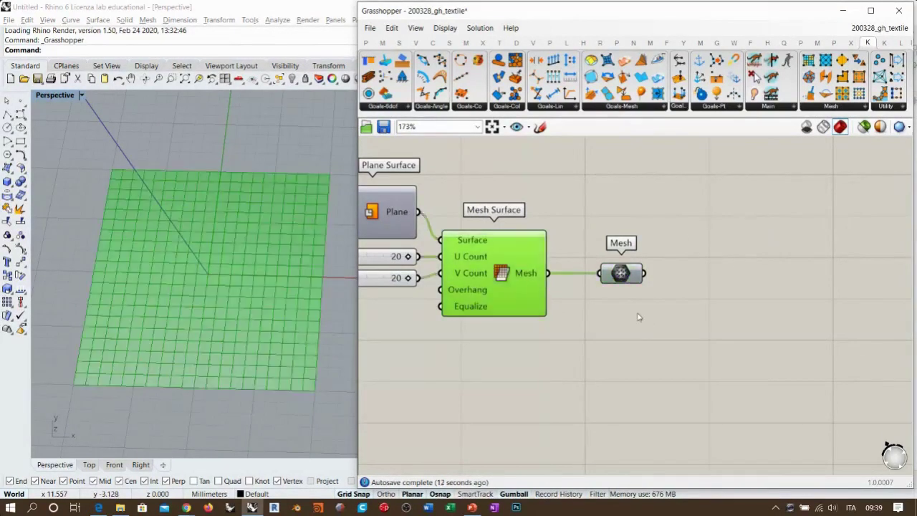
{"action": "left_click", "coordinate": [639, 317]}
Step: Move the Mesh parameter up and away from Mesh Surface to start a separate row for the goals
{"action": "right_click_drag", "start_coordinate": [606, 313], "coordinate": [579, 325]}
{"action": "left_click_drag", "start_coordinate": [574, 309], "coordinate": [612, 221]}
{"action": "left_click", "coordinate": [665, 259]}
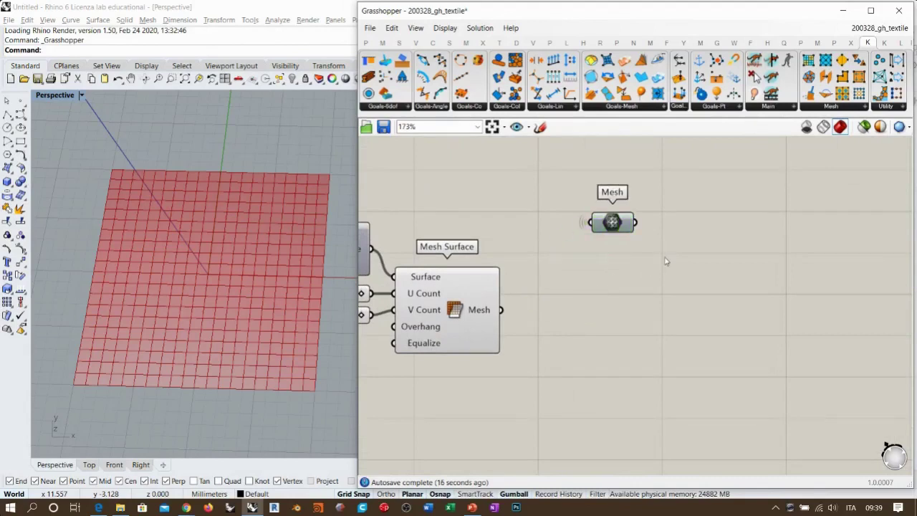
{"action": "right_click_drag", "start_coordinate": [570, 224], "coordinate": [550, 281]}
{"action": "scroll", "coordinate": [550, 281], "scroll_direction": "down", "scroll_amount": 1}
{"action": "right_click_drag", "start_coordinate": [465, 320], "coordinate": [500, 270]}
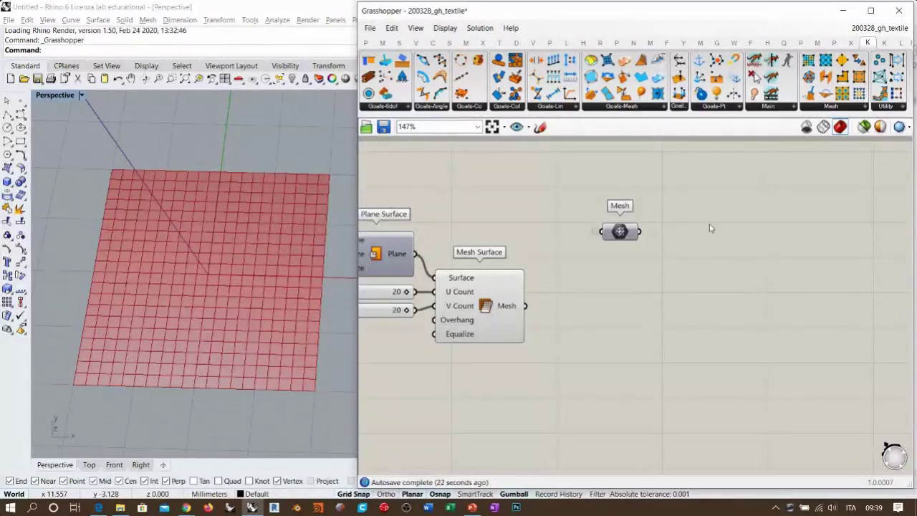
Step: Add a Kangaroo EdgeLengths goal beside the Mesh parameter and connect the parameter to its Mesh input
{"action": "right_click_drag", "start_coordinate": [731, 249], "coordinate": [651, 255]}
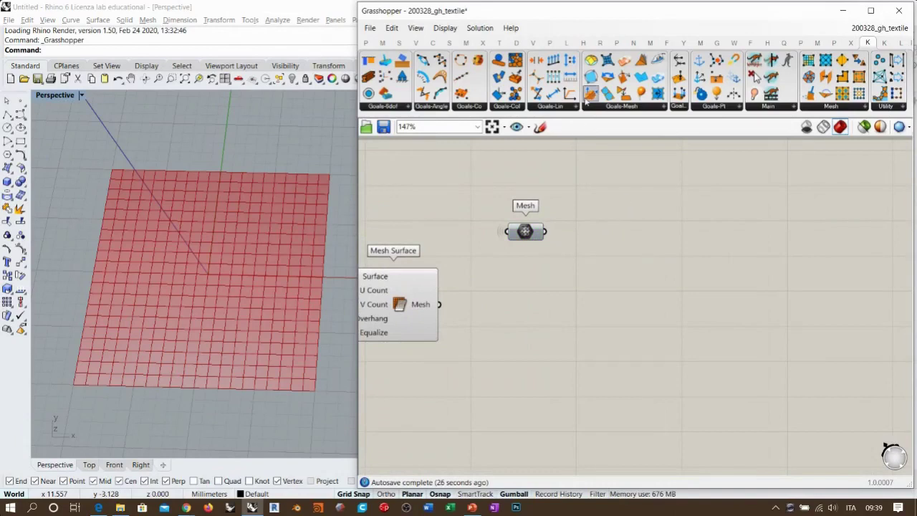
{"action": "left_click", "coordinate": [631, 109]}
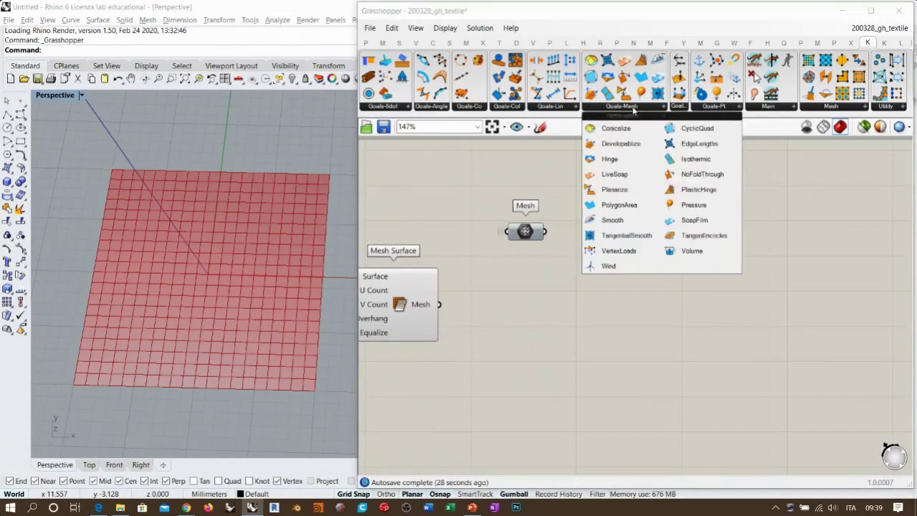
{"action": "left_click", "coordinate": [695, 144]}
{"action": "left_click", "coordinate": [699, 243]}
{"action": "left_click", "coordinate": [649, 221]}
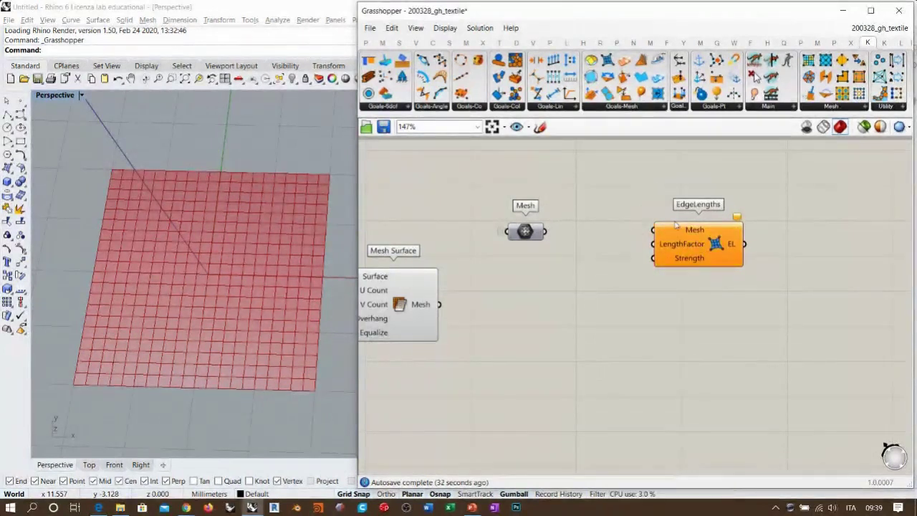
{"action": "left_click_drag", "start_coordinate": [544, 231], "coordinate": [697, 246]}
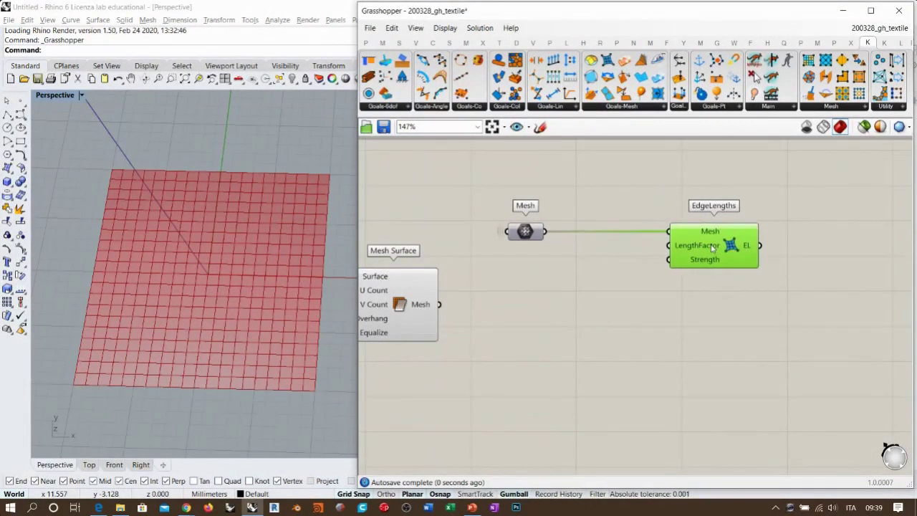
{"action": "left_click", "coordinate": [652, 286]}
Step: Place a temporary Length(Line) goal below EdgeLengths, compare it with the LengthFactor input, and delete it
{"action": "scroll", "coordinate": [616, 251], "scroll_direction": "up", "scroll_amount": 2}
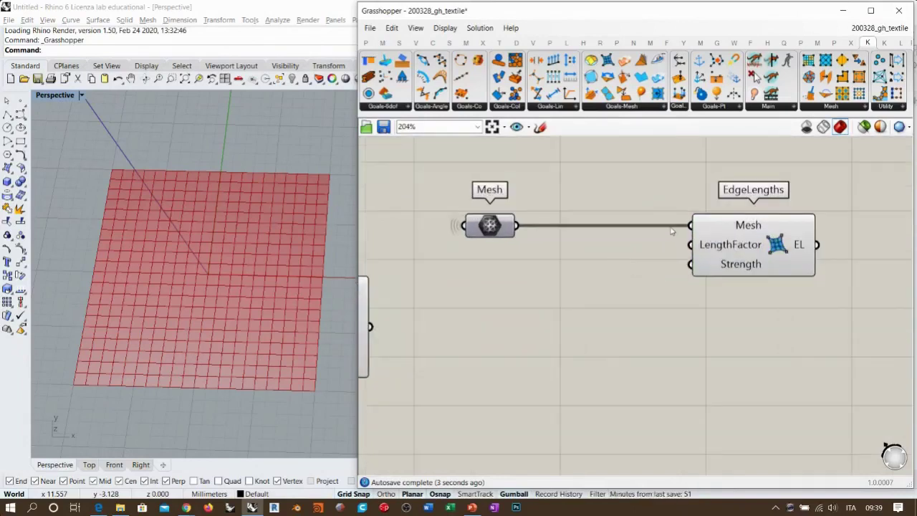
{"action": "left_click", "coordinate": [553, 94]}
{"action": "left_click", "coordinate": [592, 350]}
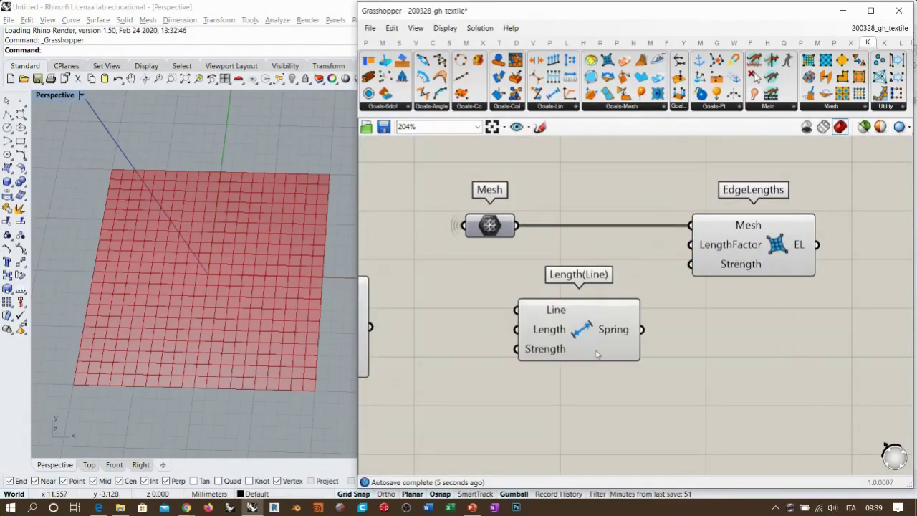
{"action": "left_click_drag", "start_coordinate": [582, 344], "coordinate": [601, 343]}
{"action": "left_click", "coordinate": [716, 359]}
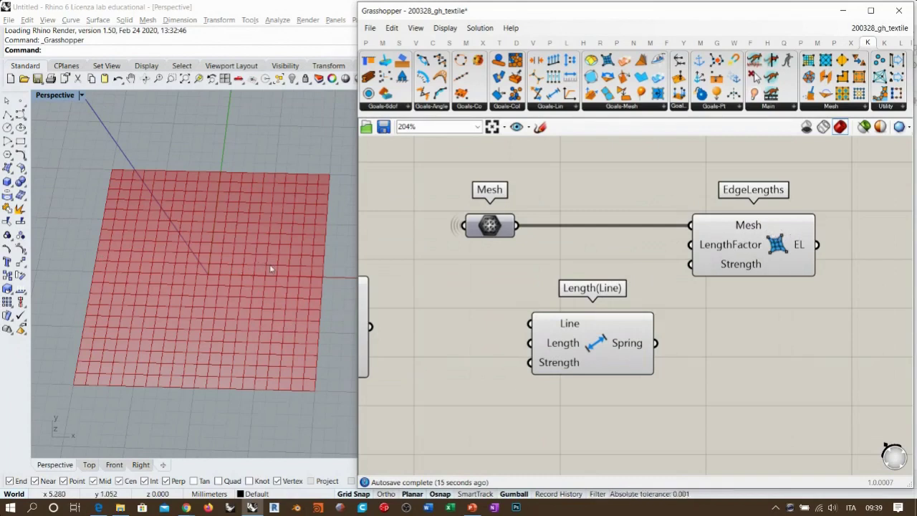
{"action": "left_click_drag", "start_coordinate": [598, 347], "coordinate": [758, 359]}
{"action": "left_click", "coordinate": [613, 325]}
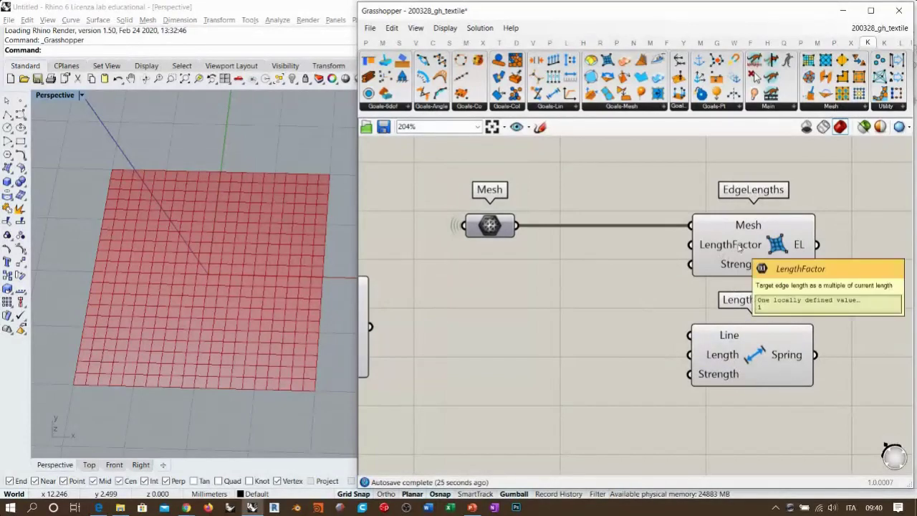
{"action": "left_click", "coordinate": [762, 349]}
{"action": "key", "text": "Delete"}
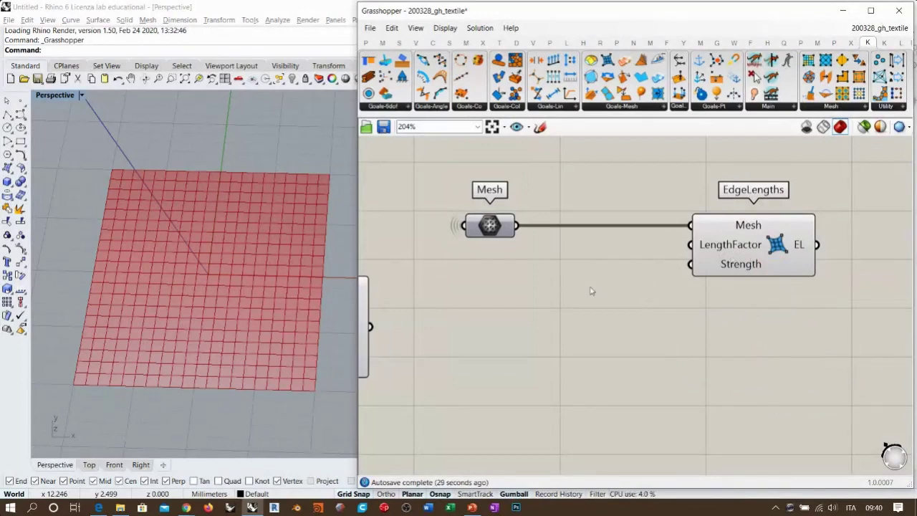
Step: Add a number slider from 0.00 to 2.00 with value 1.00 and connect it to EdgeLengths' LengthFactor input
{"action": "double_click", "coordinate": [566, 283]}
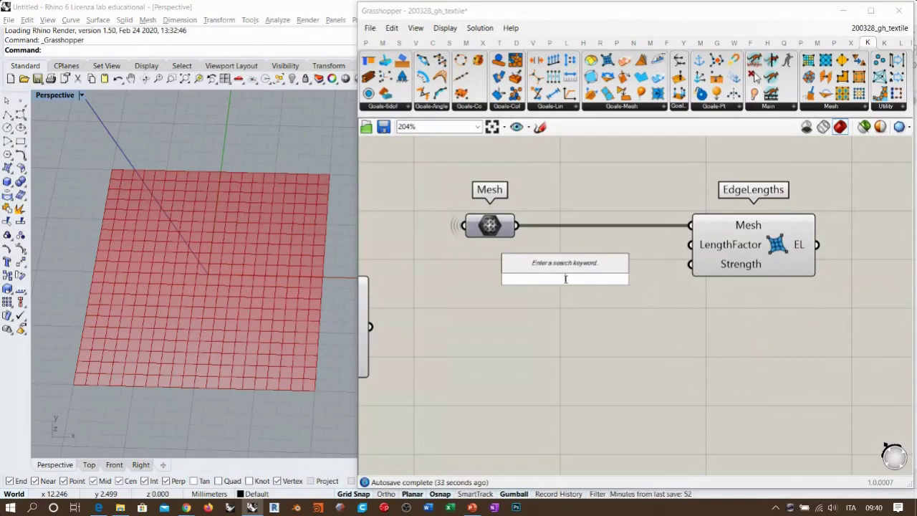
{"action": "type", "text": "0.00<1"}
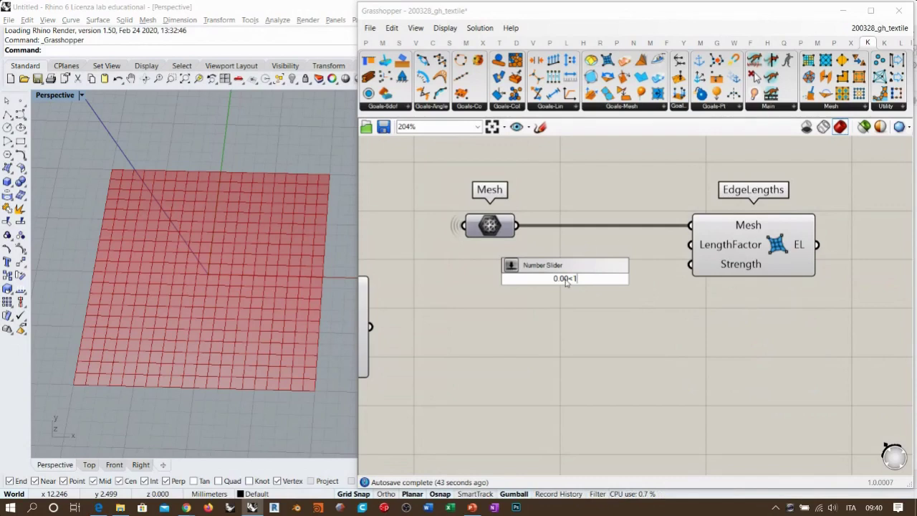
{"action": "type", "text": "<"}
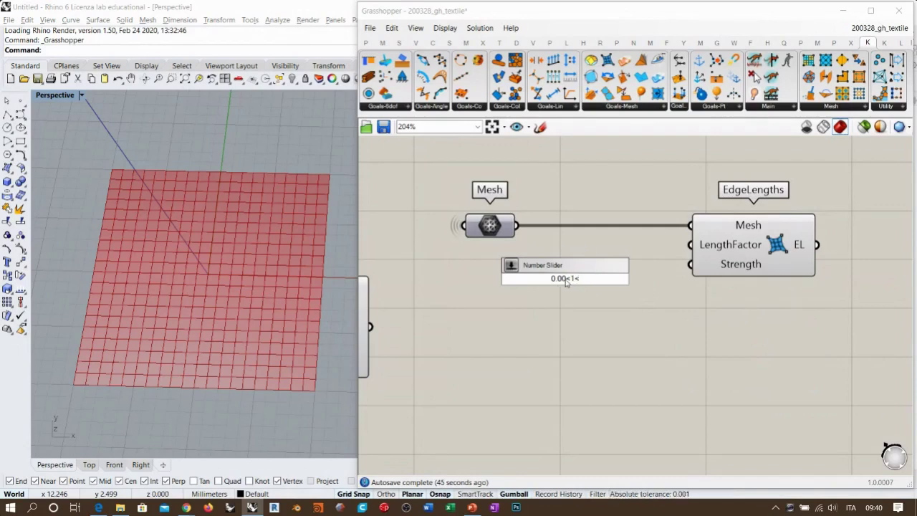
{"action": "type", "text": "2"}
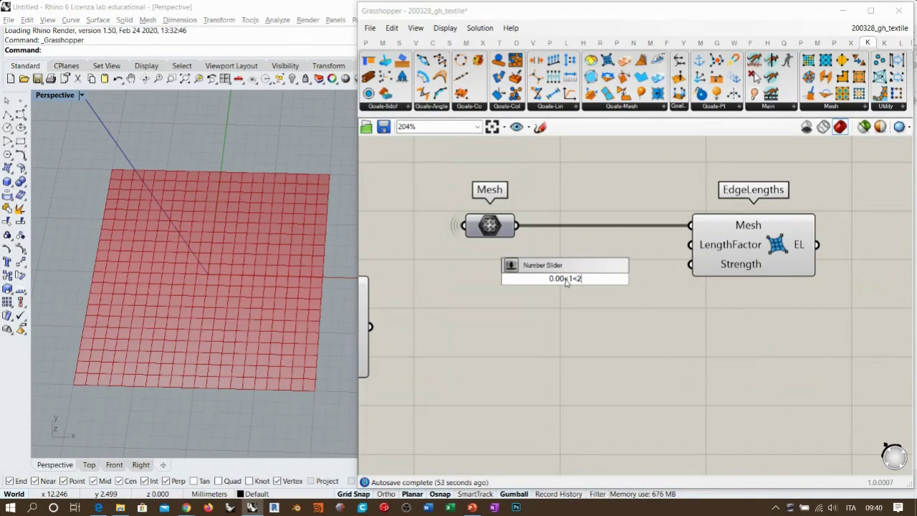
{"action": "key", "text": "Return"}
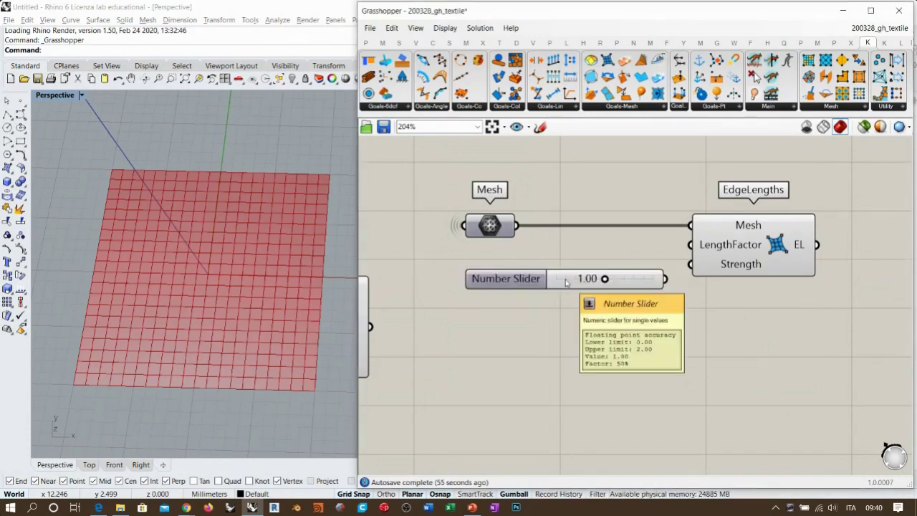
{"action": "left_click_drag", "start_coordinate": [566, 282], "coordinate": [564, 269]}
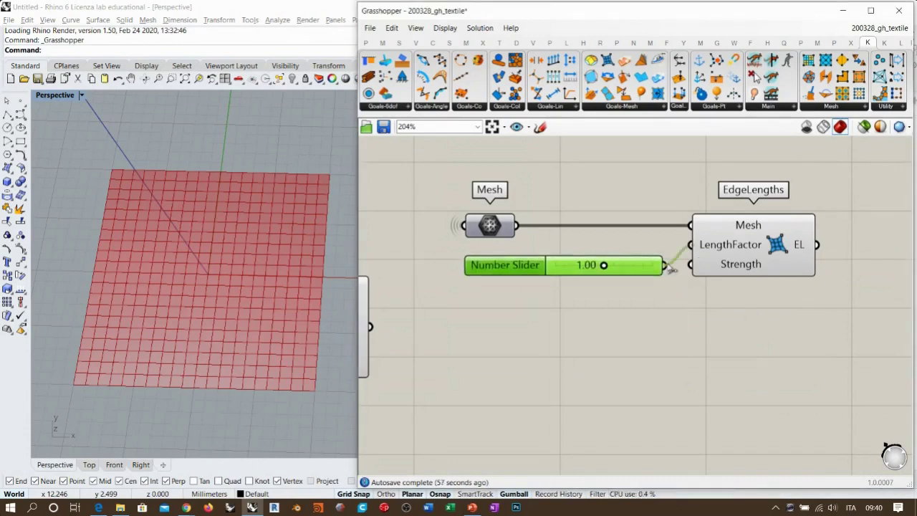
{"action": "left_click", "coordinate": [674, 302]}
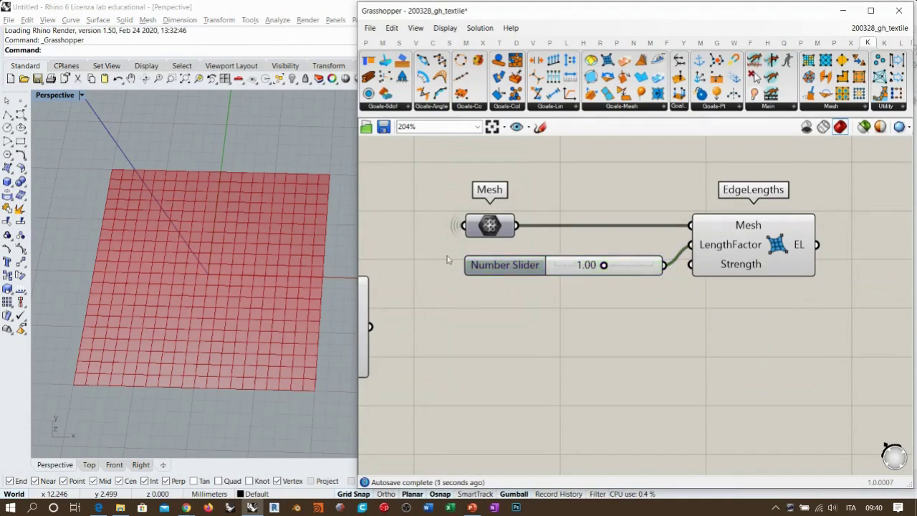
Step: Nudge the Mesh parameter and the number slider beneath it into alignment in front of EdgeLengths
{"action": "right_click_drag", "start_coordinate": [225, 247], "coordinate": [276, 268]}
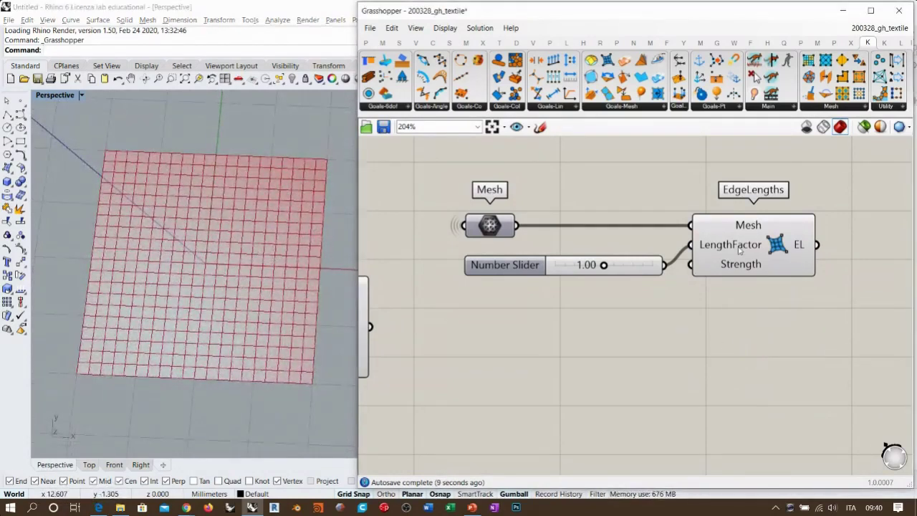
{"action": "right_click_drag", "start_coordinate": [712, 301], "coordinate": [688, 294]}
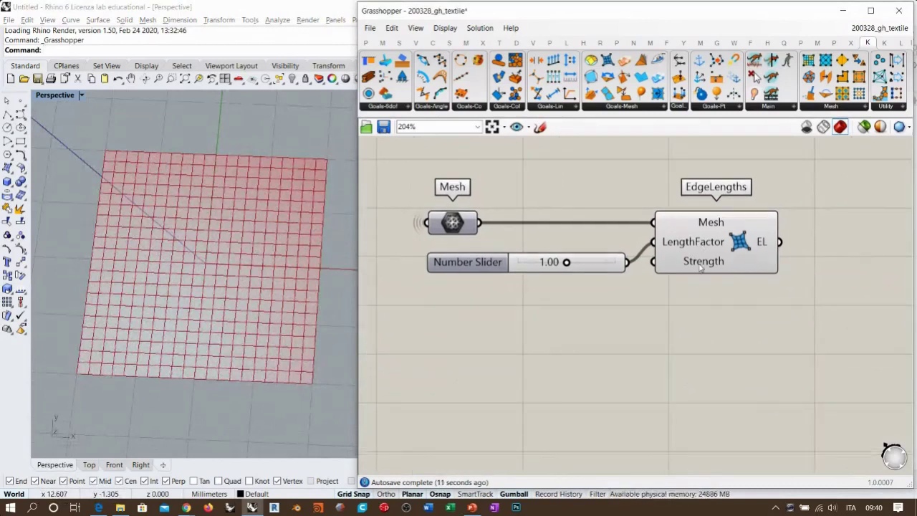
{"action": "mouse_move", "coordinate": [698, 266]}
{"action": "left_click_drag", "start_coordinate": [492, 185], "coordinate": [454, 263]}
{"action": "left_click", "coordinate": [571, 181]}
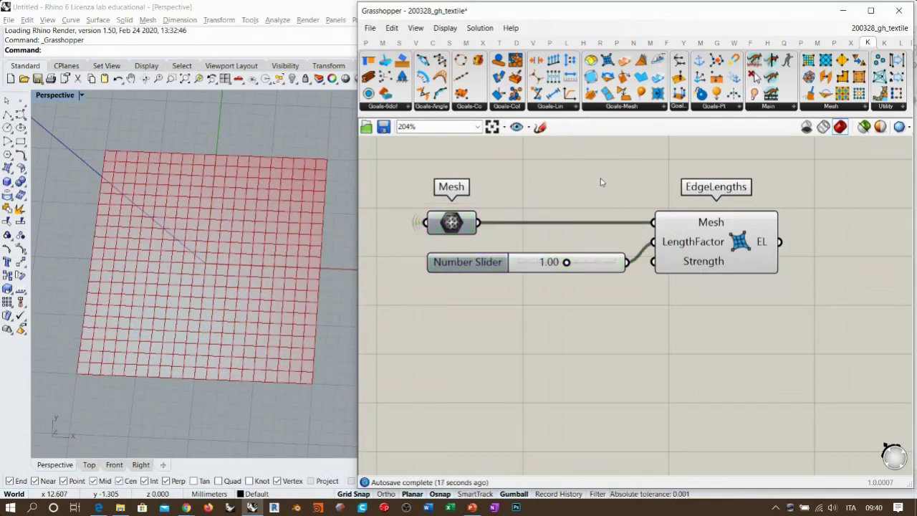
{"action": "left_click_drag", "start_coordinate": [692, 291], "coordinate": [544, 248]}
{"action": "left_click", "coordinate": [801, 309]}
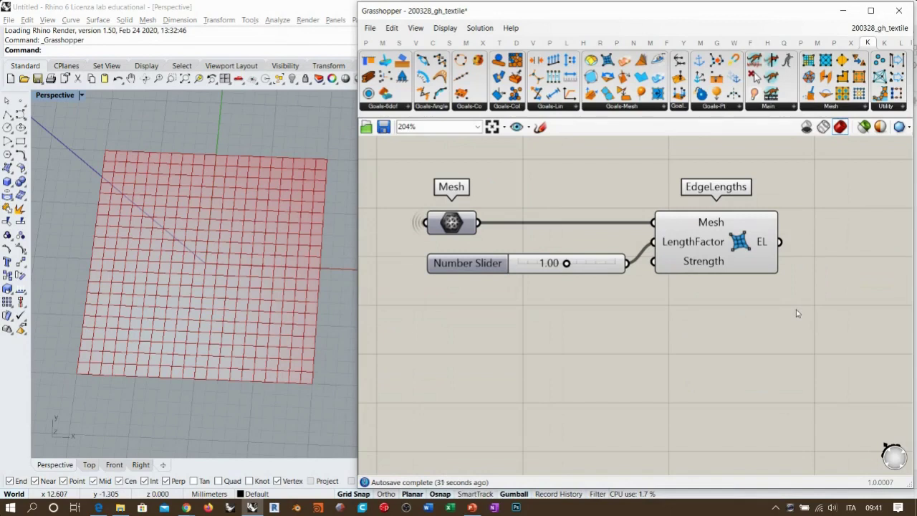
Step: Place a temporary panel beside EdgeLengths and connect the EL output to it
{"action": "mouse_move", "coordinate": [710, 264]}
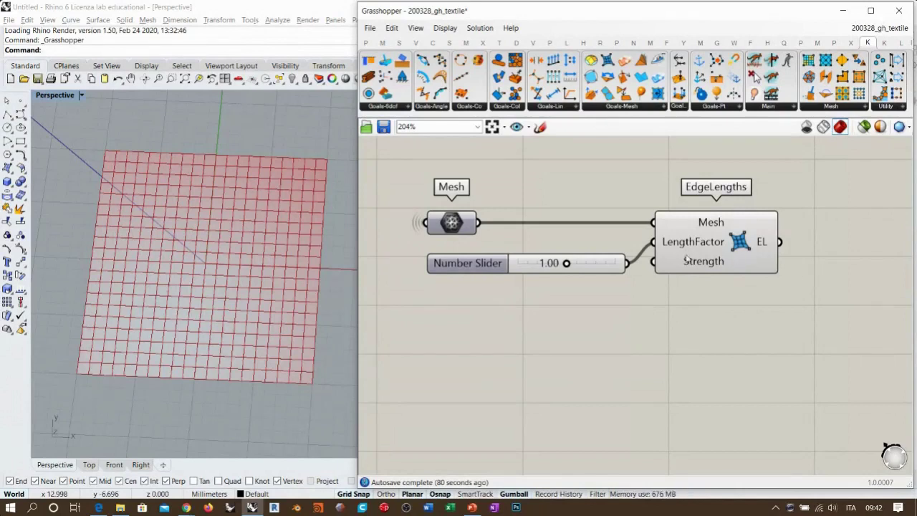
{"action": "scroll", "coordinate": [687, 260], "scroll_direction": "down", "scroll_amount": 2}
{"action": "mouse_move", "coordinate": [709, 230]}
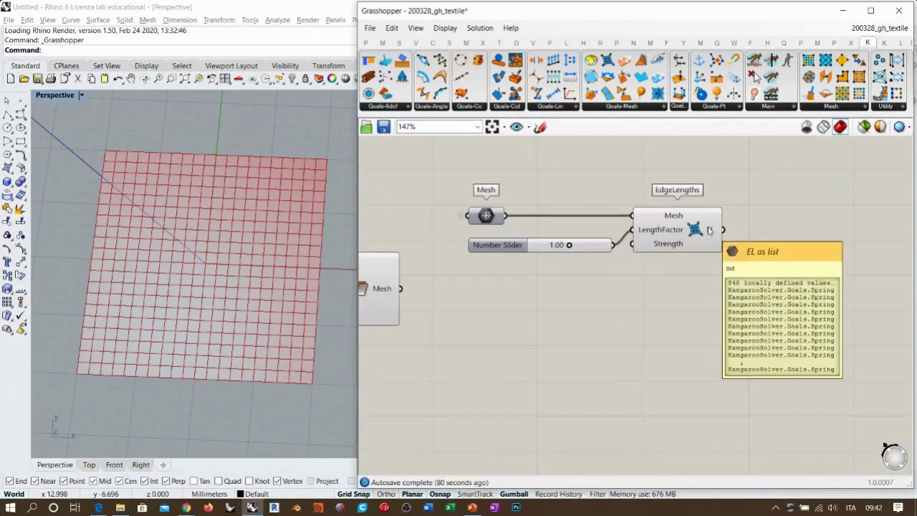
{"action": "right_click_drag", "start_coordinate": [780, 222], "coordinate": [675, 254]}
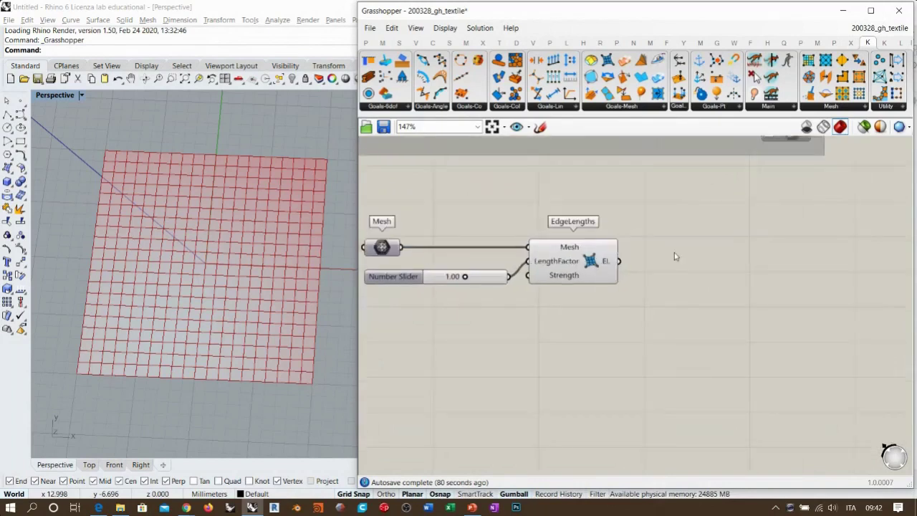
{"action": "double_click", "coordinate": [675, 253]}
{"action": "key", "text": "Return"}
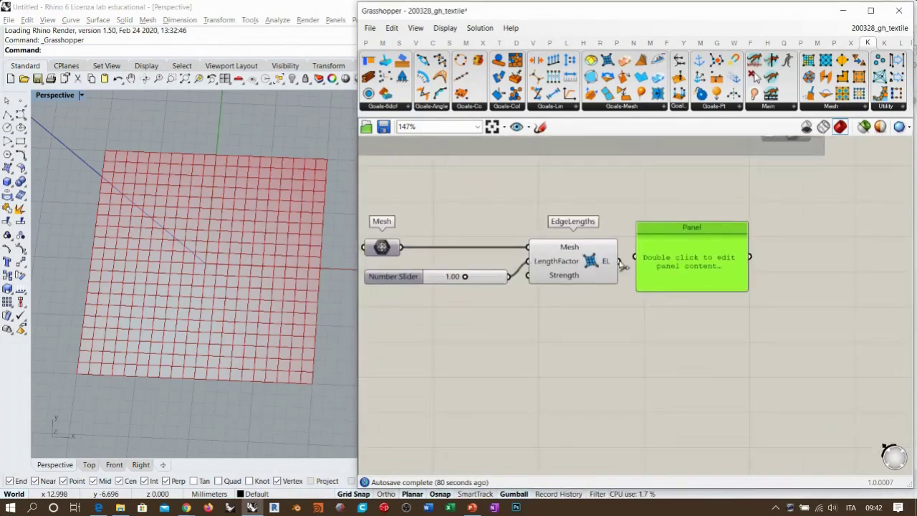
{"action": "left_click", "coordinate": [602, 316]}
{"action": "left_click_drag", "start_coordinate": [677, 264], "coordinate": [677, 270]}
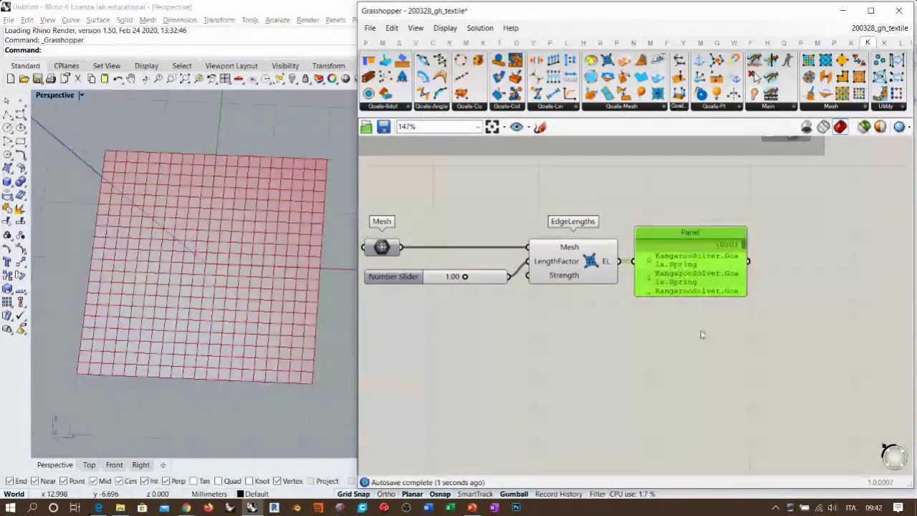
Step: Enlarge the panel to read the list of EL goals, and delete the panel
{"action": "left_click", "coordinate": [701, 331]}
{"action": "left_click_drag", "start_coordinate": [745, 294], "coordinate": [856, 384]}
{"action": "mouse_move", "coordinate": [853, 245]}
{"action": "left_mouse_down"}
{"action": "mouse_move", "coordinate": [858, 384]}
{"action": "mouse_move", "coordinate": [853, 245]}
{"action": "left_mouse_up"}
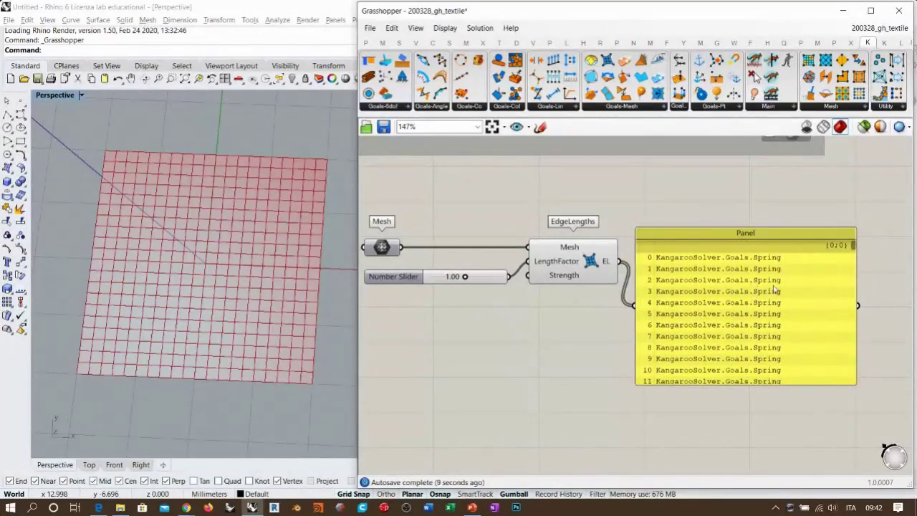
{"action": "left_click", "coordinate": [703, 300]}
{"action": "key", "text": "Delete"}
{"action": "right_click_drag", "start_coordinate": [510, 286], "coordinate": [636, 249]}
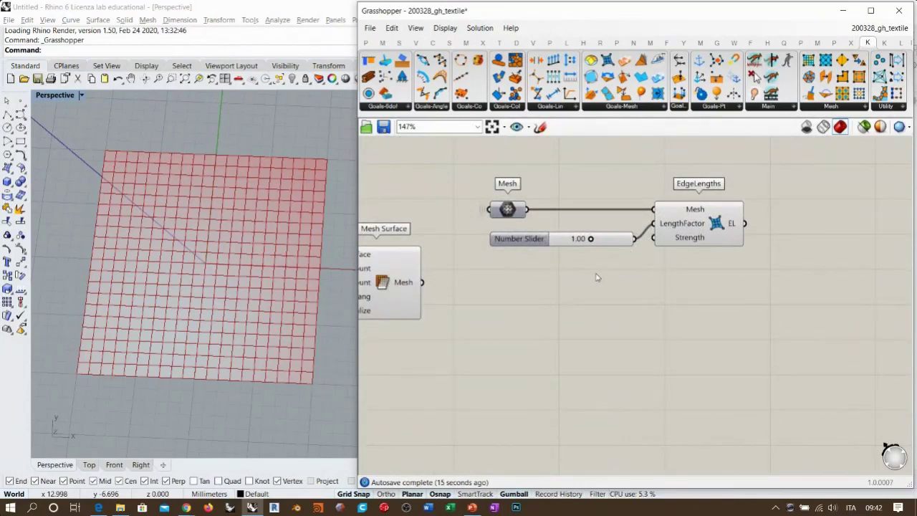
{"action": "right_click_drag", "start_coordinate": [193, 242], "coordinate": [256, 245]}
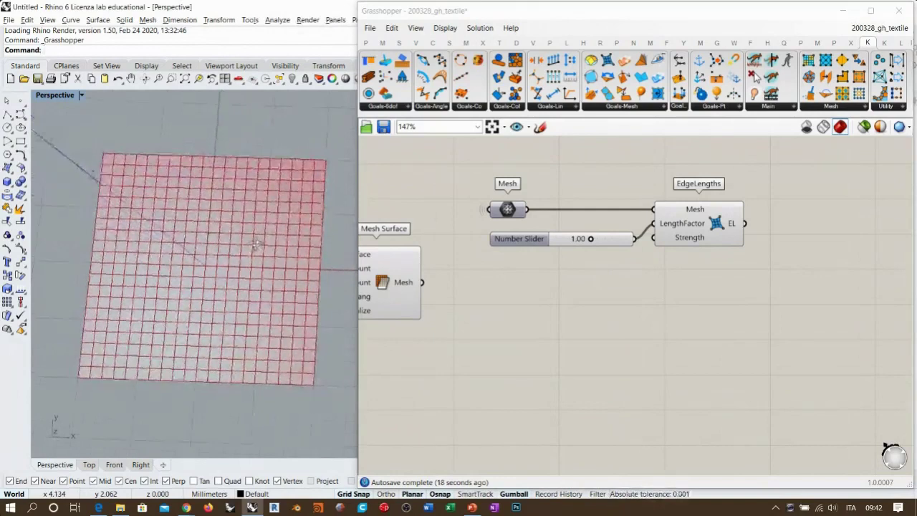
{"action": "mouse_move", "coordinate": [274, 288]}
{"action": "right_mouse_down"}
{"action": "mouse_move", "coordinate": [281, 283]}
{"action": "mouse_move", "coordinate": [274, 289]}
{"action": "right_mouse_up"}
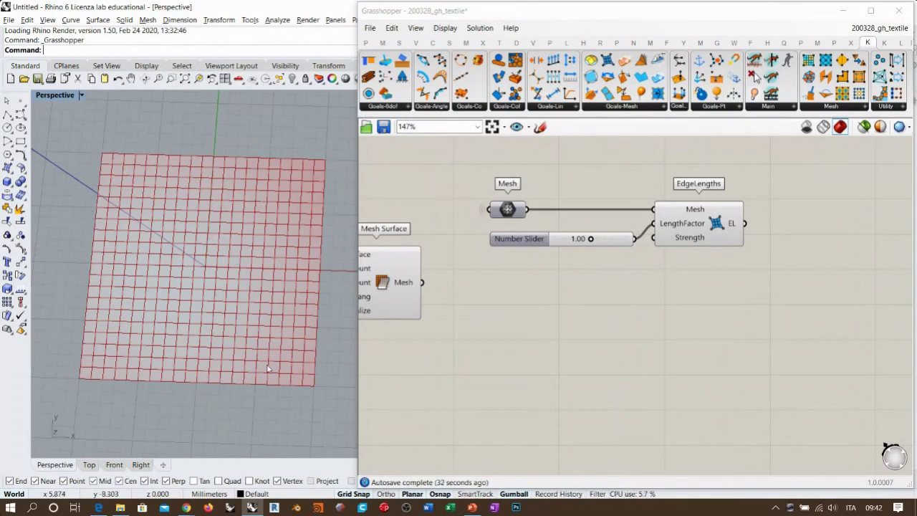
{"action": "mouse_move", "coordinate": [271, 385]}
{"action": "right_mouse_down"}
{"action": "mouse_move", "coordinate": [258, 322]}
{"action": "mouse_move", "coordinate": [245, 348]}
{"action": "mouse_move", "coordinate": [250, 378]}
{"action": "mouse_move", "coordinate": [245, 323]}
{"action": "right_mouse_up"}
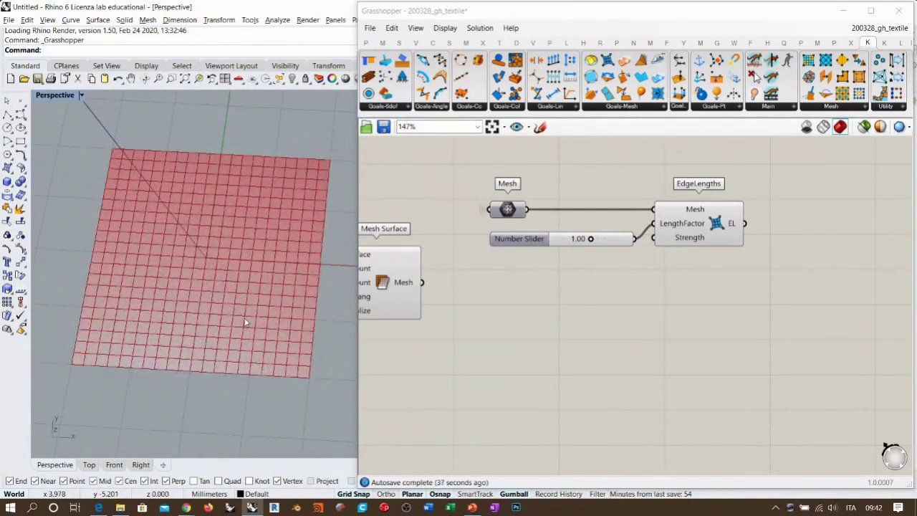
{"action": "right_click_drag", "start_coordinate": [260, 290], "coordinate": [250, 189]}
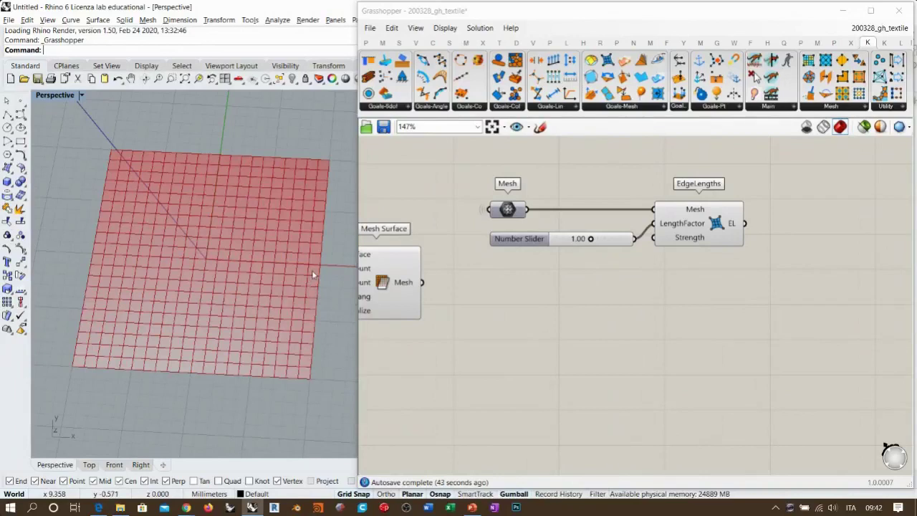
Step: Add a Kangaroo MeshCorners component below the number slider, feeding its Mesh input from Mesh Surface's output
{"action": "left_click", "coordinate": [557, 288]}
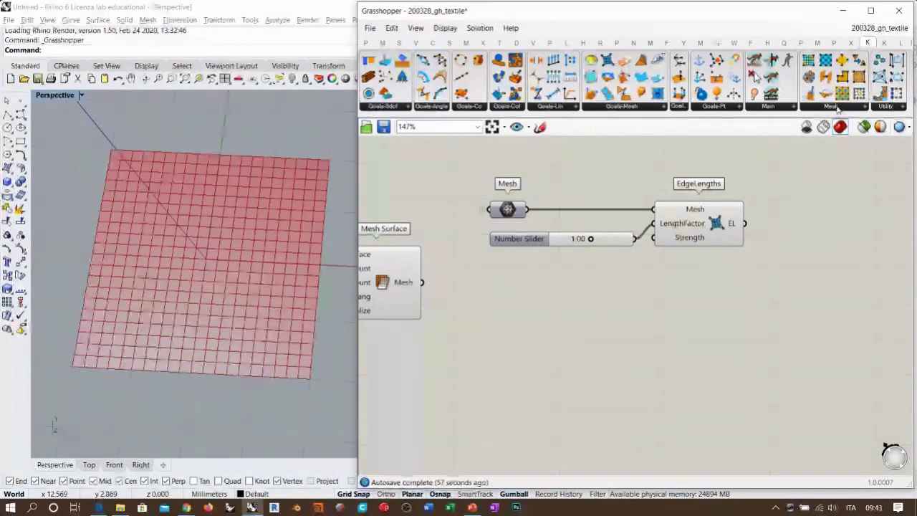
{"action": "left_click_drag", "start_coordinate": [843, 79], "coordinate": [597, 287]}
{"action": "left_click_drag", "start_coordinate": [427, 284], "coordinate": [602, 287]}
{"action": "left_click", "coordinate": [620, 316]}
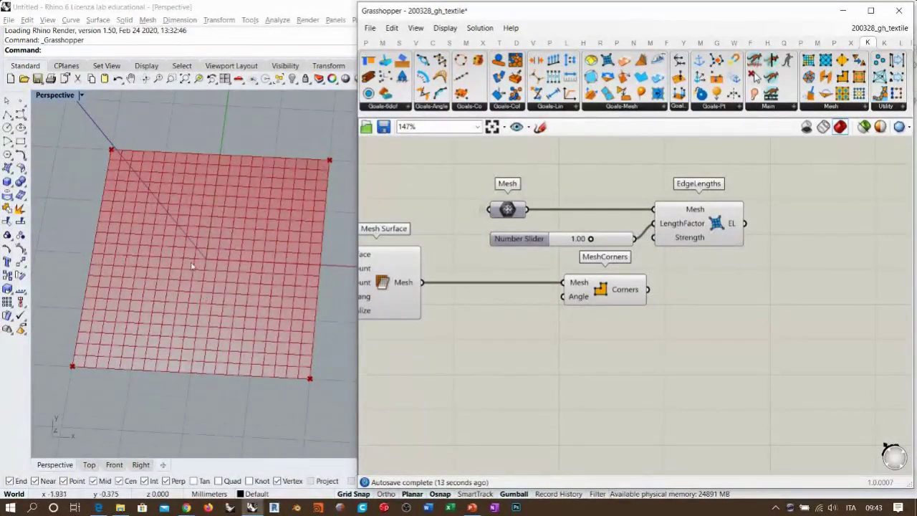
{"action": "mouse_move", "coordinate": [579, 299]}
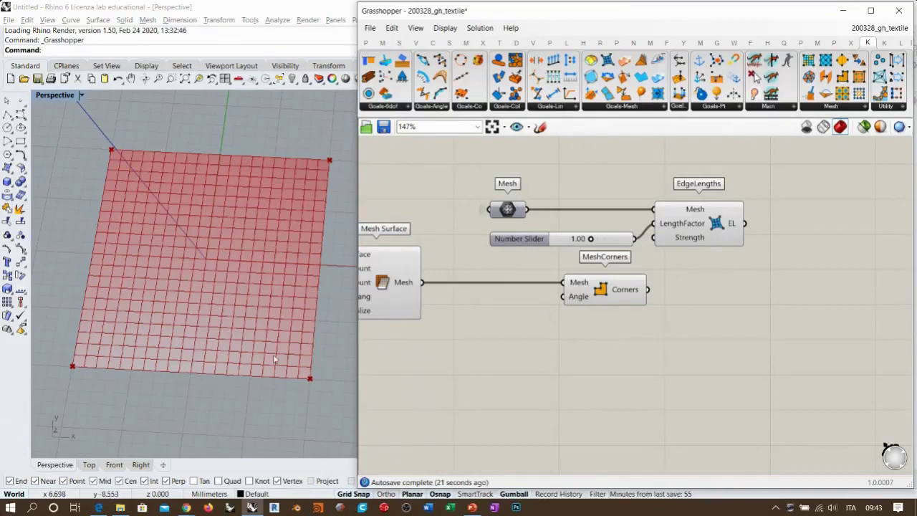
{"action": "left_click", "coordinate": [606, 294]}
{"action": "left_click_drag", "start_coordinate": [603, 294], "coordinate": [592, 295]}
{"action": "left_click", "coordinate": [616, 312]}
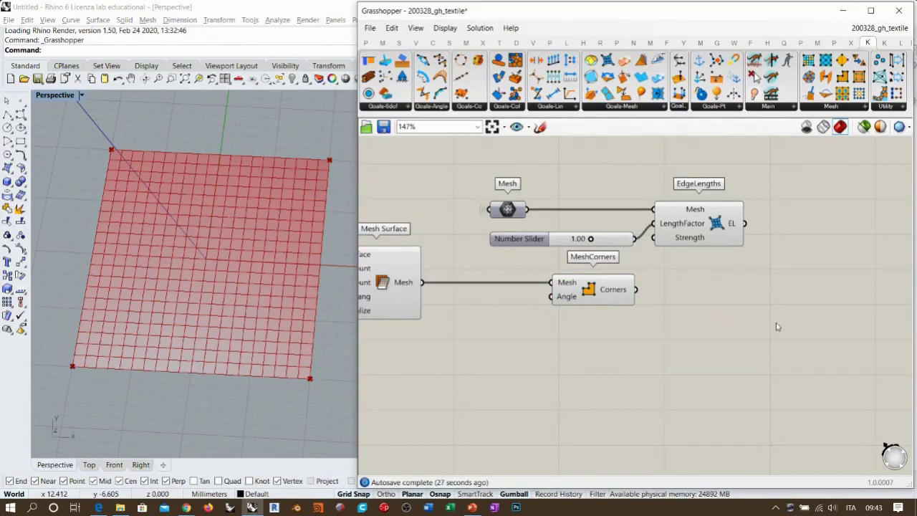
Step: Add an Anchor goal beside MeshCorners, below EdgeLengths, and connect the Corners output to its Point input
{"action": "left_click", "coordinate": [713, 109]}
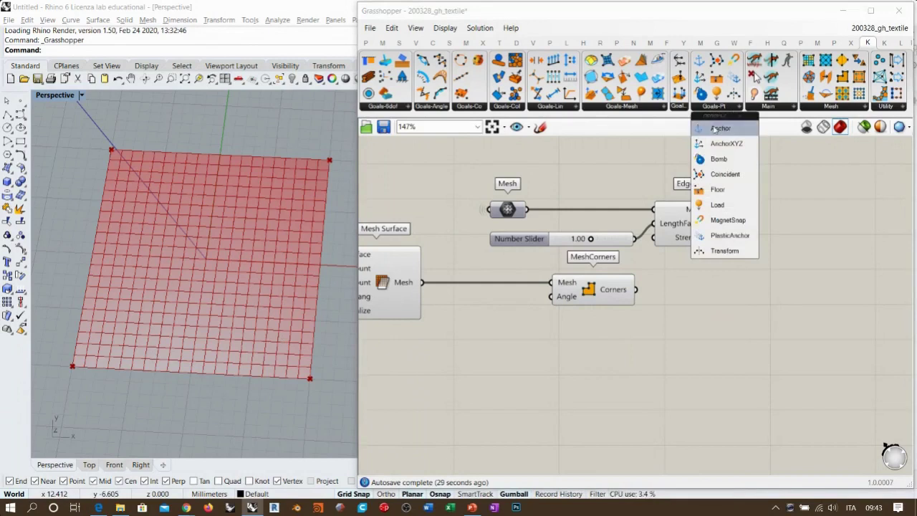
{"action": "left_click", "coordinate": [716, 128]}
{"action": "left_click", "coordinate": [709, 320]}
{"action": "left_click_drag", "start_coordinate": [636, 290], "coordinate": [716, 302]}
{"action": "left_click", "coordinate": [724, 355]}
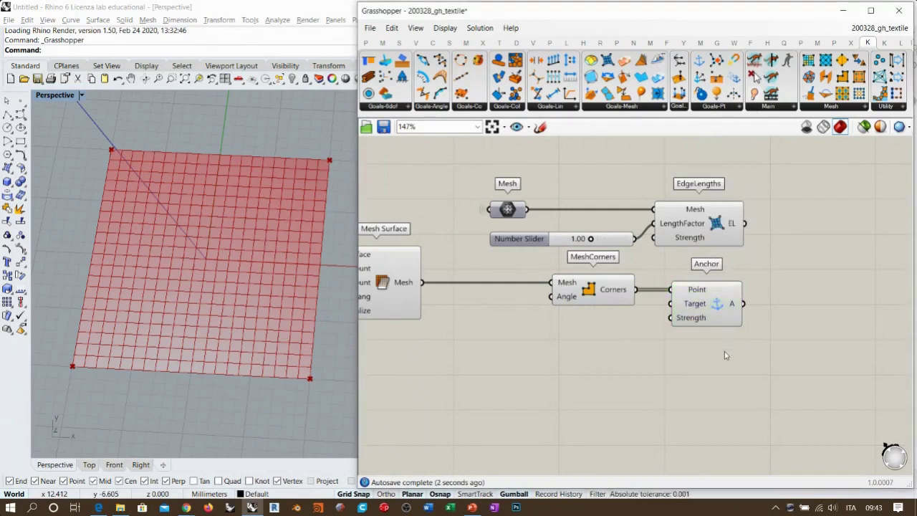
{"action": "left_click", "coordinate": [712, 306]}
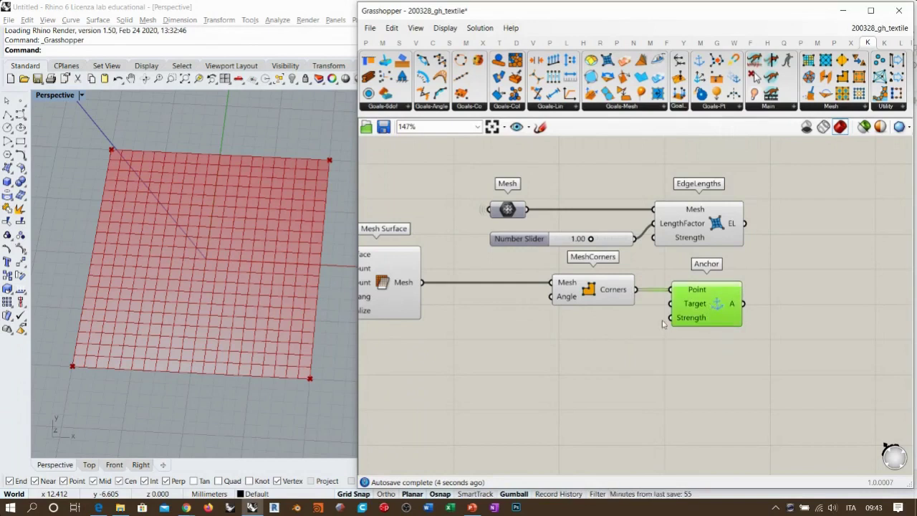
{"action": "left_click", "coordinate": [672, 338]}
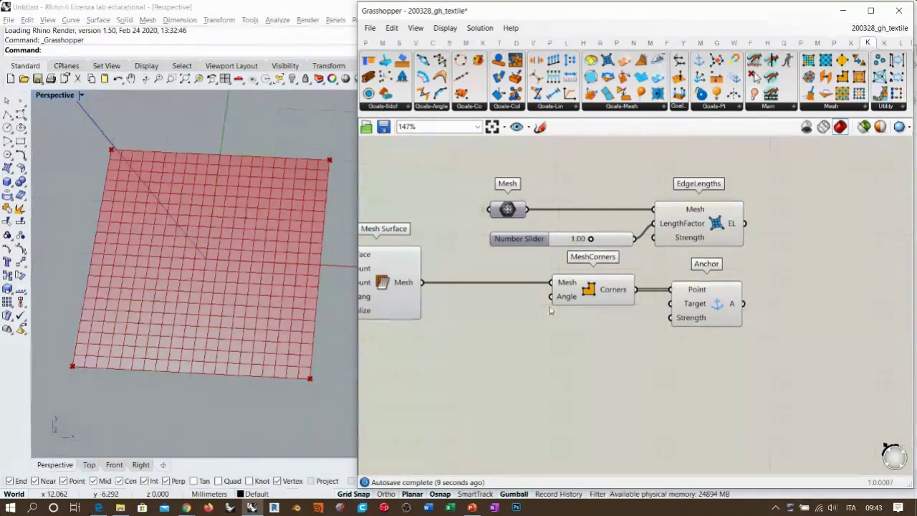
Step: Duplicate the Mesh parameter in front of MeshCorners and route the MeshCorners Mesh input through the copy
{"action": "left_click", "coordinate": [507, 210]}
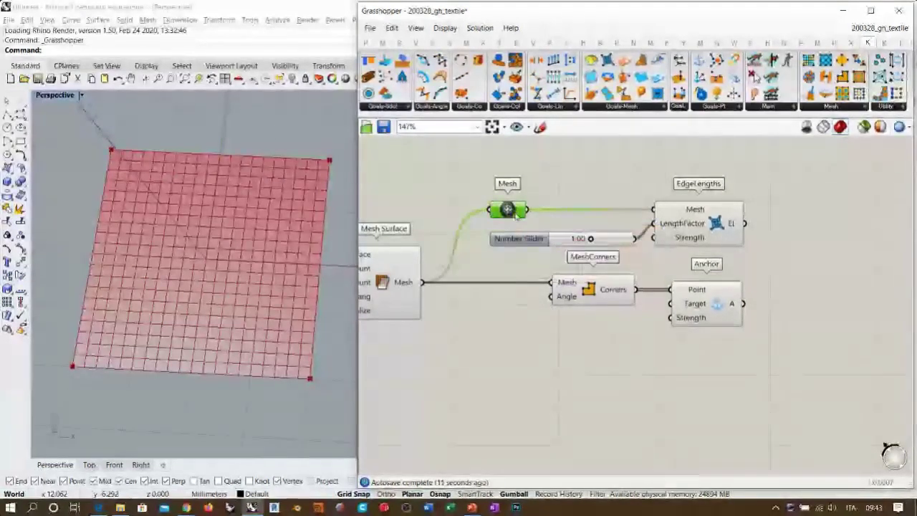
{"action": "left_click_drag", "start_coordinate": [507, 210], "coordinate": [506, 294], "text": "alt"}
{"action": "left_click_drag", "start_coordinate": [528, 295], "coordinate": [533, 285]}
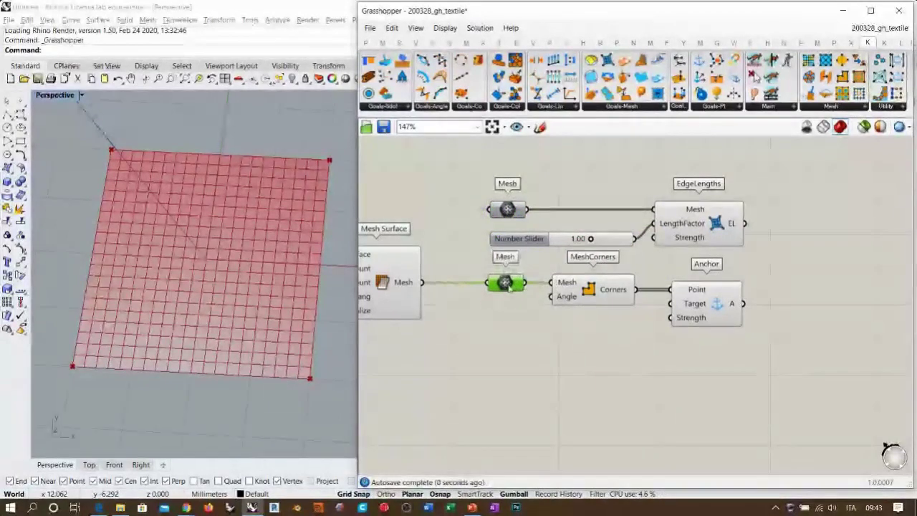
{"action": "left_click", "coordinate": [508, 311]}
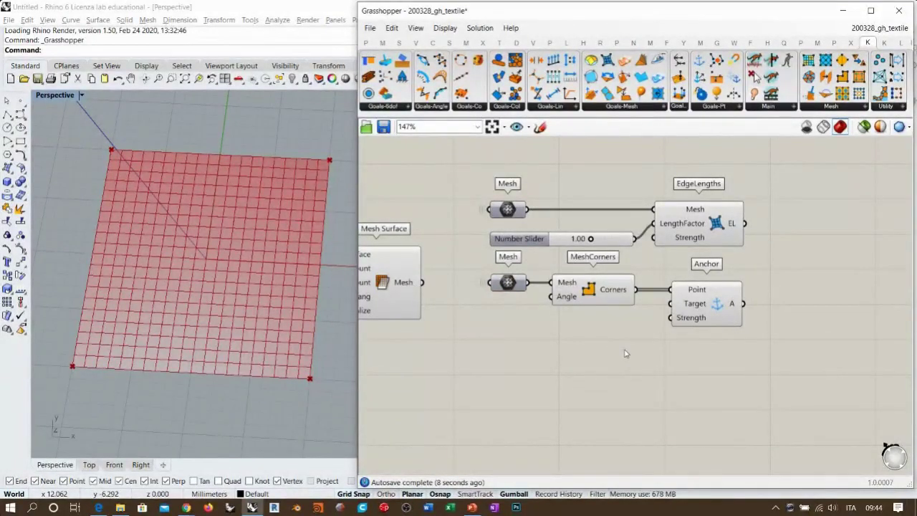
Step: Add a Kangaroo VertexLoads goal and align it below the Anchor goal
{"action": "right_click_drag", "start_coordinate": [624, 353], "coordinate": [628, 329]}
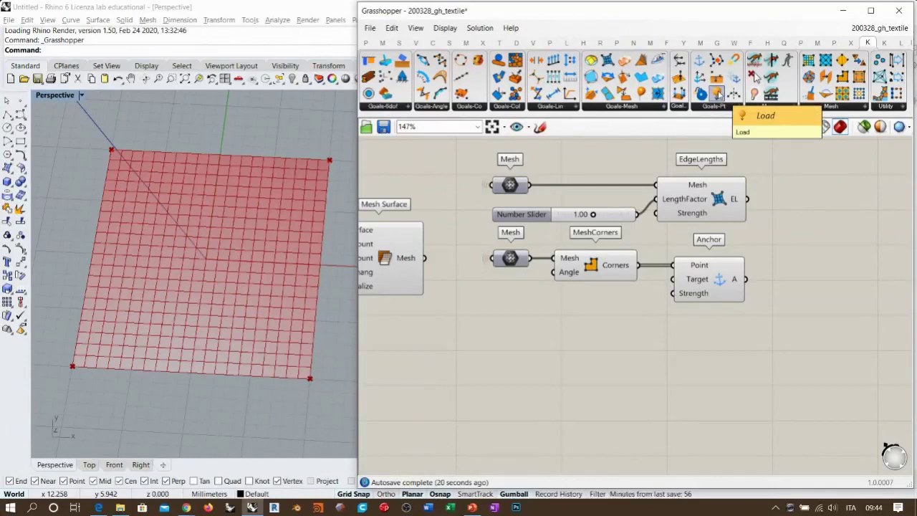
{"action": "left_click", "coordinate": [644, 109]}
{"action": "left_click_drag", "start_coordinate": [620, 255], "coordinate": [630, 355]}
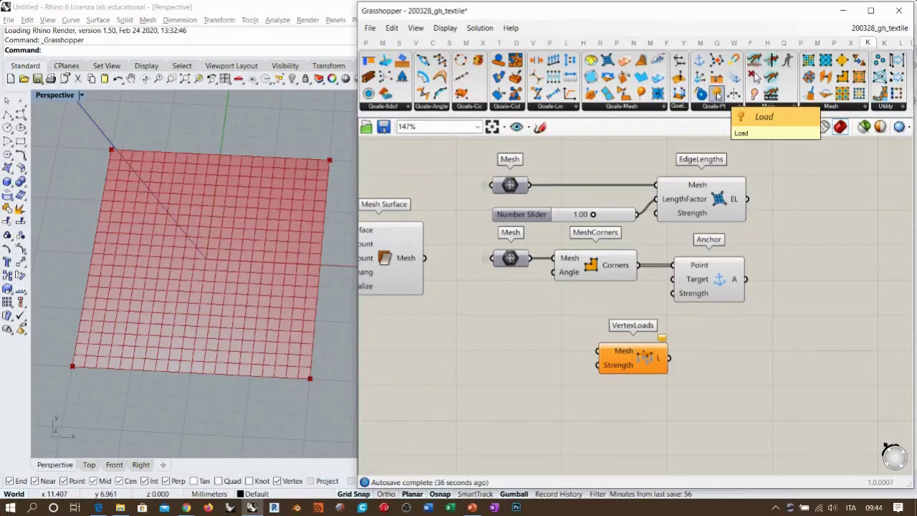
{"action": "left_click_drag", "start_coordinate": [657, 361], "coordinate": [708, 351]}
{"action": "left_click", "coordinate": [566, 337]}
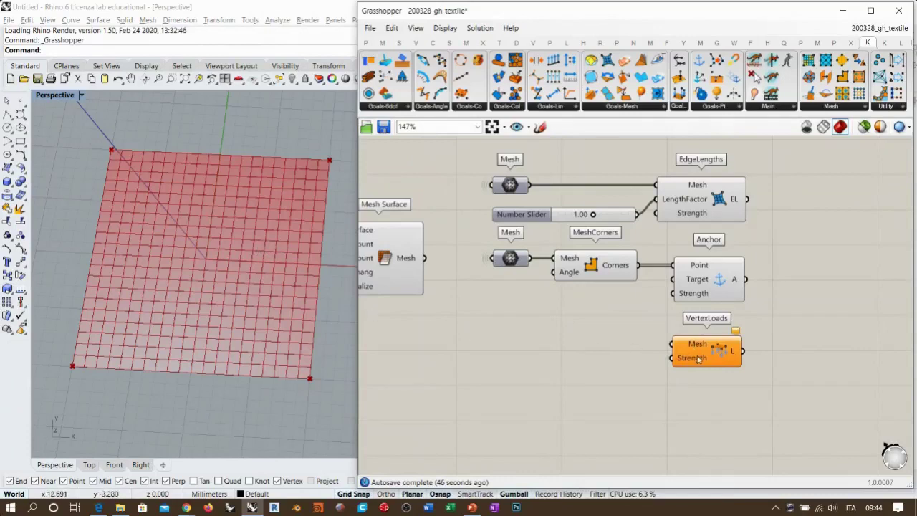
{"action": "left_click_drag", "start_coordinate": [712, 353], "coordinate": [715, 351]}
{"action": "left_click", "coordinate": [719, 387]}
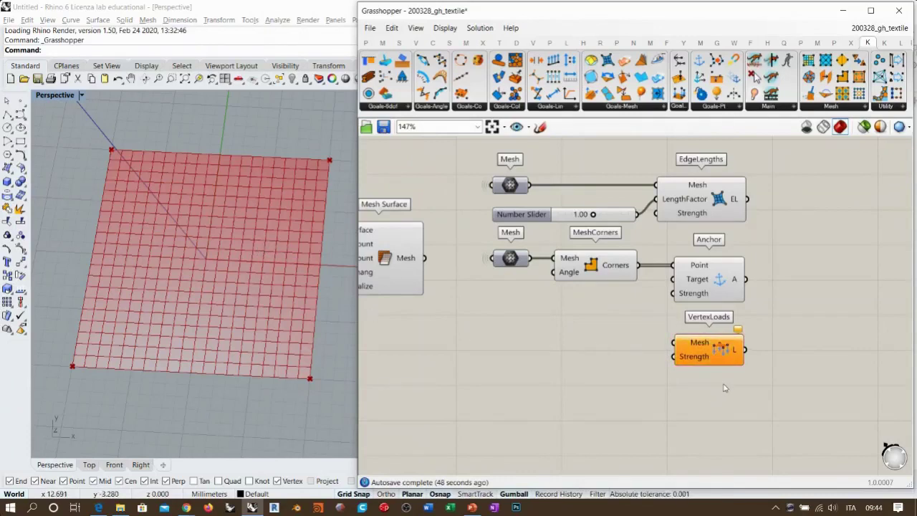
{"action": "left_click_drag", "start_coordinate": [707, 350], "coordinate": [709, 351]}
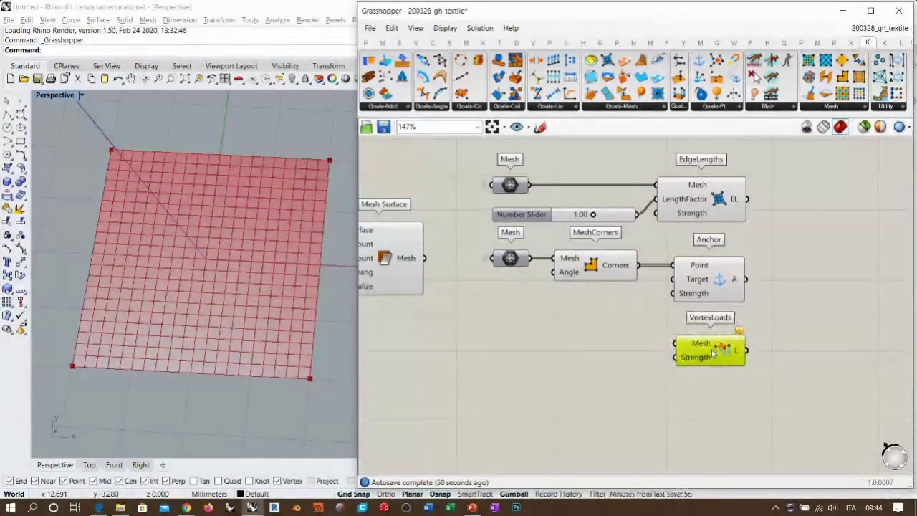
Step: Duplicate the Mesh parameter in front of VertexLoads and connect the copy to its Mesh input
{"action": "left_click", "coordinate": [530, 307]}
{"action": "left_click_drag", "start_coordinate": [511, 265], "coordinate": [597, 356], "text": "alt"}
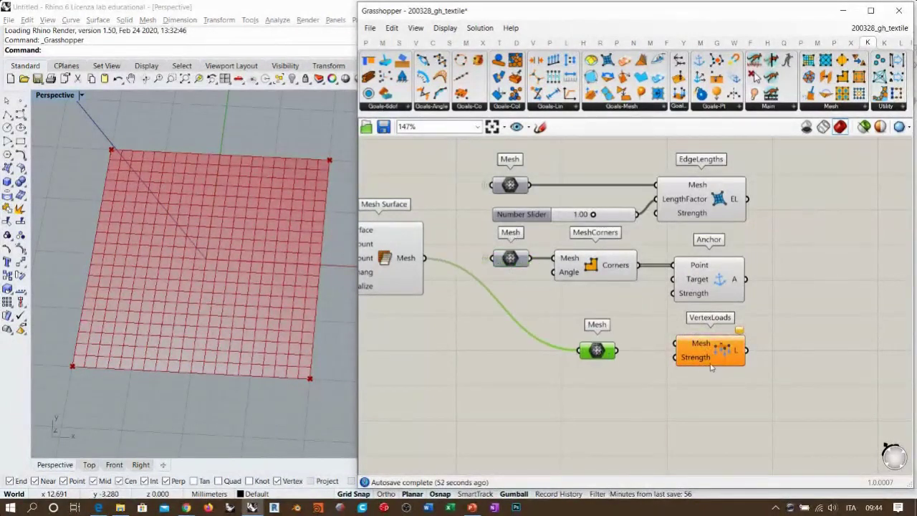
{"action": "left_click_drag", "start_coordinate": [676, 343], "coordinate": [618, 344]}
{"action": "left_click", "coordinate": [661, 378]}
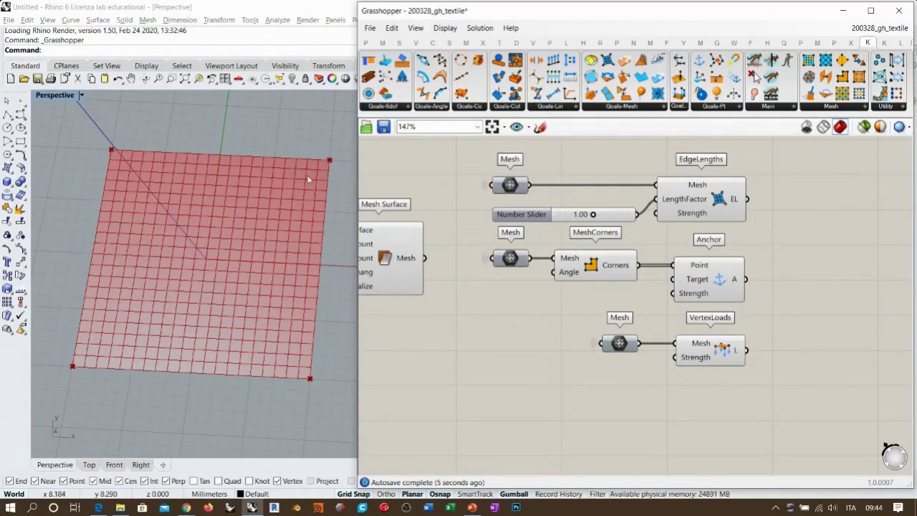
{"action": "left_click", "coordinate": [704, 200]}
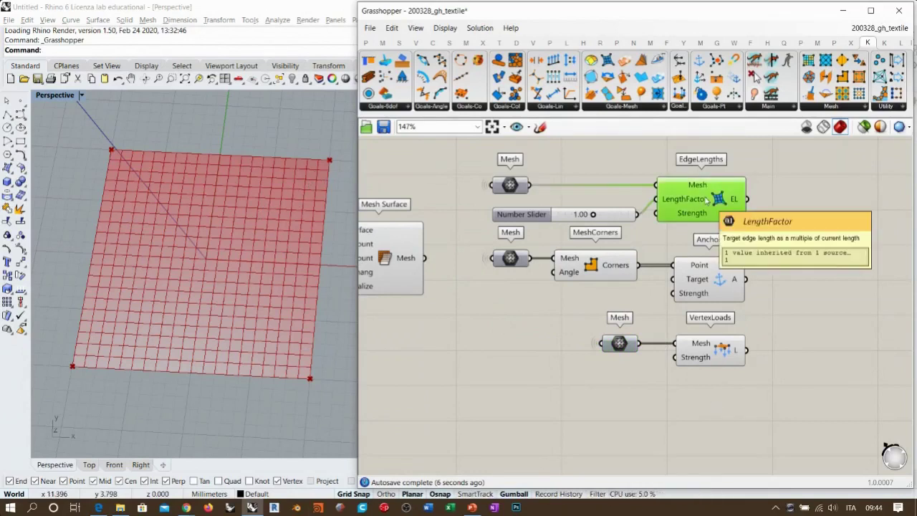
{"action": "left_click", "coordinate": [722, 282], "text": "shift"}
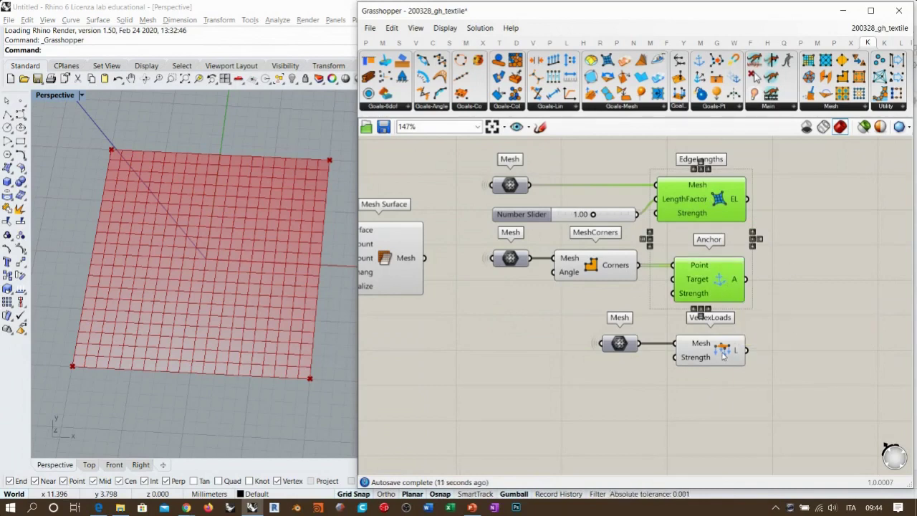
{"action": "left_click", "coordinate": [694, 367]}
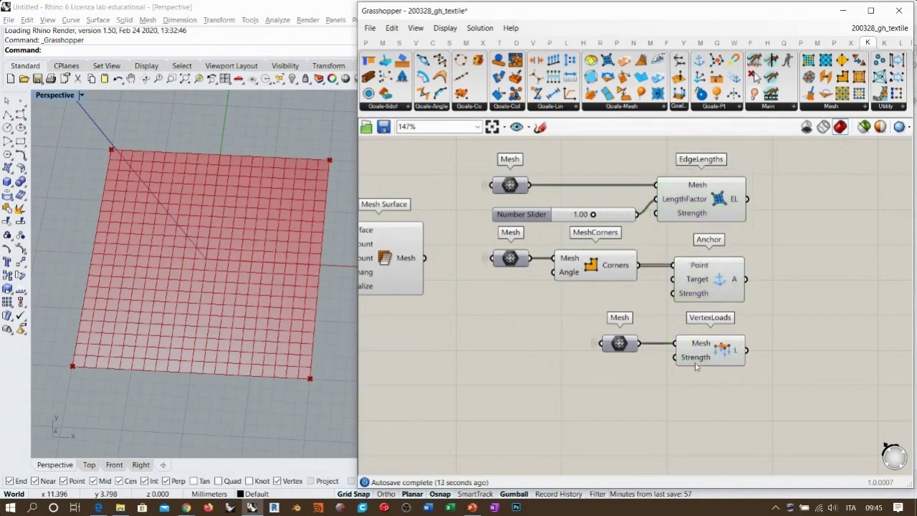
Step: Add a Kangaroo BouncySolver in the empty canvas area beyond the EdgeLengths, Anchor and VertexLoads goals
{"action": "mouse_move", "coordinate": [699, 359]}
{"action": "scroll", "coordinate": [519, 286], "scroll_direction": "down", "scroll_amount": 3}
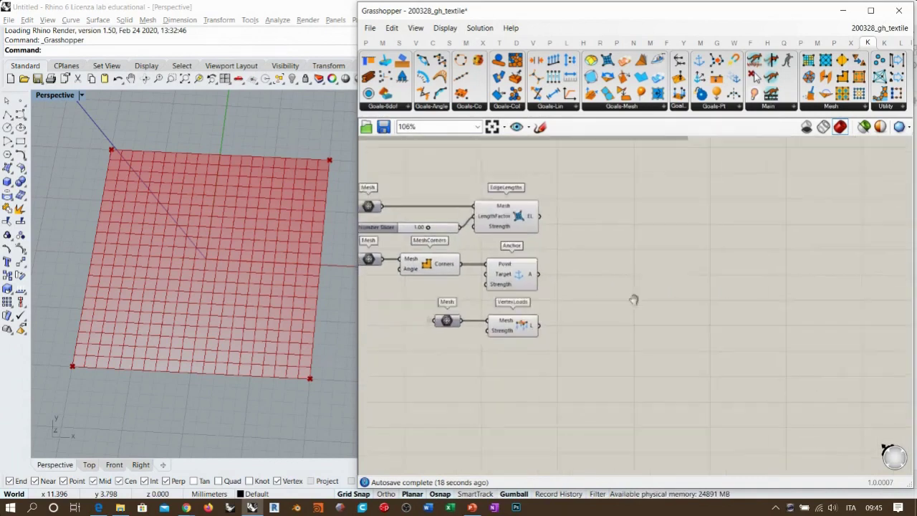
{"action": "scroll", "coordinate": [606, 259], "scroll_direction": "up", "scroll_amount": 1}
{"action": "scroll", "coordinate": [625, 235], "scroll_direction": "up", "scroll_amount": 1}
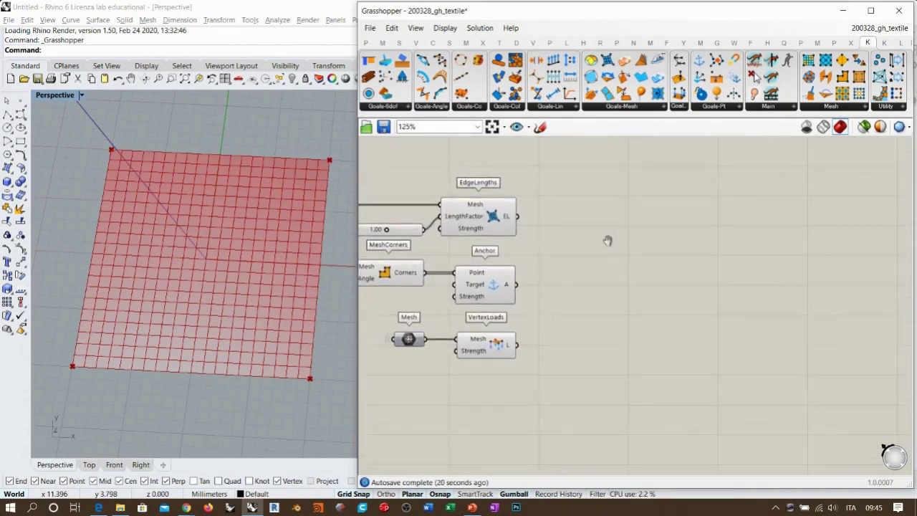
{"action": "left_click", "coordinate": [762, 108]}
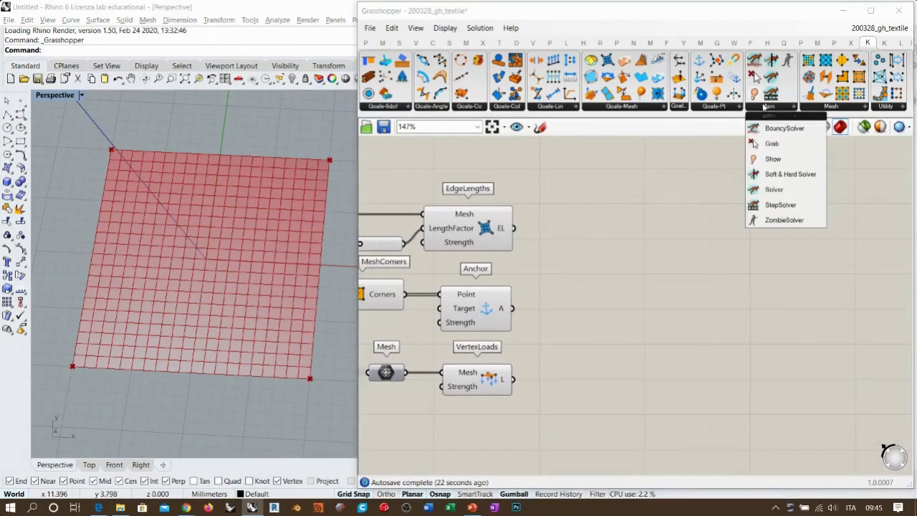
{"action": "left_click_drag", "start_coordinate": [772, 128], "coordinate": [707, 279]}
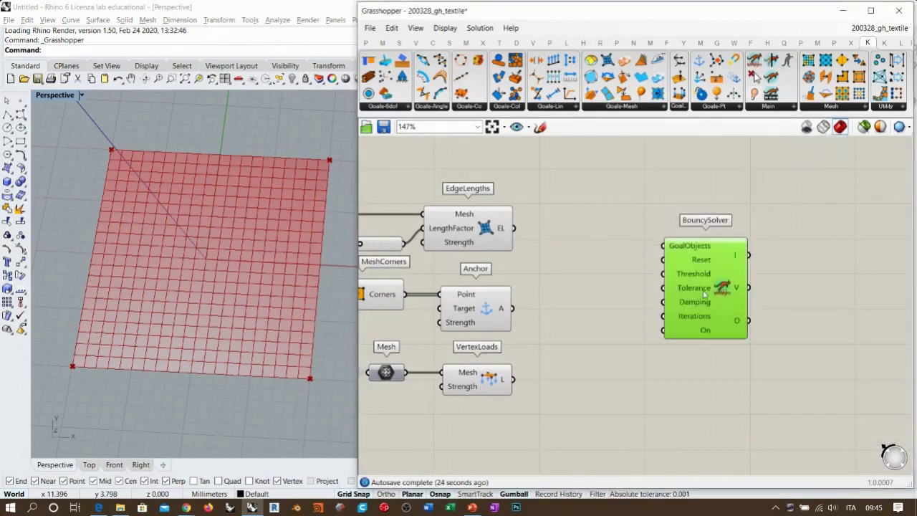
{"action": "left_click", "coordinate": [591, 270]}
{"action": "left_click_drag", "start_coordinate": [714, 312], "coordinate": [702, 355]}
{"action": "right_click_drag", "start_coordinate": [580, 309], "coordinate": [642, 265]}
{"action": "left_click", "coordinate": [657, 263]}
{"action": "left_click_drag", "start_coordinate": [586, 164], "coordinate": [543, 386]}
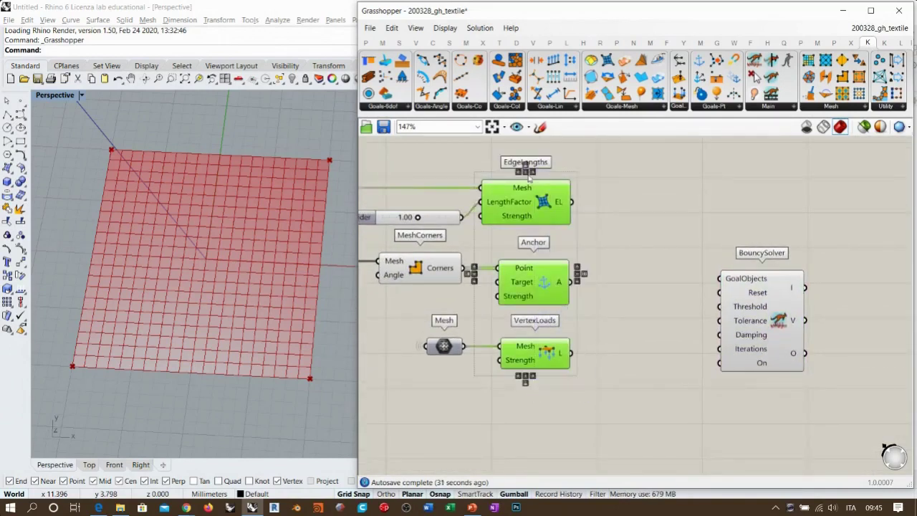
{"action": "left_click", "coordinate": [711, 248]}
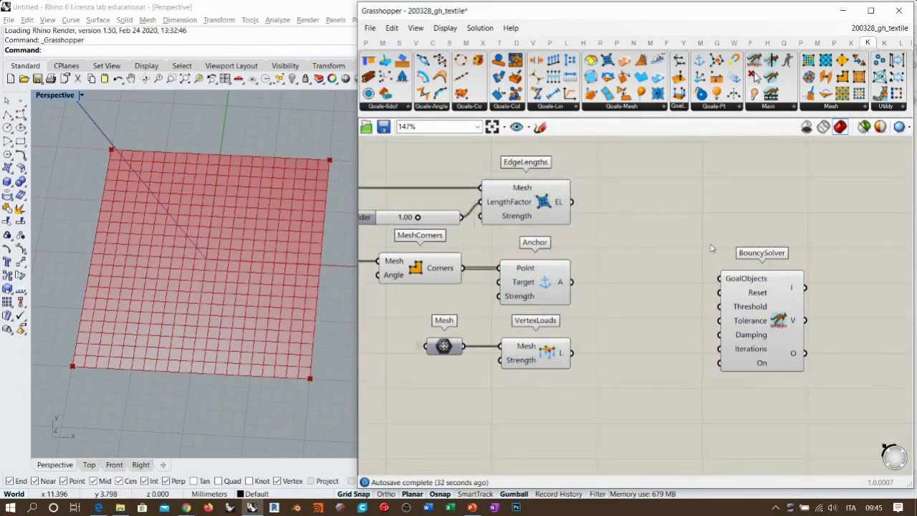
Step: Add a Boolean Toggle below BouncySolver's inputs and connect it to the solver's On input
{"action": "double_click", "coordinate": [654, 401]}
{"action": "type", "text": "togg"}
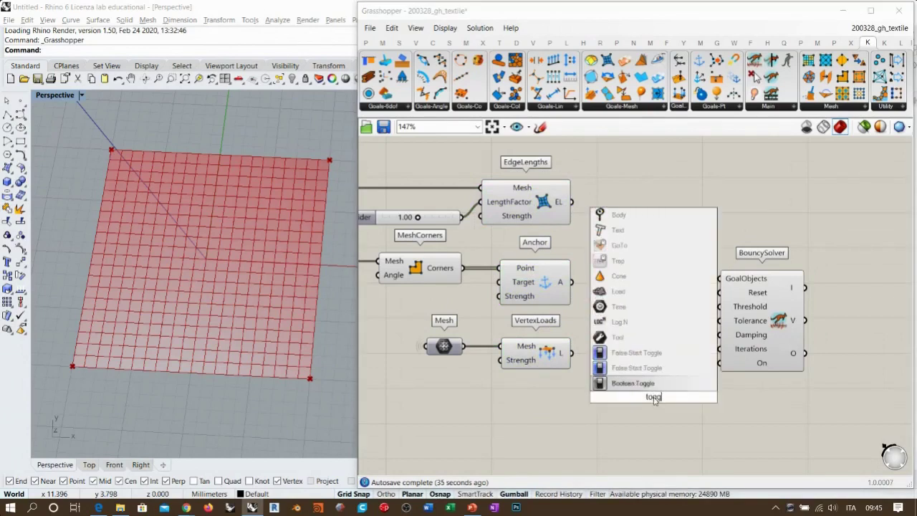
{"action": "left_click", "coordinate": [659, 385]}
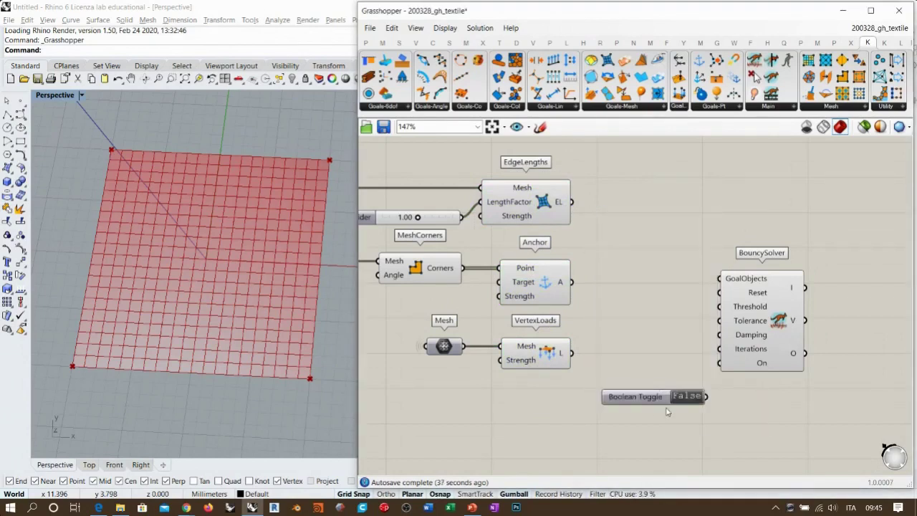
{"action": "scroll", "coordinate": [687, 395], "scroll_direction": "up", "scroll_amount": 2}
{"action": "mouse_move", "coordinate": [722, 357]}
{"action": "right_mouse_down"}
{"action": "mouse_move", "coordinate": [712, 317]}
{"action": "mouse_move", "coordinate": [693, 368]}
{"action": "right_mouse_up"}
{"action": "mouse_move", "coordinate": [692, 386]}
{"action": "left_mouse_down"}
{"action": "mouse_move", "coordinate": [706, 395]}
{"action": "mouse_move", "coordinate": [709, 340]}
{"action": "left_mouse_up"}
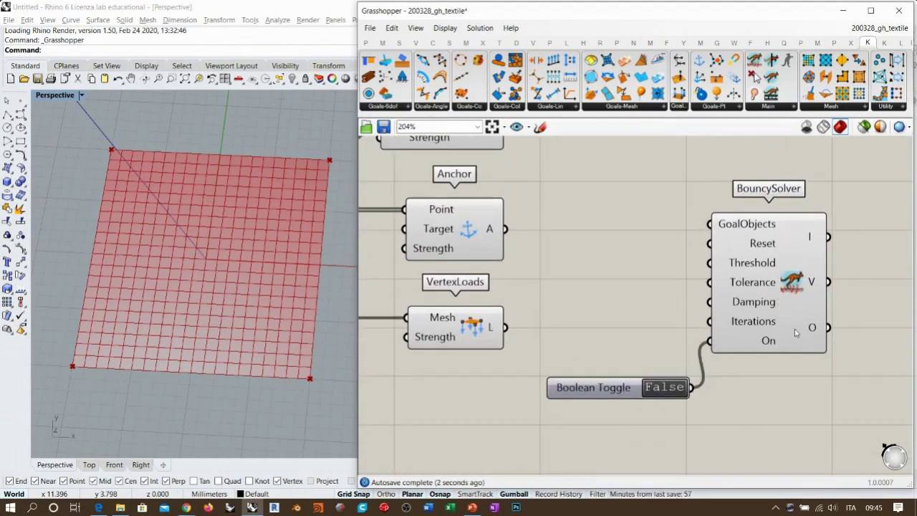
{"action": "left_click_drag", "start_coordinate": [609, 396], "coordinate": [606, 386]}
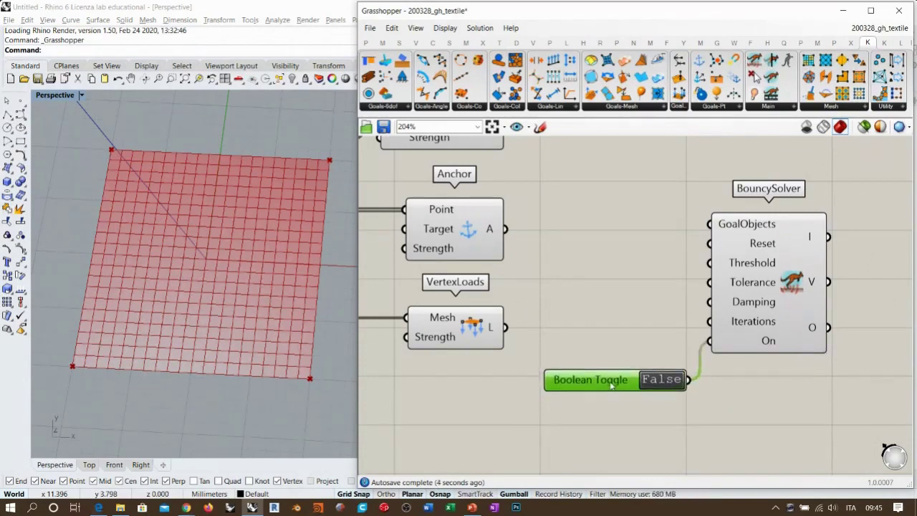
Step: Try the Boolean Toggle at True and back at False, lining BouncySolver's On input up with it
{"action": "left_click", "coordinate": [660, 418]}
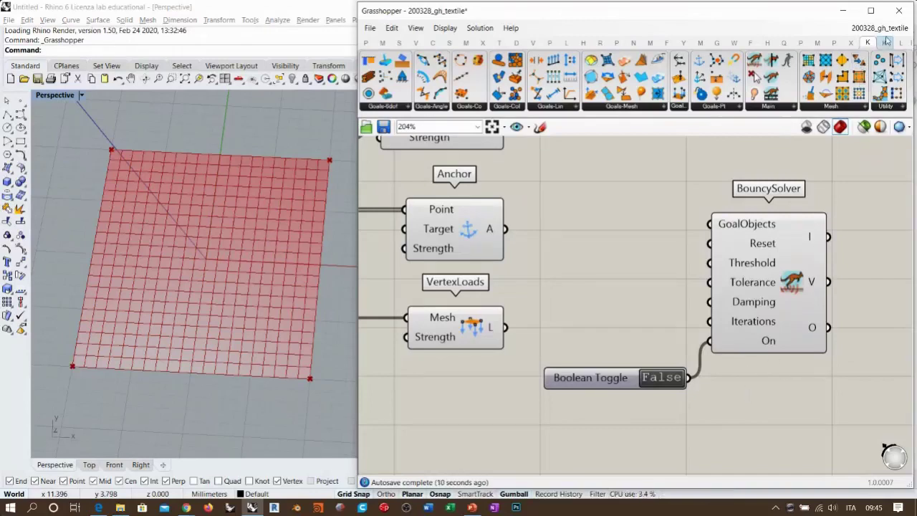
{"action": "double_click", "coordinate": [660, 377]}
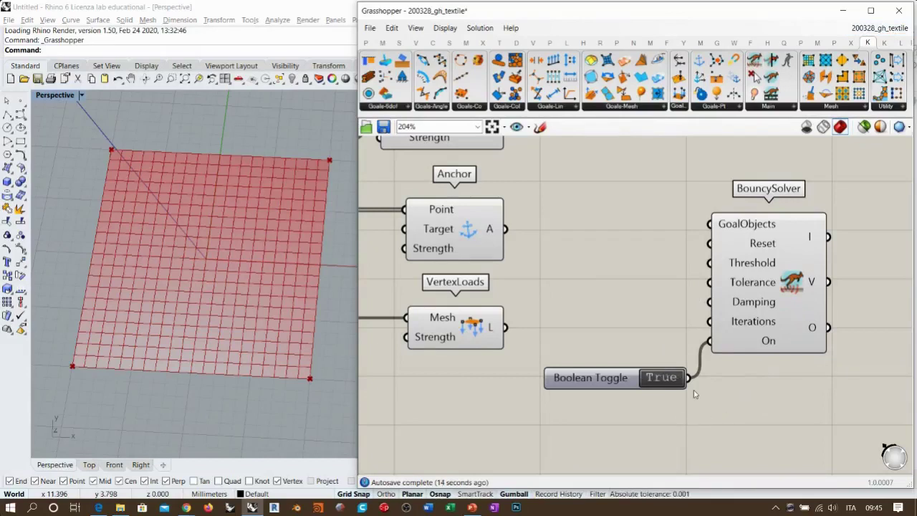
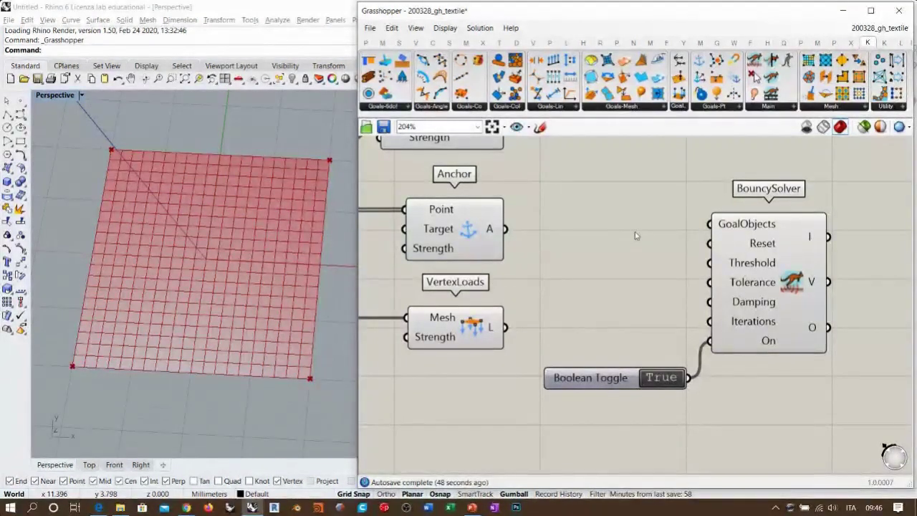
{"action": "left_click_drag", "start_coordinate": [781, 293], "coordinate": [791, 328]}
{"action": "left_click", "coordinate": [650, 293]}
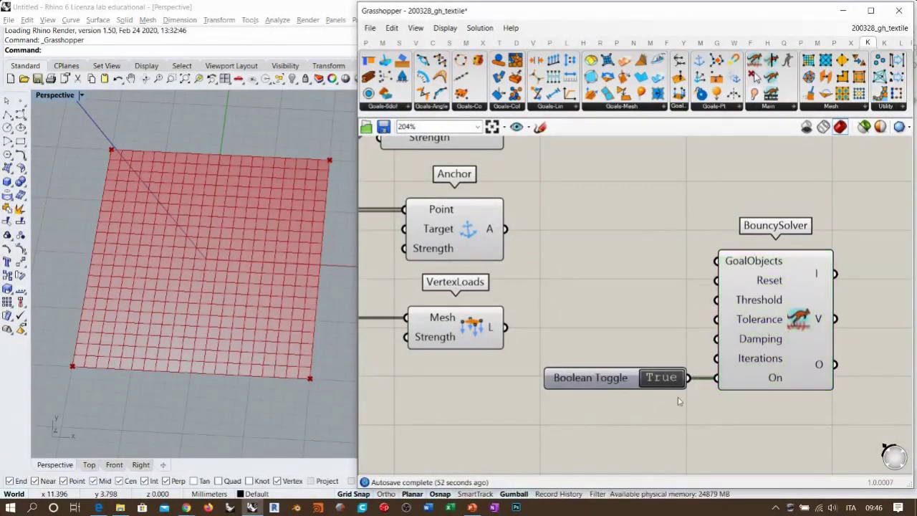
{"action": "left_click", "coordinate": [662, 380]}
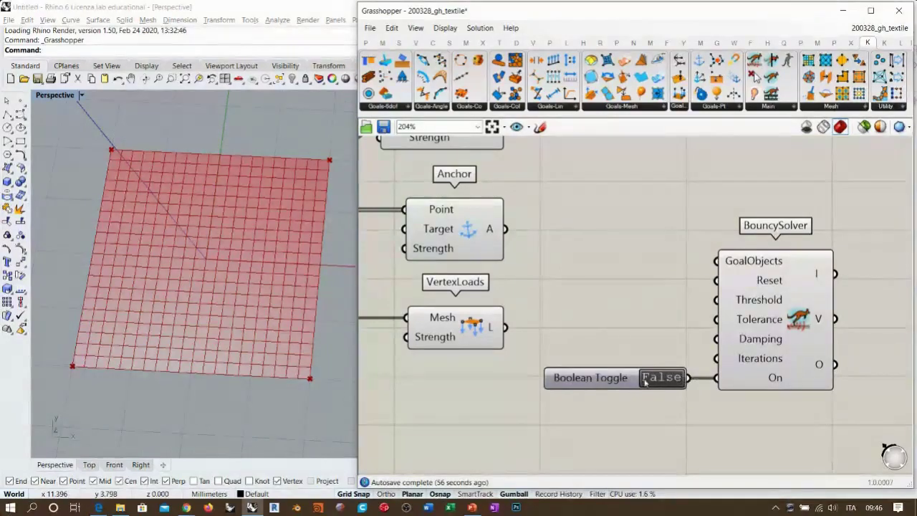
Step: Replace the Boolean Toggle with a False Start Toggle wired to BouncySolver's On input, and switch it to True
{"action": "right_click_drag", "start_coordinate": [659, 419], "coordinate": [637, 358]}
{"action": "double_click", "coordinate": [637, 351]}
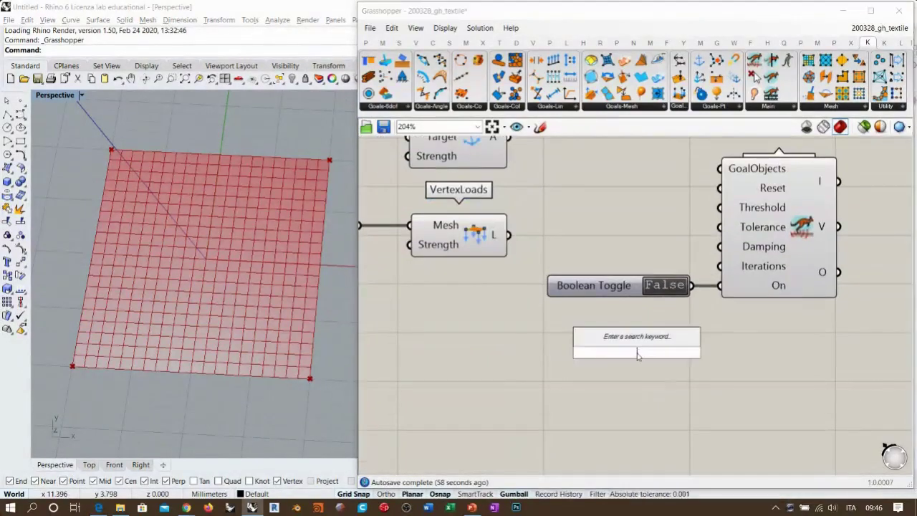
{"action": "type", "text": "t Toggle"}
{"action": "key", "text": "Return"}
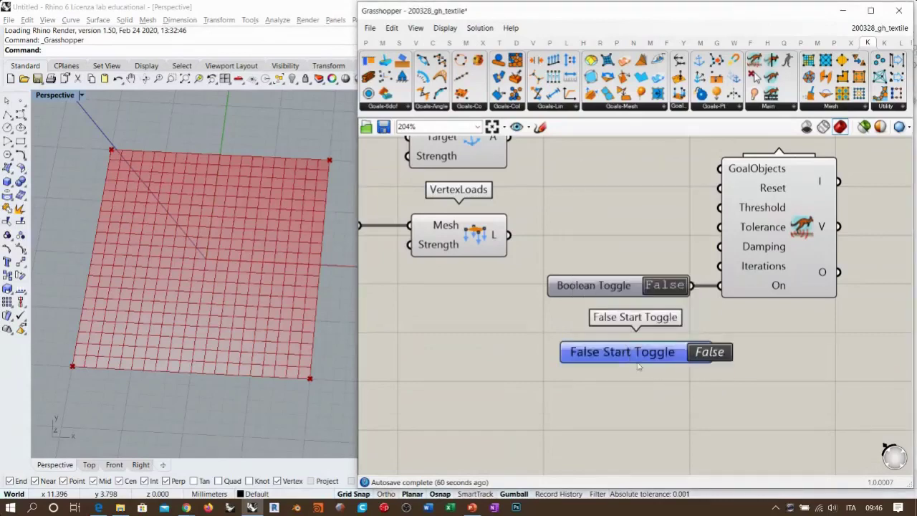
{"action": "left_click", "coordinate": [609, 286]}
{"action": "key", "text": "Delete"}
{"action": "left_click_drag", "start_coordinate": [629, 358], "coordinate": [616, 340]}
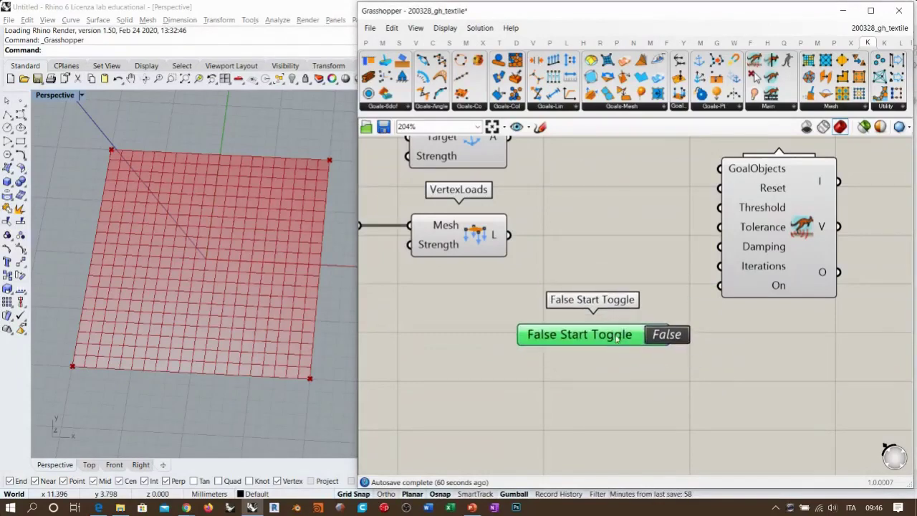
{"action": "left_click_drag", "start_coordinate": [686, 335], "coordinate": [720, 285]}
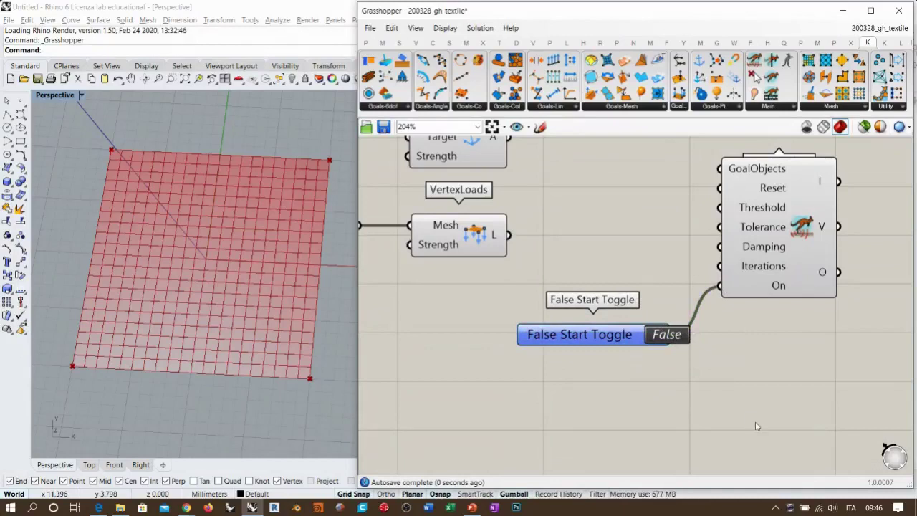
{"action": "double_click", "coordinate": [660, 338]}
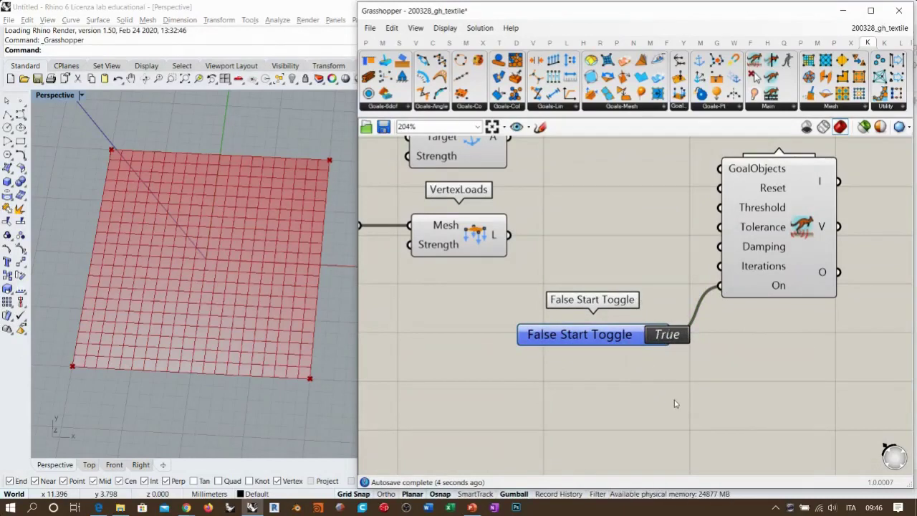
Step: Make a trial copy of the False Start Toggle below the original and delete that copy
{"action": "left_click_drag", "start_coordinate": [604, 343], "coordinate": [610, 384]}
{"action": "key", "text": "ctrl+v"}
{"action": "left_click", "coordinate": [734, 360]}
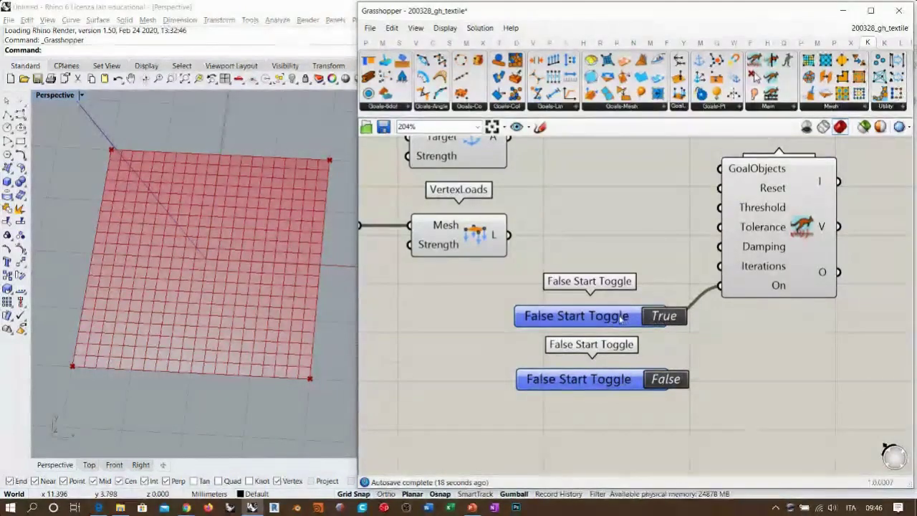
{"action": "left_click", "coordinate": [666, 316]}
{"action": "left_click_drag", "start_coordinate": [675, 428], "coordinate": [566, 347]}
{"action": "key", "text": "Delete"}
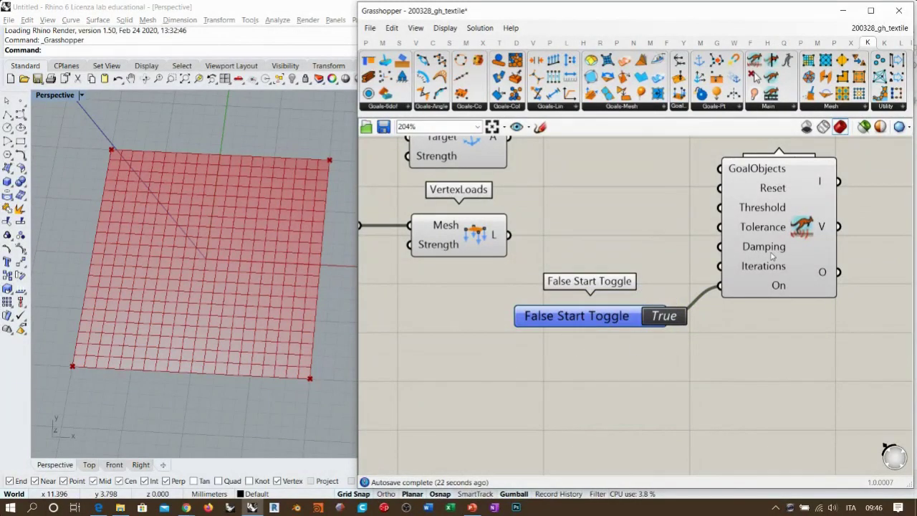
Step: Line BouncySolver up with its toggle and add a Button, aligned above the toggle, feeding the solver's Reset input
{"action": "left_click_drag", "start_coordinate": [772, 256], "coordinate": [771, 287]}
{"action": "left_click", "coordinate": [695, 379]}
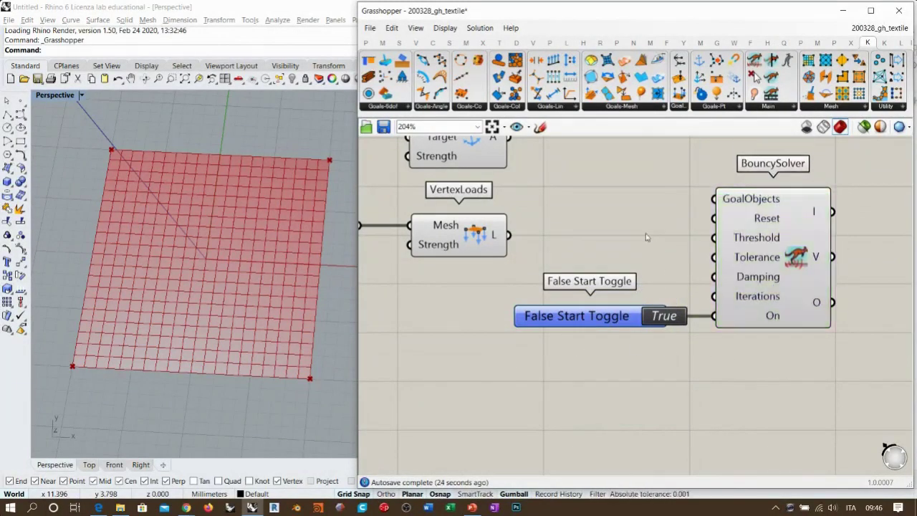
{"action": "right_click_drag", "start_coordinate": [851, 263], "coordinate": [864, 325]}
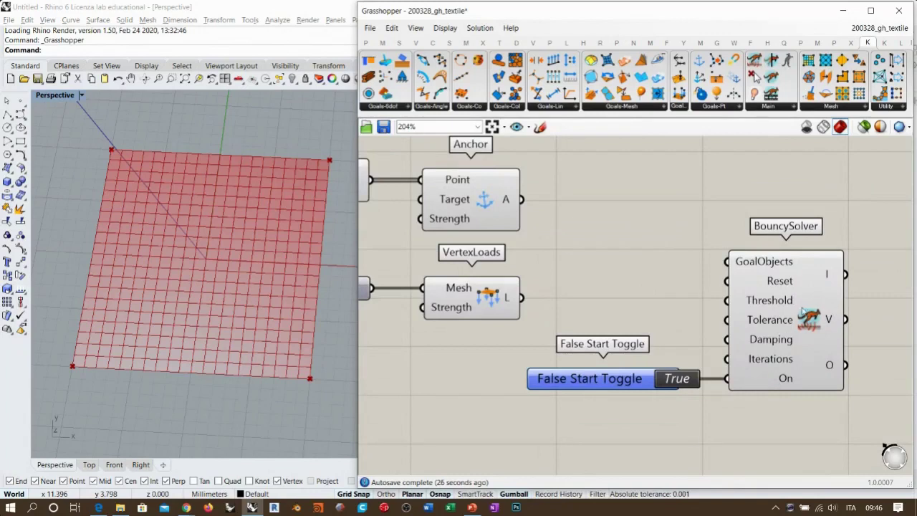
{"action": "double_click", "coordinate": [638, 301]}
{"action": "type", "text": "button"}
{"action": "key", "text": "Return"}
{"action": "left_click_drag", "start_coordinate": [622, 305], "coordinate": [627, 352]}
{"action": "left_click_drag", "start_coordinate": [679, 285], "coordinate": [623, 376]}
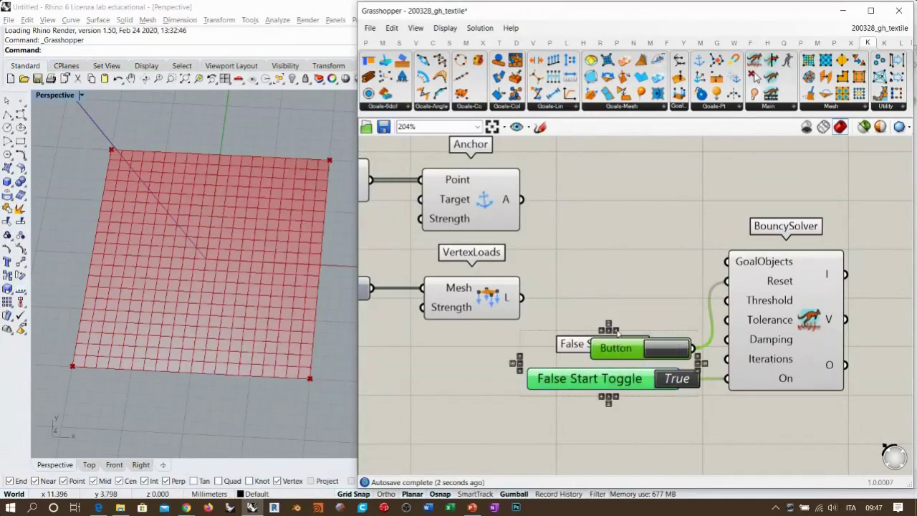
{"action": "left_click", "coordinate": [616, 331]}
{"action": "left_click", "coordinate": [636, 276]}
Step: Switch the False Start Toggle on BouncySolver's On input to False
{"action": "right_click_drag", "start_coordinate": [588, 208], "coordinate": [586, 285]}
{"action": "scroll", "coordinate": [528, 179], "scroll_direction": "down", "scroll_amount": 1}
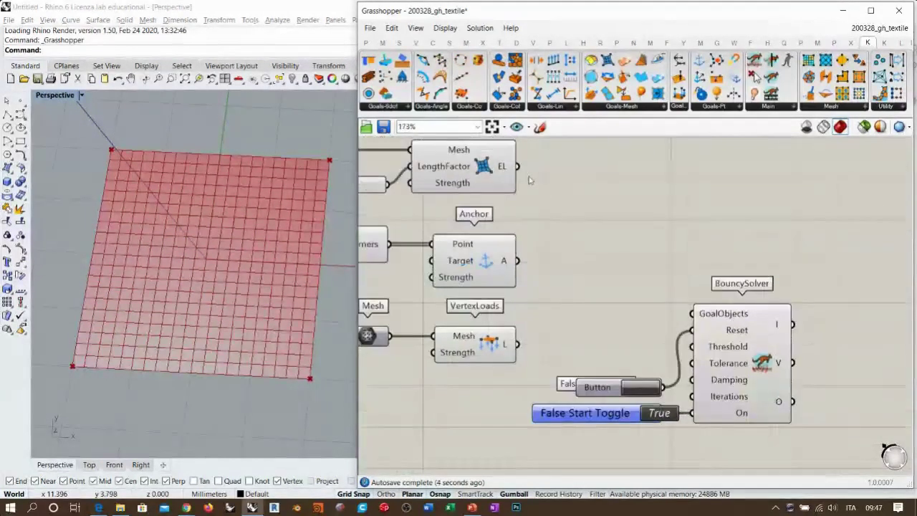
{"action": "double_click", "coordinate": [660, 413]}
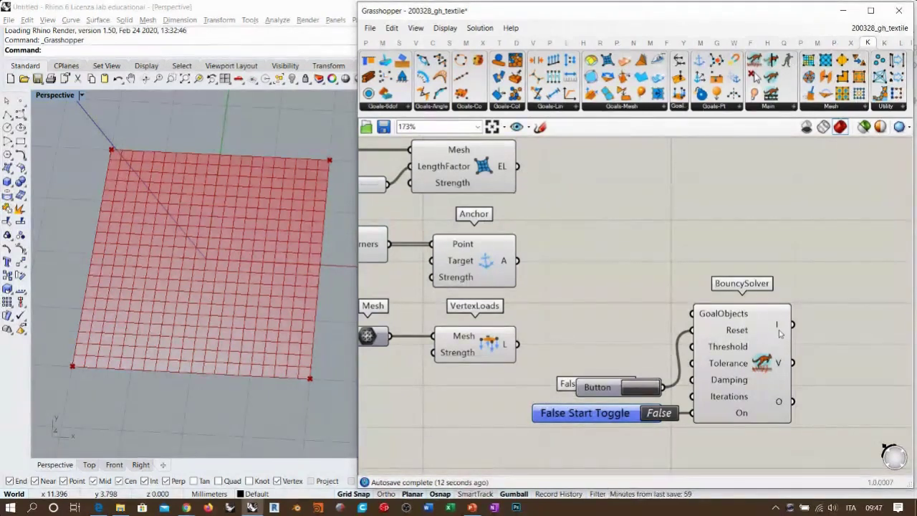
{"action": "left_click", "coordinate": [761, 360]}
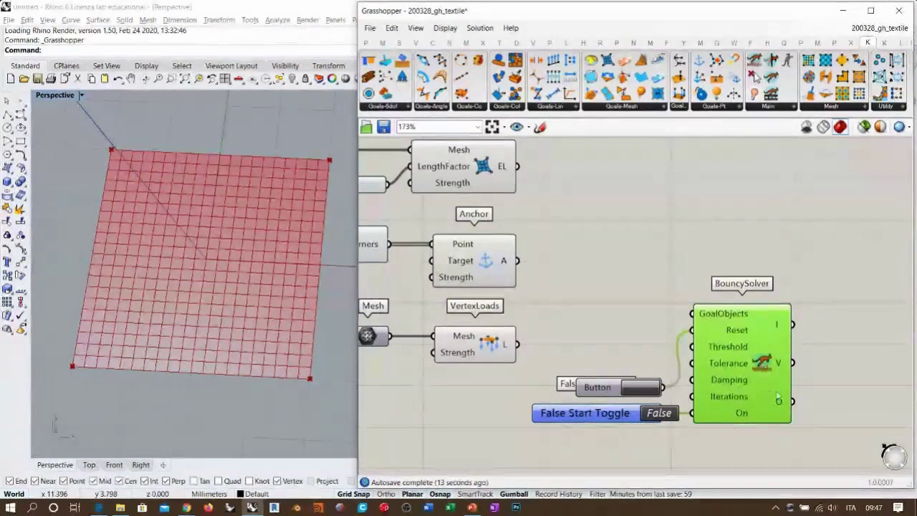
{"action": "left_click", "coordinate": [813, 262]}
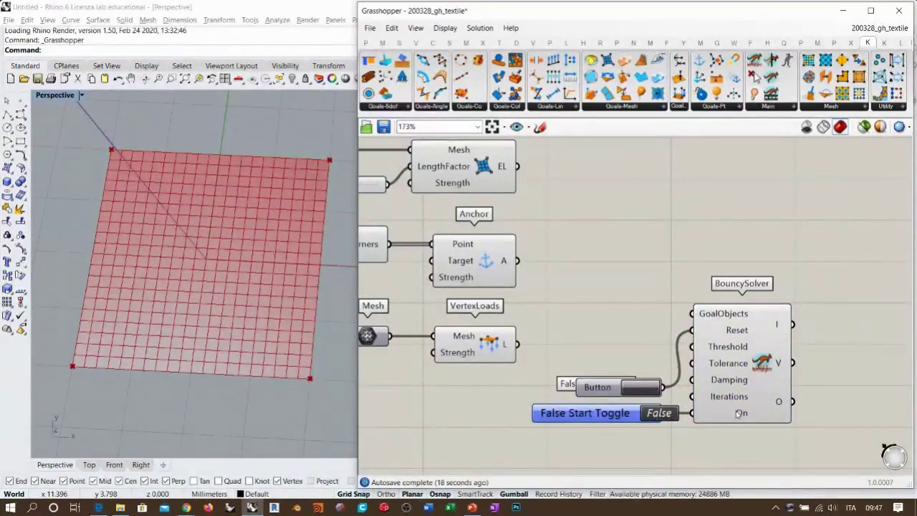
Step: Connect the EdgeLengths, Anchor and VertexLoads outputs together into BouncySolver's GoalObjects input
{"action": "left_click_drag", "start_coordinate": [522, 166], "coordinate": [692, 313]}
{"action": "left_click_drag", "start_coordinate": [517, 262], "coordinate": [694, 314], "text": "shift"}
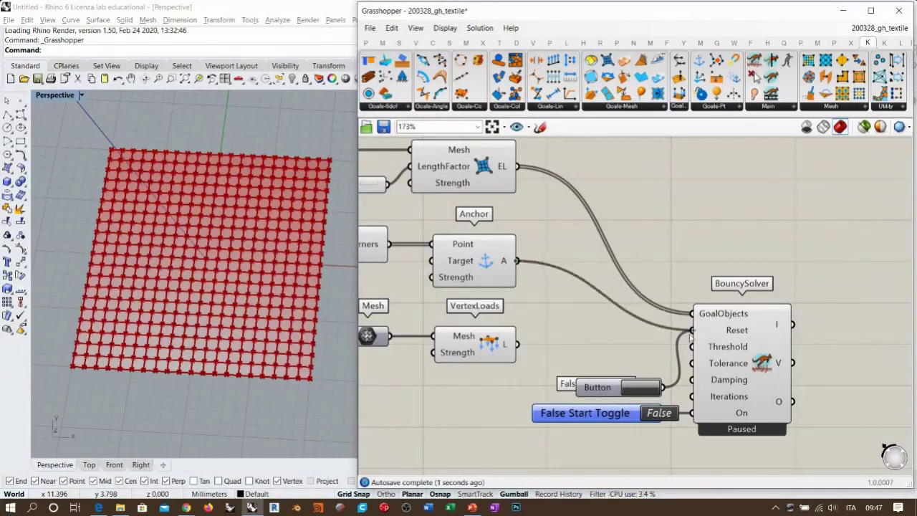
{"action": "key", "text": "ctrl+z"}
{"action": "left_click_drag", "start_coordinate": [517, 261], "coordinate": [692, 313], "text": "shift"}
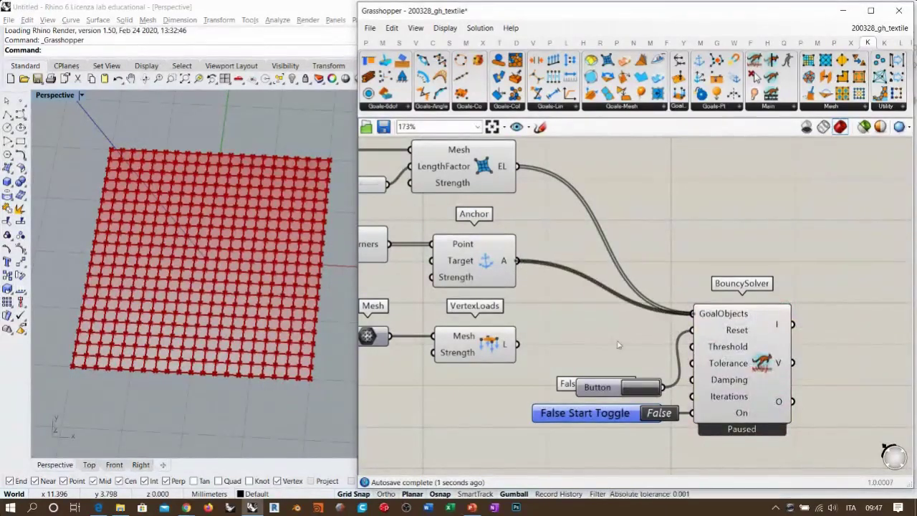
{"action": "left_click_drag", "start_coordinate": [517, 344], "coordinate": [692, 313], "text": "shift"}
{"action": "scroll", "coordinate": [589, 254], "scroll_direction": "down", "scroll_amount": 4}
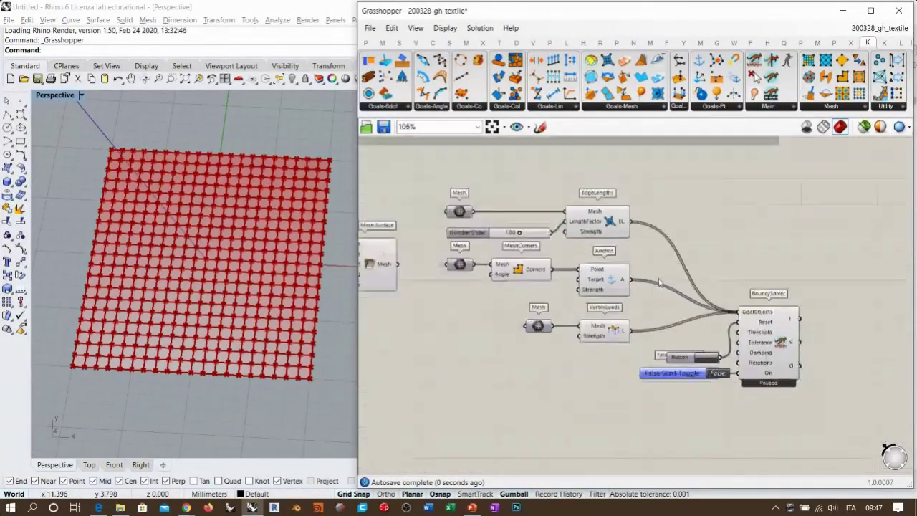
Step: Turn off the preview of the mesh surface, goal and input components feeding BouncySolver
{"action": "right_click_drag", "start_coordinate": [268, 301], "coordinate": [322, 334]}
{"action": "right_click_drag", "start_coordinate": [487, 290], "coordinate": [600, 315]}
{"action": "scroll", "coordinate": [599, 315], "scroll_direction": "down", "scroll_amount": 2}
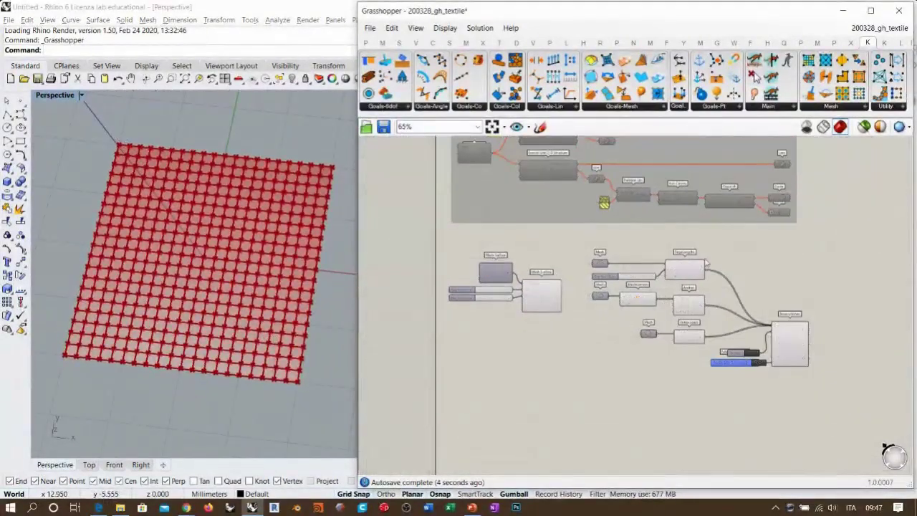
{"action": "left_click_drag", "start_coordinate": [728, 240], "coordinate": [426, 376]}
{"action": "right_click_drag", "start_coordinate": [727, 308], "coordinate": [684, 300]}
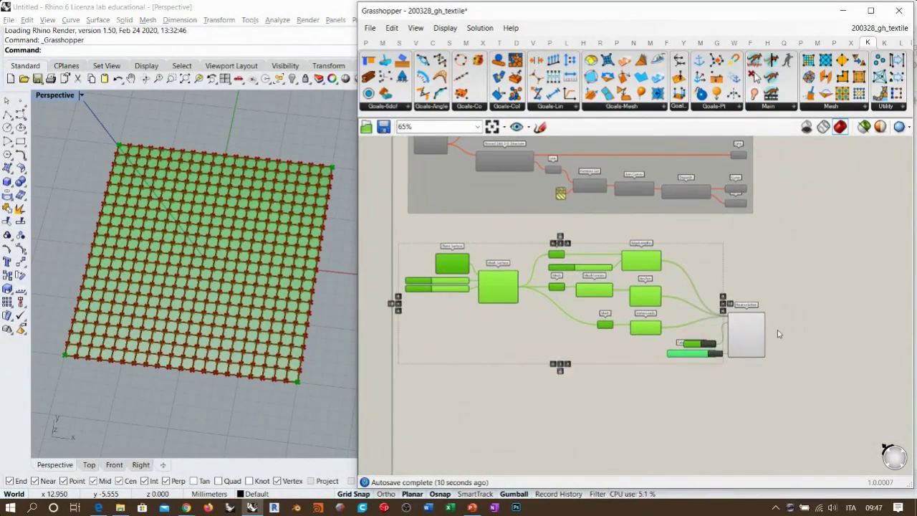
{"action": "middle_click", "coordinate": [549, 313]}
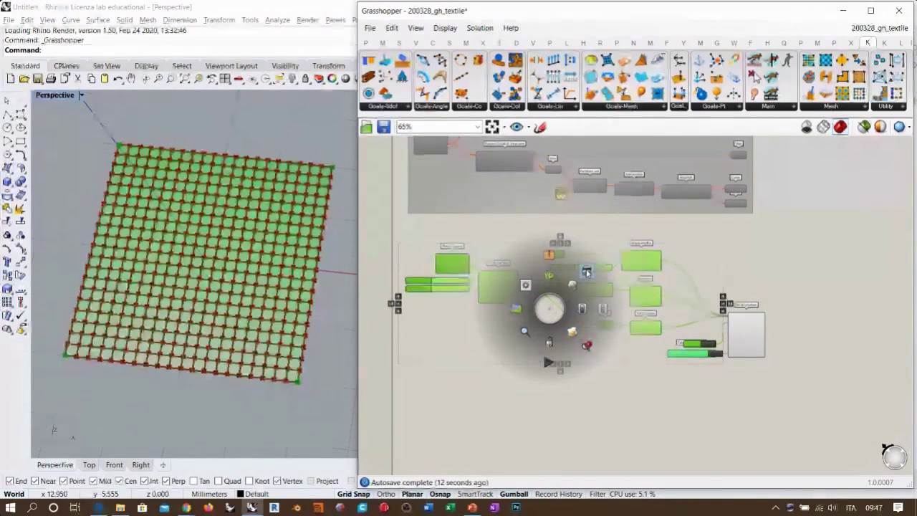
{"action": "left_click", "coordinate": [586, 273]}
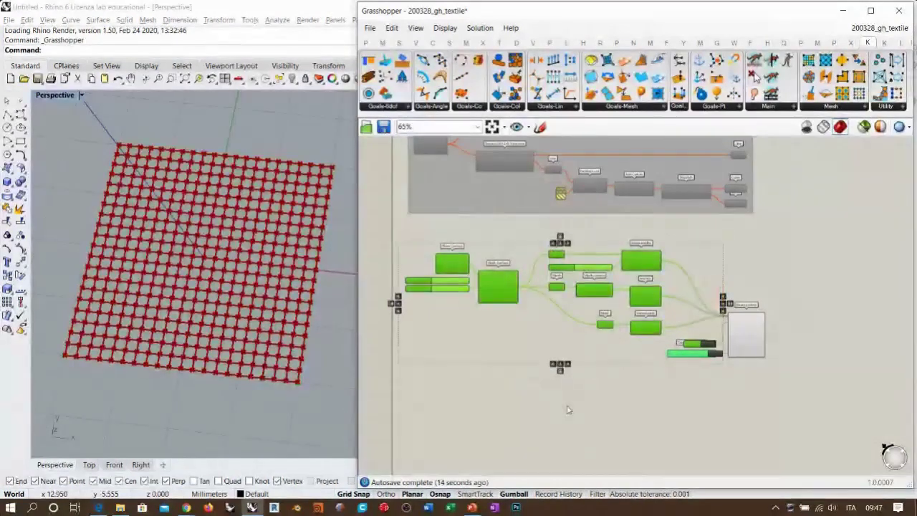
Step: Start the simulation by switching the False Start Toggle on BouncySolver's On input to True, and inspect the hanging mesh
{"action": "scroll", "coordinate": [636, 349], "scroll_direction": "up", "scroll_amount": 5}
{"action": "right_click_drag", "start_coordinate": [208, 311], "coordinate": [181, 315]}
{"action": "mouse_move", "coordinate": [226, 273]}
{"action": "right_mouse_down"}
{"action": "mouse_move", "coordinate": [223, 283]}
{"action": "mouse_move", "coordinate": [230, 276]}
{"action": "right_mouse_up"}
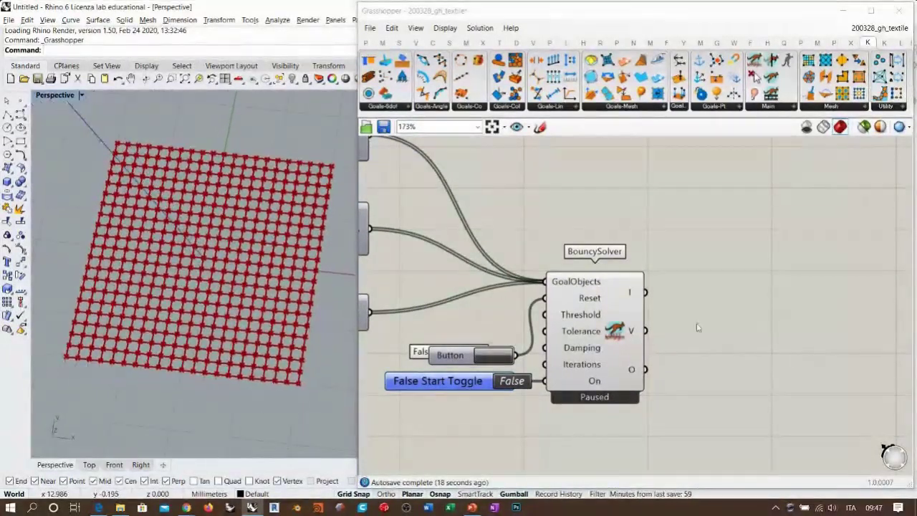
{"action": "right_click_drag", "start_coordinate": [651, 322], "coordinate": [729, 274]}
{"action": "right_click_drag", "start_coordinate": [569, 379], "coordinate": [694, 386]}
{"action": "scroll", "coordinate": [711, 380], "scroll_direction": "down", "scroll_amount": 2}
{"action": "scroll", "coordinate": [714, 356], "scroll_direction": "up", "scroll_amount": 2}
{"action": "double_click", "coordinate": [715, 353]}
{"action": "right_click_drag", "start_coordinate": [227, 338], "coordinate": [211, 308]}
{"action": "scroll", "coordinate": [207, 246], "scroll_direction": "down", "scroll_amount": 7}
{"action": "scroll", "coordinate": [203, 280], "scroll_direction": "up", "scroll_amount": 5}
{"action": "right_click_drag", "start_coordinate": [430, 341], "coordinate": [599, 290]}
{"action": "scroll", "coordinate": [599, 290], "scroll_direction": "down", "scroll_amount": 1}
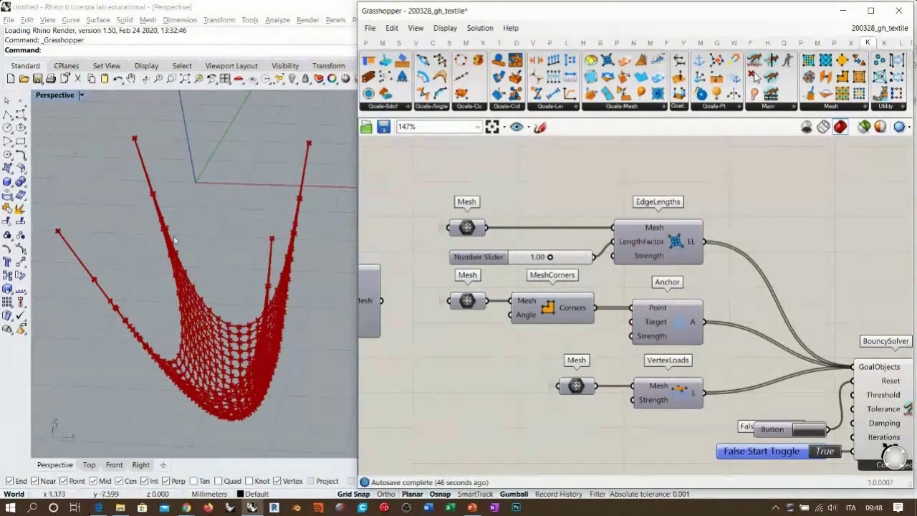
{"action": "right_click_drag", "start_coordinate": [250, 367], "coordinate": [262, 311]}
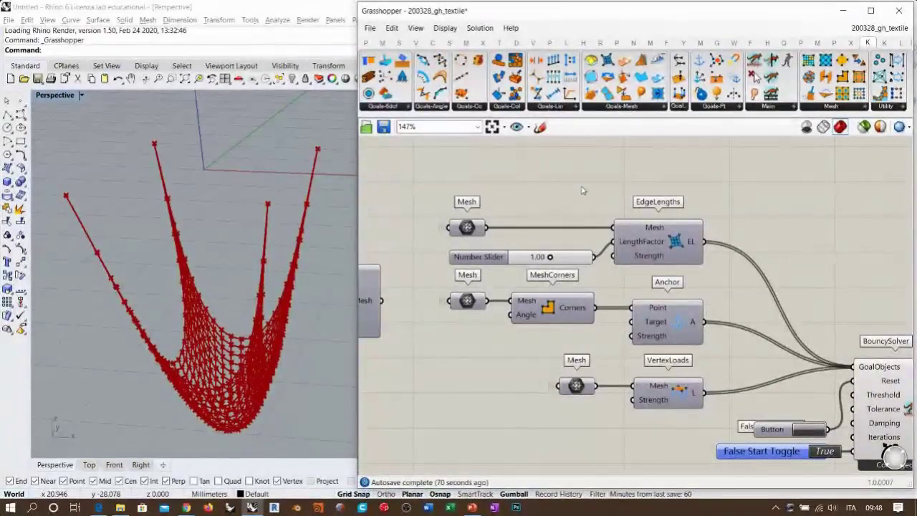
Step: Try a LengthFactor of 0.00 on EdgeLengths and inspect the hanging mesh's shape
{"action": "right_click_drag", "start_coordinate": [554, 221], "coordinate": [615, 198]}
{"action": "scroll", "coordinate": [616, 199], "scroll_direction": "up", "scroll_amount": 3}
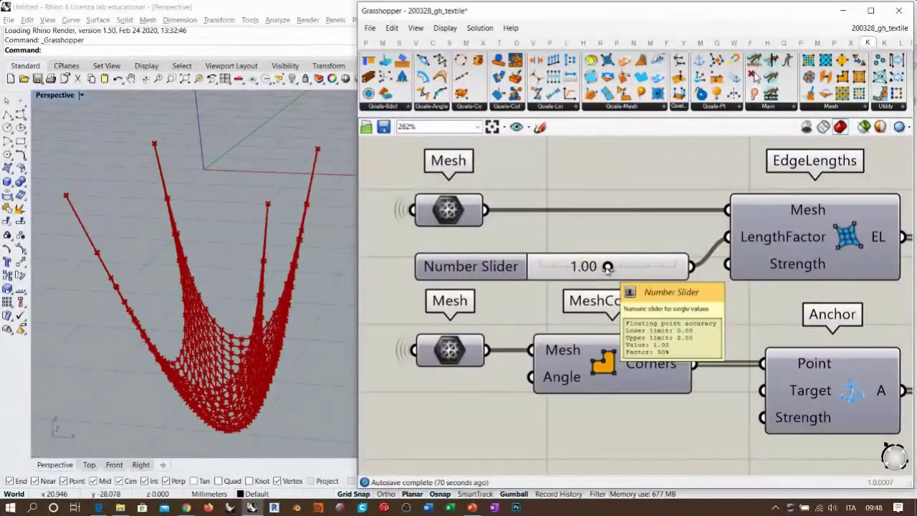
{"action": "left_click_drag", "start_coordinate": [605, 267], "coordinate": [538, 266]}
{"action": "right_click_drag", "start_coordinate": [294, 237], "coordinate": [279, 197]}
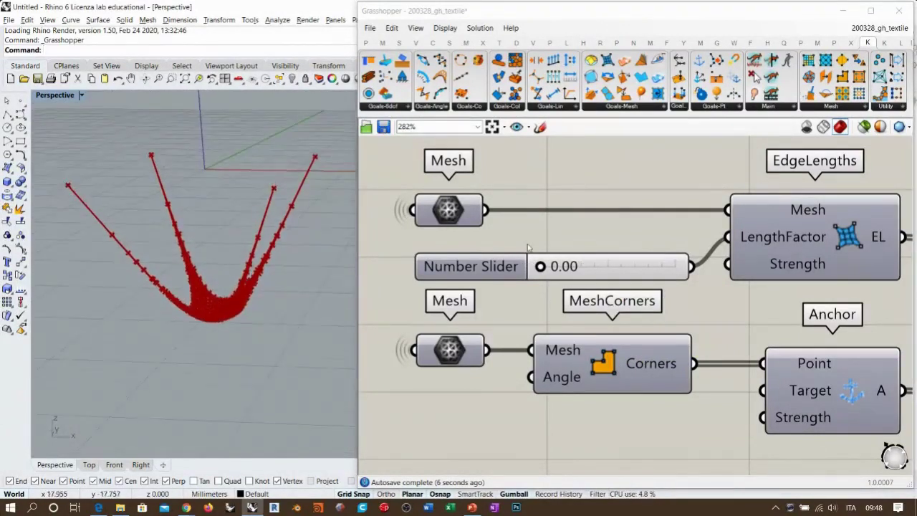
{"action": "left_click", "coordinate": [634, 239]}
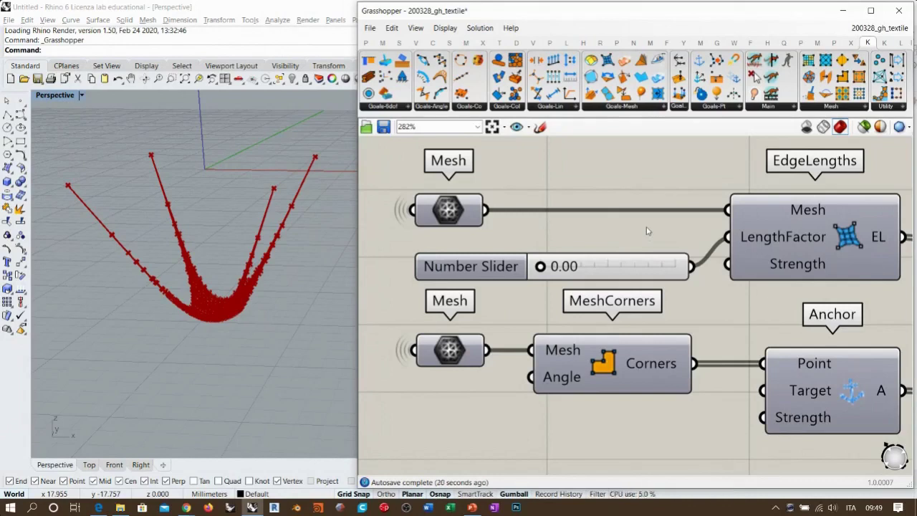
Step: Set the EdgeLengths LengthFactor slider to 1.00
{"action": "double_click", "coordinate": [604, 274]}
{"action": "type", "text": "1"}
{"action": "key", "text": "Return"}
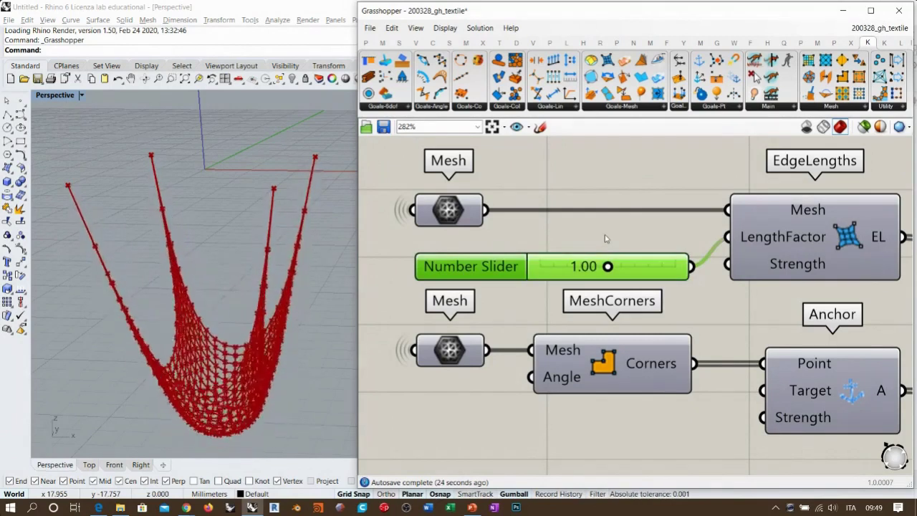
{"action": "left_click", "coordinate": [604, 239]}
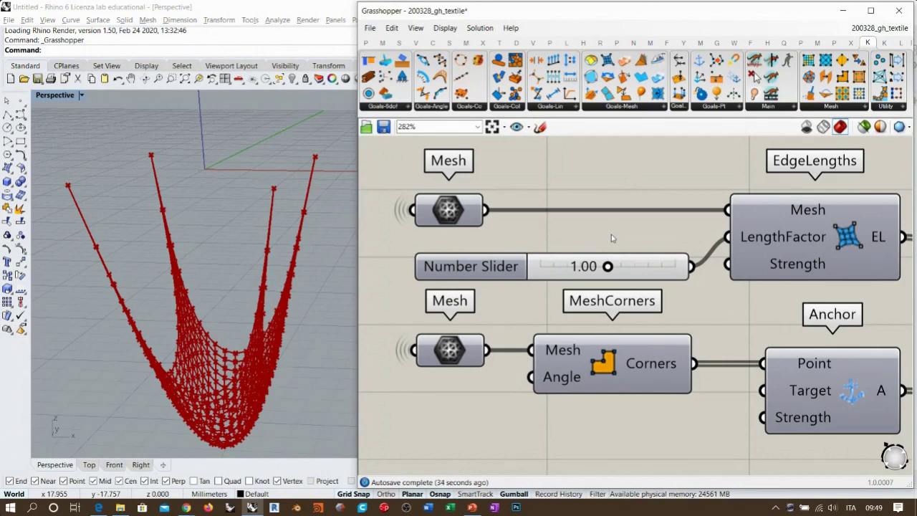
Step: Move EdgeLengths with its Mesh parameter and slider upward to make room above the MeshCorners and Anchor components
{"action": "scroll", "coordinate": [623, 238], "scroll_direction": "down", "scroll_amount": 3}
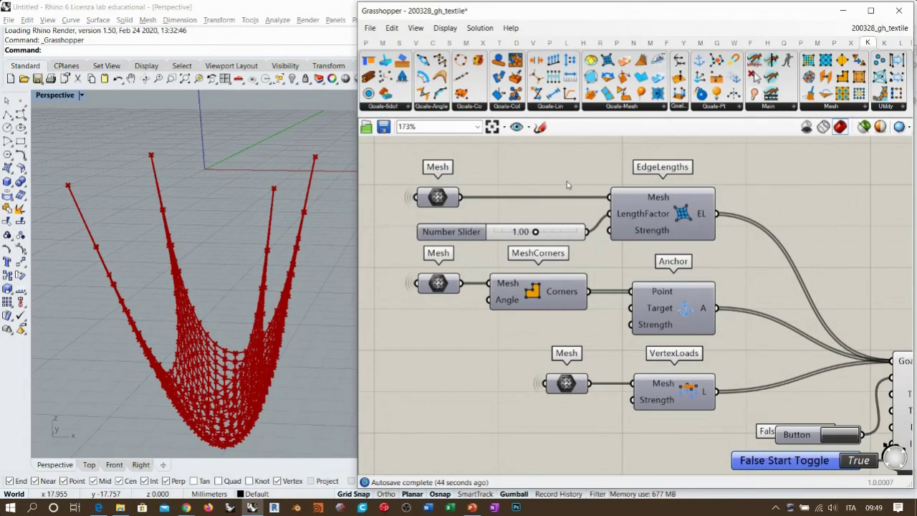
{"action": "left_click_drag", "start_coordinate": [715, 173], "coordinate": [398, 248]}
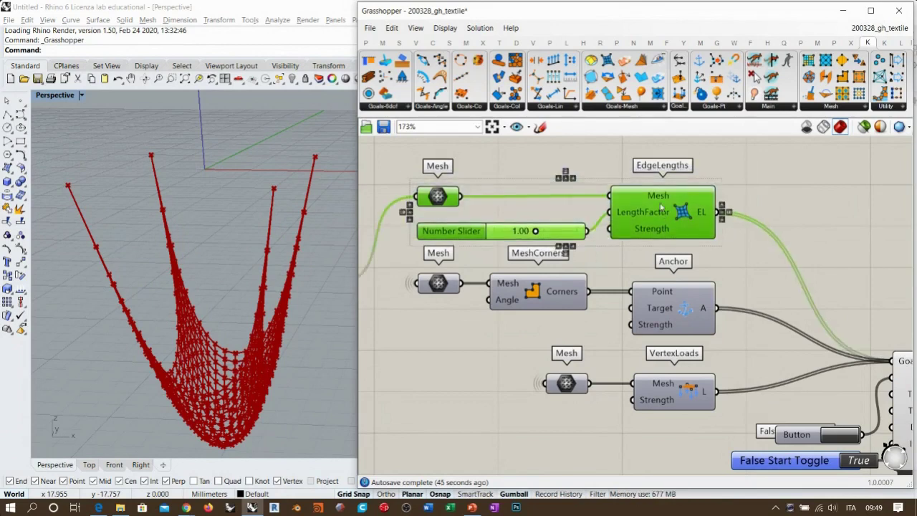
{"action": "left_click_drag", "start_coordinate": [640, 234], "coordinate": [639, 200]}
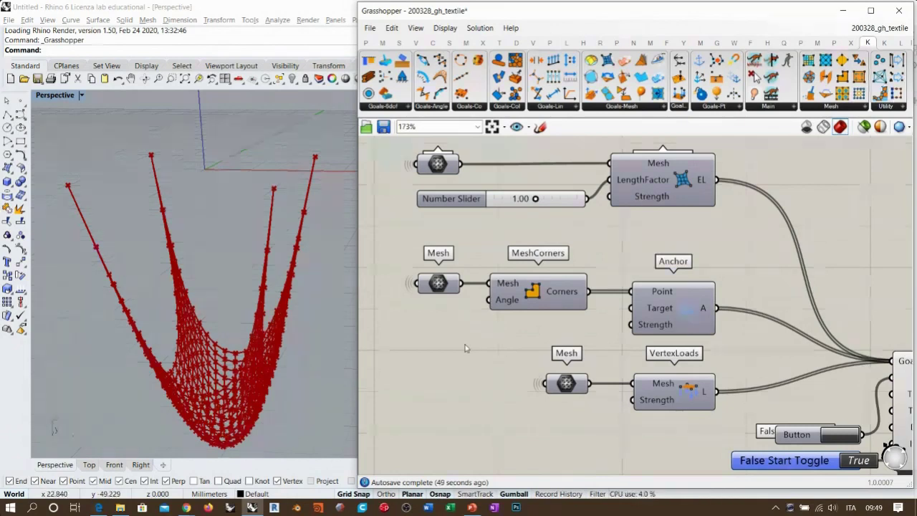
{"action": "right_click_drag", "start_coordinate": [476, 327], "coordinate": [476, 350]}
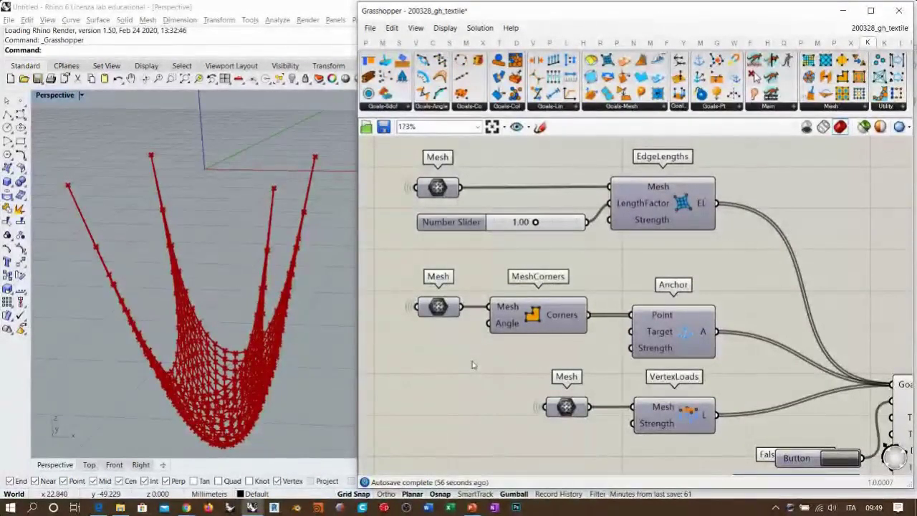
{"action": "left_click", "coordinate": [438, 187]}
{"action": "left_click", "coordinate": [517, 167]}
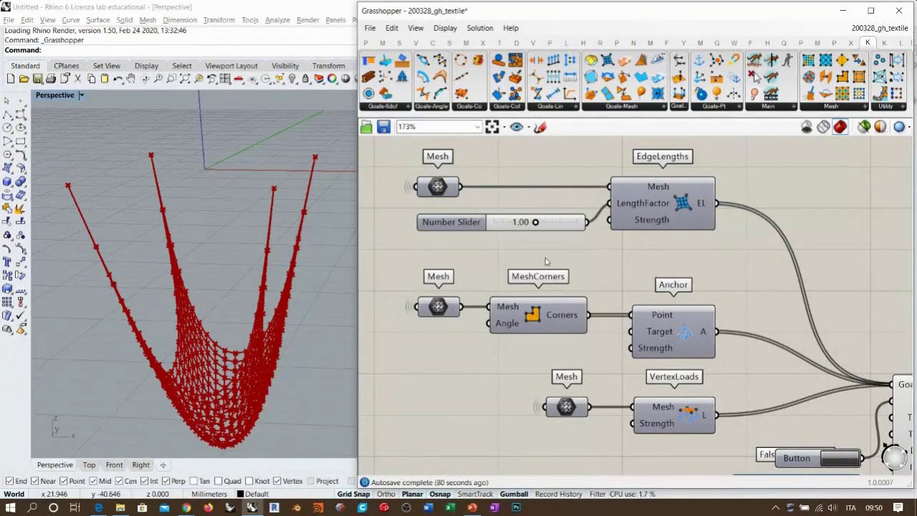
Step: Add a 100000 Number Slider under the LengthFactor slider, connect it to the Strength input of EdgeLengths, and inspect the stiffened mesh
{"action": "mouse_move", "coordinate": [640, 222]}
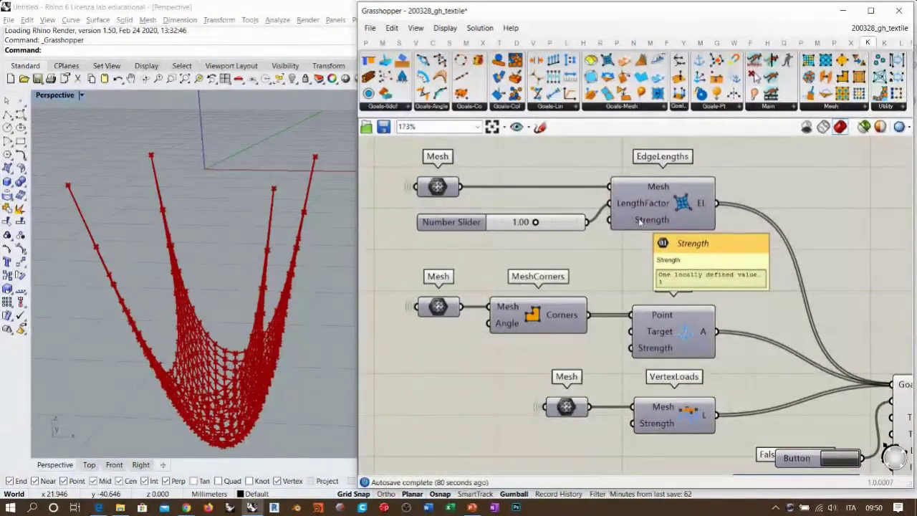
{"action": "double_click", "coordinate": [523, 247]}
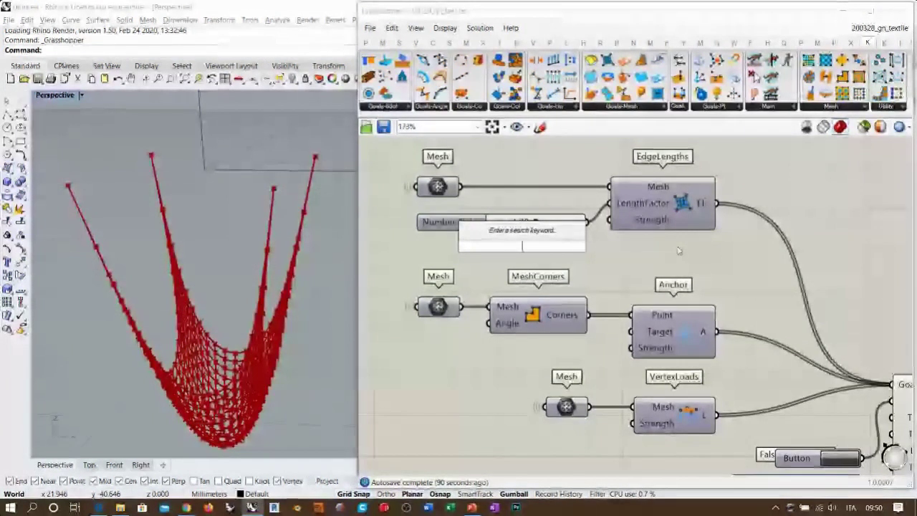
{"action": "type", "text": "100000"}
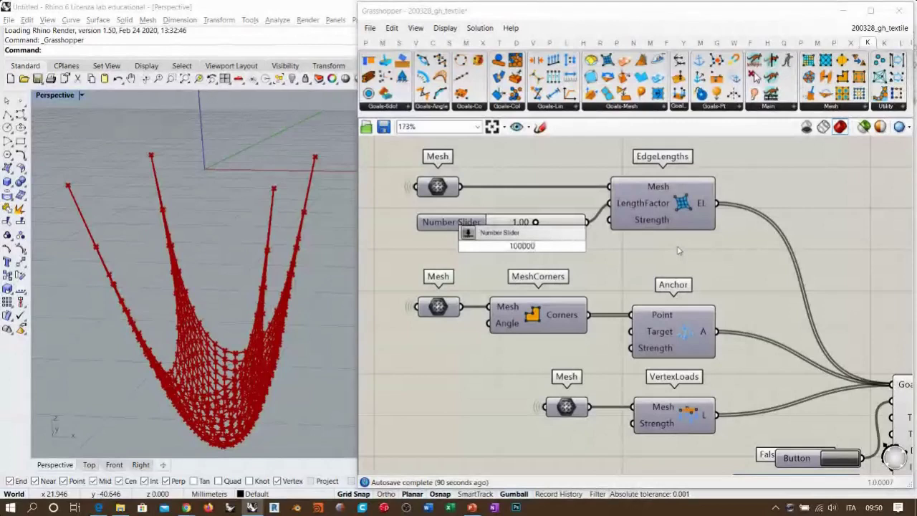
{"action": "key", "text": "Return"}
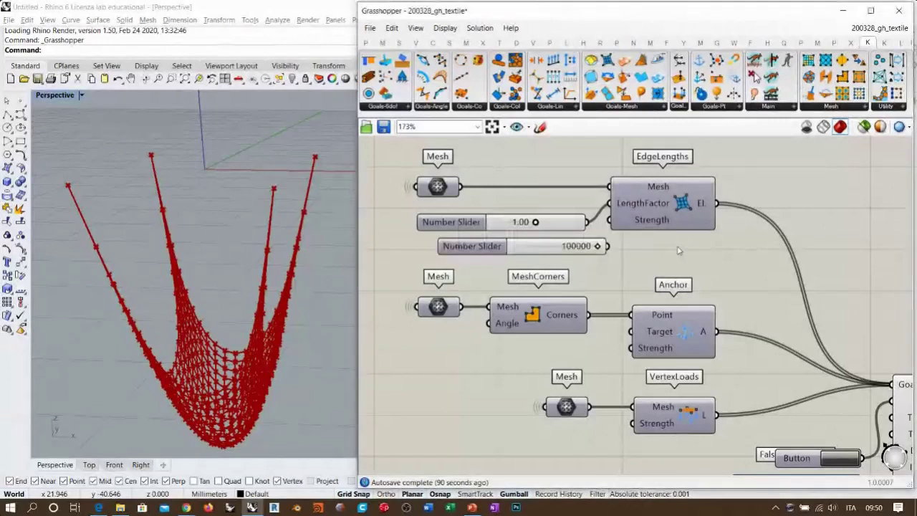
{"action": "left_click_drag", "start_coordinate": [574, 247], "coordinate": [610, 220]}
{"action": "left_click", "coordinate": [636, 244]}
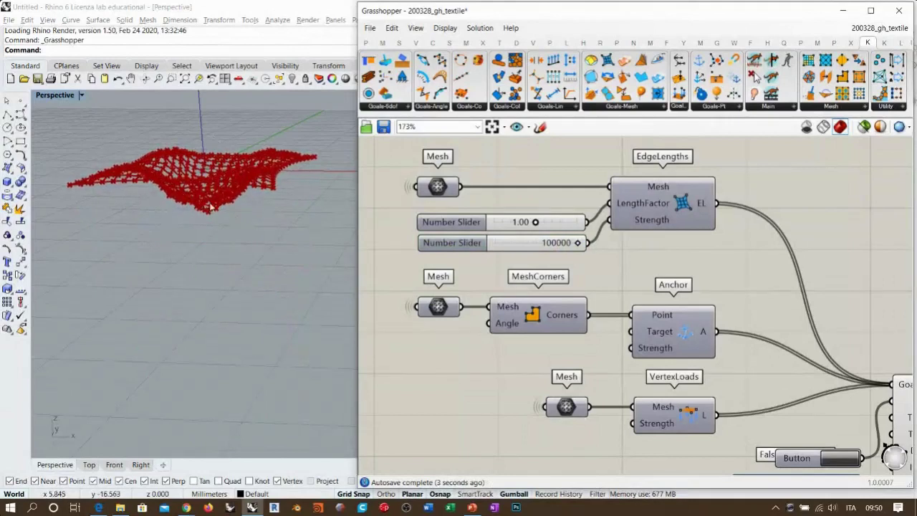
{"action": "right_click_drag", "start_coordinate": [264, 203], "coordinate": [244, 204]}
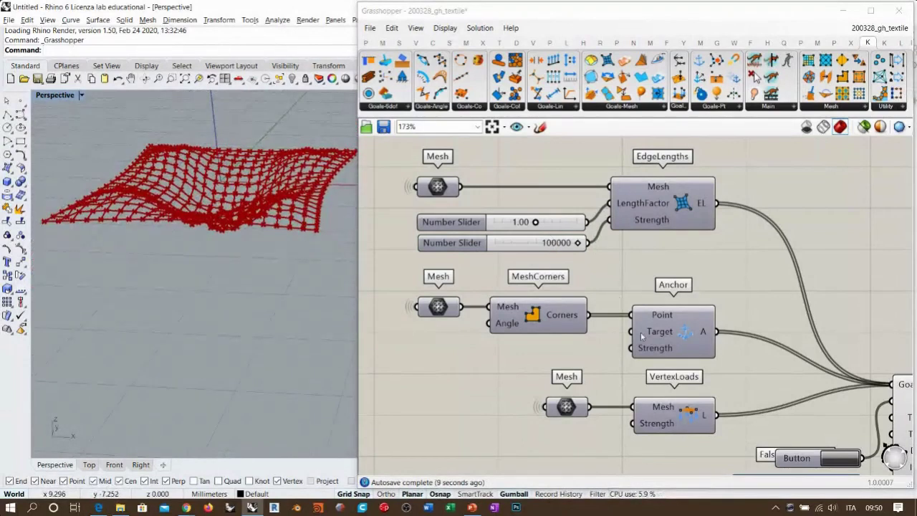
Step: Set the EdgeLengths LengthFactor slider to 1.43
{"action": "right_click_drag", "start_coordinate": [642, 337], "coordinate": [648, 309]}
{"action": "mouse_move", "coordinate": [543, 195]}
{"action": "left_mouse_down"}
{"action": "mouse_move", "coordinate": [517, 195]}
{"action": "mouse_move", "coordinate": [546, 194]}
{"action": "left_mouse_up"}
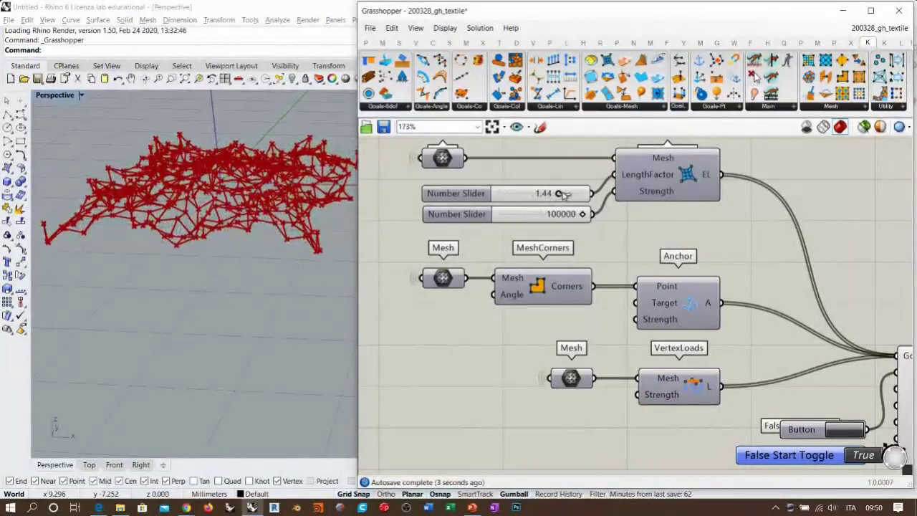
{"action": "left_click_drag", "start_coordinate": [539, 196], "coordinate": [557, 196]}
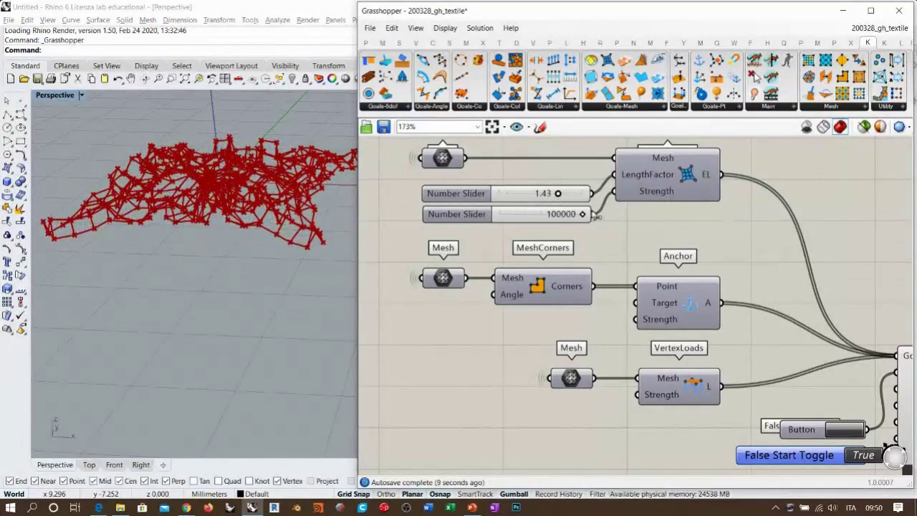
Step: Disconnect the 100000 slider from the Strength input of EdgeLengths and delete it
{"action": "left_click_drag", "start_coordinate": [593, 214], "coordinate": [615, 192], "text": "ctrl"}
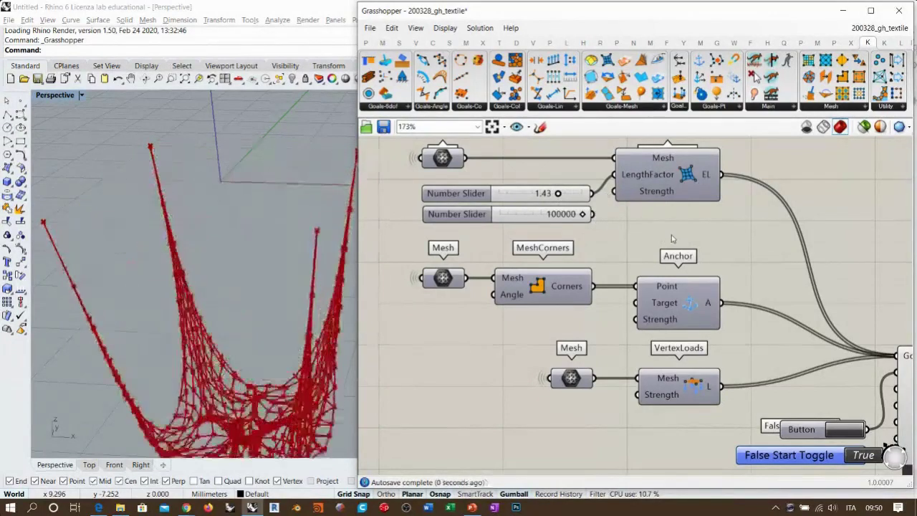
{"action": "left_click", "coordinate": [459, 213]}
{"action": "key", "text": "Delete"}
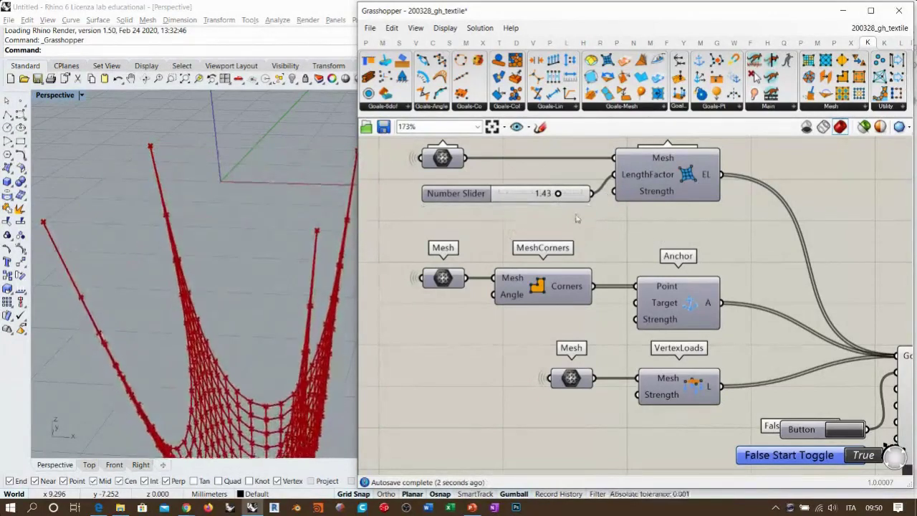
Step: Examine the EdgeLengths, Anchor and VertexLoads goals feeding the BouncySolver together with the relaxed mesh in the viewport
{"action": "right_click_drag", "start_coordinate": [583, 225], "coordinate": [568, 245]}
{"action": "scroll", "coordinate": [545, 212], "scroll_direction": "down", "scroll_amount": 1}
{"action": "right_click_drag", "start_coordinate": [701, 268], "coordinate": [664, 267]}
{"action": "scroll", "coordinate": [647, 237], "scroll_direction": "down", "scroll_amount": 1}
{"action": "right_click_drag", "start_coordinate": [758, 230], "coordinate": [732, 219]}
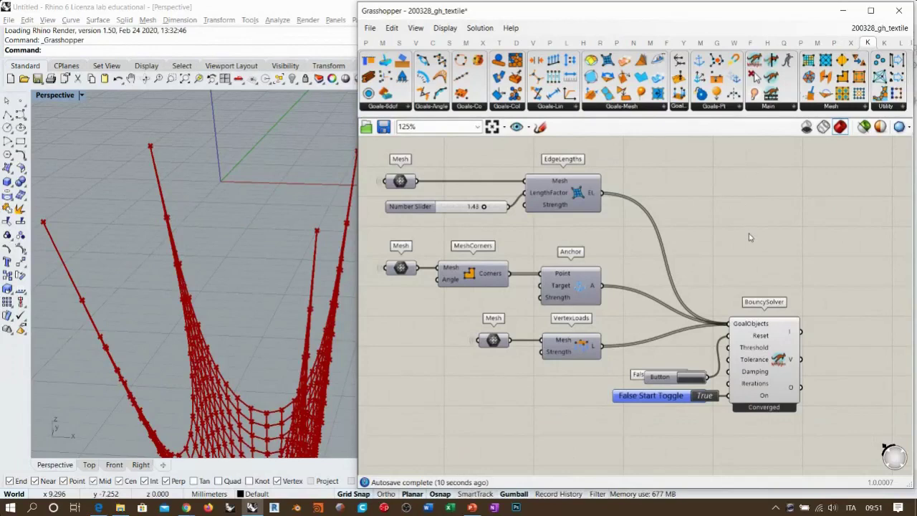
{"action": "right_click_drag", "start_coordinate": [193, 234], "coordinate": [242, 254]}
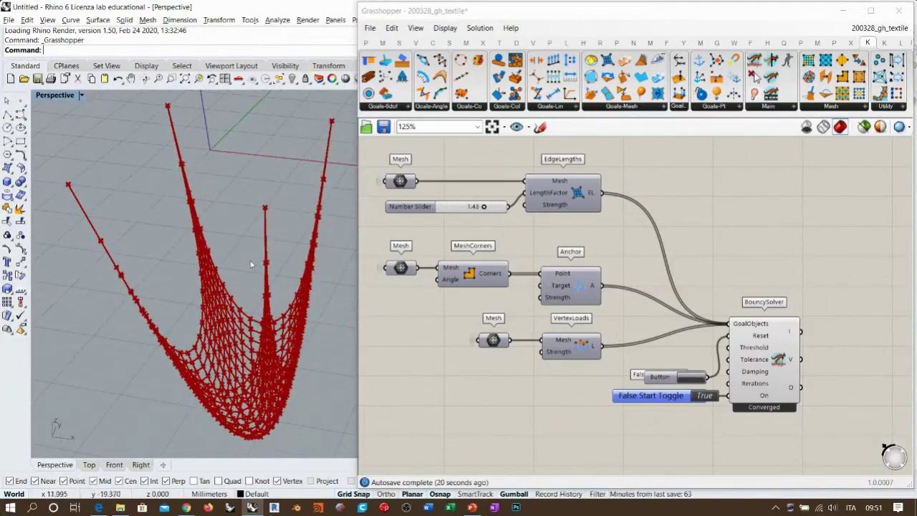
{"action": "left_click", "coordinate": [698, 211]}
{"action": "right_click_drag", "start_coordinate": [245, 306], "coordinate": [252, 282]}
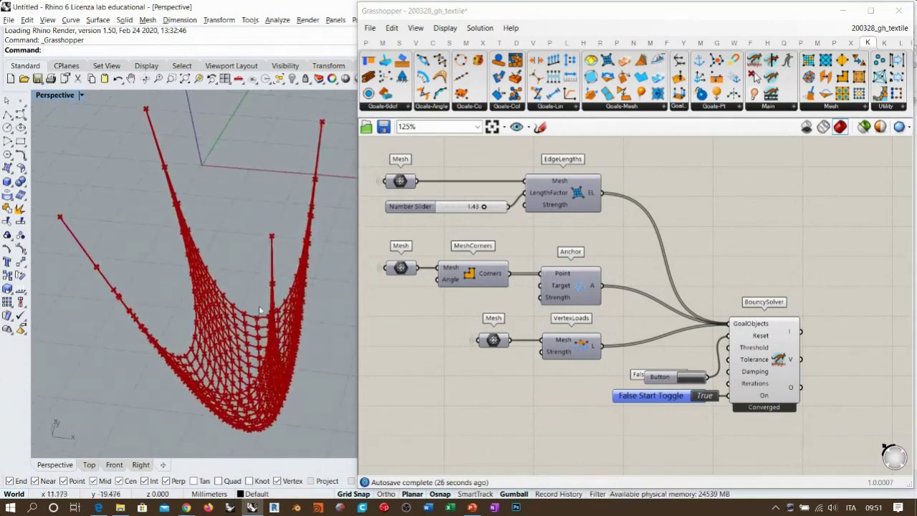
{"action": "right_click_drag", "start_coordinate": [428, 318], "coordinate": [599, 310]}
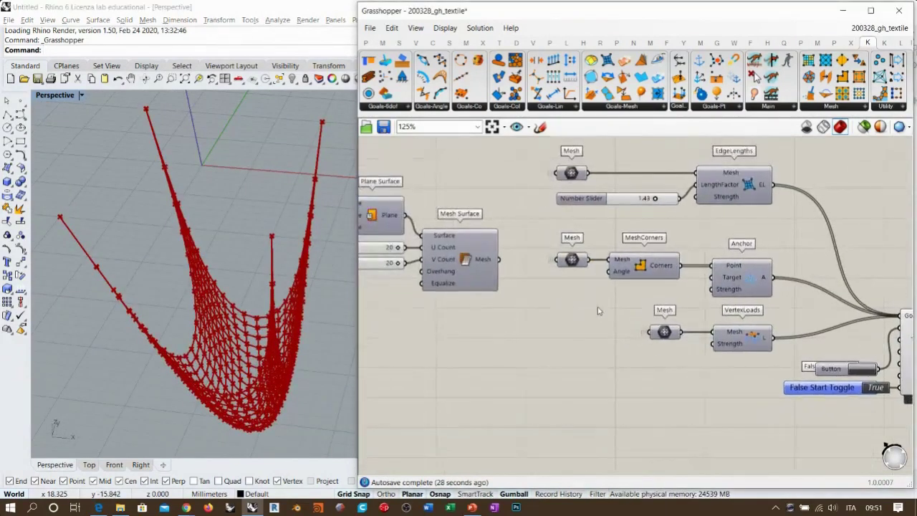
Step: Show the preview of the Mesh Surface component to compare the flat starting grid with the relaxed mesh
{"action": "left_click", "coordinate": [492, 272]}
{"action": "left_click", "coordinate": [396, 271]}
{"action": "scroll", "coordinate": [312, 217], "scroll_direction": "up", "scroll_amount": 6}
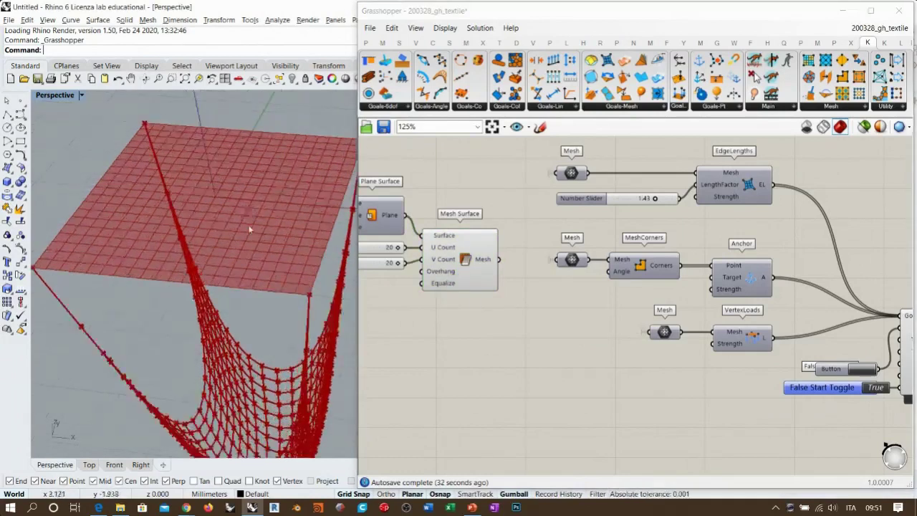
{"action": "scroll", "coordinate": [229, 225], "scroll_direction": "down", "scroll_amount": 6}
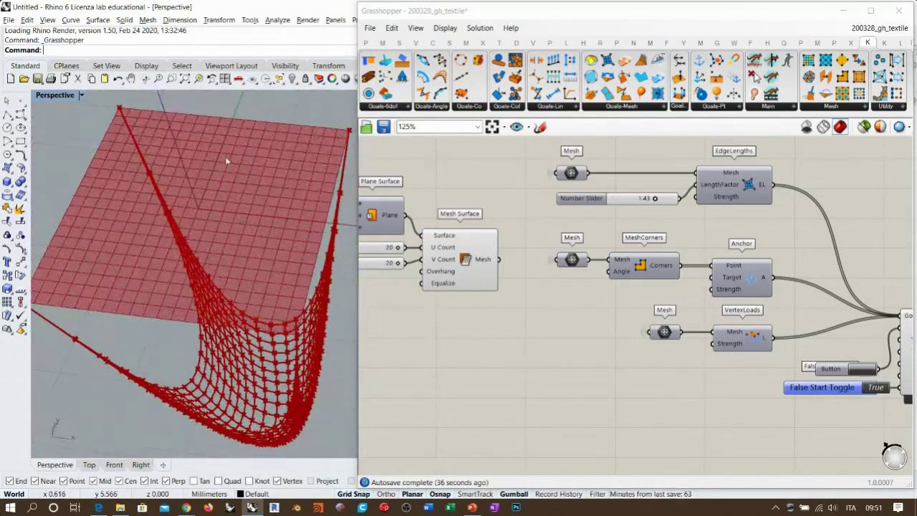
Step: Set the BouncySolver's start toggle to False and reset the simulation
{"action": "left_click", "coordinate": [637, 302]}
{"action": "right_click_drag", "start_coordinate": [637, 302], "coordinate": [562, 301]}
{"action": "scroll", "coordinate": [569, 293], "scroll_direction": "down", "scroll_amount": 2}
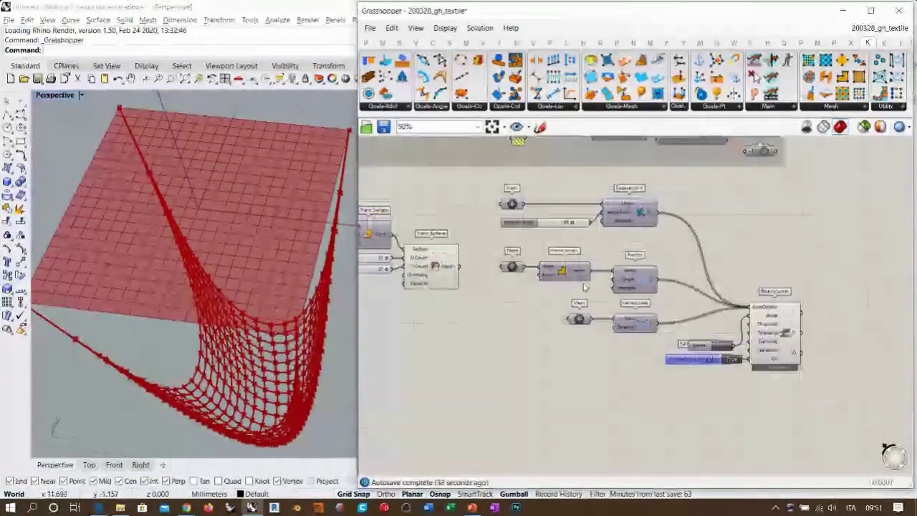
{"action": "scroll", "coordinate": [750, 359], "scroll_direction": "up", "scroll_amount": 5}
{"action": "double_click", "coordinate": [693, 359]}
{"action": "left_click", "coordinate": [681, 329]}
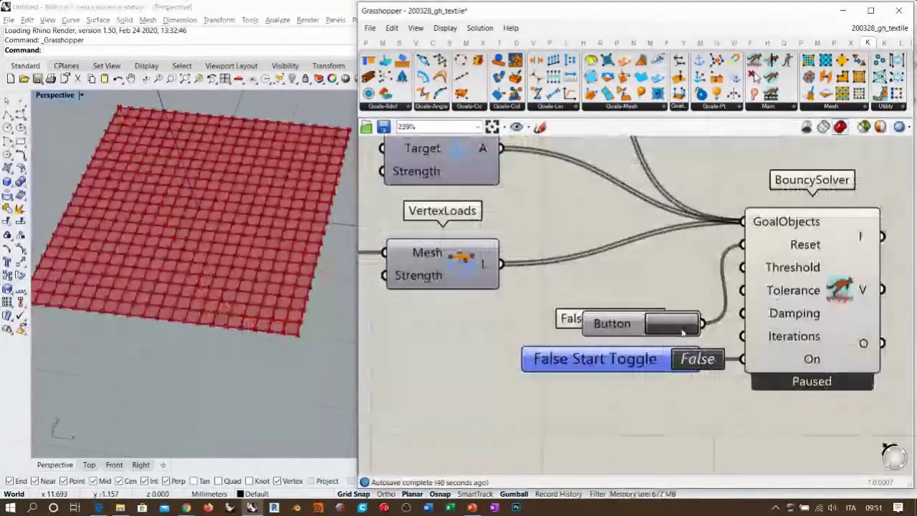
Step: Hide the preview of the BouncySolver component
{"action": "right_click_drag", "start_coordinate": [703, 329], "coordinate": [735, 330]}
{"action": "left_click", "coordinate": [861, 328]}
{"action": "left_click", "coordinate": [828, 376]}
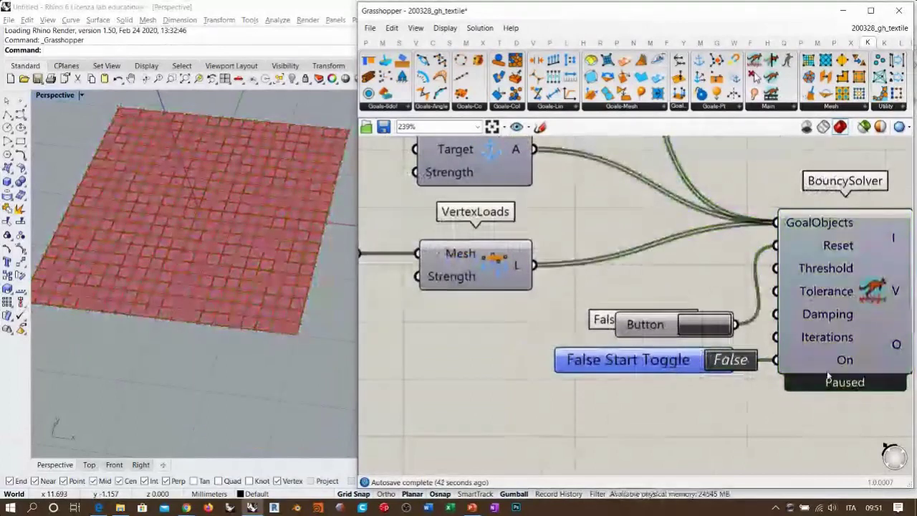
Step: Move the goal components and BouncySolver together to the right, away from the Mesh Surface component
{"action": "scroll", "coordinate": [829, 336], "scroll_direction": "down", "scroll_amount": 2}
{"action": "right_click_drag", "start_coordinate": [626, 268], "coordinate": [824, 329]}
{"action": "right_click_drag", "start_coordinate": [480, 256], "coordinate": [429, 274]}
{"action": "scroll", "coordinate": [571, 253], "scroll_direction": "down", "scroll_amount": 3}
{"action": "left_click_drag", "start_coordinate": [841, 177], "coordinate": [473, 441]}
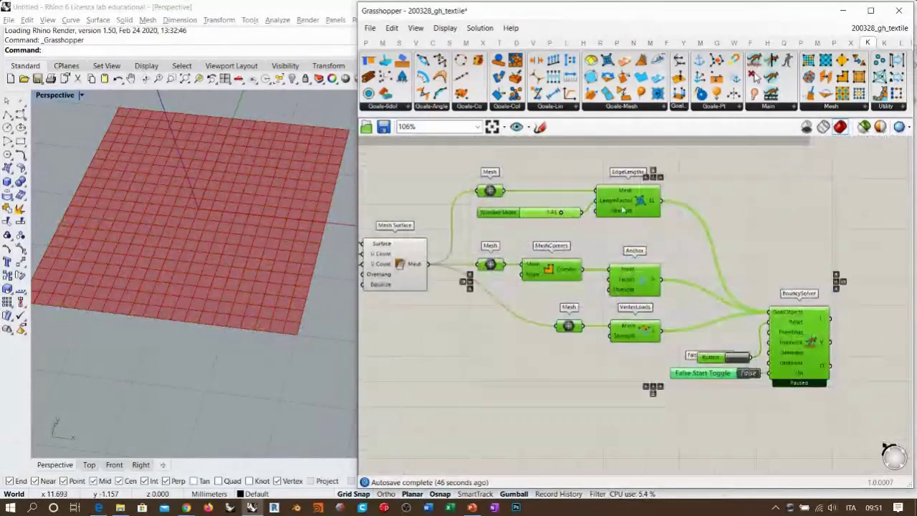
{"action": "left_click_drag", "start_coordinate": [622, 210], "coordinate": [763, 211]}
{"action": "left_click", "coordinate": [493, 318]}
Step: Examine the Mesh Surface component, its U and V inputs and the flat grid it produces in the viewport
{"action": "scroll", "coordinate": [416, 264], "scroll_direction": "up", "scroll_amount": 4}
{"action": "left_click", "coordinate": [409, 265]}
{"action": "right_click_drag", "start_coordinate": [409, 265], "coordinate": [498, 250]}
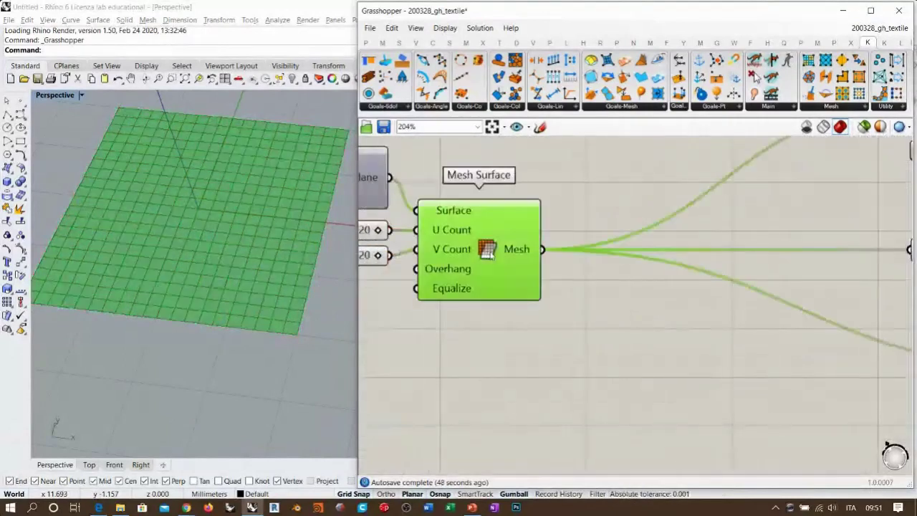
{"action": "left_click", "coordinate": [614, 313]}
{"action": "left_click", "coordinate": [507, 250]}
{"action": "left_click", "coordinate": [580, 319]}
{"action": "right_click_drag", "start_coordinate": [526, 288], "coordinate": [550, 318]}
{"action": "right_click_drag", "start_coordinate": [196, 233], "coordinate": [220, 254]}
{"action": "left_click", "coordinate": [623, 357]}
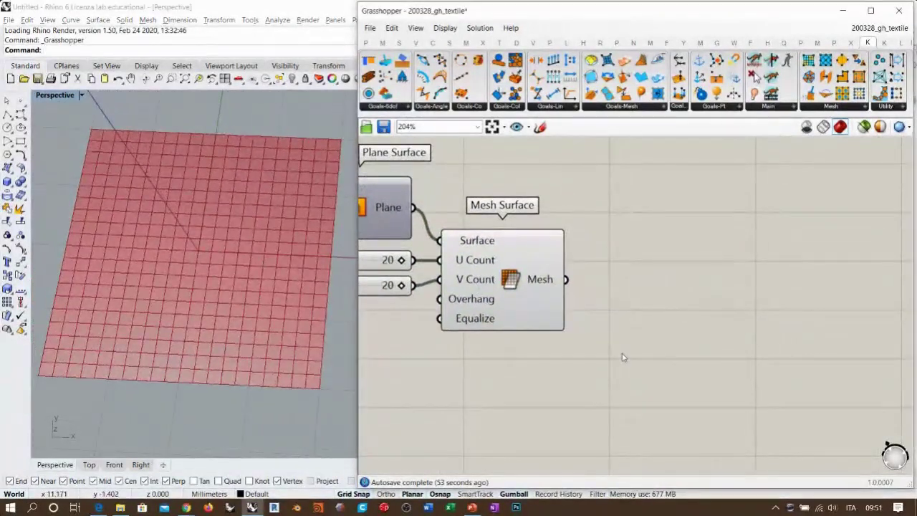
{"action": "right_click_drag", "start_coordinate": [513, 279], "coordinate": [569, 287]}
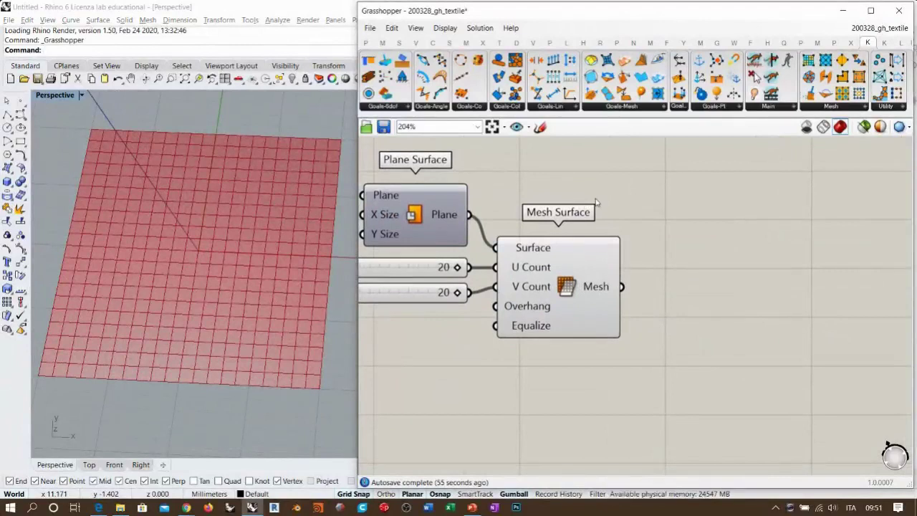
{"action": "right_click_drag", "start_coordinate": [614, 190], "coordinate": [626, 189]}
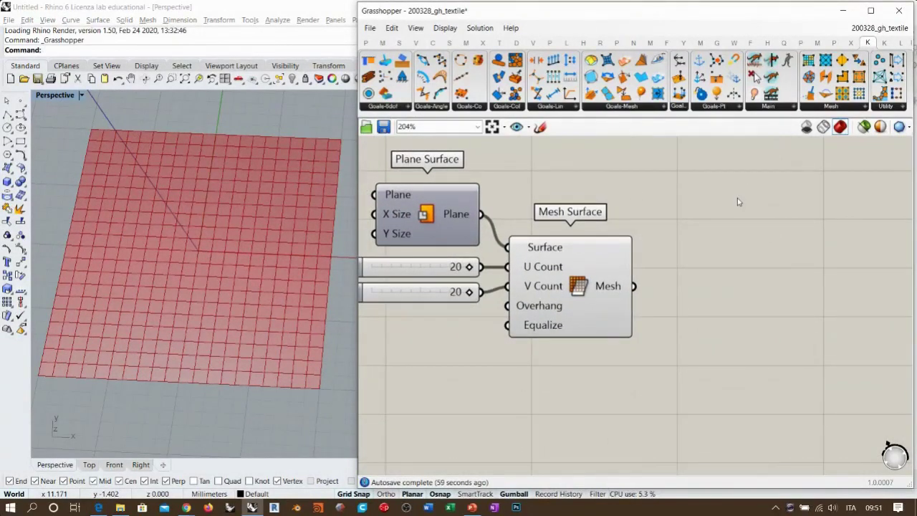
Step: Copy the Braced Grid 1-D Structure component from the disabled group to beside Mesh Surface and enable the copy
{"action": "scroll", "coordinate": [726, 202], "scroll_direction": "down", "scroll_amount": 4}
{"action": "right_click_drag", "start_coordinate": [702, 147], "coordinate": [616, 323]}
{"action": "scroll", "coordinate": [602, 190], "scroll_direction": "up", "scroll_amount": 2}
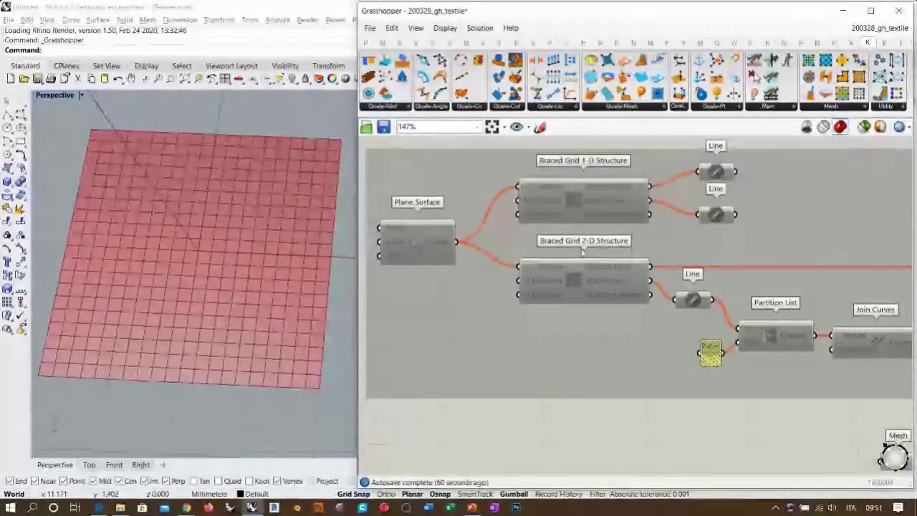
{"action": "scroll", "coordinate": [576, 246], "scroll_direction": "up", "scroll_amount": 1}
{"action": "right_click_drag", "start_coordinate": [583, 193], "coordinate": [602, 229]}
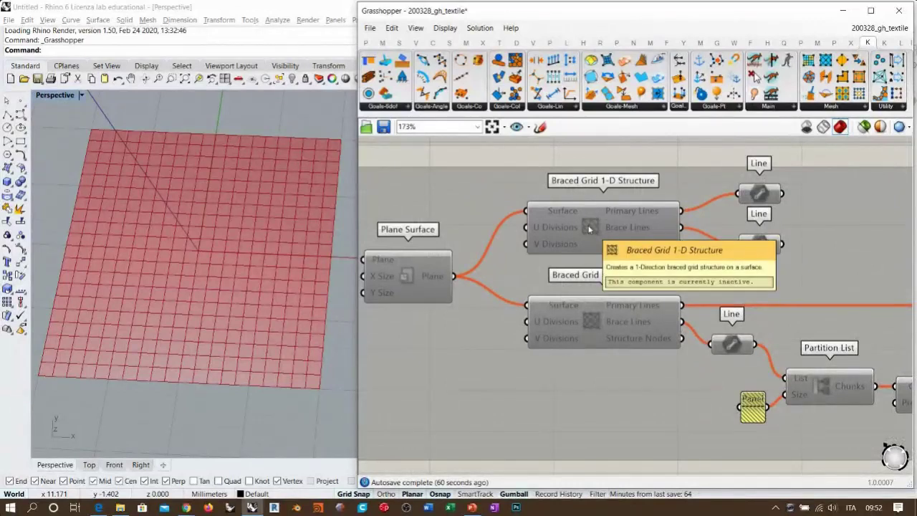
{"action": "left_click", "coordinate": [589, 227]}
{"action": "scroll", "coordinate": [591, 187], "scroll_direction": "down", "scroll_amount": 5}
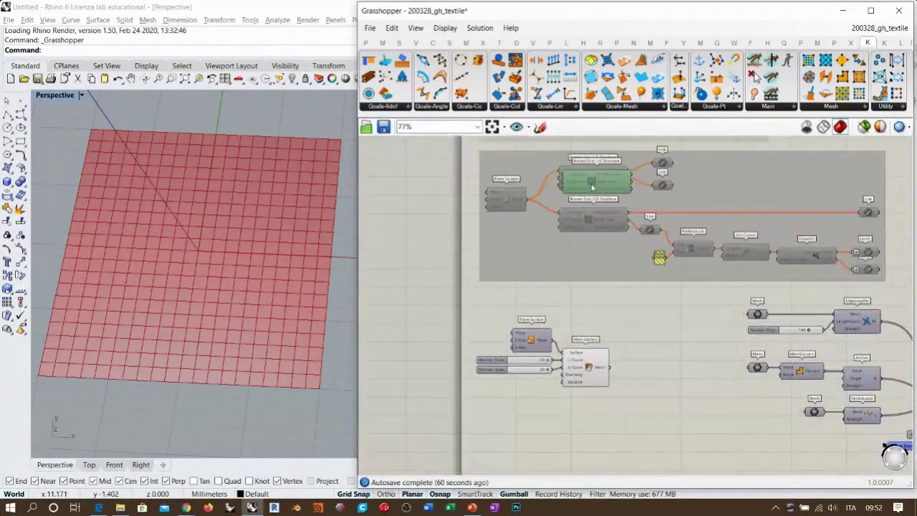
{"action": "left_click_drag", "start_coordinate": [591, 188], "coordinate": [655, 394]}
{"action": "scroll", "coordinate": [655, 395], "scroll_direction": "up", "scroll_amount": 5}
{"action": "left_click", "coordinate": [594, 317]}
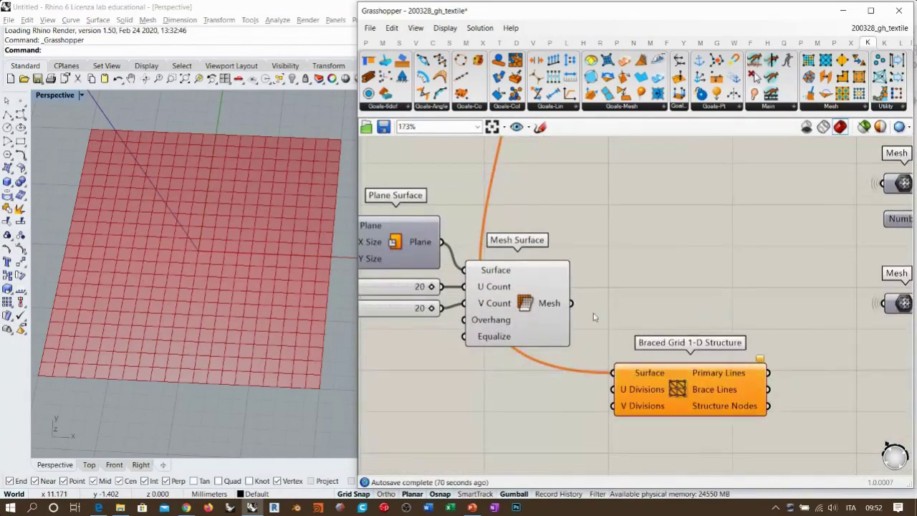
Step: Wire the Plane Surface output into the Surface input of the Braced Grid 1-D Structure copy
{"action": "left_click_drag", "start_coordinate": [573, 303], "coordinate": [615, 374]}
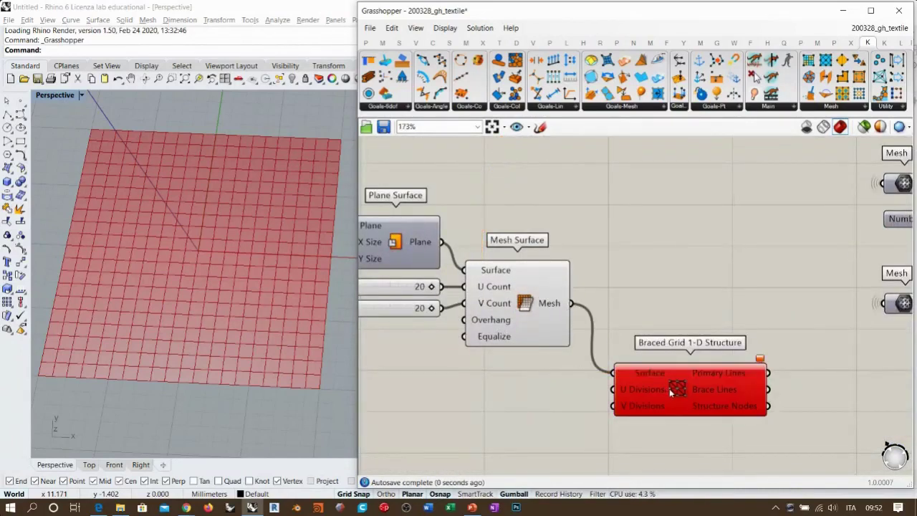
{"action": "left_click_drag", "start_coordinate": [443, 245], "coordinate": [614, 373]}
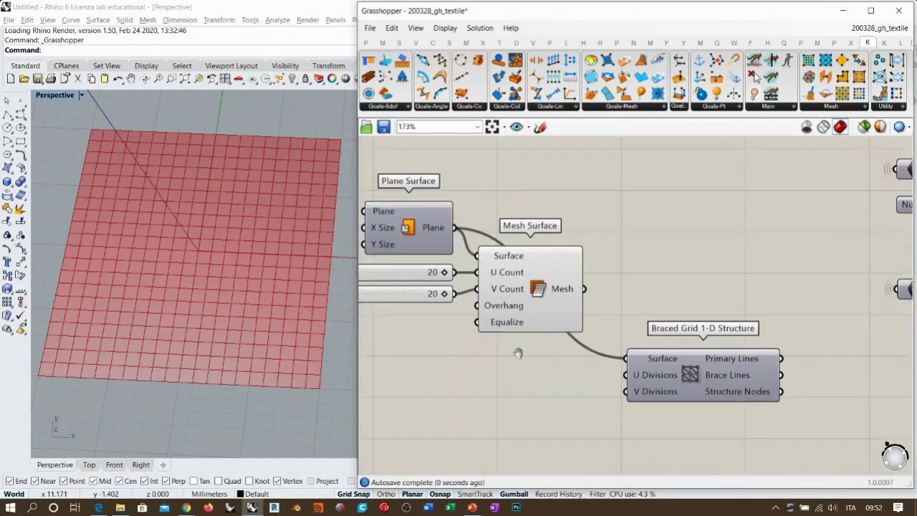
Step: Place the Braced Grid 1-D Structure component above Mesh Surface and show its preview
{"action": "scroll", "coordinate": [651, 322], "scroll_direction": "down", "scroll_amount": 3}
{"action": "left_click_drag", "start_coordinate": [651, 322], "coordinate": [565, 205]}
{"action": "left_click", "coordinate": [711, 274]}
Step: Shift the whole set of goal and solver components farther right to free canvas space for new components
{"action": "right_click_drag", "start_coordinate": [711, 273], "coordinate": [632, 287]}
{"action": "scroll", "coordinate": [632, 288], "scroll_direction": "down", "scroll_amount": 1}
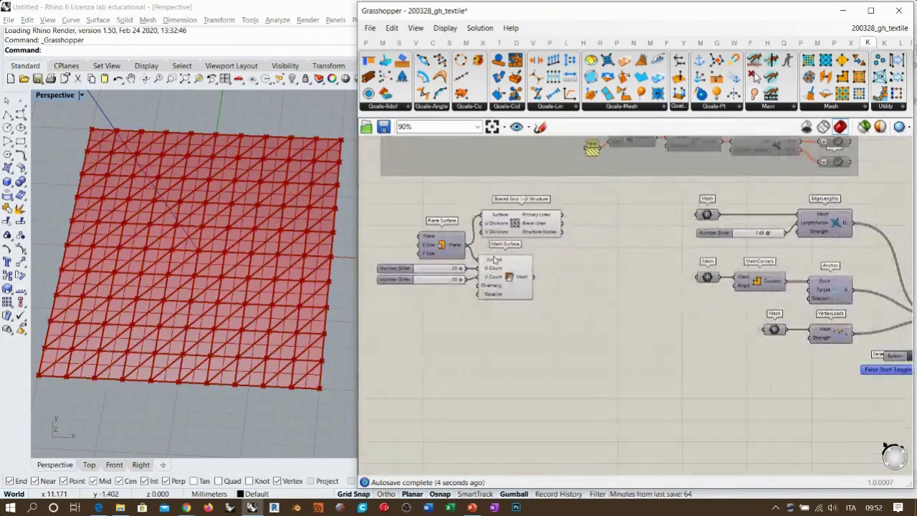
{"action": "right_click_drag", "start_coordinate": [561, 245], "coordinate": [550, 256]}
{"action": "scroll", "coordinate": [770, 294], "scroll_direction": "down", "scroll_amount": 2}
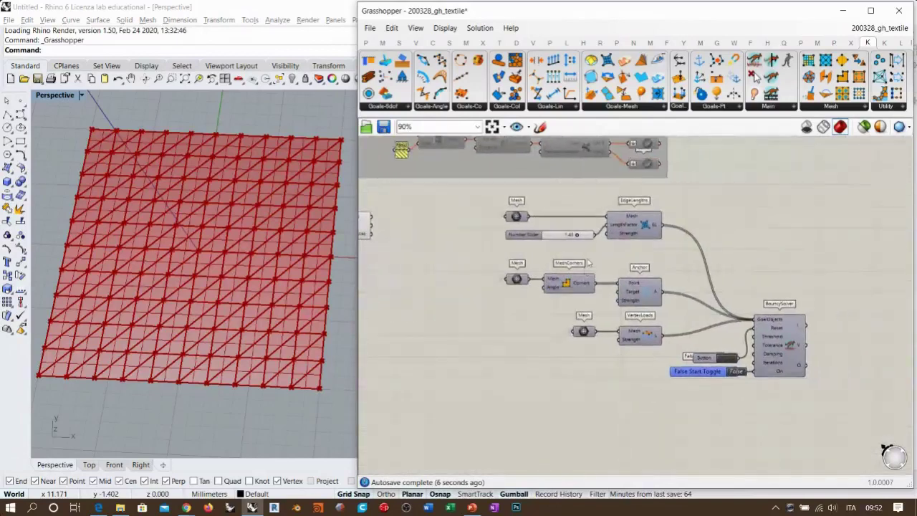
{"action": "left_click_drag", "start_coordinate": [763, 224], "coordinate": [495, 415]}
{"action": "left_click_drag", "start_coordinate": [621, 237], "coordinate": [823, 238]}
{"action": "left_click", "coordinate": [579, 369]}
Step: Connect the two number sliders set to 20 to the braced grid's U Divisions and V Divisions inputs
{"action": "right_click_drag", "start_coordinate": [375, 259], "coordinate": [588, 281]}
{"action": "scroll", "coordinate": [585, 278], "scroll_direction": "up", "scroll_amount": 7}
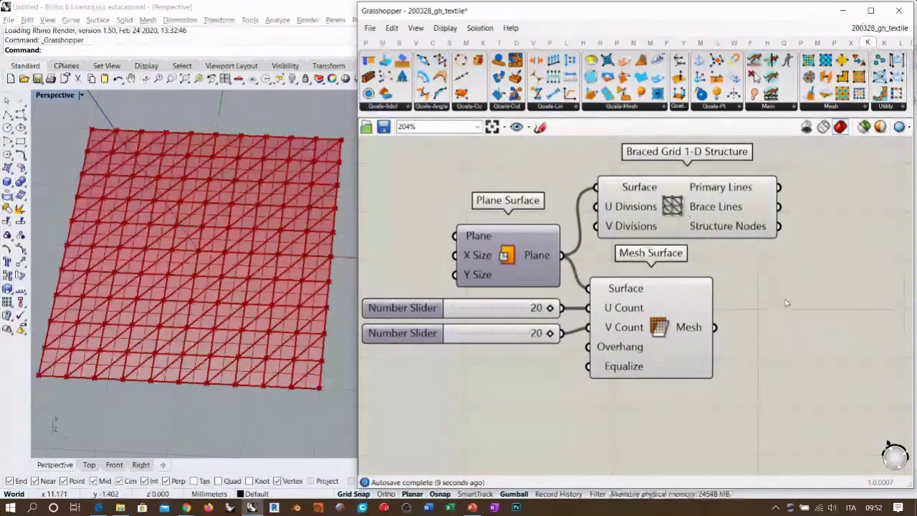
{"action": "left_click", "coordinate": [710, 338]}
{"action": "left_click", "coordinate": [780, 349]}
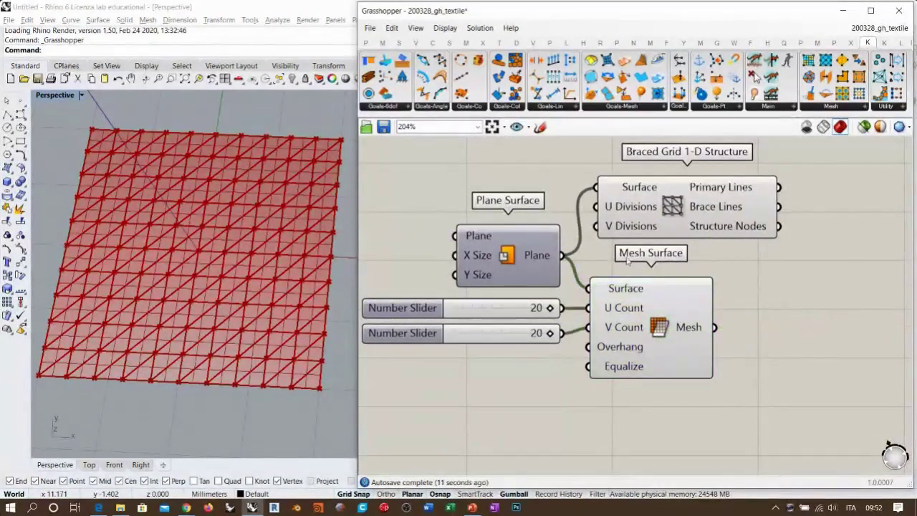
{"action": "left_click_drag", "start_coordinate": [596, 206], "coordinate": [562, 307]}
{"action": "left_click_drag", "start_coordinate": [595, 226], "coordinate": [565, 337]}
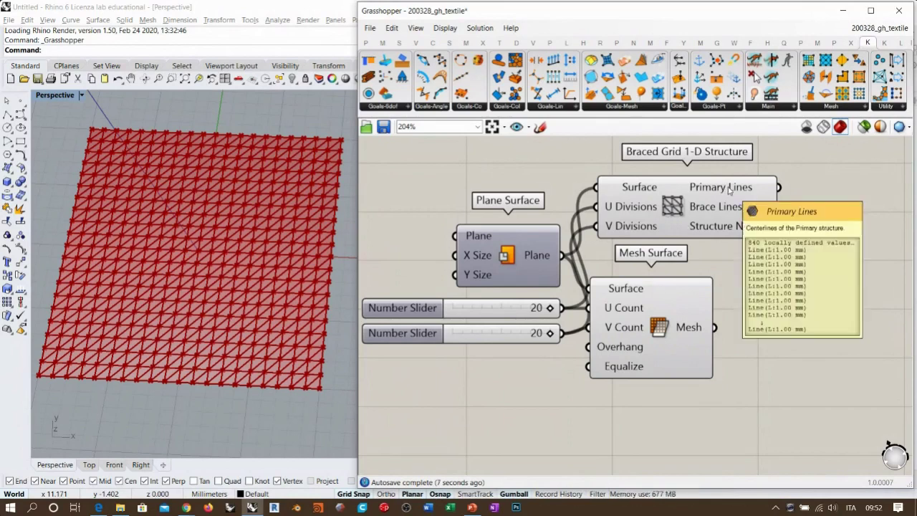
Step: Compare the Braced Grid 1-D Structure and Mesh Surface outputs with the EL goal list of the EdgeLengths component
{"action": "right_click_drag", "start_coordinate": [743, 303], "coordinate": [497, 340]}
{"action": "left_click_drag", "start_coordinate": [497, 339], "coordinate": [559, 338]}
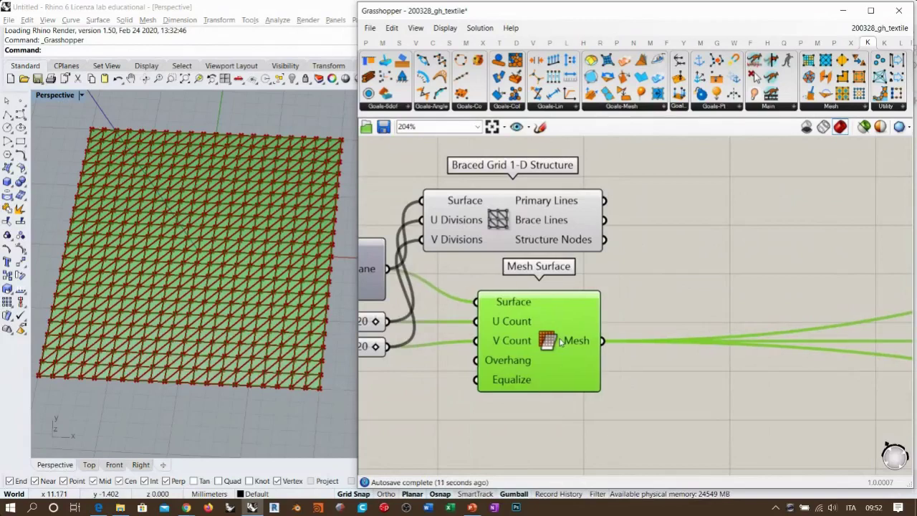
{"action": "left_click", "coordinate": [648, 302]}
{"action": "right_click_drag", "start_coordinate": [648, 301], "coordinate": [592, 301]}
{"action": "scroll", "coordinate": [522, 274], "scroll_direction": "down", "scroll_amount": 1}
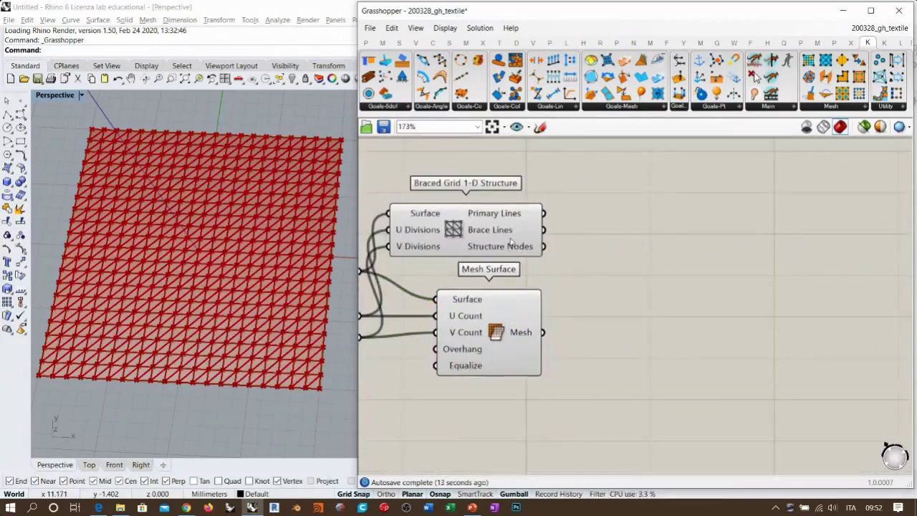
{"action": "left_click", "coordinate": [512, 314]}
{"action": "left_click", "coordinate": [585, 260]}
{"action": "scroll", "coordinate": [488, 237], "scroll_direction": "down", "scroll_amount": 6}
{"action": "right_click_drag", "start_coordinate": [752, 264], "coordinate": [537, 274]}
{"action": "scroll", "coordinate": [702, 260], "scroll_direction": "up", "scroll_amount": 7}
{"action": "mouse_move", "coordinate": [660, 222]}
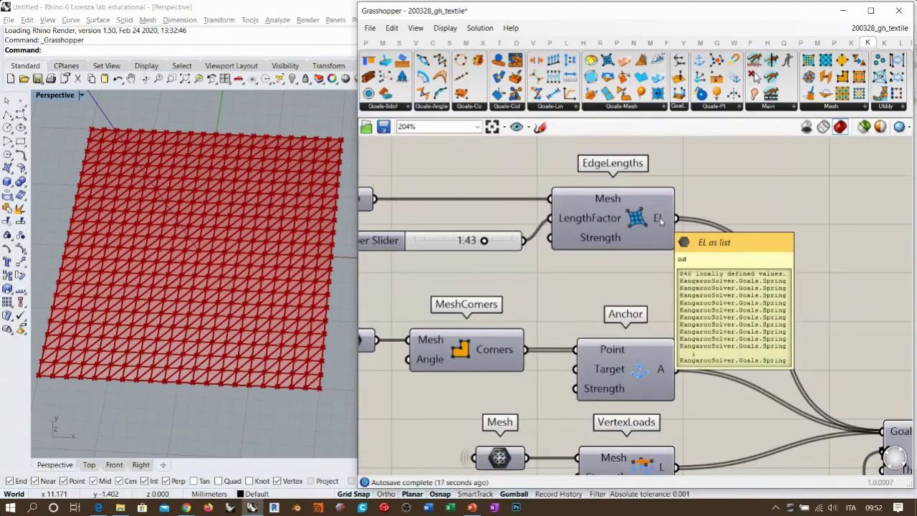
{"action": "scroll", "coordinate": [633, 213], "scroll_direction": "up", "scroll_amount": 8}
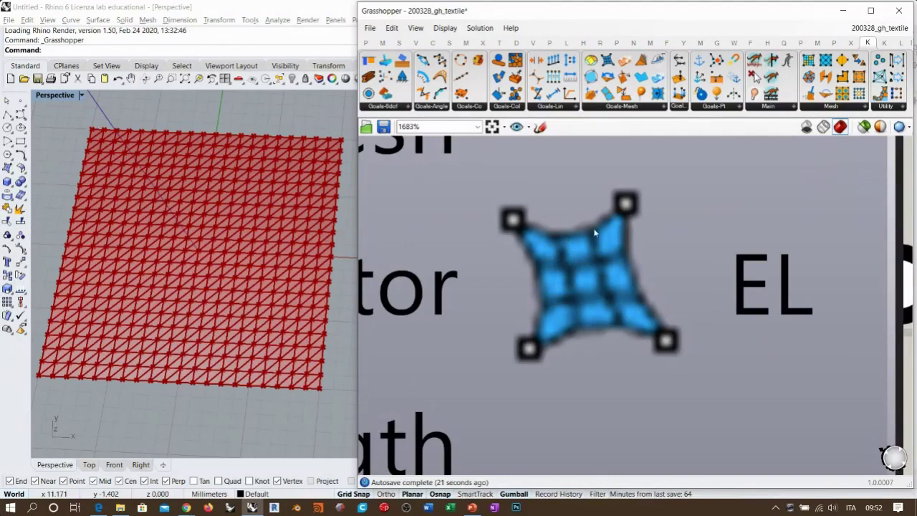
{"action": "scroll", "coordinate": [630, 262], "scroll_direction": "up", "scroll_amount": 2}
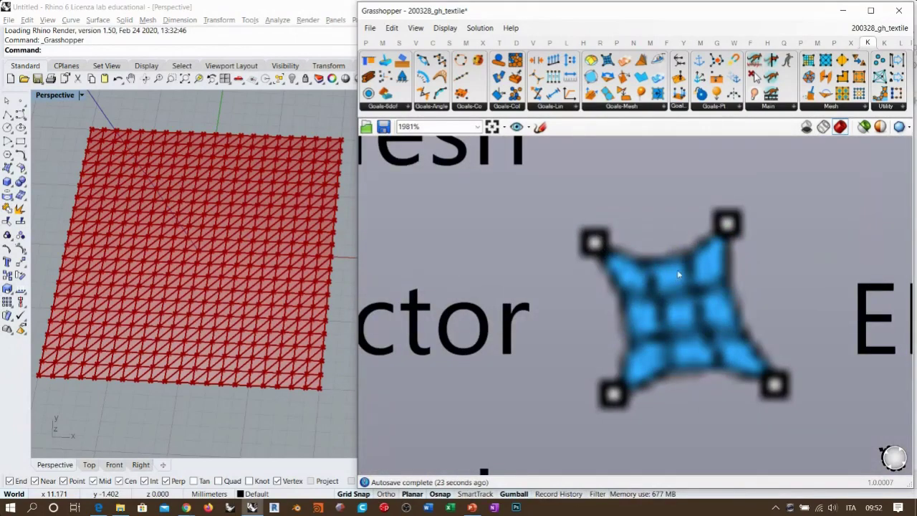
Step: Place a Line parameter beside the Braced Grid 1-D Structure component and connect the Primary Lines output to it
{"action": "scroll", "coordinate": [721, 286], "scroll_direction": "down", "scroll_amount": 11}
{"action": "right_click_drag", "start_coordinate": [501, 299], "coordinate": [704, 273]}
{"action": "scroll", "coordinate": [703, 273], "scroll_direction": "down", "scroll_amount": 2}
{"action": "right_click_drag", "start_coordinate": [443, 274], "coordinate": [569, 273]}
{"action": "scroll", "coordinate": [569, 273], "scroll_direction": "up", "scroll_amount": 4}
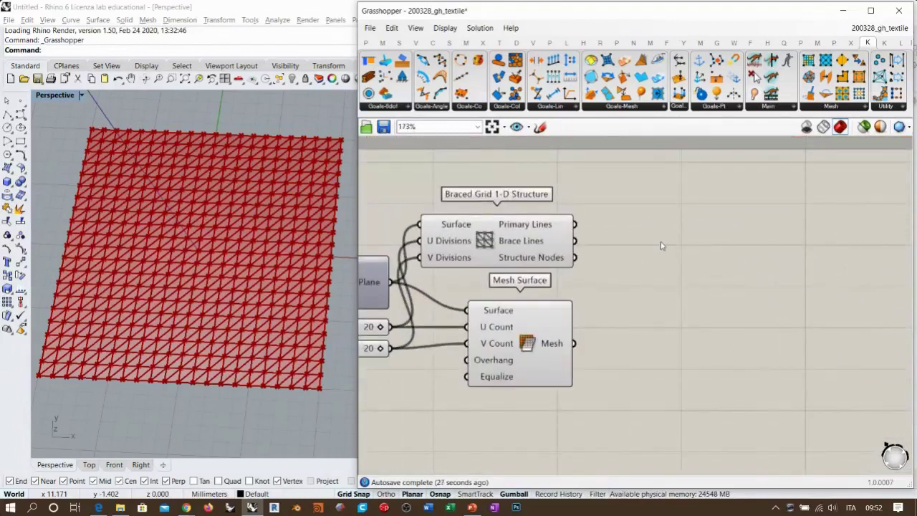
{"action": "right_click_drag", "start_coordinate": [643, 249], "coordinate": [613, 264]}
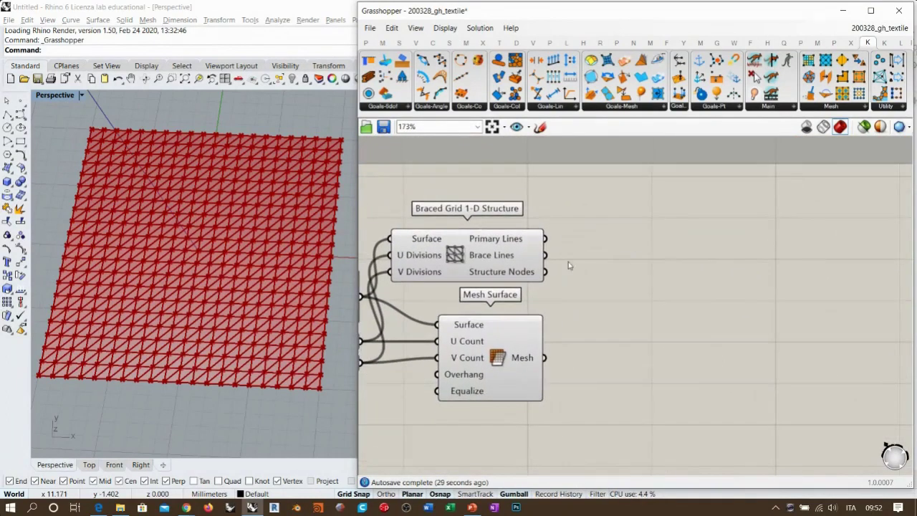
{"action": "mouse_move", "coordinate": [522, 240]}
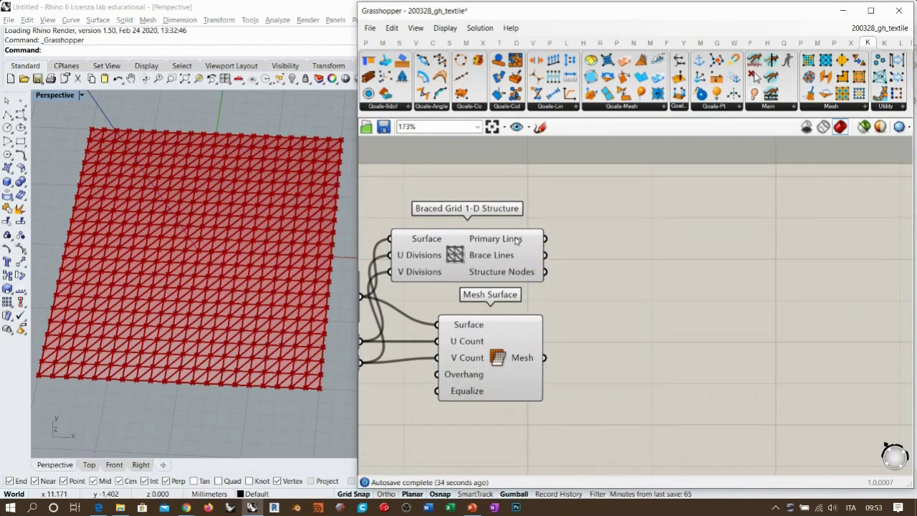
{"action": "double_click", "coordinate": [630, 232]}
{"action": "type", "text": "hyp"}
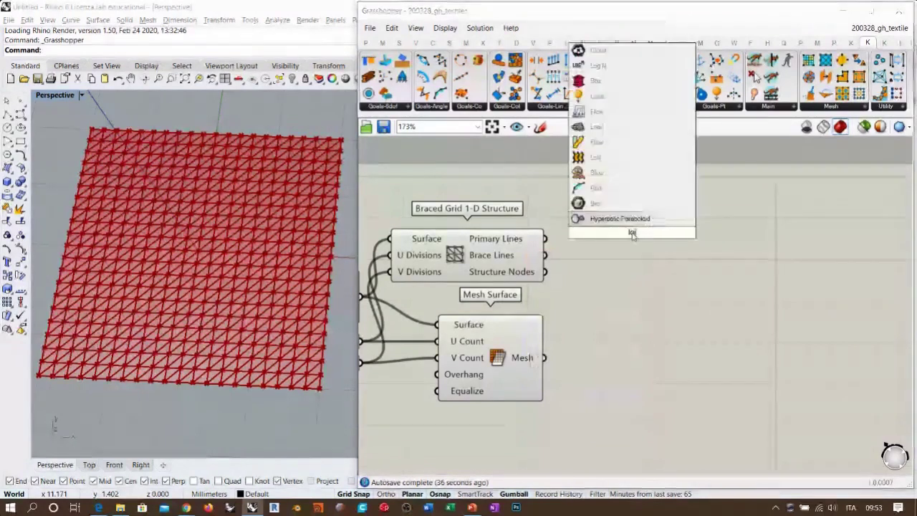
{"action": "type", "text": "line"}
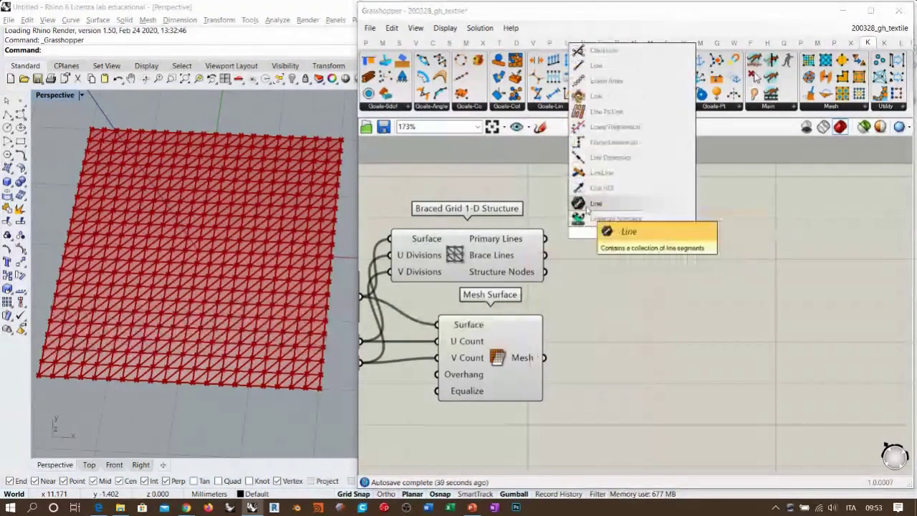
{"action": "key", "text": "Return"}
{"action": "left_click_drag", "start_coordinate": [546, 240], "coordinate": [610, 232]}
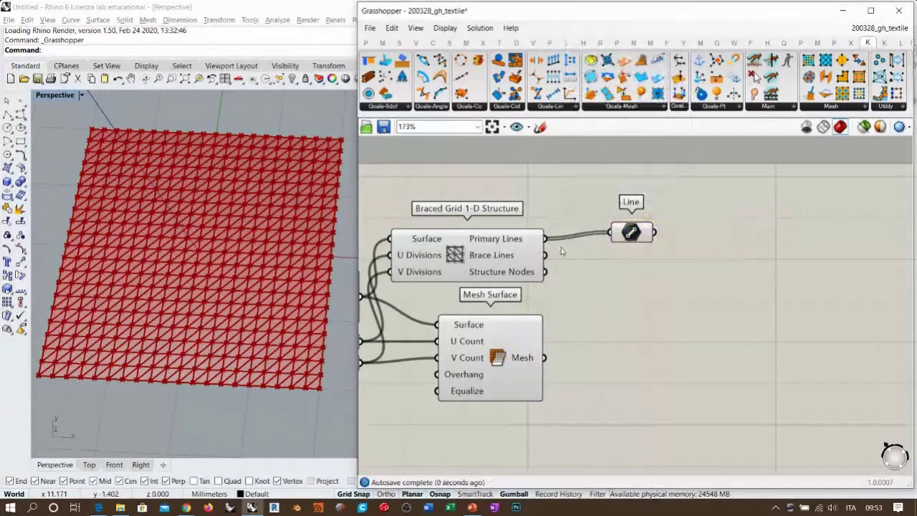
Step: Highlight the primary lines in the viewport and compare them with the EL goal list of the EdgeLengths component
{"action": "left_click", "coordinate": [630, 232]}
{"action": "right_click_drag", "start_coordinate": [141, 346], "coordinate": [157, 328], "text": "shift"}
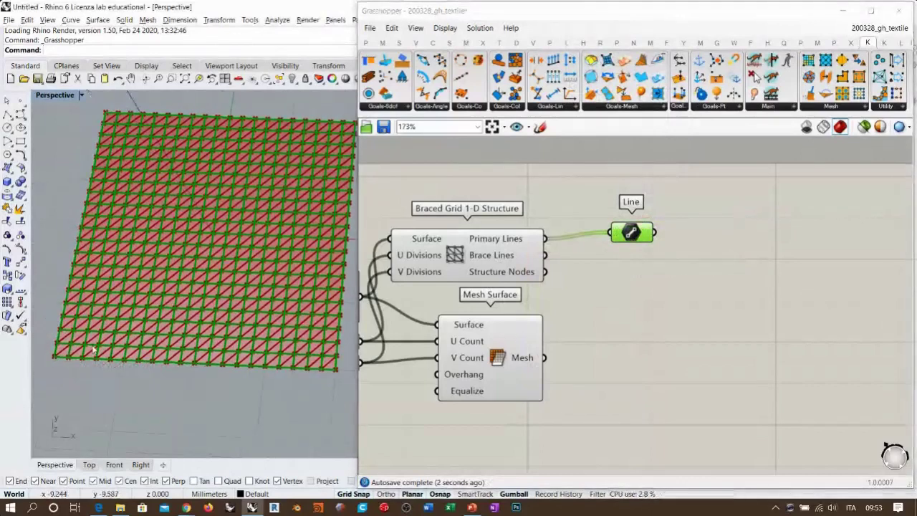
{"action": "scroll", "coordinate": [563, 263], "scroll_direction": "down", "scroll_amount": 5}
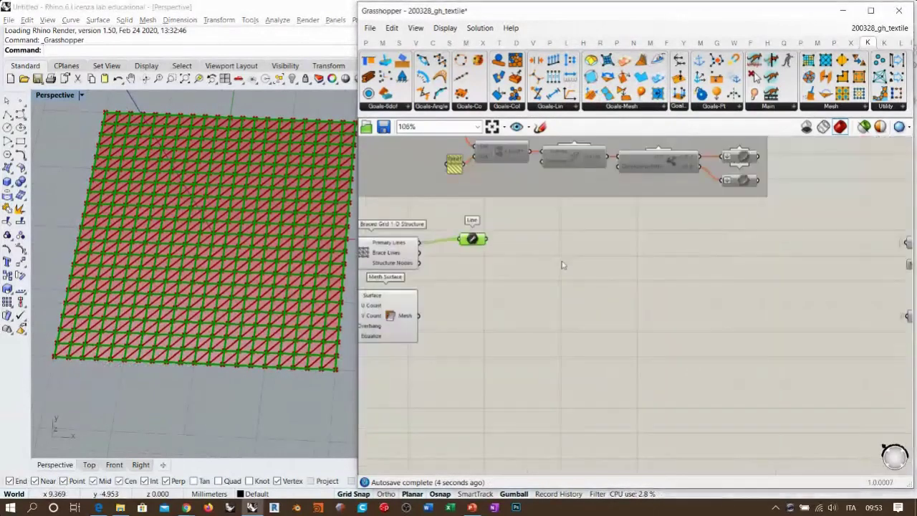
{"action": "right_click_drag", "start_coordinate": [845, 269], "coordinate": [700, 271]}
{"action": "scroll", "coordinate": [722, 262], "scroll_direction": "up", "scroll_amount": 7}
{"action": "mouse_move", "coordinate": [560, 240]}
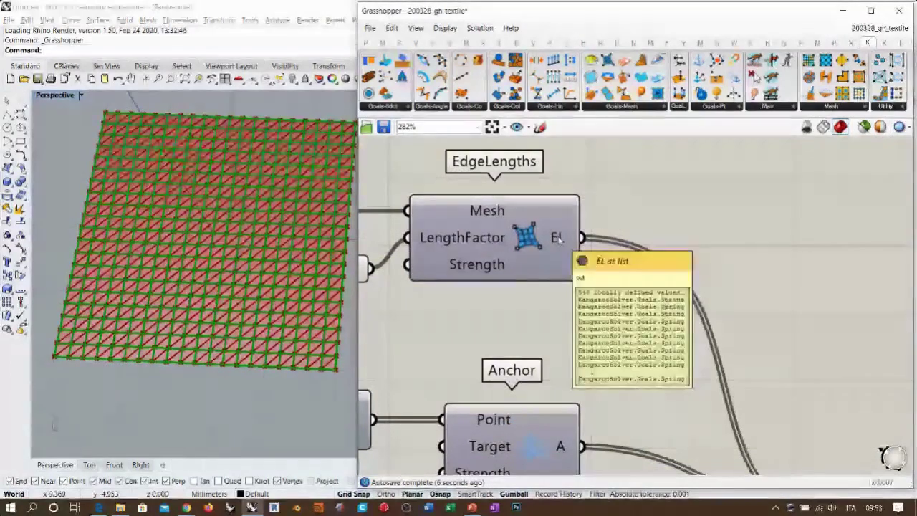
{"action": "scroll", "coordinate": [695, 282], "scroll_direction": "down", "scroll_amount": 6}
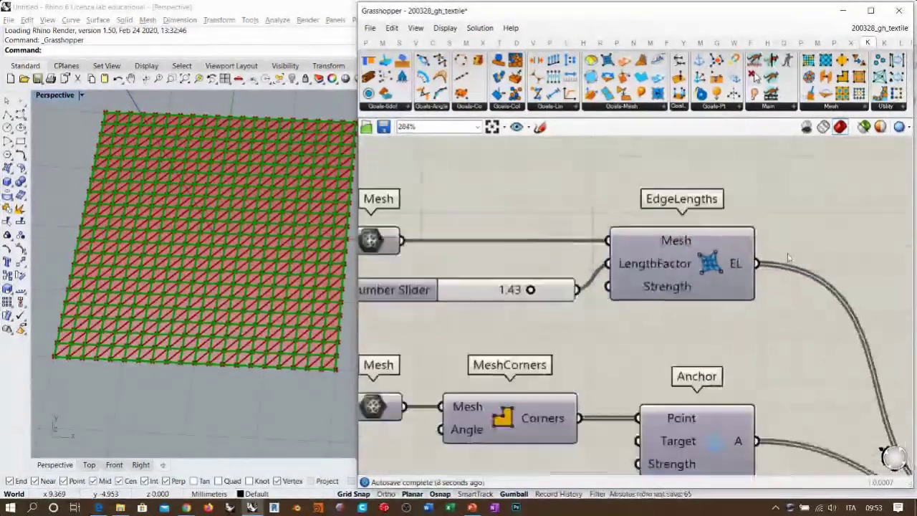
{"action": "scroll", "coordinate": [695, 282], "scroll_direction": "up", "scroll_amount": 5}
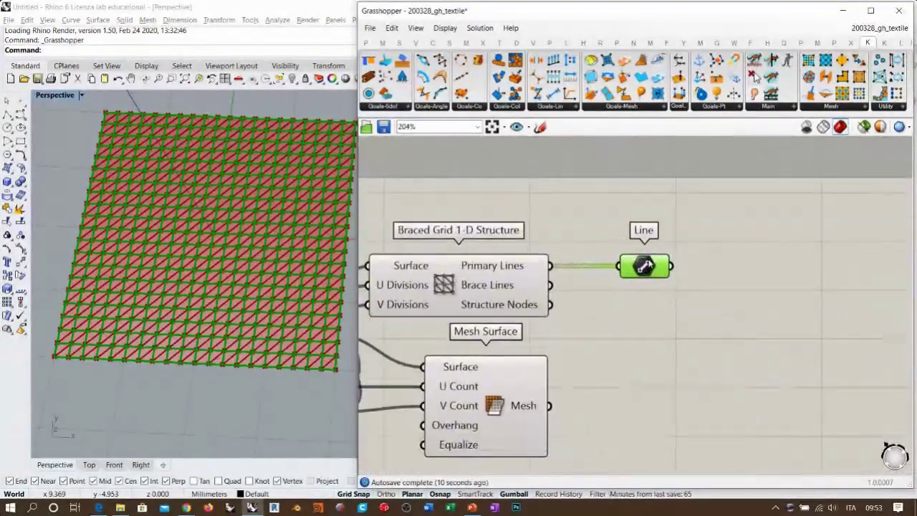
{"action": "left_click", "coordinate": [653, 310]}
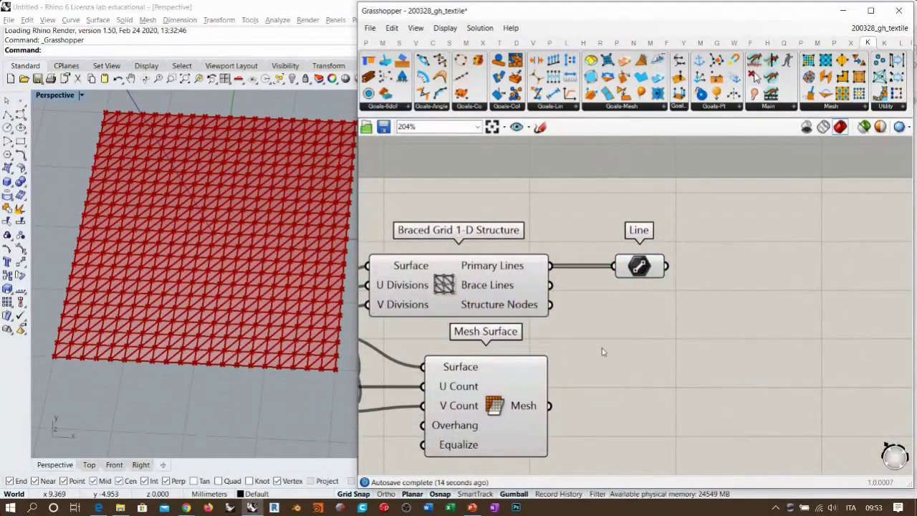
Step: Sketch four adjoining square cells in a two-by-two arrangement on empty canvas below the Line parameter
{"action": "scroll", "coordinate": [739, 292], "scroll_direction": "down", "scroll_amount": 1}
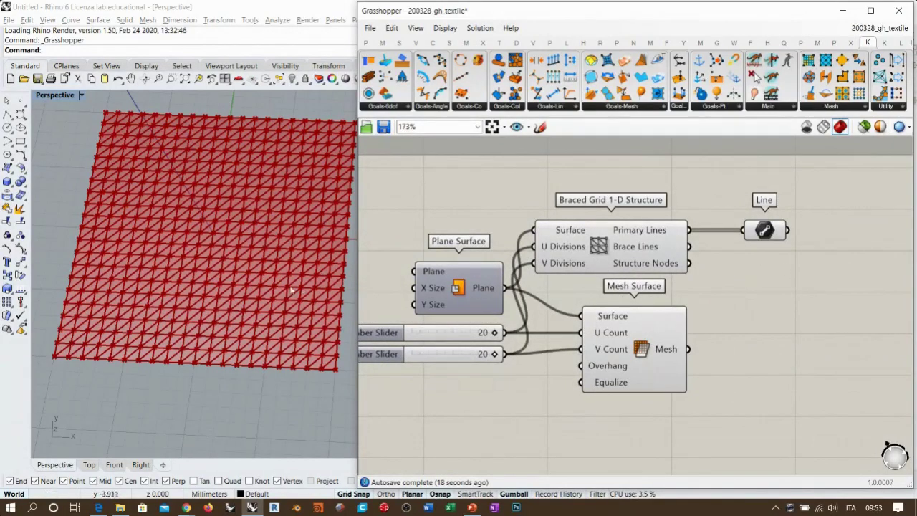
{"action": "mouse_move", "coordinate": [285, 252]}
{"action": "right_mouse_down"}
{"action": "mouse_move", "coordinate": [274, 250]}
{"action": "mouse_move", "coordinate": [292, 247]}
{"action": "right_mouse_up"}
{"action": "right_click_drag", "start_coordinate": [774, 291], "coordinate": [553, 235]}
{"action": "left_click", "coordinate": [540, 126]}
{"action": "mouse_move", "coordinate": [606, 262]}
{"action": "left_mouse_down"}
{"action": "mouse_move", "coordinate": [616, 340]}
{"action": "mouse_move", "coordinate": [681, 367]}
{"action": "left_mouse_up"}
{"action": "mouse_move", "coordinate": [606, 258]}
{"action": "left_mouse_down"}
{"action": "mouse_move", "coordinate": [728, 261]}
{"action": "mouse_move", "coordinate": [722, 363]}
{"action": "left_mouse_up"}
{"action": "mouse_move", "coordinate": [614, 363]}
{"action": "left_mouse_down"}
{"action": "mouse_move", "coordinate": [610, 262]}
{"action": "mouse_move", "coordinate": [645, 257]}
{"action": "left_mouse_up"}
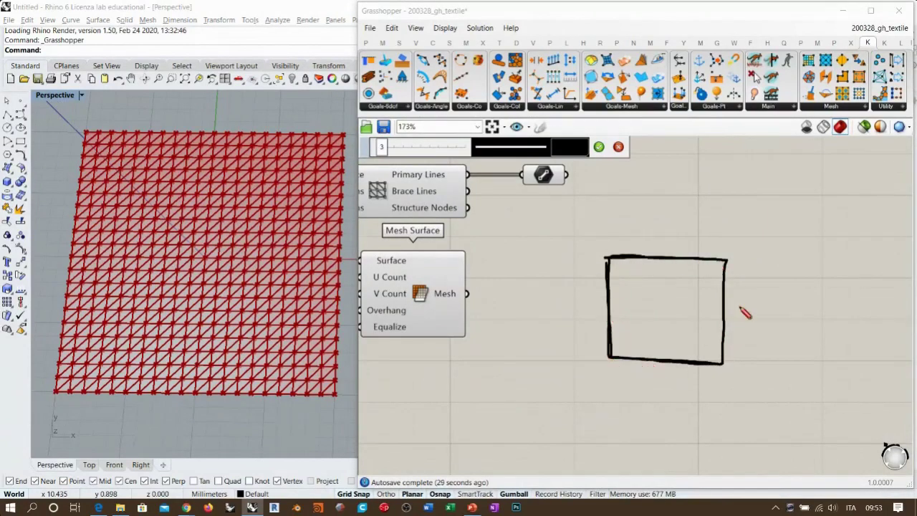
{"action": "mouse_move", "coordinate": [730, 363]}
{"action": "left_mouse_down"}
{"action": "mouse_move", "coordinate": [731, 263]}
{"action": "mouse_move", "coordinate": [831, 263]}
{"action": "mouse_move", "coordinate": [829, 365]}
{"action": "mouse_move", "coordinate": [732, 362]}
{"action": "mouse_move", "coordinate": [825, 366]}
{"action": "left_mouse_up"}
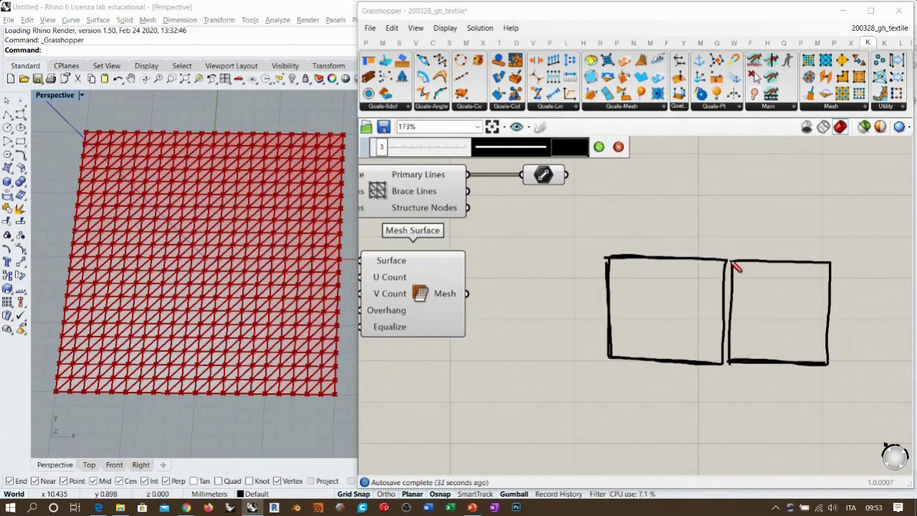
{"action": "mouse_move", "coordinate": [621, 255]}
{"action": "left_mouse_down"}
{"action": "mouse_move", "coordinate": [731, 256]}
{"action": "mouse_move", "coordinate": [733, 164]}
{"action": "mouse_move", "coordinate": [617, 159]}
{"action": "mouse_move", "coordinate": [623, 176]}
{"action": "left_mouse_up"}
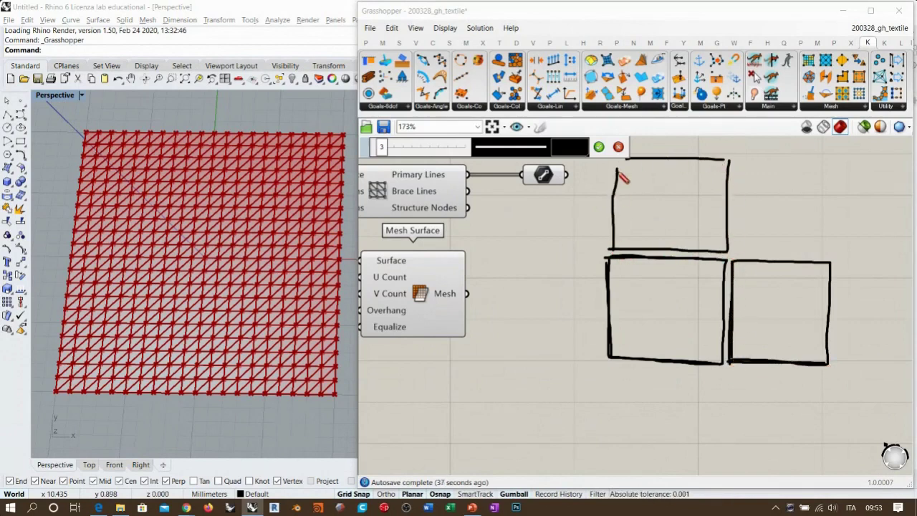
{"action": "mouse_move", "coordinate": [743, 257]}
{"action": "left_mouse_down"}
{"action": "mouse_move", "coordinate": [743, 245]}
{"action": "mouse_move", "coordinate": [835, 260]}
{"action": "mouse_move", "coordinate": [836, 174]}
{"action": "mouse_move", "coordinate": [745, 207]}
{"action": "left_mouse_up"}
{"action": "left_click_drag", "start_coordinate": [794, 258], "coordinate": [833, 191]}
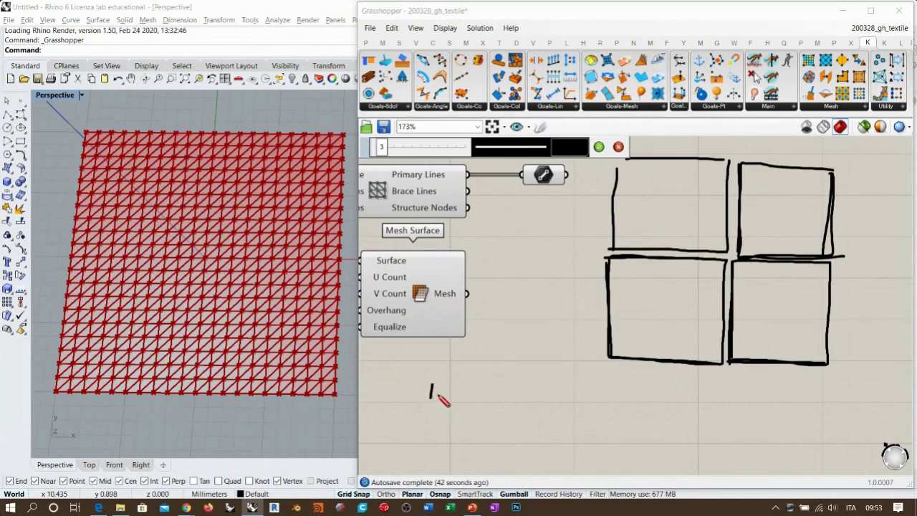
Step: Add a circled "ISO" note with an arrow to the sketch and number the four cells 1 to 4
{"action": "mouse_move", "coordinate": [478, 387]}
{"action": "left_mouse_down"}
{"action": "mouse_move", "coordinate": [477, 365]}
{"action": "mouse_move", "coordinate": [573, 371]}
{"action": "left_mouse_up"}
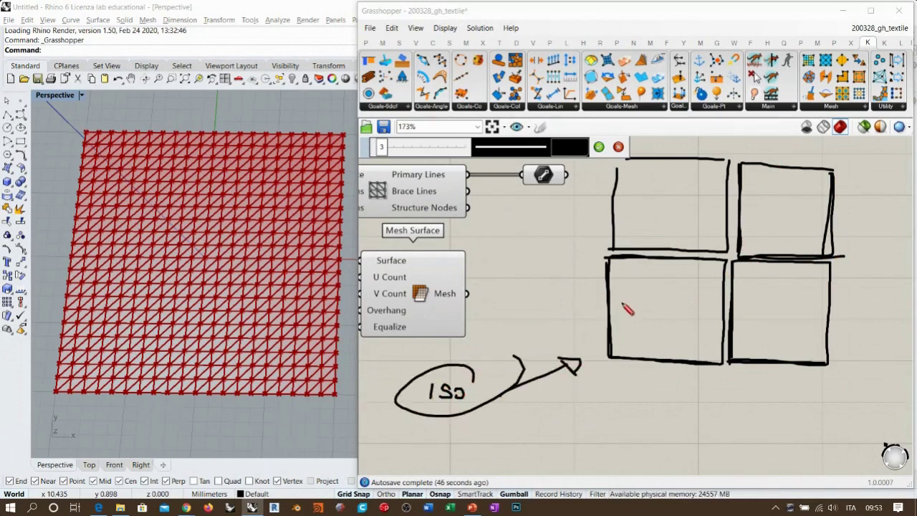
{"action": "left_click_drag", "start_coordinate": [634, 309], "coordinate": [642, 316]}
{"action": "left_click_drag", "start_coordinate": [634, 192], "coordinate": [652, 209]}
{"action": "left_click_drag", "start_coordinate": [748, 287], "coordinate": [750, 307]}
{"action": "left_click_drag", "start_coordinate": [751, 199], "coordinate": [758, 217]}
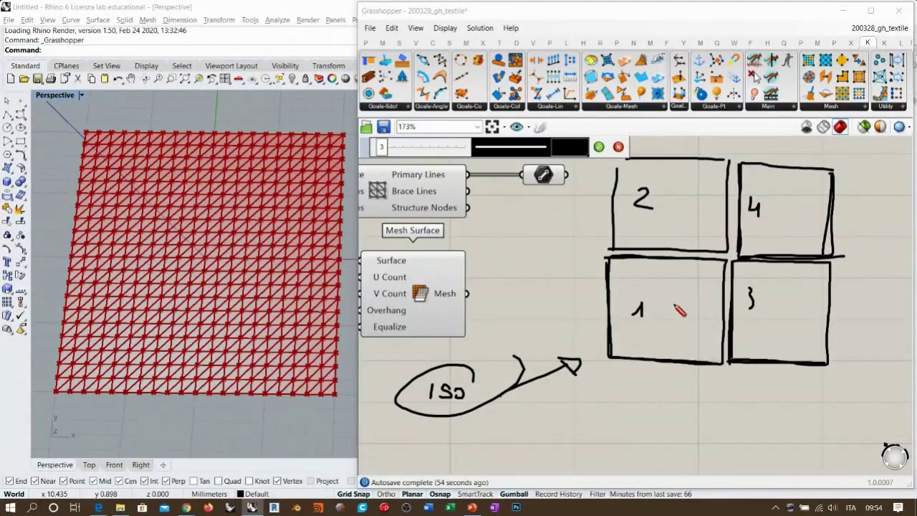
Step: Write a circled 4 inside each of the four sketched cells
{"action": "left_click_drag", "start_coordinate": [664, 273], "coordinate": [684, 295]}
{"action": "left_click_drag", "start_coordinate": [674, 275], "coordinate": [669, 305]}
{"action": "left_click_drag", "start_coordinate": [658, 270], "coordinate": [653, 280]}
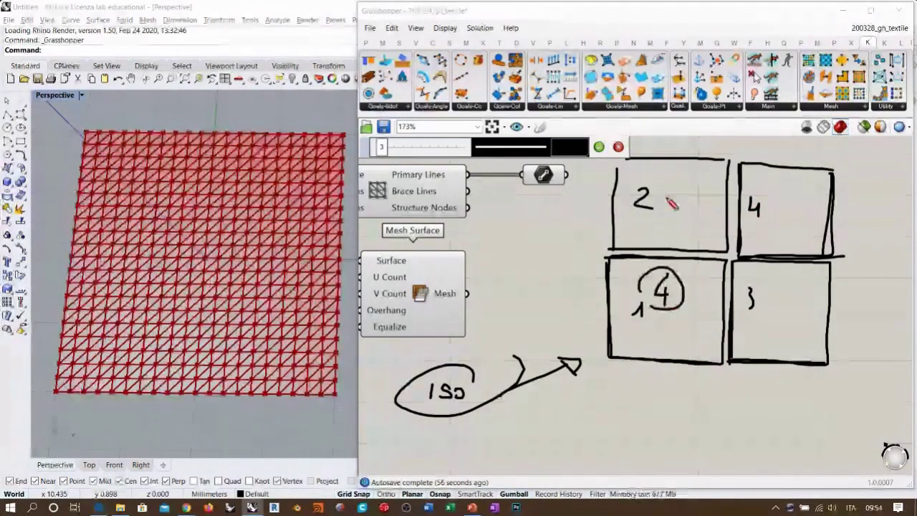
{"action": "mouse_move", "coordinate": [673, 188]}
{"action": "left_mouse_down"}
{"action": "mouse_move", "coordinate": [690, 198]}
{"action": "mouse_move", "coordinate": [666, 211]}
{"action": "left_mouse_up"}
{"action": "left_click_drag", "start_coordinate": [788, 283], "coordinate": [767, 304]}
{"action": "mouse_move", "coordinate": [780, 190]}
{"action": "left_mouse_down"}
{"action": "mouse_move", "coordinate": [788, 215]}
{"action": "mouse_move", "coordinate": [762, 214]}
{"action": "left_mouse_up"}
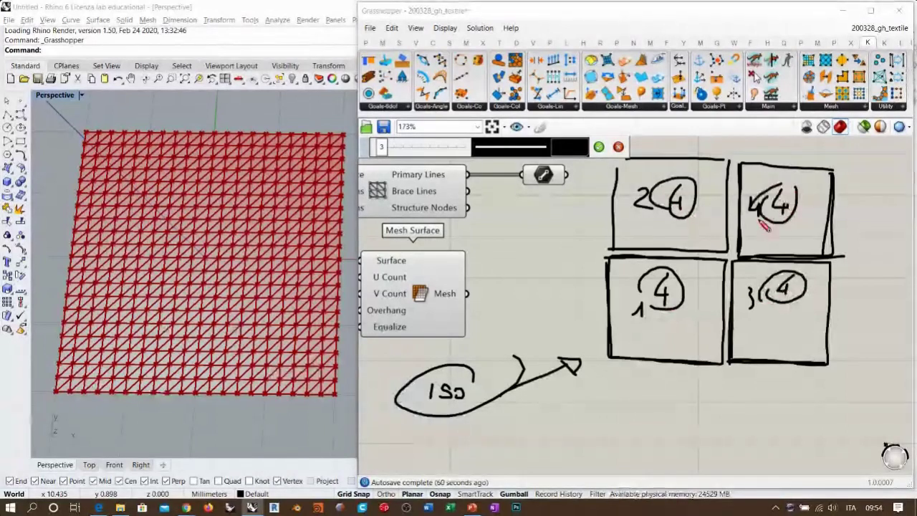
Step: Retrace the shared edges between the sketched cells and discard the whole sketch
{"action": "mouse_move", "coordinate": [724, 328]}
{"action": "left_mouse_down"}
{"action": "mouse_move", "coordinate": [724, 268]}
{"action": "mouse_move", "coordinate": [724, 360]}
{"action": "mouse_move", "coordinate": [723, 265]}
{"action": "mouse_move", "coordinate": [732, 280]}
{"action": "mouse_move", "coordinate": [732, 358]}
{"action": "mouse_move", "coordinate": [727, 264]}
{"action": "mouse_move", "coordinate": [730, 349]}
{"action": "left_mouse_up"}
{"action": "left_click_drag", "start_coordinate": [709, 259], "coordinate": [622, 258]}
{"action": "mouse_move", "coordinate": [735, 166]}
{"action": "left_mouse_down"}
{"action": "mouse_move", "coordinate": [740, 247]}
{"action": "mouse_move", "coordinate": [815, 263]}
{"action": "left_mouse_up"}
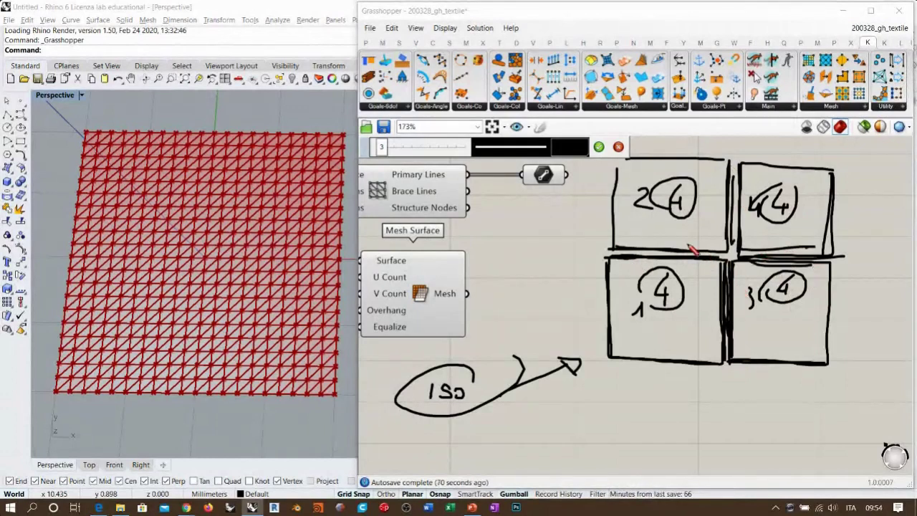
{"action": "mouse_move", "coordinate": [614, 266]}
{"action": "left_mouse_down"}
{"action": "mouse_move", "coordinate": [614, 369]}
{"action": "mouse_move", "coordinate": [719, 371]}
{"action": "left_mouse_up"}
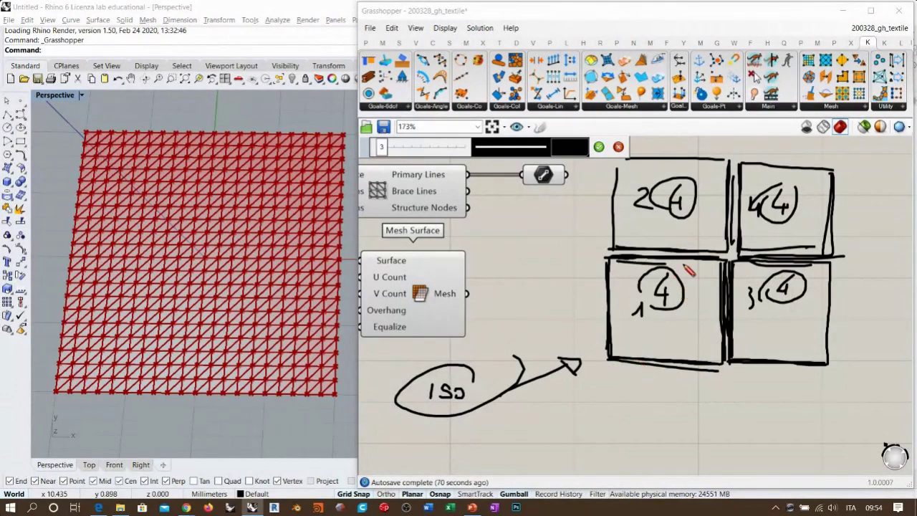
{"action": "left_click_drag", "start_coordinate": [621, 262], "coordinate": [699, 263]}
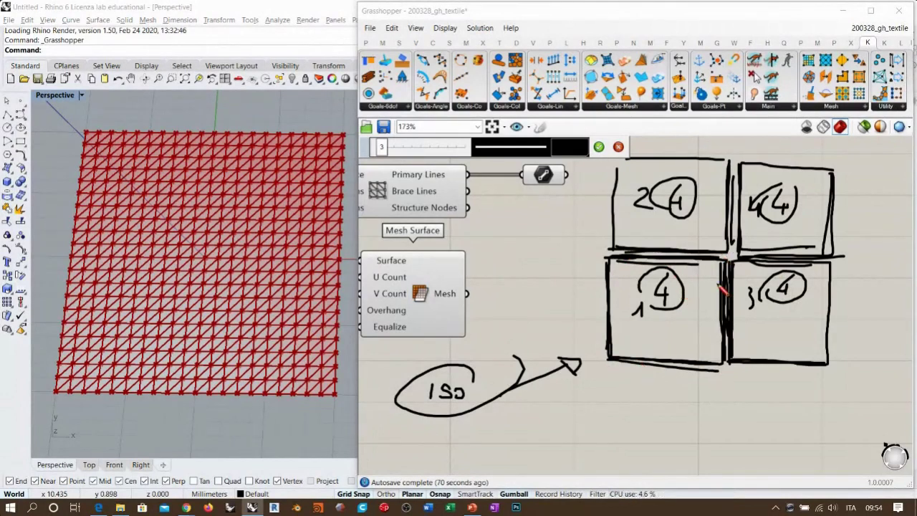
{"action": "left_click", "coordinate": [618, 147]}
Step: Check the Line parameter's values against the EdgeLengths EL list and examine the grid lines close up in the Perspective viewport
{"action": "right_click_drag", "start_coordinate": [547, 212], "coordinate": [522, 280]}
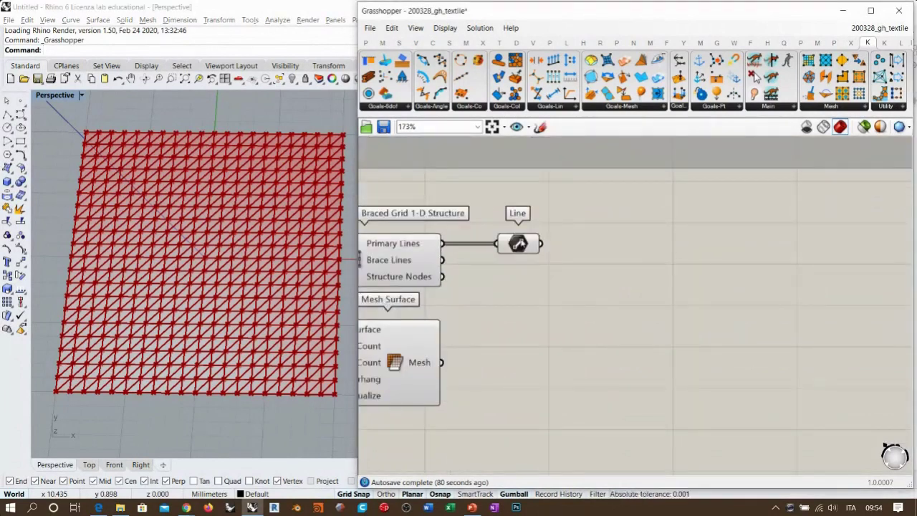
{"action": "mouse_move", "coordinate": [518, 243]}
{"action": "scroll", "coordinate": [517, 243], "scroll_direction": "down", "scroll_amount": 3}
{"action": "right_click_drag", "start_coordinate": [853, 232], "coordinate": [561, 282]}
{"action": "scroll", "coordinate": [817, 304], "scroll_direction": "up", "scroll_amount": 5}
{"action": "right_click_drag", "start_coordinate": [772, 301], "coordinate": [689, 289]}
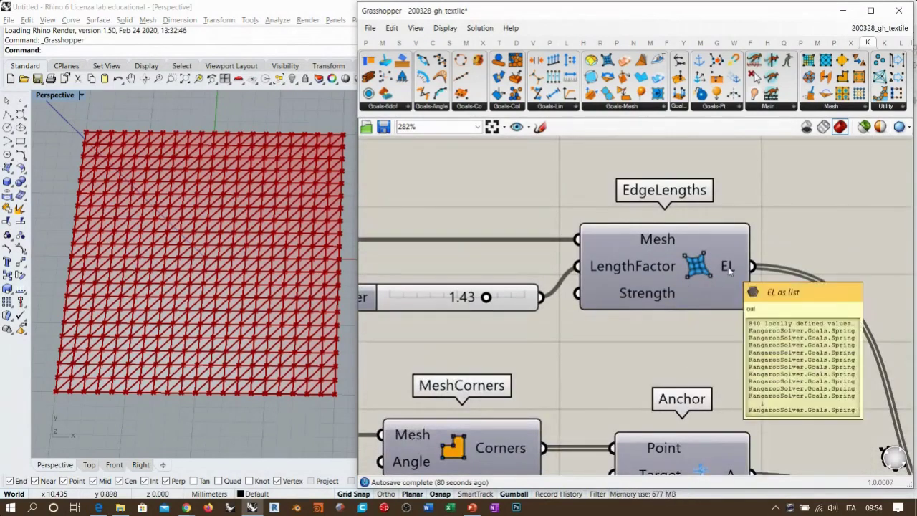
{"action": "right_click_drag", "start_coordinate": [724, 265], "coordinate": [716, 268]}
{"action": "scroll", "coordinate": [717, 268], "scroll_direction": "down", "scroll_amount": 5}
{"action": "right_click_drag", "start_coordinate": [620, 265], "coordinate": [914, 268]}
{"action": "scroll", "coordinate": [479, 264], "scroll_direction": "up", "scroll_amount": 1}
{"action": "scroll", "coordinate": [470, 267], "scroll_direction": "up", "scroll_amount": 2}
{"action": "right_click_drag", "start_coordinate": [467, 268], "coordinate": [629, 266]}
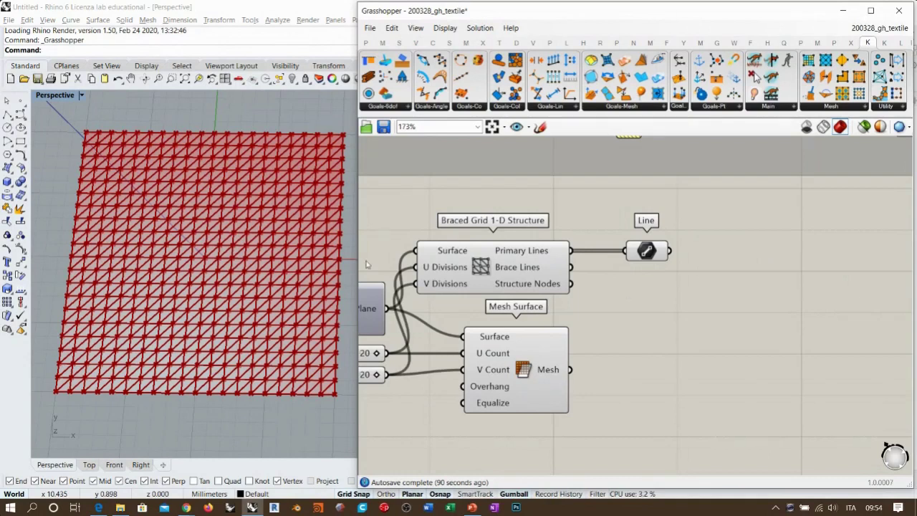
{"action": "left_click", "coordinate": [647, 250]}
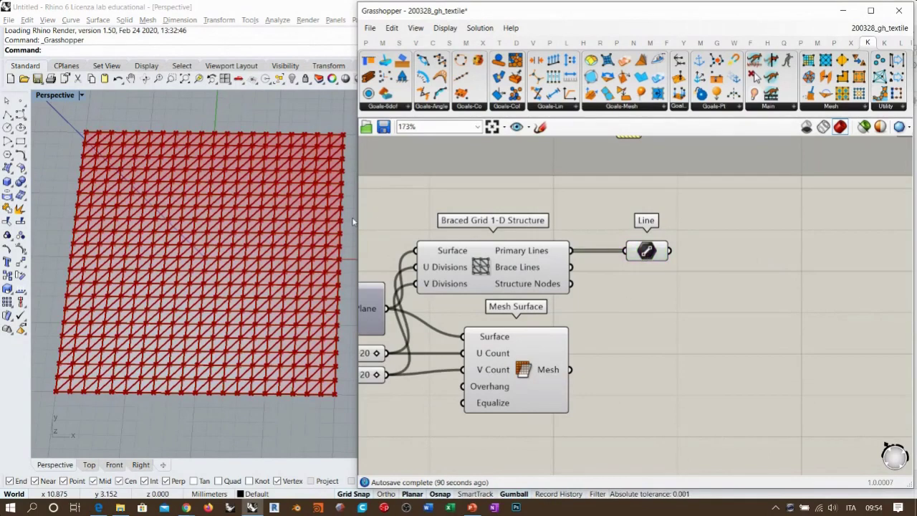
{"action": "scroll", "coordinate": [289, 220], "scroll_direction": "up", "scroll_amount": 6}
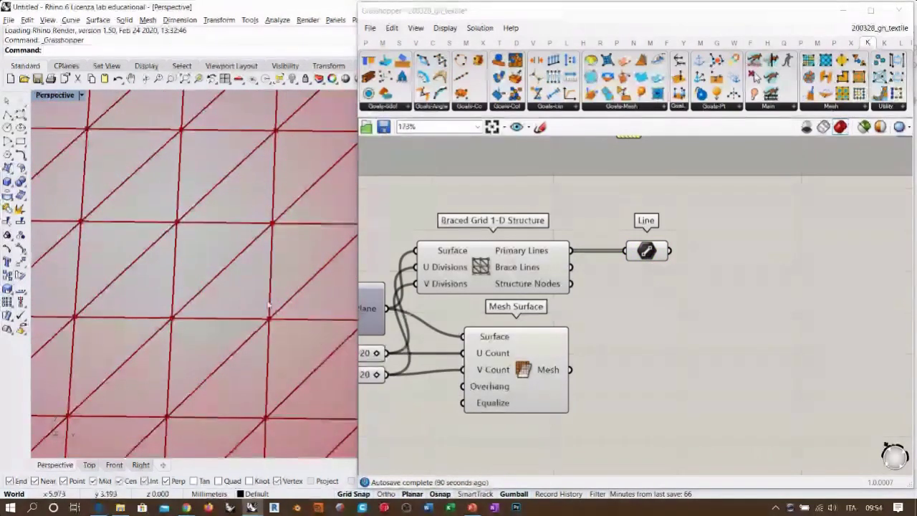
{"action": "scroll", "coordinate": [275, 247], "scroll_direction": "down", "scroll_amount": 8}
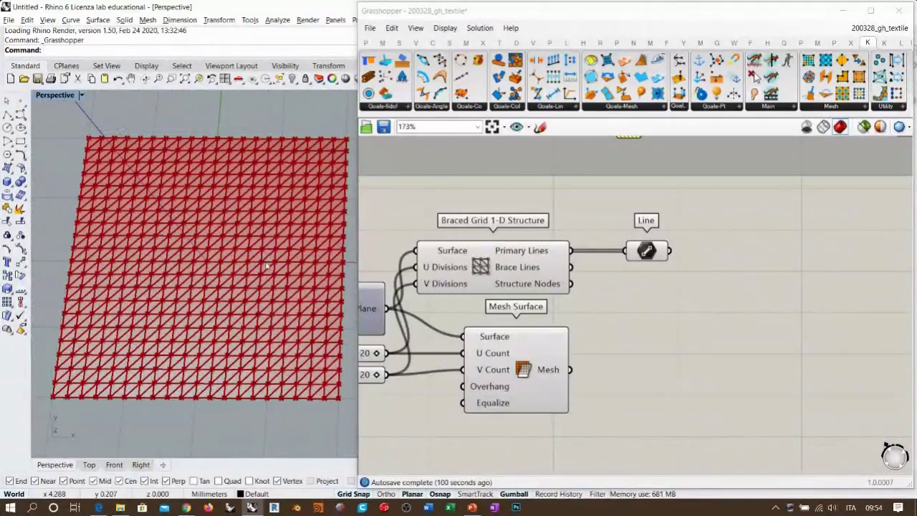
{"action": "left_click", "coordinate": [669, 297]}
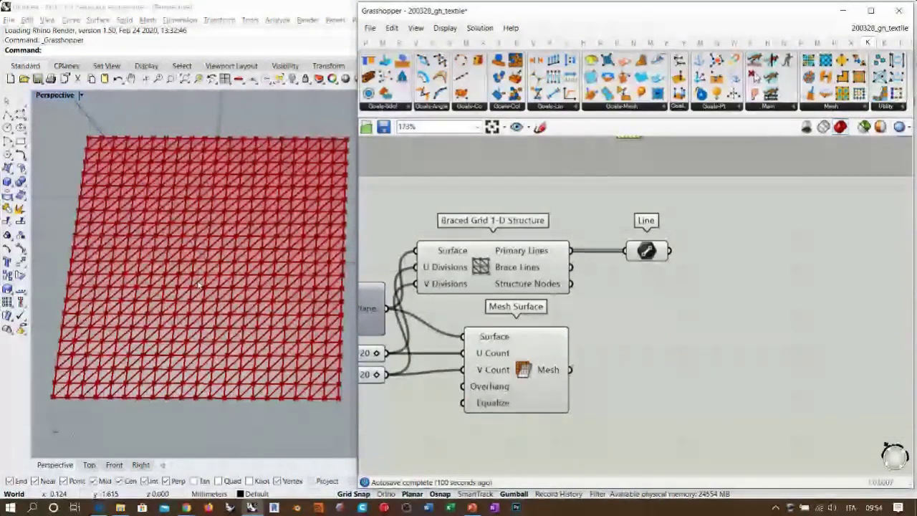
{"action": "left_click", "coordinate": [236, 258]}
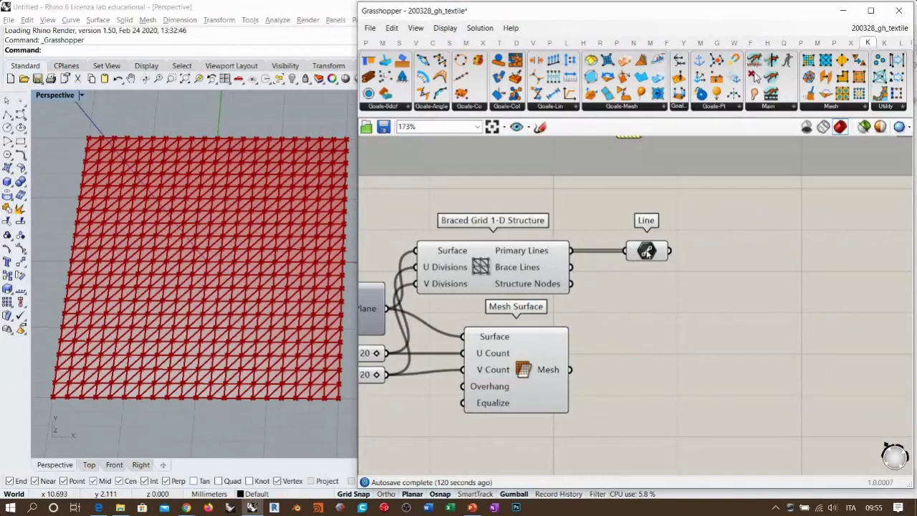
Step: Duplicate the Line parameter below the original, connect Brace Lines to the copy and highlight the diagonals in the viewport
{"action": "left_click_drag", "start_coordinate": [646, 252], "coordinate": [647, 279], "text": "alt"}
{"action": "left_click_drag", "start_coordinate": [571, 267], "coordinate": [625, 278]}
{"action": "left_click", "coordinate": [636, 295]}
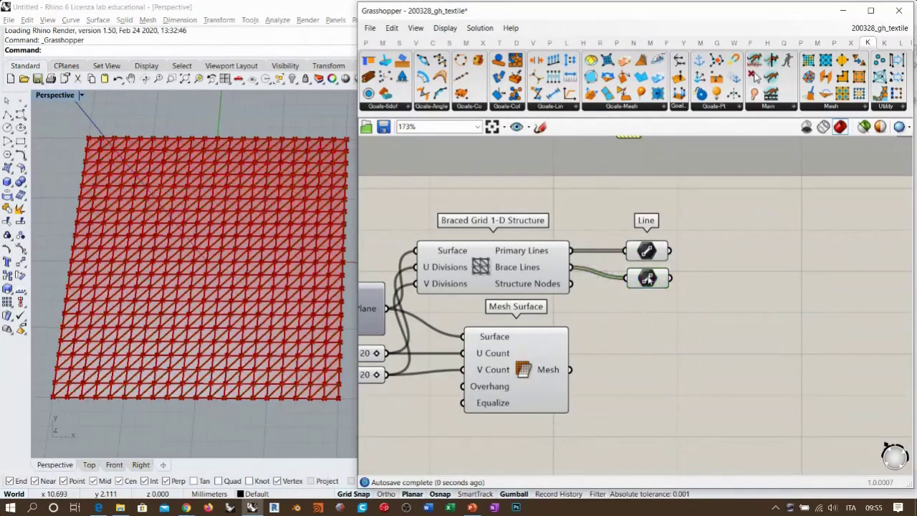
{"action": "mouse_move", "coordinate": [647, 278]}
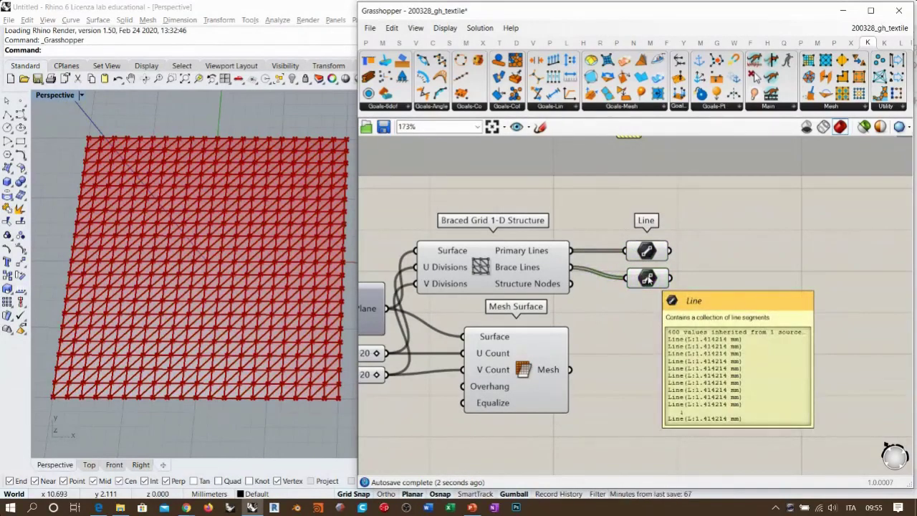
{"action": "left_click", "coordinate": [647, 279]}
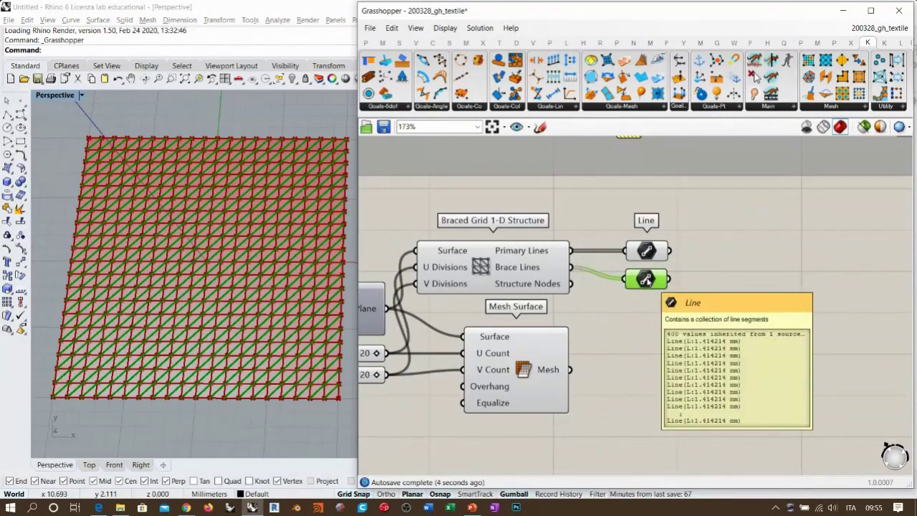
Step: Highlight the two Line parameters in turn to compare the primary lines with the brace lines in the viewport
{"action": "right_click_drag", "start_coordinate": [526, 286], "coordinate": [608, 266]}
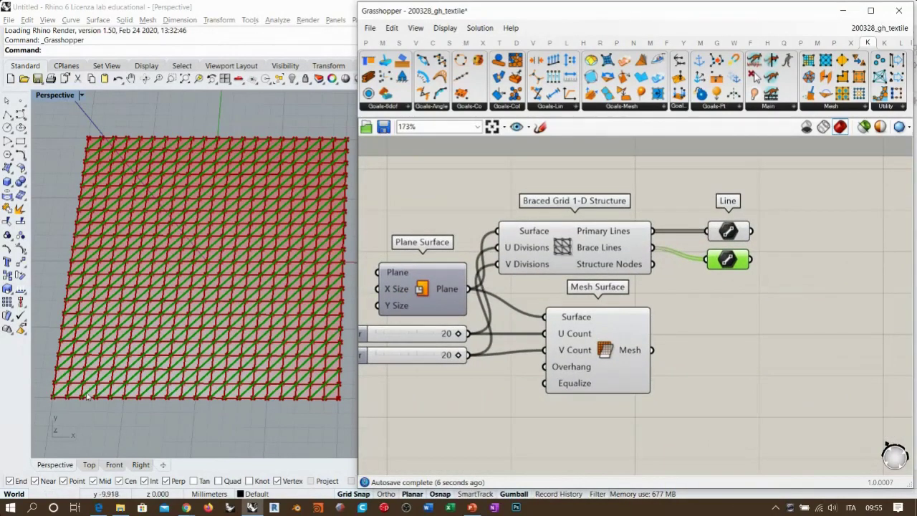
{"action": "left_click", "coordinate": [713, 335]}
{"action": "right_click_drag", "start_coordinate": [726, 298], "coordinate": [606, 318]}
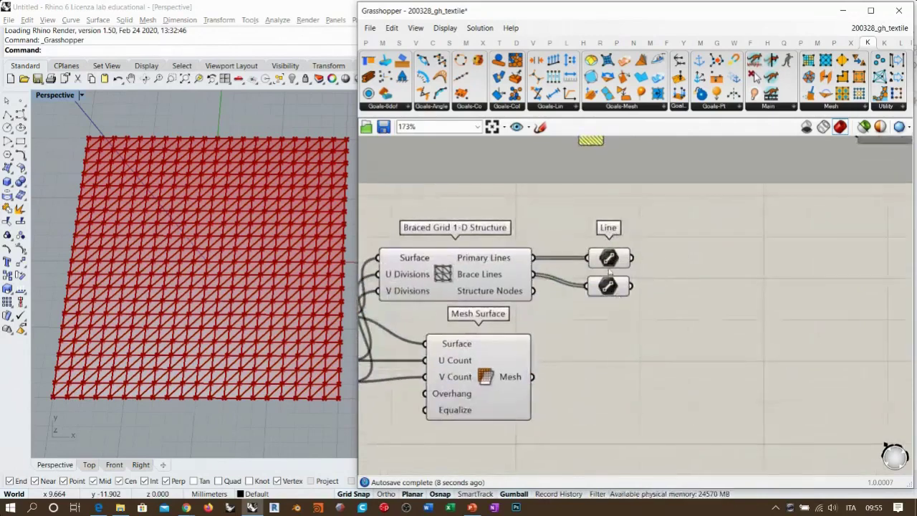
{"action": "left_click", "coordinate": [608, 251]}
{"action": "left_click", "coordinate": [685, 286]}
{"action": "left_click", "coordinate": [608, 285]}
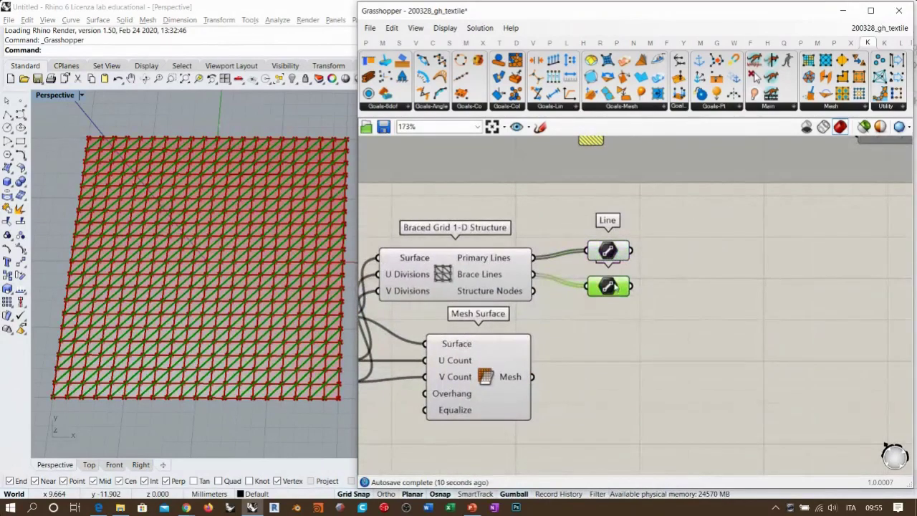
{"action": "left_click", "coordinate": [659, 292]}
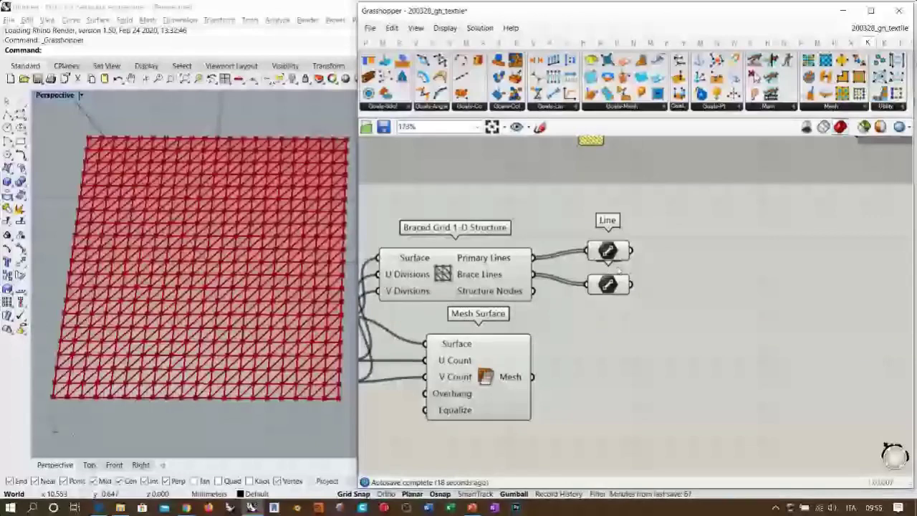
Step: Delete the second Line parameter and connect Brace Lines to the remaining one alongside Primary Lines
{"action": "key", "text": "Delete"}
{"action": "left_click_drag", "start_coordinate": [533, 274], "coordinate": [606, 266]}
{"action": "left_click", "coordinate": [662, 288]}
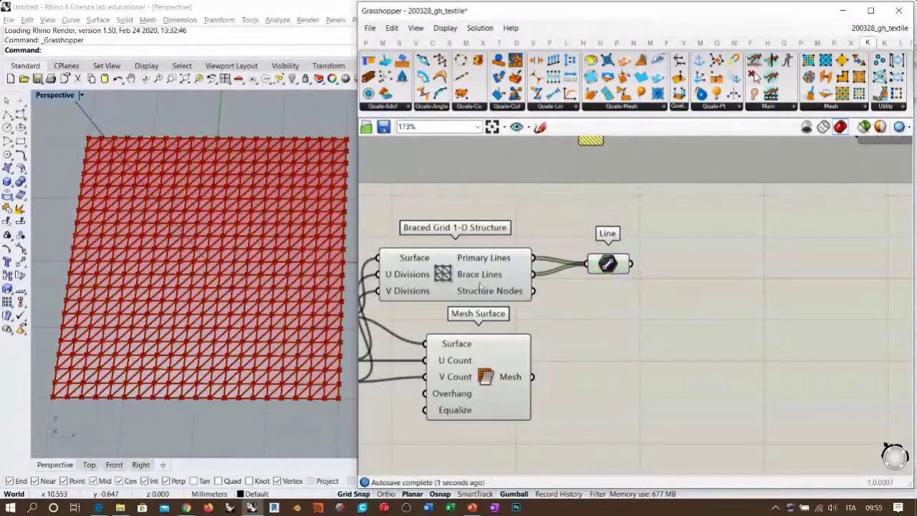
Step: Hide the Braced Grid 1-D Structure preview and check the combined line values in the Line parameter
{"action": "left_click", "coordinate": [458, 280]}
{"action": "left_click", "coordinate": [658, 317]}
{"action": "mouse_move", "coordinate": [608, 264]}
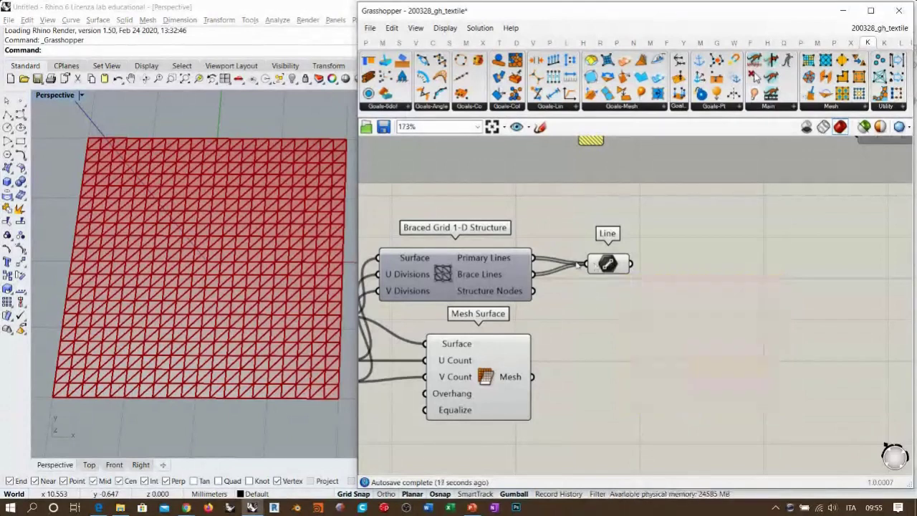
{"action": "left_click_drag", "start_coordinate": [608, 264], "coordinate": [604, 268]}
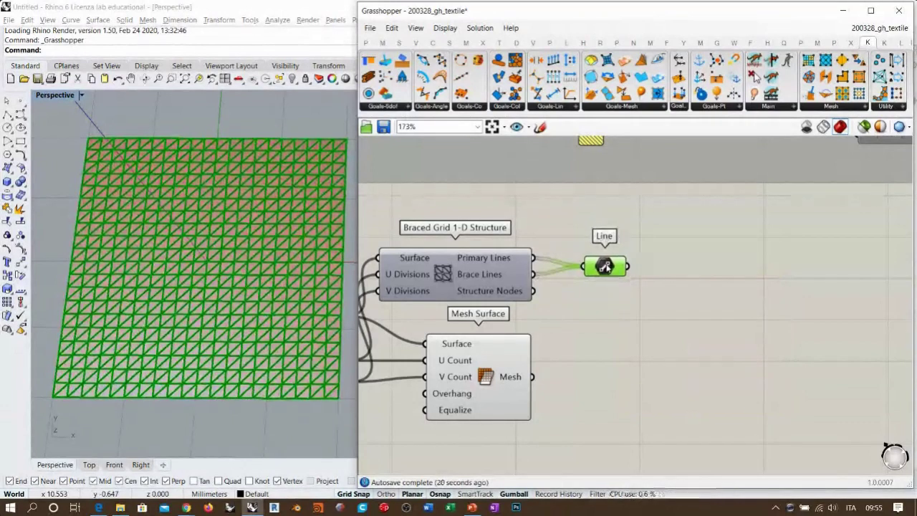
{"action": "left_click", "coordinate": [698, 274]}
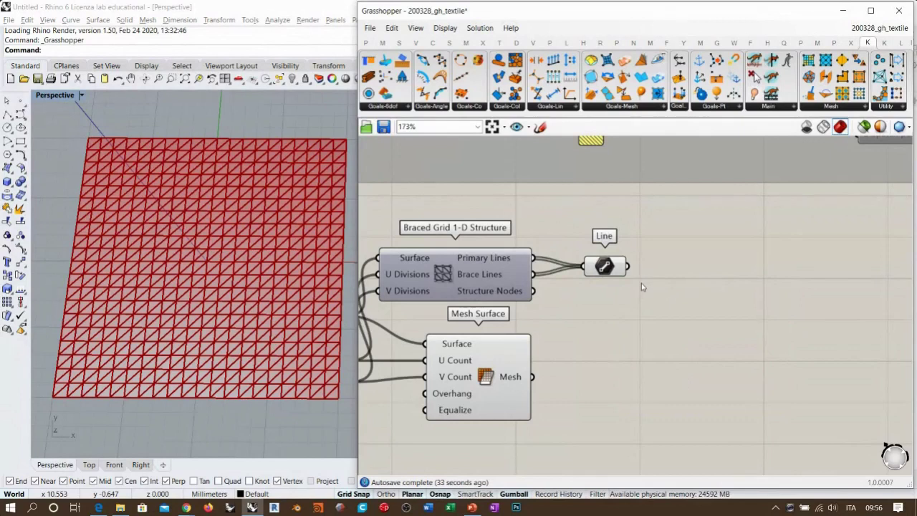
{"action": "mouse_move", "coordinate": [614, 271]}
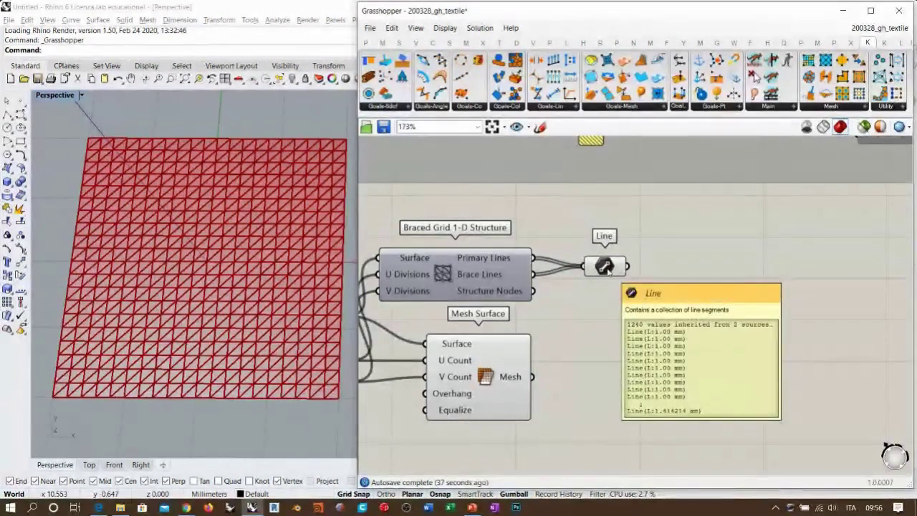
Step: Add a Kangaroo Length(Line) goal to the canvas, downstream of the Line parameter
{"action": "right_click_drag", "start_coordinate": [757, 285], "coordinate": [687, 284]}
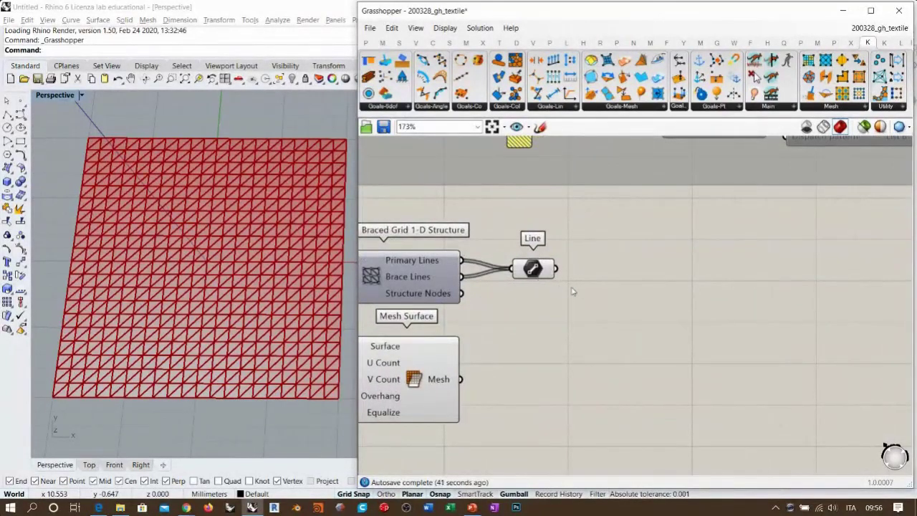
{"action": "left_click", "coordinate": [640, 106]}
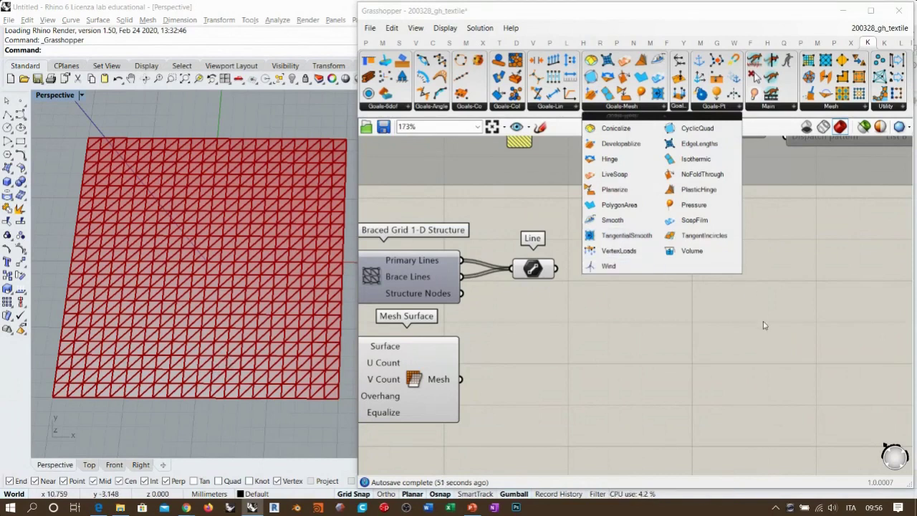
{"action": "left_click", "coordinate": [641, 329]}
{"action": "left_click_drag", "start_coordinate": [553, 93], "coordinate": [706, 278]}
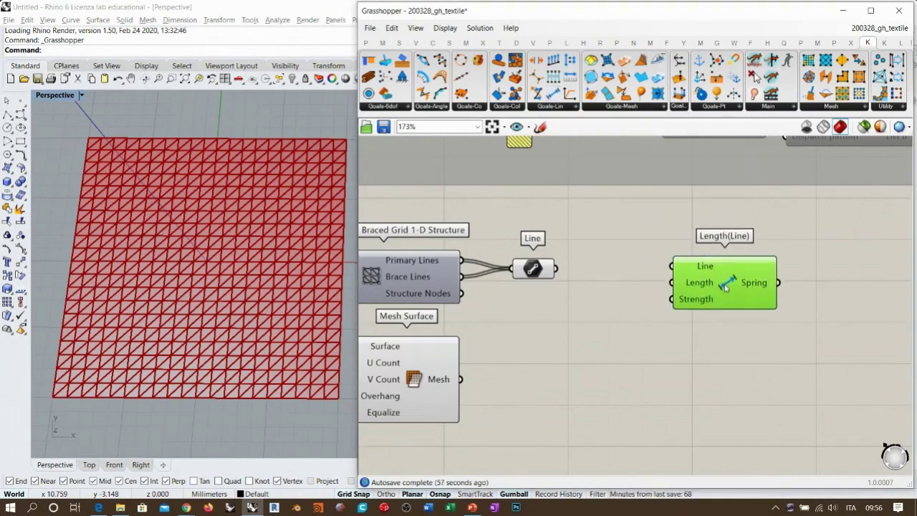
{"action": "left_click", "coordinate": [634, 281]}
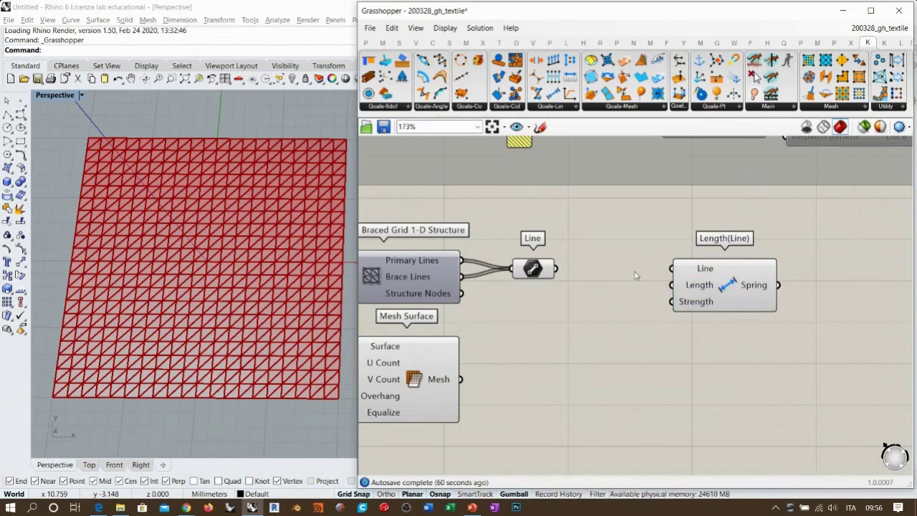
{"action": "left_click_drag", "start_coordinate": [721, 284], "coordinate": [735, 288]}
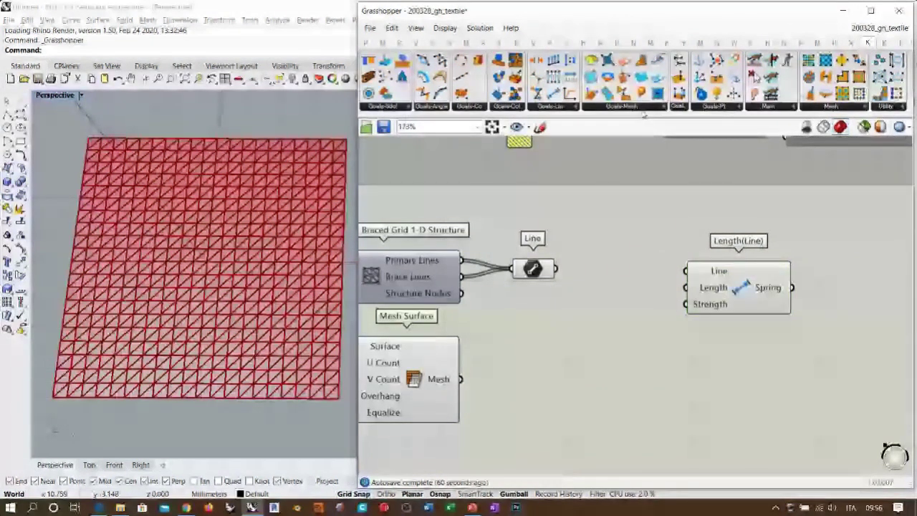
Step: Connect the Line parameter to the Line input of the Length(Line) goal and align the goal with it
{"action": "left_click", "coordinate": [643, 108]}
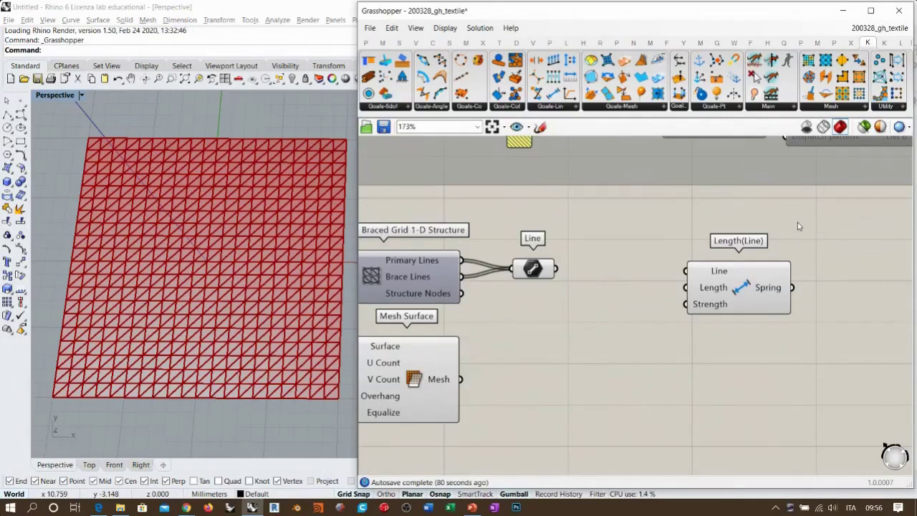
{"action": "left_click", "coordinate": [632, 108]}
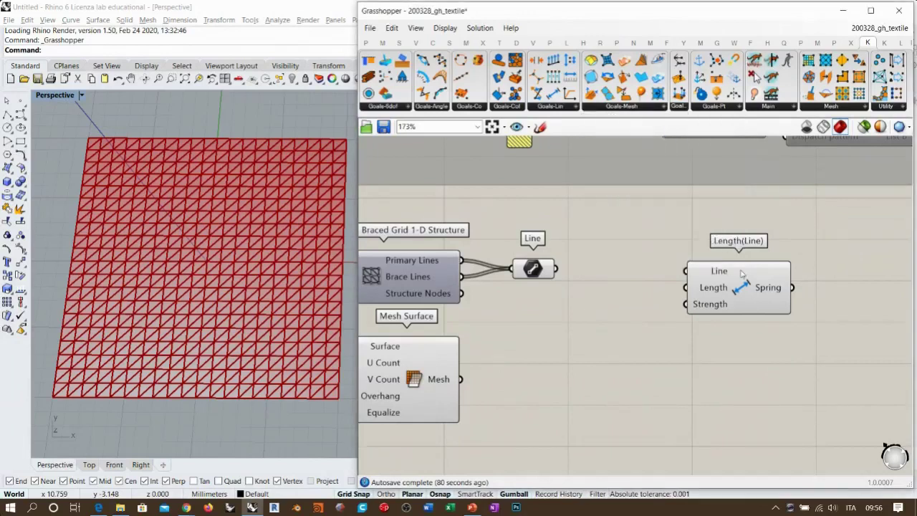
{"action": "left_click_drag", "start_coordinate": [731, 270], "coordinate": [746, 268]}
{"action": "left_click", "coordinate": [628, 259]}
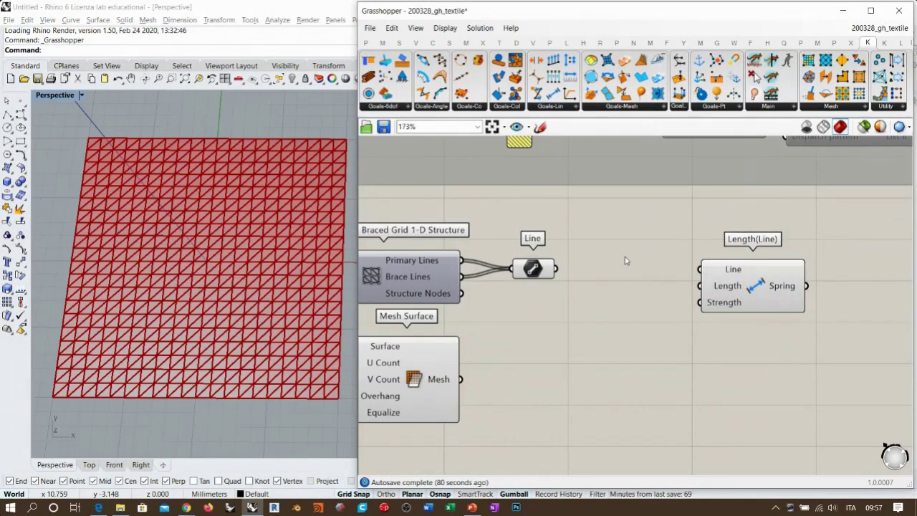
{"action": "left_click_drag", "start_coordinate": [557, 268], "coordinate": [700, 269]}
{"action": "mouse_move", "coordinate": [743, 297]}
{"action": "left_mouse_down"}
{"action": "mouse_move", "coordinate": [766, 289]}
{"action": "mouse_move", "coordinate": [756, 289]}
{"action": "left_mouse_up"}
{"action": "left_click", "coordinate": [604, 290]}
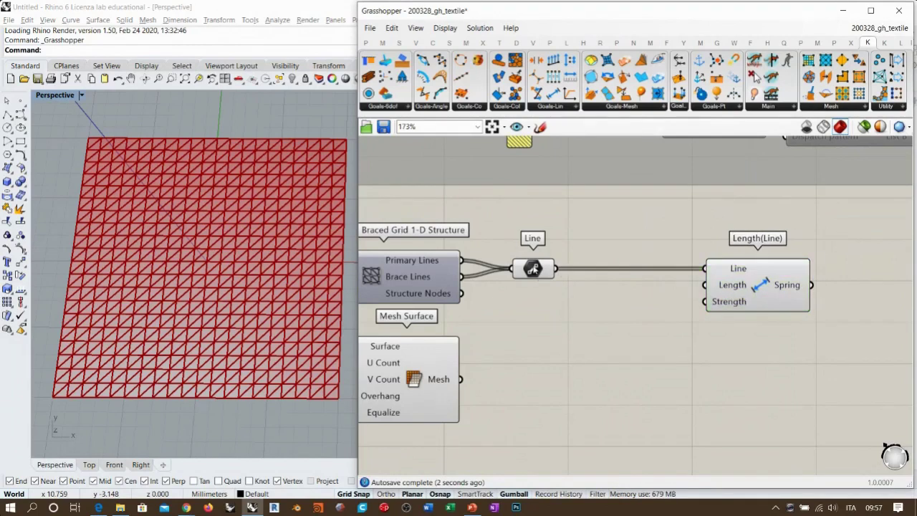
Step: Move the Length(Line) goal farther from the Line parameter to make room for components between them
{"action": "mouse_move", "coordinate": [793, 289]}
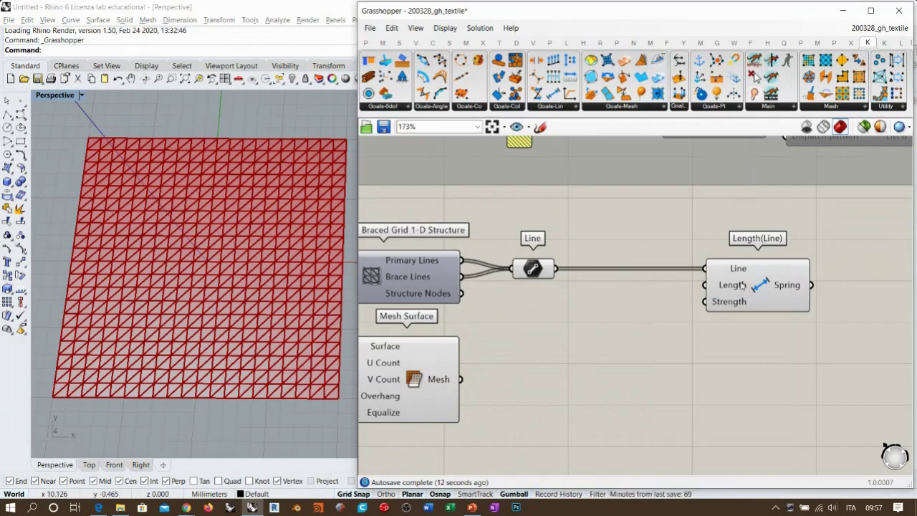
{"action": "mouse_move", "coordinate": [737, 287]}
{"action": "right_click_drag", "start_coordinate": [657, 309], "coordinate": [570, 300]}
{"action": "left_click_drag", "start_coordinate": [670, 279], "coordinate": [803, 279]}
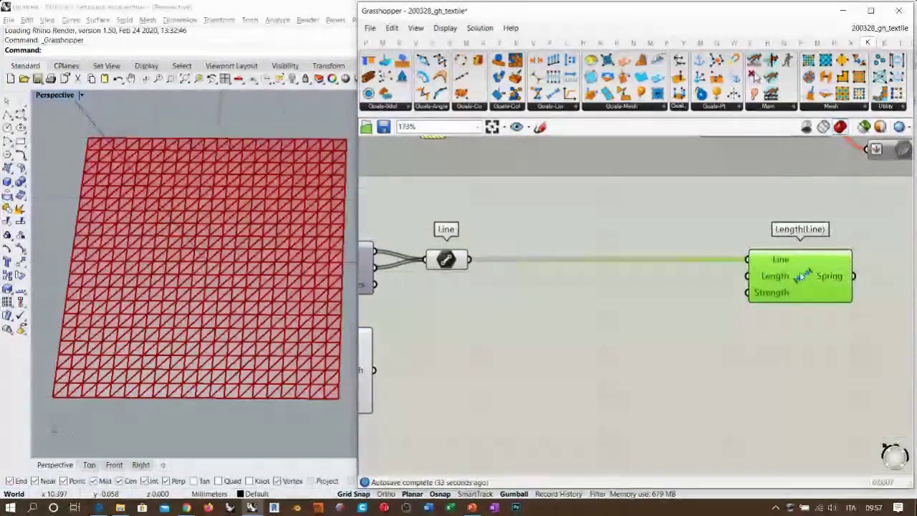
{"action": "left_click", "coordinate": [673, 320]}
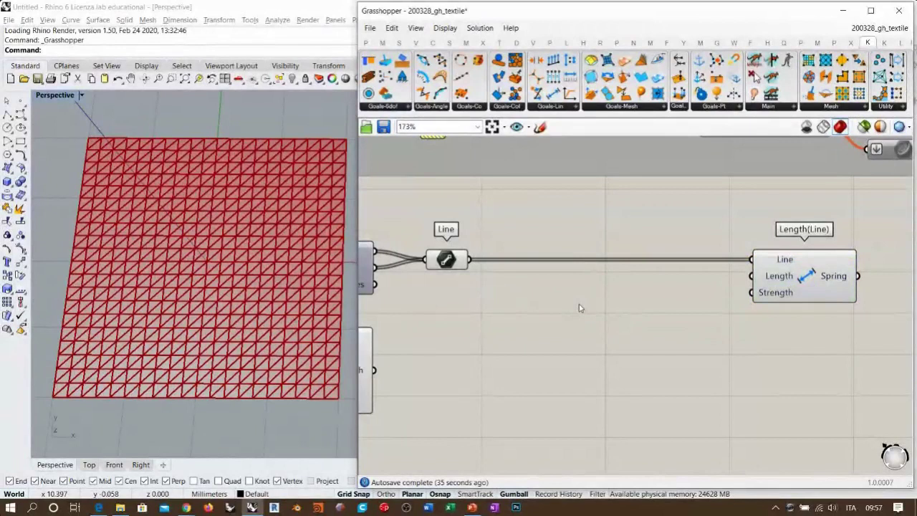
Step: Add a curve Length component between the Line parameter and the goal, and connect the lines to its Curve input
{"action": "double_click", "coordinate": [580, 308]}
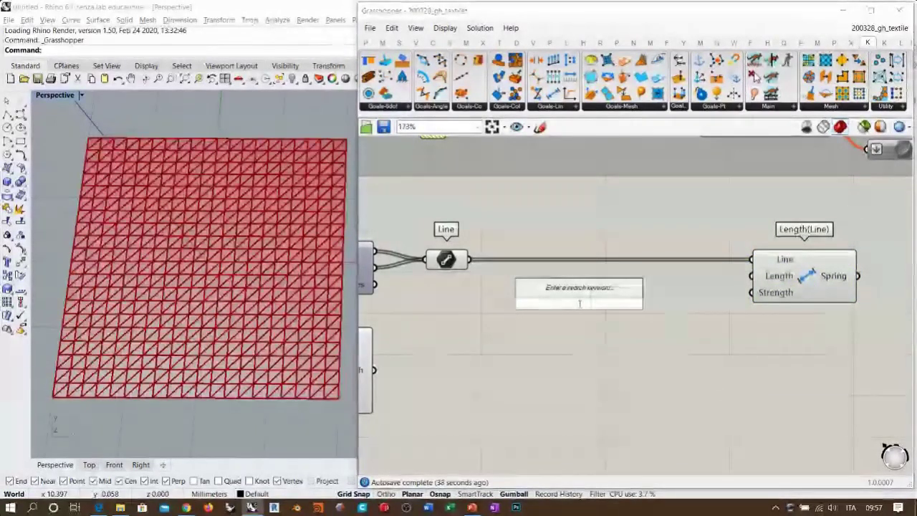
{"action": "type", "text": "lengt"}
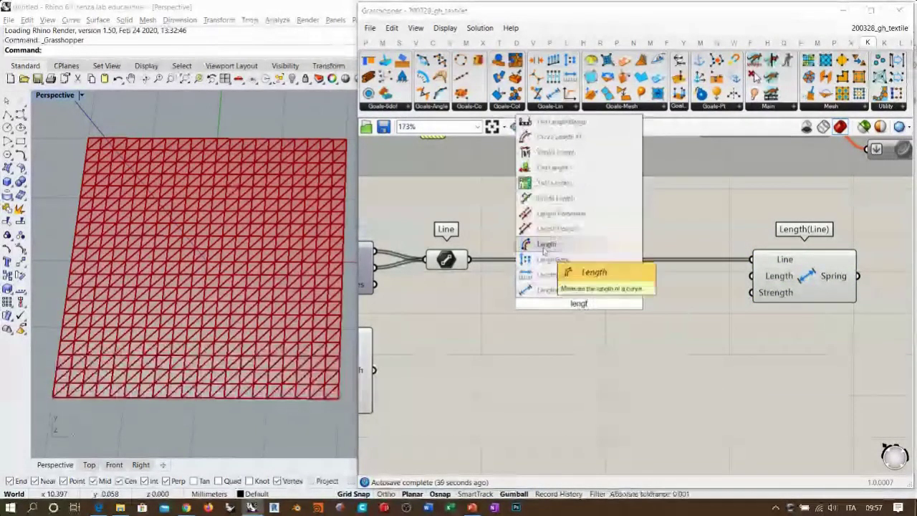
{"action": "left_click", "coordinate": [544, 245]}
{"action": "left_click_drag", "start_coordinate": [469, 259], "coordinate": [523, 291]}
Step: Add a Multiplication component after the Length component and connect the measured length to its A input
{"action": "double_click", "coordinate": [623, 316]}
{"action": "type", "text": "*"}
{"action": "key", "text": "Return"}
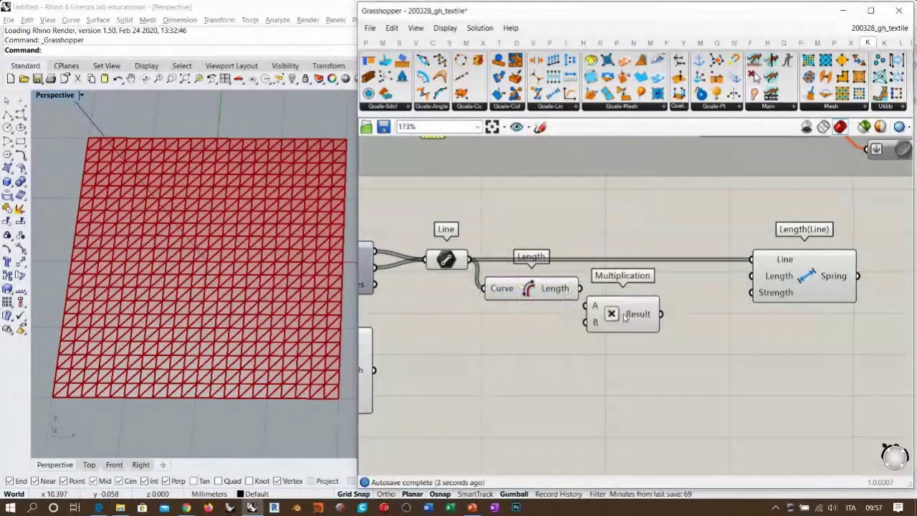
{"action": "left_click_drag", "start_coordinate": [580, 288], "coordinate": [632, 296]}
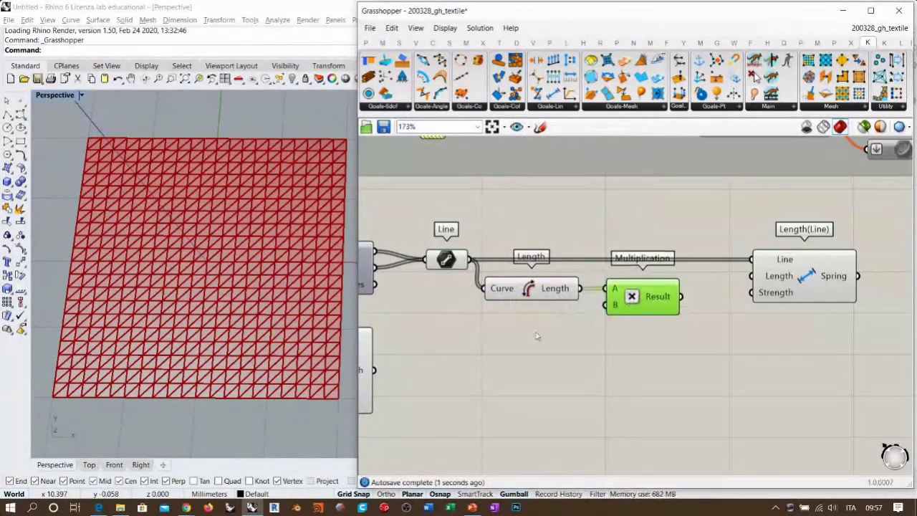
Step: Add a number slider from 0.00 to 2 set at 1.00 and connect it to the Multiplication's B input
{"action": "double_click", "coordinate": [537, 330]}
{"action": "type", "text": "0.00"}
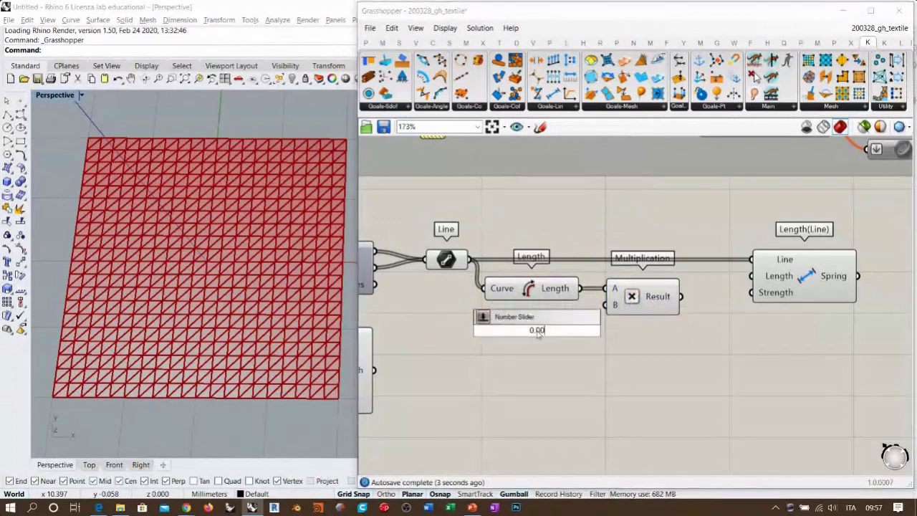
{"action": "type", "text": "<1<2"}
{"action": "key", "text": "Return"}
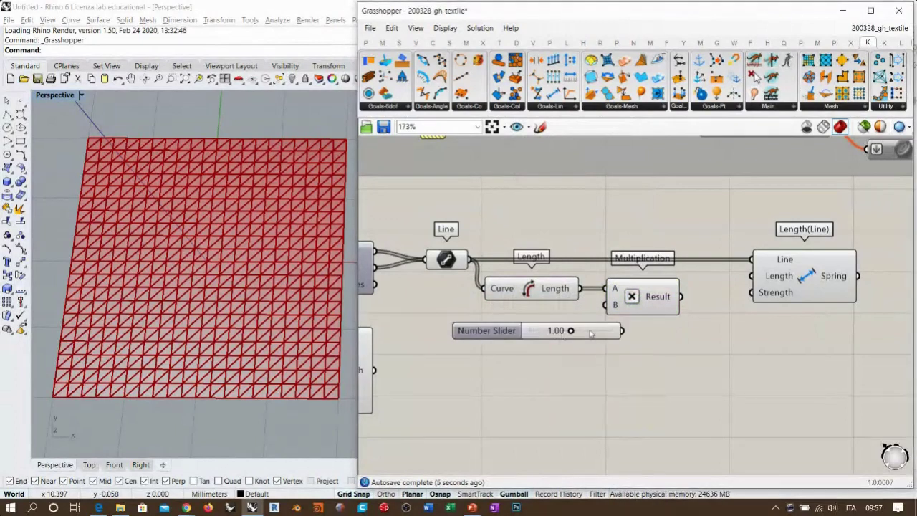
{"action": "left_click_drag", "start_coordinate": [591, 334], "coordinate": [550, 316]}
{"action": "left_click", "coordinate": [563, 334]}
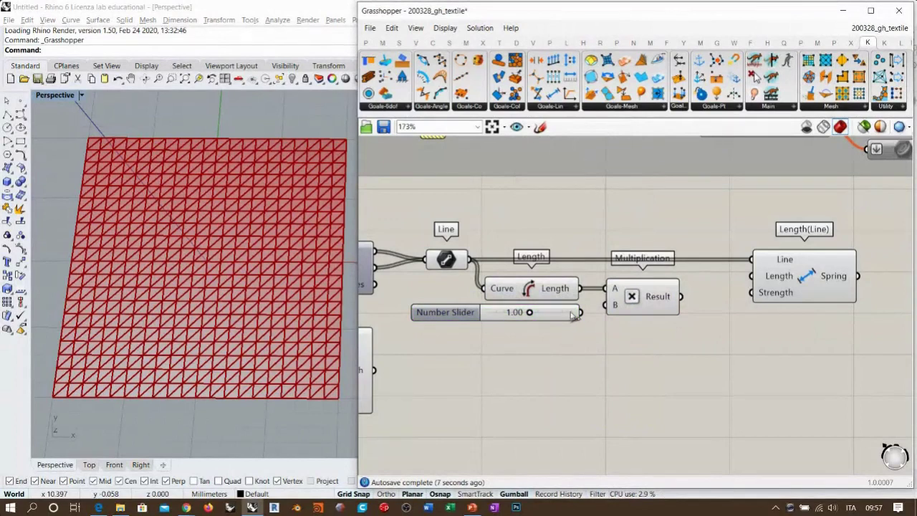
{"action": "left_click_drag", "start_coordinate": [581, 314], "coordinate": [609, 311]}
{"action": "left_click", "coordinate": [563, 316]}
{"action": "left_click", "coordinate": [581, 332]}
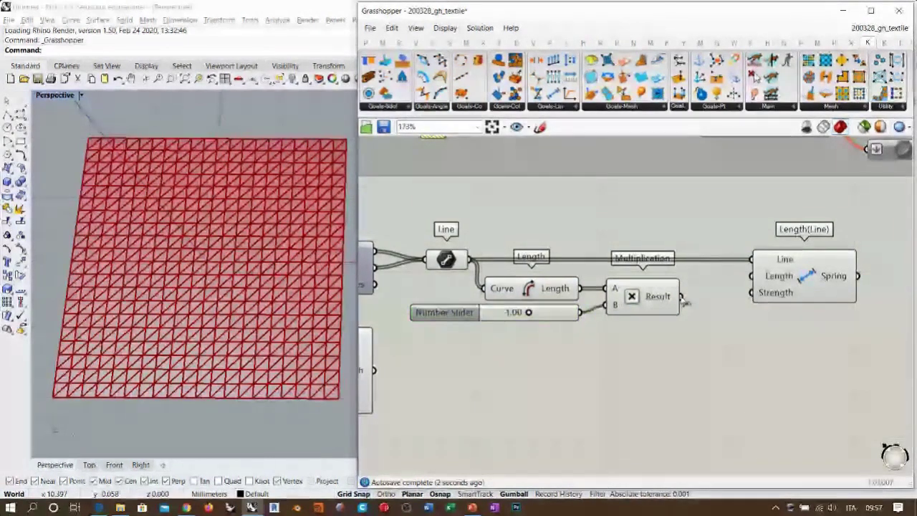
Step: Connect the Multiplication result to the goal's Length input and shift the length components closer to the goal
{"action": "left_click_drag", "start_coordinate": [751, 333], "coordinate": [418, 256]}
{"action": "left_click_drag", "start_coordinate": [637, 299], "coordinate": [666, 287]}
{"action": "left_click", "coordinate": [681, 314]}
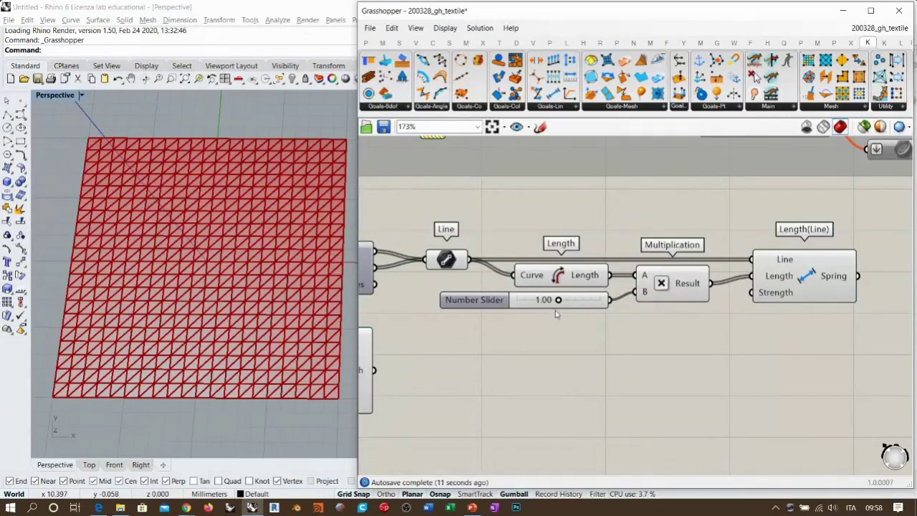
Step: Try the length multiplier slider at 0.00 and return it to 1.00
{"action": "left_click_drag", "start_coordinate": [559, 301], "coordinate": [497, 302]}
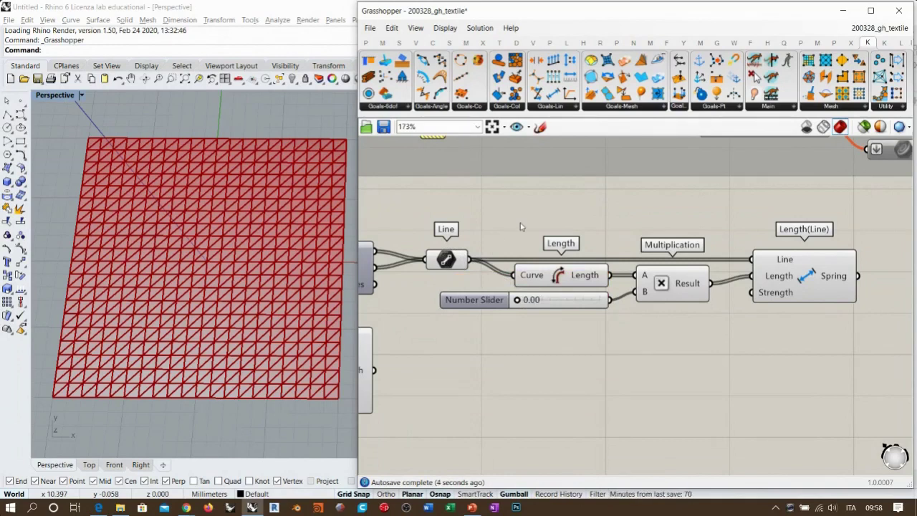
{"action": "left_click_drag", "start_coordinate": [516, 299], "coordinate": [559, 301]}
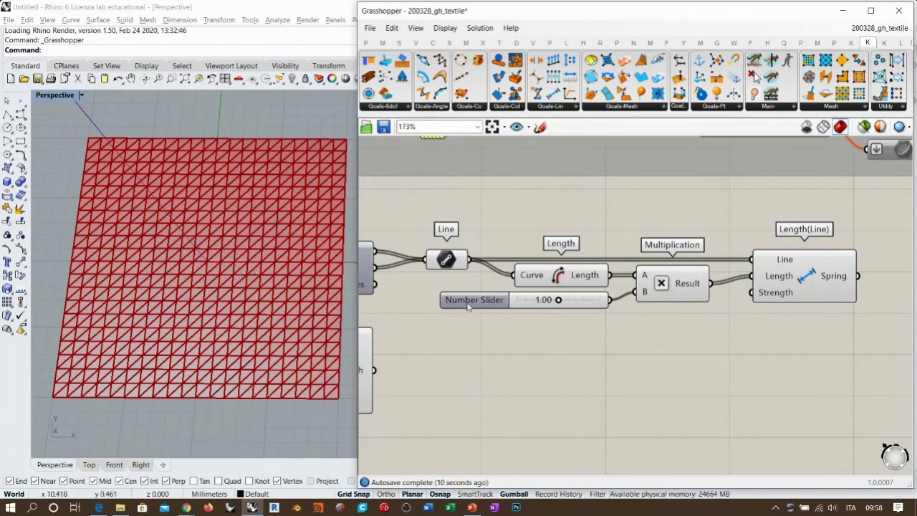
Step: Tidy the layout by moving the Line parameter and the Length(Line) goal closer to the components between them
{"action": "left_click_drag", "start_coordinate": [445, 262], "coordinate": [459, 262]}
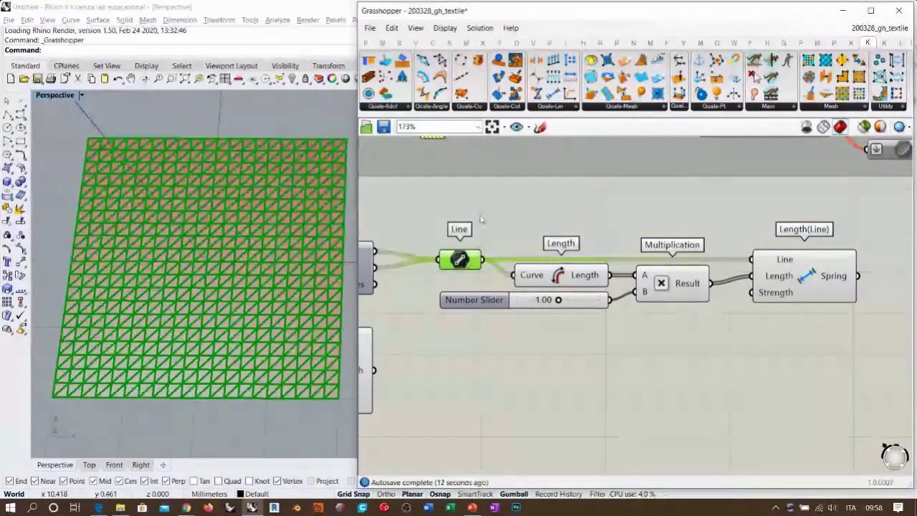
{"action": "left_click", "coordinate": [469, 301], "text": "shift"}
{"action": "left_click", "coordinate": [526, 262]}
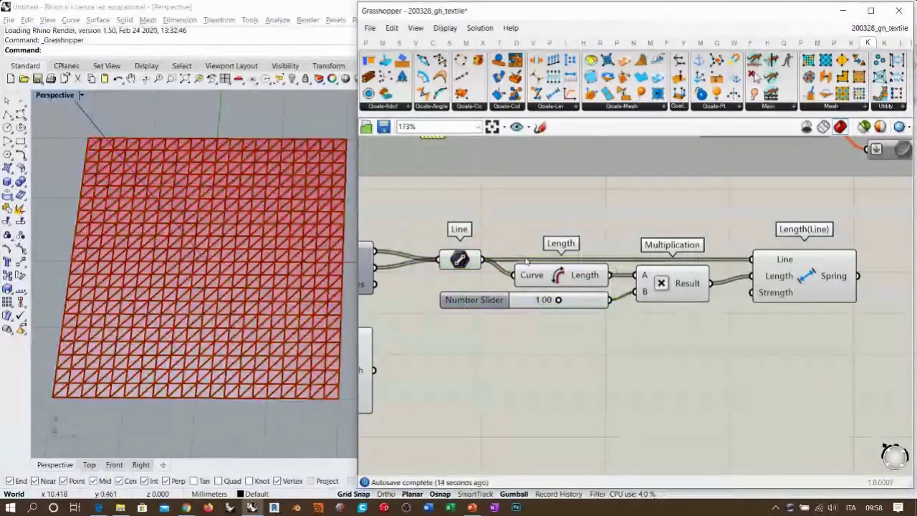
{"action": "left_click_drag", "start_coordinate": [816, 281], "coordinate": [792, 282]}
{"action": "left_click", "coordinate": [673, 283], "text": "shift"}
{"action": "left_click", "coordinate": [716, 321]}
{"action": "right_click_drag", "start_coordinate": [716, 321], "coordinate": [587, 317]}
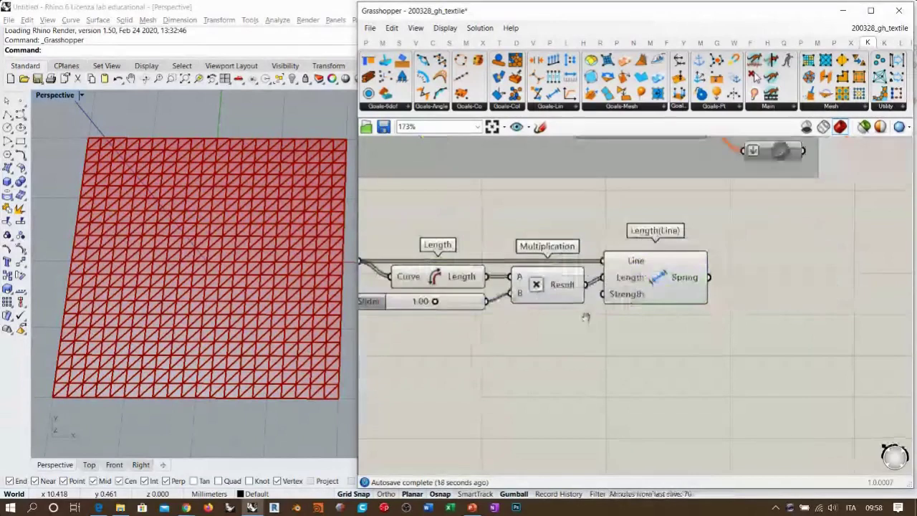
Step: Examine the Mesh Surface component's outgoing connections and the Length(Line) spring goal on the canvas
{"action": "scroll", "coordinate": [524, 284], "scroll_direction": "down", "scroll_amount": 2}
{"action": "right_click_drag", "start_coordinate": [646, 329], "coordinate": [642, 323]}
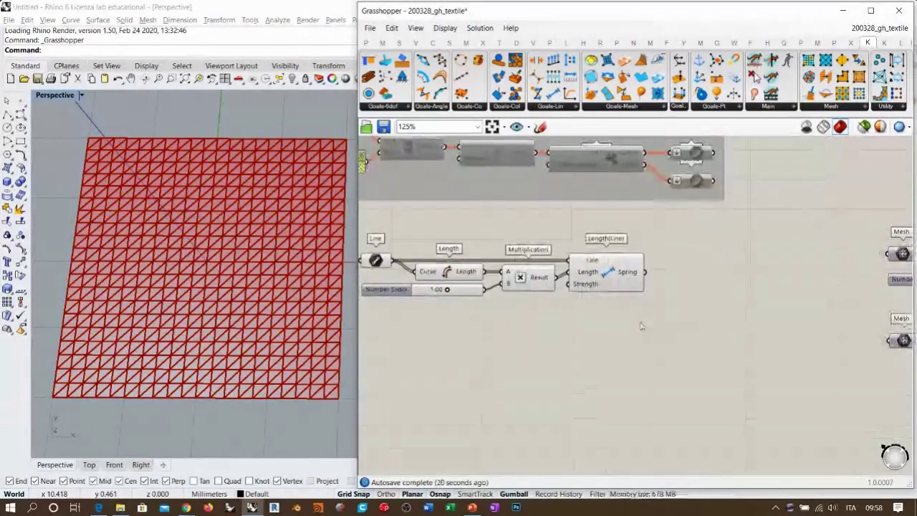
{"action": "right_click_drag", "start_coordinate": [565, 333], "coordinate": [684, 277]}
{"action": "scroll", "coordinate": [665, 284], "scroll_direction": "down", "scroll_amount": 1}
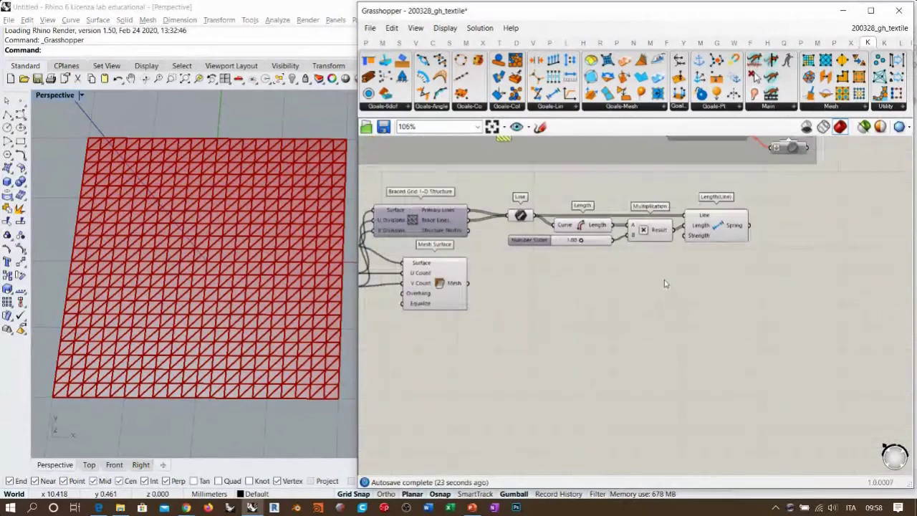
{"action": "left_click", "coordinate": [442, 300]}
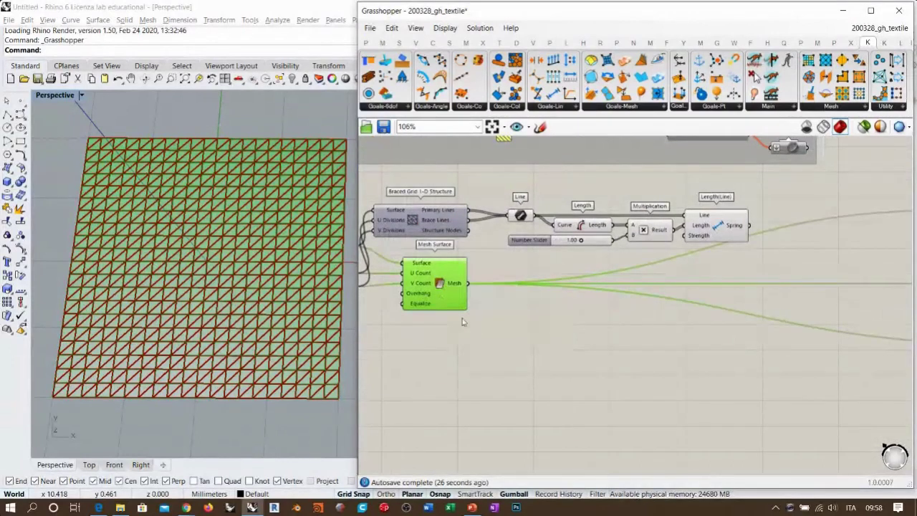
{"action": "left_click", "coordinate": [476, 329]}
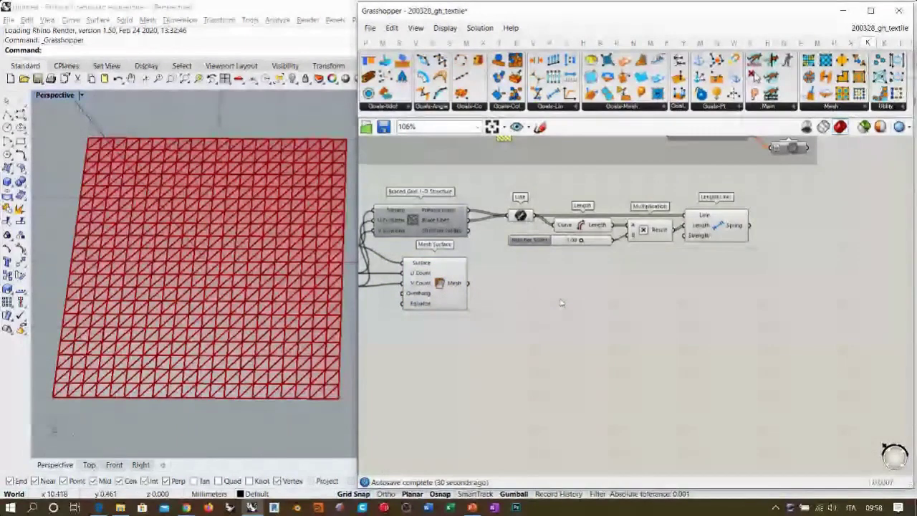
{"action": "left_click", "coordinate": [713, 235]}
{"action": "left_click", "coordinate": [742, 309]}
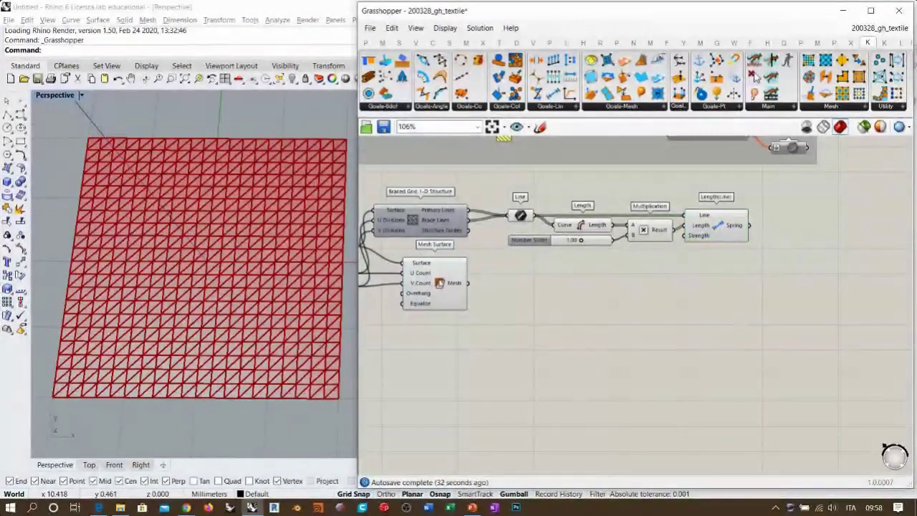
{"action": "left_click", "coordinate": [440, 284]}
{"action": "left_click", "coordinate": [468, 318]}
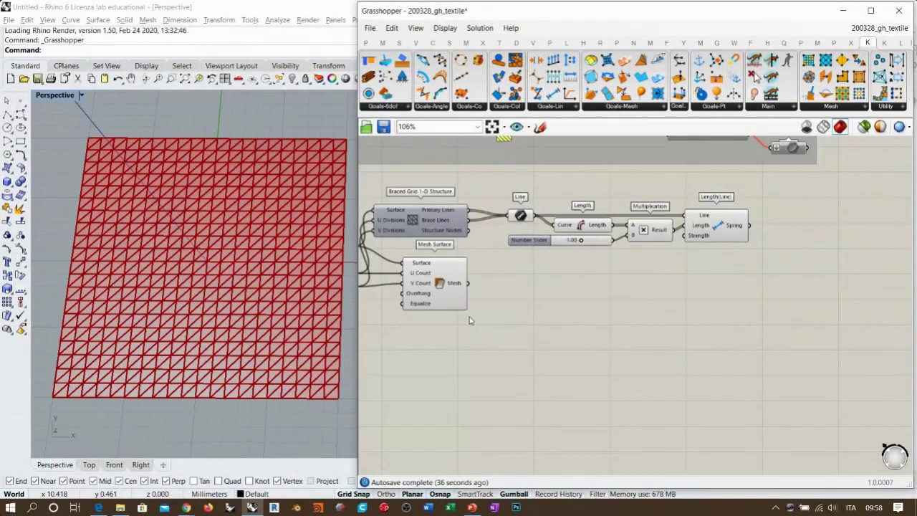
Step: Examine the existing Anchor and VertexLoads goals and how they feed the BouncySolver
{"action": "right_click_drag", "start_coordinate": [550, 315], "coordinate": [514, 322]}
{"action": "scroll", "coordinate": [470, 296], "scroll_direction": "down", "scroll_amount": 3}
{"action": "right_click_drag", "start_coordinate": [684, 303], "coordinate": [537, 287]}
{"action": "scroll", "coordinate": [700, 294], "scroll_direction": "up", "scroll_amount": 6}
{"action": "left_click", "coordinate": [679, 299]}
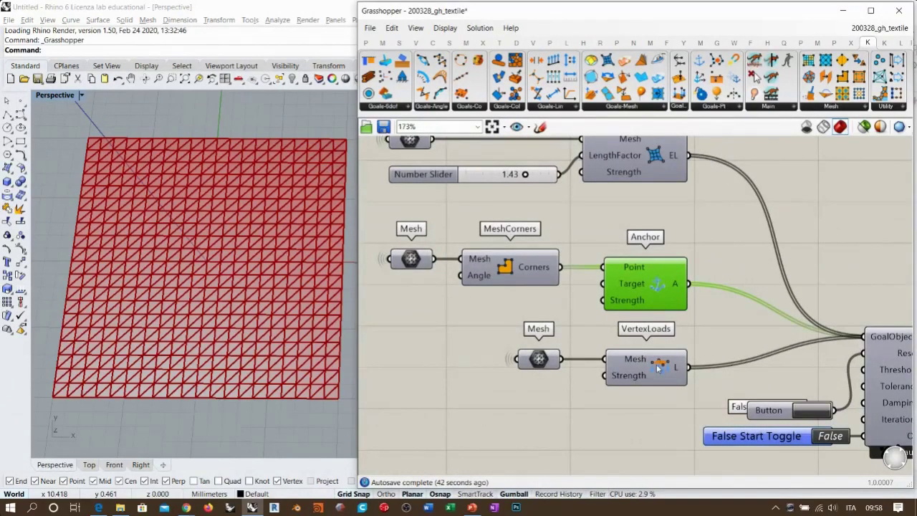
{"action": "left_click", "coordinate": [658, 366]}
{"action": "left_click", "coordinate": [640, 449]}
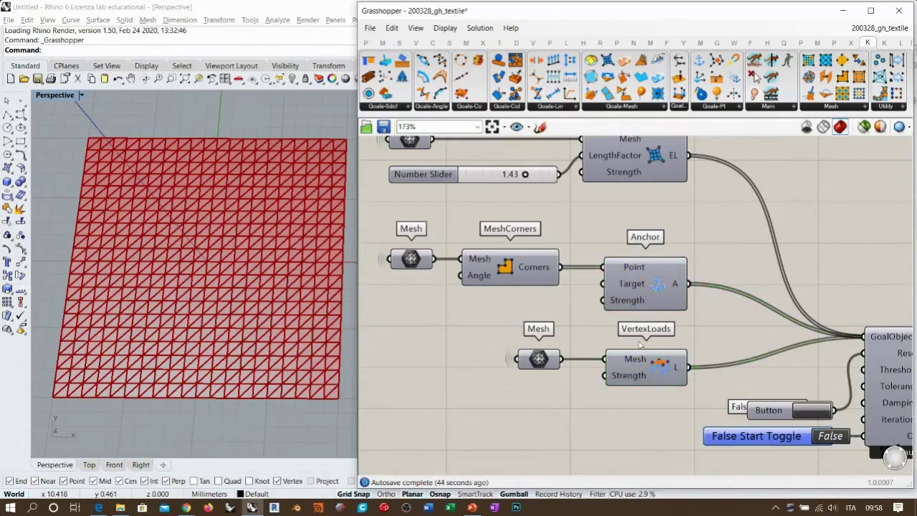
{"action": "scroll", "coordinate": [766, 321], "scroll_direction": "down", "scroll_amount": 5}
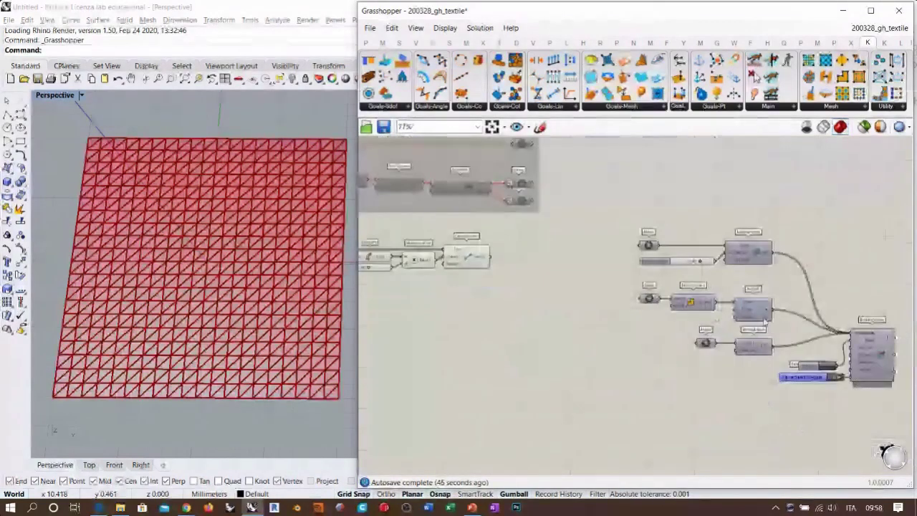
{"action": "scroll", "coordinate": [740, 317], "scroll_direction": "down", "scroll_amount": 1}
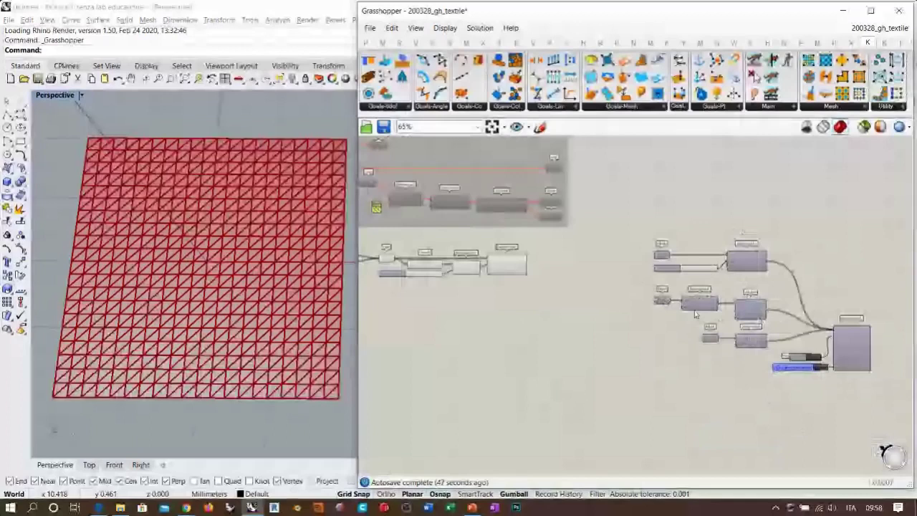
Step: Move the EdgeLengths, Anchor and VertexLoads goals with their inputs and the BouncySolver directly below the Length(Line) chain
{"action": "right_click_drag", "start_coordinate": [695, 311], "coordinate": [729, 319]}
{"action": "left_click_drag", "start_coordinate": [877, 414], "coordinate": [681, 254]}
{"action": "left_click_drag", "start_coordinate": [885, 354], "coordinate": [656, 387]}
{"action": "left_click", "coordinate": [593, 325]}
{"action": "scroll", "coordinate": [504, 326], "scroll_direction": "up", "scroll_amount": 5}
{"action": "right_click_drag", "start_coordinate": [500, 334], "coordinate": [573, 272]}
{"action": "scroll", "coordinate": [577, 268], "scroll_direction": "up", "scroll_amount": 2}
{"action": "scroll", "coordinate": [581, 274], "scroll_direction": "down", "scroll_amount": 2}
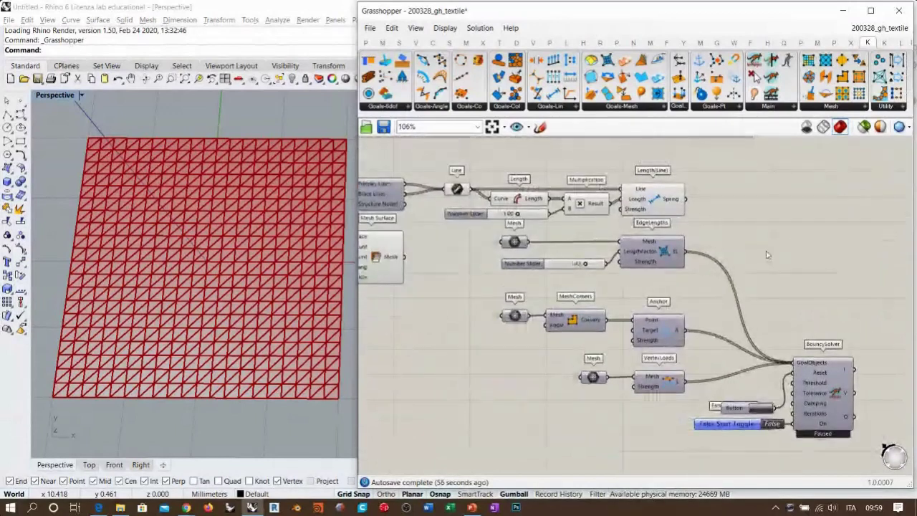
{"action": "right_click_drag", "start_coordinate": [742, 247], "coordinate": [697, 236]}
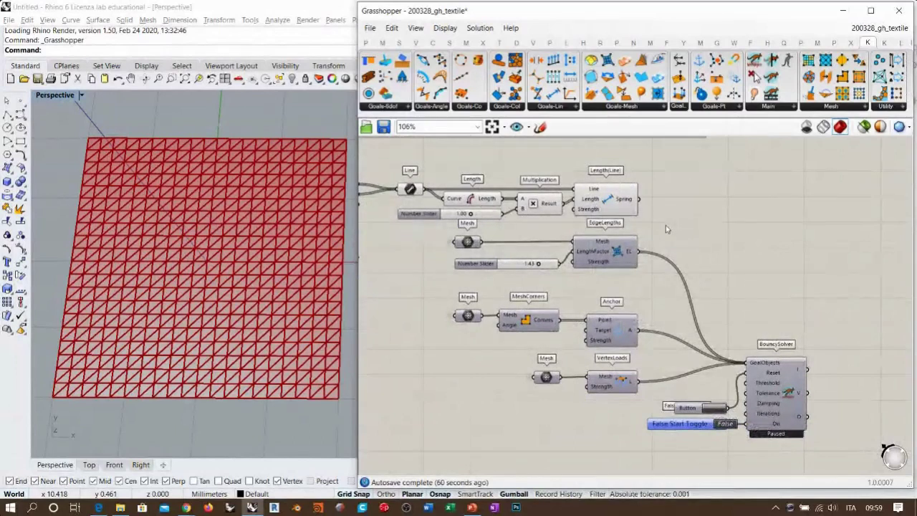
Step: Examine the goal components and compare the Length(Line) goal with the EdgeLengths goal
{"action": "left_click_drag", "start_coordinate": [646, 159], "coordinate": [616, 376]}
{"action": "left_click", "coordinate": [644, 186]}
{"action": "left_click_drag", "start_coordinate": [554, 161], "coordinate": [531, 391]}
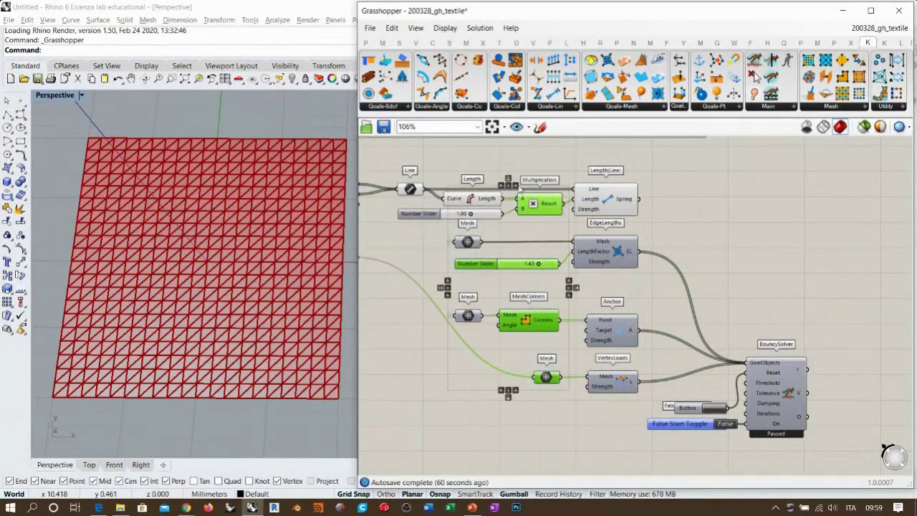
{"action": "left_click", "coordinate": [708, 243]}
{"action": "right_click_drag", "start_coordinate": [708, 244], "coordinate": [646, 248]}
{"action": "scroll", "coordinate": [602, 222], "scroll_direction": "up", "scroll_amount": 3}
{"action": "right_click_drag", "start_coordinate": [633, 202], "coordinate": [618, 231]}
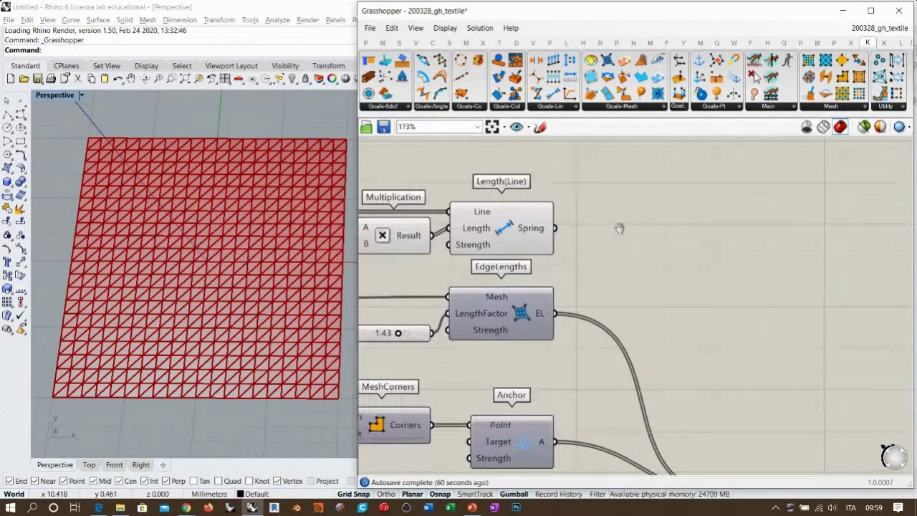
{"action": "left_click", "coordinate": [516, 243]}
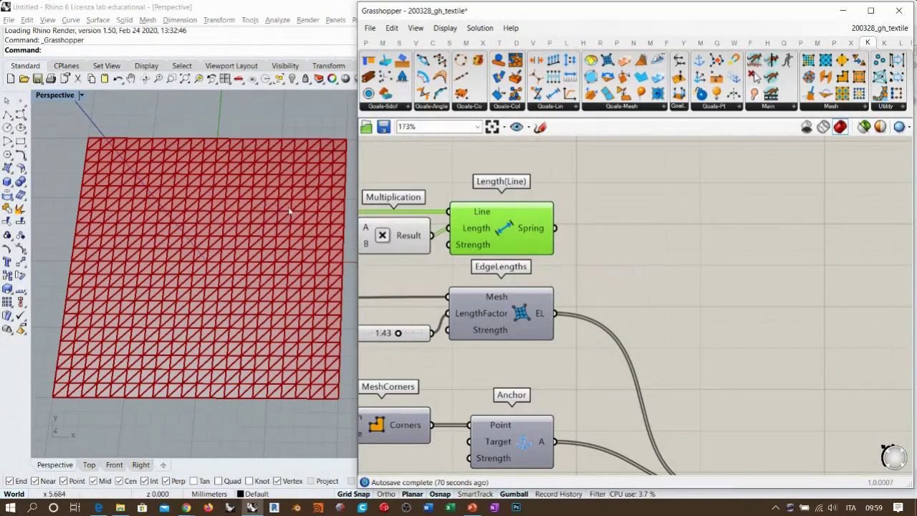
{"action": "left_click", "coordinate": [604, 308]}
{"action": "left_click", "coordinate": [523, 319]}
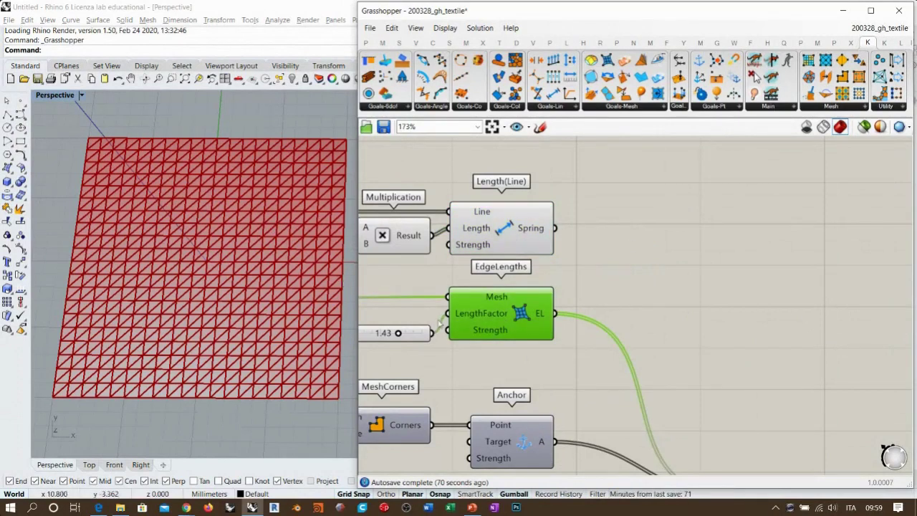
Step: Add a Data parameter beside the goals and connect the Length(Line) Spring output to it
{"action": "double_click", "coordinate": [641, 272]}
{"action": "type", "text": "dat"}
{"action": "key", "text": "Return"}
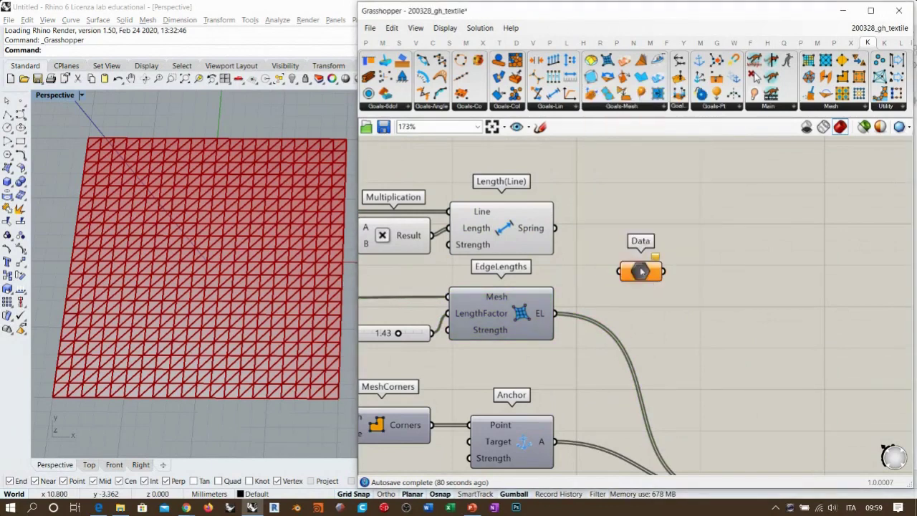
{"action": "left_click_drag", "start_coordinate": [559, 230], "coordinate": [608, 270]}
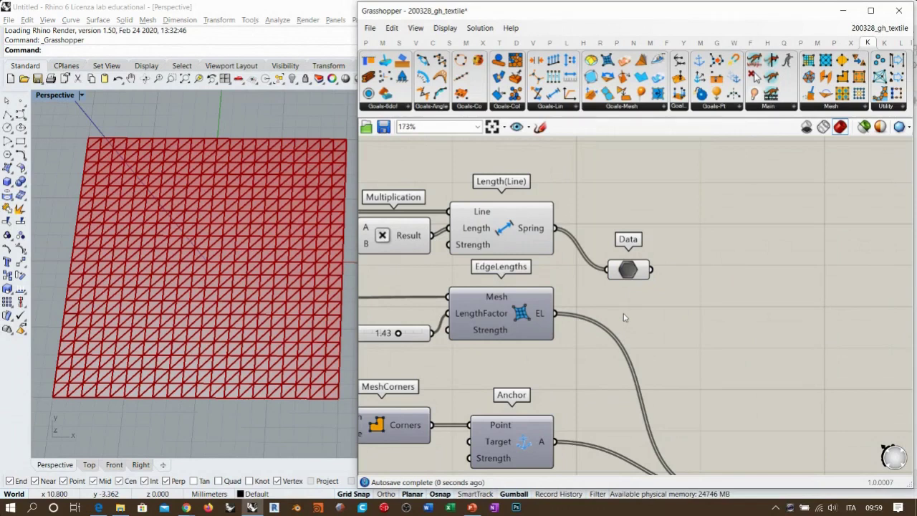
{"action": "mouse_move", "coordinate": [630, 275]}
{"action": "left_click", "coordinate": [627, 271]}
Step: Disconnect the EdgeLengths output from the BouncySolver's GoalObjects and connect the Data parameter to that input instead
{"action": "right_click_drag", "start_coordinate": [666, 305], "coordinate": [550, 242]}
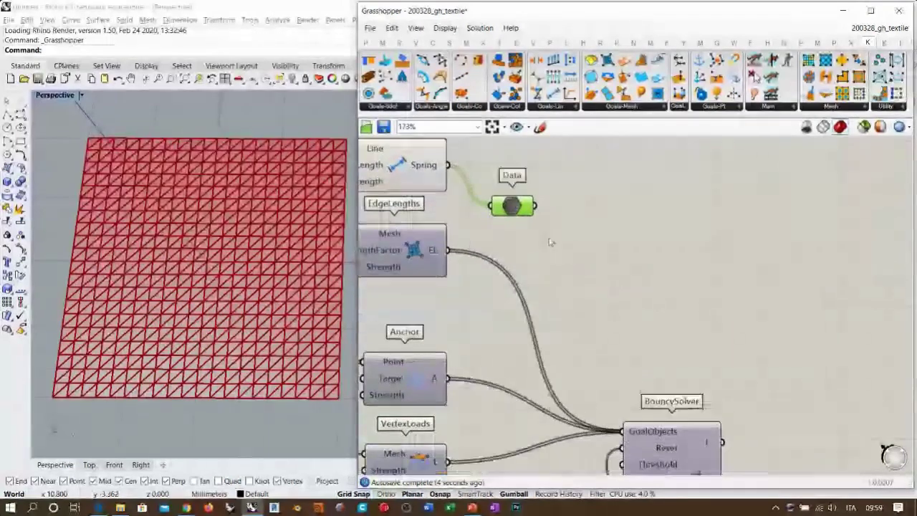
{"action": "scroll", "coordinate": [550, 242], "scroll_direction": "down", "scroll_amount": 2}
{"action": "left_click_drag", "start_coordinate": [471, 257], "coordinate": [612, 402], "text": "ctrl"}
{"action": "left_click_drag", "start_coordinate": [536, 211], "coordinate": [610, 401]}
{"action": "left_click", "coordinate": [641, 271]}
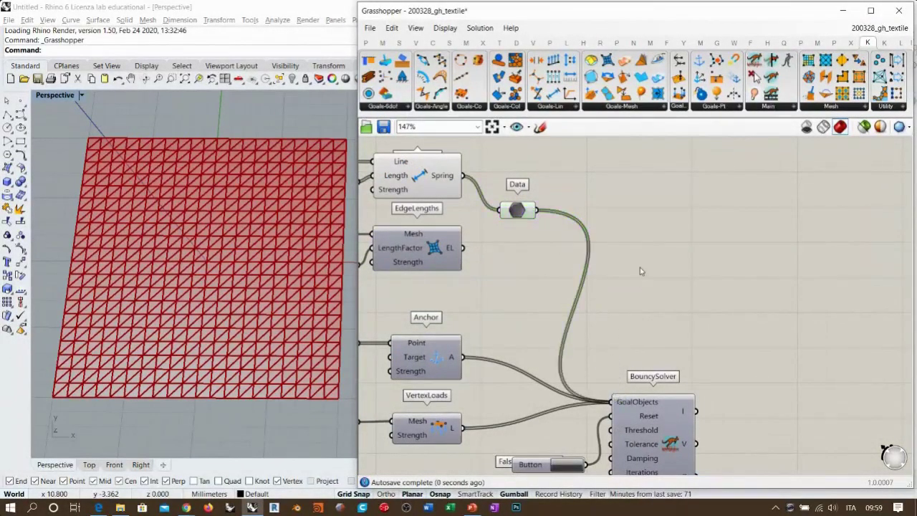
Step: Group the Length(Line) goal, the EdgeLengths goal and the Data parameter, placing Data between the two goals' outputs
{"action": "right_click_drag", "start_coordinate": [495, 251], "coordinate": [586, 275]}
{"action": "left_click_drag", "start_coordinate": [607, 234], "coordinate": [586, 245]}
{"action": "left_click_drag", "start_coordinate": [594, 182], "coordinate": [511, 318]}
{"action": "key", "text": "ctrl+g"}
{"action": "left_click_drag", "start_coordinate": [588, 247], "coordinate": [590, 239]}
{"action": "left_click", "coordinate": [658, 231]}
{"action": "scroll", "coordinate": [515, 201], "scroll_direction": "up", "scroll_amount": 3}
{"action": "left_click", "coordinate": [621, 180]}
{"action": "left_click_drag", "start_coordinate": [621, 181], "coordinate": [637, 181]}
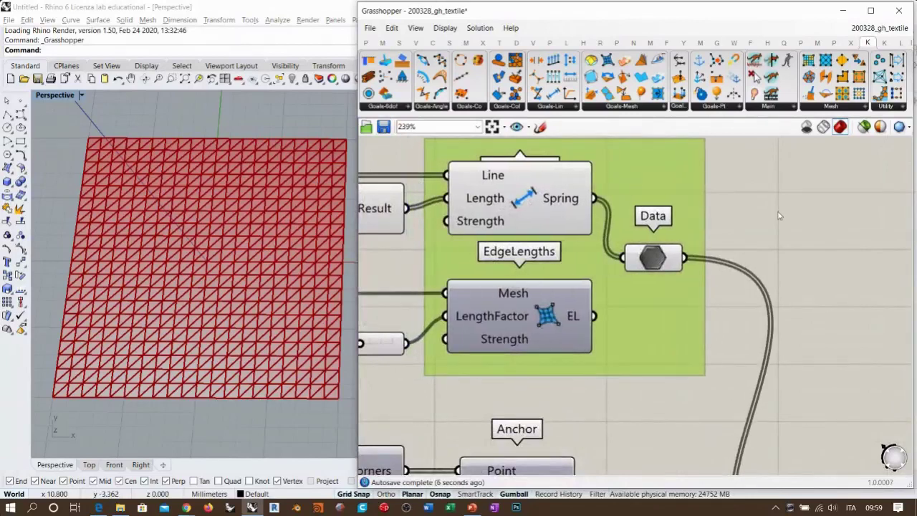
{"action": "left_click", "coordinate": [758, 215]}
Step: Try feeding the Data parameter from the EdgeLengths output and reconnect the Length(Line) Spring output to it
{"action": "left_click_drag", "start_coordinate": [596, 318], "coordinate": [622, 258]}
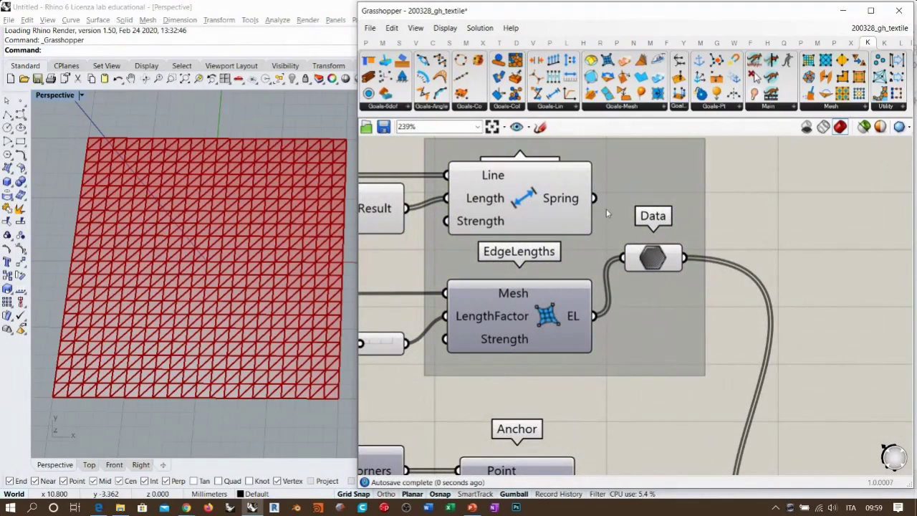
{"action": "left_click_drag", "start_coordinate": [596, 203], "coordinate": [622, 258]}
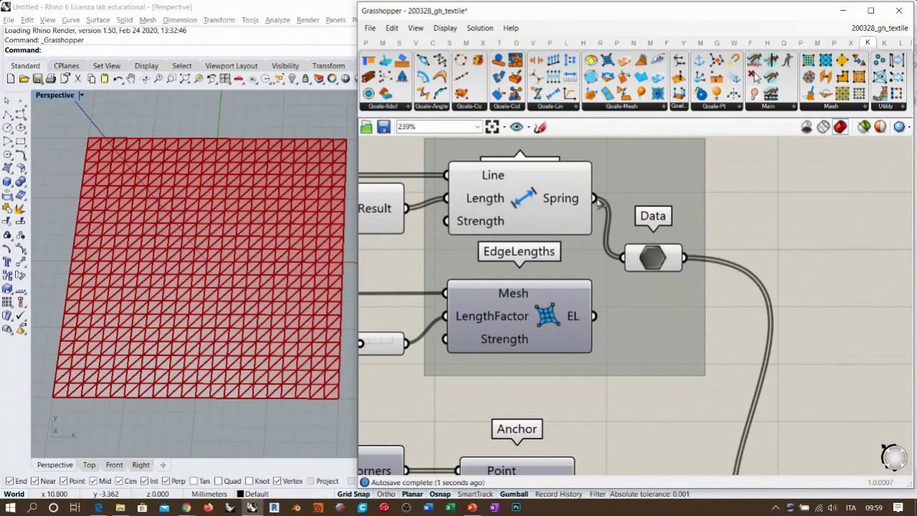
{"action": "right_click_drag", "start_coordinate": [554, 187], "coordinate": [553, 220]}
{"action": "scroll", "coordinate": [673, 306], "scroll_direction": "down", "scroll_amount": 4}
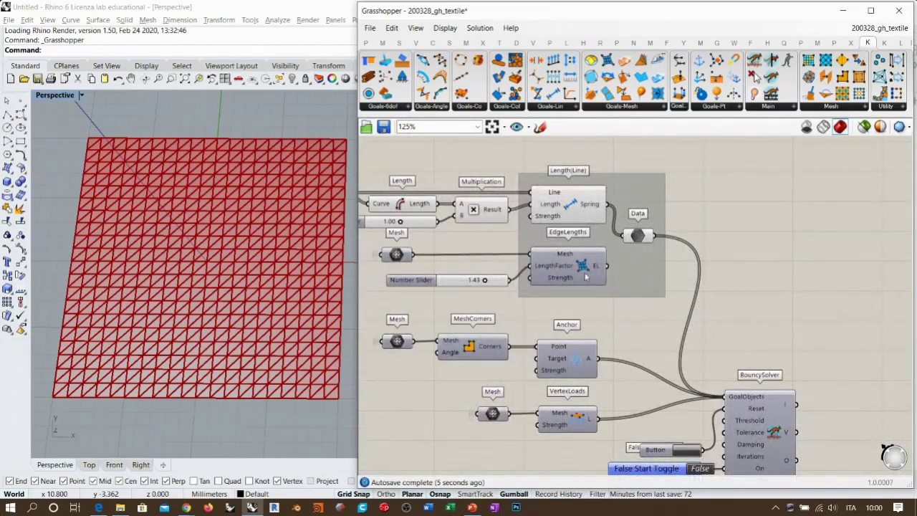
{"action": "left_click_drag", "start_coordinate": [609, 266], "coordinate": [625, 235]}
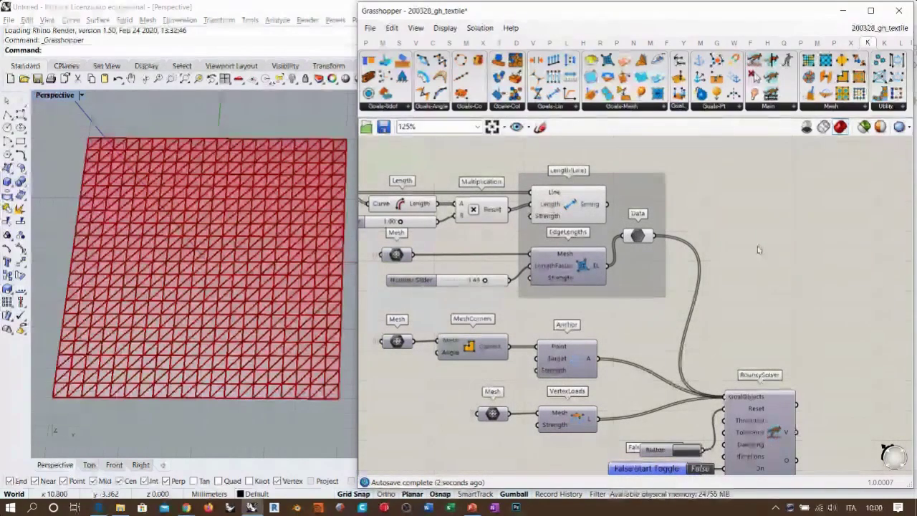
{"action": "scroll", "coordinate": [660, 237], "scroll_direction": "up", "scroll_amount": 2}
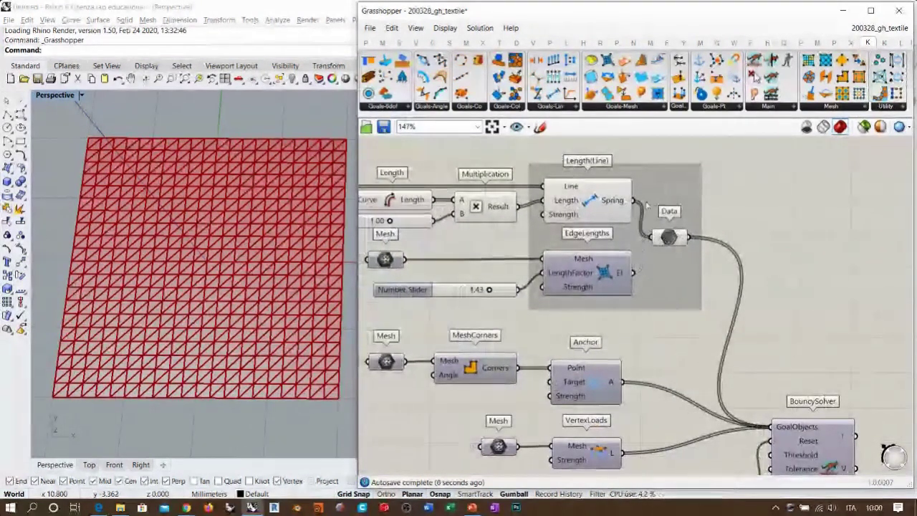
{"action": "scroll", "coordinate": [625, 201], "scroll_direction": "down", "scroll_amount": 2}
Step: Turn off the preview of the Mesh Surface component
{"action": "right_click_drag", "start_coordinate": [559, 218], "coordinate": [632, 225]}
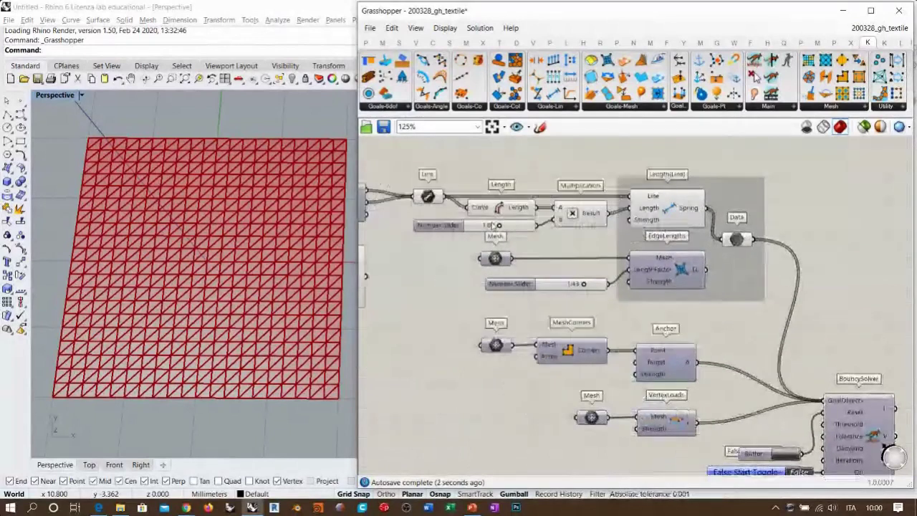
{"action": "right_click_drag", "start_coordinate": [291, 210], "coordinate": [290, 218]}
{"action": "right_click_drag", "start_coordinate": [666, 233], "coordinate": [643, 212]}
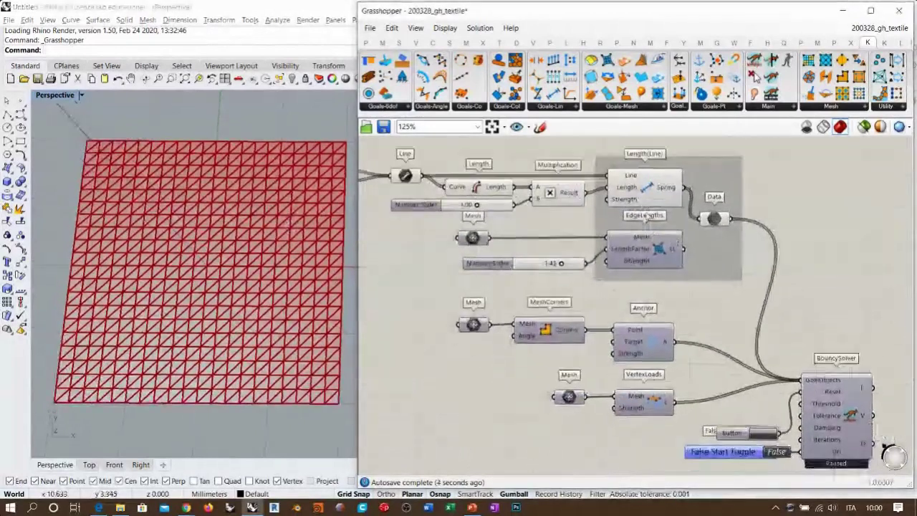
{"action": "scroll", "coordinate": [644, 212], "scroll_direction": "down", "scroll_amount": 2}
{"action": "scroll", "coordinate": [675, 251], "scroll_direction": "up", "scroll_amount": 1}
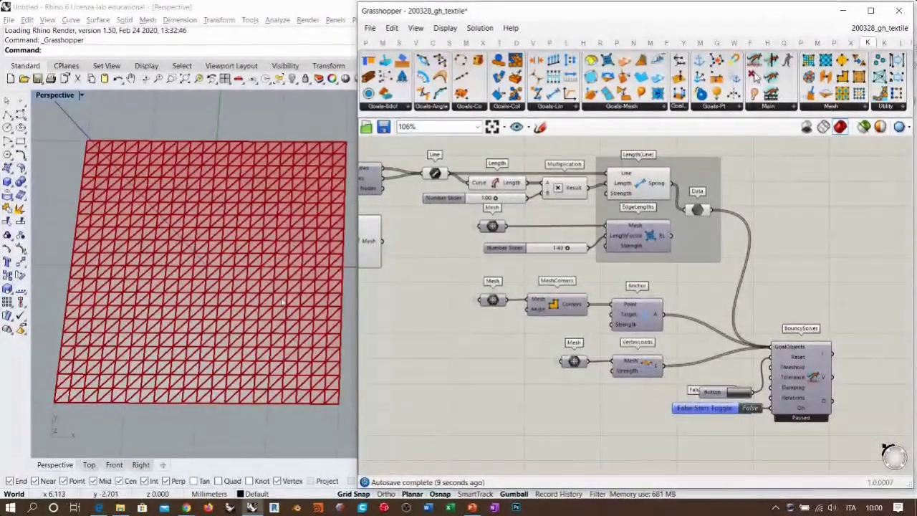
{"action": "right_click_drag", "start_coordinate": [484, 251], "coordinate": [603, 250]}
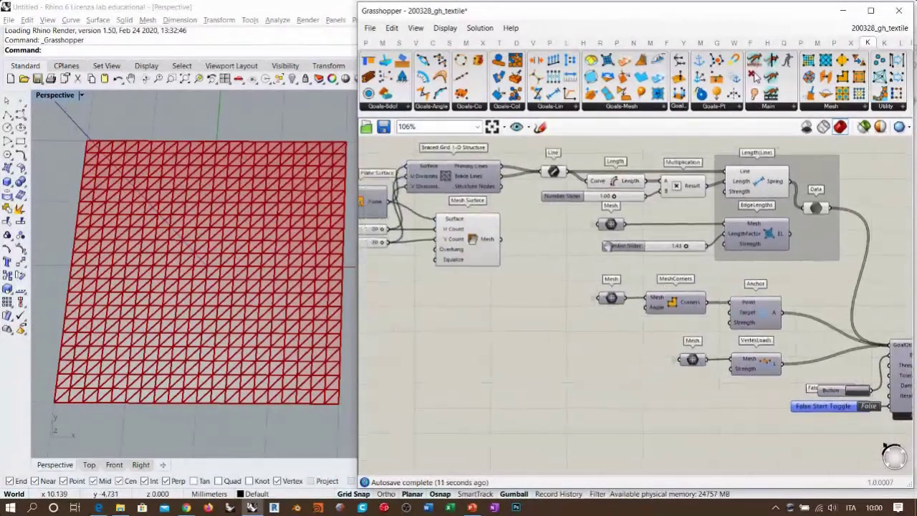
{"action": "left_click", "coordinate": [460, 237]}
{"action": "key", "text": "ctrl+q"}
{"action": "left_click", "coordinate": [558, 325]}
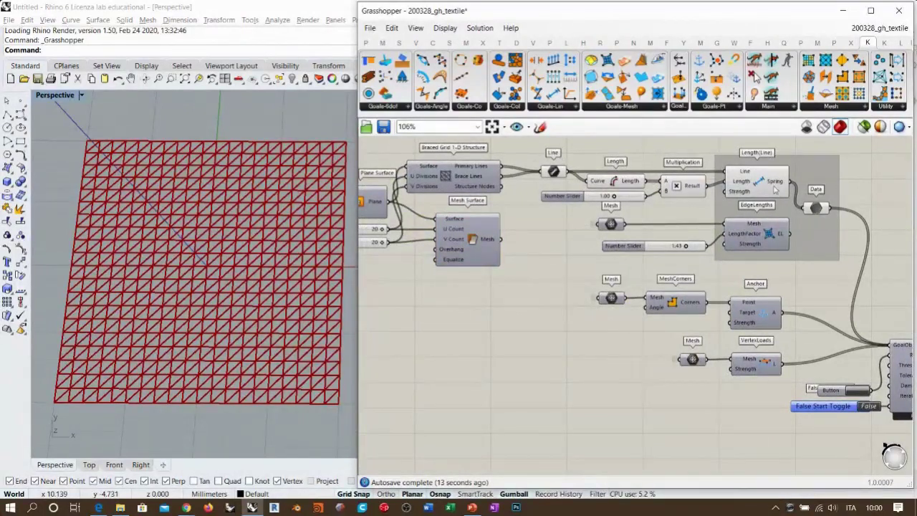
Step: Turn off the preview of the spring and goal components, keeping the BouncySolver's preview on, and check the grid in perspective
{"action": "scroll", "coordinate": [774, 188], "scroll_direction": "down", "scroll_amount": 2}
{"action": "left_click_drag", "start_coordinate": [482, 174], "coordinate": [772, 430]}
{"action": "middle_click", "coordinate": [596, 233]}
{"action": "left_click", "coordinate": [628, 192]}
{"action": "left_click", "coordinate": [821, 237]}
{"action": "left_click", "coordinate": [810, 363]}
{"action": "key", "text": "ctrl+q"}
{"action": "left_click", "coordinate": [831, 271]}
{"action": "right_click_drag", "start_coordinate": [290, 362], "coordinate": [281, 313]}
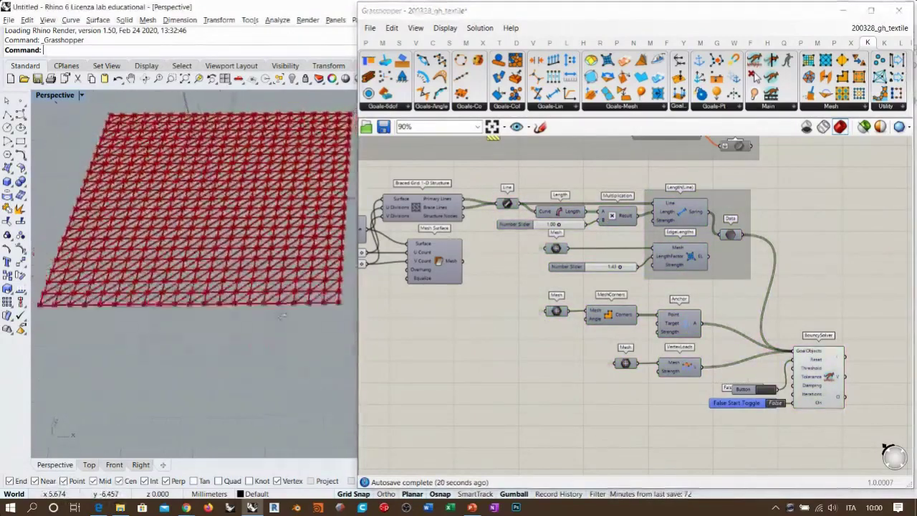
{"action": "scroll", "coordinate": [822, 427], "scroll_direction": "up", "scroll_amount": 5}
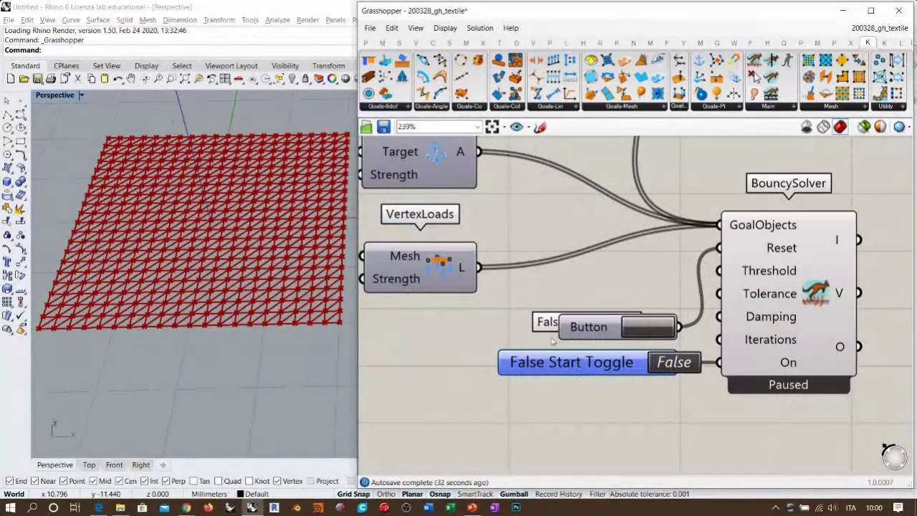
{"action": "right_click_drag", "start_coordinate": [537, 302], "coordinate": [698, 351]}
{"action": "scroll", "coordinate": [719, 324], "scroll_direction": "down", "scroll_amount": 4}
{"action": "right_click_drag", "start_coordinate": [435, 223], "coordinate": [612, 278]}
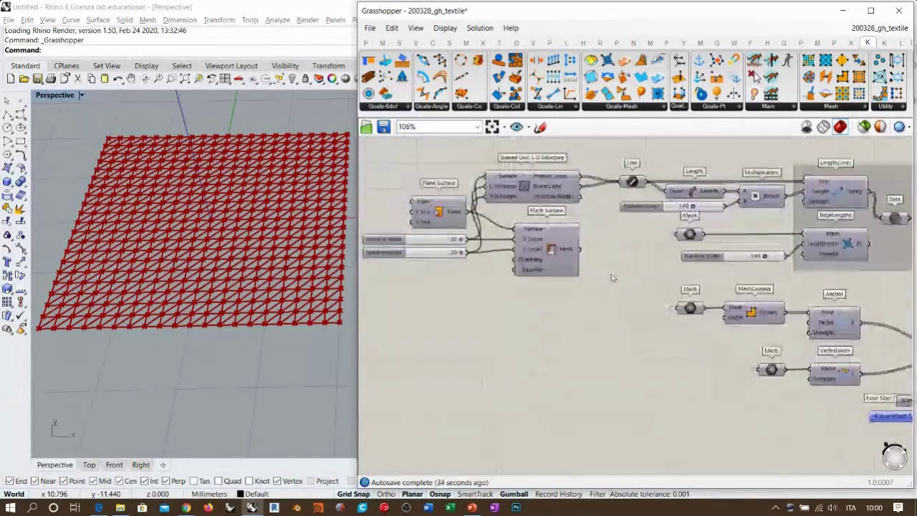
{"action": "right_click_drag", "start_coordinate": [755, 362], "coordinate": [641, 324]}
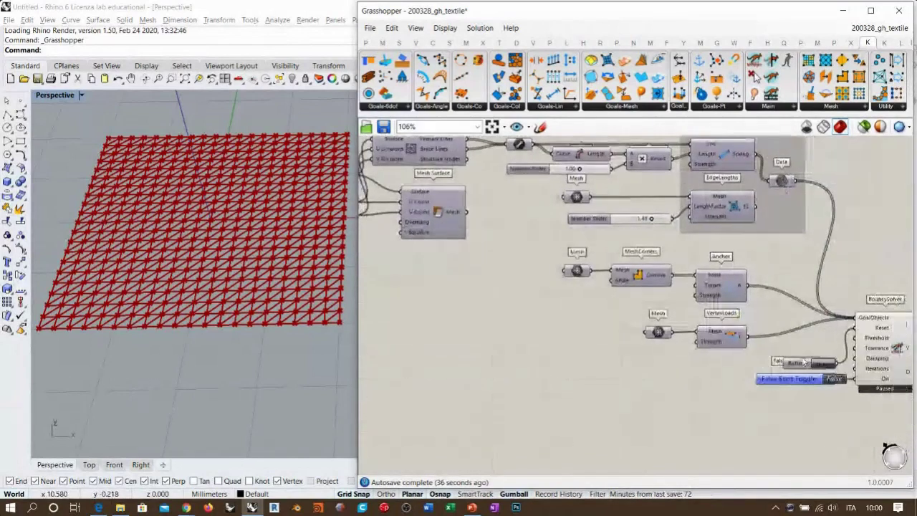
Step: Run the BouncySolver by setting the False Start Toggle to True and inspect the draping grid from several angles in perspective
{"action": "scroll", "coordinate": [806, 361], "scroll_direction": "up", "scroll_amount": 5}
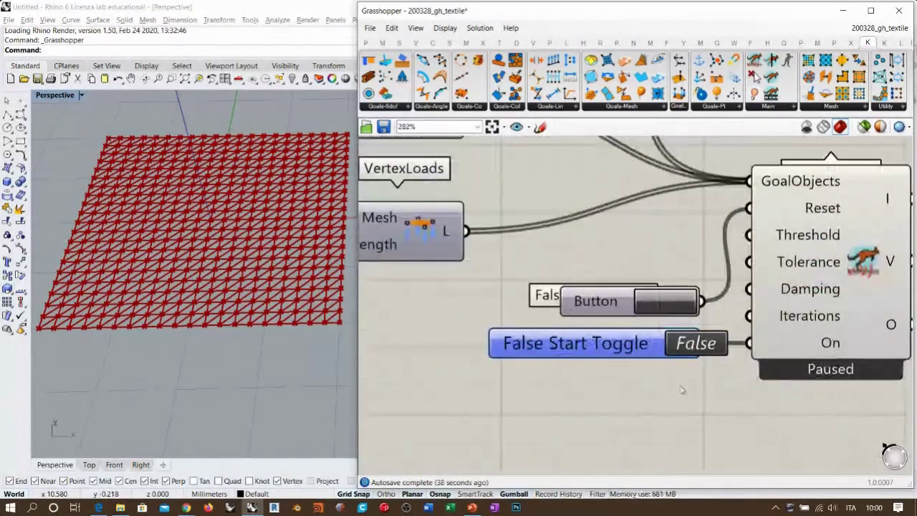
{"action": "right_click_drag", "start_coordinate": [210, 310], "coordinate": [239, 293]}
{"action": "scroll", "coordinate": [244, 286], "scroll_direction": "down", "scroll_amount": 3}
{"action": "left_click", "coordinate": [688, 349]}
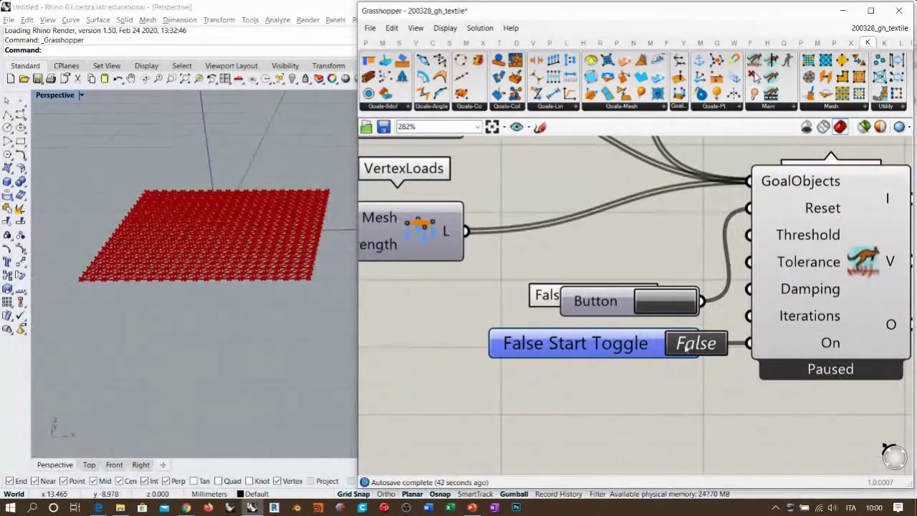
{"action": "left_click", "coordinate": [686, 347]}
{"action": "right_click_drag", "start_coordinate": [273, 192], "coordinate": [280, 305]}
{"action": "right_click_drag", "start_coordinate": [279, 336], "coordinate": [275, 328]}
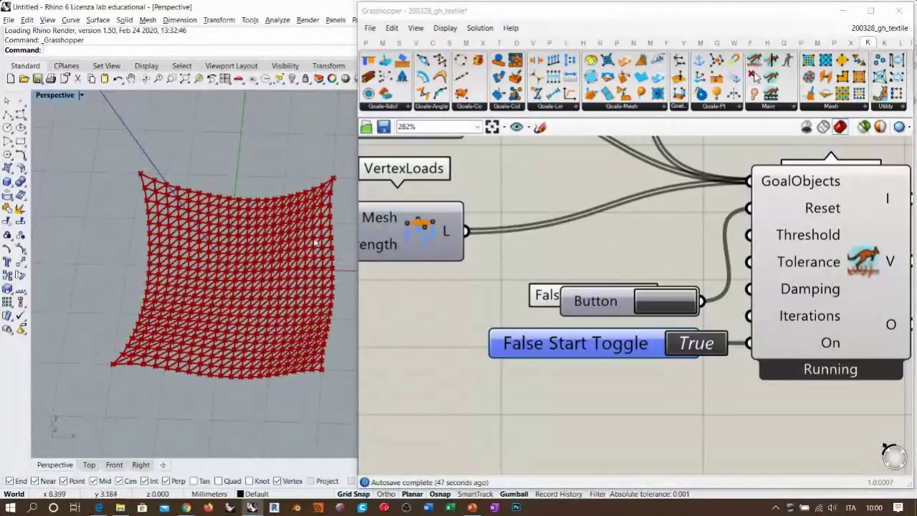
{"action": "right_click_drag", "start_coordinate": [294, 270], "coordinate": [290, 154]}
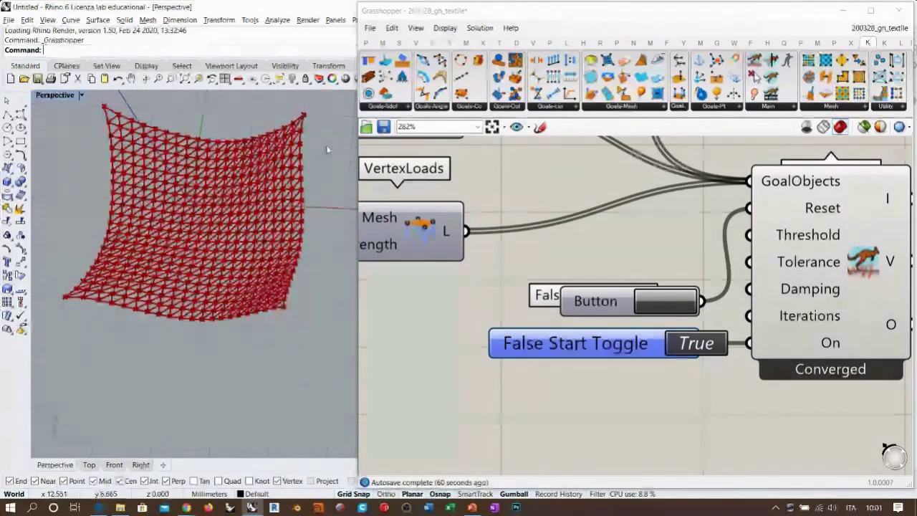
{"action": "right_click_drag", "start_coordinate": [131, 281], "coordinate": [254, 242]}
Step: Examine the Image Sampler's diagrams of stretch, shear and bend springs and compare them with the Length(Line) setup and the draped grid
{"action": "scroll", "coordinate": [600, 260], "scroll_direction": "down", "scroll_amount": 6}
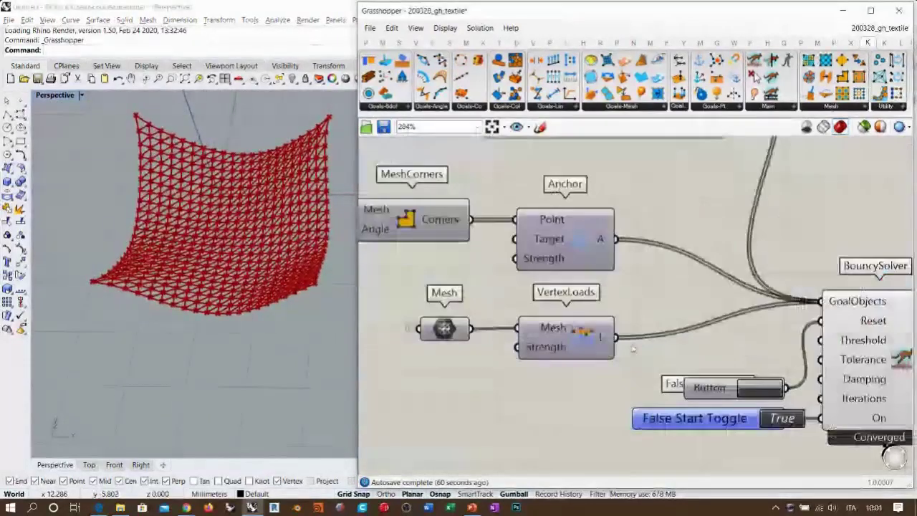
{"action": "scroll", "coordinate": [487, 209], "scroll_direction": "up", "scroll_amount": 5}
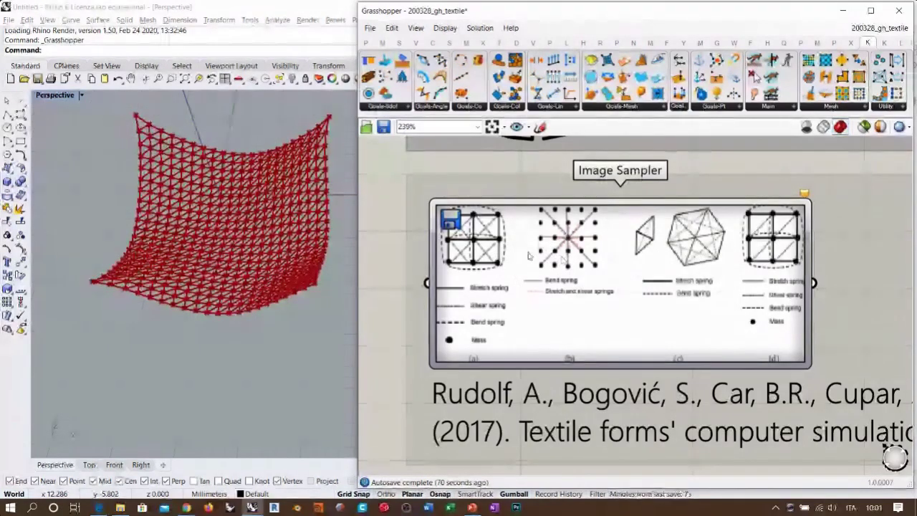
{"action": "scroll", "coordinate": [530, 254], "scroll_direction": "down", "scroll_amount": 10}
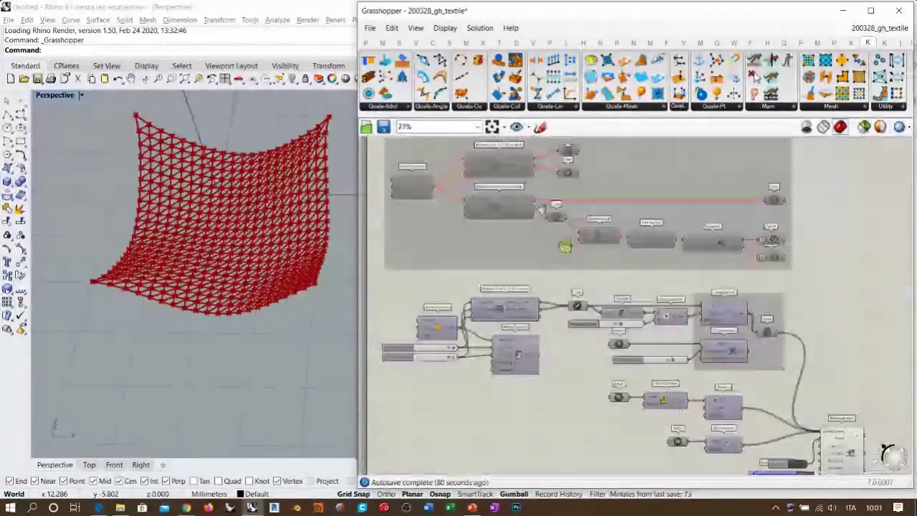
{"action": "right_click_drag", "start_coordinate": [668, 393], "coordinate": [578, 248]}
{"action": "right_click_drag", "start_coordinate": [702, 354], "coordinate": [667, 336]}
{"action": "scroll", "coordinate": [649, 238], "scroll_direction": "up", "scroll_amount": 3}
{"action": "right_click_drag", "start_coordinate": [621, 239], "coordinate": [654, 280]}
{"action": "right_click_drag", "start_coordinate": [217, 273], "coordinate": [209, 292]}
{"action": "right_click_drag", "start_coordinate": [596, 243], "coordinate": [665, 349]}
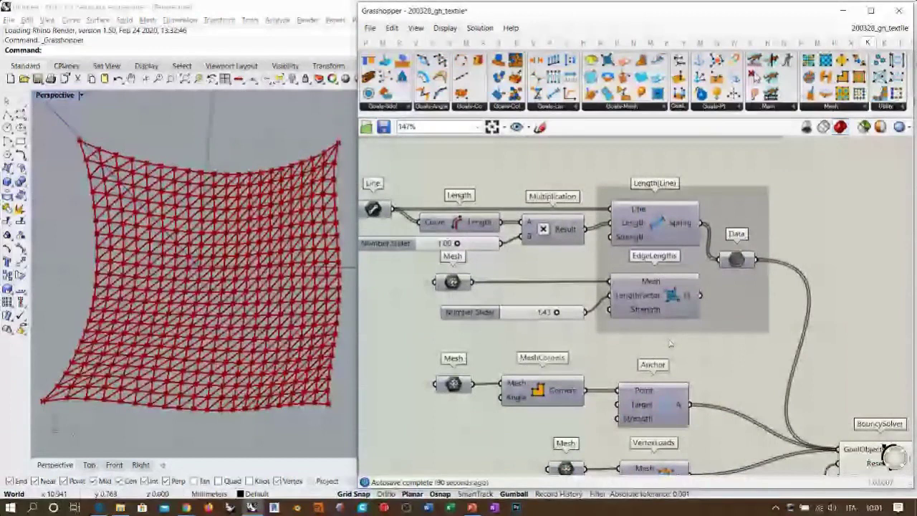
{"action": "right_click_drag", "start_coordinate": [559, 248], "coordinate": [630, 242]}
{"action": "right_click_drag", "start_coordinate": [265, 286], "coordinate": [265, 277], "text": "shift"}
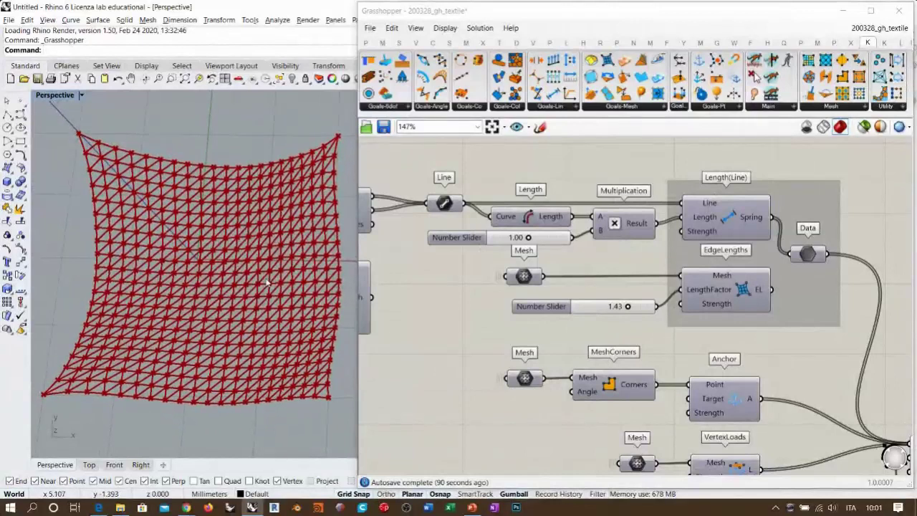
{"action": "right_click_drag", "start_coordinate": [567, 290], "coordinate": [525, 254]}
{"action": "scroll", "coordinate": [537, 237], "scroll_direction": "down", "scroll_amount": 3}
Step: Set the False Start Toggle to False and remove the group around the Length(Line), EdgeLengths and Data components
{"action": "scroll", "coordinate": [715, 384], "scroll_direction": "up", "scroll_amount": 5}
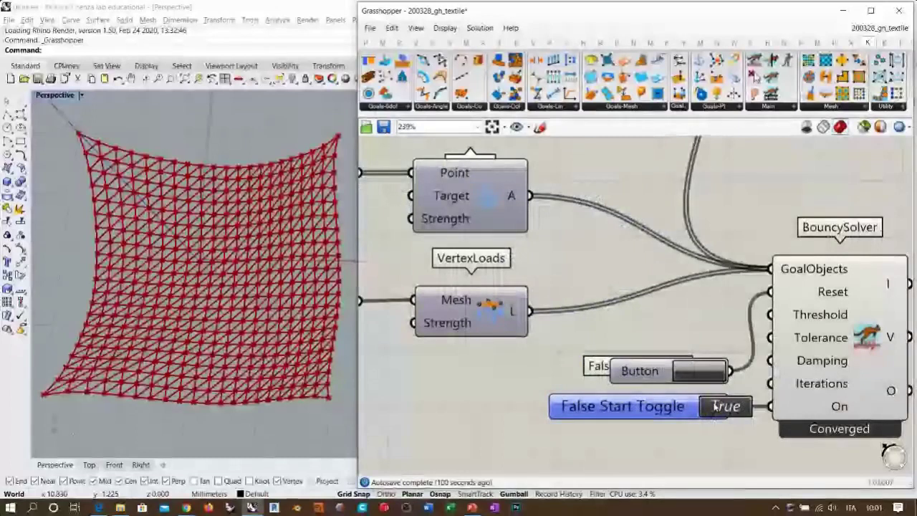
{"action": "left_click", "coordinate": [715, 406]}
{"action": "scroll", "coordinate": [784, 343], "scroll_direction": "down", "scroll_amount": 5}
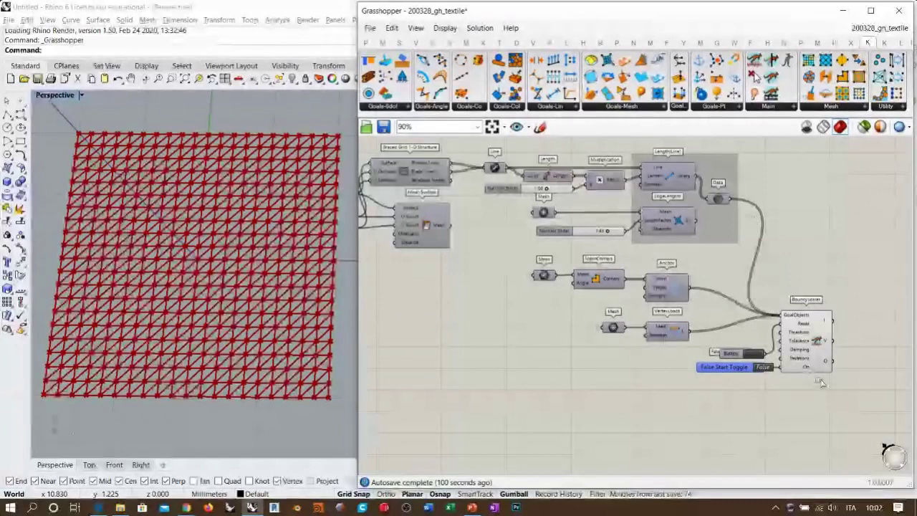
{"action": "scroll", "coordinate": [718, 232], "scroll_direction": "up", "scroll_amount": 1}
{"action": "left_click", "coordinate": [720, 235]}
{"action": "key", "text": "Delete"}
{"action": "right_click_drag", "start_coordinate": [772, 302], "coordinate": [775, 303]}
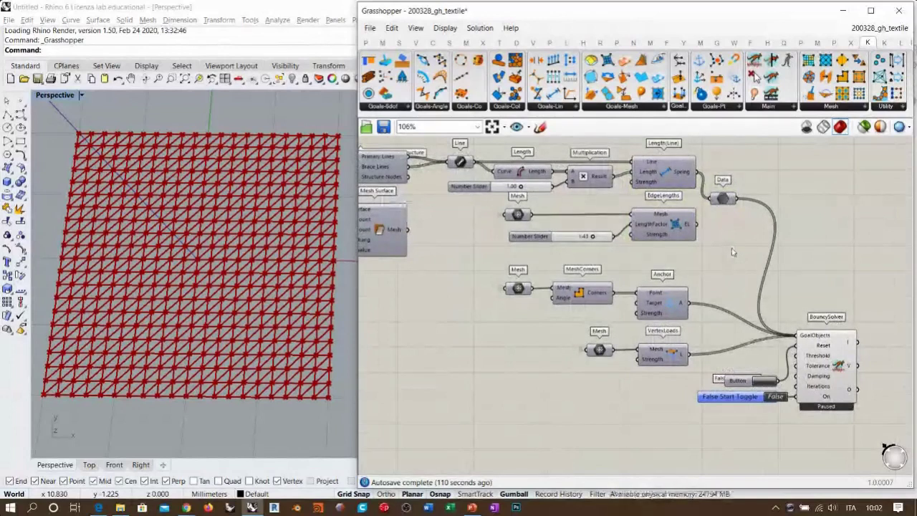
{"action": "right_click_drag", "start_coordinate": [732, 248], "coordinate": [749, 267]}
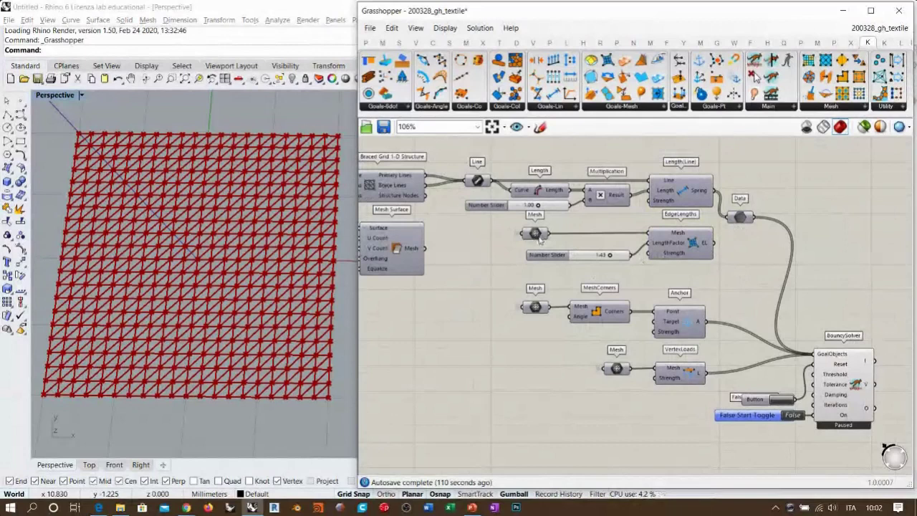
Step: Align the Mesh parameters and move the EdgeLengths, anchor, load and solver components down to free space below the Length(Line) chain
{"action": "left_click_drag", "start_coordinate": [537, 238], "coordinate": [543, 242]}
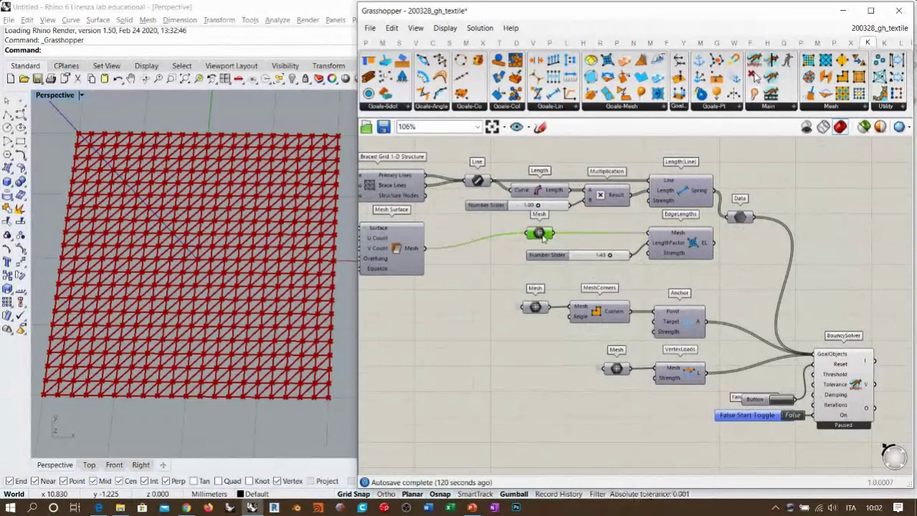
{"action": "left_click", "coordinate": [510, 271]}
{"action": "left_click_drag", "start_coordinate": [530, 310], "coordinate": [536, 307]}
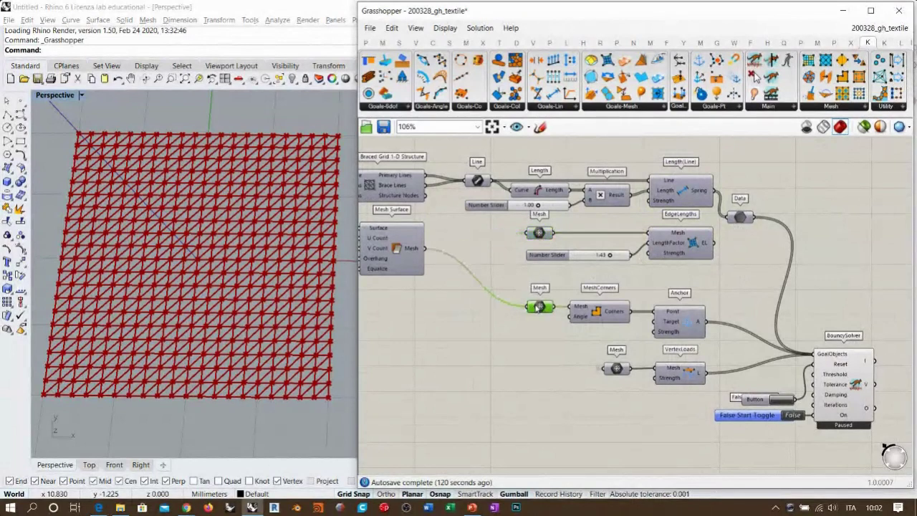
{"action": "left_click_drag", "start_coordinate": [848, 435], "coordinate": [509, 244]}
{"action": "left_click_drag", "start_coordinate": [692, 244], "coordinate": [687, 310]}
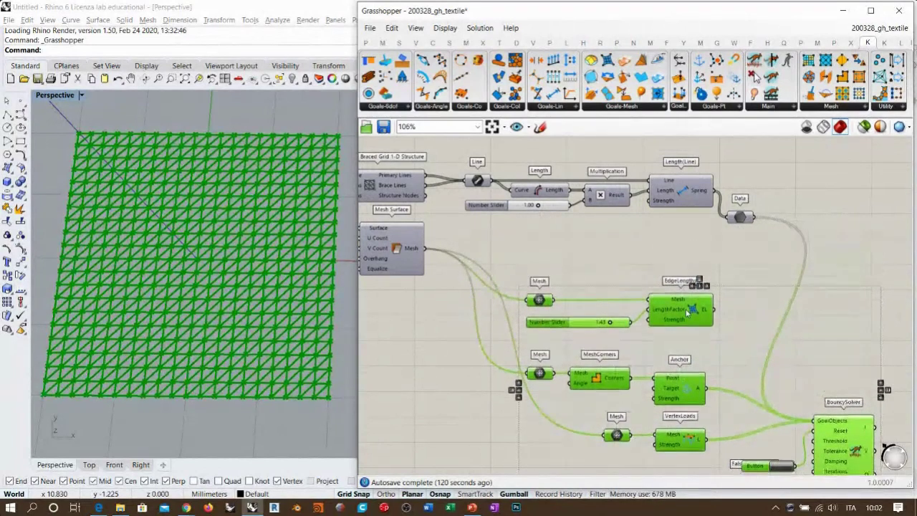
{"action": "left_click", "coordinate": [622, 263]}
Step: Duplicate the Line, Length, Number Slider, Multiplication and Length(Line) chain directly below the original
{"action": "scroll", "coordinate": [622, 244], "scroll_direction": "up", "scroll_amount": 3}
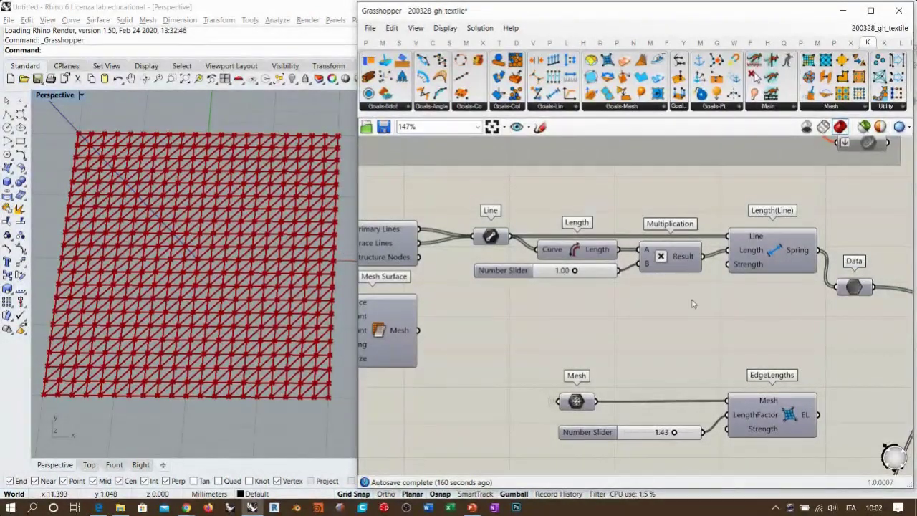
{"action": "scroll", "coordinate": [692, 303], "scroll_direction": "down", "scroll_amount": 2}
{"action": "mouse_move", "coordinate": [807, 230]}
{"action": "left_mouse_down"}
{"action": "mouse_move", "coordinate": [569, 303]}
{"action": "mouse_move", "coordinate": [680, 235]}
{"action": "left_mouse_up"}
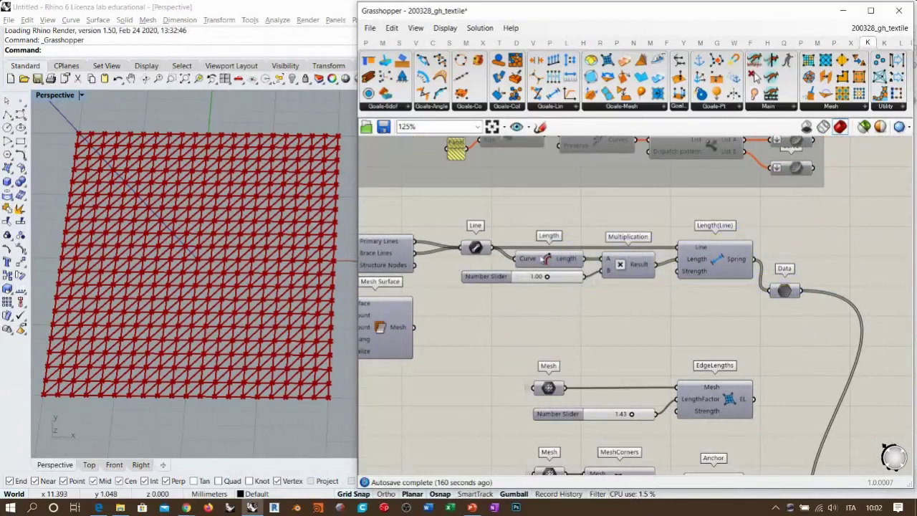
{"action": "right_click_drag", "start_coordinate": [456, 256], "coordinate": [514, 264]}
{"action": "scroll", "coordinate": [510, 261], "scroll_direction": "up", "scroll_amount": 5}
{"action": "left_click", "coordinate": [599, 237]}
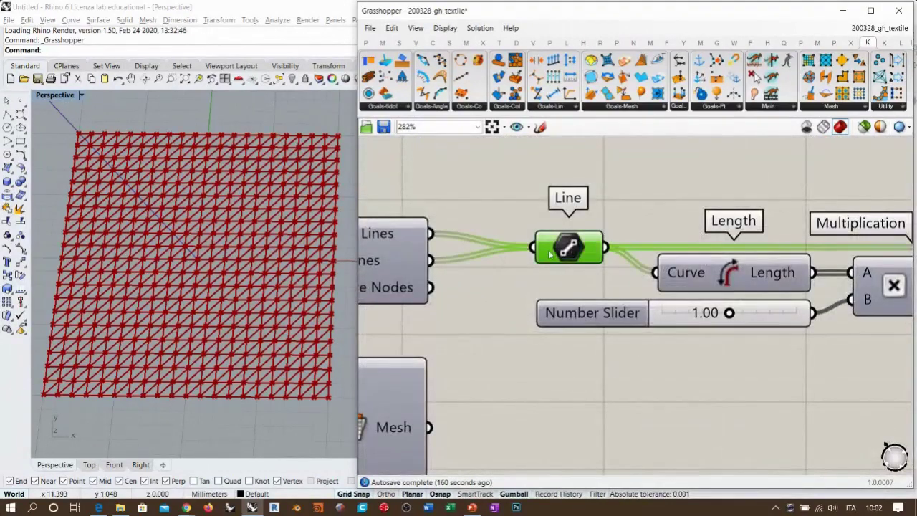
{"action": "right_click_drag", "start_coordinate": [365, 240], "coordinate": [437, 240]}
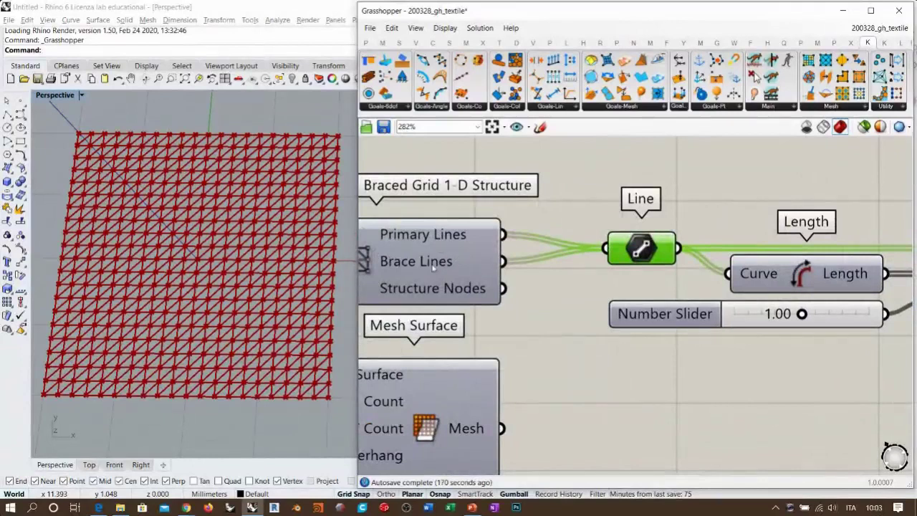
{"action": "scroll", "coordinate": [430, 267], "scroll_direction": "down", "scroll_amount": 3}
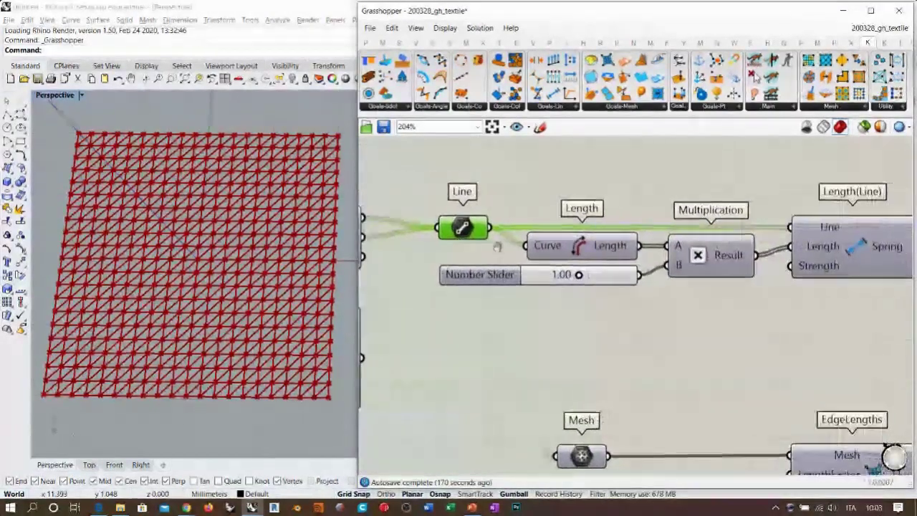
{"action": "scroll", "coordinate": [498, 251], "scroll_direction": "down", "scroll_amount": 6}
{"action": "left_click_drag", "start_coordinate": [705, 221], "coordinate": [473, 278]}
{"action": "left_click_drag", "start_coordinate": [531, 245], "coordinate": [535, 292], "text": "alt"}
Step: Rewire the braced grid so Primary Lines feed only the original Line parameter and Brace Lines feed only the duplicated one
{"action": "scroll", "coordinate": [439, 233], "scroll_direction": "up", "scroll_amount": 3}
{"action": "left_click", "coordinate": [440, 233]}
{"action": "scroll", "coordinate": [439, 240], "scroll_direction": "up", "scroll_amount": 3}
{"action": "left_click_drag", "start_coordinate": [505, 249], "coordinate": [502, 249]}
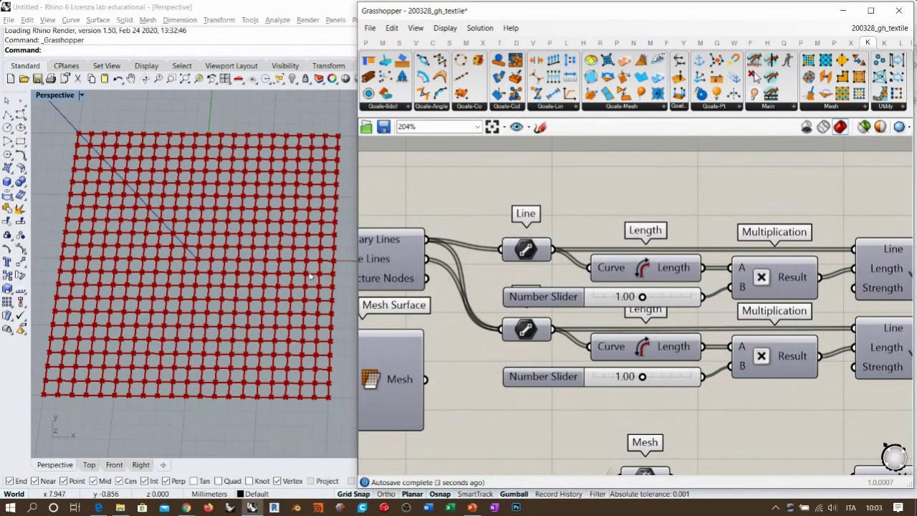
{"action": "left_click_drag", "start_coordinate": [429, 261], "coordinate": [503, 330]}
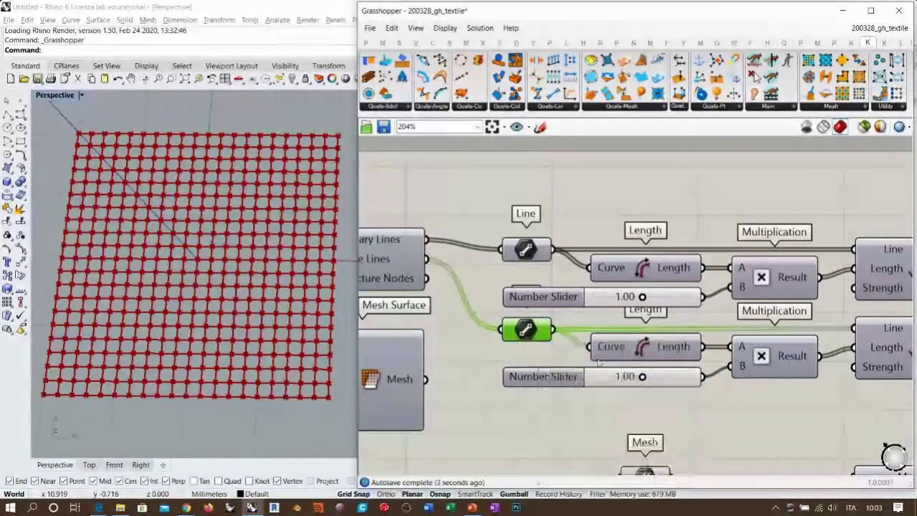
Step: Set the length factor slider of the duplicated brace-line chain to 0.00
{"action": "right_click_drag", "start_coordinate": [722, 410], "coordinate": [686, 339]}
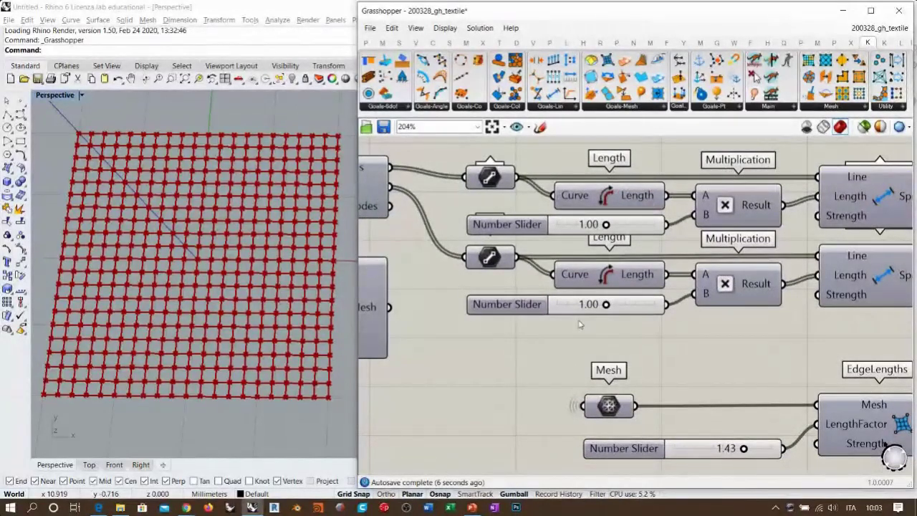
{"action": "scroll", "coordinate": [584, 276], "scroll_direction": "up", "scroll_amount": 3}
{"action": "left_click_drag", "start_coordinate": [636, 337], "coordinate": [493, 346]}
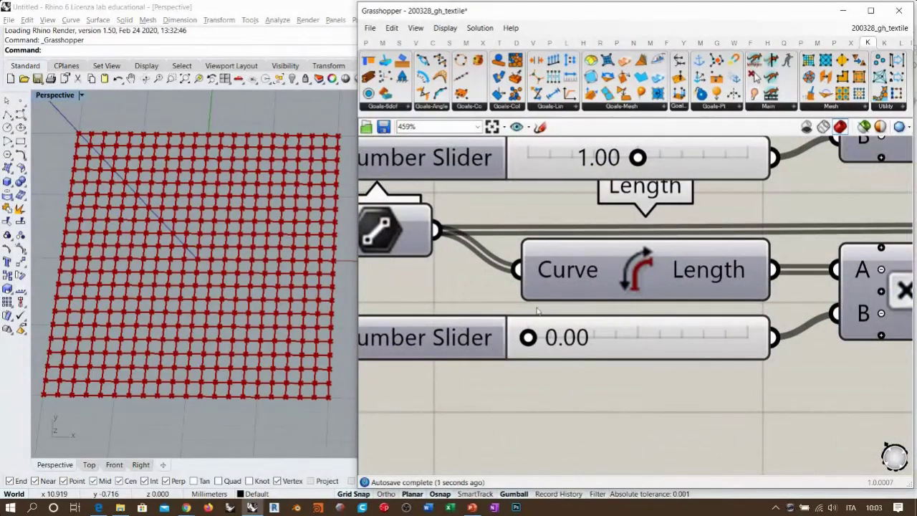
{"action": "scroll", "coordinate": [536, 309], "scroll_direction": "down", "scroll_amount": 4}
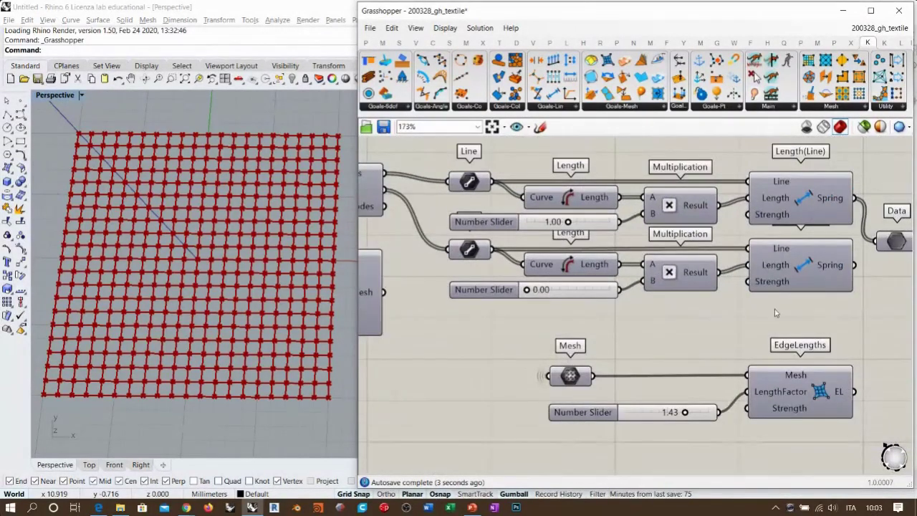
Step: Add the duplicated Length(Line) Spring output to the Data parameter alongside the original one and reposition the Data parameter
{"action": "right_click_drag", "start_coordinate": [775, 312], "coordinate": [615, 306]}
{"action": "right_click_drag", "start_coordinate": [720, 304], "coordinate": [659, 298]}
{"action": "left_click_drag", "start_coordinate": [670, 232], "coordinate": [688, 230]}
{"action": "left_click", "coordinate": [692, 269]}
{"action": "left_click_drag", "start_coordinate": [629, 257], "coordinate": [683, 222]}
{"action": "left_click", "coordinate": [686, 242]}
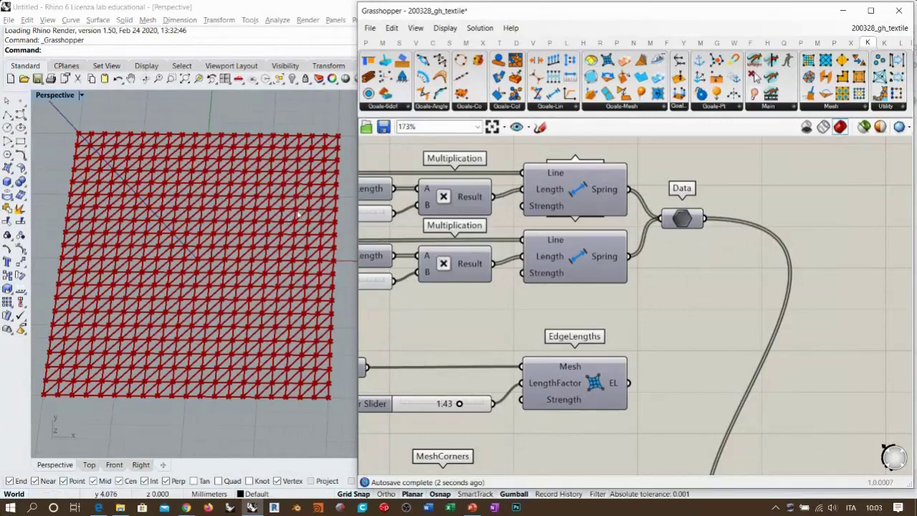
Step: Add a second Data parameter, try feeding it from the EdgeLengths output, and connect it to the first Data parameter
{"action": "left_click_drag", "start_coordinate": [678, 223], "coordinate": [743, 296], "text": "alt"}
{"action": "left_click_drag", "start_coordinate": [706, 219], "coordinate": [728, 292]}
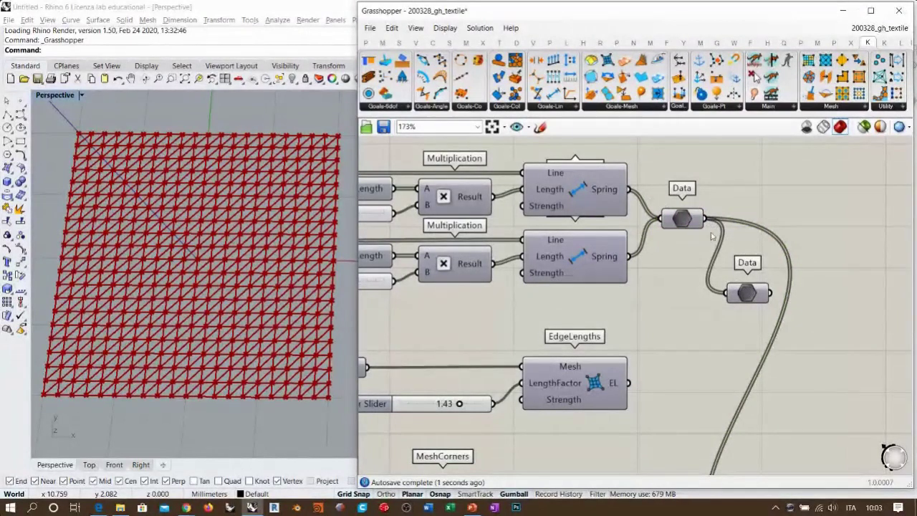
{"action": "left_click_drag", "start_coordinate": [631, 384], "coordinate": [726, 292]}
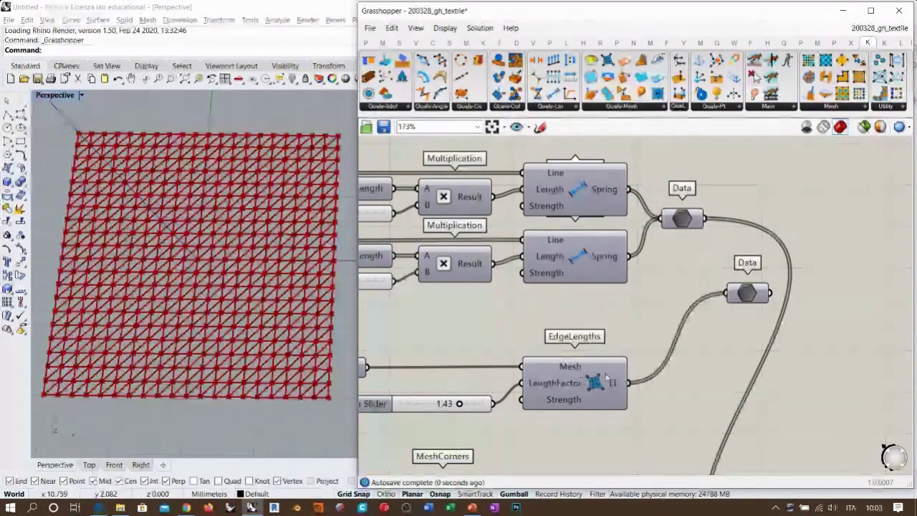
{"action": "left_click_drag", "start_coordinate": [694, 222], "coordinate": [725, 293]}
{"action": "right_click_drag", "start_coordinate": [699, 323], "coordinate": [666, 317]}
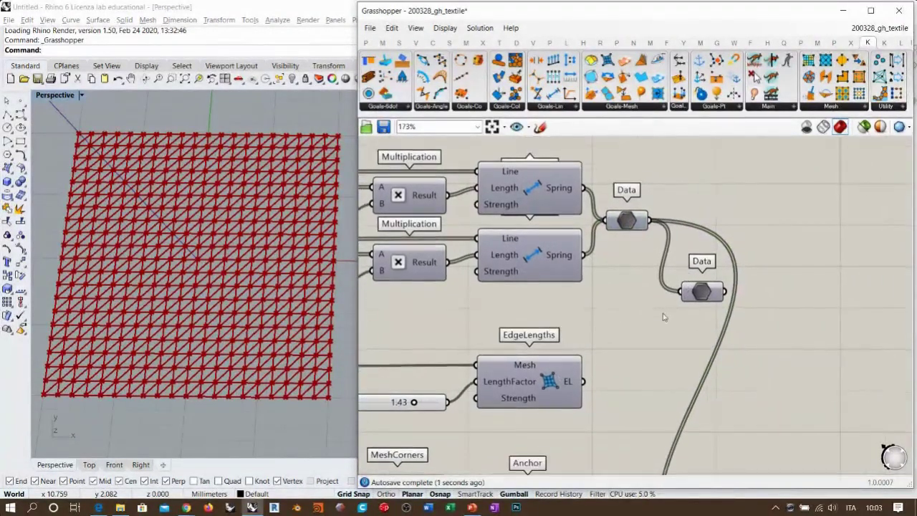
Step: Copy another Data parameter below the first and feed it from the EdgeLengths output, adjusting the positions of the other two
{"action": "left_click_drag", "start_coordinate": [699, 296], "coordinate": [631, 309], "text": "alt"}
{"action": "left_click_drag", "start_coordinate": [633, 225], "coordinate": [637, 231]}
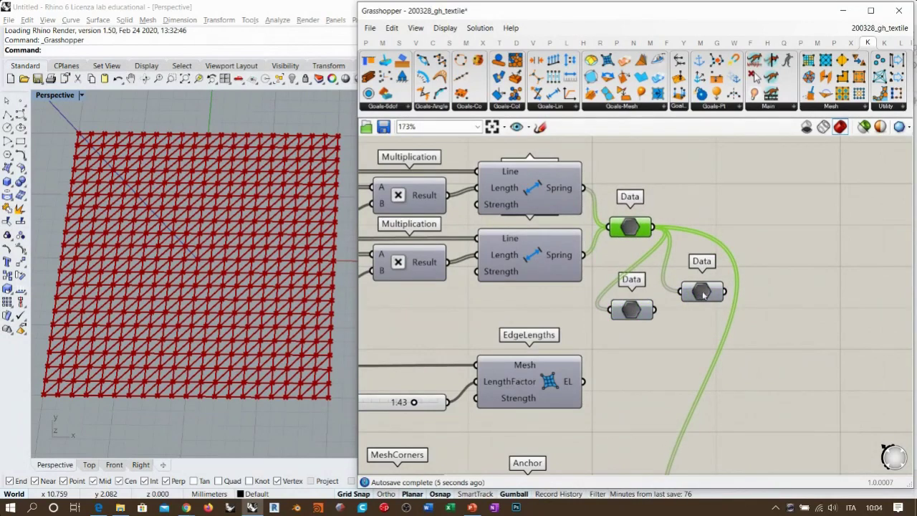
{"action": "left_click_drag", "start_coordinate": [703, 295], "coordinate": [702, 278]}
{"action": "left_click_drag", "start_coordinate": [583, 381], "coordinate": [610, 309]}
Step: Group the three Data parameters, colour the group yellow with hue 50, and tidy the downstream Data parameter's position
{"action": "left_click_drag", "start_coordinate": [713, 197], "coordinate": [605, 319]}
{"action": "key", "text": "ctrl+g"}
{"action": "right_click", "coordinate": [682, 313]}
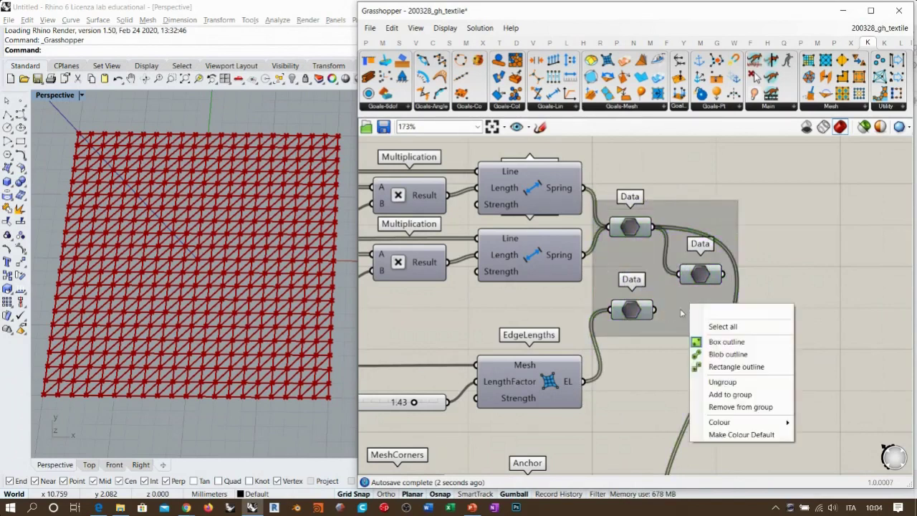
{"action": "mouse_move", "coordinate": [718, 422]}
{"action": "left_click_drag", "start_coordinate": [601, 393], "coordinate": [531, 337]}
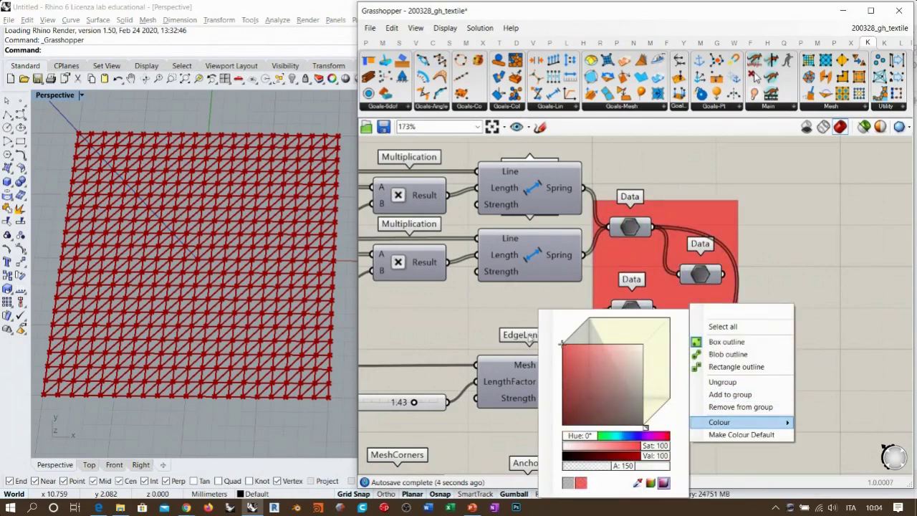
{"action": "double_click", "coordinate": [596, 436]}
{"action": "type", "text": "50"}
{"action": "key", "text": "Return"}
{"action": "left_click", "coordinate": [782, 260]}
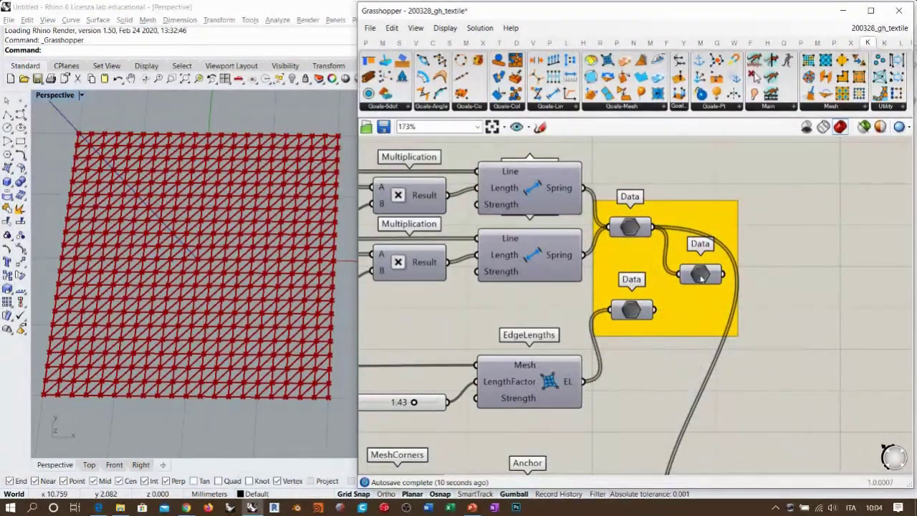
{"action": "left_click_drag", "start_coordinate": [692, 273], "coordinate": [688, 269]}
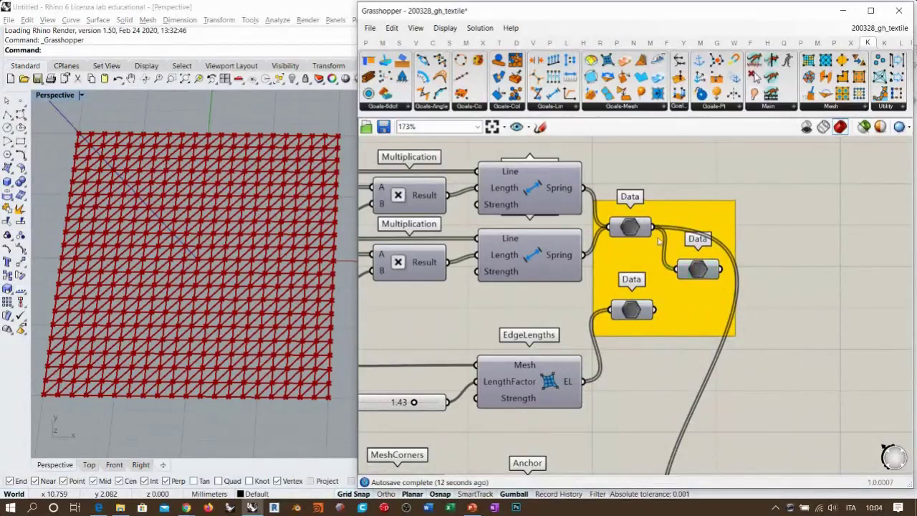
Step: Nudge the downstream Data parameter and try switching its source to the EdgeLengths Data, restoring the springs Data as source
{"action": "left_click_drag", "start_coordinate": [694, 275], "coordinate": [690, 273]}
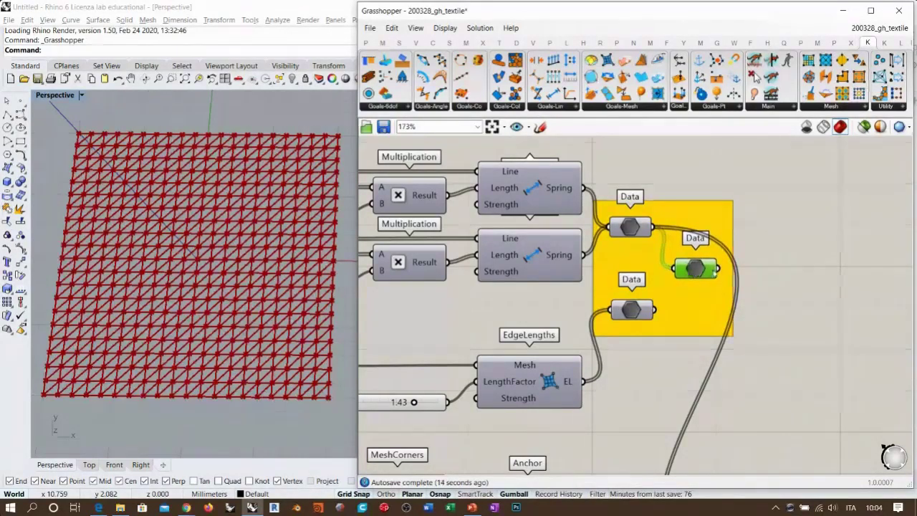
{"action": "left_click", "coordinate": [773, 314]}
{"action": "left_click_drag", "start_coordinate": [654, 310], "coordinate": [673, 269]}
{"action": "left_click_drag", "start_coordinate": [654, 227], "coordinate": [675, 266]}
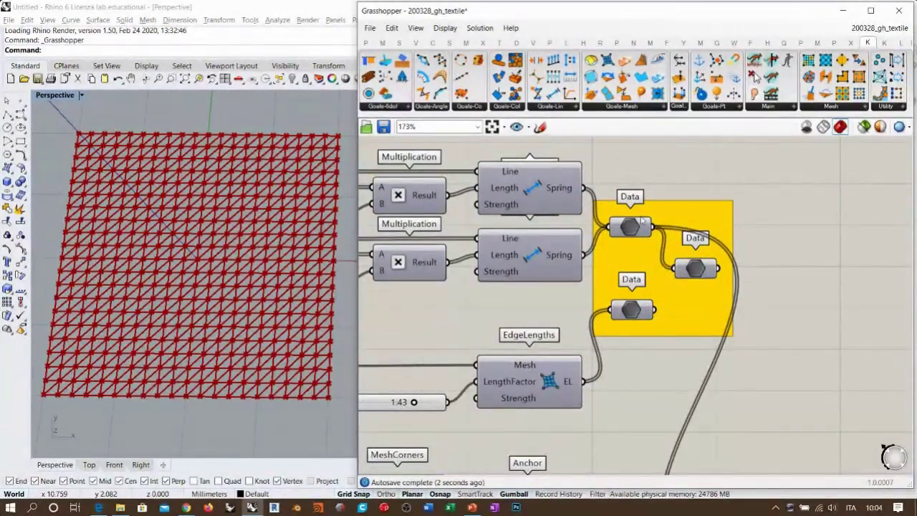
Step: Rewire the BouncySolver's GoalObjects so they are fed by the downstream Data parameter instead of directly by the springs Data
{"action": "scroll", "coordinate": [712, 336], "scroll_direction": "down", "scroll_amount": 3}
{"action": "left_click_drag", "start_coordinate": [631, 201], "coordinate": [654, 382], "text": "ctrl"}
{"action": "left_click_drag", "start_coordinate": [634, 208], "coordinate": [653, 382], "text": "shift"}
Step: Review the two Number Sliders that multiply the primary-line and brace-line lengths
{"action": "right_click_drag", "start_coordinate": [622, 274], "coordinate": [771, 309]}
{"action": "scroll", "coordinate": [546, 202], "scroll_direction": "up", "scroll_amount": 2}
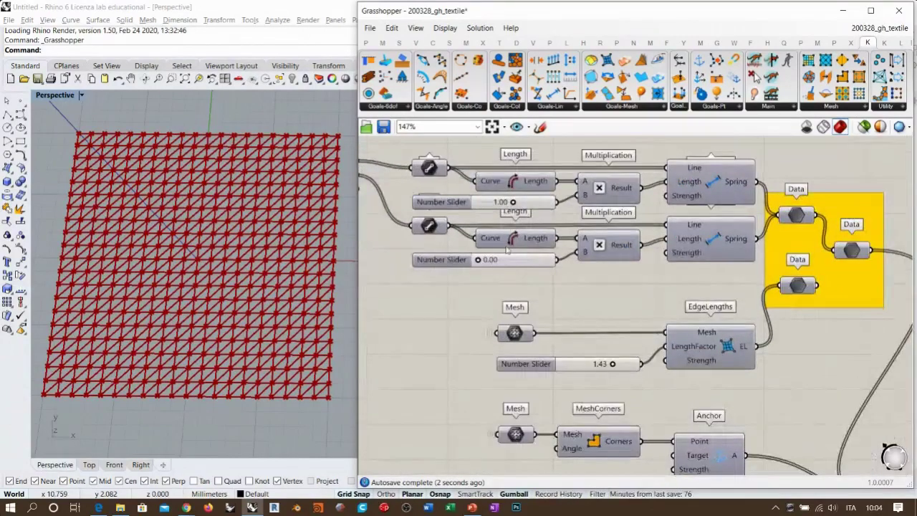
{"action": "left_click", "coordinate": [530, 203]}
{"action": "left_click", "coordinate": [523, 259], "text": "shift"}
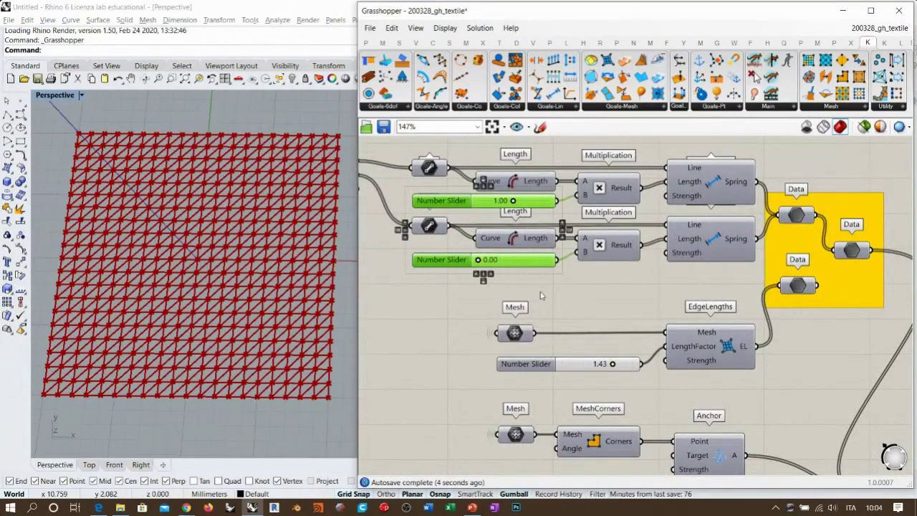
{"action": "left_click", "coordinate": [539, 290]}
{"action": "left_click", "coordinate": [529, 205]}
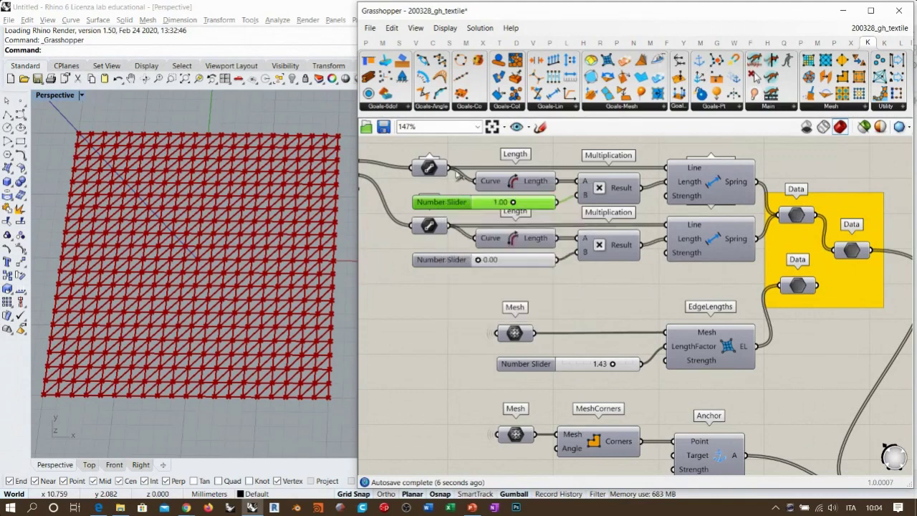
{"action": "left_click", "coordinate": [528, 265], "text": "shift"}
{"action": "left_click", "coordinate": [584, 300]}
Step: Start the simulation by setting the BouncySolver's False Start Toggle to True, and view the mesh at an angle
{"action": "right_click_drag", "start_coordinate": [645, 365], "coordinate": [395, 137]}
{"action": "scroll", "coordinate": [634, 353], "scroll_direction": "up", "scroll_amount": 1}
{"action": "scroll", "coordinate": [635, 353], "scroll_direction": "up", "scroll_amount": 4}
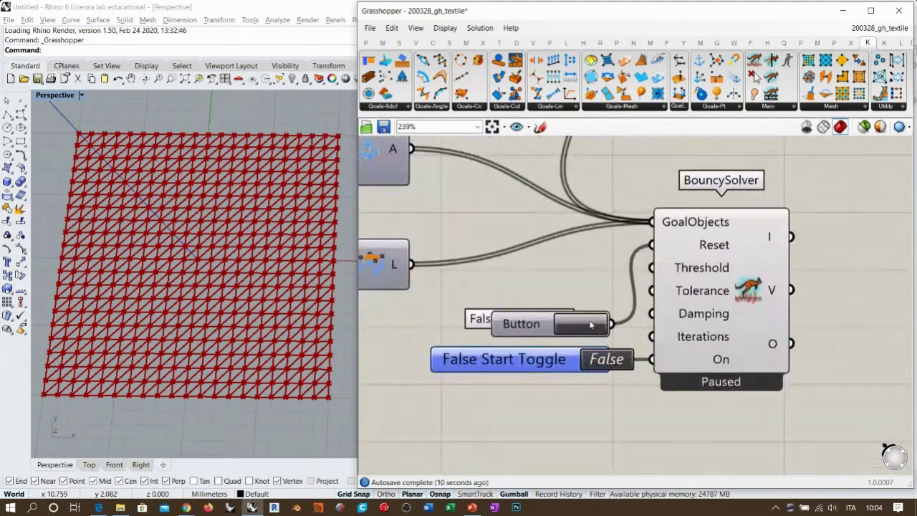
{"action": "double_click", "coordinate": [600, 362]}
{"action": "right_click_drag", "start_coordinate": [277, 330], "coordinate": [239, 276]}
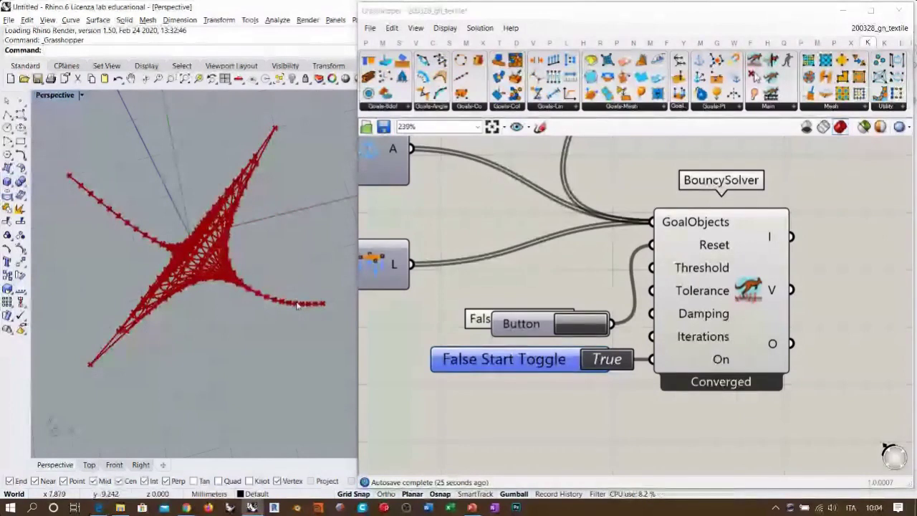
Step: Temporarily preview the primary Line parameter's geometry over the simulated mesh to compare them
{"action": "right_click_drag", "start_coordinate": [501, 263], "coordinate": [916, 422]}
{"action": "scroll", "coordinate": [610, 319], "scroll_direction": "down", "scroll_amount": 3}
{"action": "right_click_drag", "start_coordinate": [611, 257], "coordinate": [583, 365]}
{"action": "right_click_drag", "start_coordinate": [572, 262], "coordinate": [600, 324]}
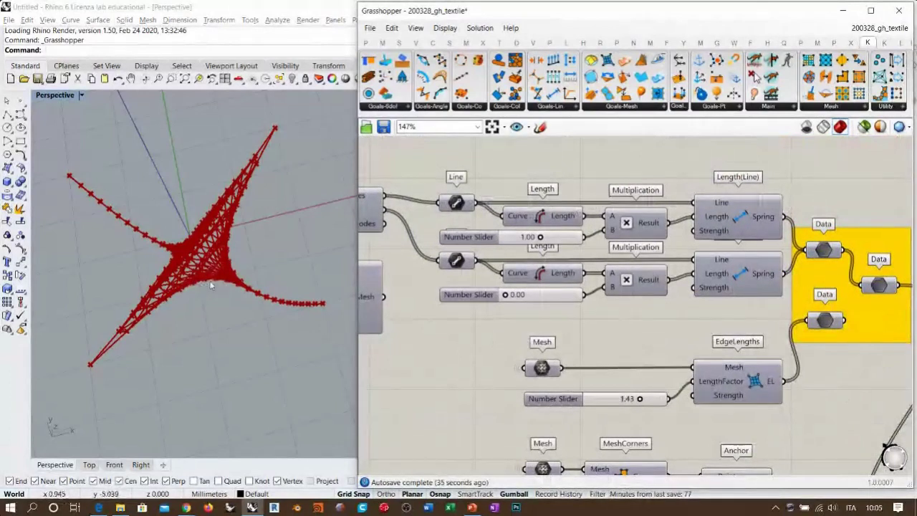
{"action": "right_click_drag", "start_coordinate": [459, 323], "coordinate": [563, 345]}
{"action": "left_click", "coordinate": [564, 224]}
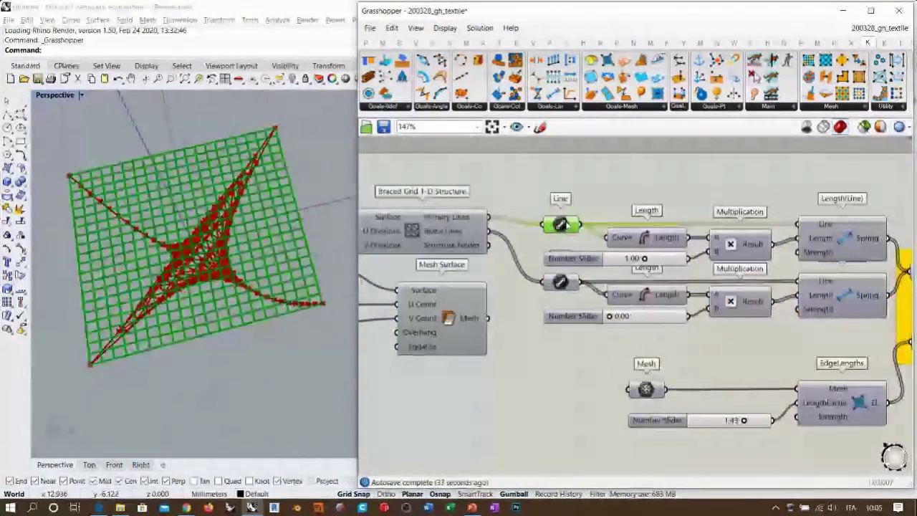
{"action": "key", "text": "ctrl+q"}
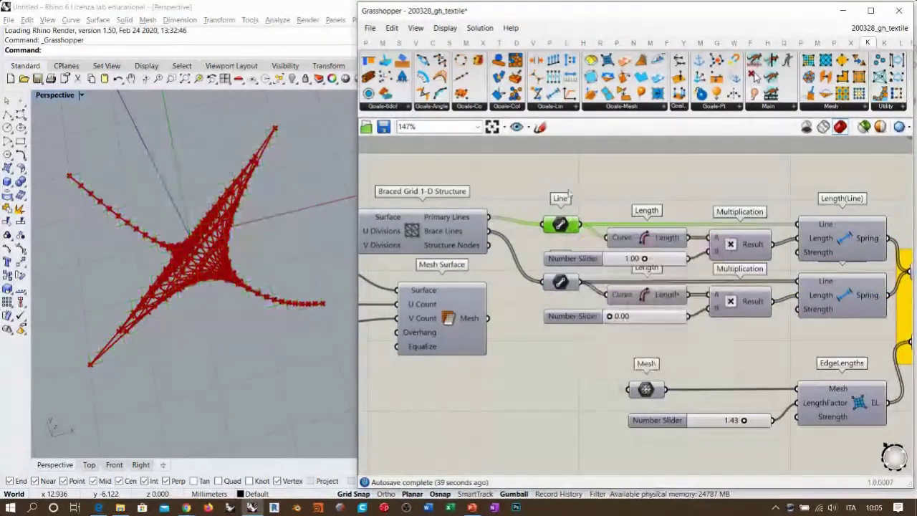
Step: Inspect the Strength inputs of both Length(Line) components
{"action": "scroll", "coordinate": [757, 255], "scroll_direction": "up", "scroll_amount": 4}
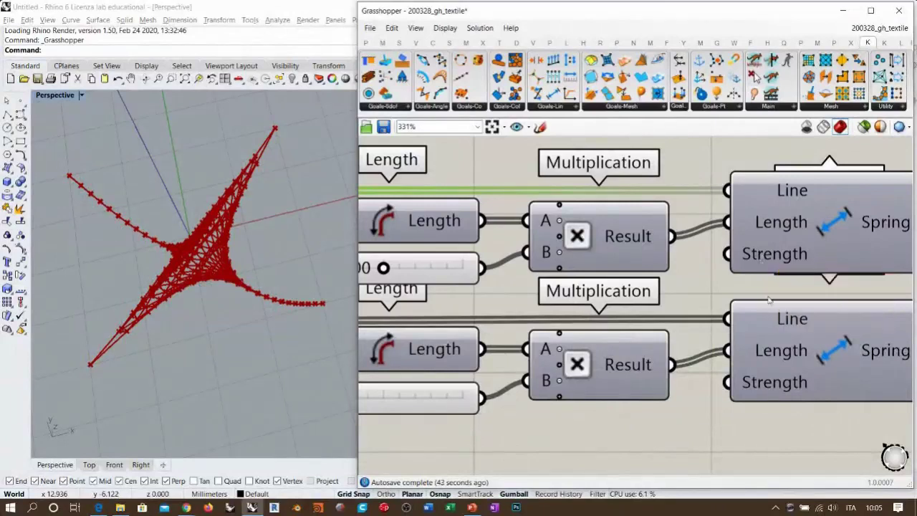
{"action": "mouse_move", "coordinate": [774, 389]}
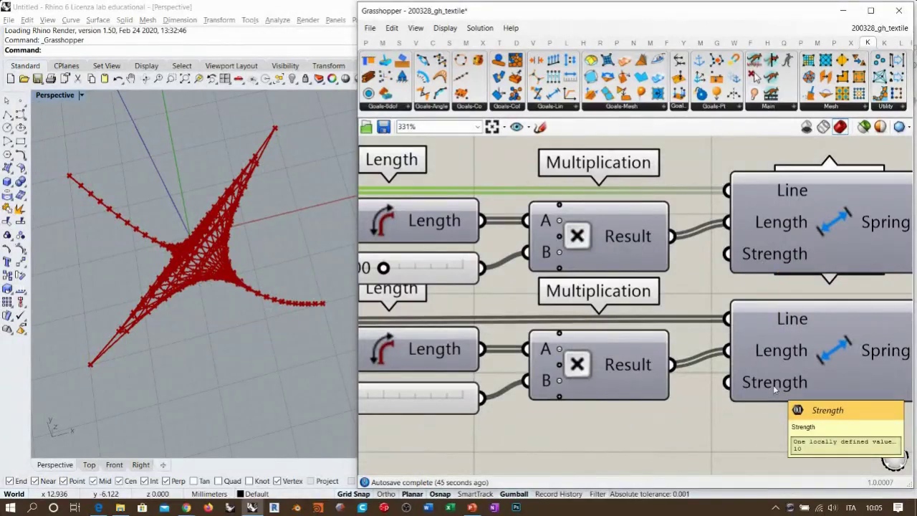
{"action": "scroll", "coordinate": [765, 303], "scroll_direction": "down", "scroll_amount": 4}
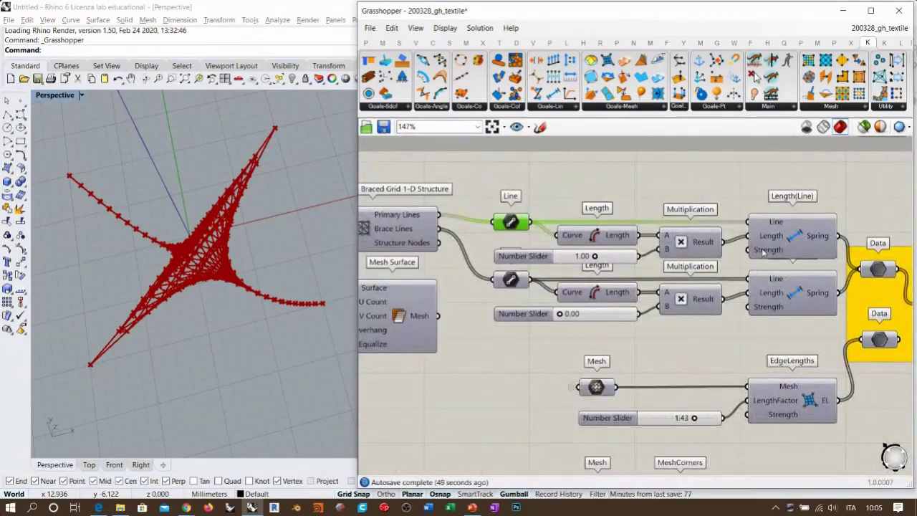
{"action": "mouse_move", "coordinate": [764, 250]}
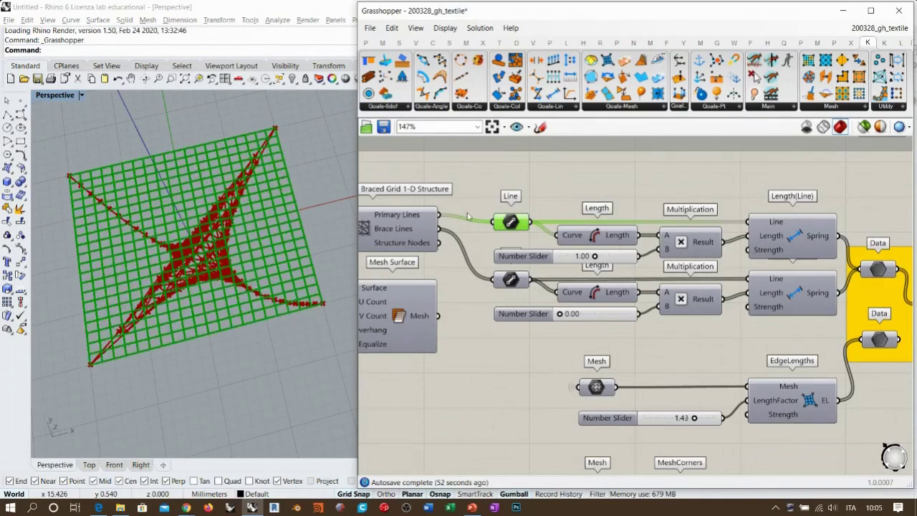
Step: Set the brace-line length multiplier slider to 0.86
{"action": "scroll", "coordinate": [542, 309], "scroll_direction": "up", "scroll_amount": 2}
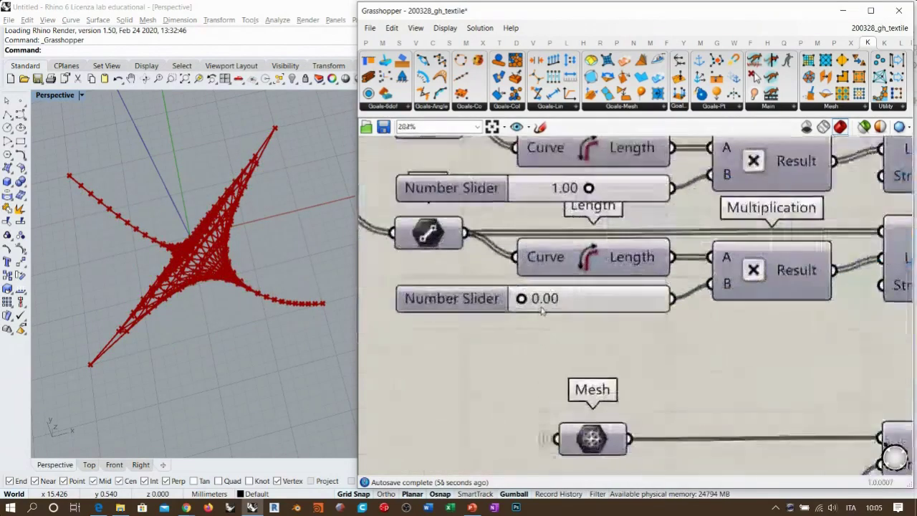
{"action": "scroll", "coordinate": [542, 310], "scroll_direction": "up", "scroll_amount": 3}
{"action": "left_click_drag", "start_coordinate": [521, 298], "coordinate": [588, 304]}
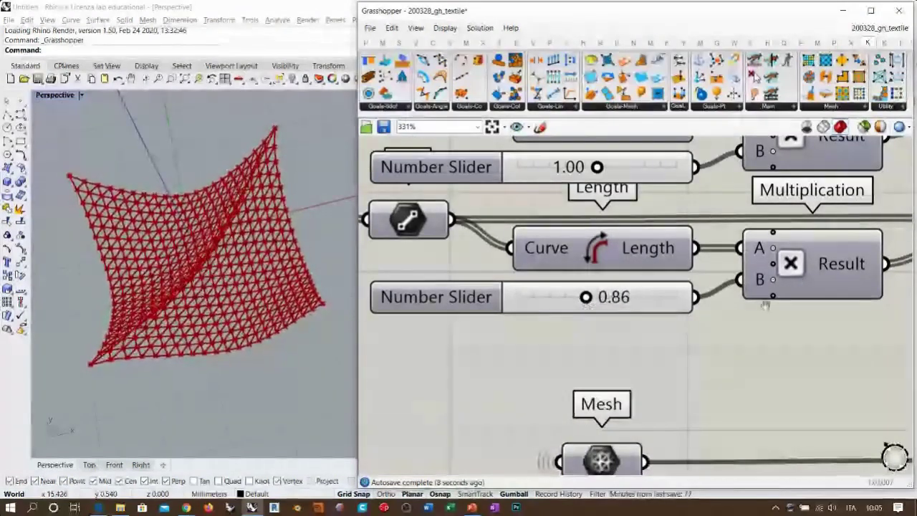
Step: Examine the shape of the sagging simulated mesh in the Perspective viewport from several angles
{"action": "scroll", "coordinate": [489, 358], "scroll_direction": "down", "scroll_amount": 3}
{"action": "left_click", "coordinate": [159, 305]}
{"action": "right_click_drag", "start_coordinate": [158, 304], "coordinate": [245, 264]}
{"action": "scroll", "coordinate": [187, 275], "scroll_direction": "up", "scroll_amount": 3}
{"action": "scroll", "coordinate": [241, 261], "scroll_direction": "down", "scroll_amount": 4}
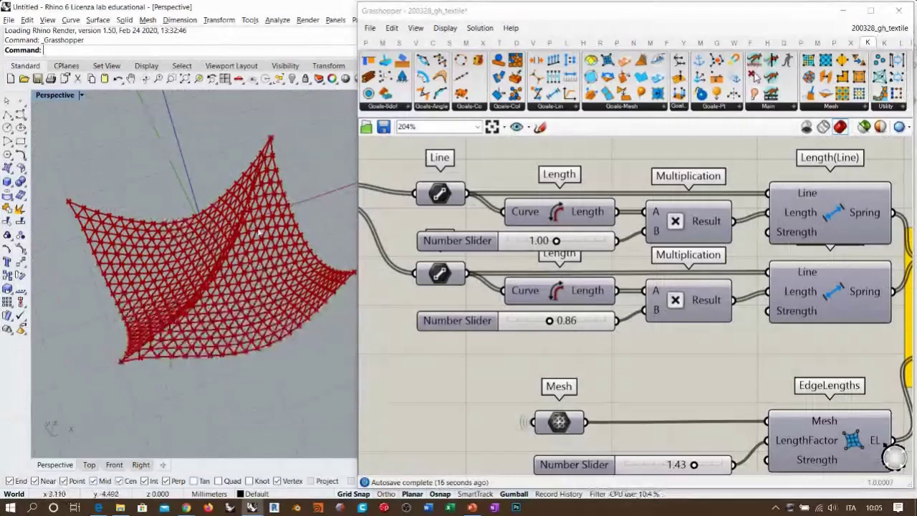
{"action": "right_click_drag", "start_coordinate": [210, 314], "coordinate": [270, 219]}
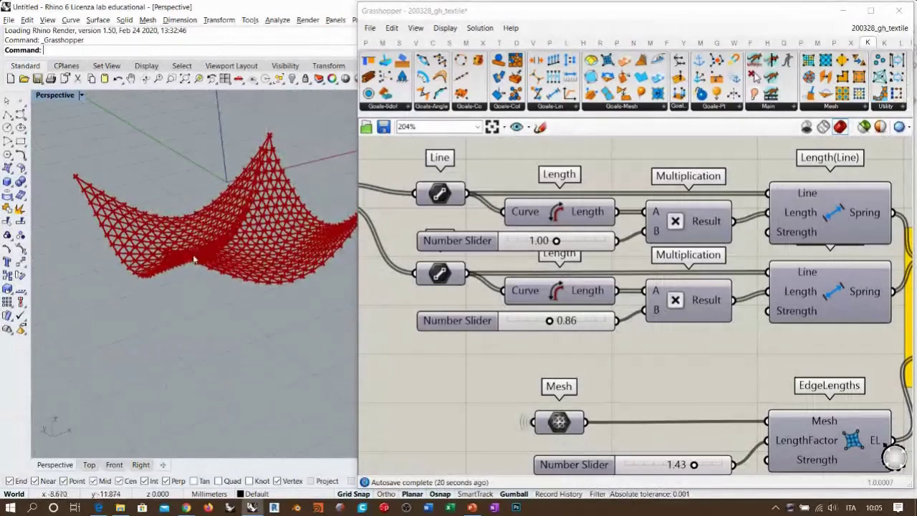
{"action": "right_click_drag", "start_coordinate": [270, 152], "coordinate": [279, 204]}
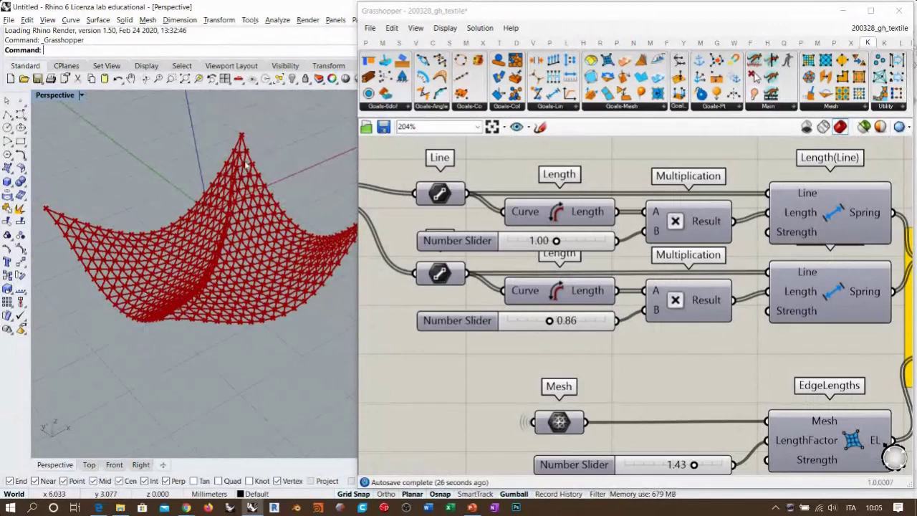
{"action": "mouse_move", "coordinate": [239, 226]}
{"action": "right_mouse_down"}
{"action": "mouse_move", "coordinate": [242, 283]}
{"action": "mouse_move", "coordinate": [254, 225]}
{"action": "right_mouse_up"}
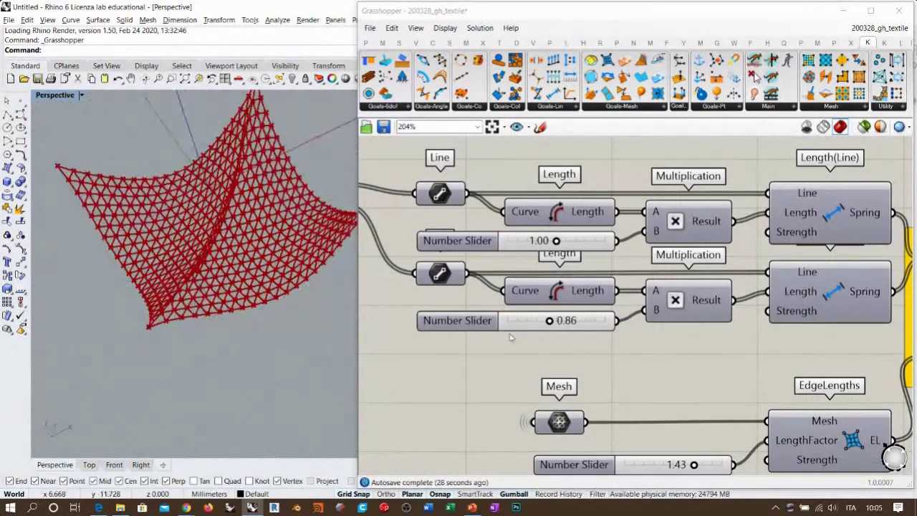
Step: Set the brace-line length multiplier slider to 0.94
{"action": "right_click_drag", "start_coordinate": [549, 330], "coordinate": [566, 302]}
{"action": "scroll", "coordinate": [566, 302], "scroll_direction": "up", "scroll_amount": 4}
{"action": "left_click_drag", "start_coordinate": [573, 284], "coordinate": [575, 284]}
Step: Examine the relaxed mesh up close and from above, focusing on its diagonal fold and edges
{"action": "right_click_drag", "start_coordinate": [215, 279], "coordinate": [284, 219]}
{"action": "scroll", "coordinate": [215, 254], "scroll_direction": "up", "scroll_amount": 6}
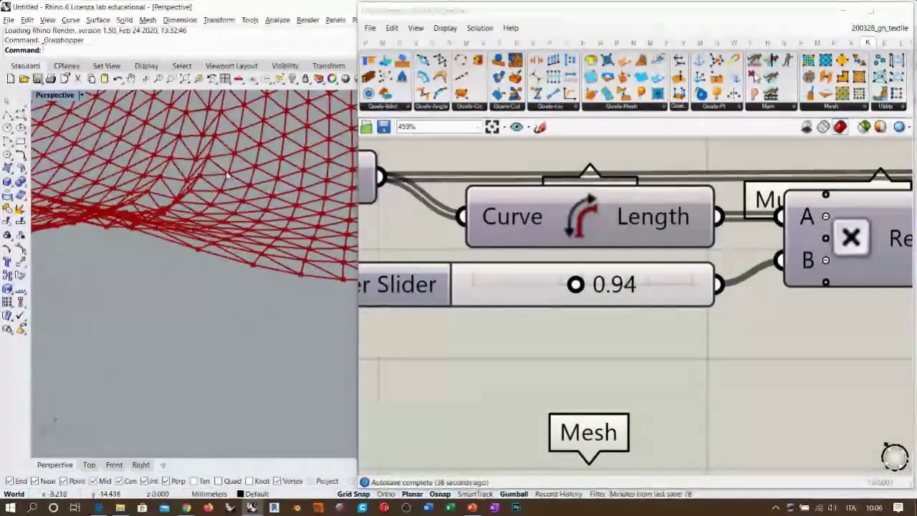
{"action": "right_click_drag", "start_coordinate": [214, 156], "coordinate": [192, 181]}
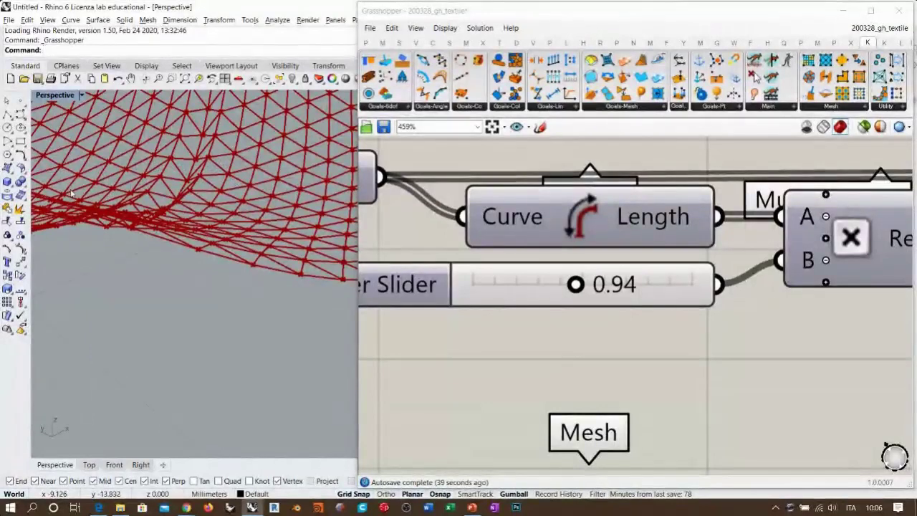
{"action": "right_click_drag", "start_coordinate": [71, 194], "coordinate": [107, 286]}
{"action": "scroll", "coordinate": [143, 272], "scroll_direction": "down", "scroll_amount": 8}
{"action": "right_click_drag", "start_coordinate": [172, 258], "coordinate": [206, 298]}
{"action": "scroll", "coordinate": [213, 272], "scroll_direction": "up", "scroll_amount": 5}
{"action": "scroll", "coordinate": [219, 280], "scroll_direction": "down", "scroll_amount": 2}
{"action": "right_click_drag", "start_coordinate": [237, 271], "coordinate": [224, 290], "text": "shift"}
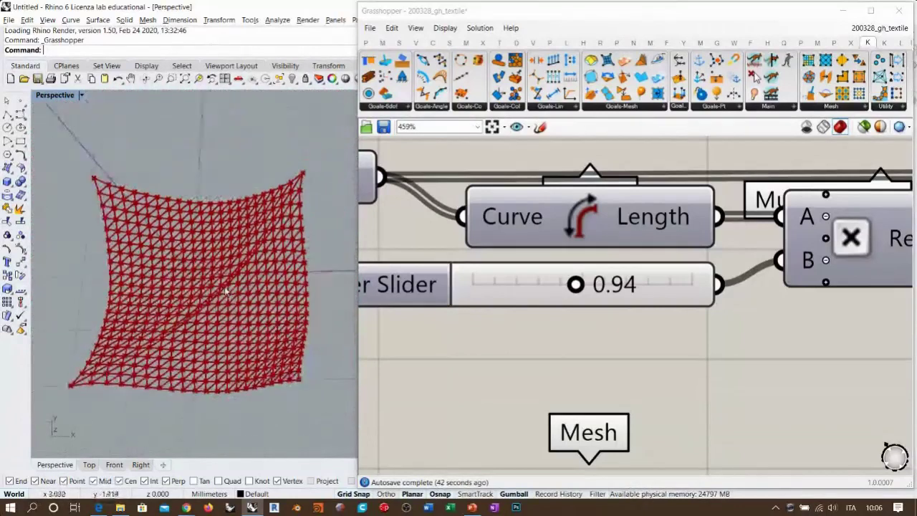
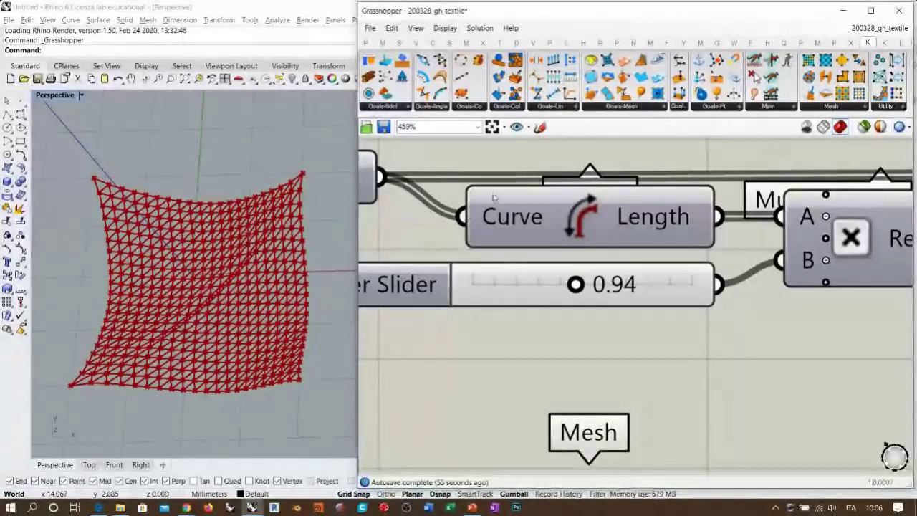
Step: Inspect the Primary Lines and Brace Lines outputs of the Braced Grid 1-D Structure component
{"action": "scroll", "coordinate": [493, 199], "scroll_direction": "down", "scroll_amount": 5}
{"action": "right_click_drag", "start_coordinate": [493, 200], "coordinate": [465, 216]}
{"action": "right_click_drag", "start_coordinate": [201, 322], "coordinate": [215, 275]}
{"action": "right_click_drag", "start_coordinate": [579, 248], "coordinate": [565, 287]}
{"action": "scroll", "coordinate": [573, 279], "scroll_direction": "down", "scroll_amount": 1}
{"action": "right_click_drag", "start_coordinate": [508, 244], "coordinate": [591, 273]}
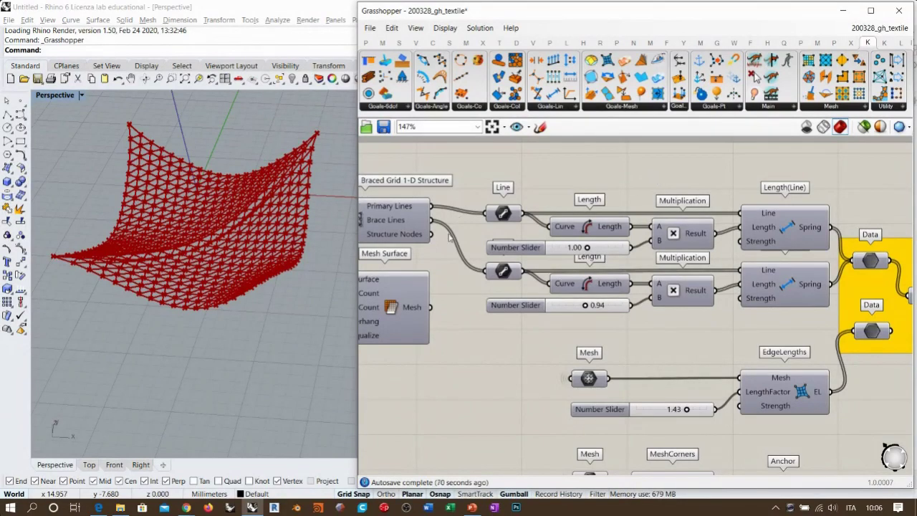
{"action": "right_click_drag", "start_coordinate": [451, 232], "coordinate": [546, 276]}
{"action": "left_click", "coordinate": [461, 262]}
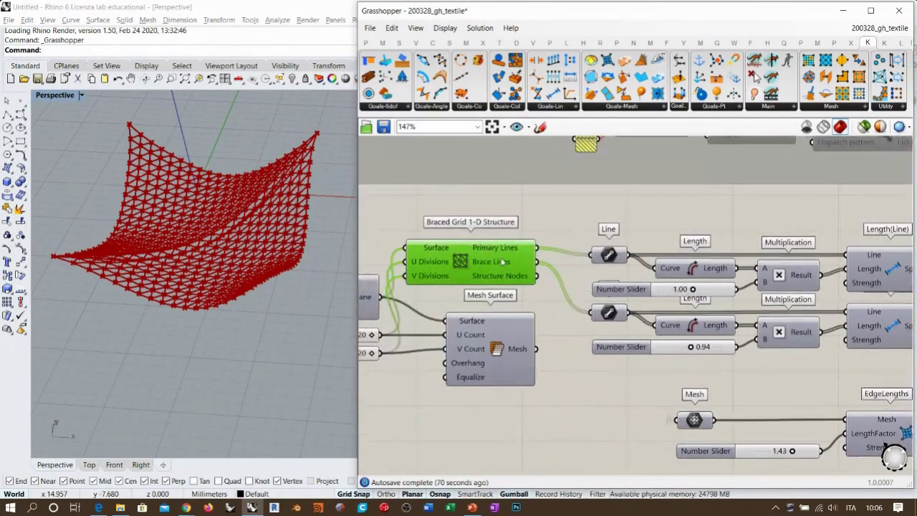
{"action": "left_click", "coordinate": [565, 216]}
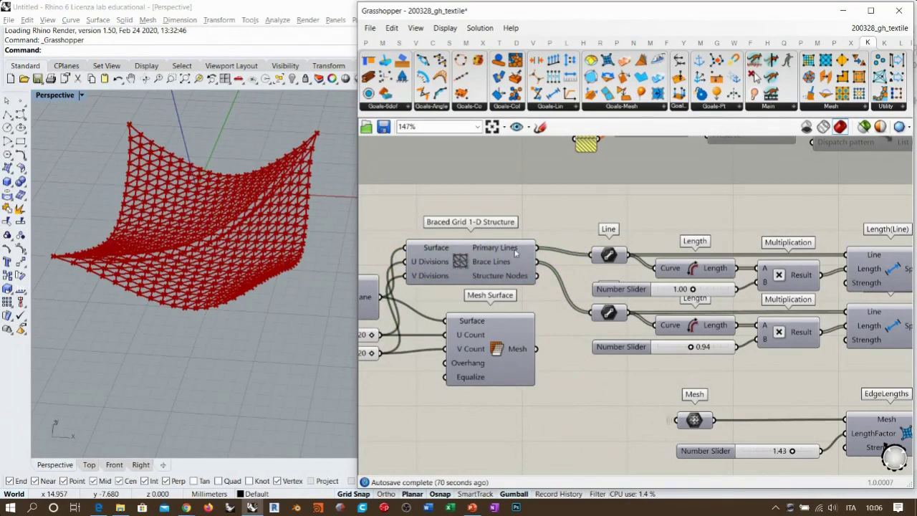
{"action": "mouse_move", "coordinate": [506, 265]}
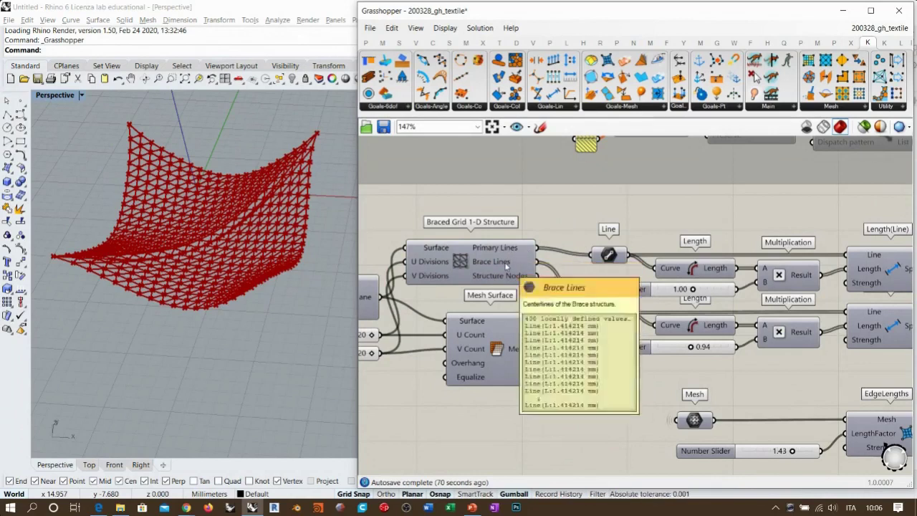
Step: Compare the diagonal direction of the brace lines with the fold in the simulated mesh
{"action": "right_click_drag", "start_coordinate": [227, 271], "coordinate": [276, 227]}
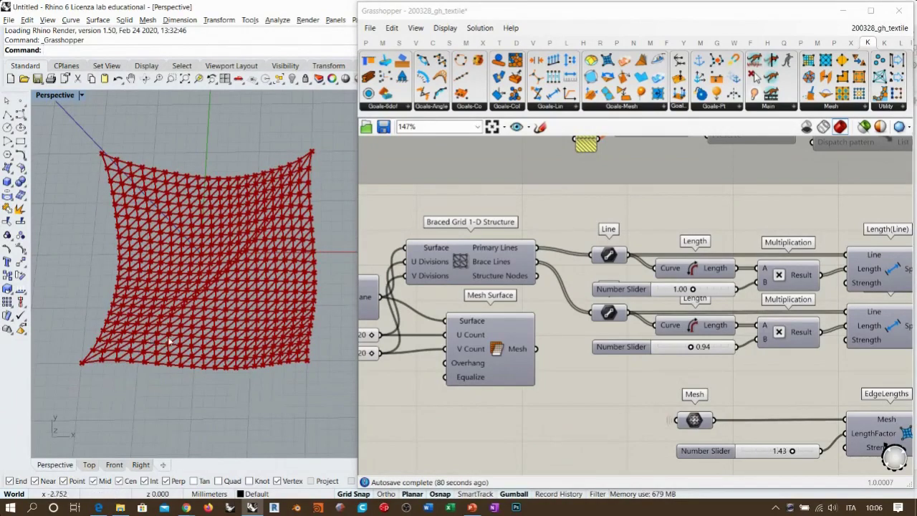
{"action": "right_click_drag", "start_coordinate": [232, 323], "coordinate": [279, 230]}
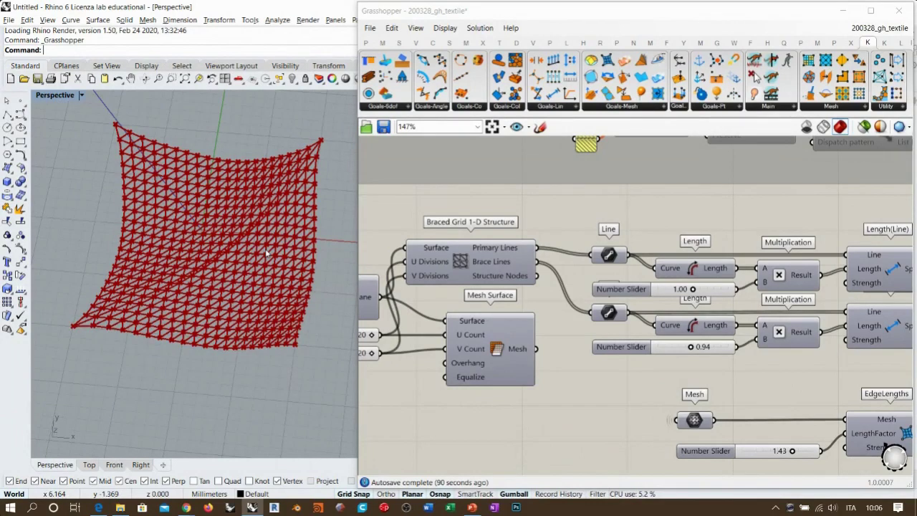
{"action": "right_click_drag", "start_coordinate": [266, 253], "coordinate": [245, 239]}
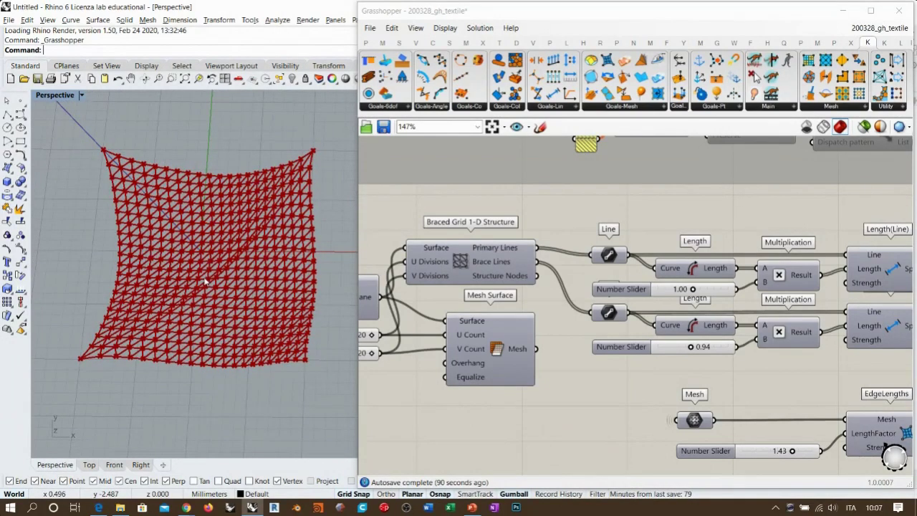
{"action": "right_click_drag", "start_coordinate": [223, 308], "coordinate": [211, 324]}
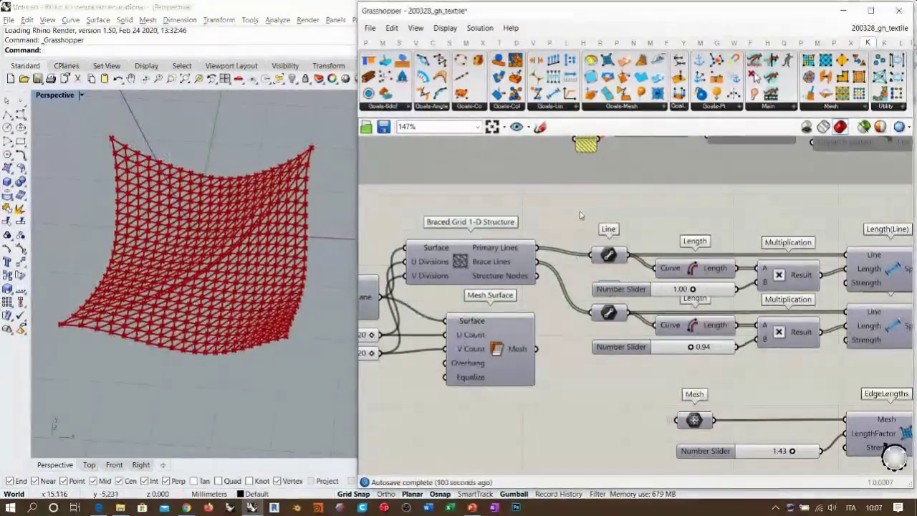
Step: Pause the BouncySolver simulation by setting its False Start Toggle to False
{"action": "scroll", "coordinate": [745, 352], "scroll_direction": "down", "scroll_amount": 3}
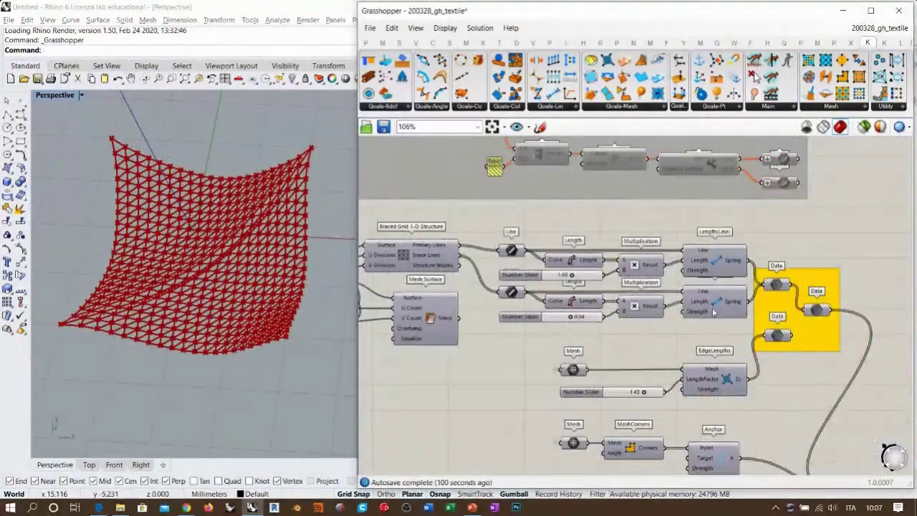
{"action": "right_click_drag", "start_coordinate": [806, 407], "coordinate": [620, 203]}
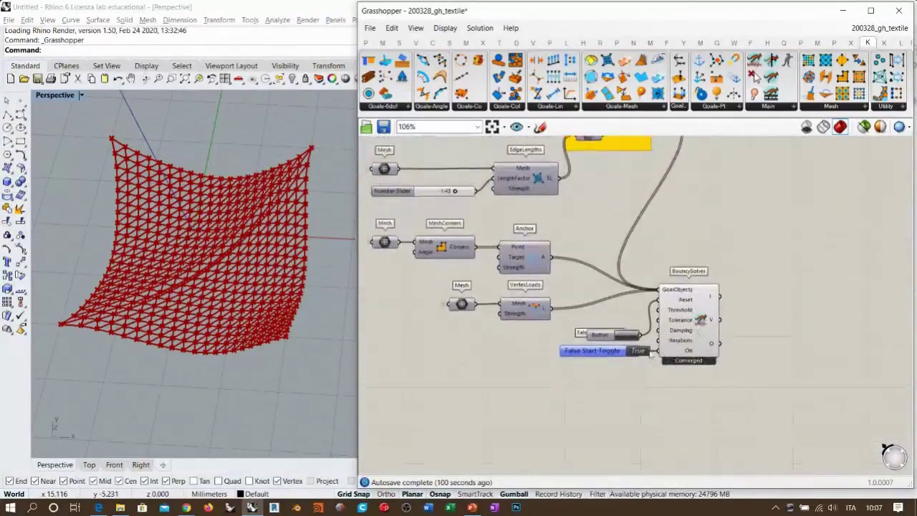
{"action": "scroll", "coordinate": [697, 357], "scroll_direction": "up", "scroll_amount": 4}
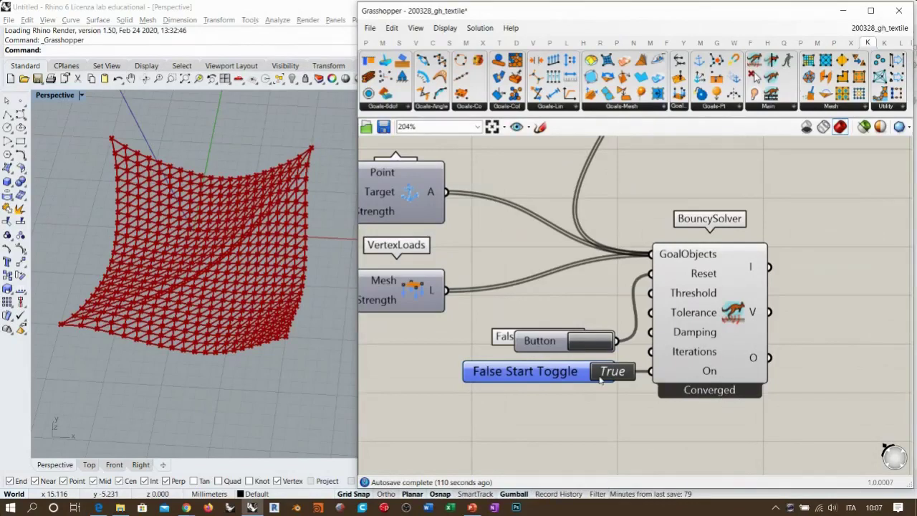
{"action": "right_click_drag", "start_coordinate": [158, 297], "coordinate": [178, 291]}
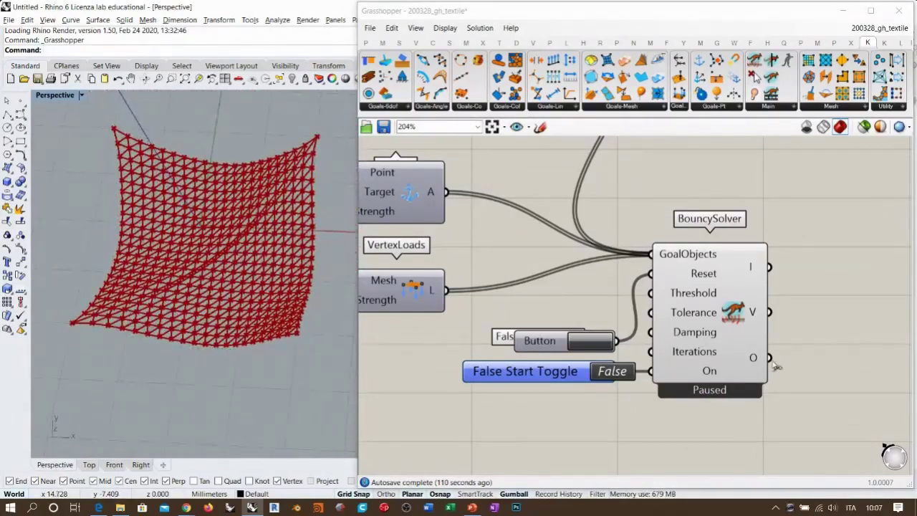
Step: Hide the BouncySolver preview and add an empty Mesh parameter beside the solver's outputs
{"action": "right_click_drag", "start_coordinate": [773, 364], "coordinate": [583, 300]}
{"action": "left_click", "coordinate": [545, 252]}
{"action": "key", "text": "ctrl+q"}
{"action": "left_click", "coordinate": [701, 313]}
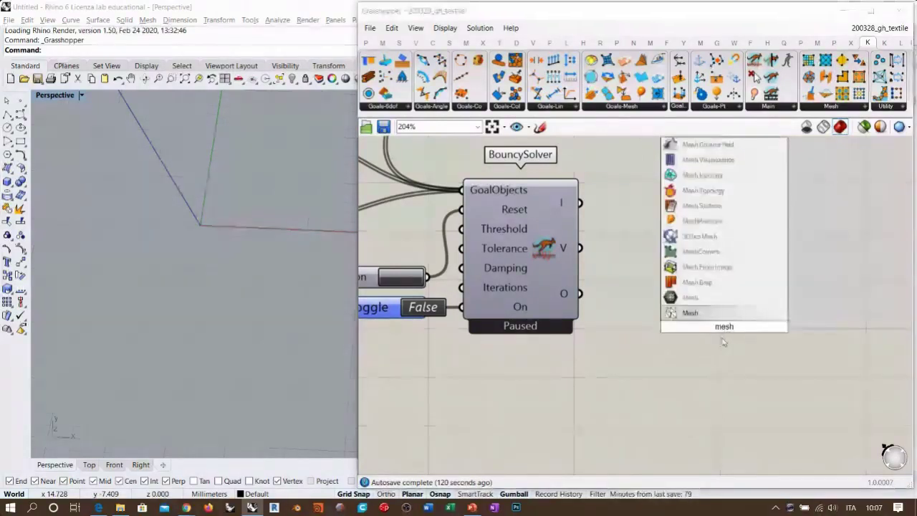
{"action": "key", "text": "Return"}
Step: Turn the BouncySolver preview back on and examine the paused mesh from another angle
{"action": "right_click_drag", "start_coordinate": [644, 358], "coordinate": [753, 398]}
{"action": "scroll", "coordinate": [747, 373], "scroll_direction": "down", "scroll_amount": 2}
{"action": "left_click", "coordinate": [699, 330]}
{"action": "key", "text": "ctrl+q"}
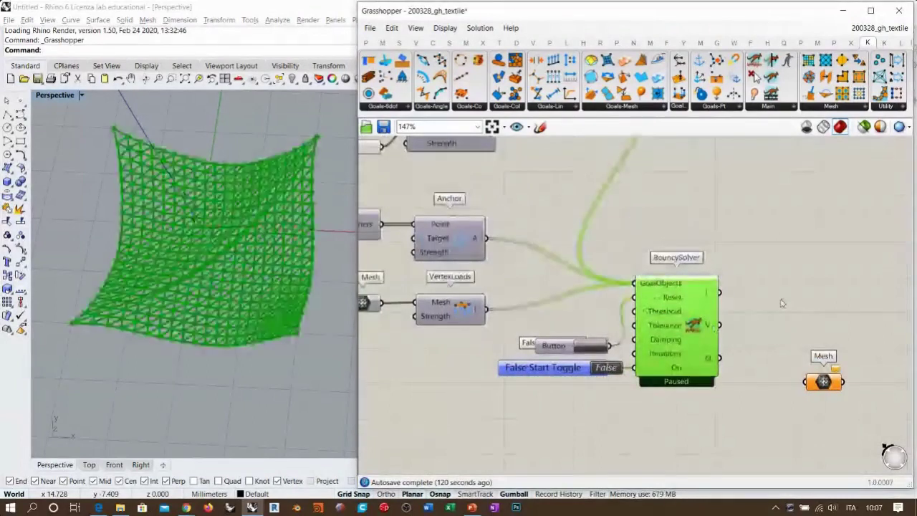
{"action": "left_click", "coordinate": [781, 303]}
{"action": "right_click_drag", "start_coordinate": [243, 261], "coordinate": [140, 304]}
{"action": "left_click", "coordinate": [790, 243]}
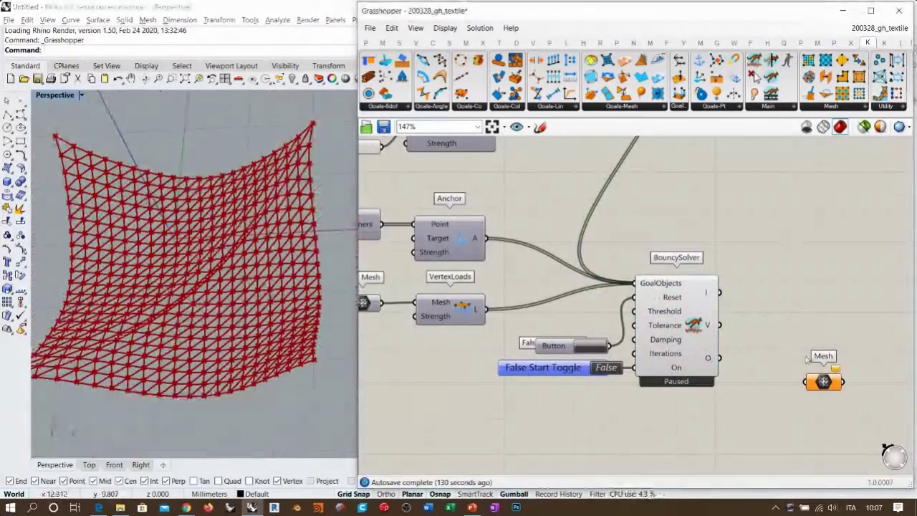
Step: Place a Kangaroo Show component directly below the VertexLoads component
{"action": "scroll", "coordinate": [596, 303], "scroll_direction": "down", "scroll_amount": 5}
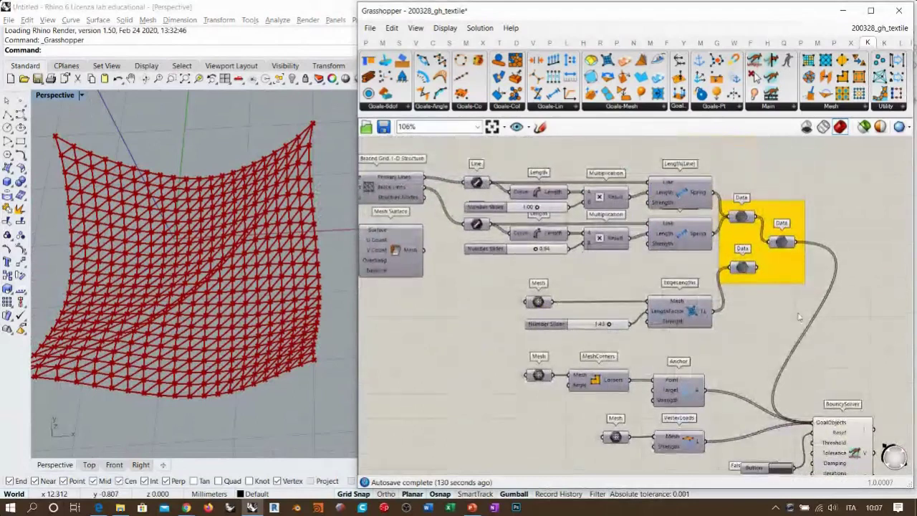
{"action": "right_click_drag", "start_coordinate": [799, 317], "coordinate": [797, 297]}
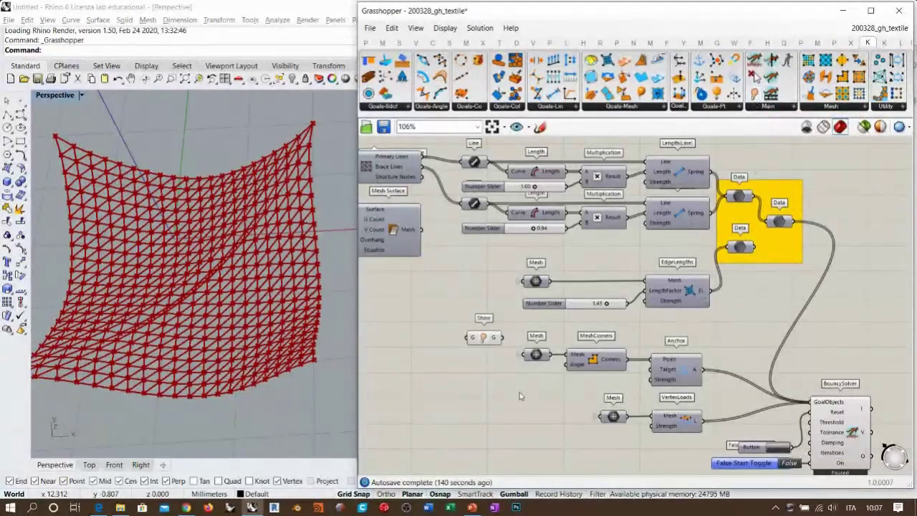
{"action": "left_click_drag", "start_coordinate": [486, 338], "coordinate": [673, 456]}
{"action": "right_click_drag", "start_coordinate": [673, 456], "coordinate": [639, 288]}
{"action": "scroll", "coordinate": [639, 288], "scroll_direction": "up", "scroll_amount": 3}
{"action": "left_click_drag", "start_coordinate": [639, 288], "coordinate": [655, 291]}
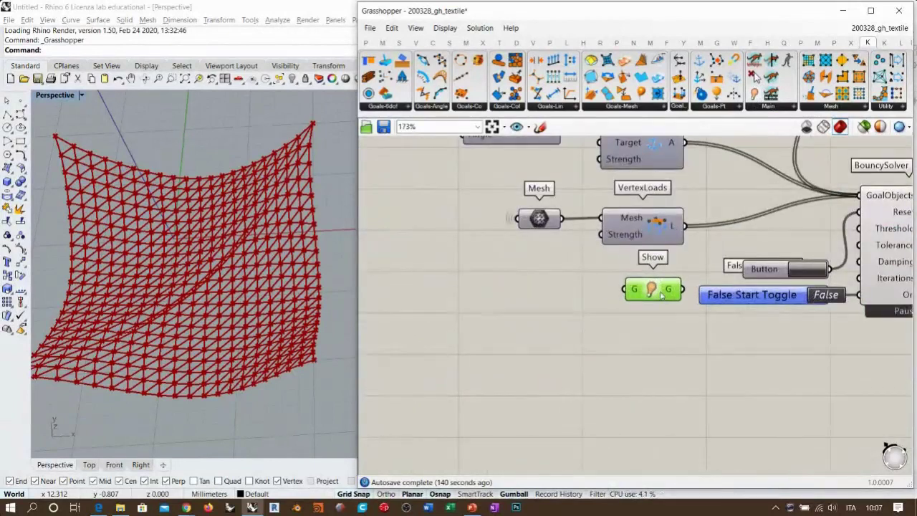
Step: Feed a copy of the VertexLoads Mesh parameter into Show and add Show's output to the BouncySolver GoalObjects input
{"action": "left_click_drag", "start_coordinate": [547, 221], "coordinate": [584, 298], "text": "alt"}
{"action": "left_click_drag", "start_coordinate": [563, 299], "coordinate": [569, 290]}
{"action": "left_click", "coordinate": [542, 218]}
{"action": "right_click_drag", "start_coordinate": [704, 254], "coordinate": [575, 299]}
{"action": "left_click", "coordinate": [576, 299]}
{"action": "left_click_drag", "start_coordinate": [555, 334], "coordinate": [731, 239], "text": "shift"}
{"action": "right_click_drag", "start_coordinate": [301, 279], "coordinate": [239, 325]}
{"action": "right_click_drag", "start_coordinate": [247, 294], "coordinate": [264, 276]}
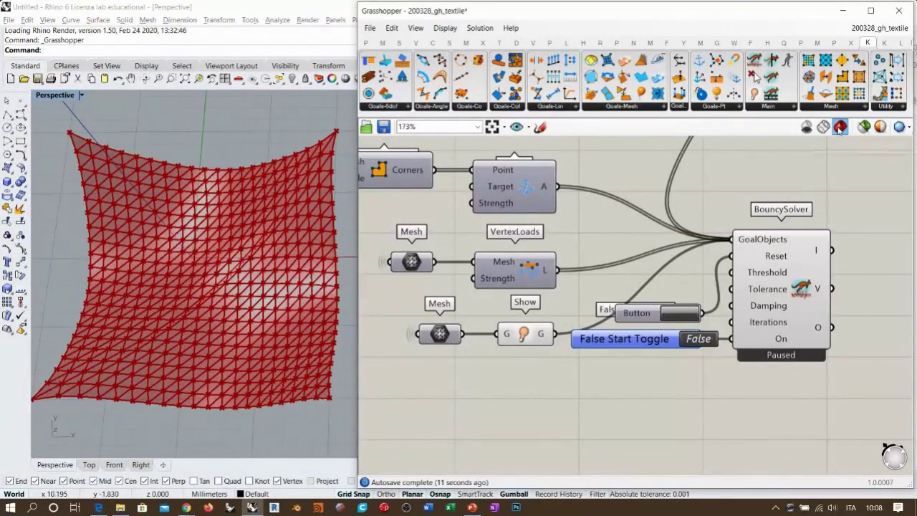
Step: Connect the BouncySolver O output to the new Mesh parameter and hide the solver's own preview
{"action": "left_click", "coordinate": [529, 334]}
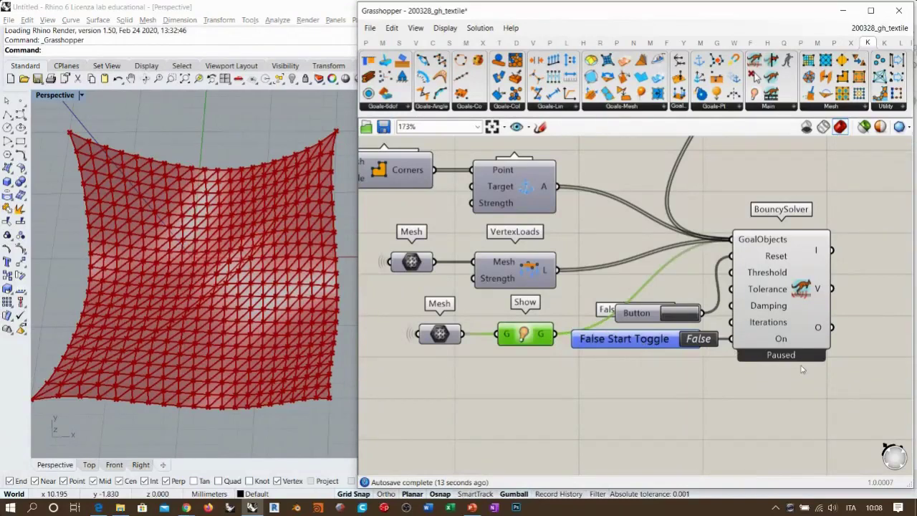
{"action": "right_click_drag", "start_coordinate": [802, 369], "coordinate": [587, 356]}
{"action": "left_click_drag", "start_coordinate": [741, 341], "coordinate": [714, 312]}
{"action": "mouse_move", "coordinate": [618, 314]}
{"action": "left_mouse_down"}
{"action": "mouse_move", "coordinate": [697, 313]}
{"action": "mouse_move", "coordinate": [684, 319]}
{"action": "left_mouse_up"}
{"action": "left_click", "coordinate": [643, 299]}
{"action": "left_click", "coordinate": [569, 290]}
{"action": "key", "text": "ctrl+q"}
{"action": "left_click", "coordinate": [722, 372]}
{"action": "left_click", "coordinate": [645, 358]}
Step: Examine the shaded output mesh from several angles and move its Mesh parameter closer to the BouncySolver
{"action": "right_click_drag", "start_coordinate": [223, 305], "coordinate": [255, 293]}
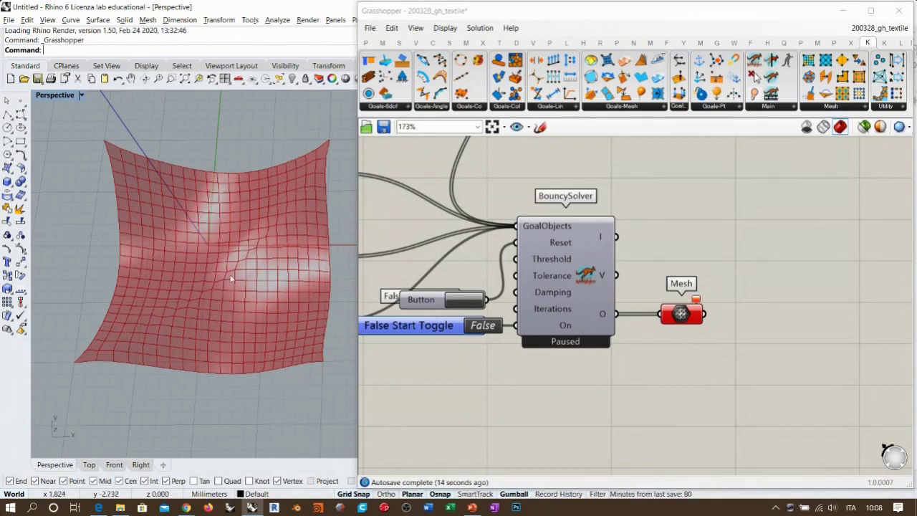
{"action": "right_click_drag", "start_coordinate": [246, 306], "coordinate": [336, 301]}
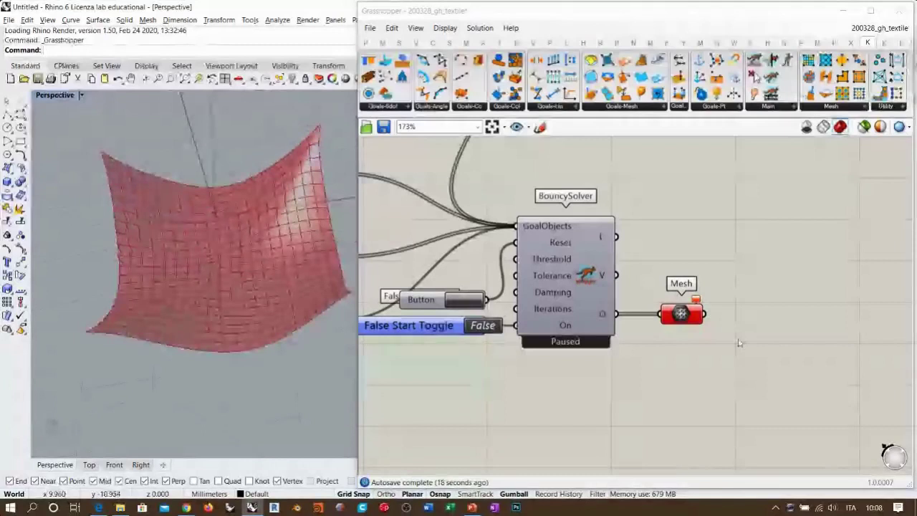
{"action": "right_click_drag", "start_coordinate": [777, 316], "coordinate": [657, 304]}
{"action": "right_click_drag", "start_coordinate": [287, 244], "coordinate": [237, 304]}
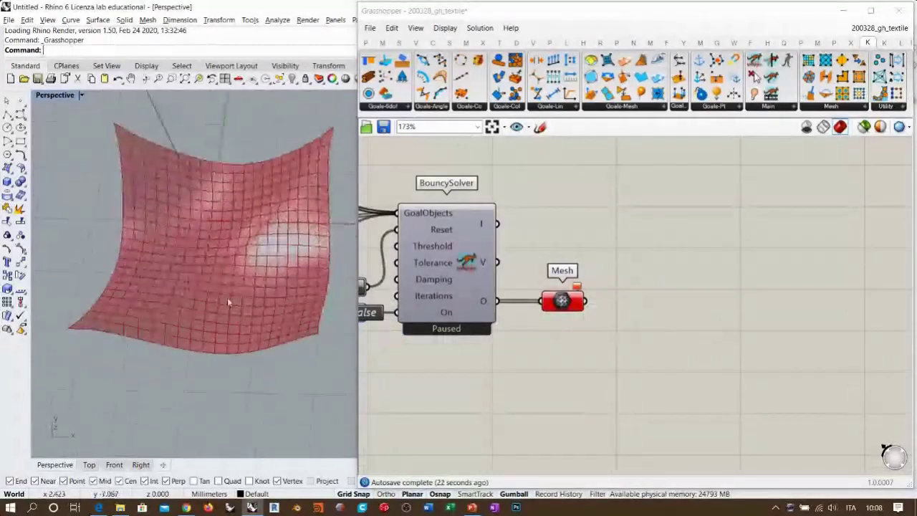
{"action": "right_click_drag", "start_coordinate": [621, 345], "coordinate": [581, 334]}
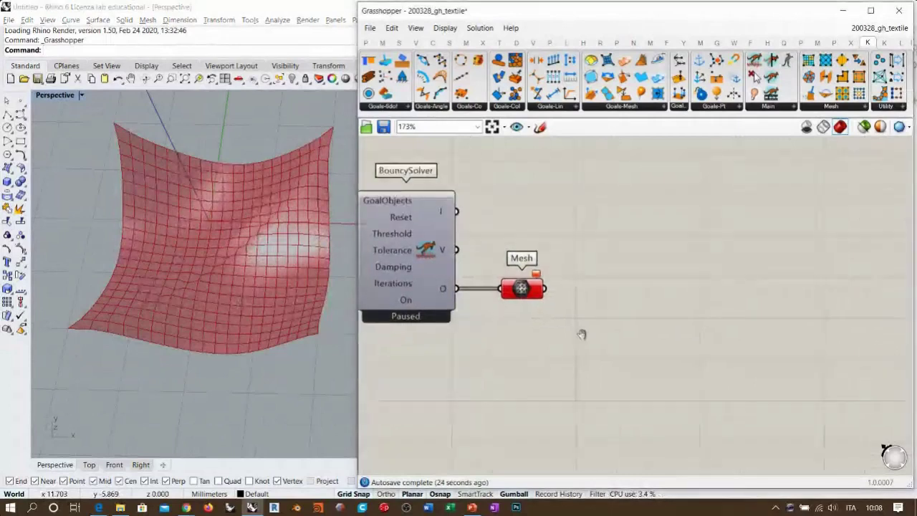
{"action": "left_click_drag", "start_coordinate": [520, 288], "coordinate": [511, 288]}
{"action": "left_click", "coordinate": [521, 313]}
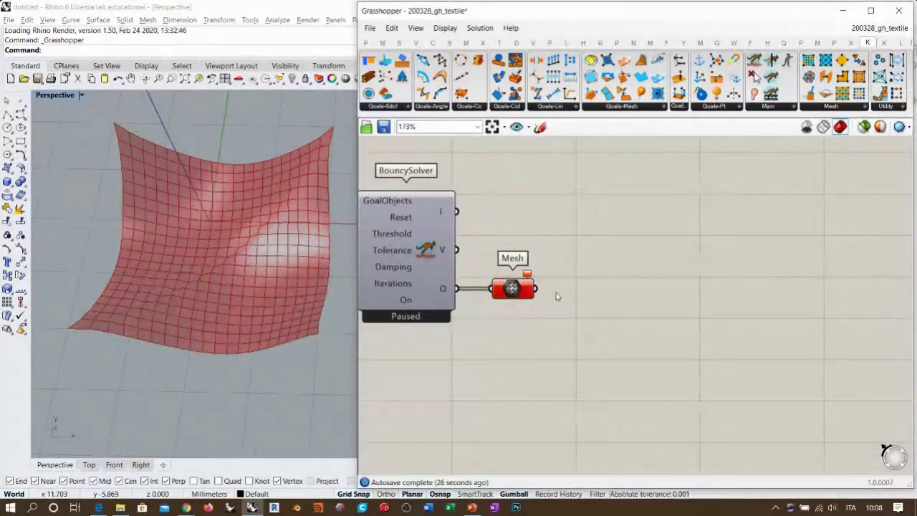
Step: Add a panel below the Mesh parameter, connect it to the BouncySolver O output, and enlarge it for reading
{"action": "right_click_drag", "start_coordinate": [535, 363], "coordinate": [575, 320]}
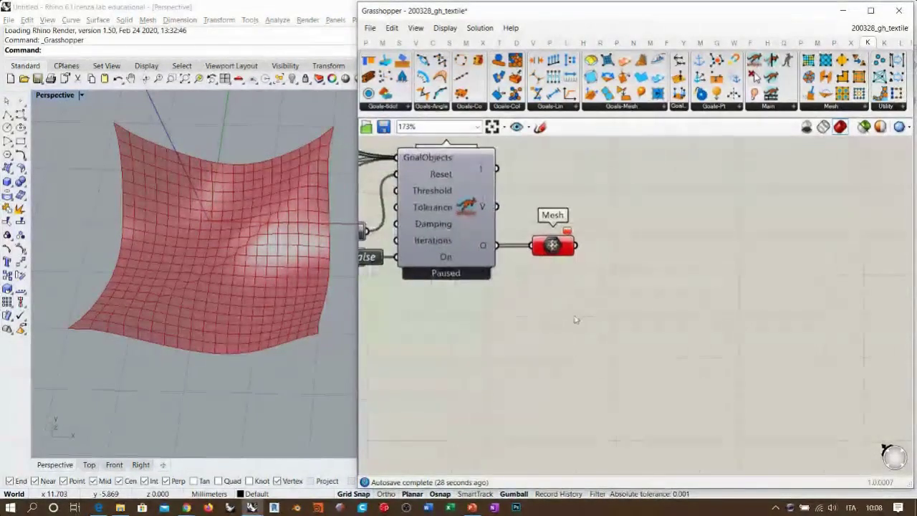
{"action": "double_click", "coordinate": [582, 326]}
{"action": "type", "text": "//"}
{"action": "key", "text": "Return"}
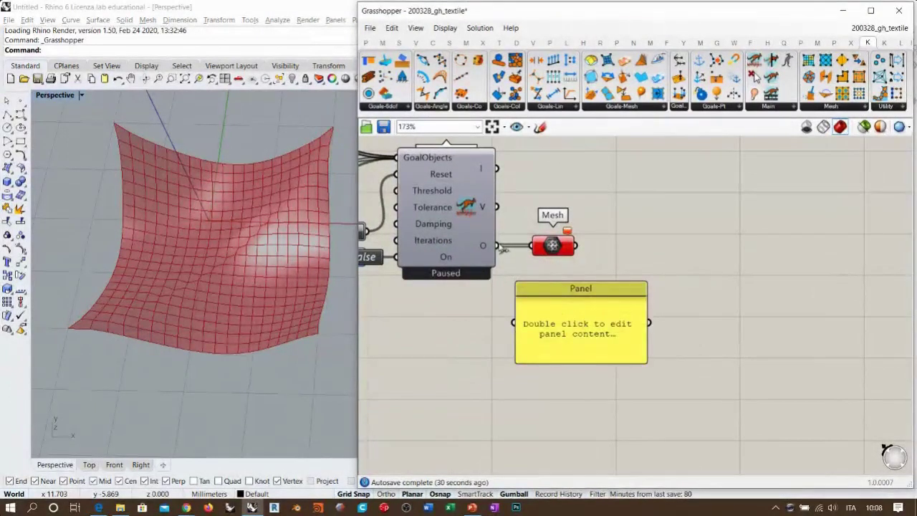
{"action": "right_click_drag", "start_coordinate": [596, 386], "coordinate": [580, 296]}
{"action": "left_click_drag", "start_coordinate": [575, 269], "coordinate": [590, 405]}
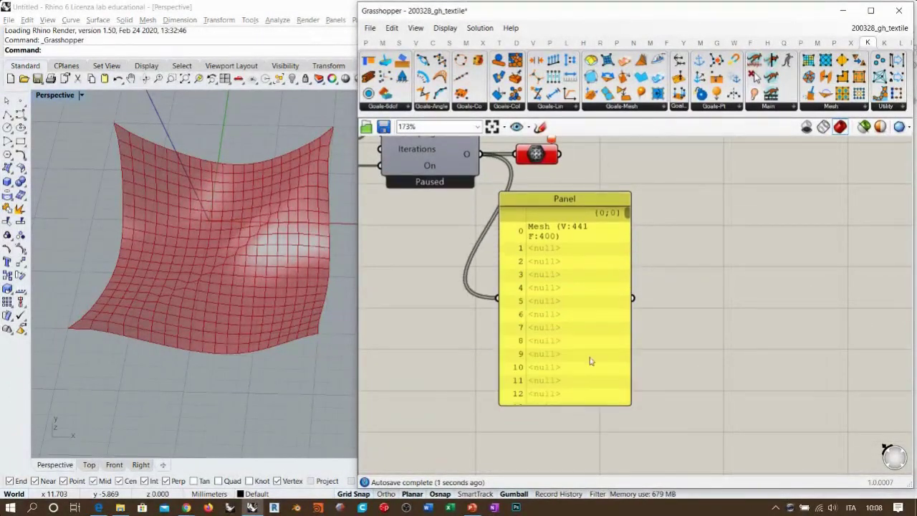
{"action": "left_click_drag", "start_coordinate": [627, 272], "coordinate": [781, 273]}
{"action": "right_click_drag", "start_coordinate": [551, 252], "coordinate": [532, 235]}
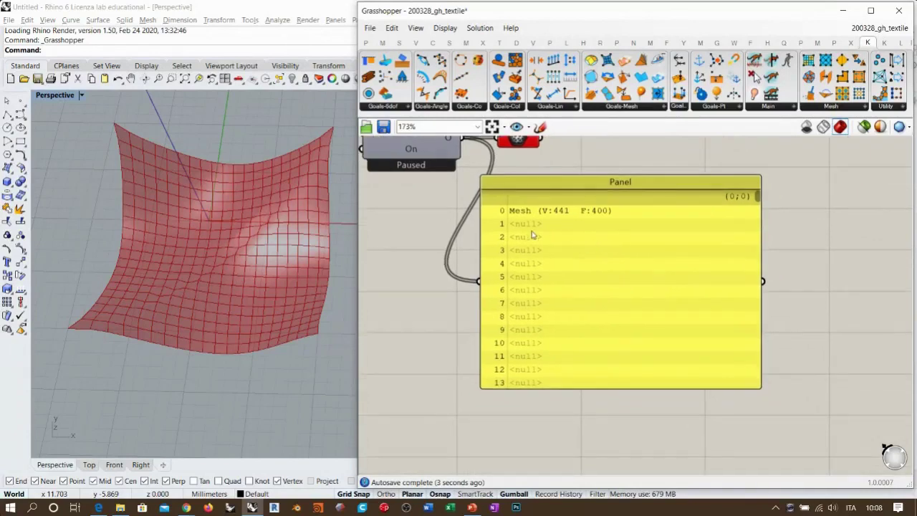
Step: Review the panel's list down to the line entries, delete the panel, and align the Mesh parameter
{"action": "left_click_drag", "start_coordinate": [758, 197], "coordinate": [778, 230]}
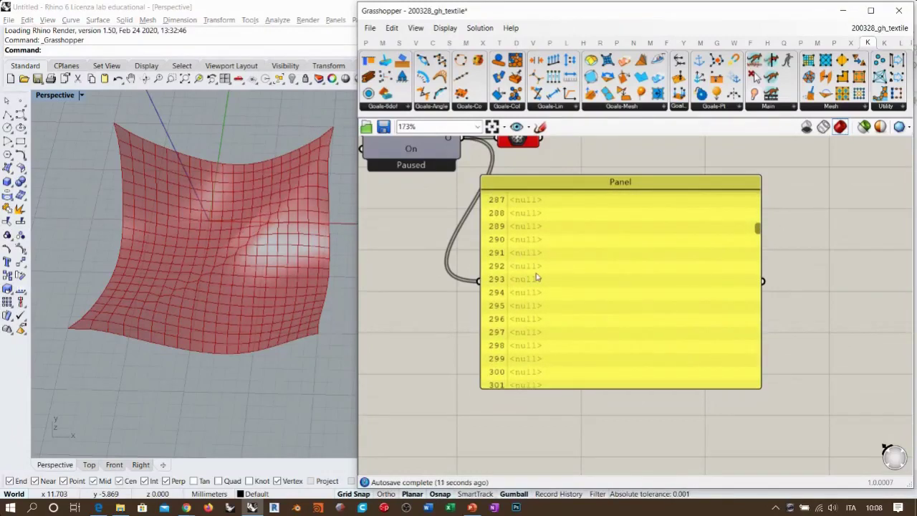
{"action": "left_click_drag", "start_coordinate": [758, 231], "coordinate": [757, 296]}
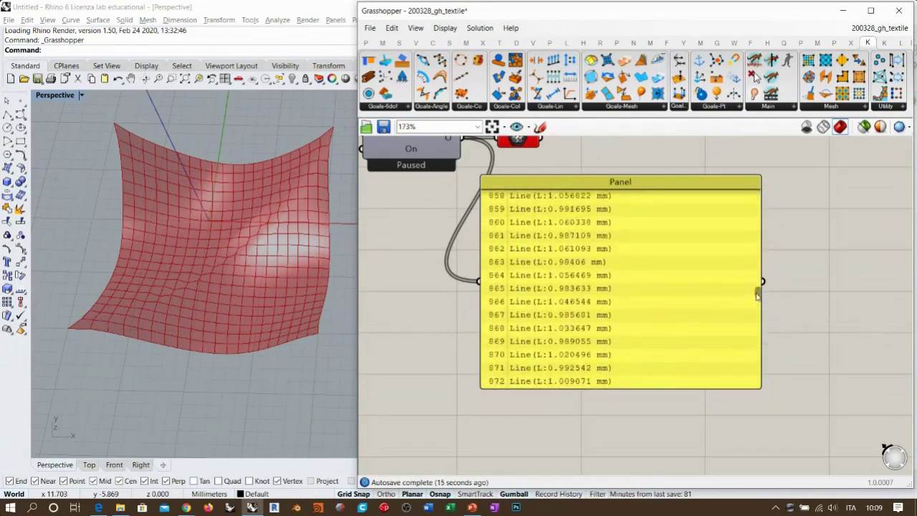
{"action": "left_click", "coordinate": [606, 269]}
{"action": "key", "text": "Delete"}
{"action": "right_click_drag", "start_coordinate": [542, 182], "coordinate": [553, 329]}
{"action": "left_click_drag", "start_coordinate": [527, 286], "coordinate": [521, 287]}
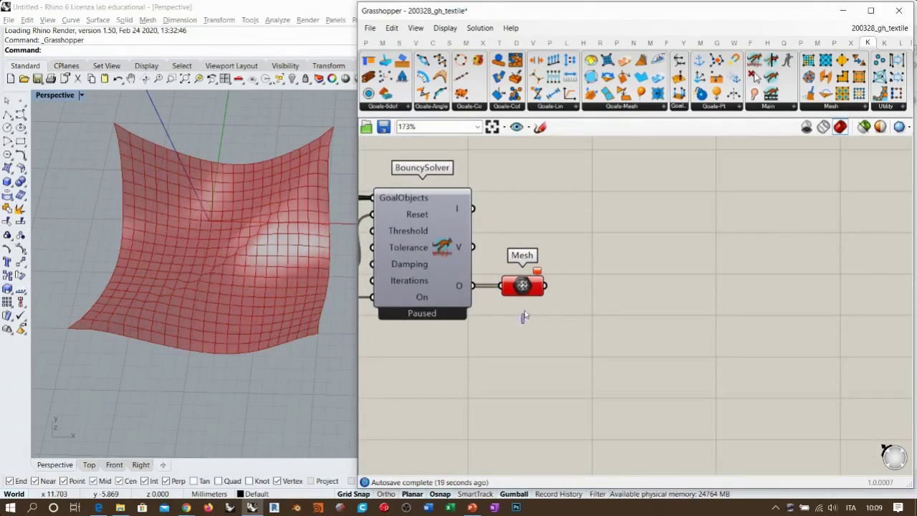
Step: Undo the panel's deletion and view the end of its list of solver outputs
{"action": "mouse_move", "coordinate": [526, 288]}
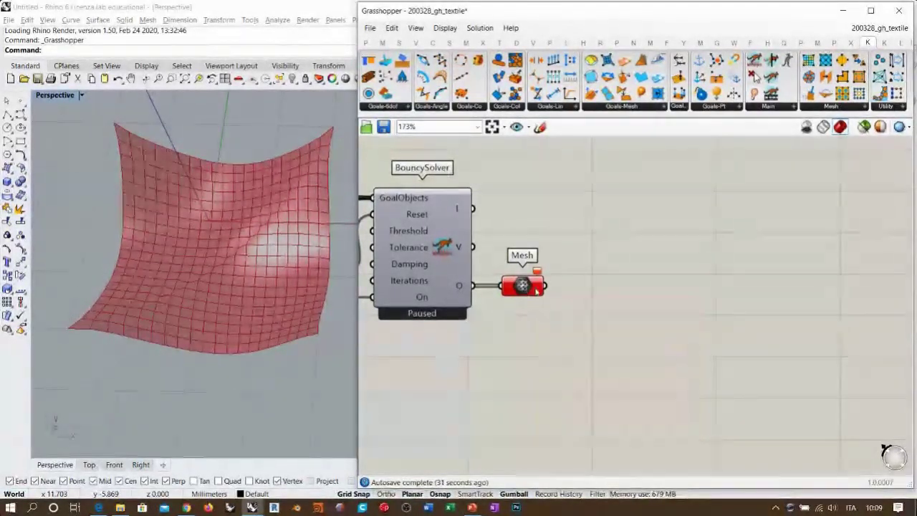
{"action": "key", "text": "ctrl+z"}
{"action": "key", "text": "ctrl+z"}
{"action": "left_click", "coordinate": [613, 291]}
{"action": "right_click_drag", "start_coordinate": [615, 293], "coordinate": [544, 207]}
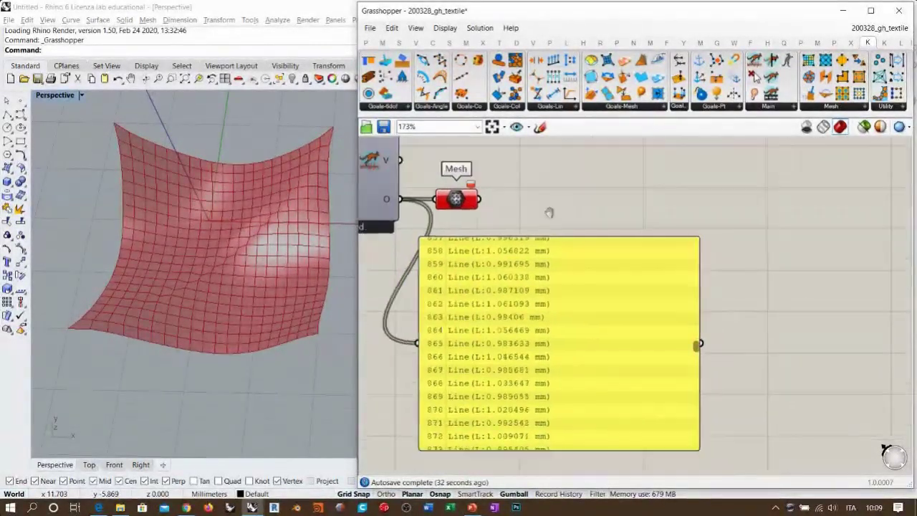
{"action": "scroll", "coordinate": [541, 206], "scroll_direction": "down", "scroll_amount": 1}
{"action": "left_click_drag", "start_coordinate": [671, 322], "coordinate": [680, 423]}
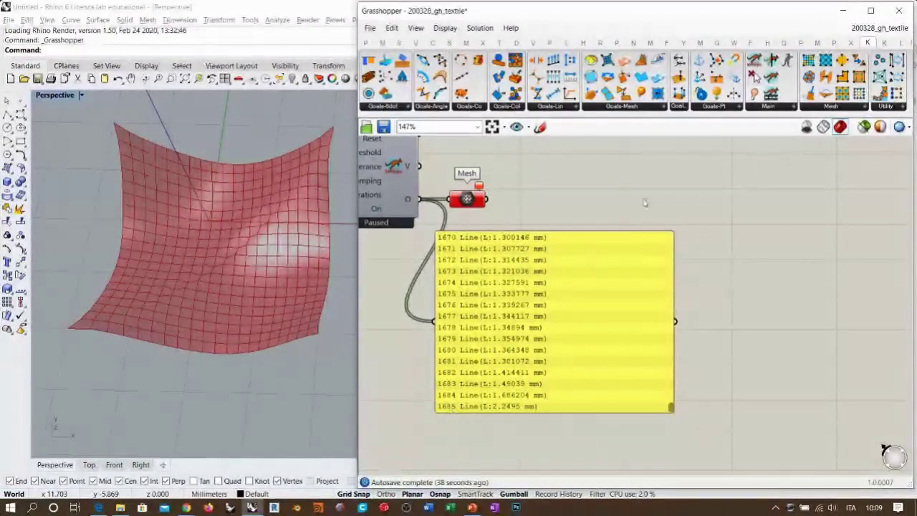
Step: Move the Mesh parameter away from the solver and connect its output to a duplicate of the panel for comparison
{"action": "left_click_drag", "start_coordinate": [467, 199], "coordinate": [636, 197]}
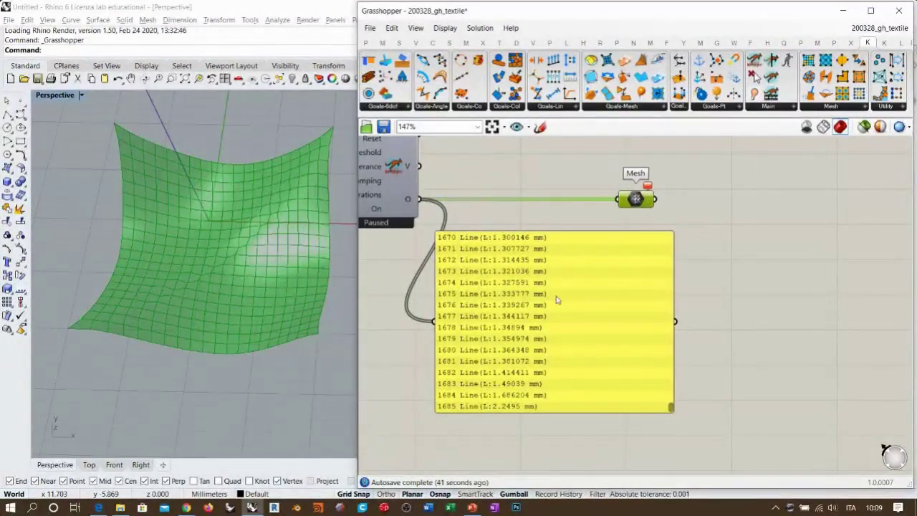
{"action": "right_click_drag", "start_coordinate": [558, 299], "coordinate": [505, 295]}
{"action": "left_click_drag", "start_coordinate": [505, 292], "coordinate": [726, 304], "text": "alt"}
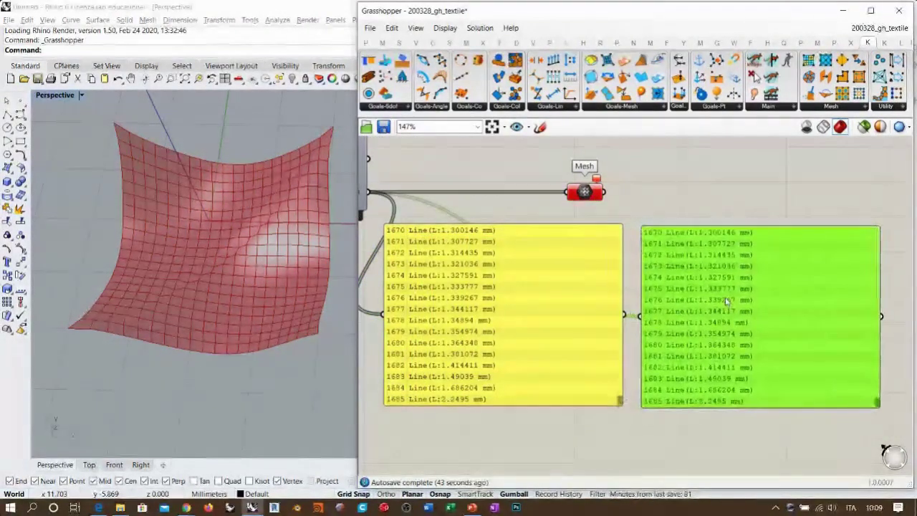
{"action": "left_click_drag", "start_coordinate": [604, 191], "coordinate": [640, 317]}
{"action": "left_click_drag", "start_coordinate": [692, 318], "coordinate": [683, 316]}
{"action": "left_click", "coordinate": [671, 419]}
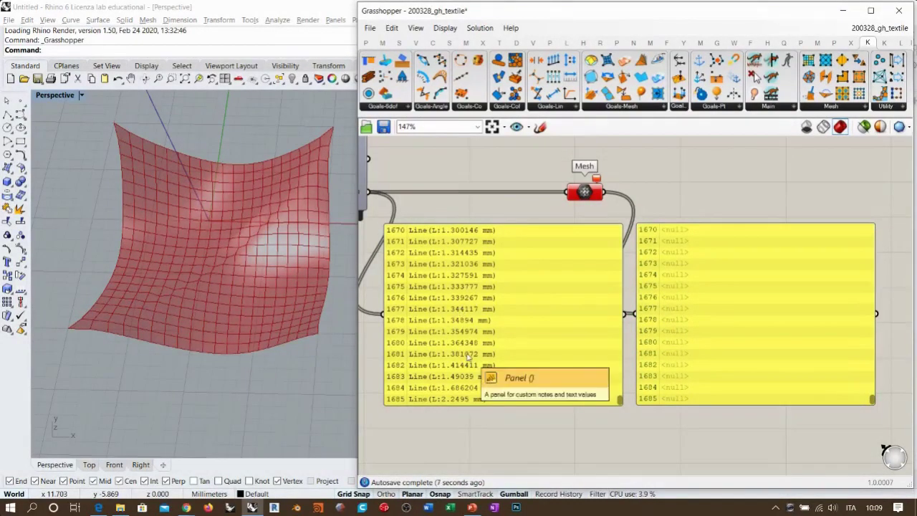
Step: Delete both panels and move the Mesh parameter back beside the BouncySolver
{"action": "left_click_drag", "start_coordinate": [707, 448], "coordinate": [547, 351]}
{"action": "key", "text": "Delete"}
{"action": "right_click_drag", "start_coordinate": [559, 202], "coordinate": [667, 256]}
{"action": "left_click_drag", "start_coordinate": [694, 246], "coordinate": [513, 245]}
{"action": "left_click", "coordinate": [532, 282]}
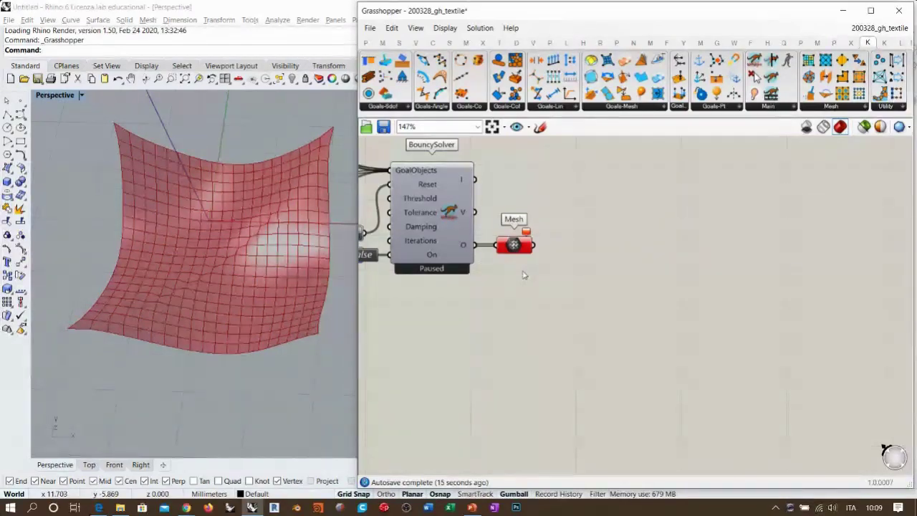
Step: Add a Clean Tree component after the solver's output Mesh parameter
{"action": "scroll", "coordinate": [503, 271], "scroll_direction": "up", "scroll_amount": 2}
{"action": "left_click_drag", "start_coordinate": [530, 281], "coordinate": [523, 281]}
{"action": "left_click", "coordinate": [544, 326]}
{"action": "double_click", "coordinate": [656, 278]}
{"action": "type", "text": "cle"}
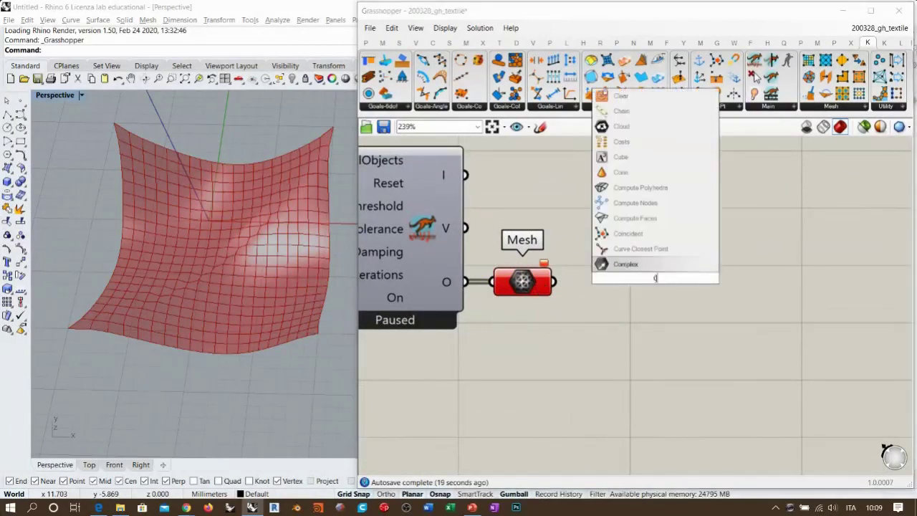
{"action": "left_click", "coordinate": [623, 237]}
{"action": "left_click", "coordinate": [607, 301]}
{"action": "left_click_drag", "start_coordinate": [644, 272], "coordinate": [654, 267]}
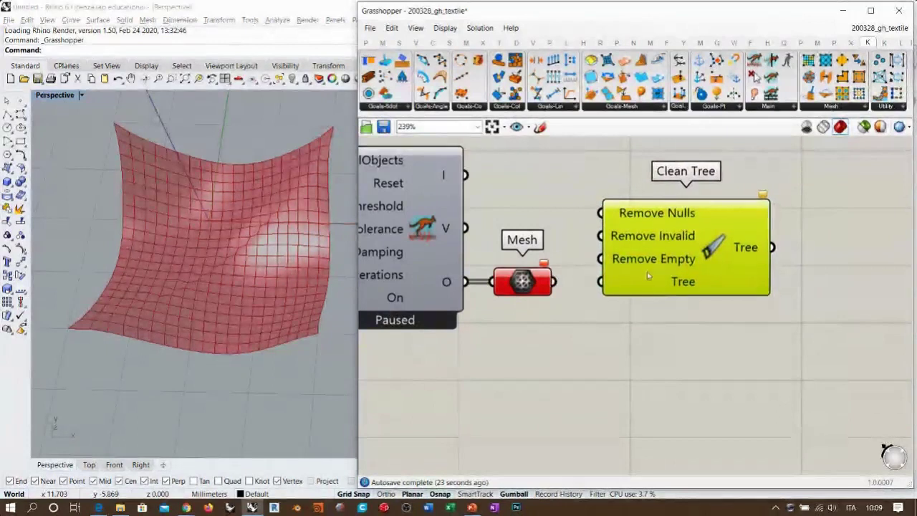
Step: Connect the output Mesh parameter to Clean Tree's Tree input and hide the Mesh parameter's preview
{"action": "left_click_drag", "start_coordinate": [553, 282], "coordinate": [600, 282]}
{"action": "left_click_drag", "start_coordinate": [675, 269], "coordinate": [656, 267]}
{"action": "left_click", "coordinate": [589, 310]}
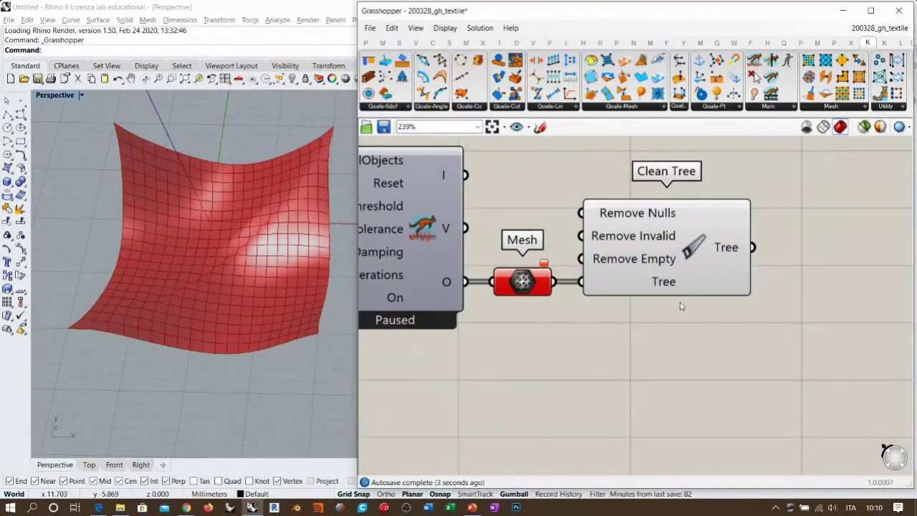
{"action": "left_click", "coordinate": [527, 288]}
{"action": "key", "text": "ctrl+q"}
{"action": "left_click", "coordinate": [592, 335]}
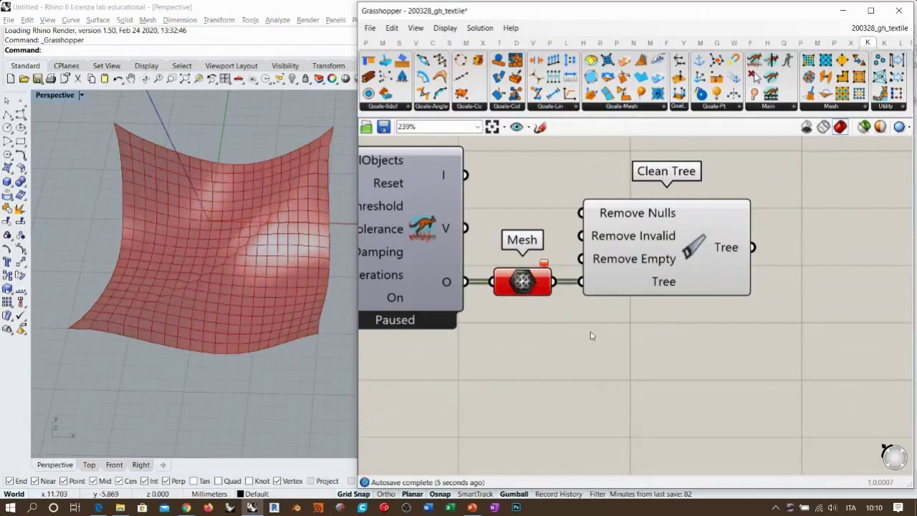
Step: Check Clean Tree's Tree output in a temporary panel, and delete that panel
{"action": "left_click", "coordinate": [692, 260]}
{"action": "right_click_drag", "start_coordinate": [817, 299], "coordinate": [718, 301]}
{"action": "double_click", "coordinate": [726, 293]}
{"action": "type", "text": "//"}
{"action": "key", "text": "Return"}
{"action": "left_click_drag", "start_coordinate": [722, 288], "coordinate": [760, 282]}
{"action": "left_click_drag", "start_coordinate": [670, 288], "coordinate": [672, 287]}
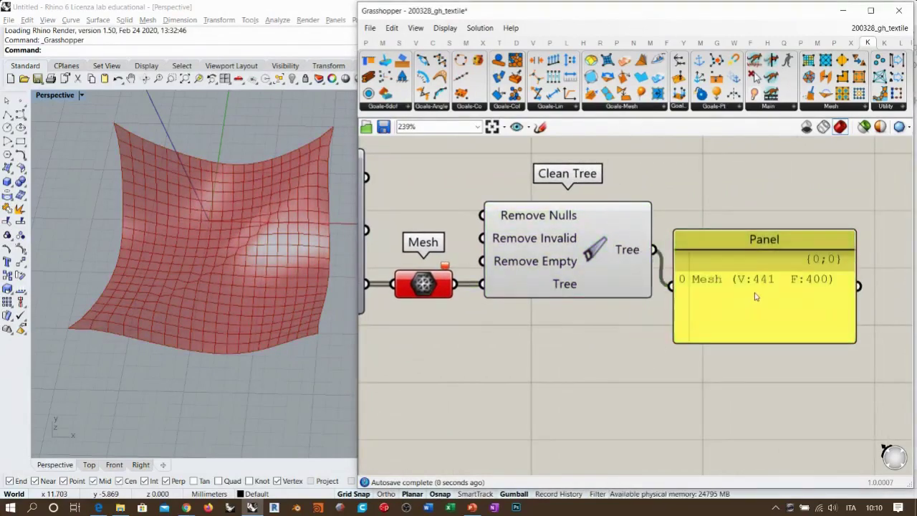
{"action": "left_click", "coordinate": [753, 293]}
{"action": "key", "text": "Delete"}
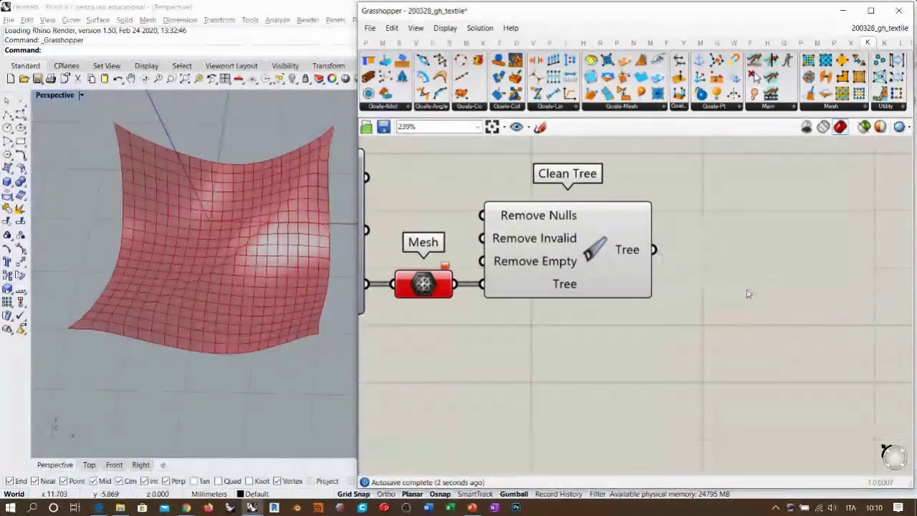
Step: Hide Clean Tree's preview and place a Weaverbird's Catmull-Clark Subdivision component after it
{"action": "left_click", "coordinate": [605, 259]}
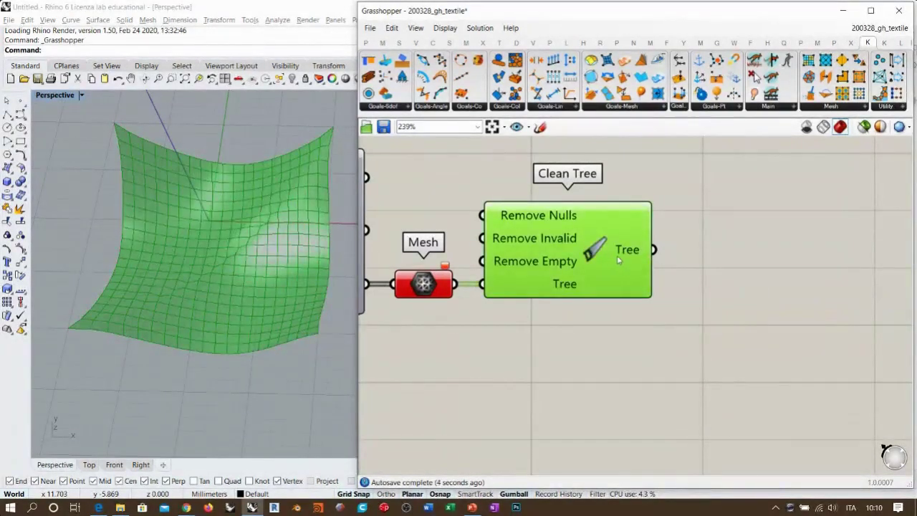
{"action": "key", "text": "ctrl+q"}
{"action": "right_click_drag", "start_coordinate": [743, 259], "coordinate": [654, 265]}
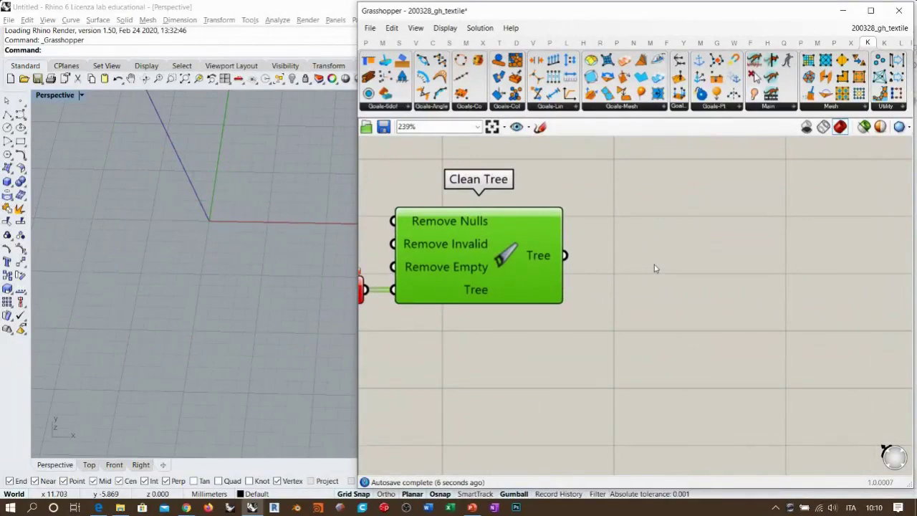
{"action": "double_click", "coordinate": [654, 268]}
{"action": "type", "text": "cat"}
{"action": "left_click", "coordinate": [629, 190]}
{"action": "left_click_drag", "start_coordinate": [662, 274], "coordinate": [764, 280]}
{"action": "right_click_drag", "start_coordinate": [706, 345], "coordinate": [642, 342]}
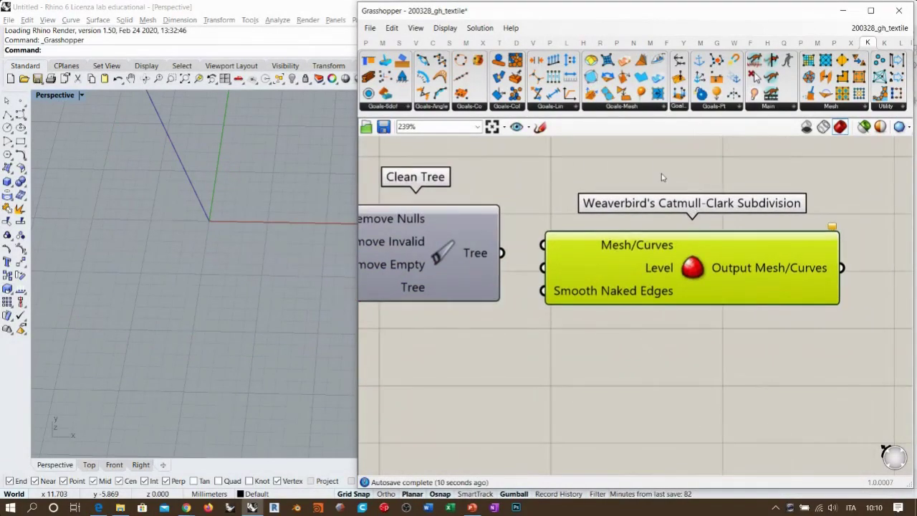
Step: Connect Clean Tree's Tree output to the Catmull-Clark Subdivision's Mesh/Curves input and inspect the subdivided mesh
{"action": "left_click_drag", "start_coordinate": [502, 254], "coordinate": [544, 245]}
{"action": "left_click_drag", "start_coordinate": [650, 261], "coordinate": [674, 269]}
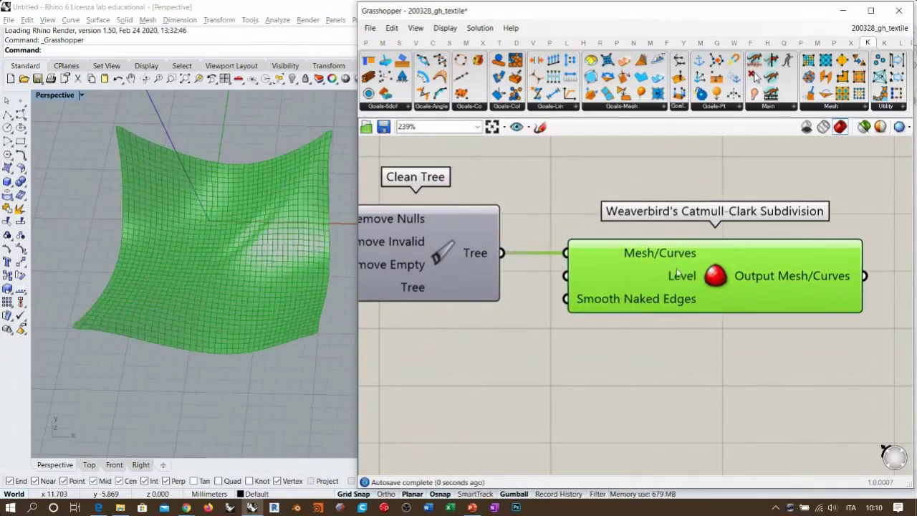
{"action": "left_click", "coordinate": [663, 332]}
{"action": "right_click_drag", "start_coordinate": [544, 315], "coordinate": [620, 313]}
{"action": "mouse_move", "coordinate": [279, 265]}
{"action": "right_mouse_down"}
{"action": "mouse_move", "coordinate": [262, 255]}
{"action": "mouse_move", "coordinate": [272, 264]}
{"action": "mouse_move", "coordinate": [301, 206]}
{"action": "mouse_move", "coordinate": [261, 281]}
{"action": "mouse_move", "coordinate": [262, 271]}
{"action": "right_mouse_up"}
{"action": "right_click_drag", "start_coordinate": [210, 262], "coordinate": [253, 265]}
{"action": "right_click_drag", "start_coordinate": [230, 295], "coordinate": [302, 197]}
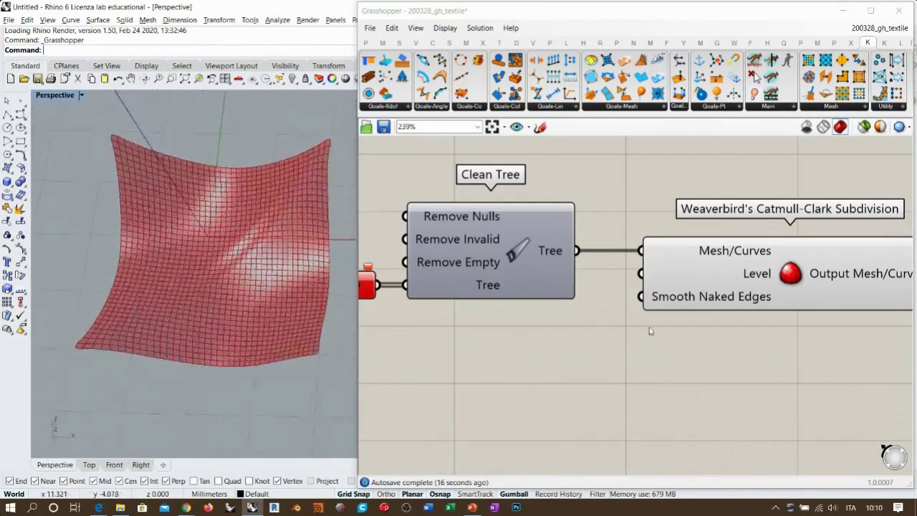
Step: Add a 1<3 number slider below Clean Tree and connect it to the Catmull-Clark Subdivision's Level input
{"action": "double_click", "coordinate": [606, 356]}
{"action": "type", "text": "1"}
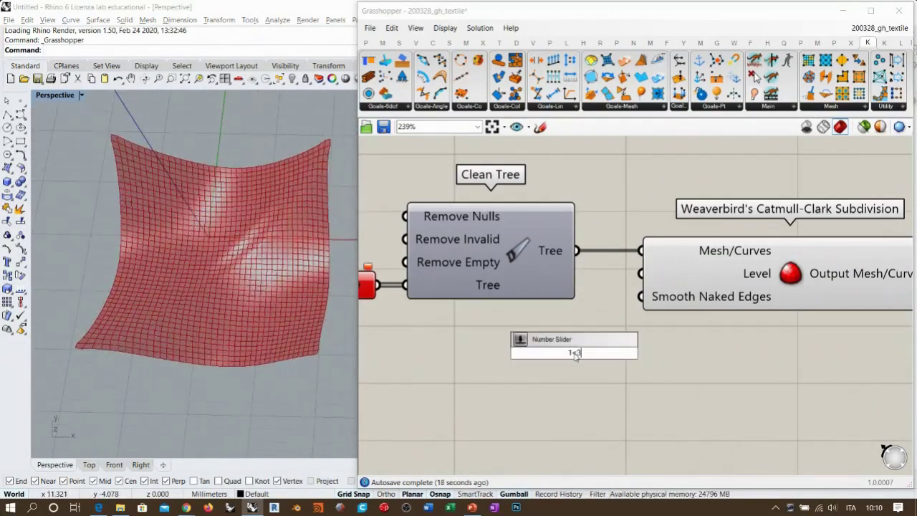
{"action": "key", "text": "Return"}
{"action": "left_click_drag", "start_coordinate": [640, 358], "coordinate": [527, 348]}
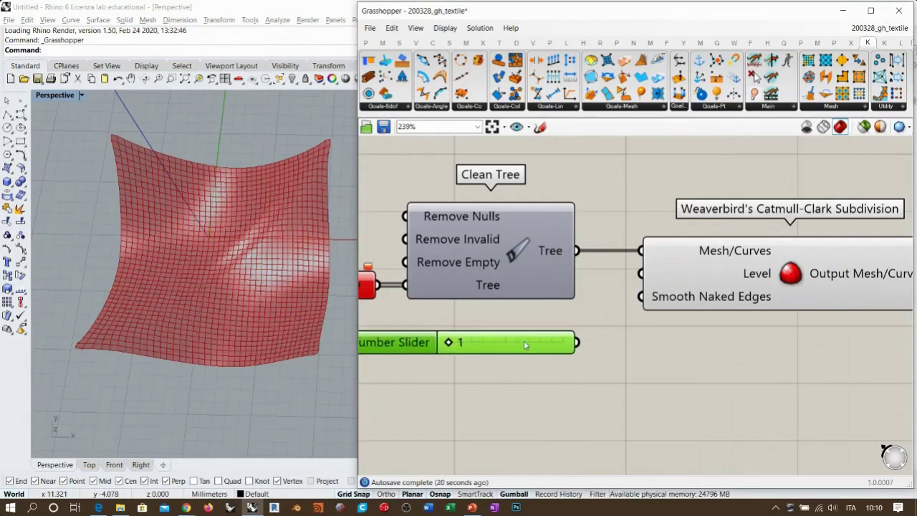
{"action": "left_click", "coordinate": [622, 296]}
{"action": "left_click_drag", "start_coordinate": [643, 275], "coordinate": [577, 343]}
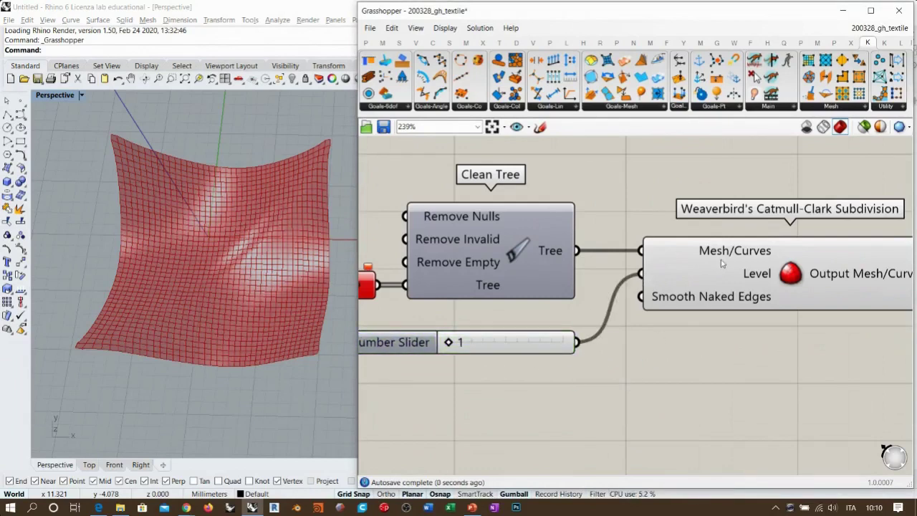
{"action": "left_click_drag", "start_coordinate": [720, 261], "coordinate": [702, 288]}
{"action": "left_click", "coordinate": [661, 383]}
Step: Set the subdivision Level slider to 3 and turn off the mesh edge display to inspect the smooth surface
{"action": "left_click_drag", "start_coordinate": [448, 343], "coordinate": [603, 348]}
{"action": "right_click_drag", "start_coordinate": [313, 351], "coordinate": [217, 291]}
{"action": "scroll", "coordinate": [244, 240], "scroll_direction": "up", "scroll_amount": 6}
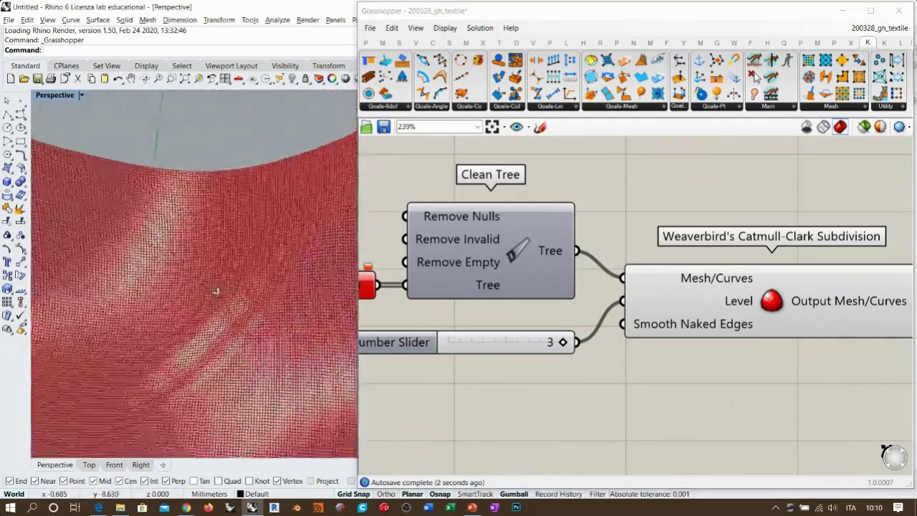
{"action": "scroll", "coordinate": [217, 292], "scroll_direction": "down", "scroll_amount": 8}
{"action": "right_click_drag", "start_coordinate": [231, 298], "coordinate": [224, 302]}
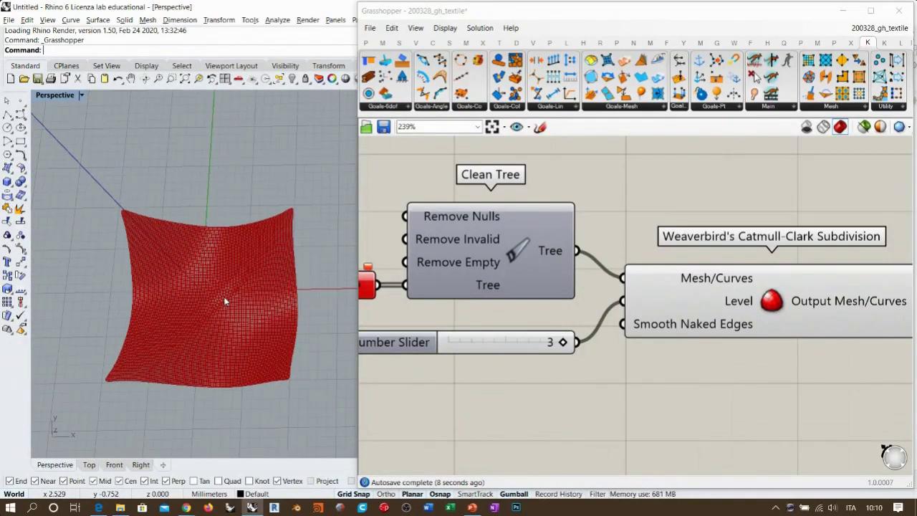
{"action": "left_click", "coordinate": [636, 374]}
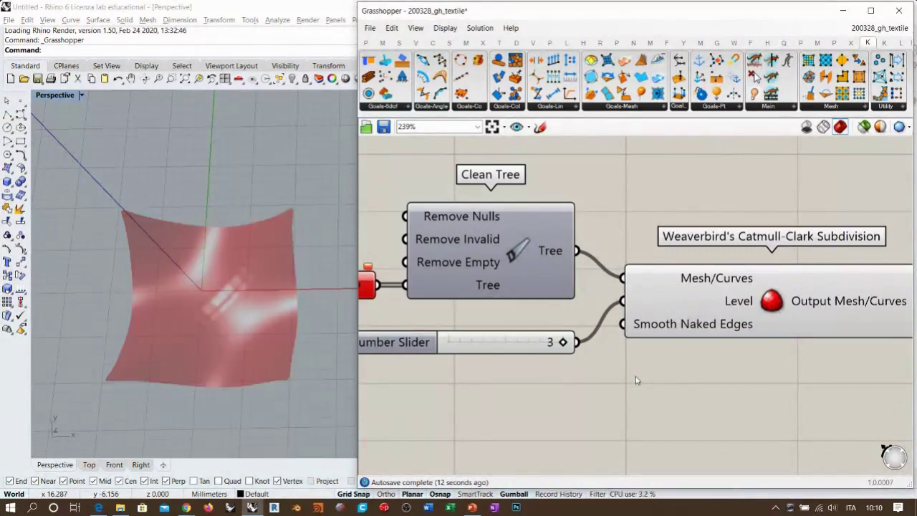
{"action": "right_click_drag", "start_coordinate": [233, 354], "coordinate": [241, 325]}
Step: Add Weaverbird's Loop Subdivision below Catmull-Clark, connect Clean Tree and the Level slider to it, and hide Catmull-Clark's preview
{"action": "left_click", "coordinate": [682, 371]}
{"action": "right_click_drag", "start_coordinate": [716, 394], "coordinate": [681, 324]}
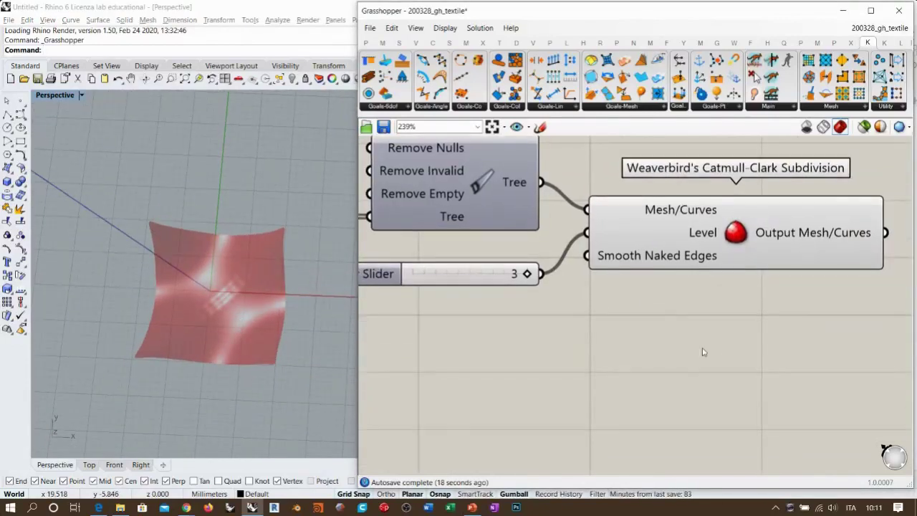
{"action": "double_click", "coordinate": [720, 359]}
{"action": "type", "text": "loop"}
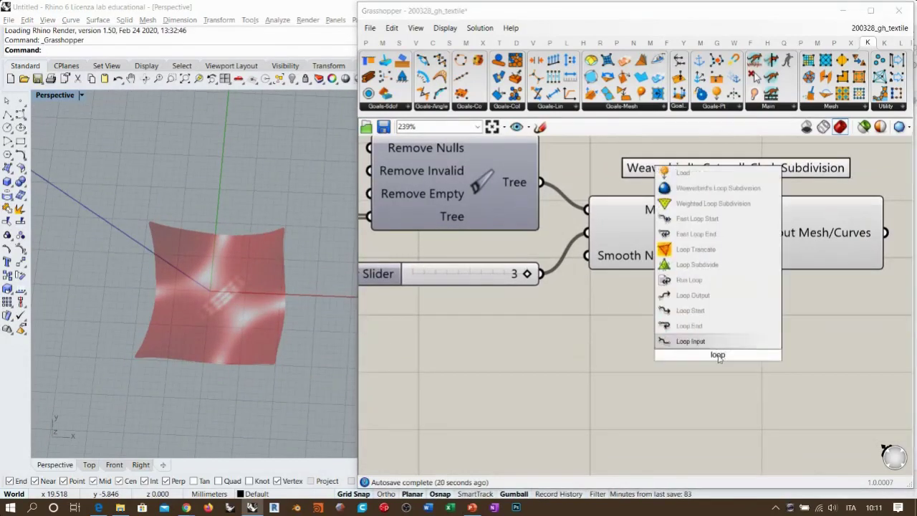
{"action": "left_click", "coordinate": [717, 188]}
{"action": "scroll", "coordinate": [672, 371], "scroll_direction": "down", "scroll_amount": 2}
{"action": "left_click_drag", "start_coordinate": [673, 370], "coordinate": [670, 368]}
{"action": "left_click_drag", "start_coordinate": [537, 303], "coordinate": [566, 364]}
{"action": "left_click_drag", "start_coordinate": [529, 234], "coordinate": [566, 347]}
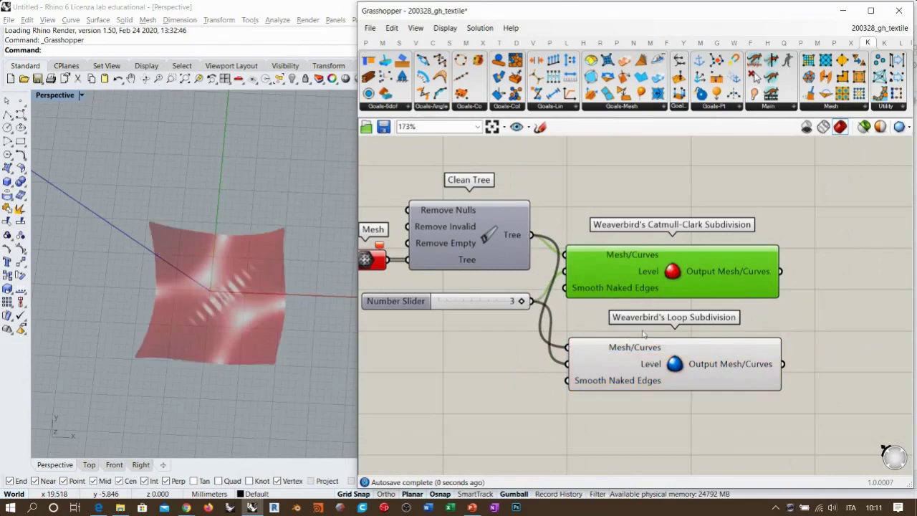
Step: Examine the folds of the Loop-subdivided mesh in the Perspective view
{"action": "right_click_drag", "start_coordinate": [179, 287], "coordinate": [230, 323]}
{"action": "scroll", "coordinate": [231, 315], "scroll_direction": "up", "scroll_amount": 6}
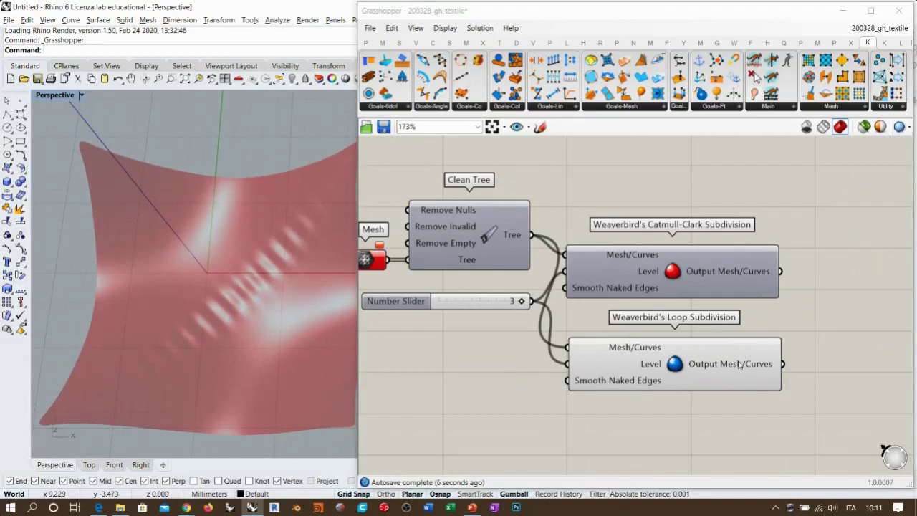
{"action": "left_click", "coordinate": [699, 422]}
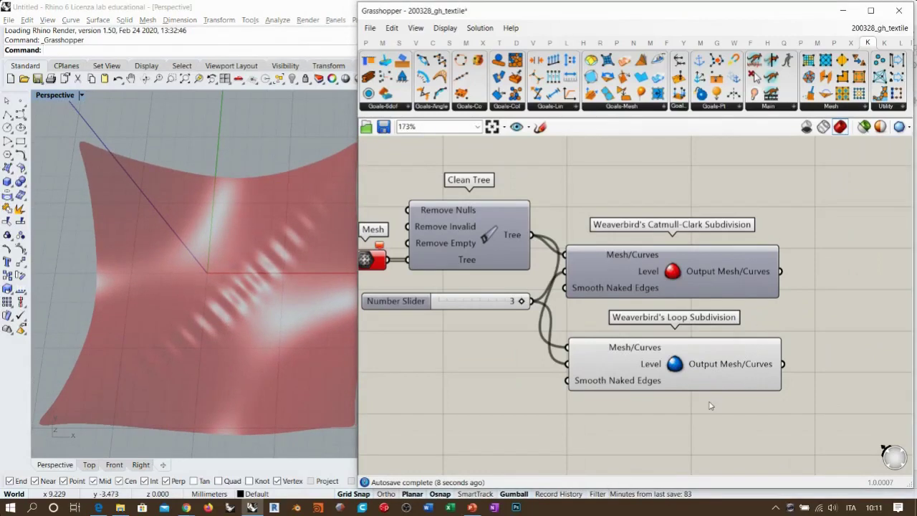
{"action": "right_click_drag", "start_coordinate": [205, 307], "coordinate": [257, 329]}
{"action": "scroll", "coordinate": [208, 296], "scroll_direction": "down", "scroll_amount": 5}
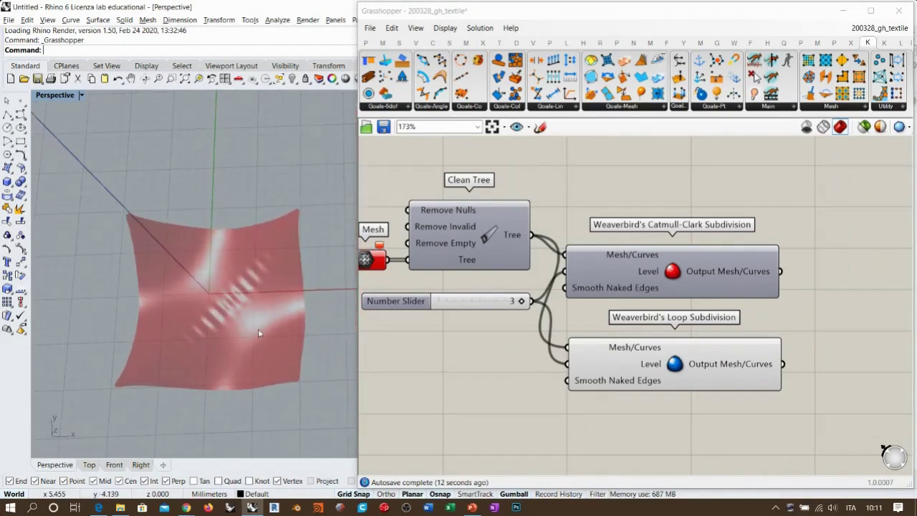
Step: Toggle the previews of both subdivision components and delete the Loop Subdivision component
{"action": "left_click", "coordinate": [663, 402]}
{"action": "left_click_drag", "start_coordinate": [779, 205], "coordinate": [667, 420]}
{"action": "key", "text": "ctrl+q"}
{"action": "key", "text": "ctrl+q"}
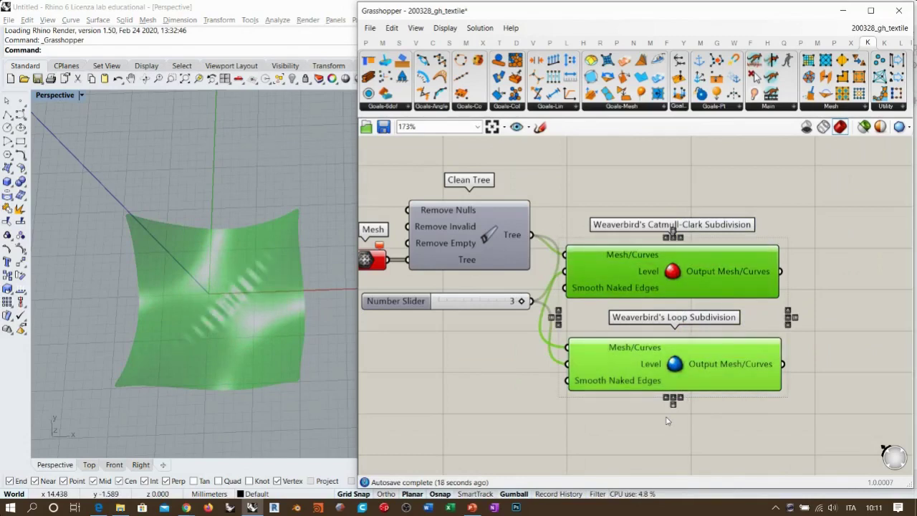
{"action": "left_click", "coordinate": [672, 406]}
{"action": "left_click", "coordinate": [677, 365]}
{"action": "key", "text": "Delete"}
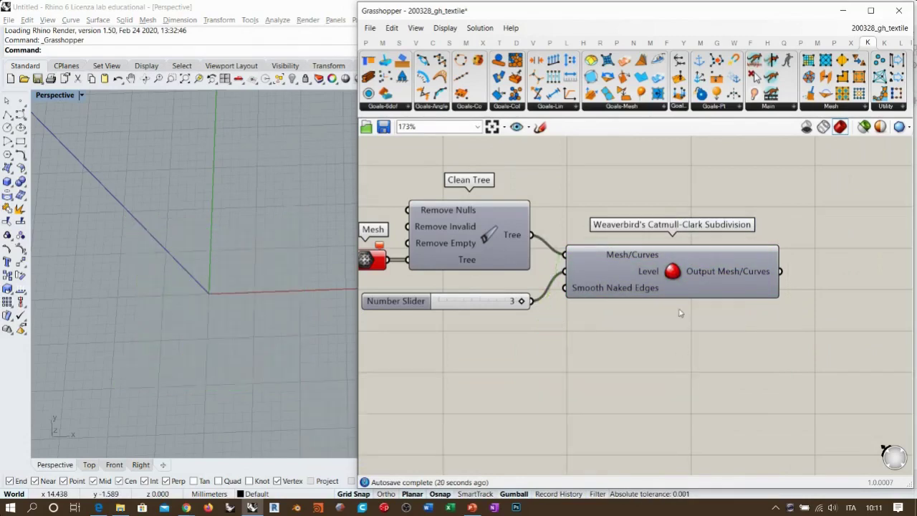
Step: Show the Catmull-Clark Subdivision component's preview again
{"action": "left_click_drag", "start_coordinate": [666, 283], "coordinate": [662, 288]}
{"action": "key", "text": "ctrl+q"}
{"action": "left_click", "coordinate": [692, 311]}
{"action": "left_click", "coordinate": [672, 345]}
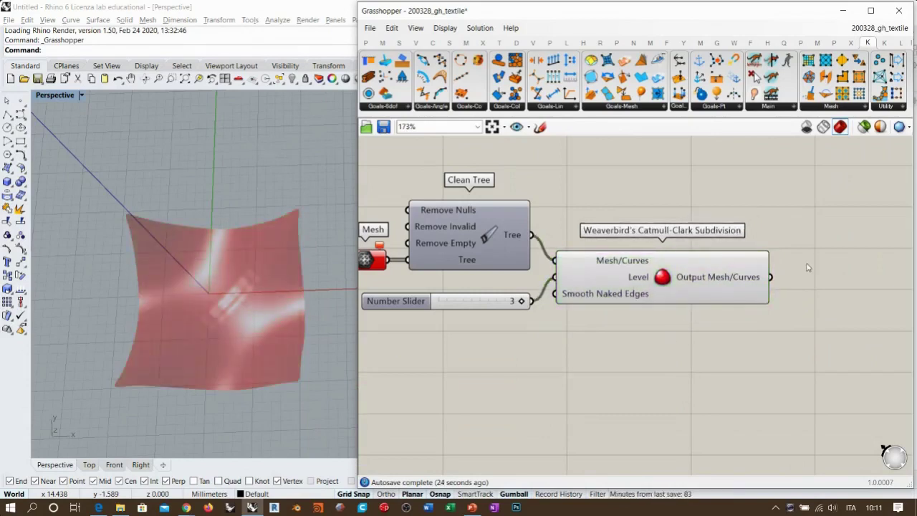
Step: Change the Smooth Naked Edges option of the Catmull-Clark Subdivision component and check the mesh corners
{"action": "right_click_drag", "start_coordinate": [186, 351], "coordinate": [213, 327]}
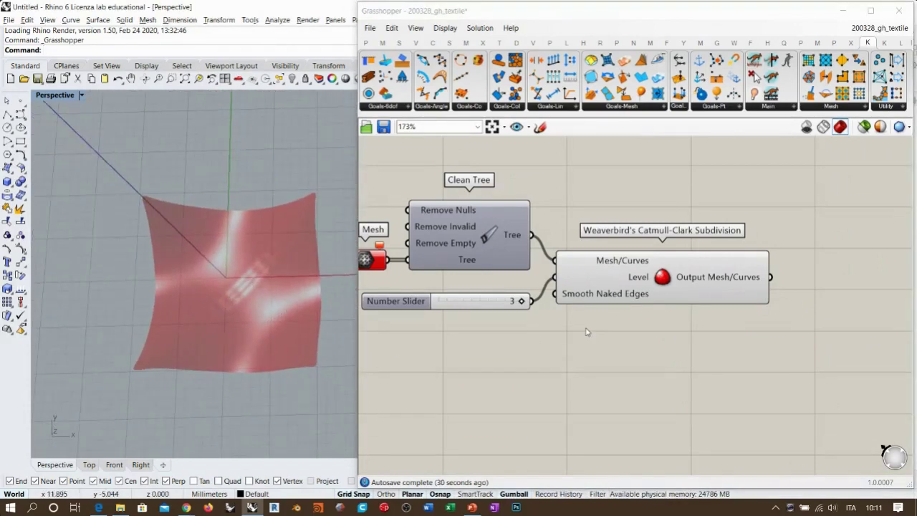
{"action": "scroll", "coordinate": [319, 192], "scroll_direction": "up", "scroll_amount": 5}
{"action": "right_click_drag", "start_coordinate": [318, 206], "coordinate": [301, 198]}
{"action": "scroll", "coordinate": [287, 197], "scroll_direction": "down", "scroll_amount": 5}
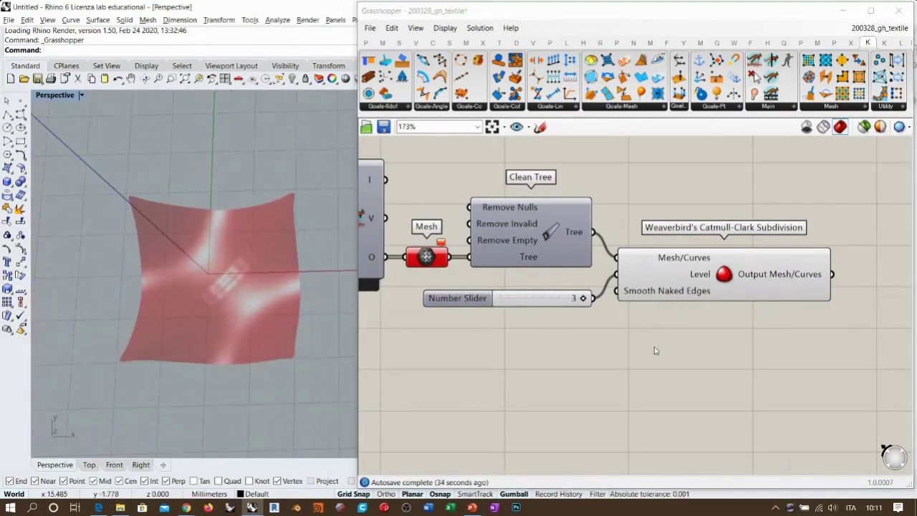
{"action": "mouse_move", "coordinate": [654, 293]}
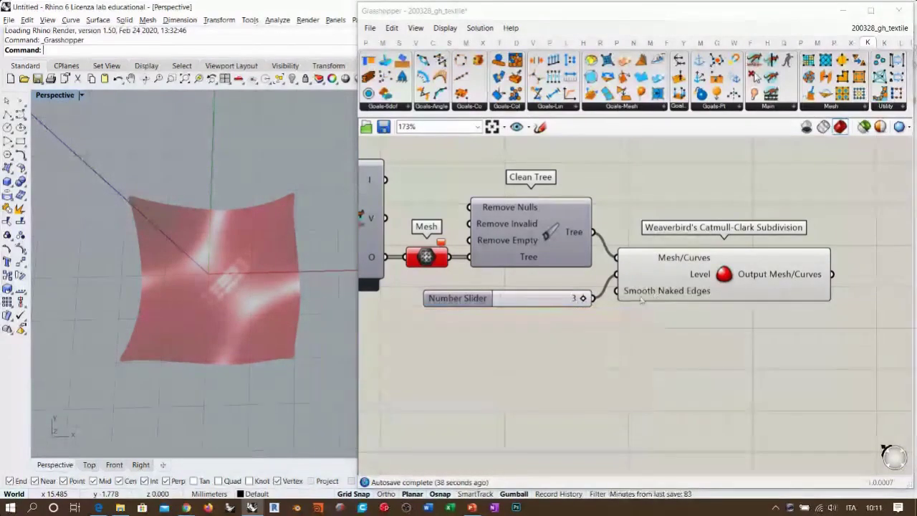
{"action": "right_click", "coordinate": [644, 291]}
{"action": "left_click", "coordinate": [682, 412]}
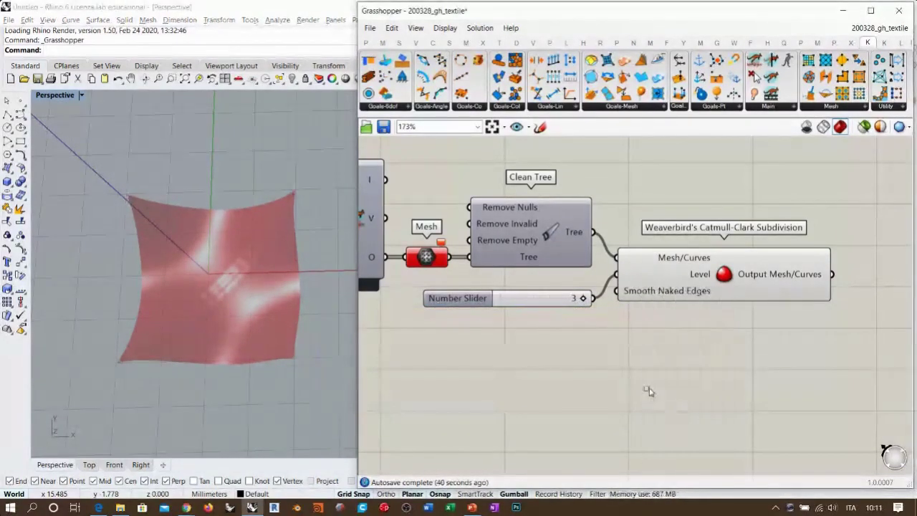
{"action": "right_click_drag", "start_coordinate": [271, 196], "coordinate": [218, 250]}
{"action": "scroll", "coordinate": [158, 166], "scroll_direction": "up", "scroll_amount": 3}
{"action": "right_click_drag", "start_coordinate": [194, 198], "coordinate": [224, 251]}
Step: Align the Level slider directly under Clean Tree and nudge the Catmull-Clark Subdivision component up beside them
{"action": "left_click", "coordinate": [566, 309]}
{"action": "left_click_drag", "start_coordinate": [559, 300], "coordinate": [561, 284]}
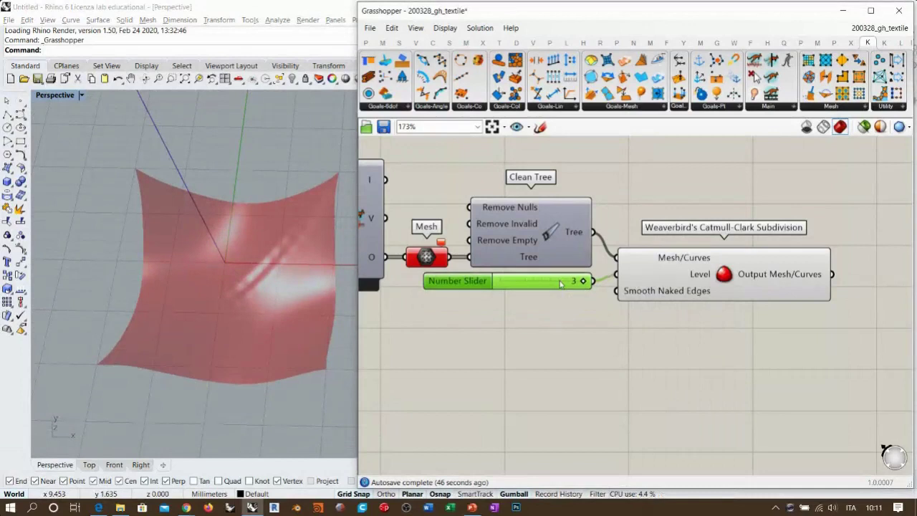
{"action": "left_click_drag", "start_coordinate": [642, 294], "coordinate": [634, 284]}
{"action": "left_click", "coordinate": [713, 315]}
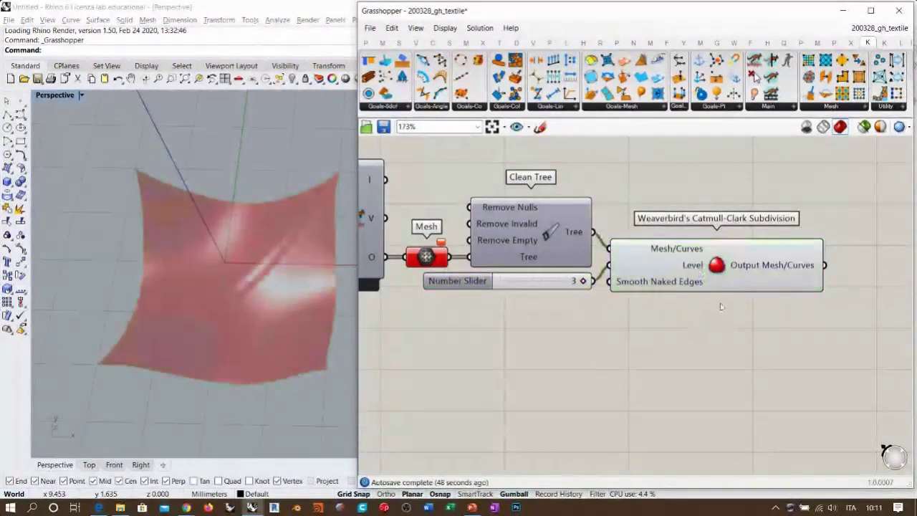
{"action": "right_click_drag", "start_coordinate": [262, 275], "coordinate": [269, 306]}
Step: Examine the two division sliders that feed the Braced Grid 1-D Structure and Mesh Surface components
{"action": "scroll", "coordinate": [830, 336], "scroll_direction": "down", "scroll_amount": 5}
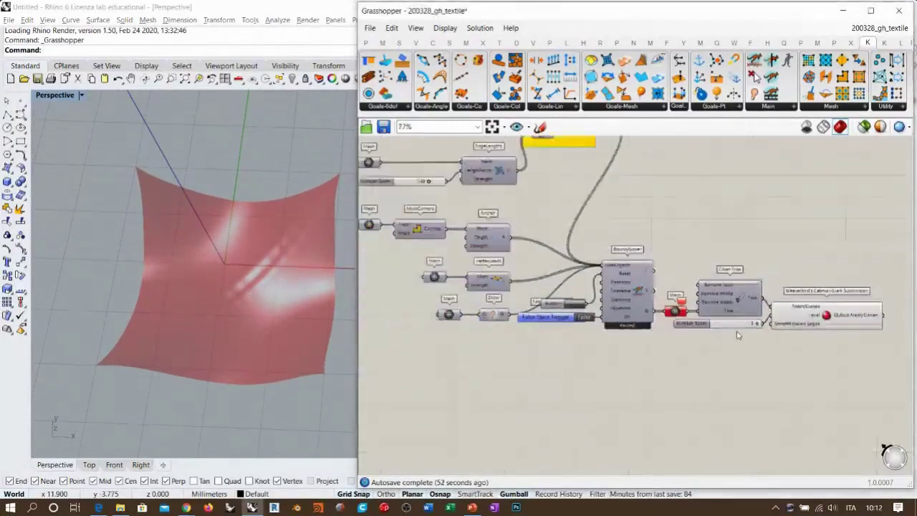
{"action": "right_click_drag", "start_coordinate": [389, 208], "coordinate": [649, 356]}
{"action": "scroll", "coordinate": [577, 333], "scroll_direction": "up", "scroll_amount": 7}
{"action": "left_click", "coordinate": [563, 290]}
{"action": "left_click", "coordinate": [563, 319], "text": "shift"}
{"action": "right_click_drag", "start_coordinate": [582, 351], "coordinate": [556, 408]}
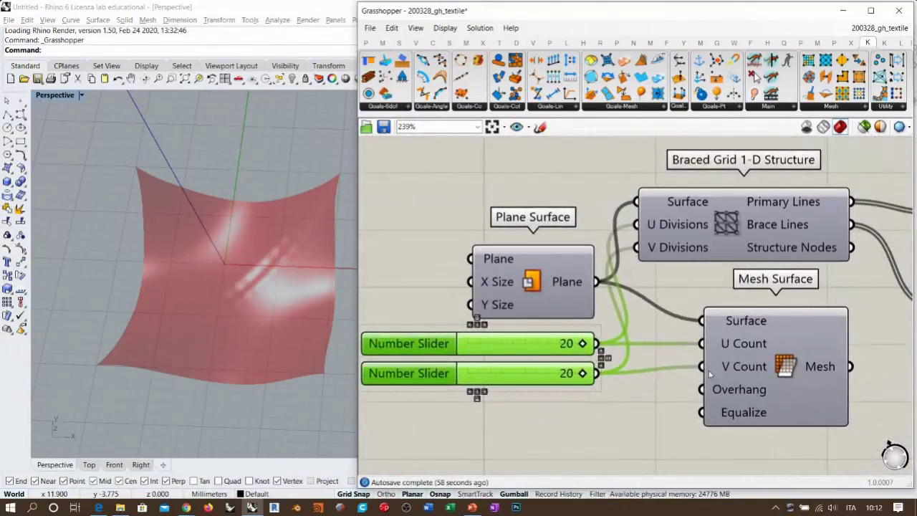
{"action": "left_click", "coordinate": [635, 397]}
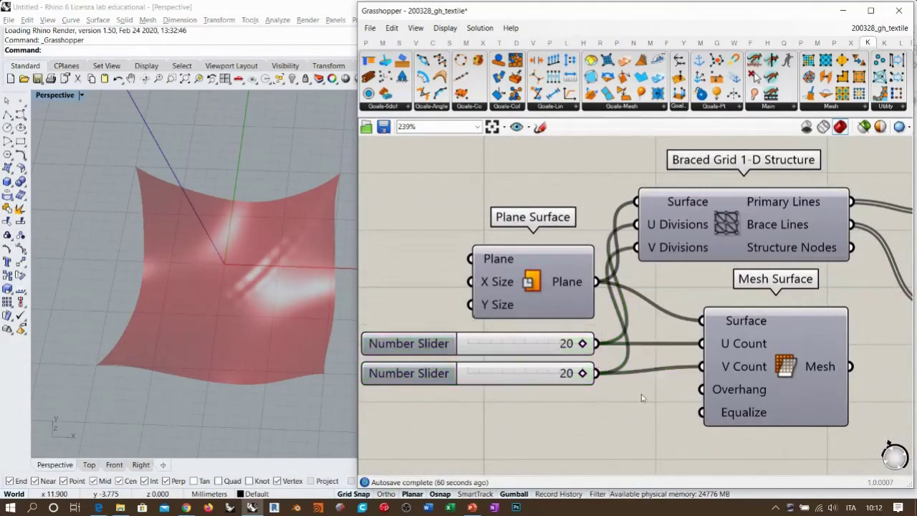
Step: Read the vertex and face counts of the Catmull-Clark Subdivision's Output Mesh/Curves
{"action": "scroll", "coordinate": [721, 398], "scroll_direction": "down", "scroll_amount": 4}
{"action": "right_click_drag", "start_coordinate": [721, 399], "coordinate": [573, 309]}
{"action": "right_click_drag", "start_coordinate": [859, 409], "coordinate": [656, 364]}
{"action": "right_click_drag", "start_coordinate": [899, 436], "coordinate": [543, 289]}
{"action": "right_click_drag", "start_coordinate": [882, 374], "coordinate": [693, 326]}
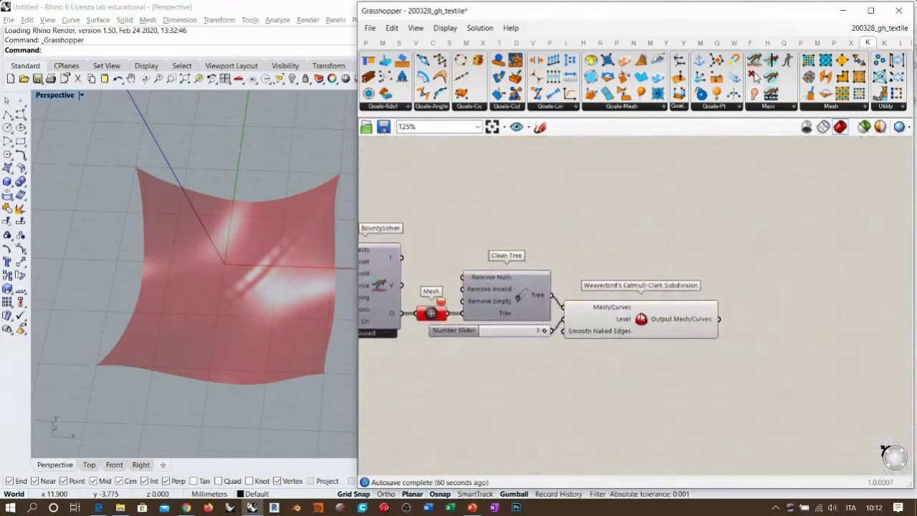
{"action": "scroll", "coordinate": [693, 326], "scroll_direction": "up", "scroll_amount": 6}
{"action": "mouse_move", "coordinate": [687, 322]}
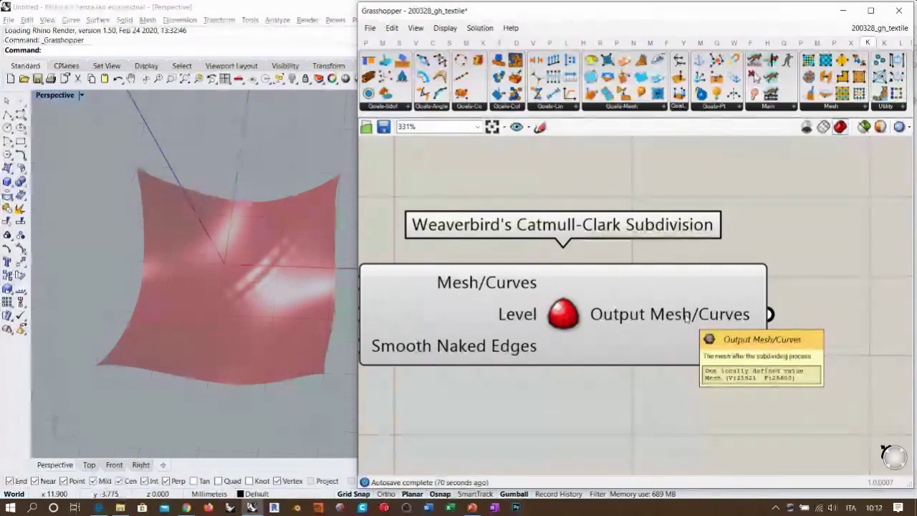
Step: Review the textile definition from the Braced Grid and Mesh Surface components through BouncySolver to the Catmull-Clark Subdivision
{"action": "scroll", "coordinate": [686, 319], "scroll_direction": "down", "scroll_amount": 5}
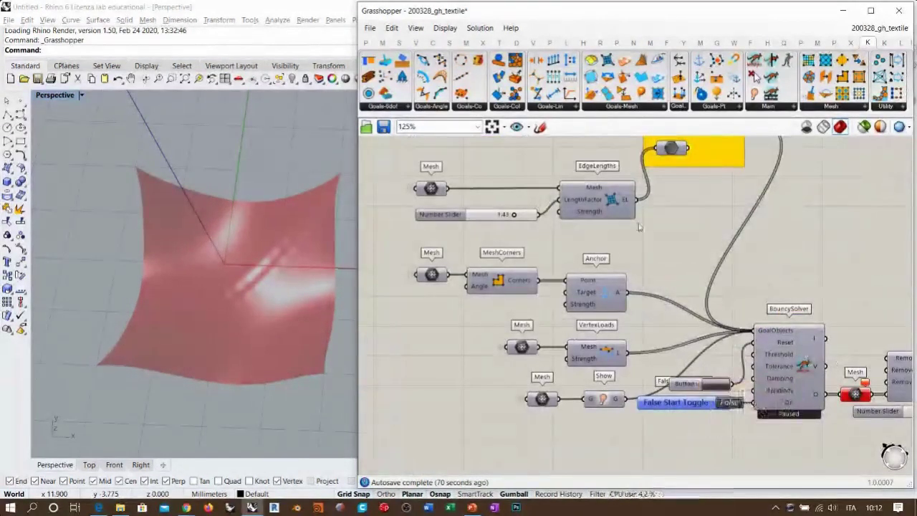
{"action": "right_click_drag", "start_coordinate": [642, 227], "coordinate": [651, 245]}
{"action": "right_click_drag", "start_coordinate": [535, 201], "coordinate": [761, 330]}
{"action": "right_click_drag", "start_coordinate": [479, 259], "coordinate": [546, 260]}
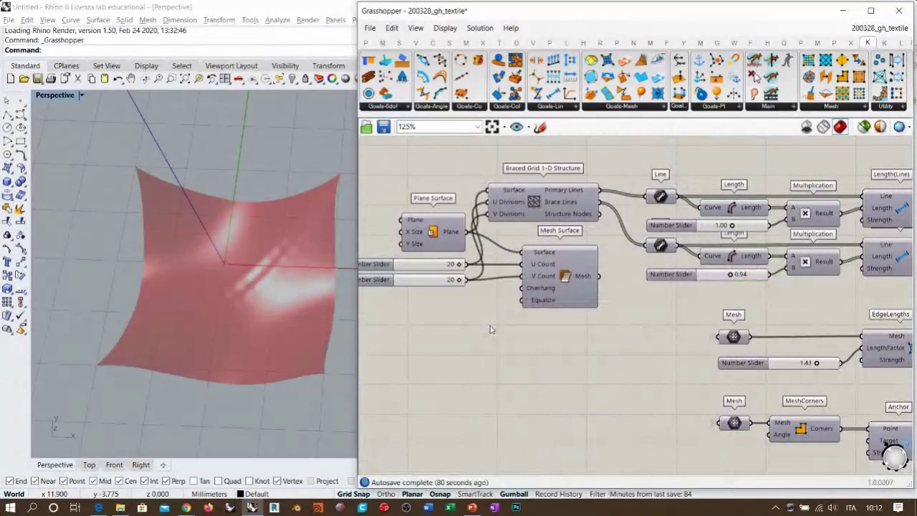
{"action": "right_click_drag", "start_coordinate": [704, 352], "coordinate": [362, 190]}
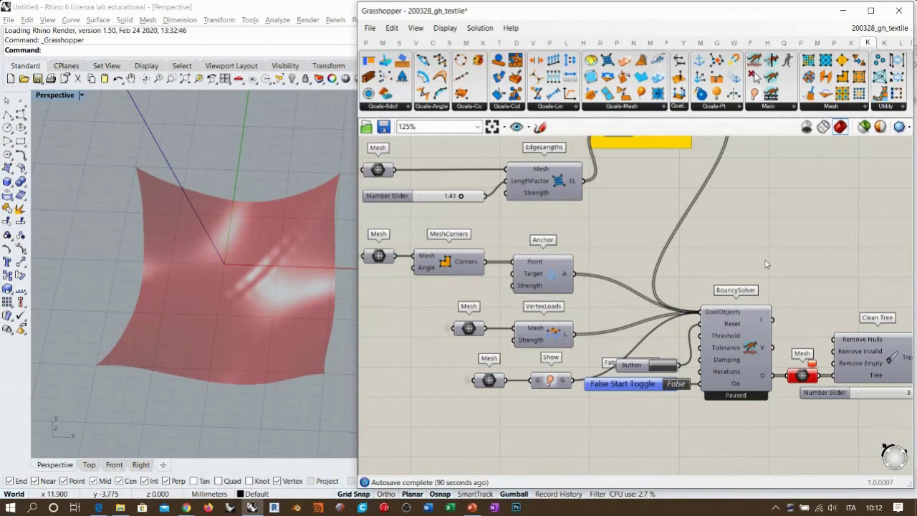
{"action": "scroll", "coordinate": [696, 270], "scroll_direction": "down", "scroll_amount": 2}
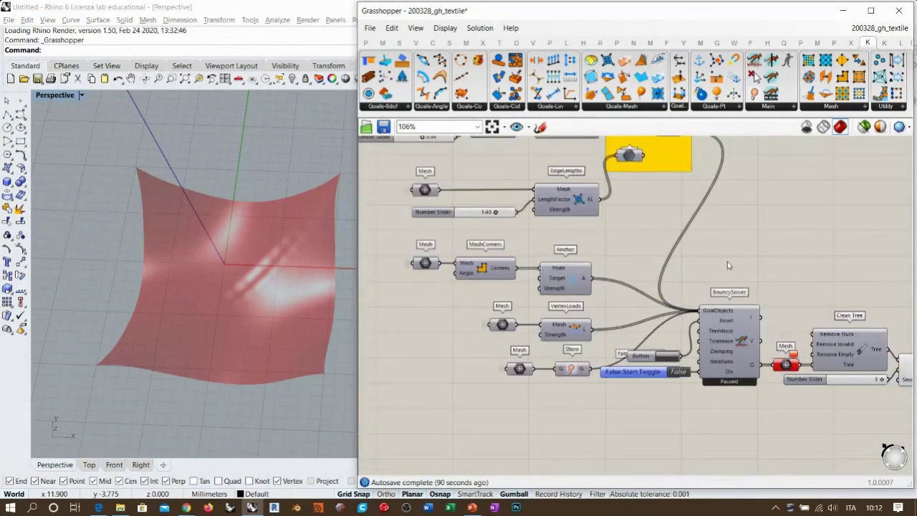
{"action": "right_click_drag", "start_coordinate": [849, 369], "coordinate": [622, 319]}
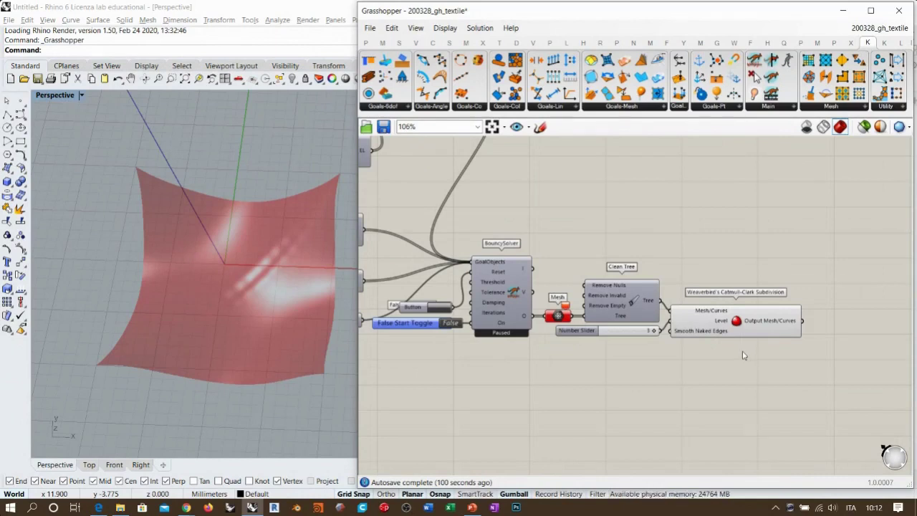
{"action": "mouse_move", "coordinate": [268, 316]}
{"action": "right_mouse_down"}
{"action": "mouse_move", "coordinate": [262, 339]}
{"action": "mouse_move", "coordinate": [272, 301]}
{"action": "right_mouse_up"}
{"action": "right_click_drag", "start_coordinate": [650, 335], "coordinate": [650, 352]}
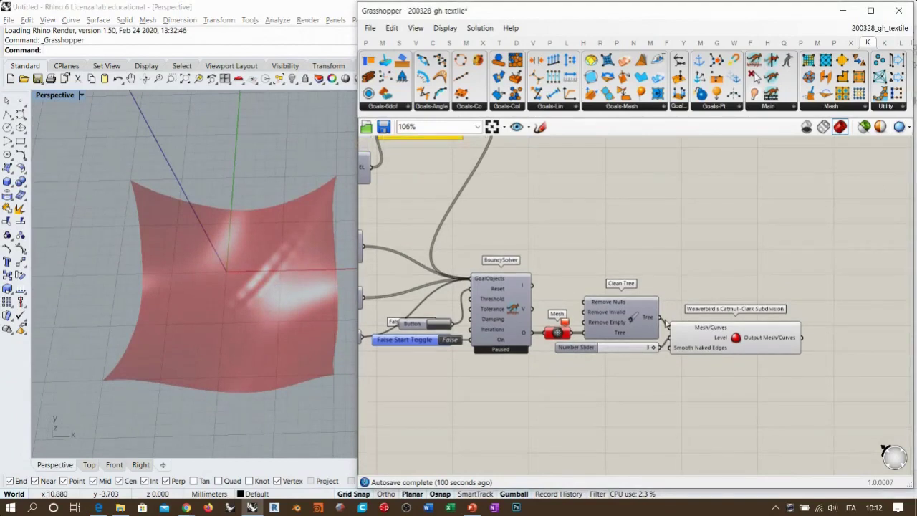
Step: Switch the preview from the Catmull-Clark Subdivision to Clean Tree and back to compare the smoothed and unsmoothed meshes
{"action": "left_click", "coordinate": [755, 338]}
{"action": "key", "text": "ctrl+q"}
{"action": "left_click", "coordinate": [652, 307]}
{"action": "left_click", "coordinate": [665, 302]}
{"action": "mouse_move", "coordinate": [259, 331]}
{"action": "right_mouse_down"}
{"action": "mouse_move", "coordinate": [268, 319]}
{"action": "mouse_move", "coordinate": [260, 340]}
{"action": "mouse_move", "coordinate": [262, 322]}
{"action": "right_mouse_up"}
{"action": "left_click_drag", "start_coordinate": [741, 295], "coordinate": [626, 324]}
{"action": "key", "text": "ctrl+q"}
{"action": "left_click", "coordinate": [720, 282]}
{"action": "right_click_drag", "start_coordinate": [262, 335], "coordinate": [239, 325]}
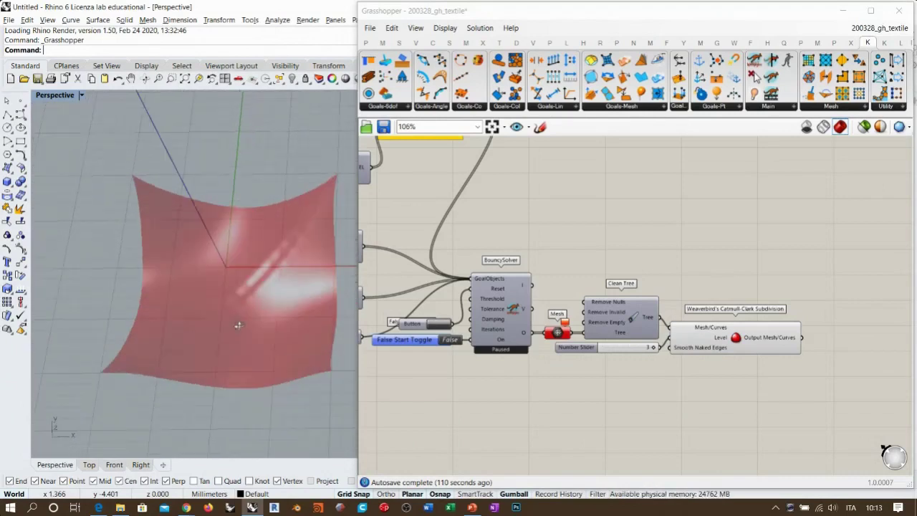
Step: Bake the Catmull-Clark Subdivision output mesh into the Rhino document
{"action": "right_click", "coordinate": [753, 338]}
{"action": "left_click", "coordinate": [770, 358]}
{"action": "left_click", "coordinate": [780, 469]}
{"action": "right_click_drag", "start_coordinate": [232, 313], "coordinate": [243, 248]}
{"action": "scroll", "coordinate": [252, 301], "scroll_direction": "up", "scroll_amount": 5}
{"action": "scroll", "coordinate": [251, 282], "scroll_direction": "down", "scroll_amount": 8}
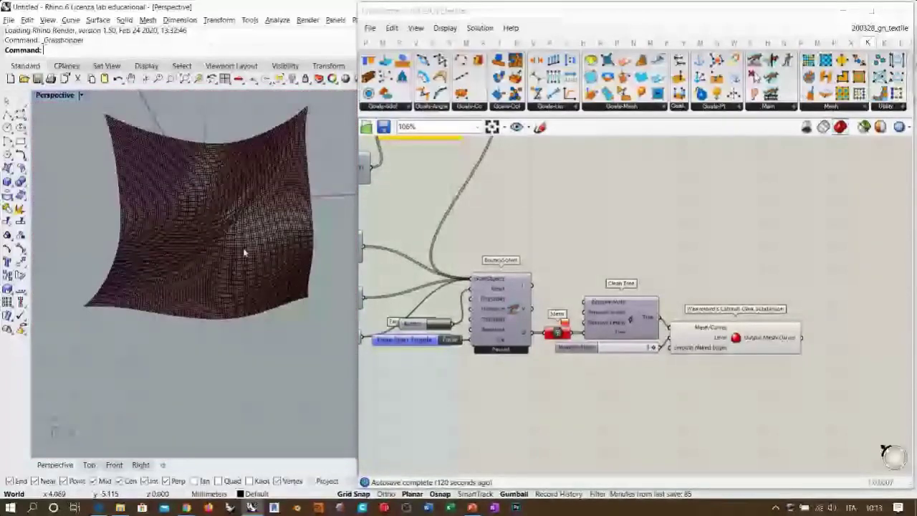
{"action": "scroll", "coordinate": [210, 222], "scroll_direction": "up", "scroll_amount": 5}
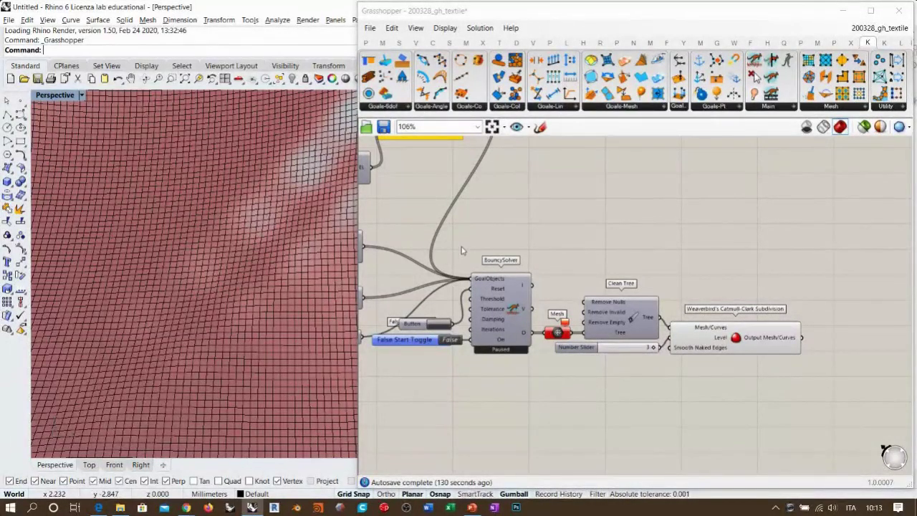
Step: Preview the lines of the two Line parameters over the baked mesh to compare their spacing, and hide them again
{"action": "right_click_drag", "start_coordinate": [429, 233], "coordinate": [672, 392]}
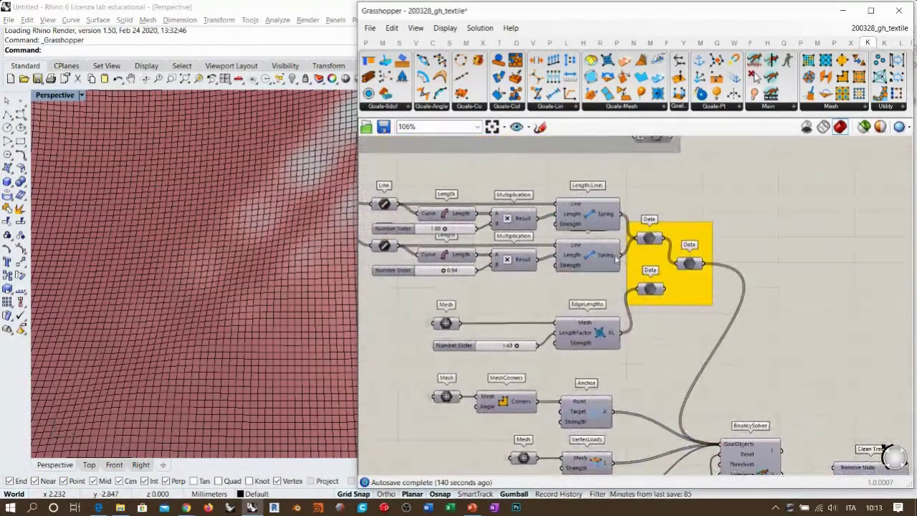
{"action": "right_click_drag", "start_coordinate": [464, 258], "coordinate": [511, 262]}
{"action": "left_click_drag", "start_coordinate": [412, 186], "coordinate": [464, 281]}
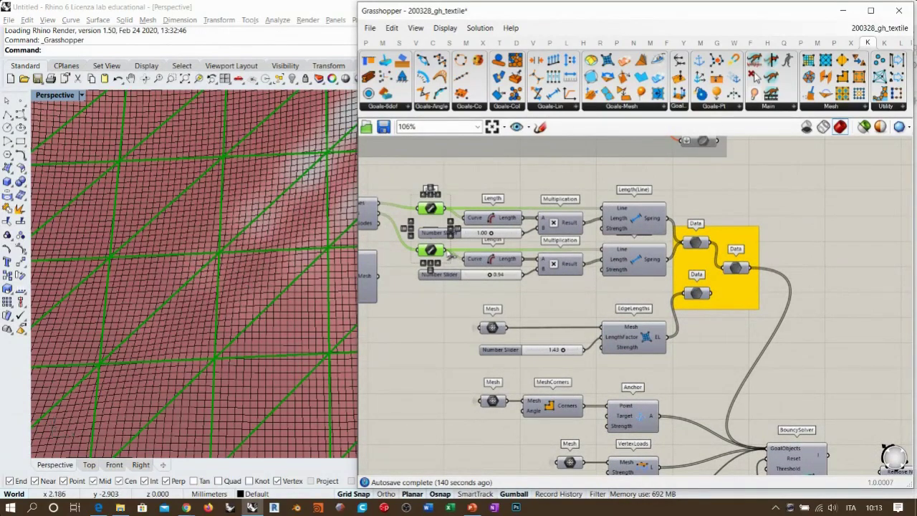
{"action": "right_click_drag", "start_coordinate": [430, 212], "coordinate": [421, 224]}
{"action": "key", "text": "ctrl+q"}
{"action": "left_click", "coordinate": [812, 414]}
{"action": "right_click_drag", "start_coordinate": [812, 414], "coordinate": [576, 256]}
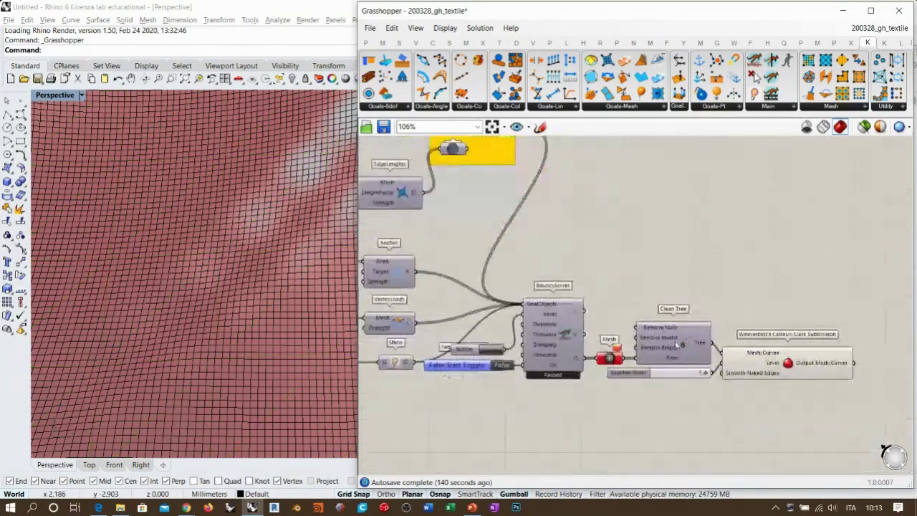
Step: Examine the face density of the baked subdivided mesh up close and as a whole
{"action": "right_click_drag", "start_coordinate": [676, 342], "coordinate": [587, 296]}
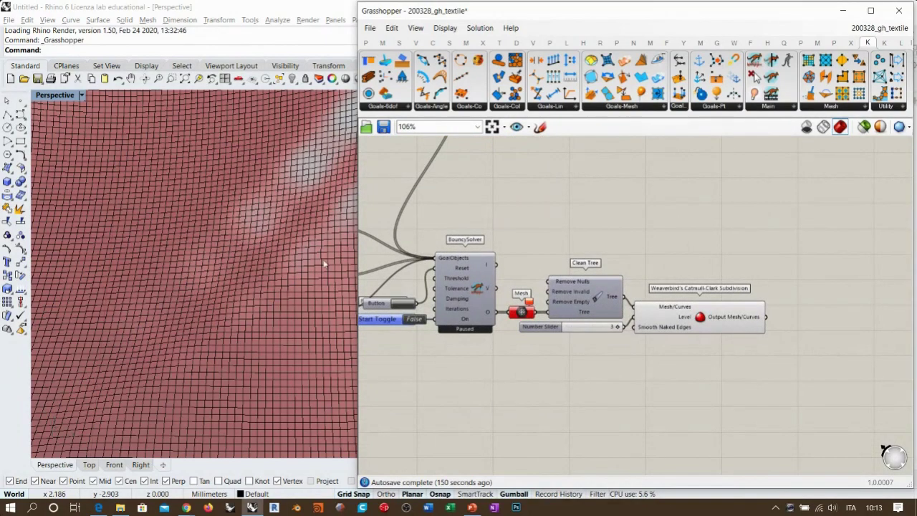
{"action": "left_click", "coordinate": [280, 260]}
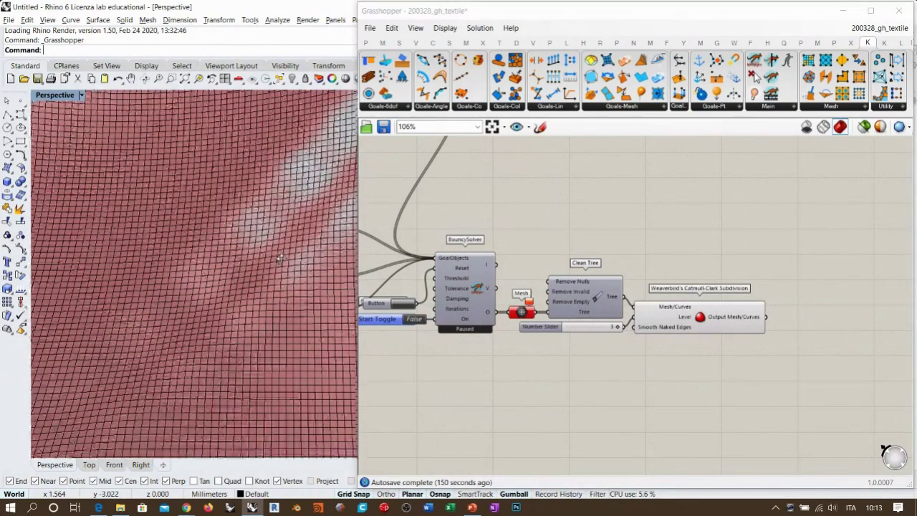
{"action": "scroll", "coordinate": [280, 259], "scroll_direction": "down", "scroll_amount": 5}
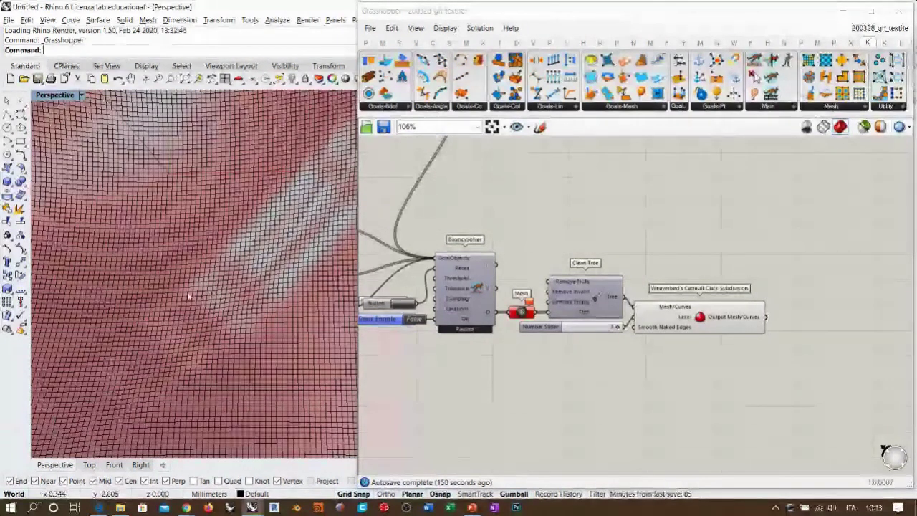
{"action": "scroll", "coordinate": [201, 290], "scroll_direction": "down", "scroll_amount": 5}
{"action": "mouse_move", "coordinate": [212, 291]}
{"action": "right_mouse_down"}
{"action": "mouse_move", "coordinate": [237, 263]}
{"action": "mouse_move", "coordinate": [207, 285]}
{"action": "mouse_move", "coordinate": [289, 231]}
{"action": "mouse_move", "coordinate": [205, 307]}
{"action": "mouse_move", "coordinate": [214, 308]}
{"action": "right_mouse_up"}
{"action": "scroll", "coordinate": [260, 268], "scroll_direction": "down", "scroll_amount": 3}
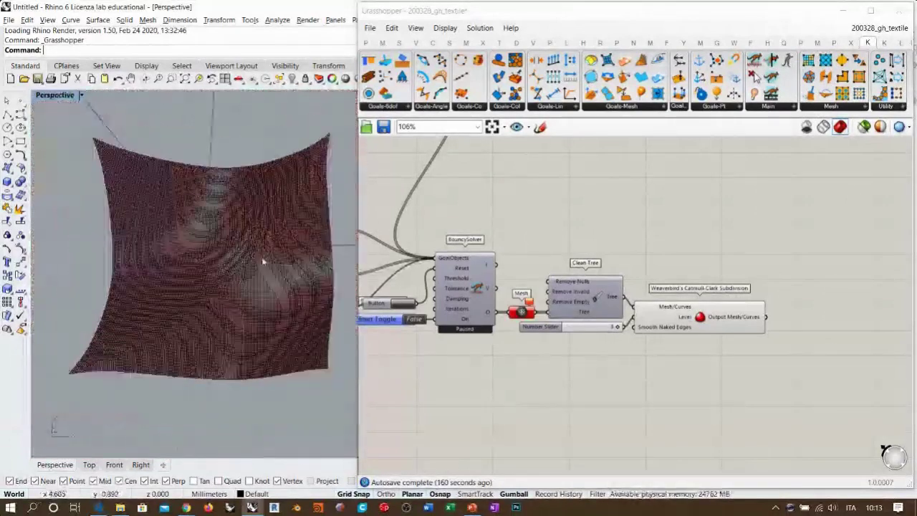
{"action": "left_click", "coordinate": [634, 215]}
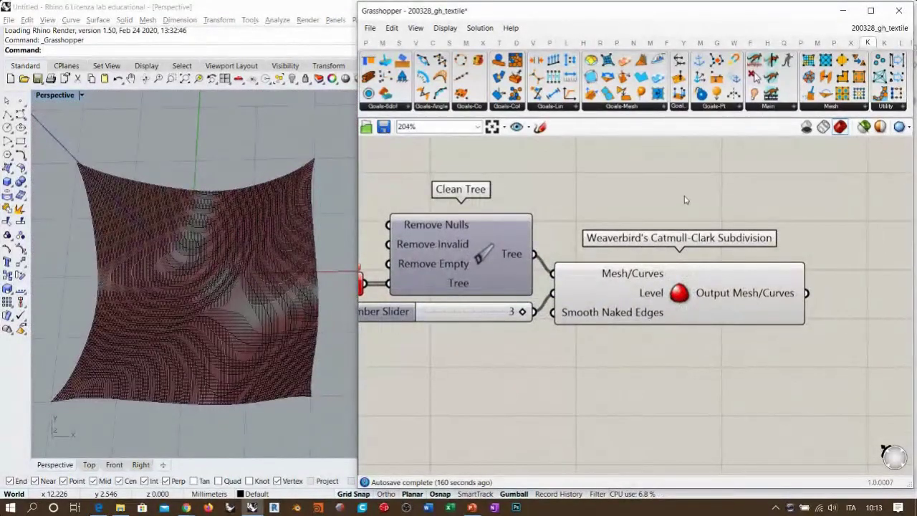
{"action": "left_click", "coordinate": [750, 43]}
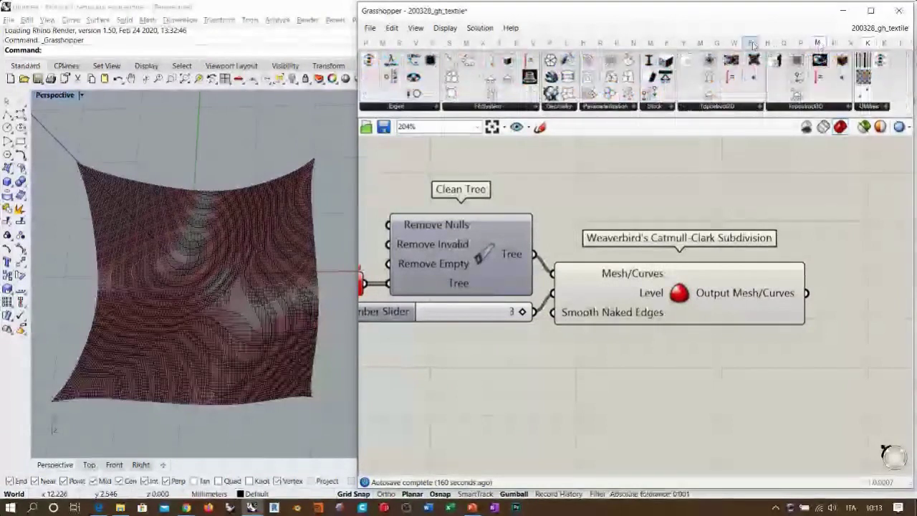
{"action": "left_click", "coordinate": [650, 43]}
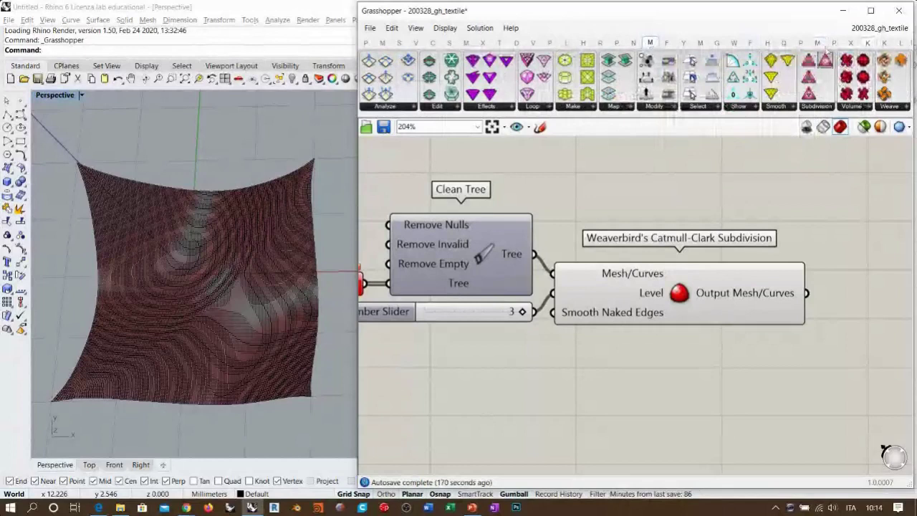
{"action": "left_click", "coordinate": [850, 43]}
{"action": "left_click", "coordinate": [868, 43]}
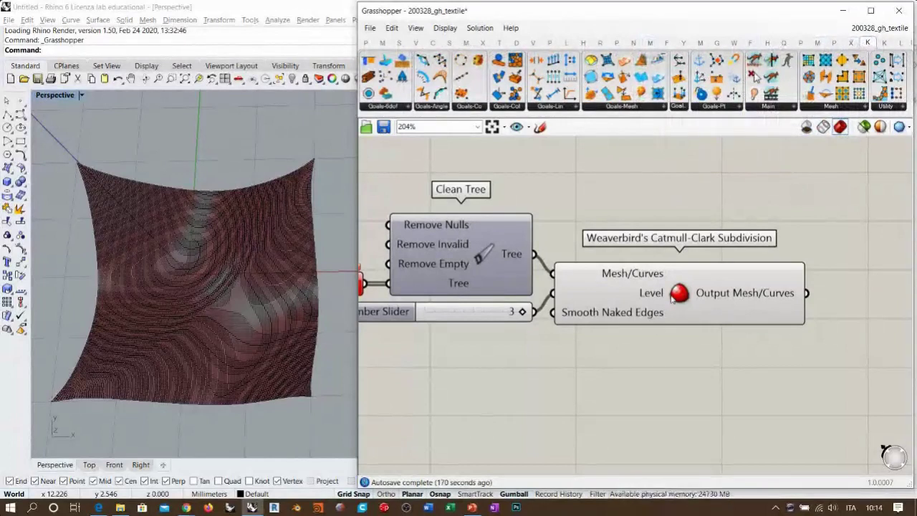
Step: Disable the Catmull-Clark Subdivision component and turn on the preview of Clean Tree
{"action": "scroll", "coordinate": [659, 308], "scroll_direction": "down", "scroll_amount": 3}
{"action": "left_click", "coordinate": [725, 262]}
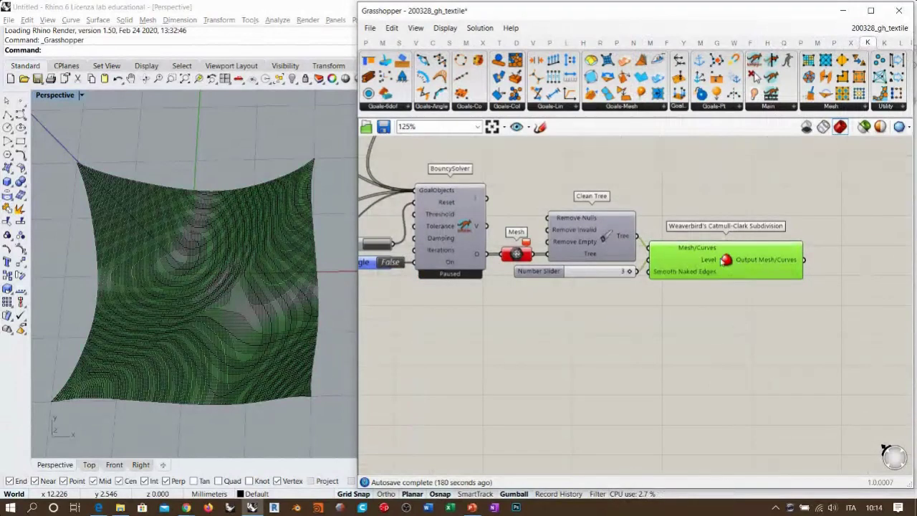
{"action": "scroll", "coordinate": [728, 260], "scroll_direction": "up", "scroll_amount": 2}
{"action": "key", "text": "ctrl+e"}
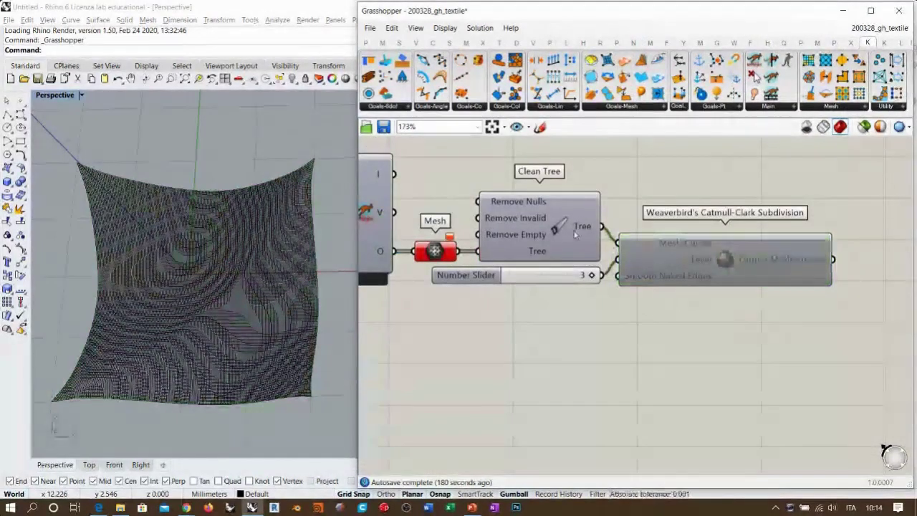
{"action": "left_click", "coordinate": [559, 226]}
{"action": "left_click", "coordinate": [617, 192]}
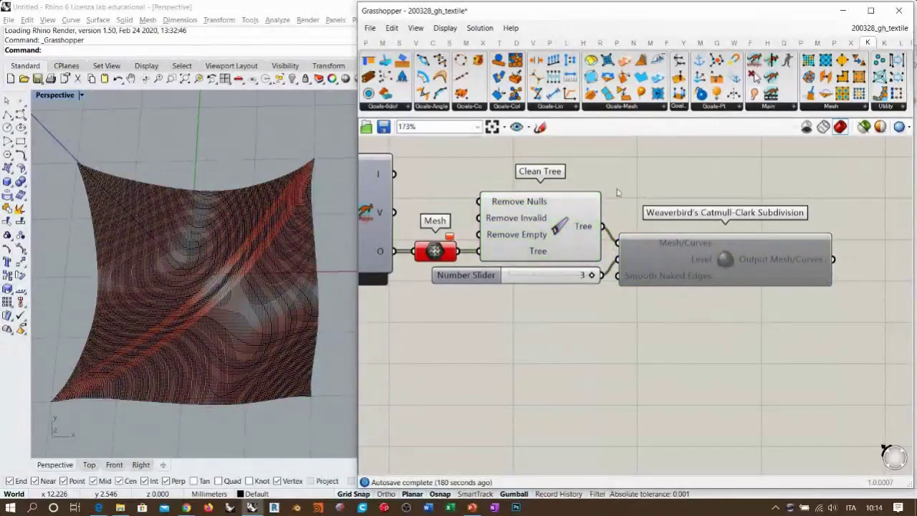
Step: Bake the unsmoothed mesh from the Clean Tree component into the Rhino document
{"action": "right_click", "coordinate": [558, 222]}
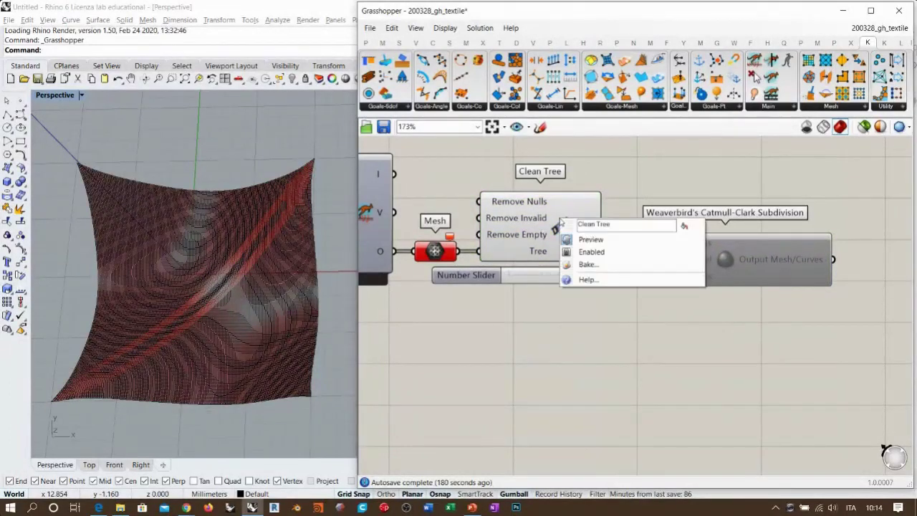
{"action": "left_click", "coordinate": [587, 264]}
{"action": "left_click", "coordinate": [592, 374]}
Step: Move the baked smooth mesh and the baked coarse mesh along the X axis so they sit side by side, clear of the simulation
{"action": "right_click_drag", "start_coordinate": [237, 179], "coordinate": [335, 236]}
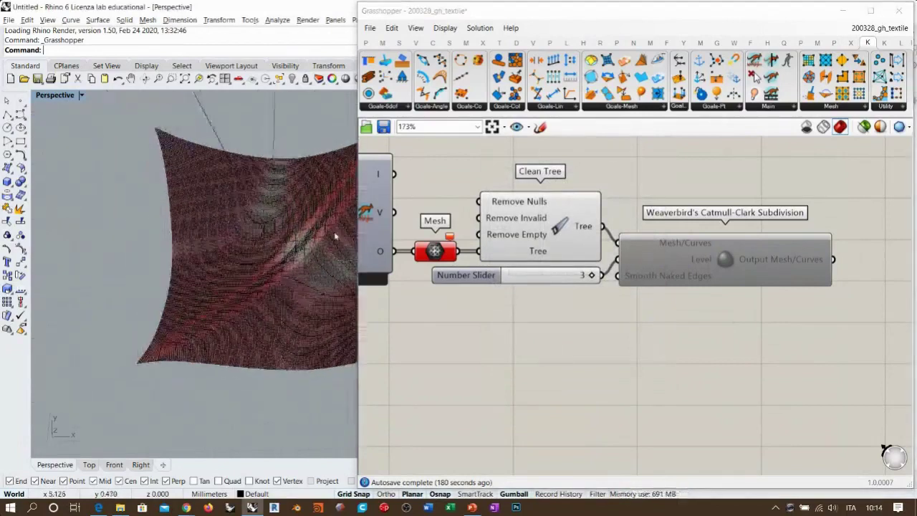
{"action": "scroll", "coordinate": [299, 229], "scroll_direction": "down", "scroll_amount": 4}
{"action": "left_click", "coordinate": [257, 227]}
{"action": "left_click_drag", "start_coordinate": [318, 244], "coordinate": [147, 246]}
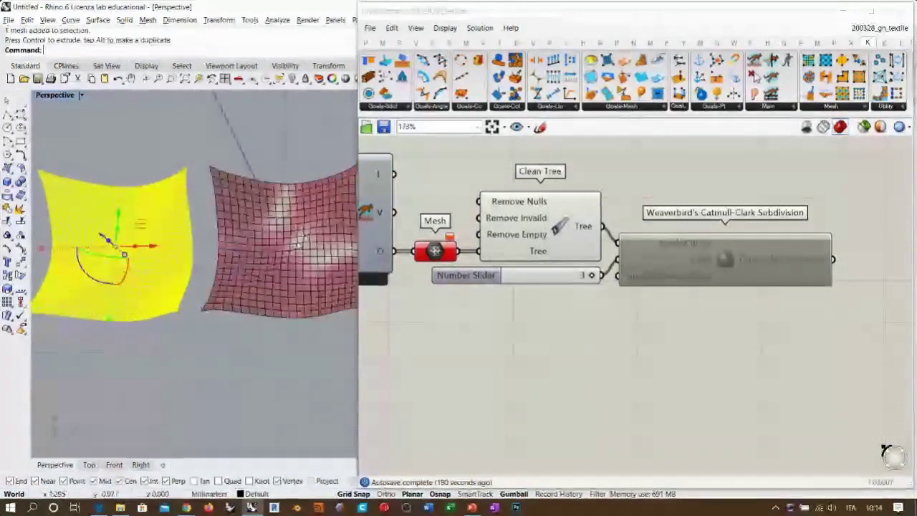
{"action": "left_click", "coordinate": [303, 240], "text": "shift"}
{"action": "scroll", "coordinate": [312, 240], "scroll_direction": "down", "scroll_amount": 4}
{"action": "left_click_drag", "start_coordinate": [286, 241], "coordinate": [198, 241]}
{"action": "left_click", "coordinate": [171, 285]}
{"action": "scroll", "coordinate": [167, 258], "scroll_direction": "up", "scroll_amount": 6}
{"action": "right_click_drag", "start_coordinate": [166, 257], "coordinate": [227, 237], "text": "shift"}
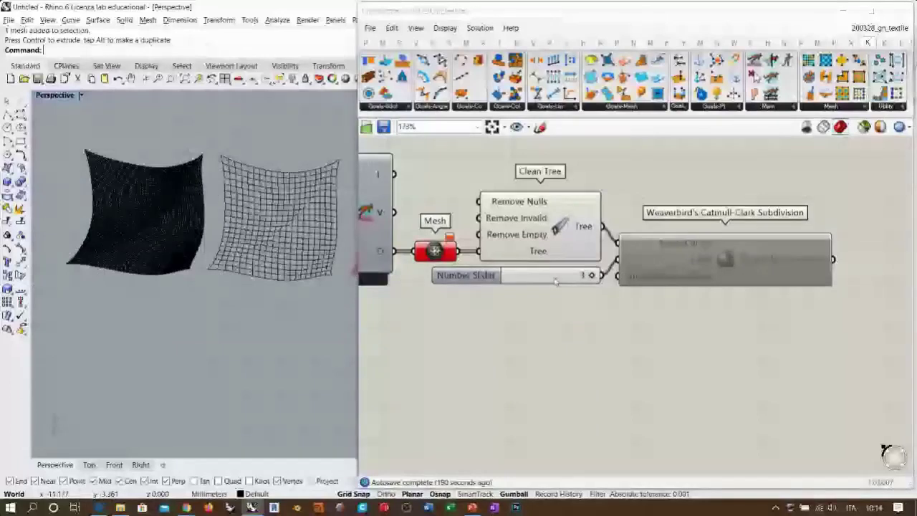
Step: Reset the BouncySolver simulation to the flat starting mesh
{"action": "scroll", "coordinate": [555, 280], "scroll_direction": "down", "scroll_amount": 3}
{"action": "right_click_drag", "start_coordinate": [555, 281], "coordinate": [746, 298]}
{"action": "right_click_drag", "start_coordinate": [601, 285], "coordinate": [776, 387]}
{"action": "scroll", "coordinate": [775, 387], "scroll_direction": "up", "scroll_amount": 3}
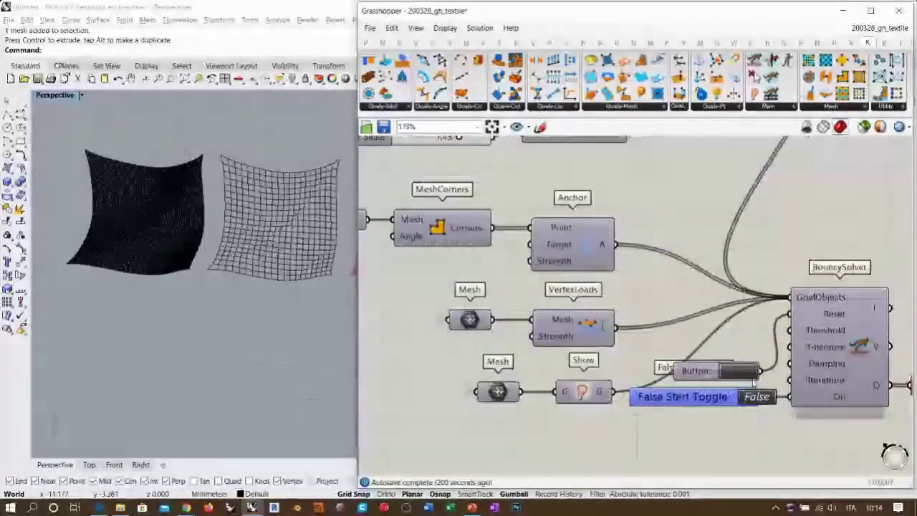
{"action": "right_click_drag", "start_coordinate": [336, 254], "coordinate": [228, 268], "text": "shift"}
{"action": "mouse_move", "coordinate": [281, 251]}
{"action": "right_mouse_down", "text": "shift"}
{"action": "mouse_move", "coordinate": [229, 272]}
{"action": "mouse_move", "coordinate": [255, 232]}
{"action": "mouse_move", "coordinate": [257, 258]}
{"action": "mouse_move", "coordinate": [231, 253]}
{"action": "mouse_move", "coordinate": [247, 270]}
{"action": "right_mouse_up", "text": "shift"}
{"action": "scroll", "coordinate": [250, 273], "scroll_direction": "up", "scroll_amount": 4}
{"action": "scroll", "coordinate": [232, 244], "scroll_direction": "up", "scroll_amount": 3}
Step: Switch to the WebinarJam live broadcast in Chrome and dismiss the second attendee's request to speak
{"action": "left_click", "coordinate": [186, 507]}
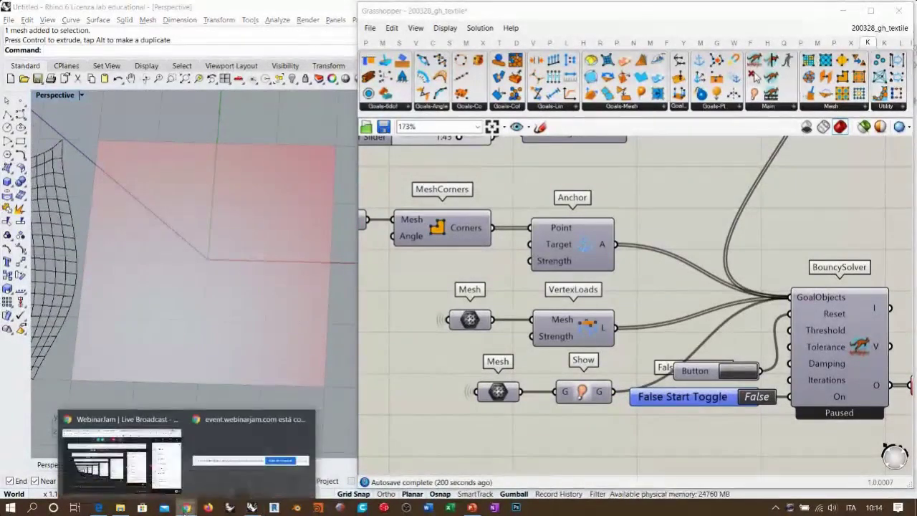
{"action": "left_click", "coordinate": [139, 476]}
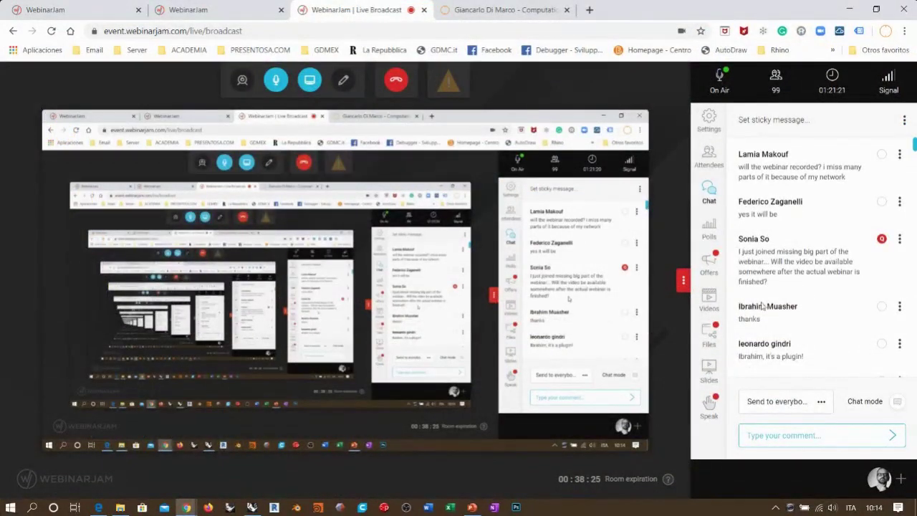
{"action": "left_click", "coordinate": [709, 405]}
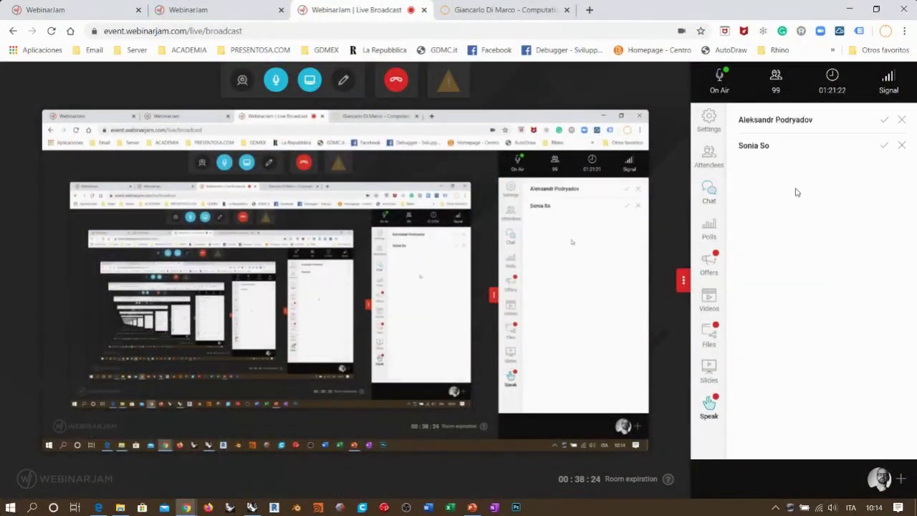
{"action": "left_click", "coordinate": [903, 147]}
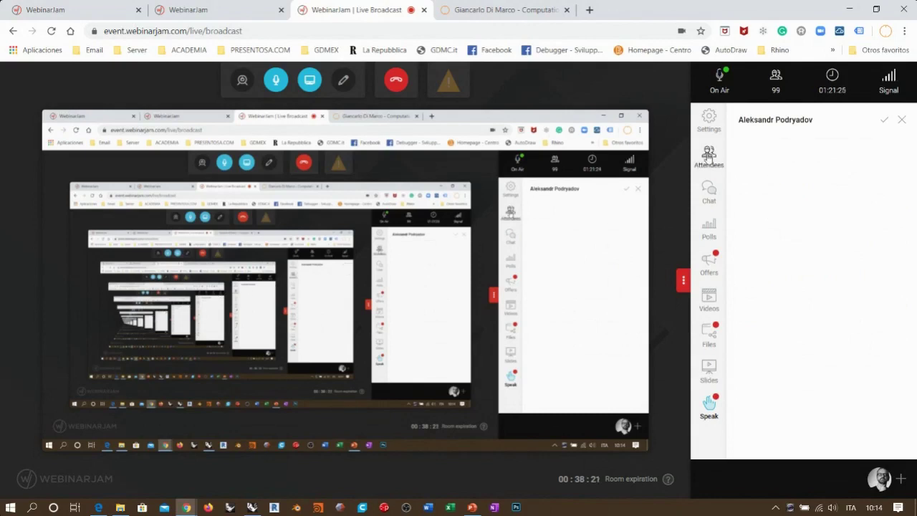
Step: Read through the attendees' questions in the live broadcast chat
{"action": "left_click", "coordinate": [708, 191]}
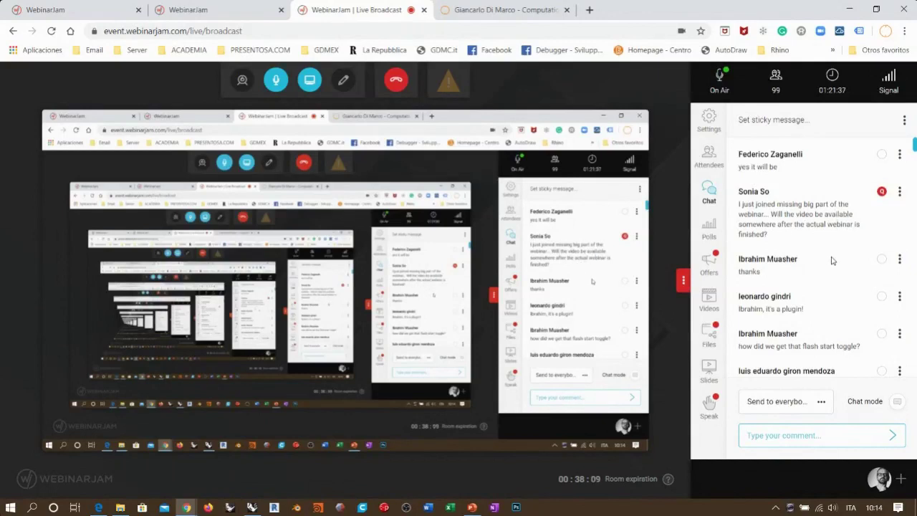
{"action": "scroll", "coordinate": [833, 260], "scroll_direction": "down", "scroll_amount": 1}
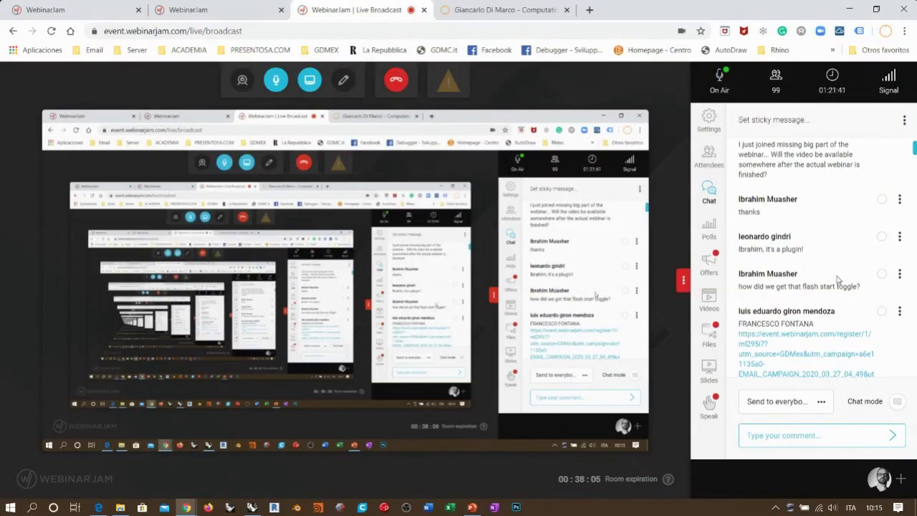
{"action": "scroll", "coordinate": [837, 278], "scroll_direction": "down", "scroll_amount": 5}
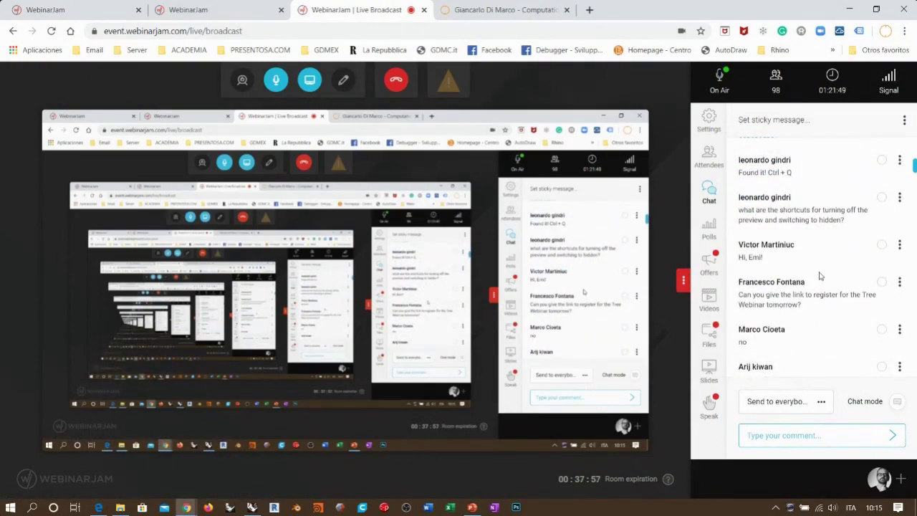
Step: Accept the attendee's pending request to speak and read the newest question in the live broadcast chat
{"action": "left_click", "coordinate": [711, 403]}
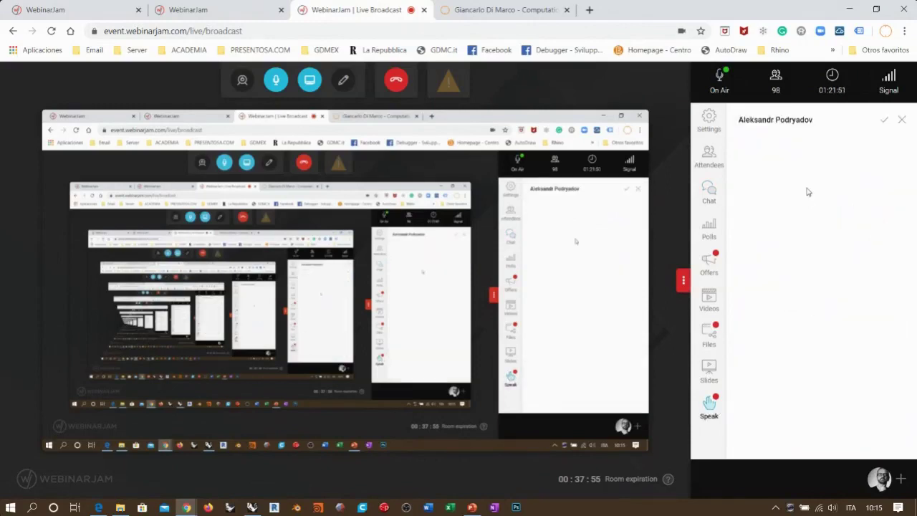
{"action": "left_click", "coordinate": [884, 120]}
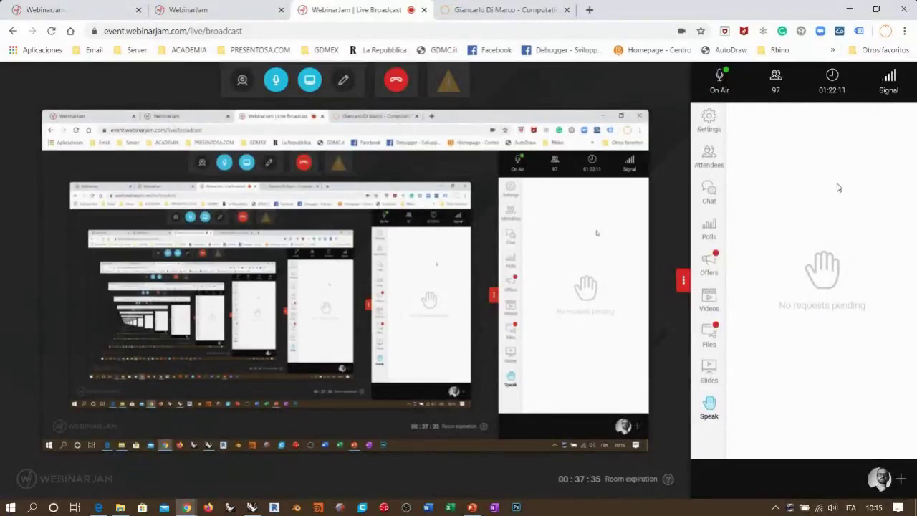
{"action": "left_click", "coordinate": [709, 192]}
{"action": "scroll", "coordinate": [810, 234], "scroll_direction": "up", "scroll_amount": 10}
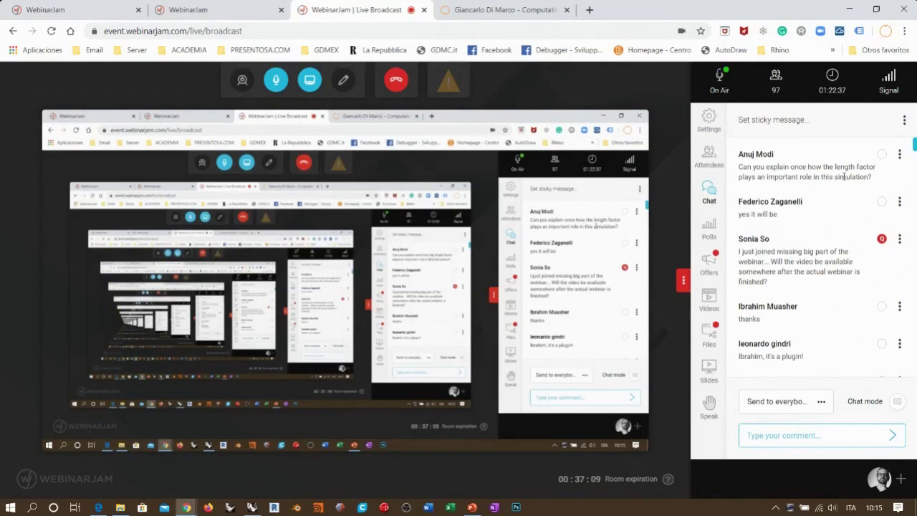
{"action": "mouse_move", "coordinate": [448, 225]}
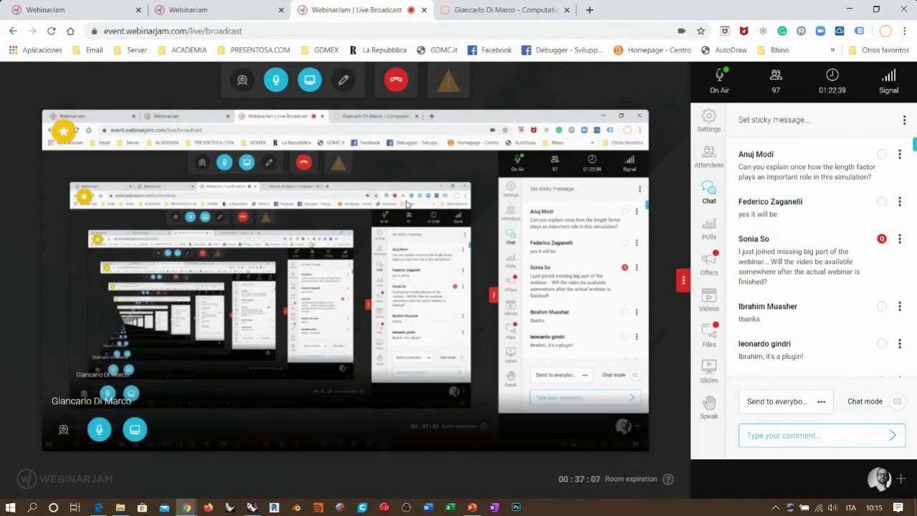
Step: Switch to Grasshopper and examine the length factor sliders feeding the Length(Line) springs and the EdgeLengths goal
{"action": "key", "text": "alt+Tab"}
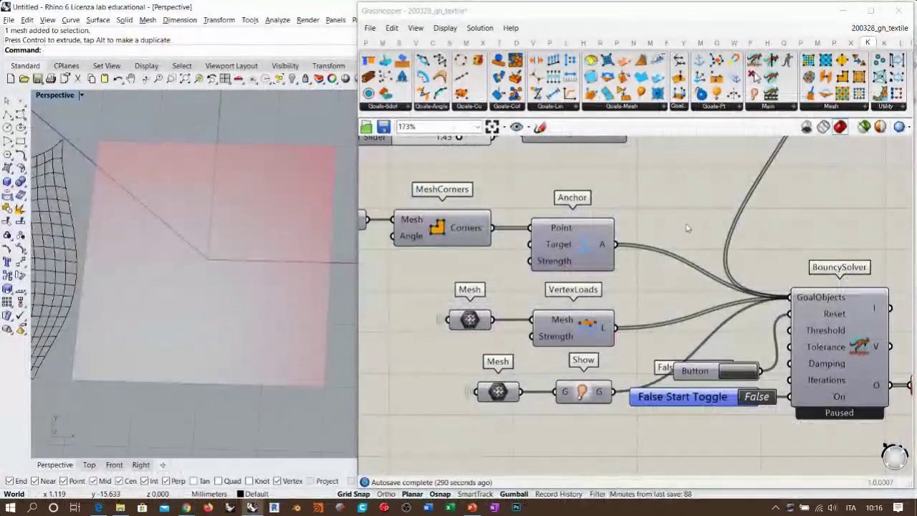
{"action": "left_click", "coordinate": [690, 227]}
{"action": "right_click_drag", "start_coordinate": [573, 198], "coordinate": [701, 392]}
{"action": "right_click_drag", "start_coordinate": [634, 262], "coordinate": [680, 321]}
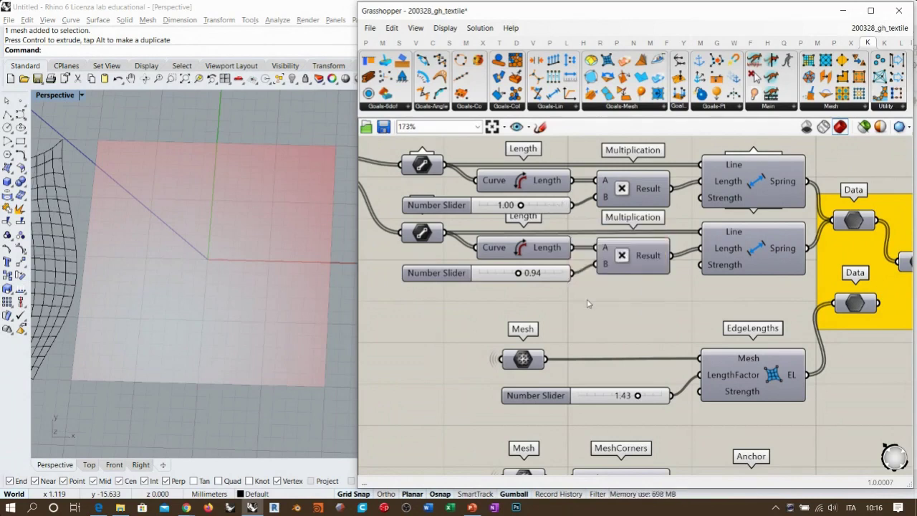
{"action": "right_click_drag", "start_coordinate": [550, 285], "coordinate": [623, 309]}
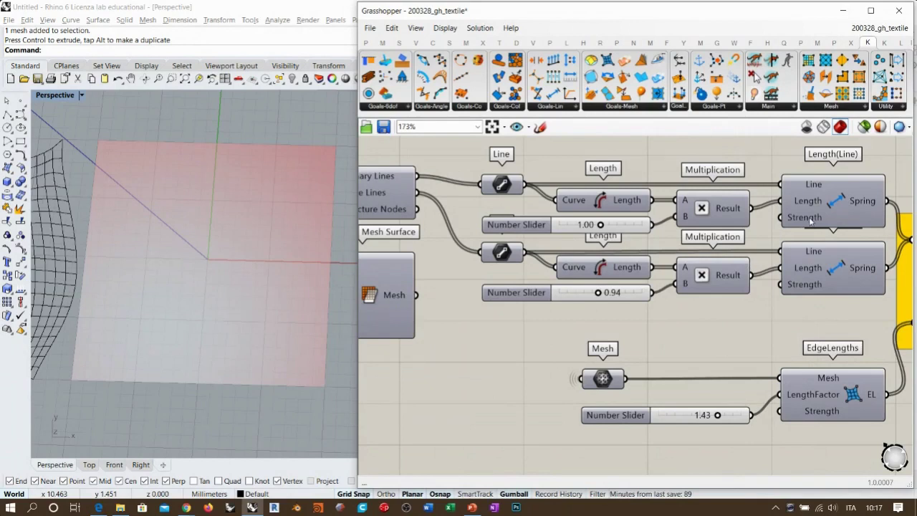
{"action": "mouse_move", "coordinate": [810, 221]}
{"action": "right_click_drag", "start_coordinate": [691, 318], "coordinate": [610, 311]}
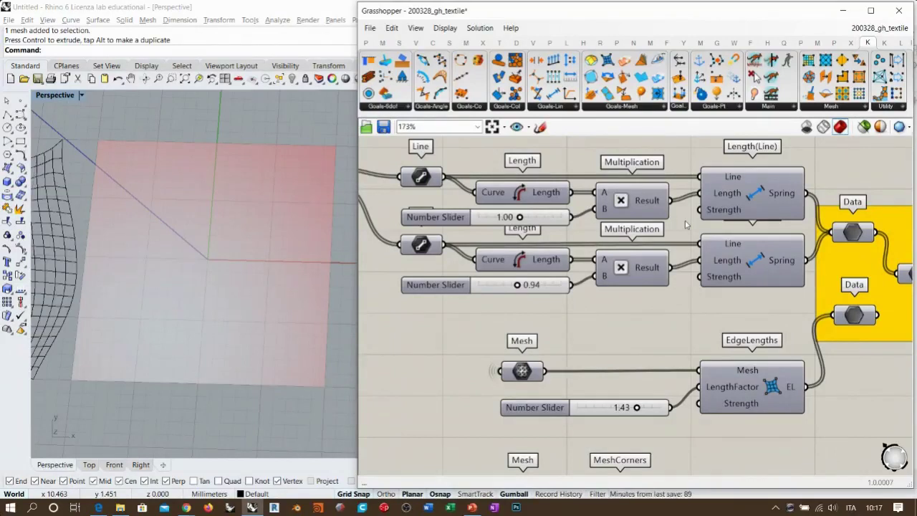
{"action": "scroll", "coordinate": [662, 309], "scroll_direction": "down", "scroll_amount": 4}
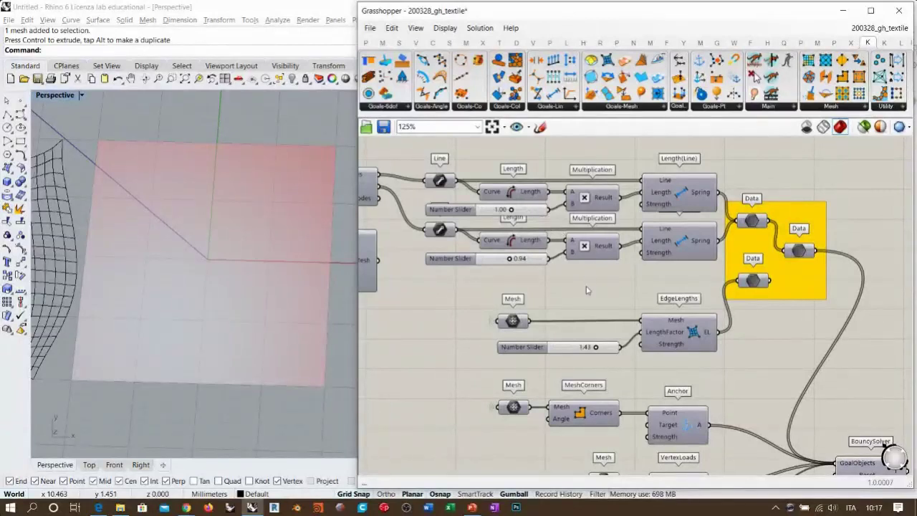
{"action": "scroll", "coordinate": [698, 294], "scroll_direction": "down", "scroll_amount": 5}
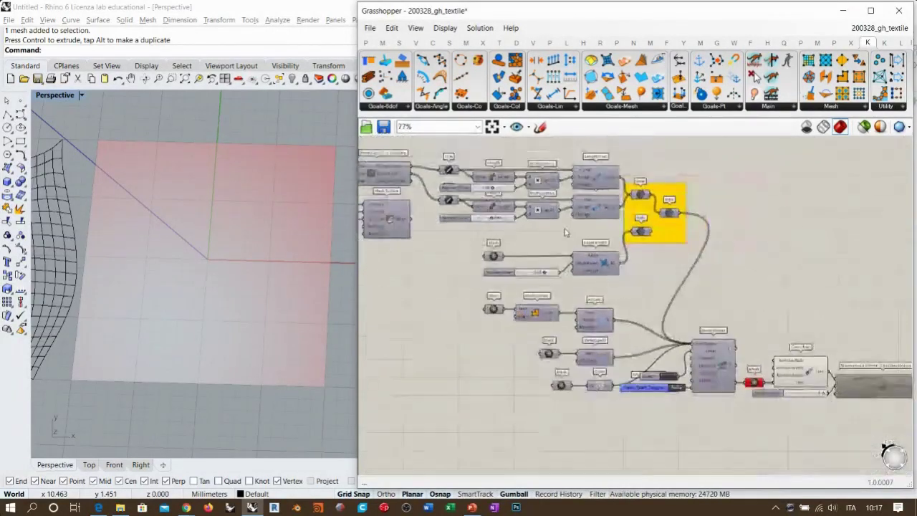
{"action": "right_click_drag", "start_coordinate": [741, 329], "coordinate": [697, 303]}
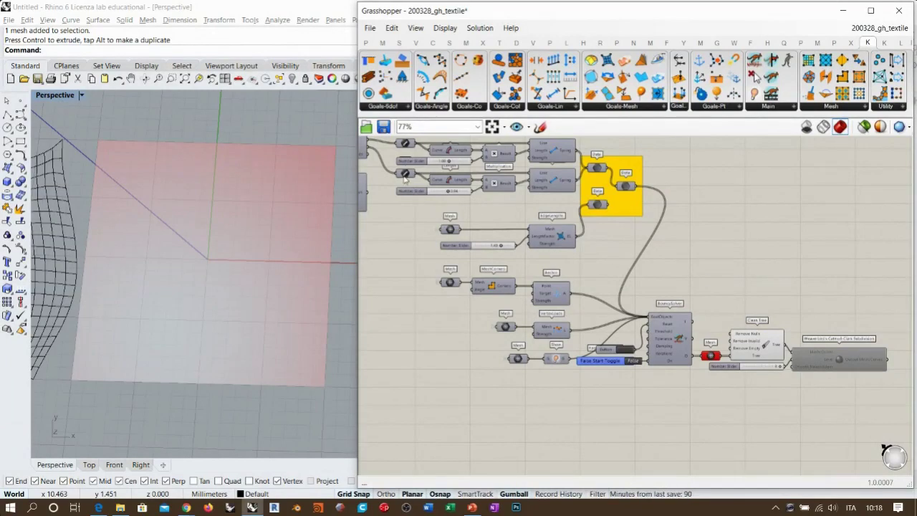
{"action": "scroll", "coordinate": [407, 182], "scroll_direction": "up", "scroll_amount": 5}
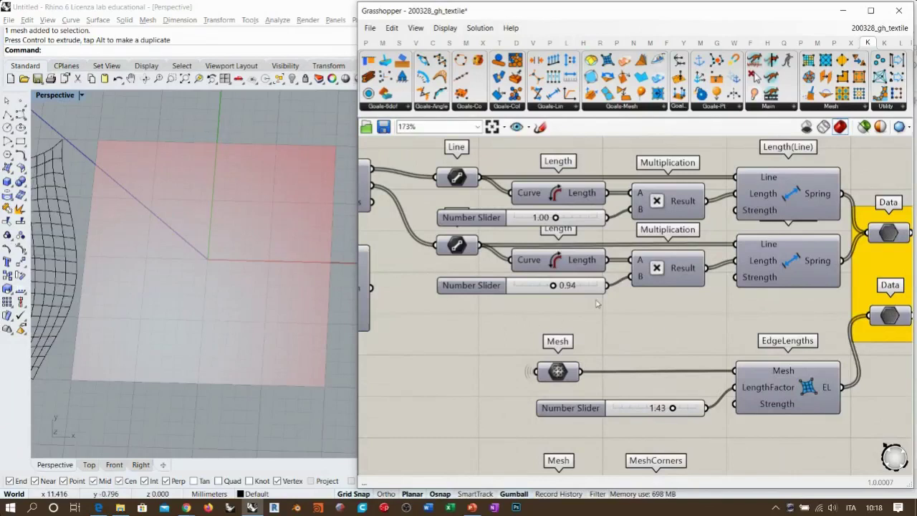
{"action": "scroll", "coordinate": [596, 304], "scroll_direction": "down", "scroll_amount": 2}
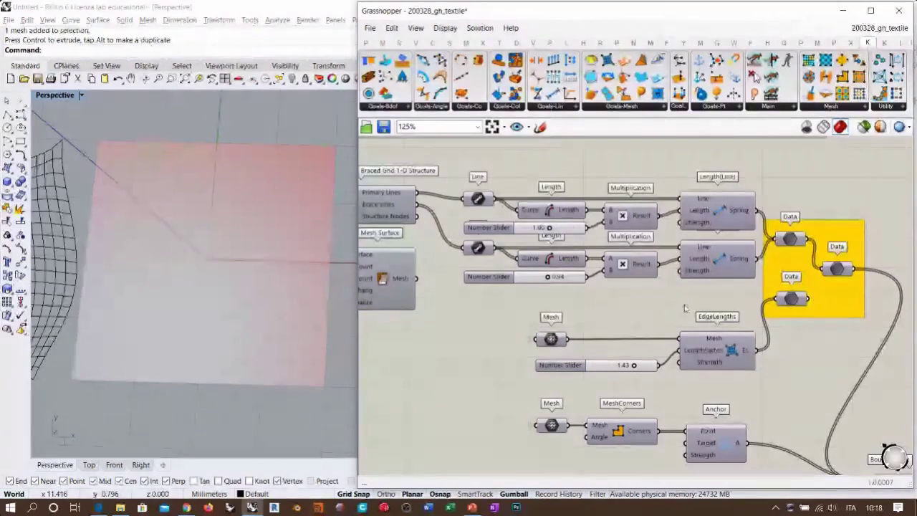
{"action": "right_click_drag", "start_coordinate": [712, 304], "coordinate": [576, 248]}
{"action": "scroll", "coordinate": [575, 249], "scroll_direction": "down", "scroll_amount": 2}
Step: Check the newest replies in the live broadcast chat, return to Grasshopper and turn on mesh edges in the preview
{"action": "key", "text": "alt+Tab"}
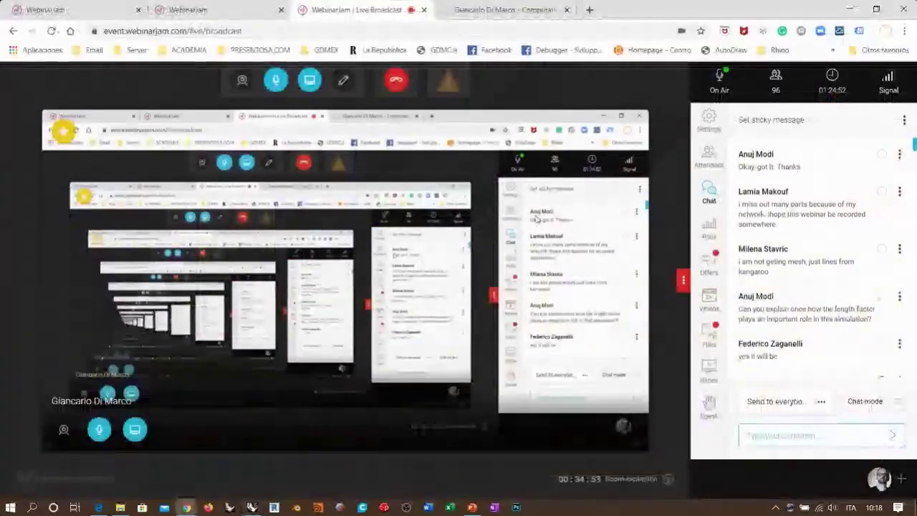
{"action": "key", "text": "alt+Tab"}
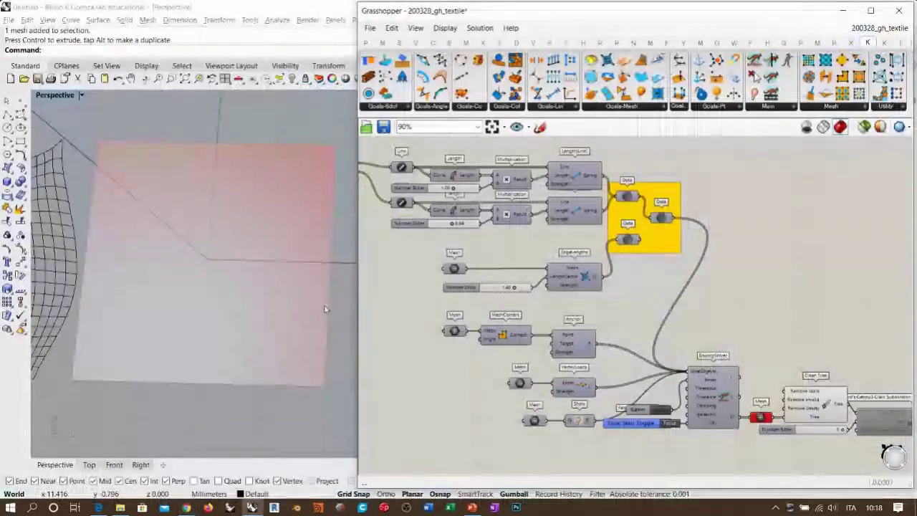
{"action": "right_click_drag", "start_coordinate": [180, 321], "coordinate": [220, 254]}
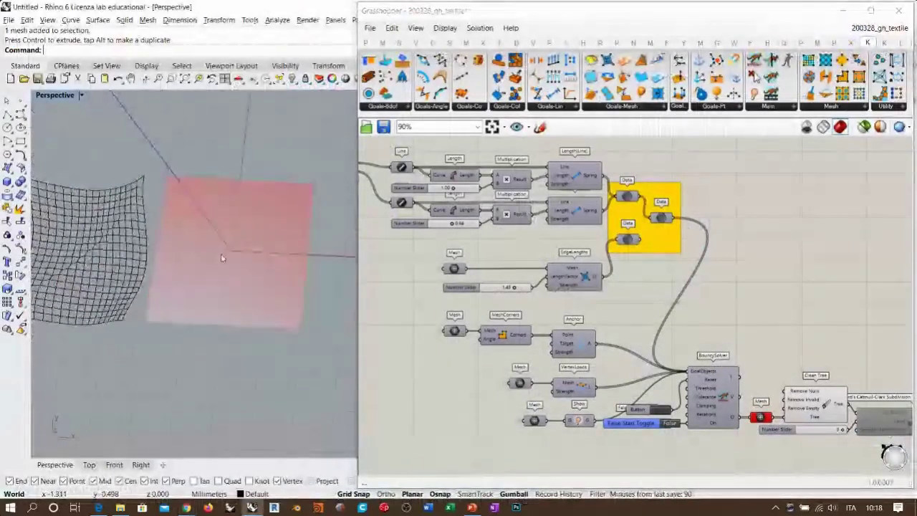
{"action": "left_click", "coordinate": [737, 298]}
{"action": "right_click_drag", "start_coordinate": [256, 299], "coordinate": [224, 281]}
{"action": "scroll", "coordinate": [217, 229], "scroll_direction": "up", "scroll_amount": 4}
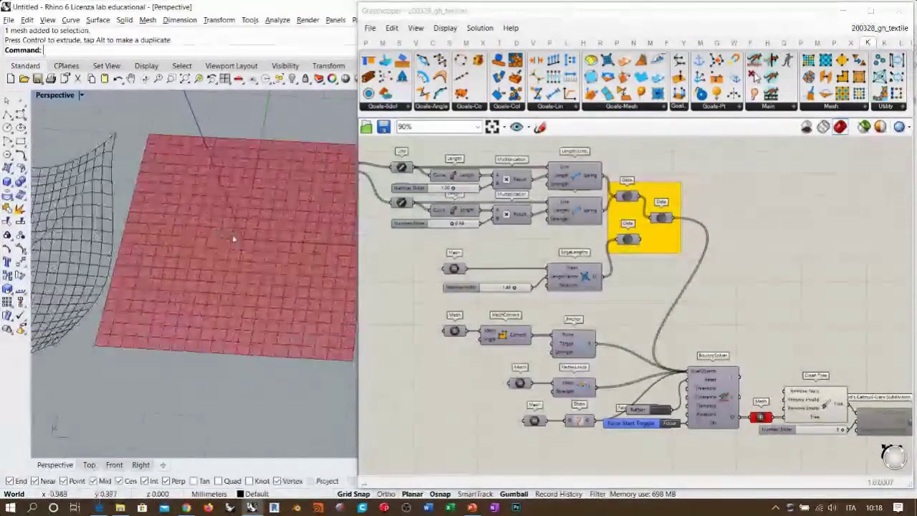
Step: Examine the grid of faces on the flat starting mesh in the Rhino perspective view alongside its goal definition
{"action": "right_click_drag", "start_coordinate": [154, 232], "coordinate": [162, 243]}
{"action": "scroll", "coordinate": [162, 243], "scroll_direction": "down", "scroll_amount": 2}
{"action": "right_click", "coordinate": [255, 256]}
{"action": "right_click_drag", "start_coordinate": [250, 256], "coordinate": [243, 280]}
{"action": "right_click_drag", "start_coordinate": [563, 295], "coordinate": [636, 245]}
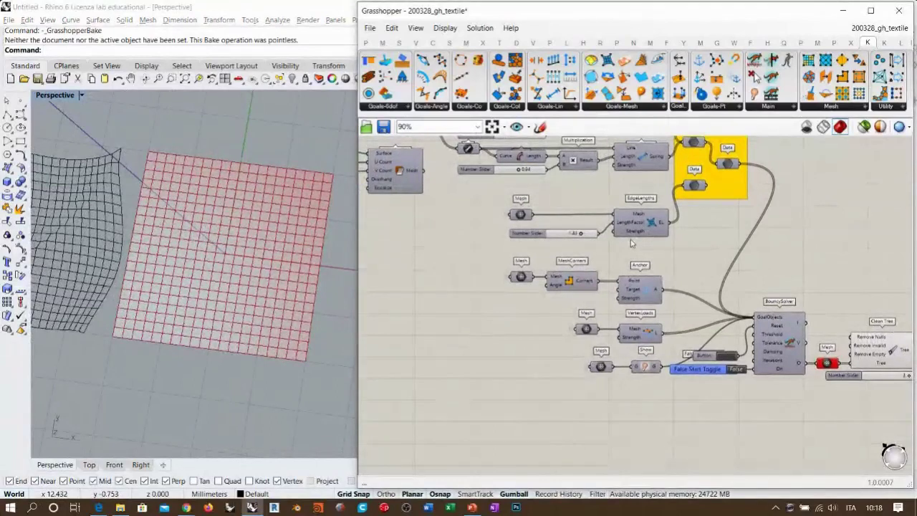
{"action": "mouse_move", "coordinate": [271, 272]}
{"action": "right_mouse_down"}
{"action": "mouse_move", "coordinate": [278, 262]}
{"action": "mouse_move", "coordinate": [269, 252]}
{"action": "mouse_move", "coordinate": [269, 270]}
{"action": "mouse_move", "coordinate": [253, 271]}
{"action": "right_mouse_up"}
{"action": "scroll", "coordinate": [262, 270], "scroll_direction": "up", "scroll_amount": 3}
{"action": "left_click", "coordinate": [477, 331]}
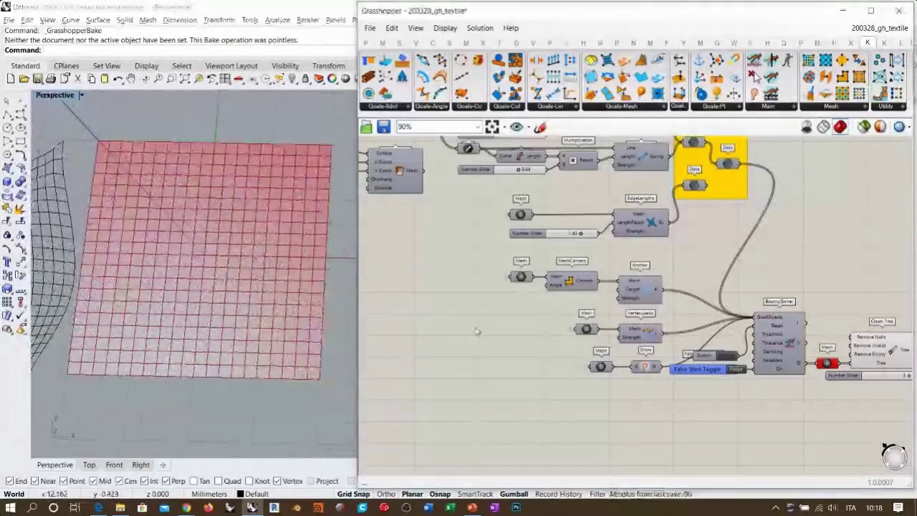
{"action": "right_click_drag", "start_coordinate": [445, 306], "coordinate": [452, 331]}
{"action": "mouse_move", "coordinate": [254, 298]}
{"action": "right_mouse_down"}
{"action": "mouse_move", "coordinate": [257, 267]}
{"action": "mouse_move", "coordinate": [253, 291]}
{"action": "right_mouse_up"}
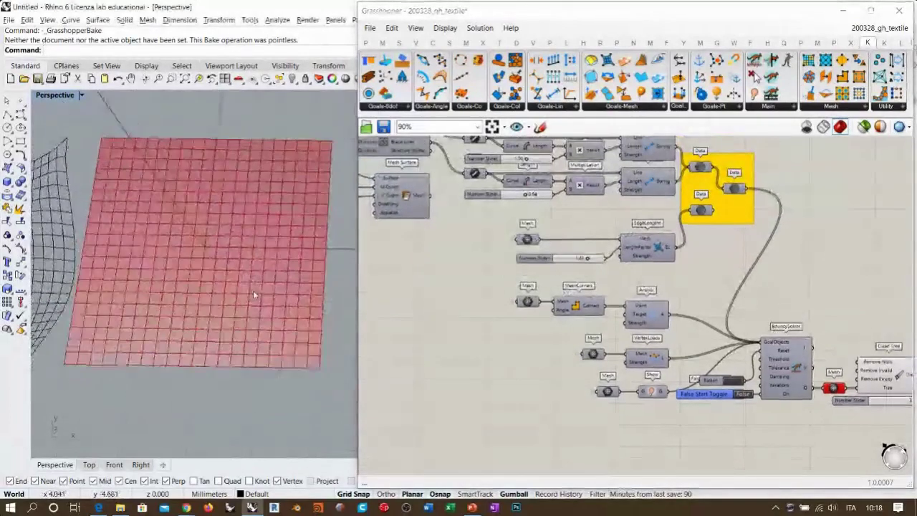
{"action": "right_click_drag", "start_coordinate": [219, 220], "coordinate": [239, 238]}
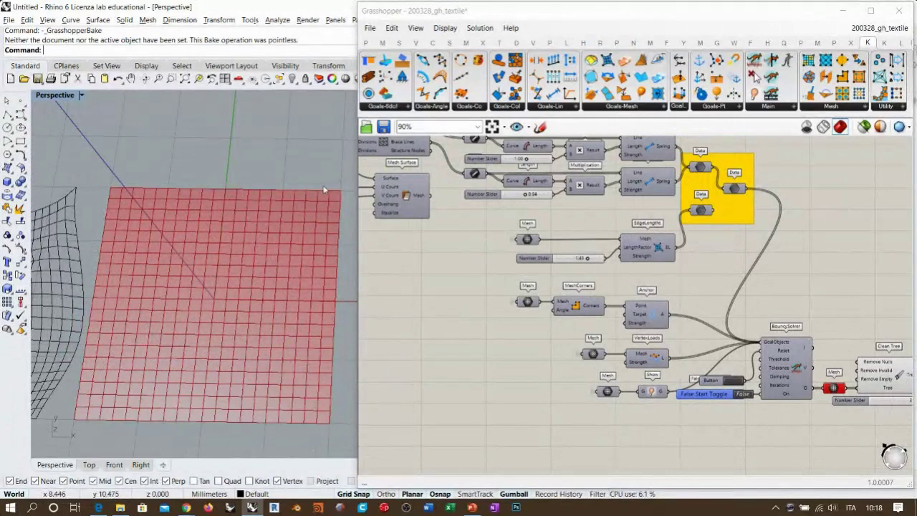
Step: Turn on the preview of the Mesh Surface component and turn off the preview of Clean Tree
{"action": "right_click_drag", "start_coordinate": [414, 267], "coordinate": [540, 336]}
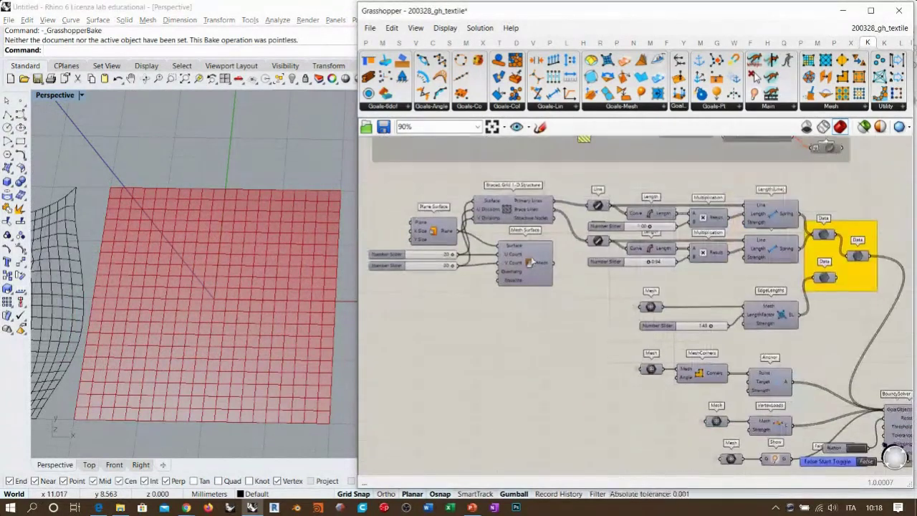
{"action": "scroll", "coordinate": [539, 258], "scroll_direction": "up", "scroll_amount": 3}
{"action": "left_click", "coordinate": [538, 261]}
{"action": "right_click_drag", "start_coordinate": [640, 328], "coordinate": [548, 284]}
{"action": "scroll", "coordinate": [548, 285], "scroll_direction": "down", "scroll_amount": 3}
{"action": "right_click_drag", "start_coordinate": [774, 358], "coordinate": [560, 269]}
{"action": "left_click", "coordinate": [748, 335]}
{"action": "left_click", "coordinate": [781, 282]}
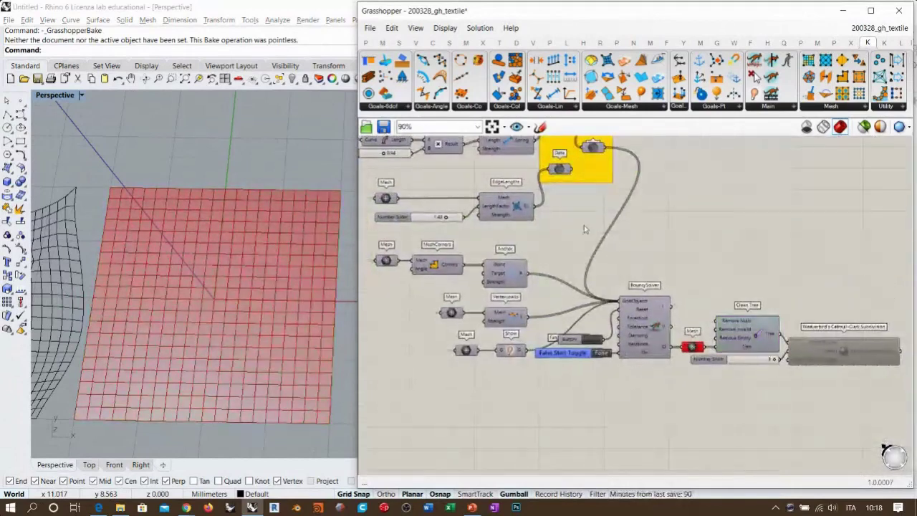
Step: Highlight the Mesh Surface component to see its mesh in the viewport and its connections to the goals, and deselect it
{"action": "scroll", "coordinate": [501, 237], "scroll_direction": "up", "scroll_amount": 4}
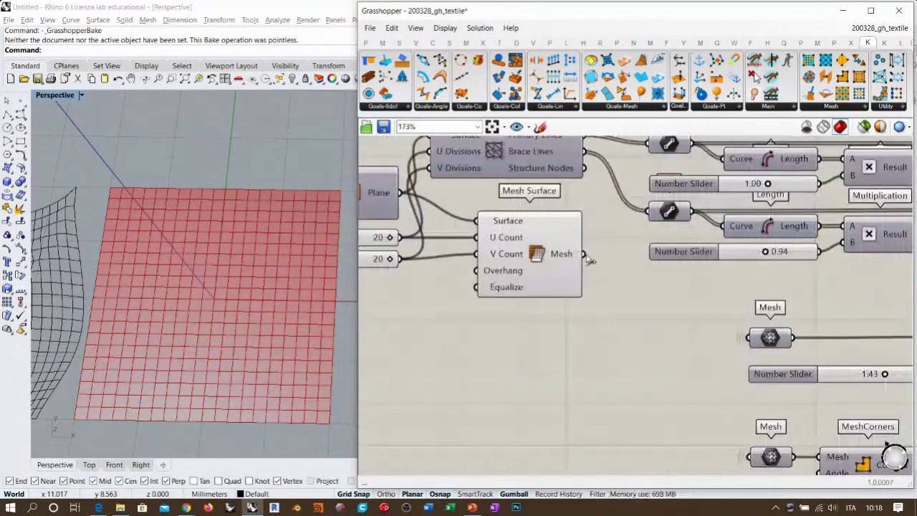
{"action": "left_click", "coordinate": [521, 243]}
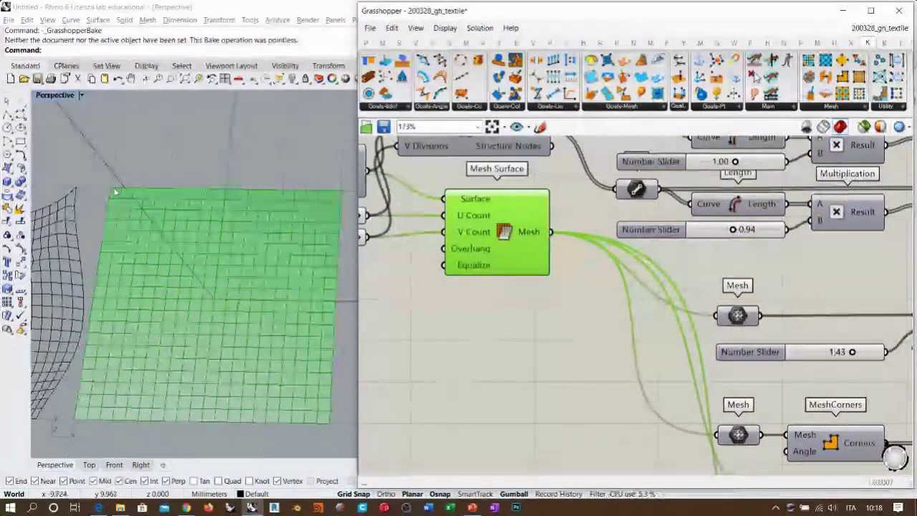
{"action": "left_click", "coordinate": [590, 330]}
{"action": "right_click_drag", "start_coordinate": [590, 330], "coordinate": [574, 289]}
{"action": "scroll", "coordinate": [498, 242], "scroll_direction": "down", "scroll_amount": 3}
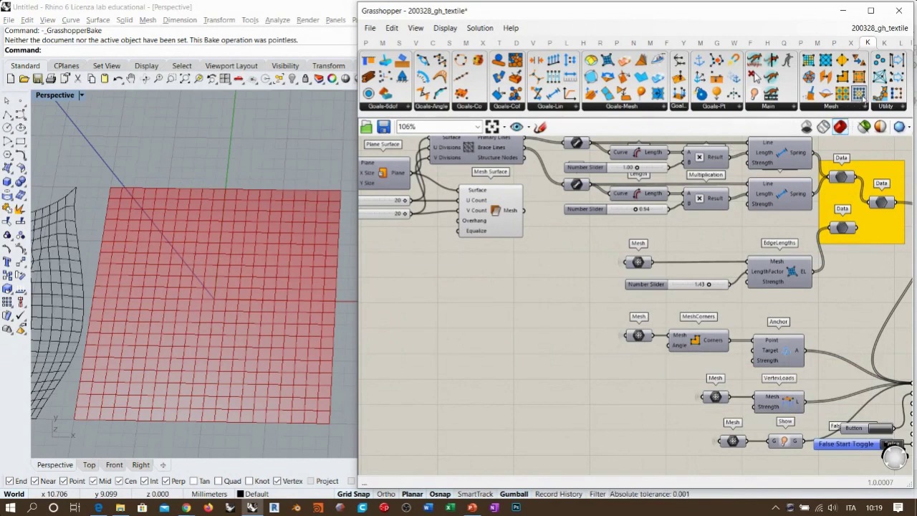
Step: Add a Kangaroo NakedVertices component in the empty area below the Mesh Surface component
{"action": "left_click_drag", "start_coordinate": [859, 94], "coordinate": [534, 319]}
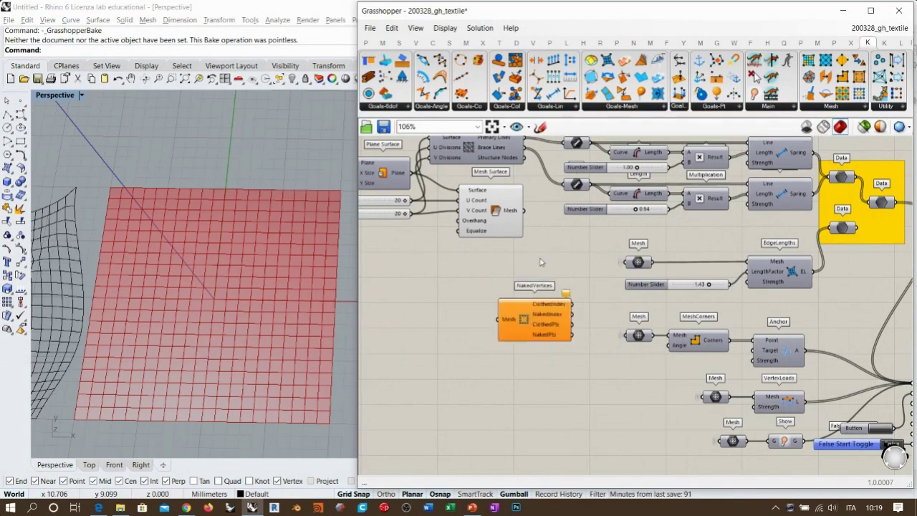
{"action": "left_click", "coordinate": [532, 313]}
{"action": "left_click", "coordinate": [528, 275]}
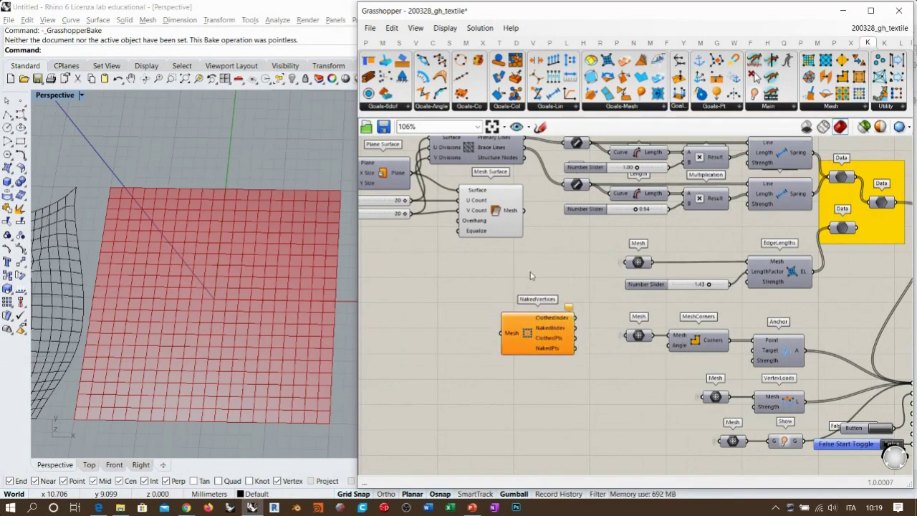
Step: Add a Deconstruct Mesh component above NakedVertices, space the two apart, and connect the Mesh Surface output to Deconstruct Mesh
{"action": "scroll", "coordinate": [512, 274], "scroll_direction": "up", "scroll_amount": 2}
{"action": "double_click", "coordinate": [511, 274]}
{"action": "type", "text": "dem"}
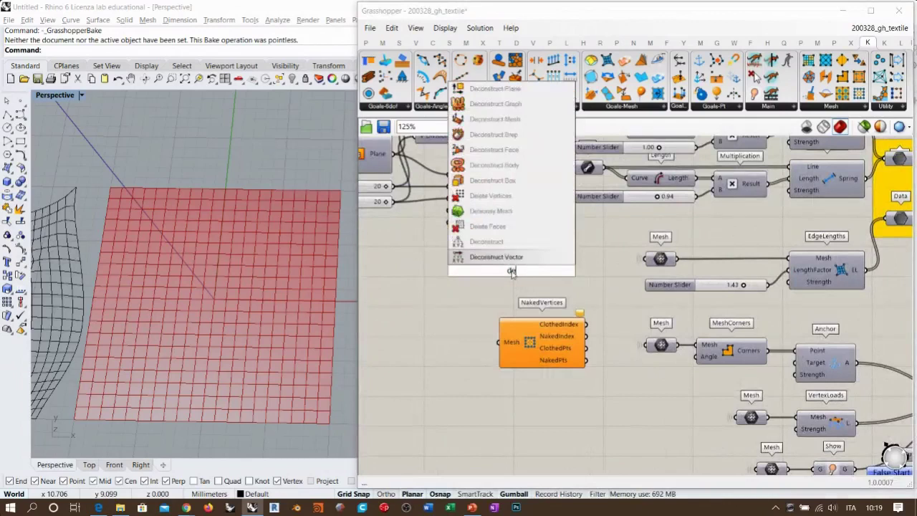
{"action": "left_click", "coordinate": [489, 260]}
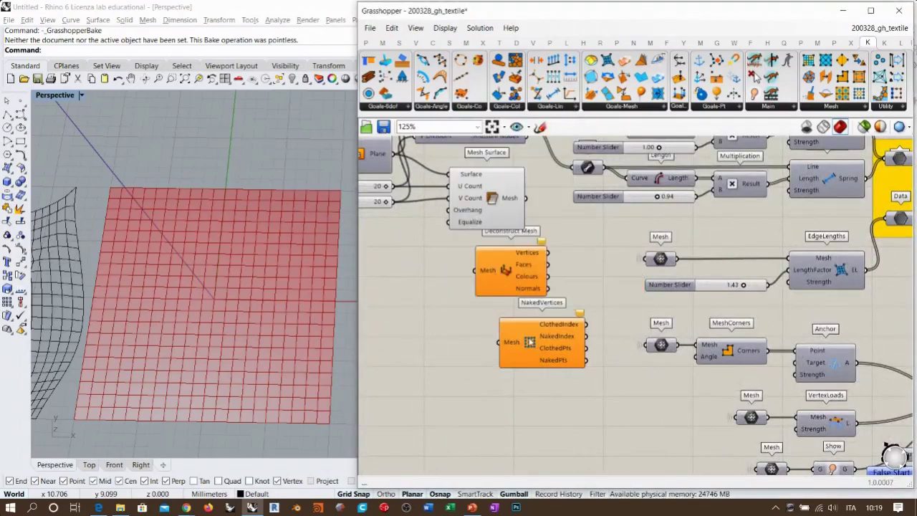
{"action": "left_click_drag", "start_coordinate": [529, 339], "coordinate": [524, 370]}
{"action": "left_click_drag", "start_coordinate": [512, 289], "coordinate": [534, 304]}
{"action": "left_click_drag", "start_coordinate": [526, 197], "coordinate": [500, 285]}
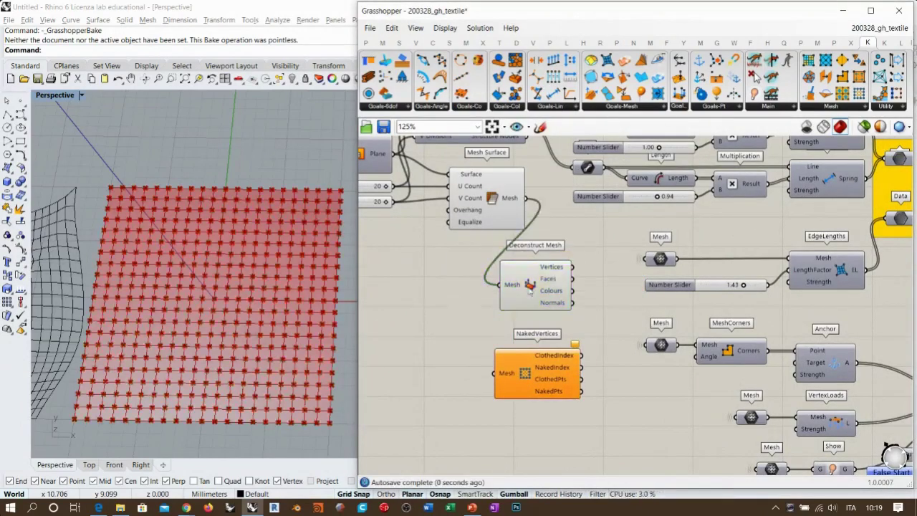
Step: Inspect the Vertices output of the Deconstruct Mesh component and delete the component
{"action": "mouse_move", "coordinate": [561, 269]}
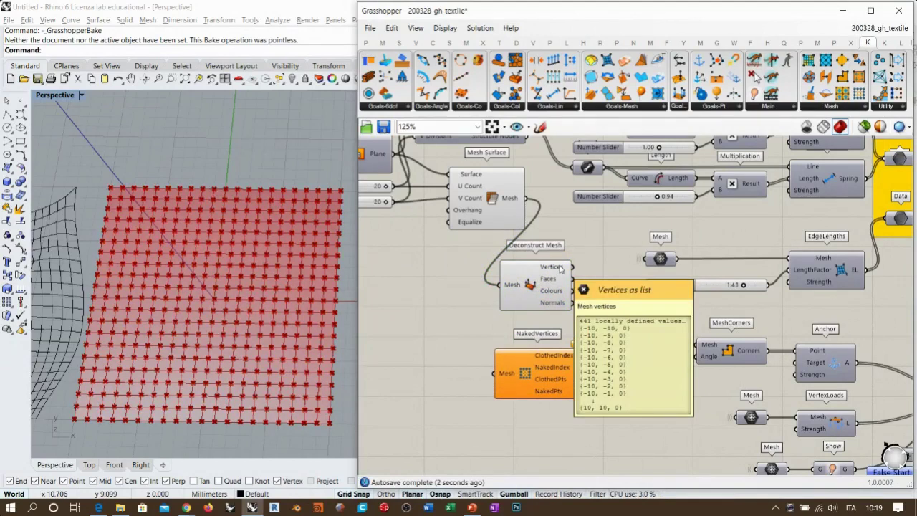
{"action": "left_click", "coordinate": [539, 287]}
{"action": "key", "text": "Delete"}
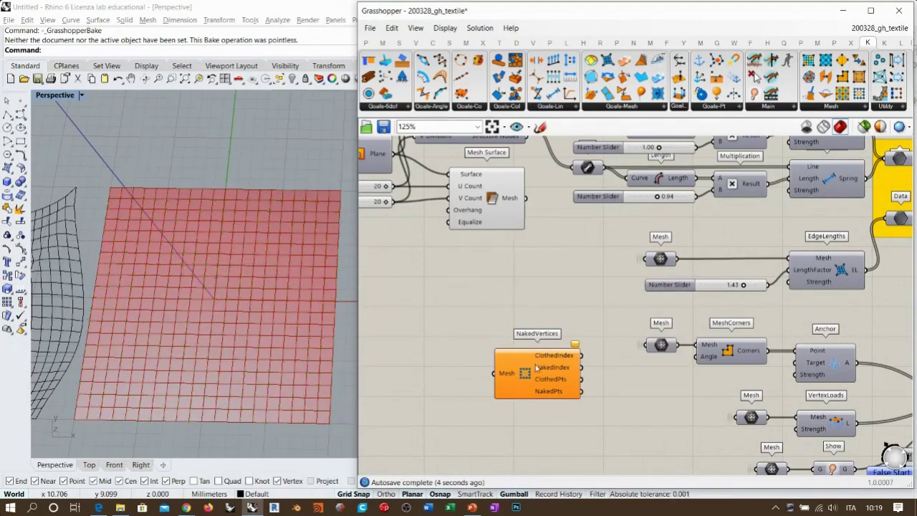
Step: Reposition the NakedVertices component and connect the Mesh Surface's mesh output to its Mesh input
{"action": "left_click_drag", "start_coordinate": [536, 366], "coordinate": [539, 345]}
{"action": "left_click_drag", "start_coordinate": [525, 198], "coordinate": [433, 295]}
{"action": "scroll", "coordinate": [486, 312], "scroll_direction": "up", "scroll_amount": 5}
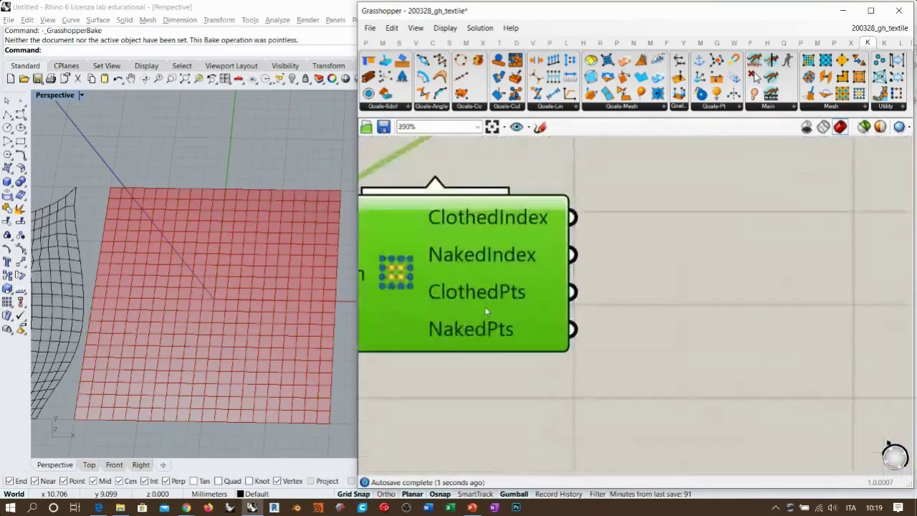
{"action": "scroll", "coordinate": [486, 312], "scroll_direction": "up", "scroll_amount": 1}
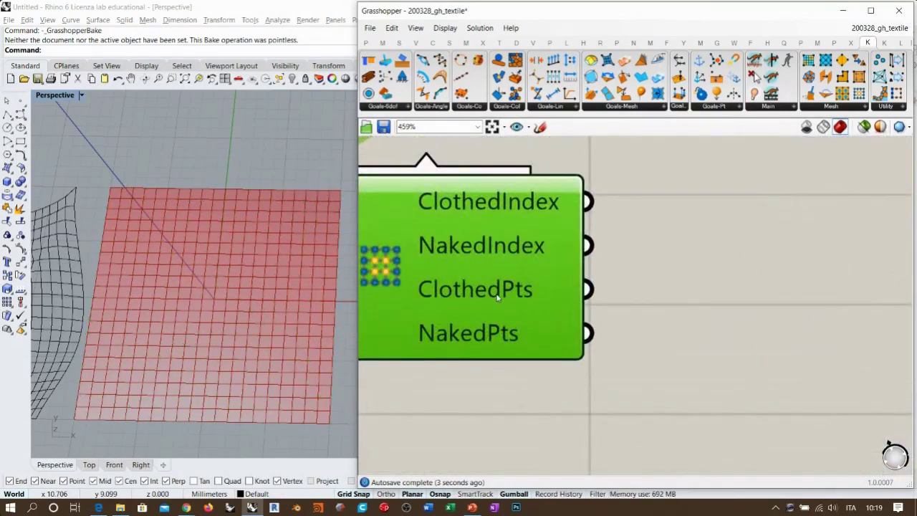
Step: Add a Point parameter beside NakedVertices and feed it with the NakedPts output
{"action": "double_click", "coordinate": [671, 354]}
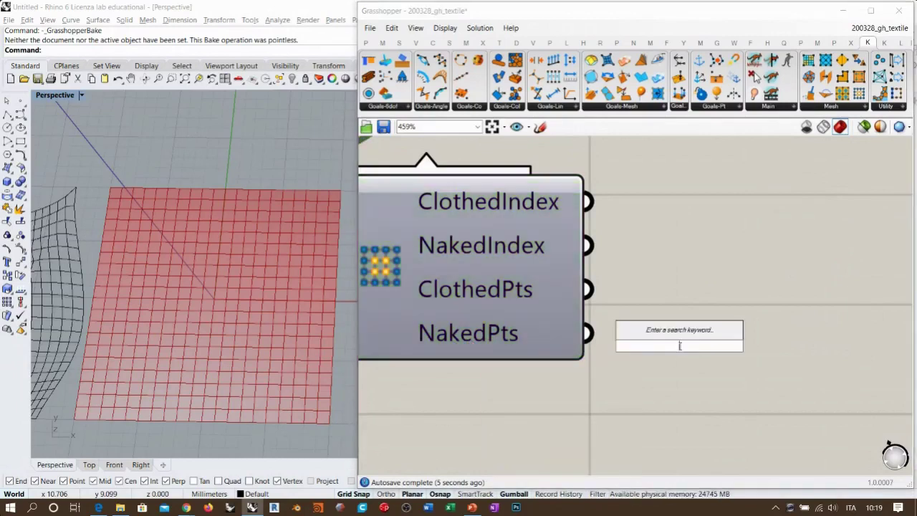
{"action": "type", "text": "poi"}
{"action": "left_click", "coordinate": [643, 199]}
{"action": "left_click_drag", "start_coordinate": [588, 332], "coordinate": [678, 340]}
{"action": "left_click", "coordinate": [676, 379]}
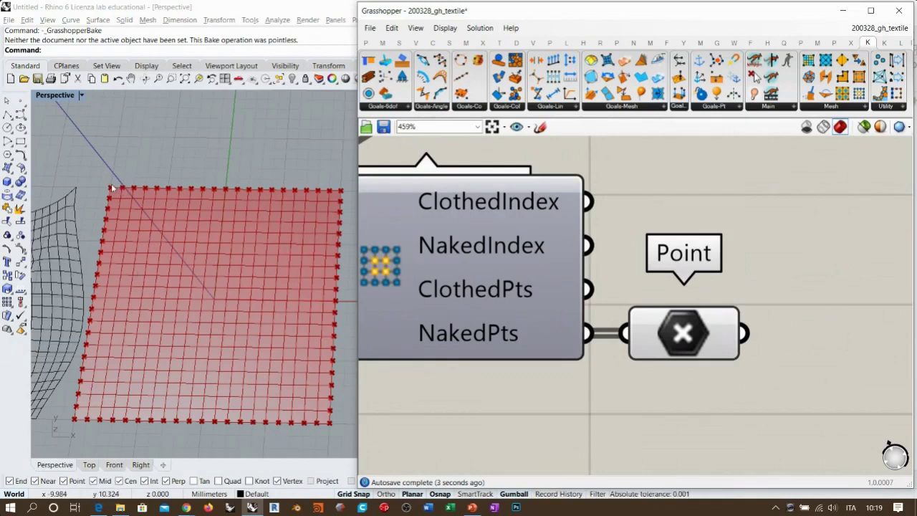
Step: Try ClothedPts as the Point parameter's source, restore NakedPts as its input, and highlight those points
{"action": "left_click_drag", "start_coordinate": [586, 289], "coordinate": [624, 331]}
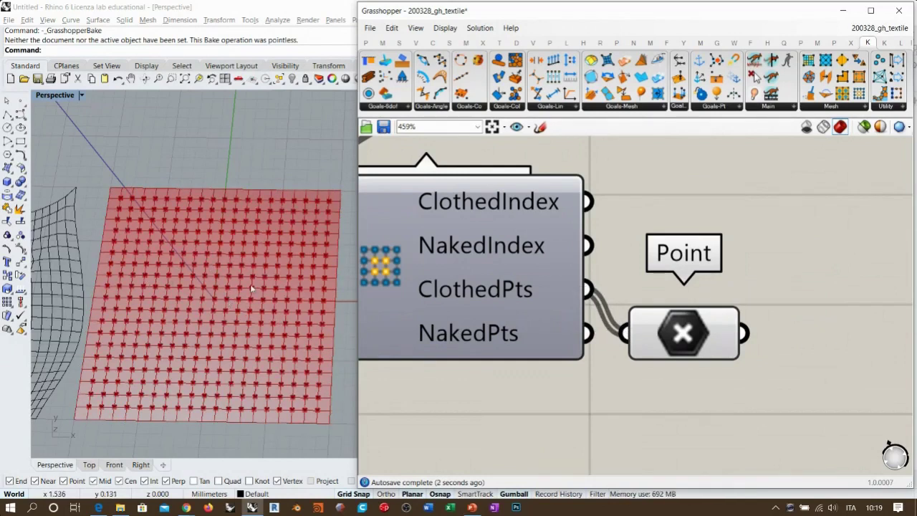
{"action": "left_click_drag", "start_coordinate": [587, 333], "coordinate": [624, 332]}
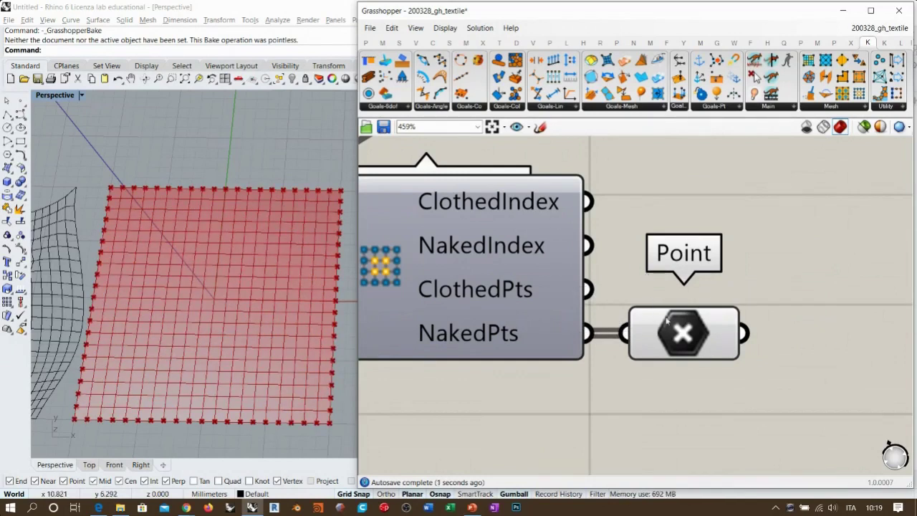
{"action": "scroll", "coordinate": [615, 329], "scroll_direction": "down", "scroll_amount": 3}
{"action": "left_click", "coordinate": [602, 283]}
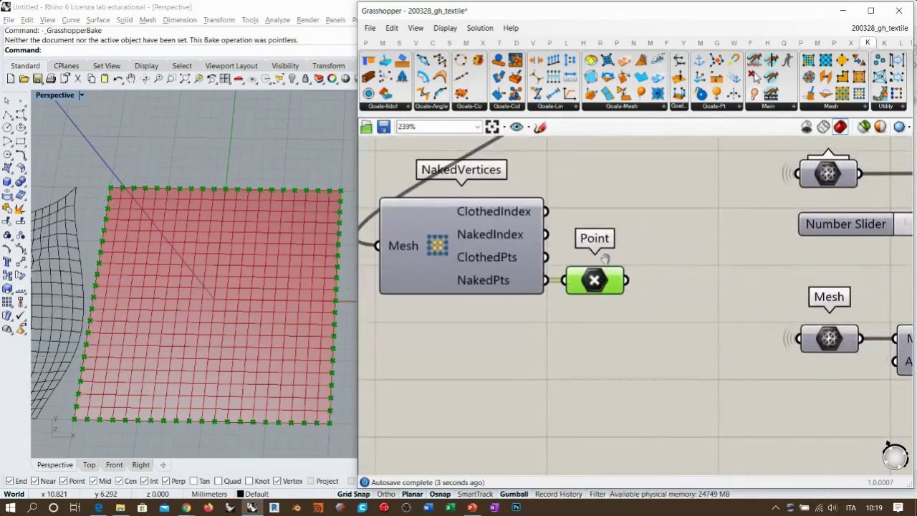
Step: Copy the Mesh parameter that feeds MeshCorners and use the copy as the mesh input of NakedVertices
{"action": "right_click_drag", "start_coordinate": [602, 220], "coordinate": [637, 234]}
{"action": "left_click_drag", "start_coordinate": [871, 353], "coordinate": [423, 259], "text": "alt"}
{"action": "left_click", "coordinate": [401, 306]}
{"action": "right_click_drag", "start_coordinate": [365, 260], "coordinate": [429, 265]}
{"action": "left_click_drag", "start_coordinate": [429, 266], "coordinate": [411, 266]}
{"action": "left_click", "coordinate": [479, 243]}
{"action": "scroll", "coordinate": [495, 247], "scroll_direction": "down", "scroll_amount": 2}
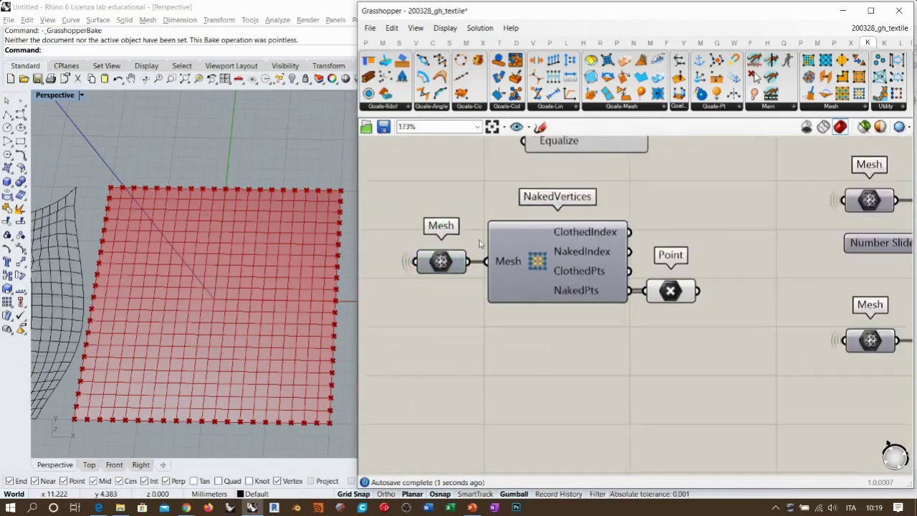
Step: Move the Mesh, NakedVertices and Point components together to the free canvas area below the definition
{"action": "scroll", "coordinate": [479, 244], "scroll_direction": "down", "scroll_amount": 3}
{"action": "left_click_drag", "start_coordinate": [571, 292], "coordinate": [434, 233]}
{"action": "right_click_drag", "start_coordinate": [552, 276], "coordinate": [483, 217]}
{"action": "left_click_drag", "start_coordinate": [438, 196], "coordinate": [553, 406]}
{"action": "left_click", "coordinate": [559, 331]}
{"action": "right_click_drag", "start_coordinate": [590, 364], "coordinate": [511, 209]}
{"action": "scroll", "coordinate": [502, 269], "scroll_direction": "up", "scroll_amount": 4}
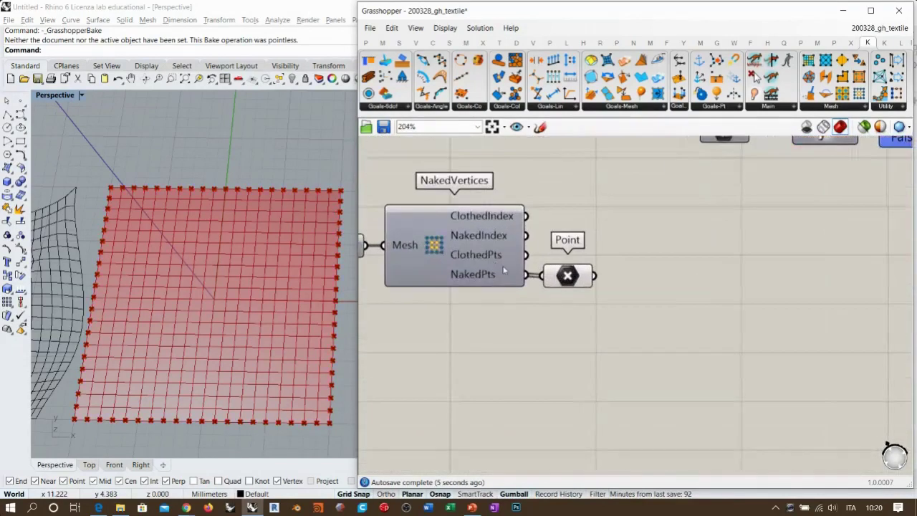
Step: Add a Deconstruct point component and connect the Point parameter holding the naked points to it
{"action": "right_click_drag", "start_coordinate": [560, 275], "coordinate": [583, 281]}
{"action": "left_click", "coordinate": [589, 280]}
{"action": "left_click", "coordinate": [617, 316]}
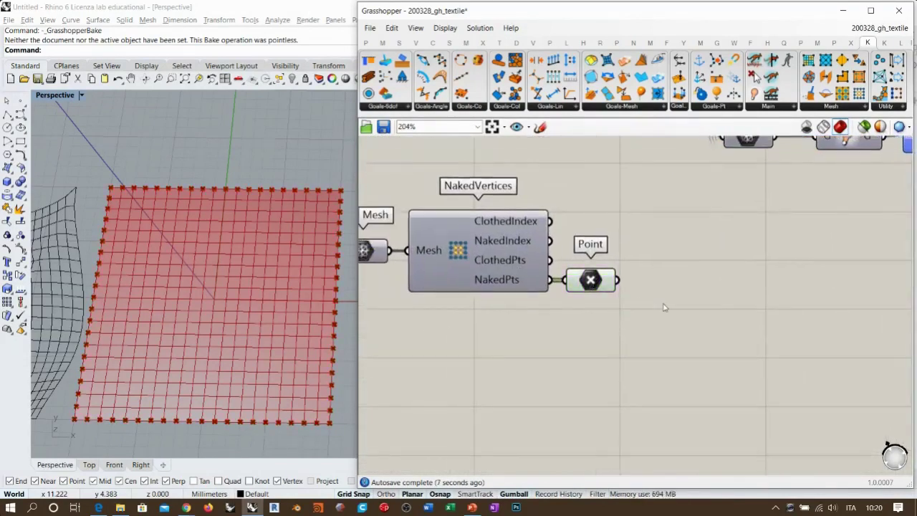
{"action": "right_click_drag", "start_coordinate": [614, 301], "coordinate": [530, 274]}
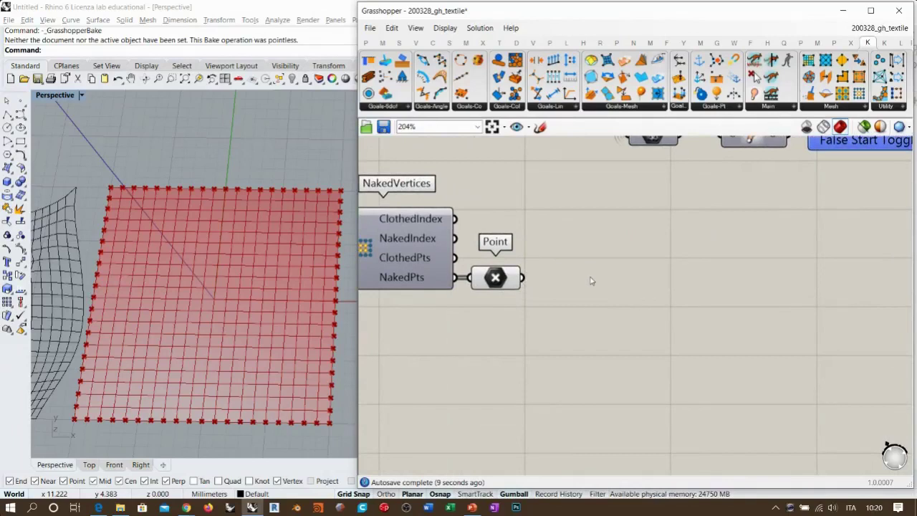
{"action": "scroll", "coordinate": [571, 282], "scroll_direction": "up", "scroll_amount": 1}
{"action": "left_click", "coordinate": [479, 281]}
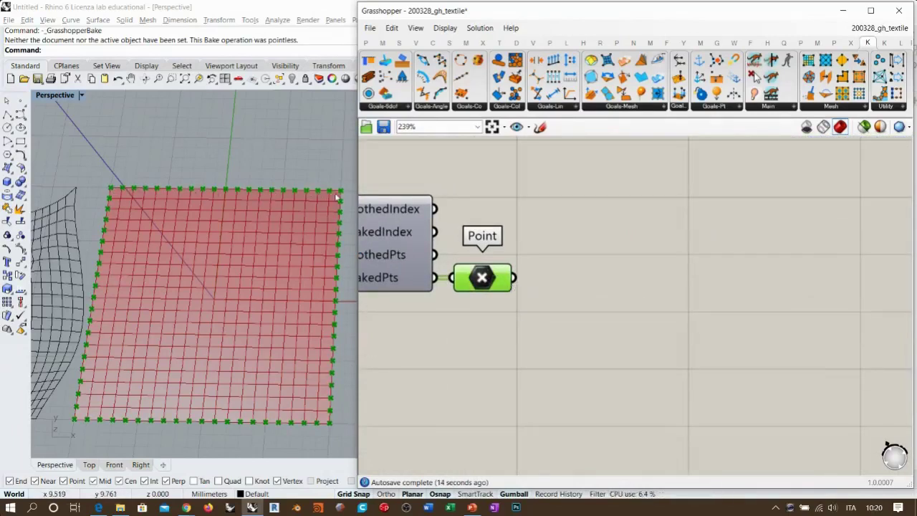
{"action": "double_click", "coordinate": [583, 307]}
{"action": "type", "text": "dec"}
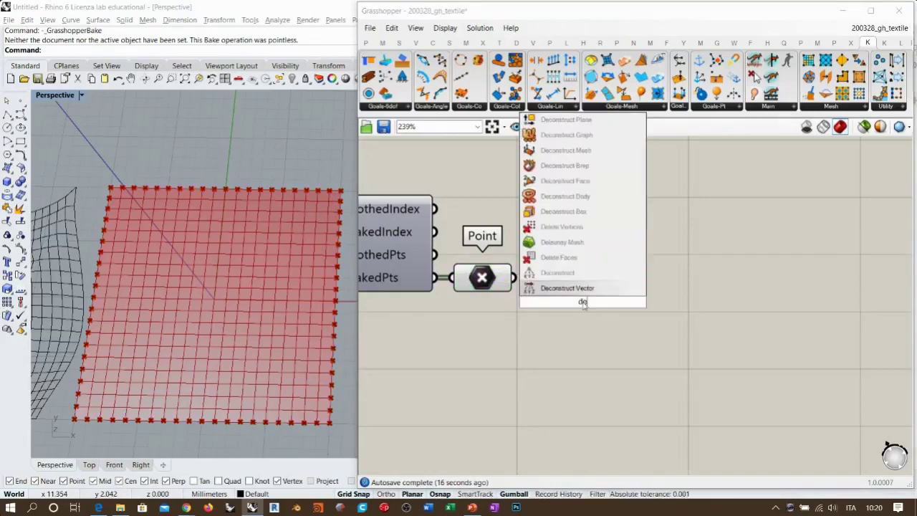
{"action": "left_click", "coordinate": [551, 274]}
{"action": "left_click_drag", "start_coordinate": [516, 291], "coordinate": [580, 342]}
Step: Turn off the Point parameter's preview and align the Deconstruct component beside it
{"action": "left_click", "coordinate": [488, 284]}
{"action": "key", "text": "ctrl+q"}
{"action": "right_click_drag", "start_coordinate": [713, 328], "coordinate": [515, 278]}
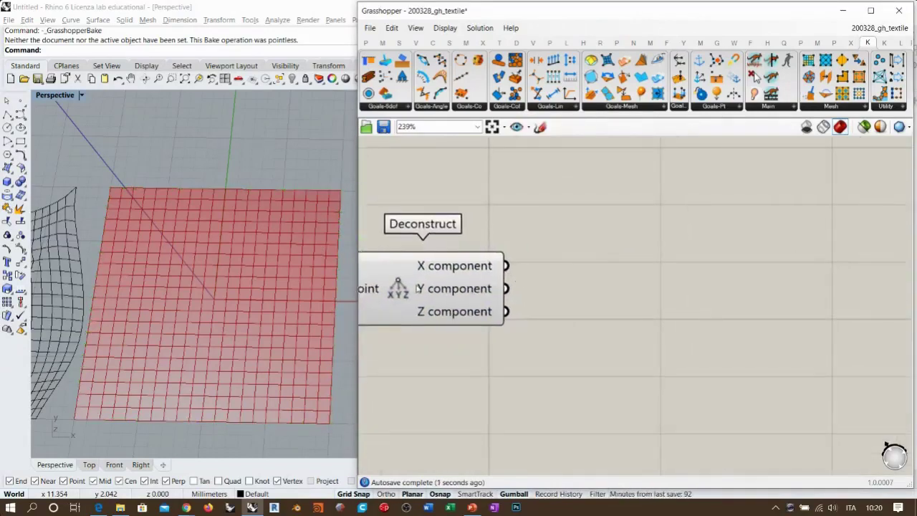
{"action": "left_click_drag", "start_coordinate": [416, 288], "coordinate": [420, 247]}
{"action": "right_click_drag", "start_coordinate": [411, 268], "coordinate": [497, 292]}
{"action": "left_click_drag", "start_coordinate": [497, 292], "coordinate": [485, 278]}
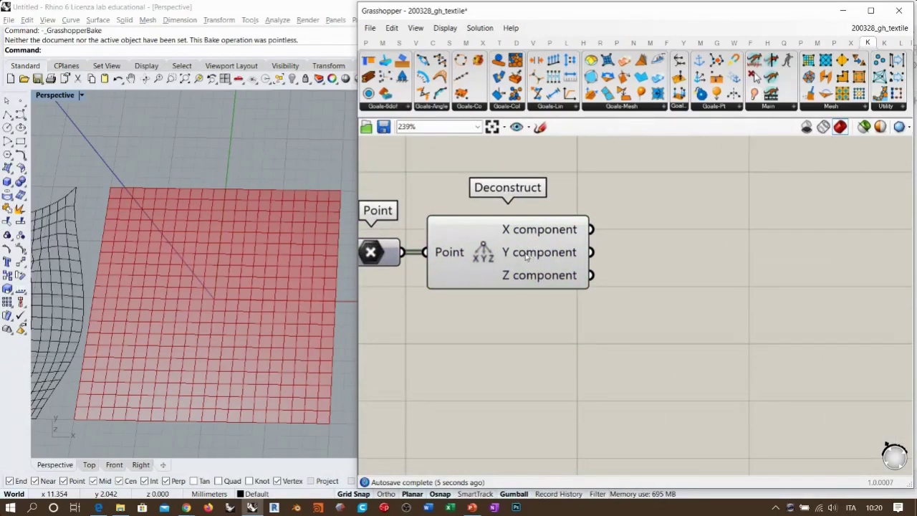
Step: Add a Min/Max component next to the outputs of Deconstruct
{"action": "right_click_drag", "start_coordinate": [685, 287], "coordinate": [600, 293]}
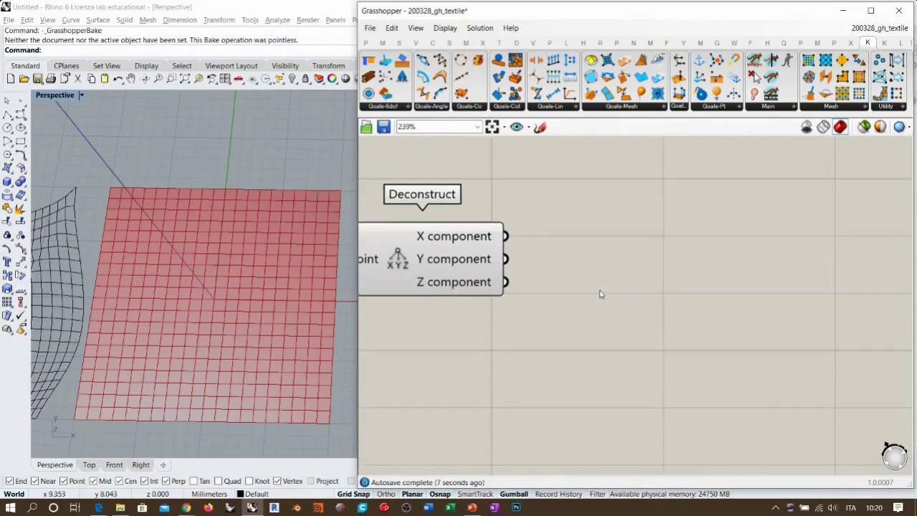
{"action": "double_click", "coordinate": [600, 289]}
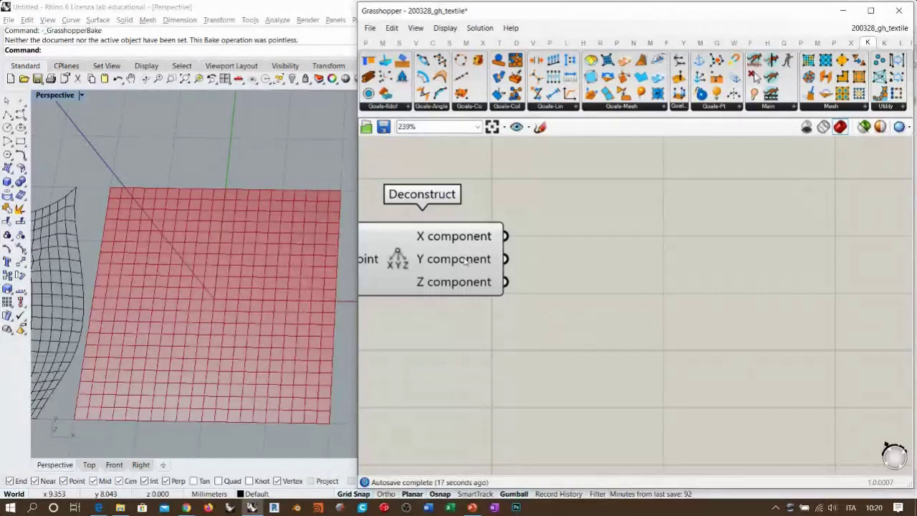
{"action": "mouse_move", "coordinate": [466, 262]}
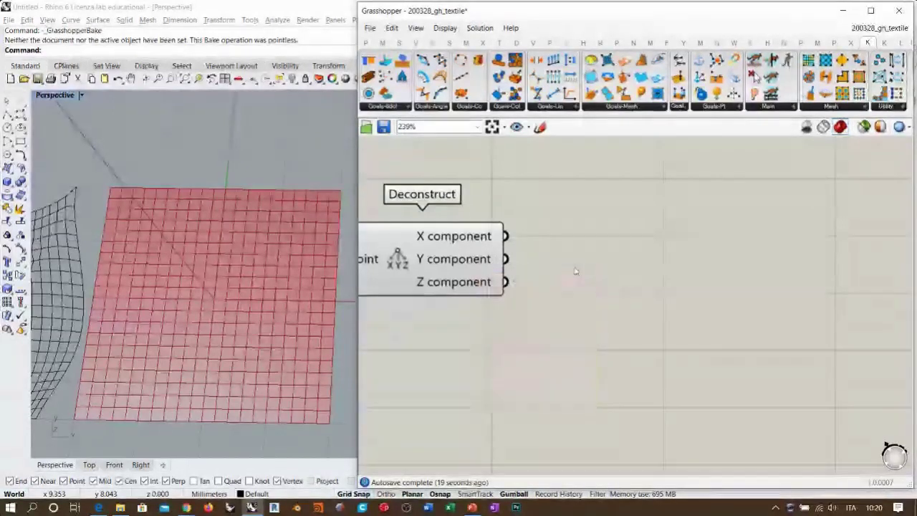
{"action": "double_click", "coordinate": [576, 266]}
{"action": "type", "text": "min"}
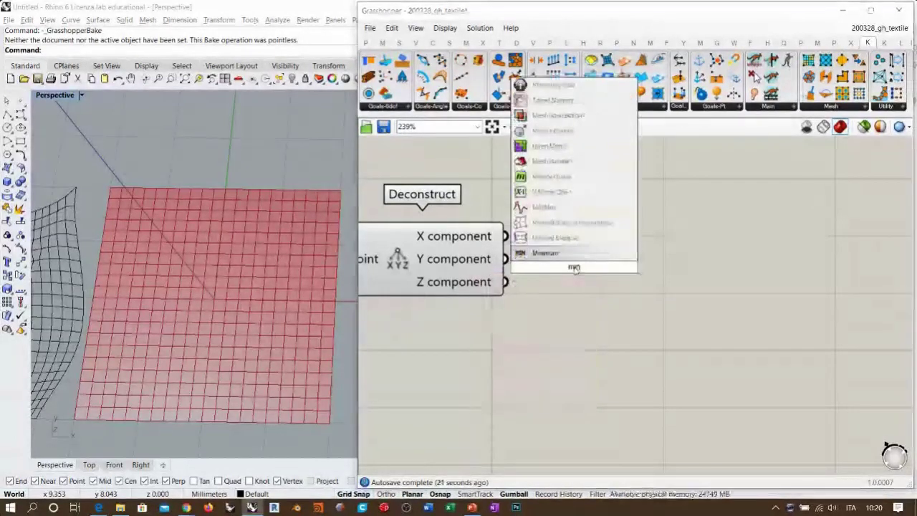
{"action": "left_click", "coordinate": [543, 208]}
{"action": "left_click_drag", "start_coordinate": [573, 263], "coordinate": [626, 274]}
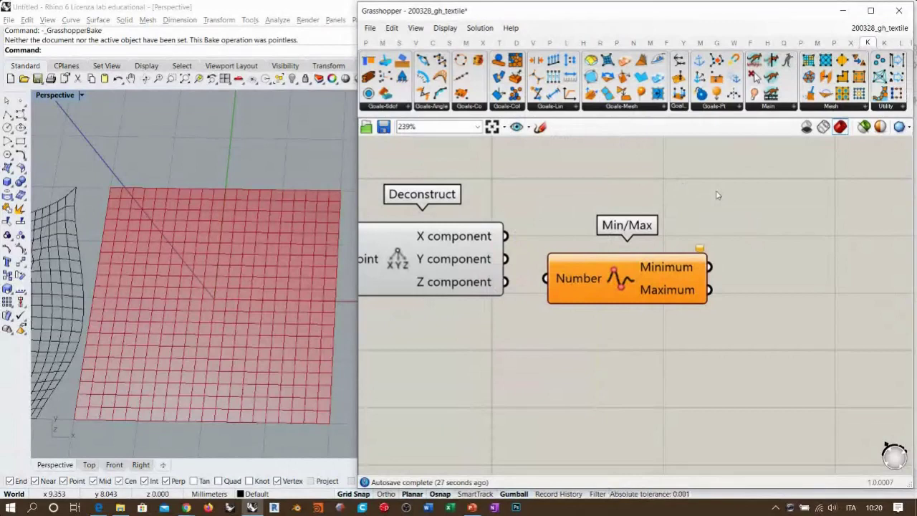
{"action": "left_click_drag", "start_coordinate": [602, 281], "coordinate": [604, 283]}
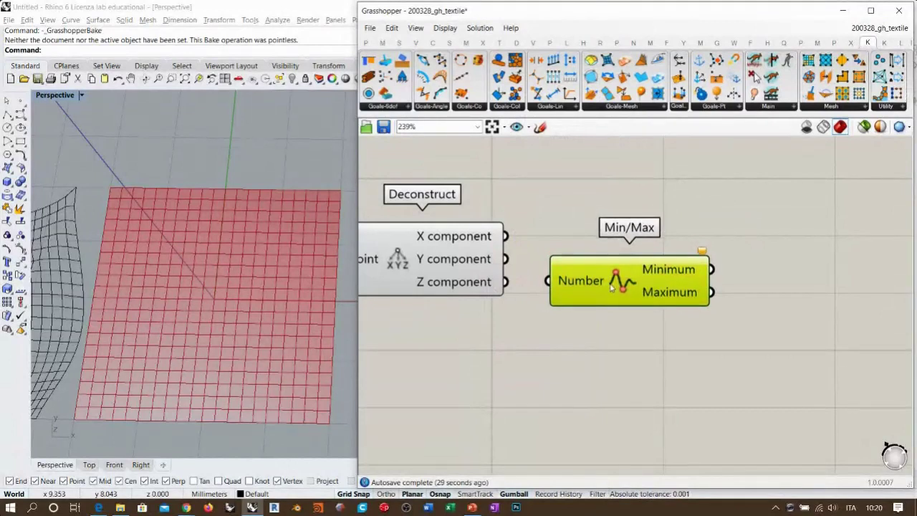
Step: Add a scribble reading HETEROPTERA and place it directly beneath the Min/Max component
{"action": "double_click", "coordinate": [584, 363]}
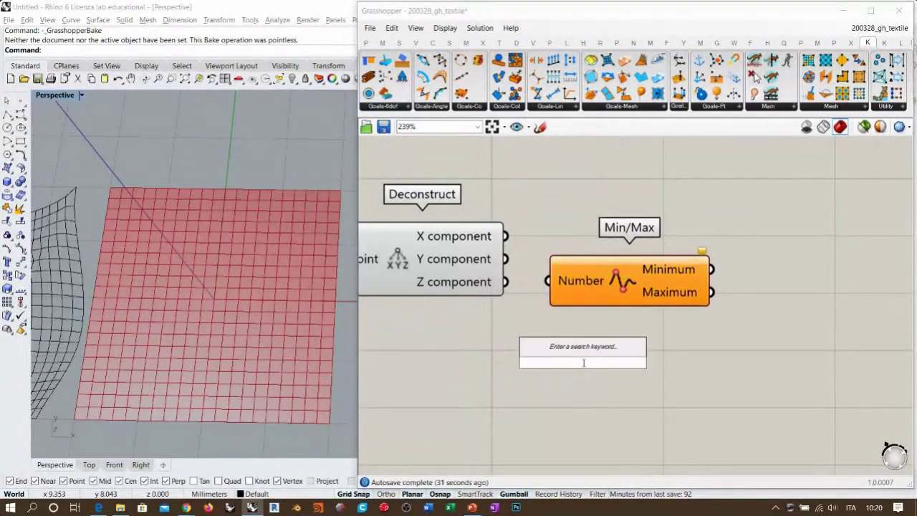
{"action": "type", "text": "scr"}
{"action": "left_click", "coordinate": [584, 348]}
{"action": "double_click", "coordinate": [584, 365]}
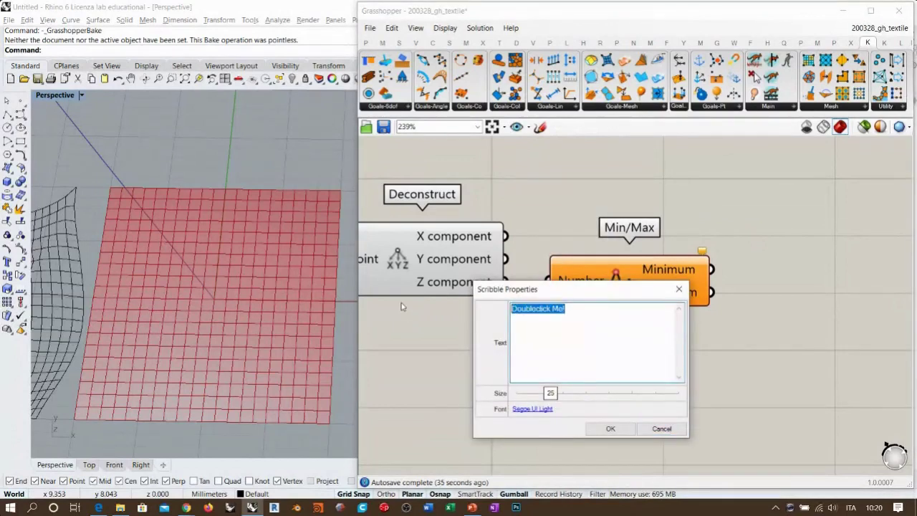
{"action": "type", "text": "HERE"}
{"action": "key", "text": "BackSpace"}
{"action": "type", "text": "TEROPTERA"}
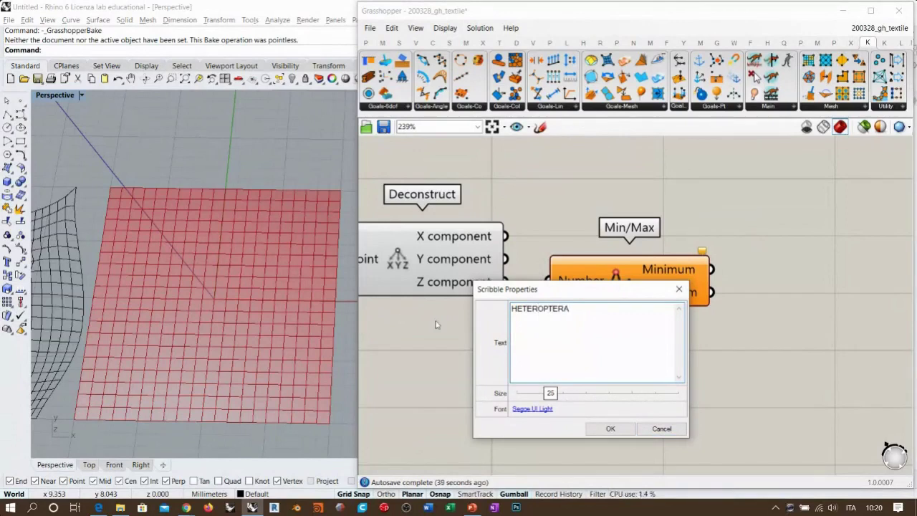
{"action": "left_click", "coordinate": [611, 429]}
{"action": "mouse_move", "coordinate": [601, 358]}
{"action": "left_mouse_down"}
{"action": "mouse_move", "coordinate": [643, 317]}
{"action": "mouse_move", "coordinate": [653, 326]}
{"action": "left_mouse_up"}
{"action": "left_click", "coordinate": [688, 354]}
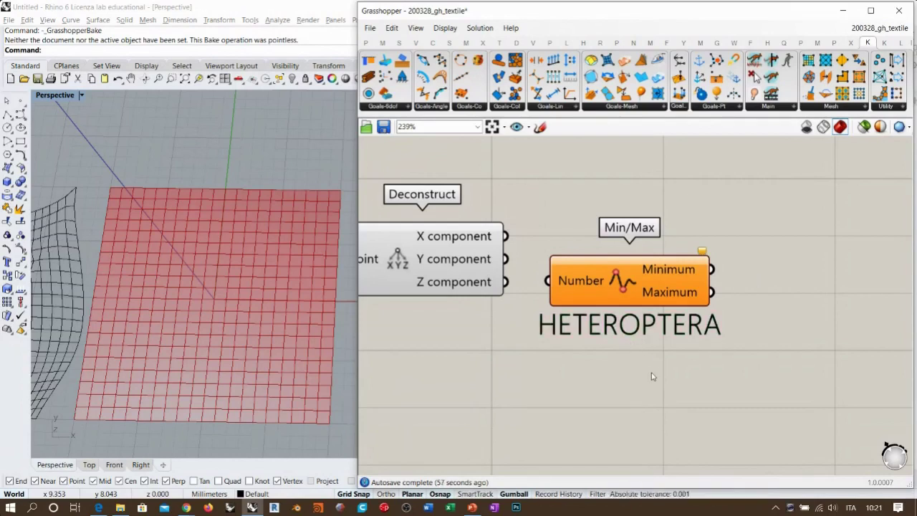
Step: Connect the Y component to Min/Max's Number input and group Min/Max with the HETEROPTERA label
{"action": "left_click_drag", "start_coordinate": [510, 258], "coordinate": [604, 260]}
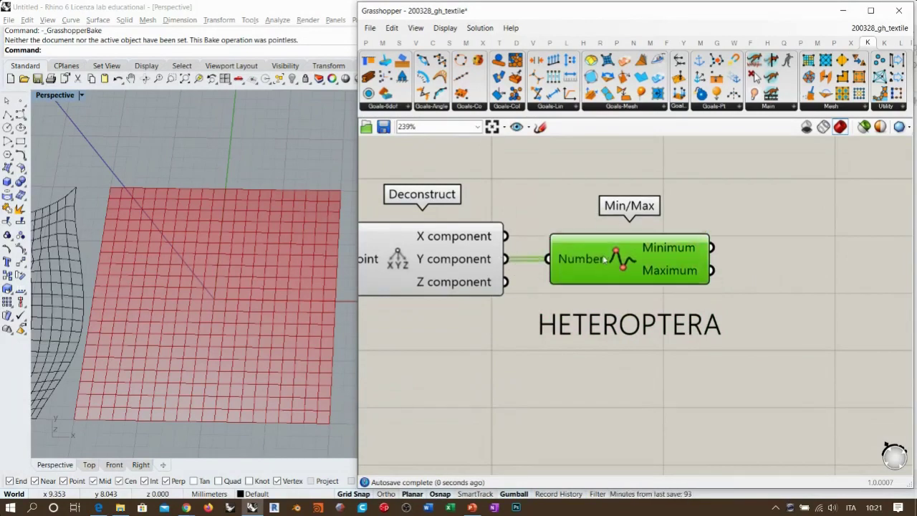
{"action": "left_click_drag", "start_coordinate": [611, 325], "coordinate": [616, 301]}
{"action": "key", "text": "ctrl+g"}
{"action": "left_click", "coordinate": [701, 359]}
{"action": "right_click_drag", "start_coordinate": [729, 312], "coordinate": [607, 329]}
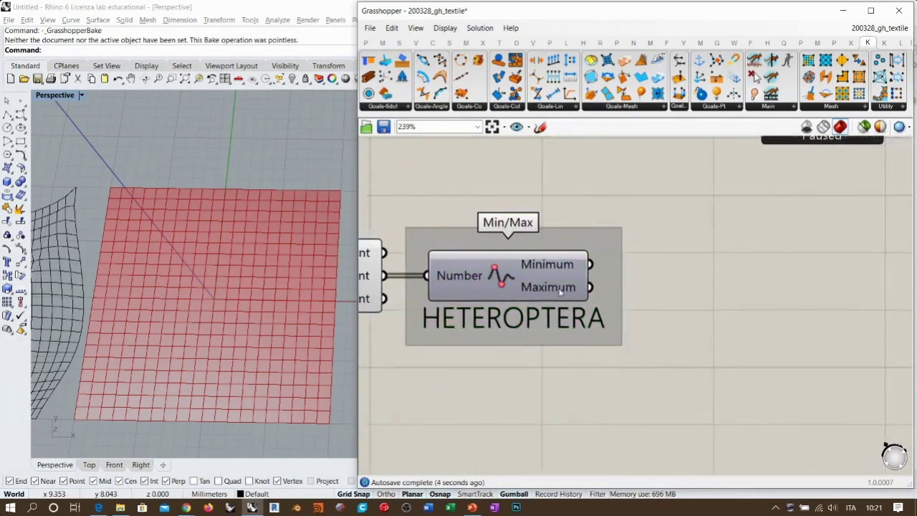
{"action": "mouse_move", "coordinate": [560, 292]}
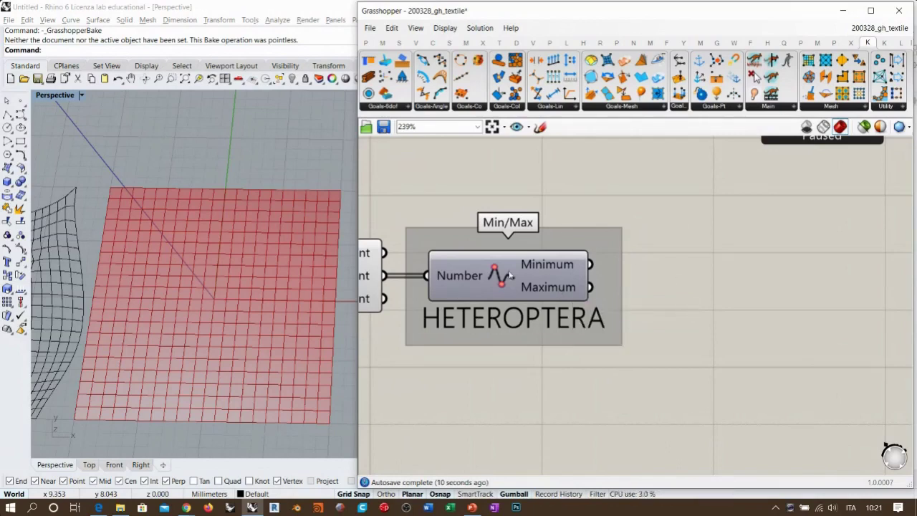
Step: Try adding a Construct Domain component below the Min/Max group
{"action": "double_click", "coordinate": [563, 345]}
{"action": "type", "text": "cd"}
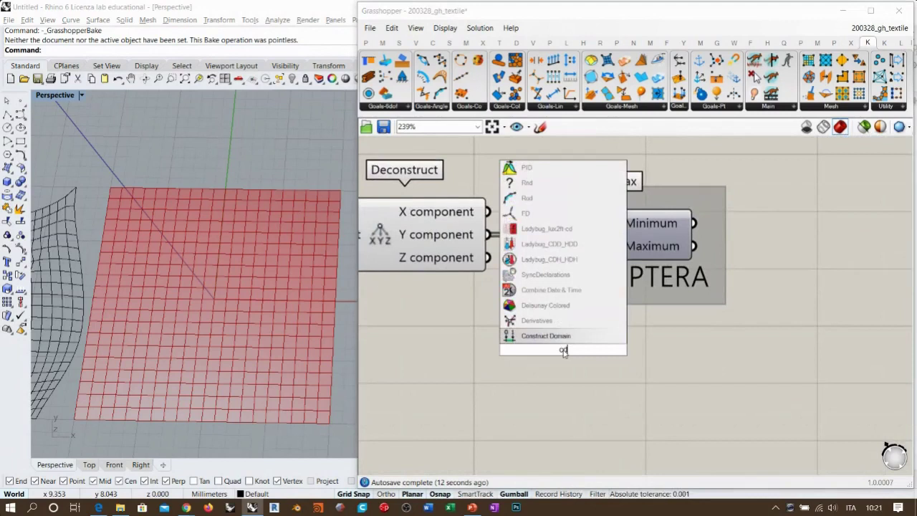
{"action": "left_click", "coordinate": [556, 337]}
{"action": "left_click_drag", "start_coordinate": [487, 234], "coordinate": [427, 315]}
{"action": "left_click_drag", "start_coordinate": [625, 370], "coordinate": [806, 425]}
Step: Add a Bounds component fed by the Y component and delete the unused Construct Domain component
{"action": "double_click", "coordinate": [494, 378]}
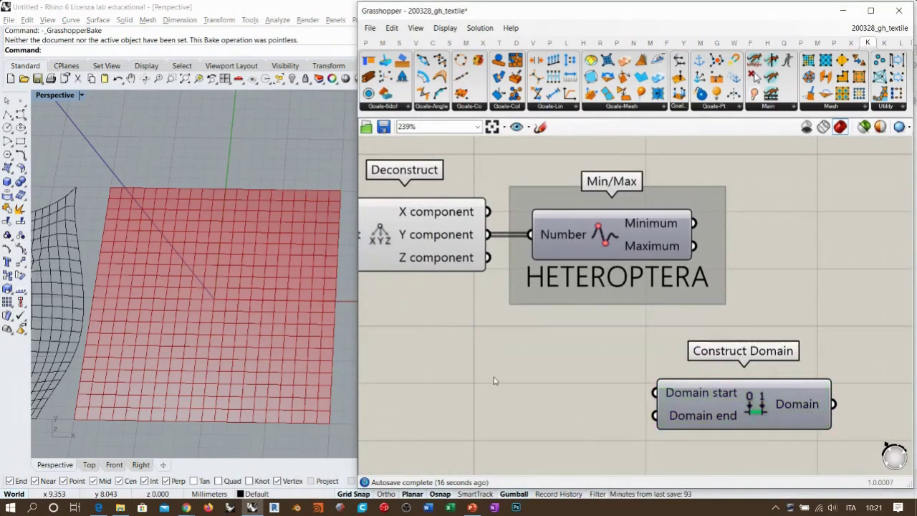
{"action": "type", "text": "bou"}
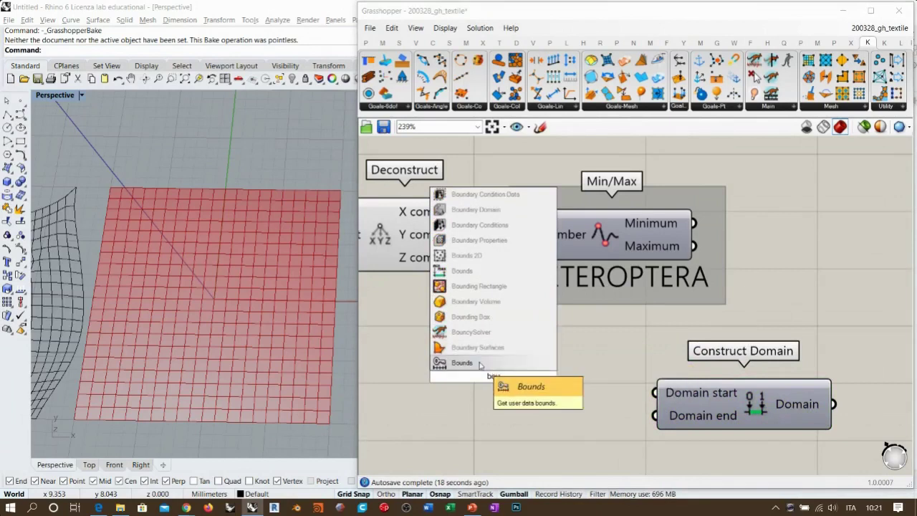
{"action": "left_click", "coordinate": [463, 271]}
{"action": "left_click_drag", "start_coordinate": [487, 235], "coordinate": [418, 376]}
{"action": "left_click", "coordinate": [741, 406]}
{"action": "key", "text": "Delete"}
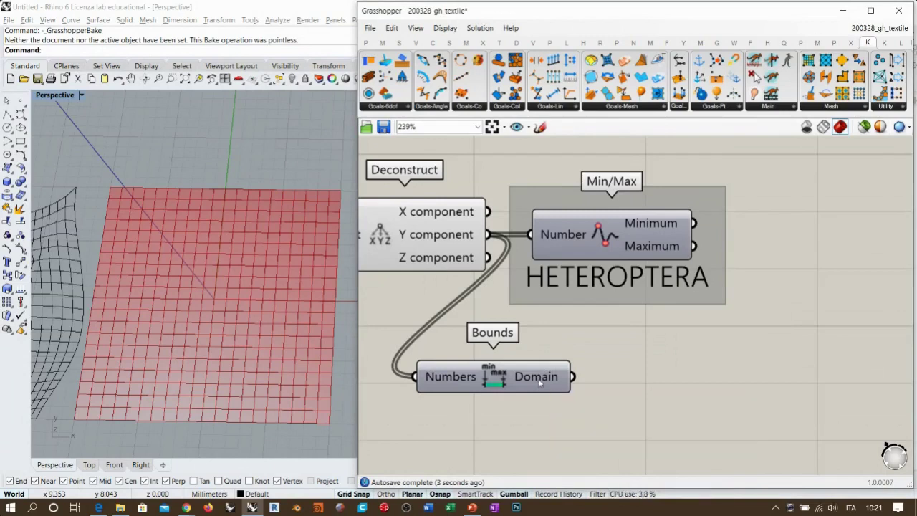
Step: Add a Deconstruct Domain component and connect the Bounds domain output to it
{"action": "double_click", "coordinate": [661, 381]}
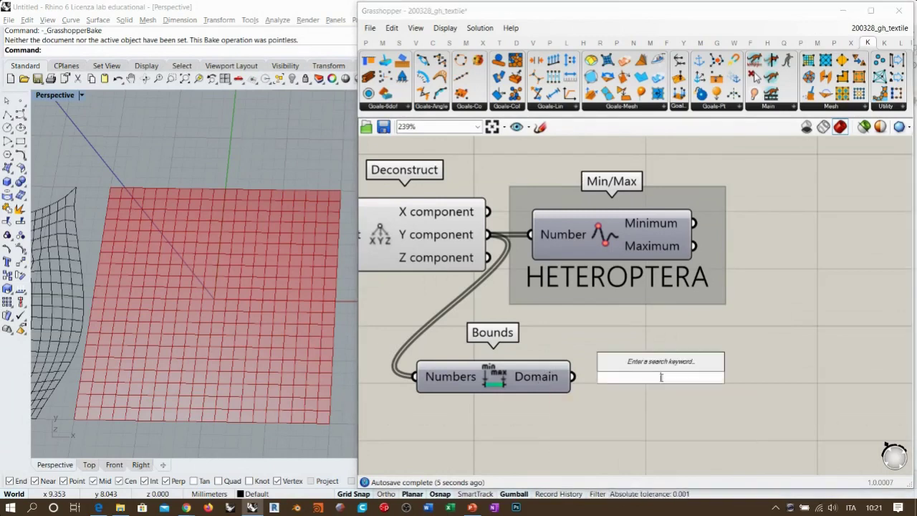
{"action": "type", "text": "ded"}
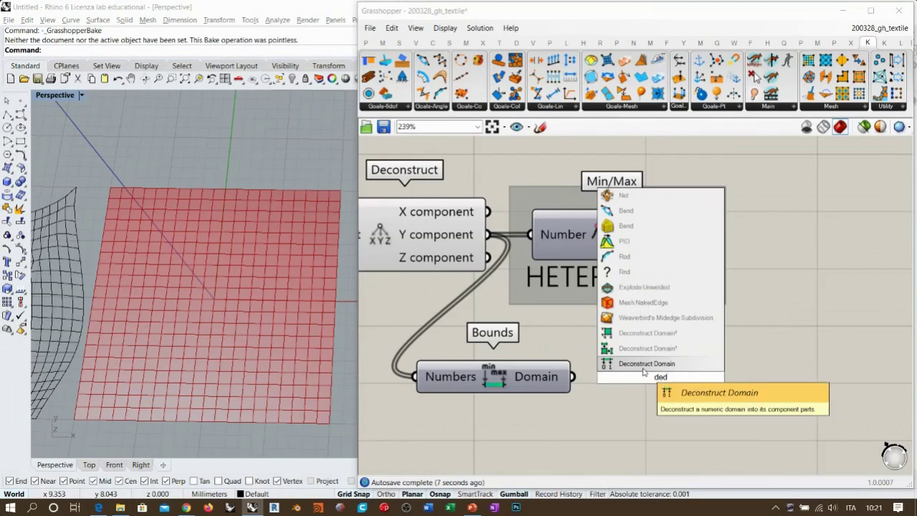
{"action": "left_click", "coordinate": [643, 368]}
{"action": "left_click_drag", "start_coordinate": [576, 376], "coordinate": [595, 377]}
{"action": "left_click_drag", "start_coordinate": [668, 384], "coordinate": [661, 382]}
{"action": "left_click", "coordinate": [705, 426]}
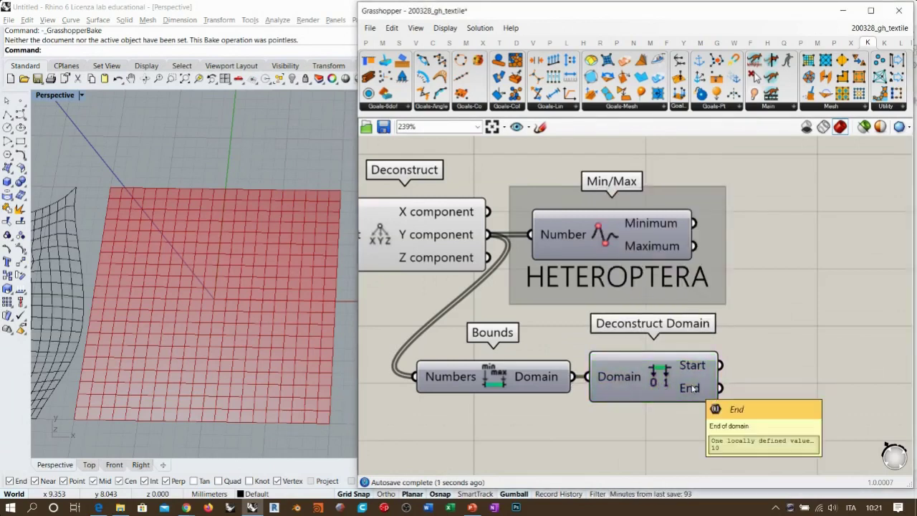
Step: Delete the Bounds and Deconstruct Domain components below the Min/Max group
{"action": "left_click_drag", "start_coordinate": [709, 430], "coordinate": [408, 351]}
{"action": "key", "text": "Delete"}
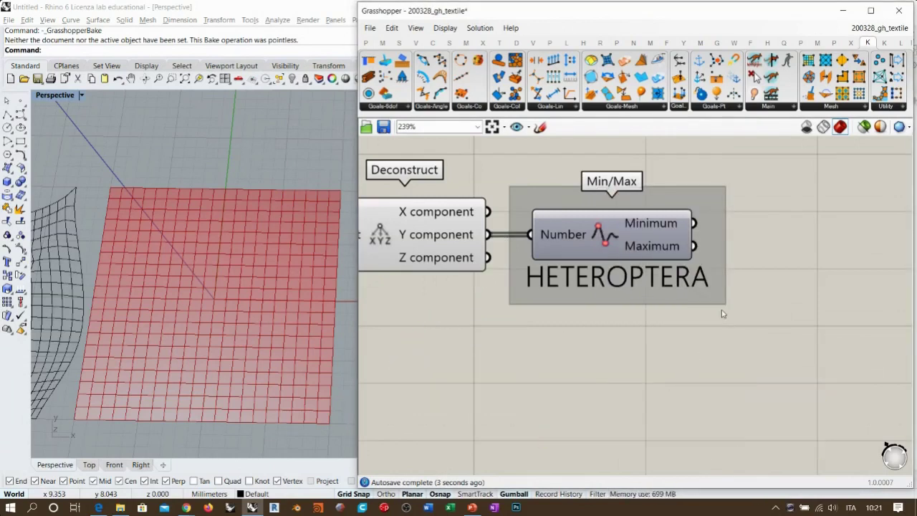
{"action": "right_click_drag", "start_coordinate": [675, 271], "coordinate": [600, 324]}
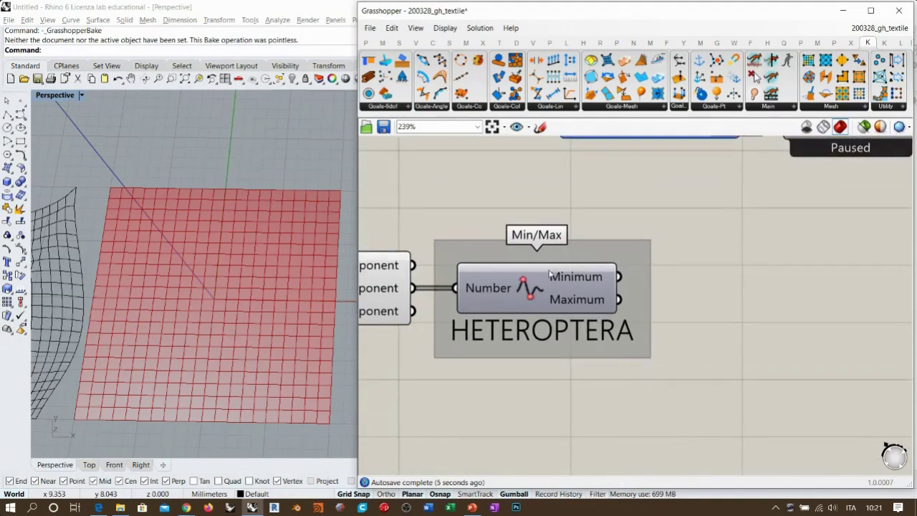
{"action": "mouse_move", "coordinate": [584, 307]}
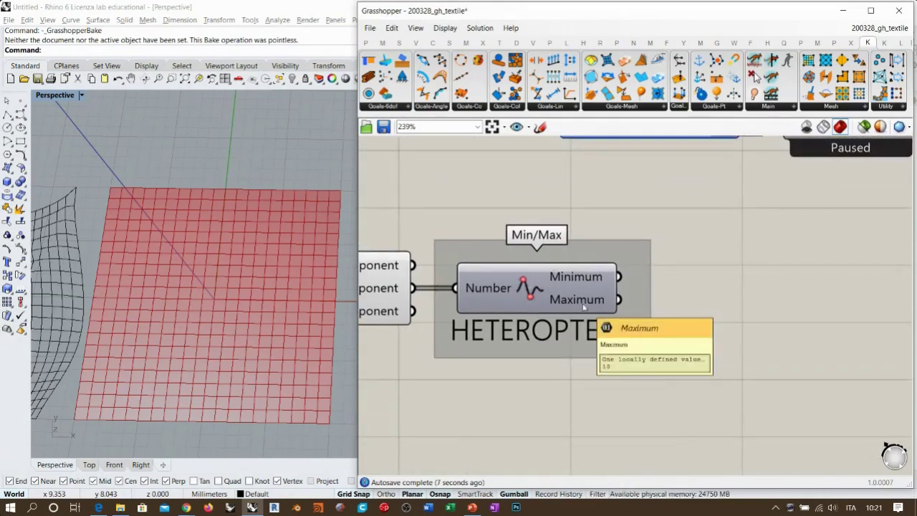
Step: Move the grouped Min/Max component with its HETEROPTERA label down, below the level of the Deconstruct outputs
{"action": "right_click_drag", "start_coordinate": [560, 322], "coordinate": [663, 309]}
{"action": "left_click_drag", "start_coordinate": [757, 385], "coordinate": [622, 270]}
{"action": "left_click_drag", "start_coordinate": [625, 282], "coordinate": [626, 382]}
{"action": "left_click", "coordinate": [657, 270]}
{"action": "right_click_drag", "start_coordinate": [718, 291], "coordinate": [679, 275]}
{"action": "mouse_move", "coordinate": [439, 262]}
{"action": "mouse_move", "coordinate": [653, 371]}
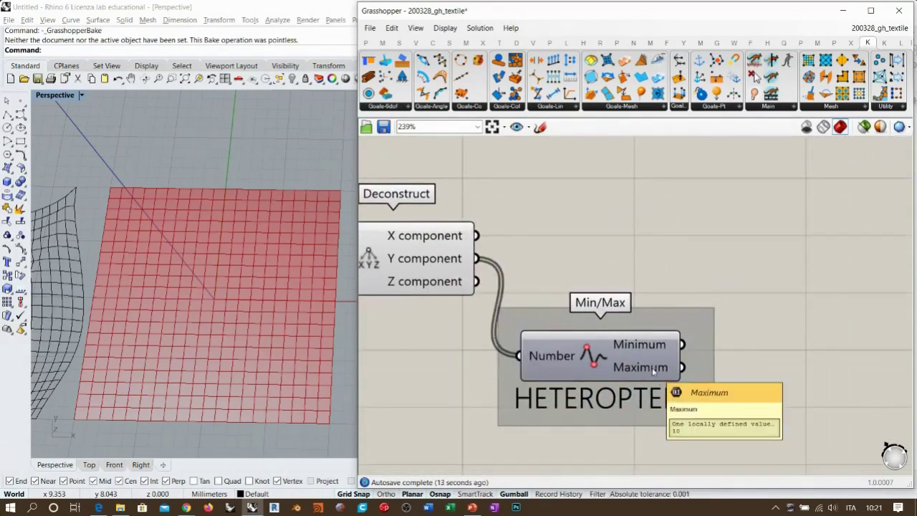
{"action": "scroll", "coordinate": [525, 279], "scroll_direction": "down", "scroll_amount": 2}
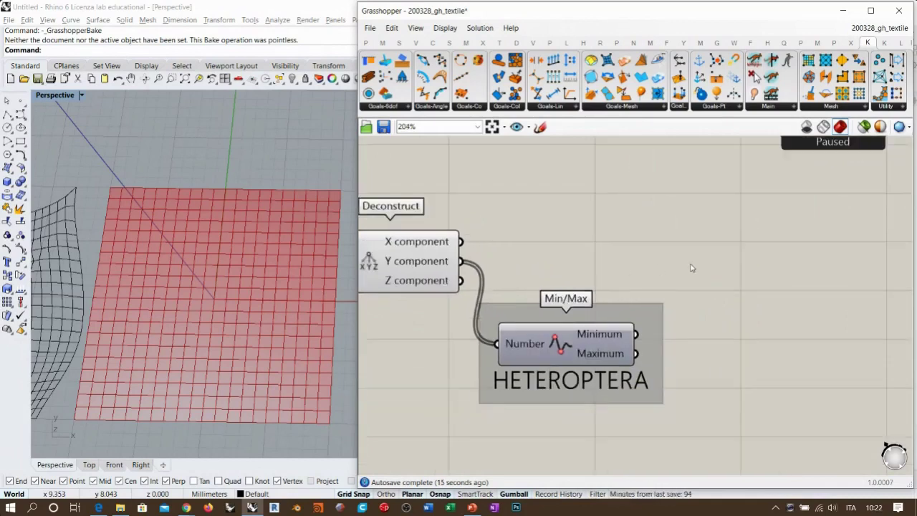
{"action": "mouse_move", "coordinate": [636, 320]}
{"action": "left_mouse_down"}
{"action": "mouse_move", "coordinate": [645, 317]}
{"action": "mouse_move", "coordinate": [638, 322]}
{"action": "left_mouse_up"}
{"action": "left_click_drag", "start_coordinate": [527, 351], "coordinate": [553, 348]}
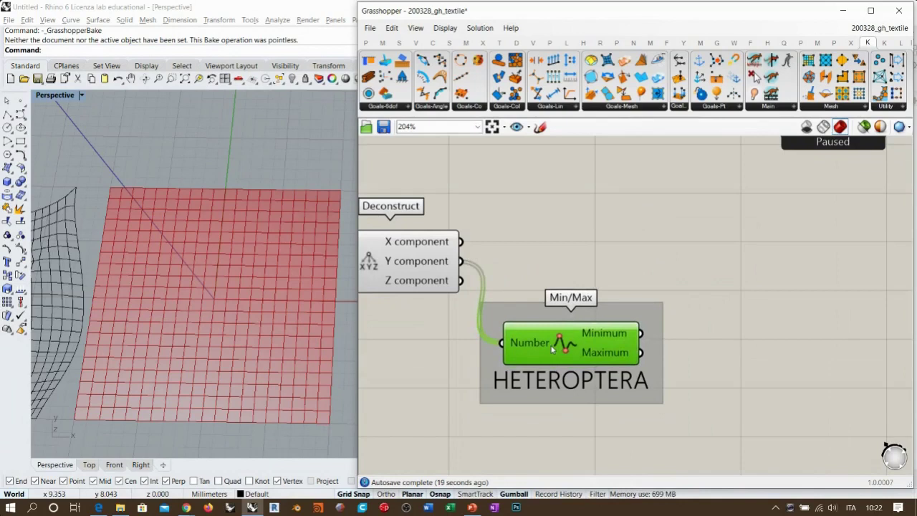
{"action": "left_click", "coordinate": [697, 259]}
Step: Try adding an Equality component beyond the Min/Max group, level with the Deconstruct outputs
{"action": "double_click", "coordinate": [726, 278]}
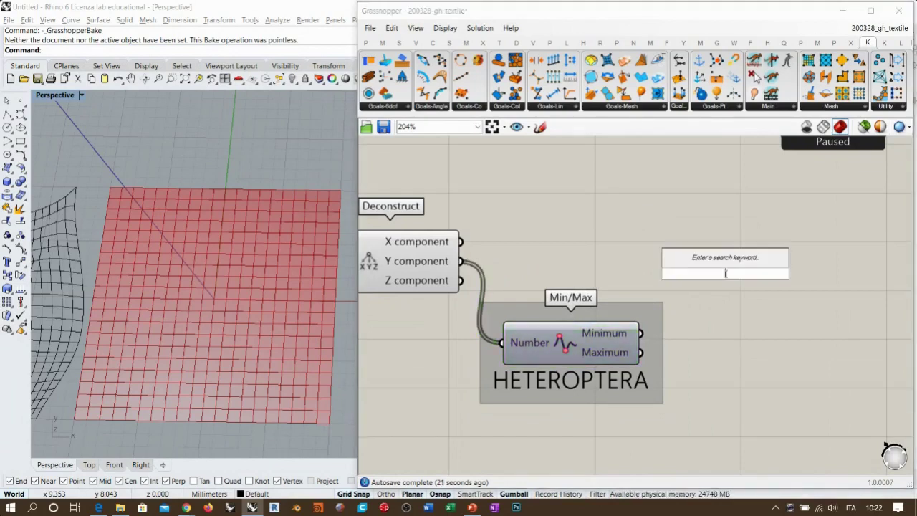
{"action": "type", "text": "="}
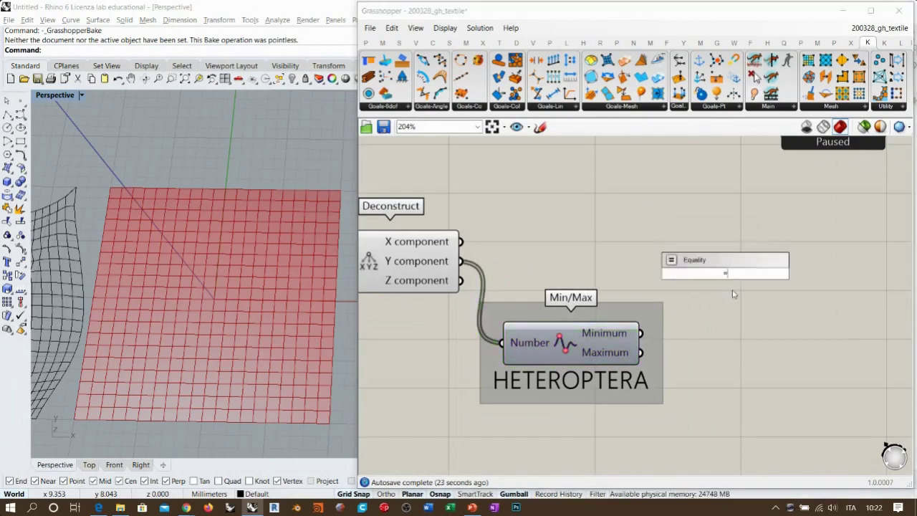
{"action": "key", "text": "Return"}
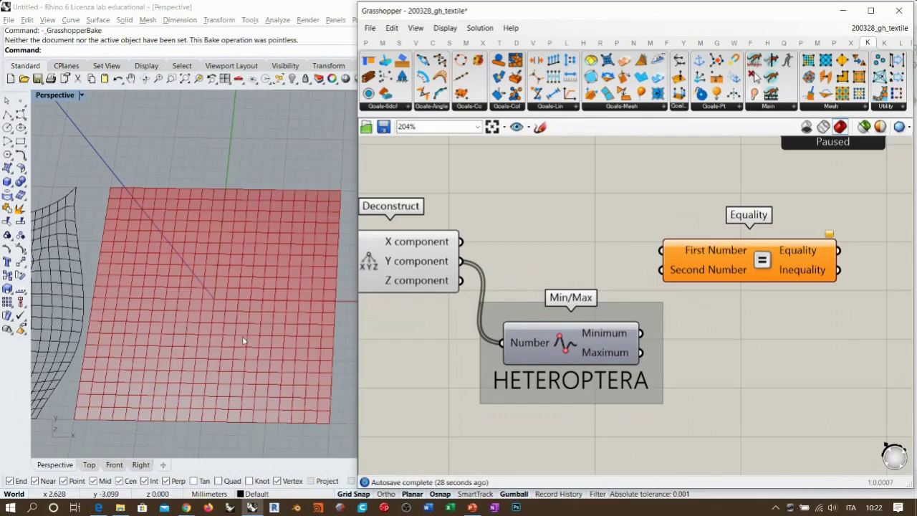
{"action": "left_click_drag", "start_coordinate": [685, 263], "coordinate": [690, 258]}
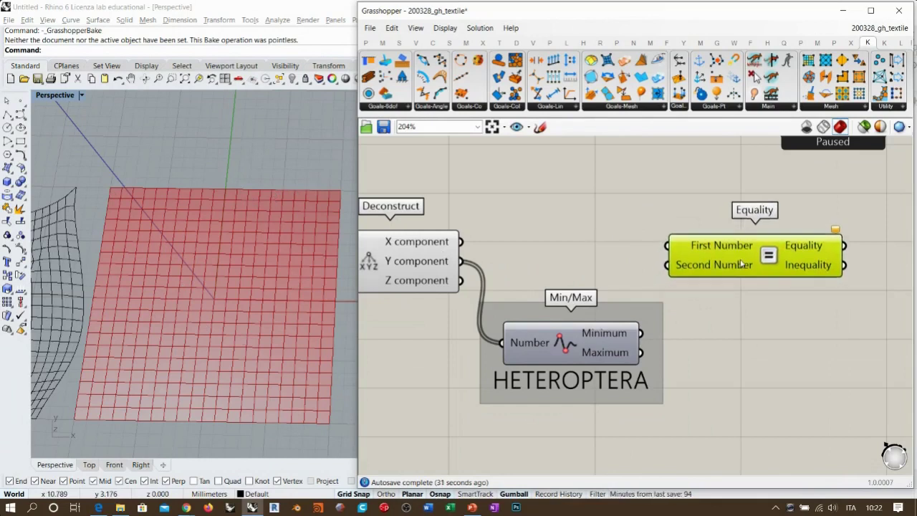
{"action": "left_click", "coordinate": [758, 304]}
{"action": "left_click_drag", "start_coordinate": [701, 263], "coordinate": [712, 263]}
{"action": "left_click", "coordinate": [474, 258]}
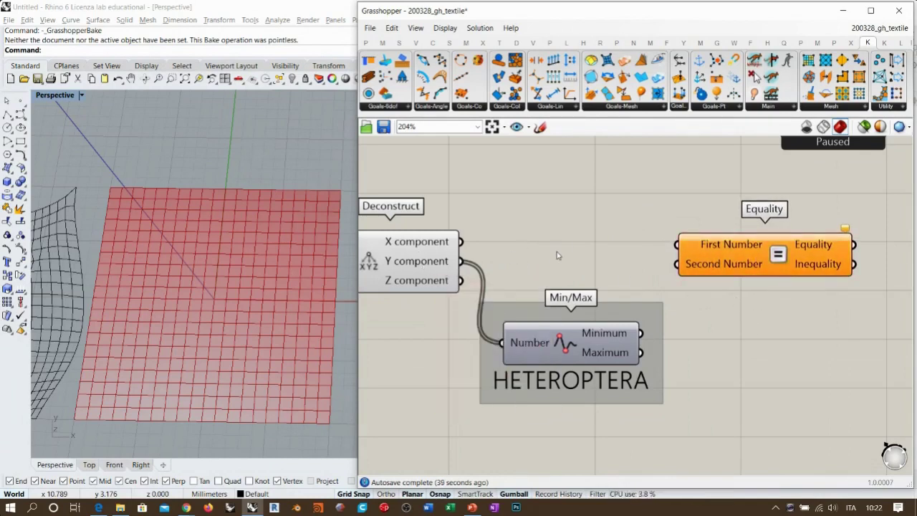
Step: Connect the Y component to Equality's First Number and Min/Max's Maximum to its Second Number
{"action": "left_click_drag", "start_coordinate": [461, 261], "coordinate": [676, 245]}
{"action": "left_click_drag", "start_coordinate": [641, 352], "coordinate": [676, 264]}
{"action": "left_click", "coordinate": [780, 273]}
{"action": "left_click", "coordinate": [811, 290]}
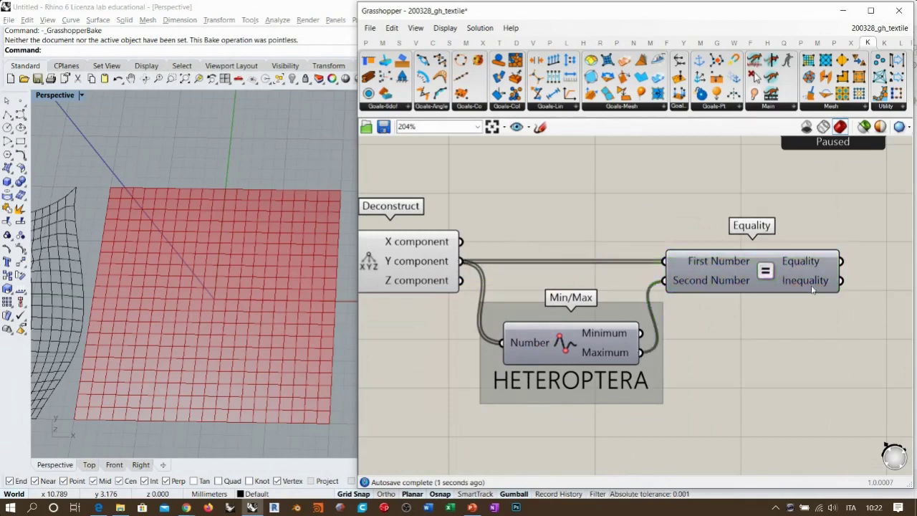
{"action": "right_click_drag", "start_coordinate": [833, 283], "coordinate": [562, 298]}
{"action": "double_click", "coordinate": [661, 280]}
{"action": "key", "text": "Return"}
{"action": "left_click_drag", "start_coordinate": [661, 285], "coordinate": [691, 278]}
{"action": "left_click_drag", "start_coordinate": [584, 260], "coordinate": [611, 275]}
{"action": "left_click_drag", "start_coordinate": [646, 319], "coordinate": [656, 432]}
{"action": "left_click_drag", "start_coordinate": [761, 260], "coordinate": [764, 353]}
{"action": "key", "text": "Delete"}
{"action": "right_click_drag", "start_coordinate": [492, 325], "coordinate": [732, 330]}
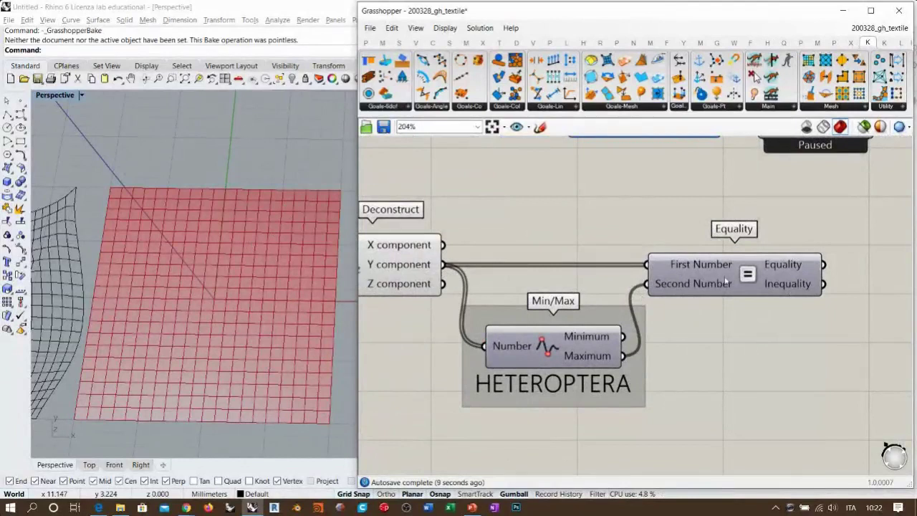
Step: Delete the Equality component and add a Similarity component in its place
{"action": "left_click", "coordinate": [727, 280]}
{"action": "right_click_drag", "start_coordinate": [742, 318], "coordinate": [712, 325]}
{"action": "left_click", "coordinate": [712, 325]}
{"action": "left_click_drag", "start_coordinate": [704, 281], "coordinate": [726, 280]}
{"action": "left_click", "coordinate": [729, 332]}
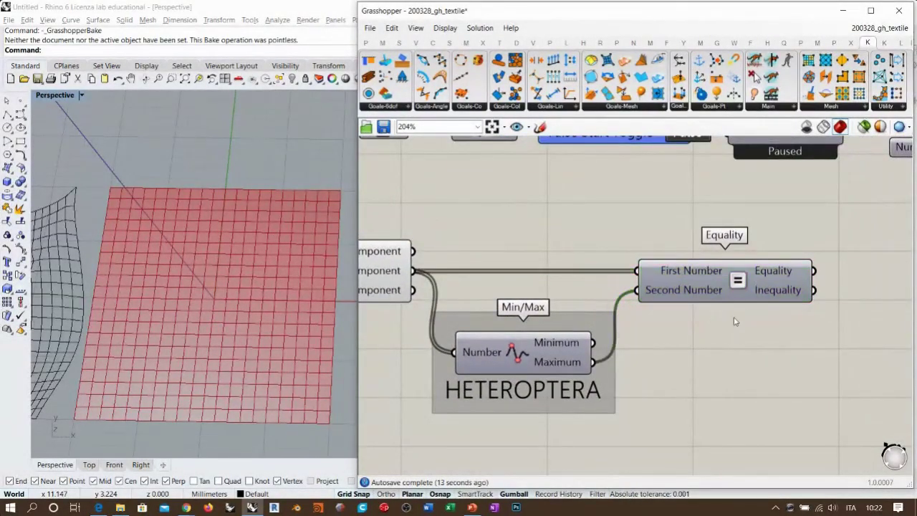
{"action": "left_click", "coordinate": [739, 290]}
{"action": "key", "text": "Delete"}
{"action": "double_click", "coordinate": [728, 293]}
{"action": "type", "text": "simi"}
{"action": "left_click", "coordinate": [702, 278]}
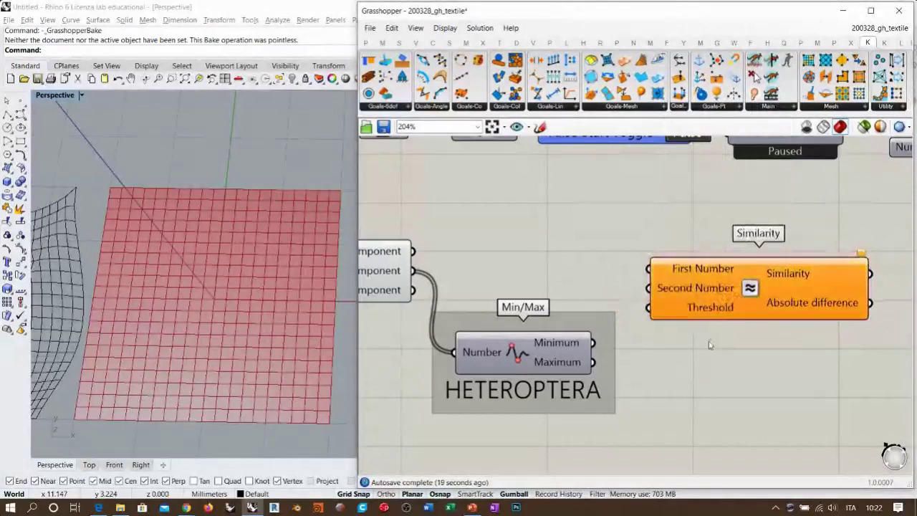
Step: Connect the Y component to Similarity's First Number and Min/Max's Maximum to its Second Number
{"action": "left_click_drag", "start_coordinate": [413, 270], "coordinate": [645, 271]}
{"action": "left_click_drag", "start_coordinate": [594, 362], "coordinate": [654, 289]}
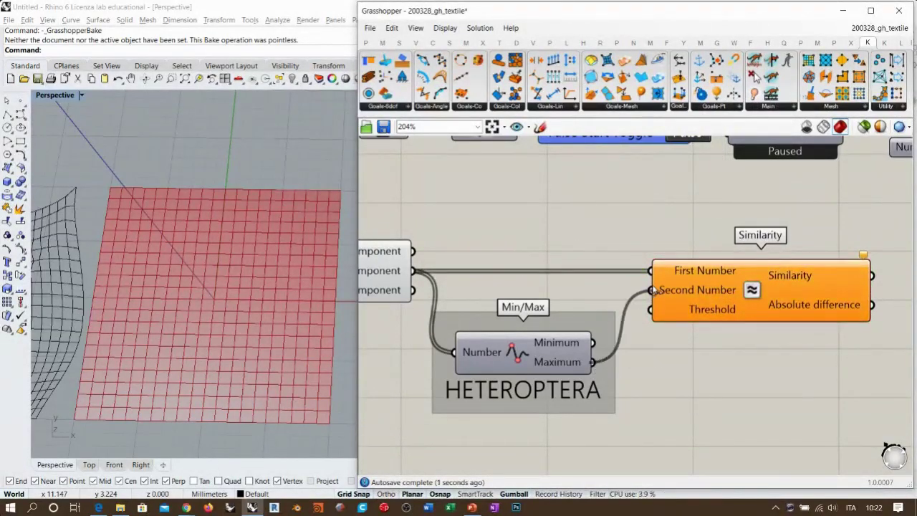
{"action": "mouse_move", "coordinate": [710, 311]}
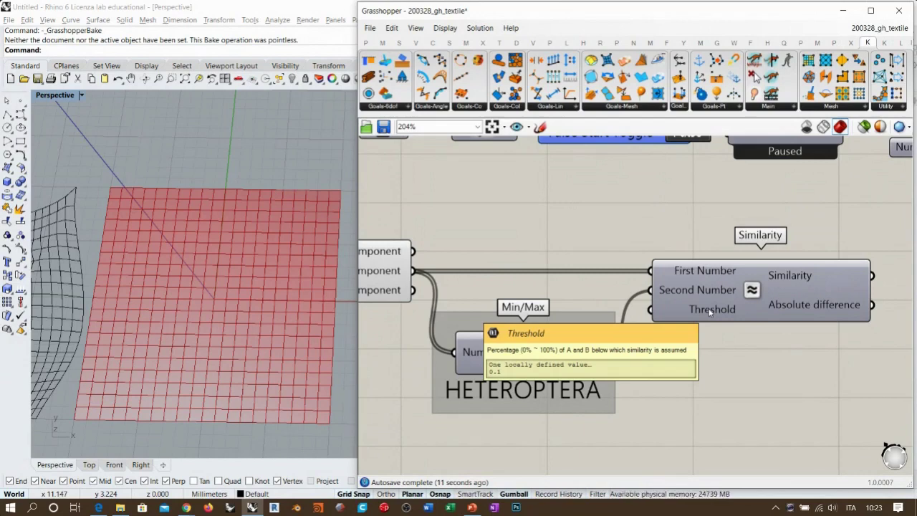
{"action": "scroll", "coordinate": [709, 312], "scroll_direction": "down", "scroll_amount": 3}
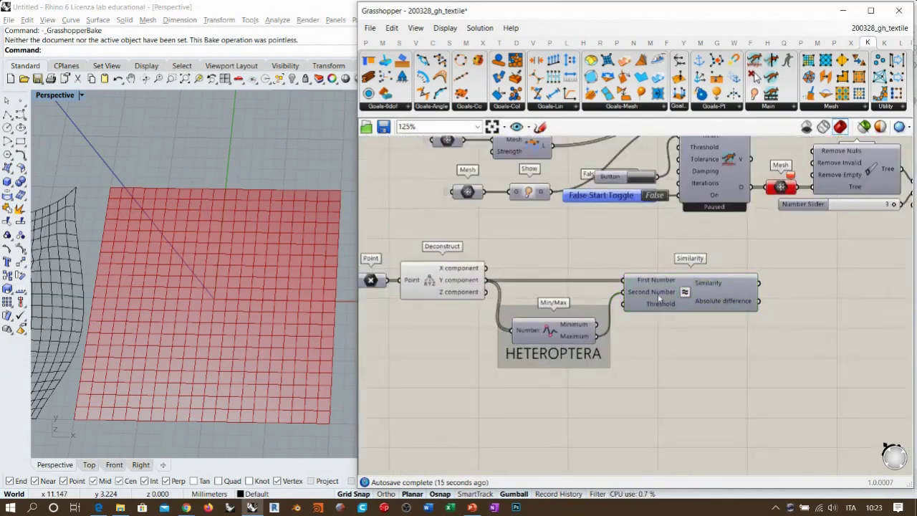
{"action": "scroll", "coordinate": [659, 299], "scroll_direction": "up", "scroll_amount": 3}
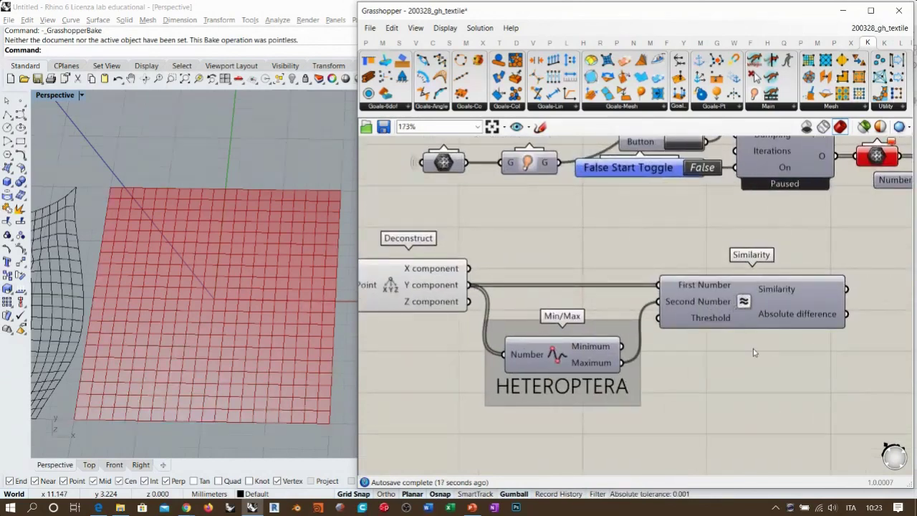
{"action": "left_click_drag", "start_coordinate": [740, 310], "coordinate": [738, 311]}
{"action": "left_click", "coordinate": [745, 222]}
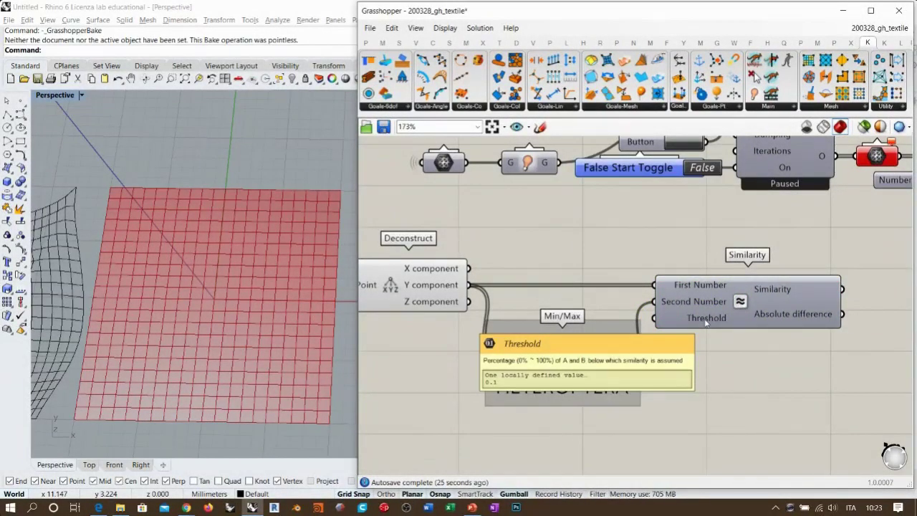
Step: Feed Similarity's Threshold from a new number slider ranging from 0.01 to 100 and set to 0.10
{"action": "double_click", "coordinate": [684, 427]}
{"action": "type", "text": "0.01<1"}
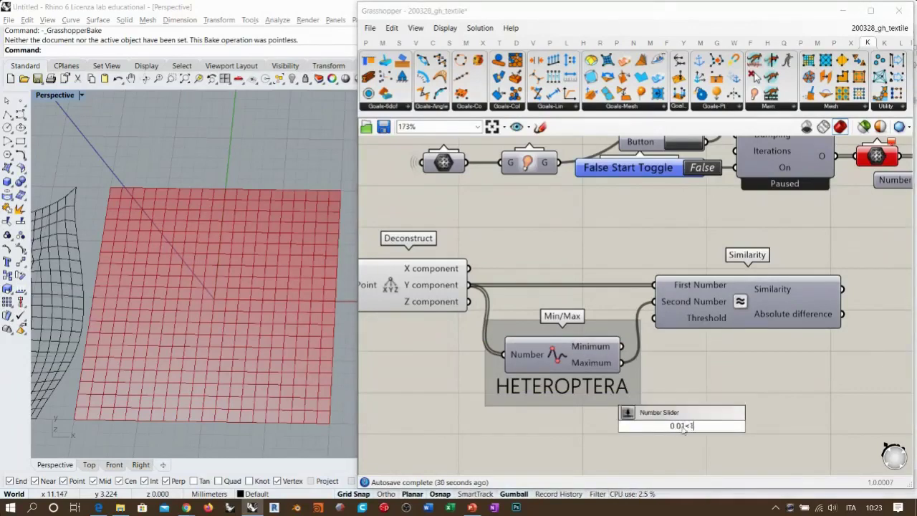
{"action": "key", "text": "Return"}
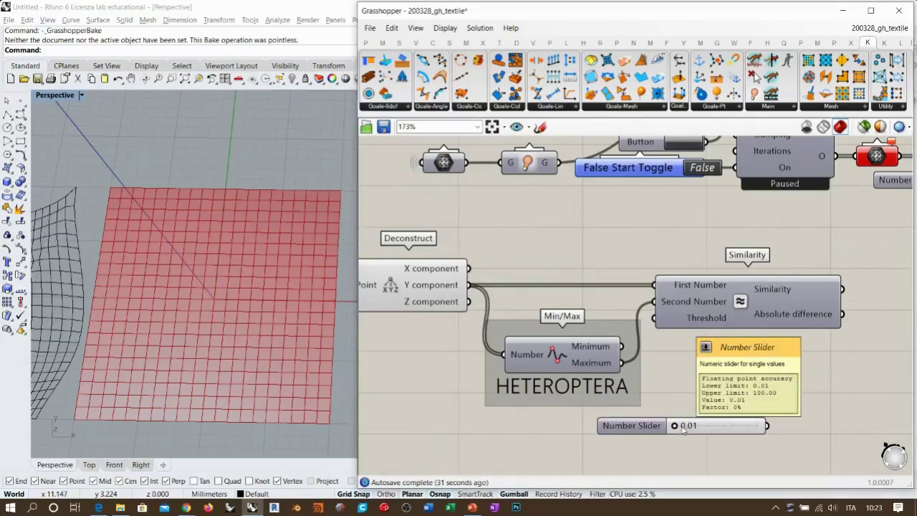
{"action": "left_click_drag", "start_coordinate": [653, 318], "coordinate": [635, 436]}
{"action": "double_click", "coordinate": [602, 434]}
{"action": "type", "text": "0.1"}
{"action": "key", "text": "Return"}
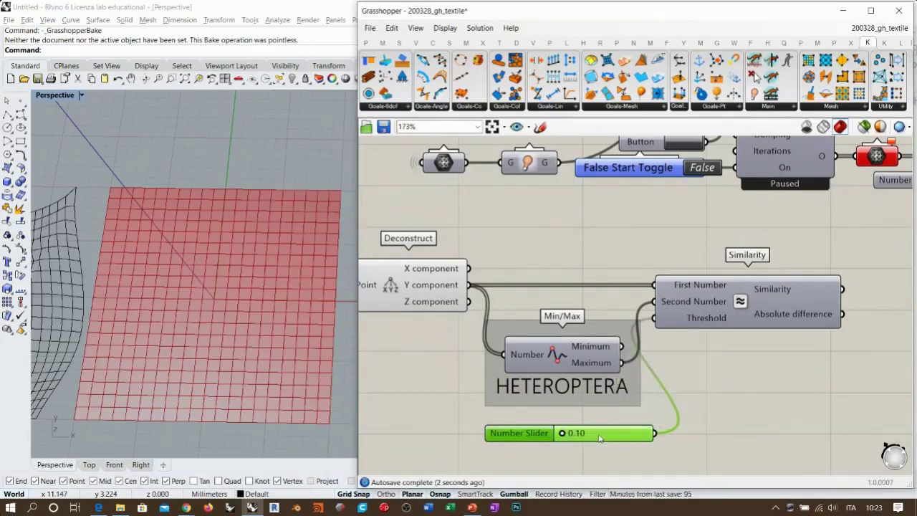
{"action": "left_click_drag", "start_coordinate": [625, 439], "coordinate": [615, 432]}
Step: Move the Similarity component down beside the Min/Max group
{"action": "left_click_drag", "start_coordinate": [707, 317], "coordinate": [735, 317]}
{"action": "left_click", "coordinate": [709, 363]}
{"action": "right_click_drag", "start_coordinate": [709, 363], "coordinate": [512, 394]}
{"action": "right_click_drag", "start_coordinate": [564, 348], "coordinate": [620, 339]}
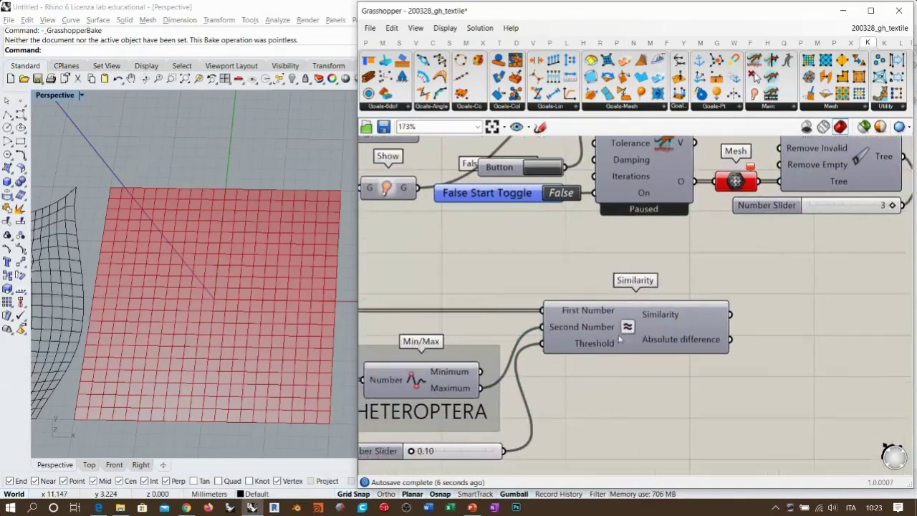
{"action": "scroll", "coordinate": [622, 334], "scroll_direction": "down", "scroll_amount": 1}
{"action": "left_click_drag", "start_coordinate": [621, 326], "coordinate": [613, 350]}
{"action": "left_click", "coordinate": [577, 309]}
{"action": "right_click_drag", "start_coordinate": [628, 293], "coordinate": [685, 286]}
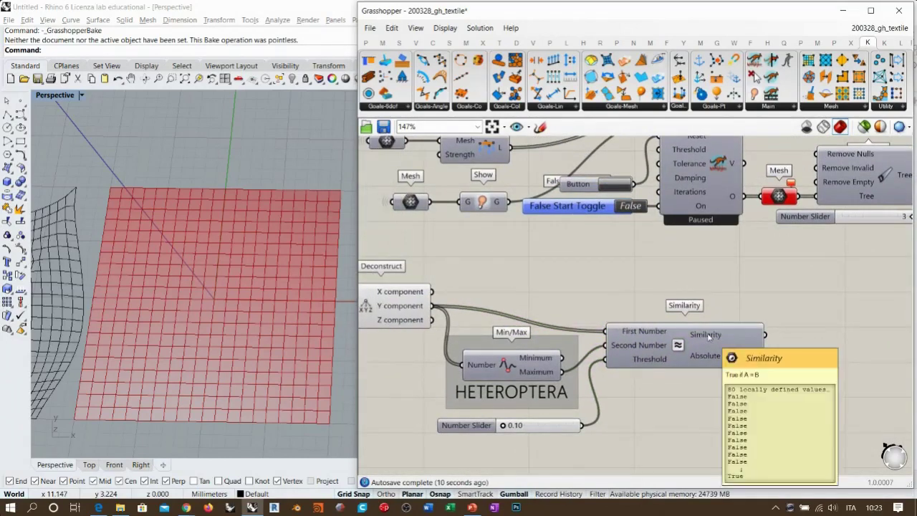
Step: Add a Cull Pattern component after the Similarity component
{"action": "double_click", "coordinate": [837, 310]}
{"action": "type", "text": "cull"}
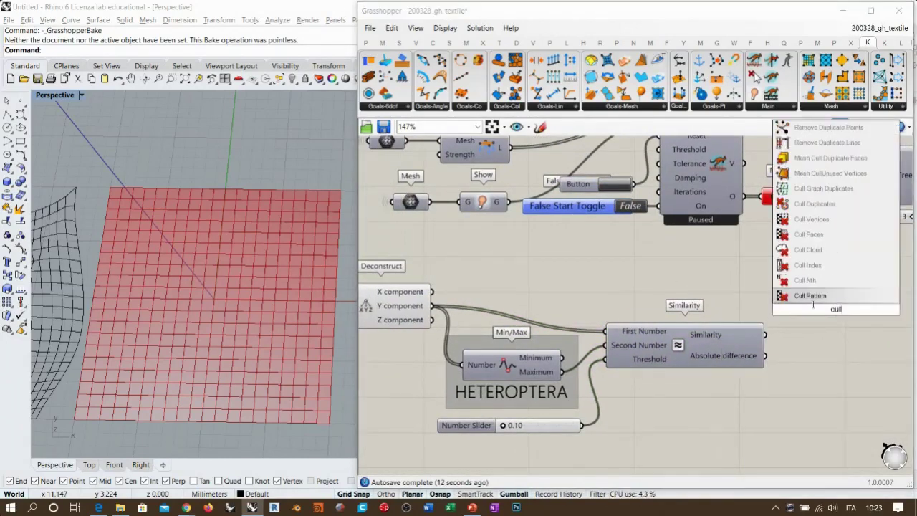
{"action": "left_click", "coordinate": [811, 297]}
{"action": "right_click_drag", "start_coordinate": [633, 282], "coordinate": [657, 265]}
{"action": "right_click_drag", "start_coordinate": [529, 279], "coordinate": [567, 300]}
{"action": "scroll", "coordinate": [564, 300], "scroll_direction": "down", "scroll_amount": 1}
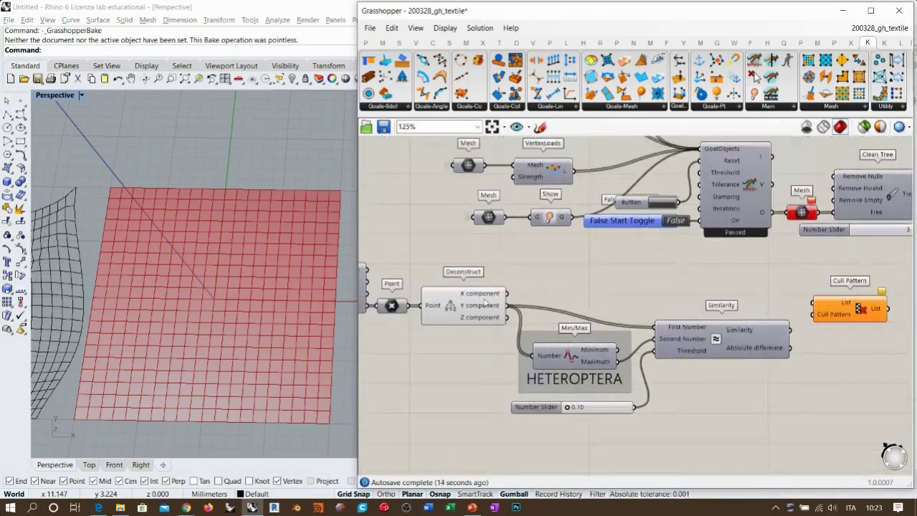
Step: Connect the Point parameter to Cull Pattern's List input and the Similarity output to its Cull Pattern input
{"action": "right_click_drag", "start_coordinate": [483, 294], "coordinate": [519, 277]}
{"action": "left_click_drag", "start_coordinate": [443, 287], "coordinate": [849, 285]}
{"action": "left_click_drag", "start_coordinate": [788, 408], "coordinate": [493, 315]}
{"action": "left_click", "coordinate": [517, 251]}
{"action": "left_click_drag", "start_coordinate": [870, 292], "coordinate": [860, 293]}
{"action": "right_click_drag", "start_coordinate": [856, 329], "coordinate": [746, 336]}
{"action": "scroll", "coordinate": [747, 337], "scroll_direction": "up", "scroll_amount": 3}
{"action": "left_click_drag", "start_coordinate": [756, 281], "coordinate": [757, 277]}
{"action": "left_click", "coordinate": [758, 320]}
{"action": "left_click_drag", "start_coordinate": [693, 362], "coordinate": [715, 285]}
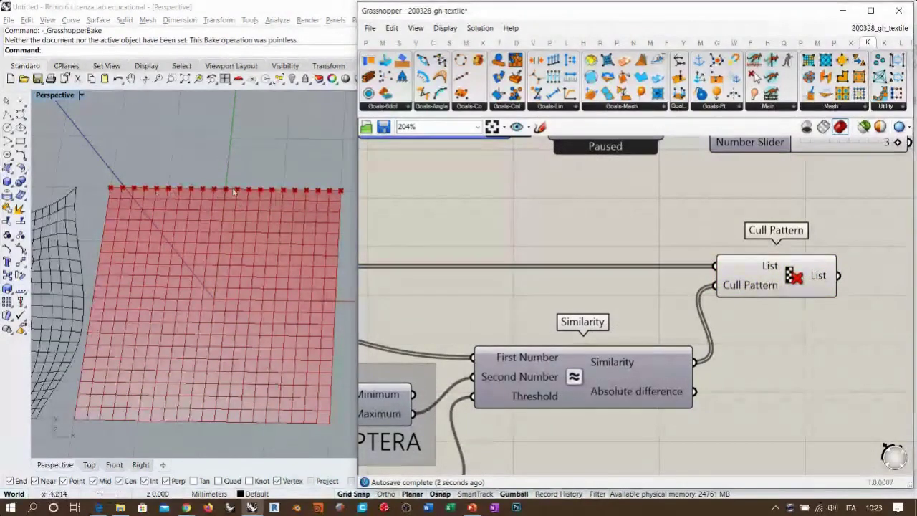
Step: Test the threshold slider at 100.00 and 0.01, checking the selected mesh edge points, and return it to 0.10
{"action": "right_click_drag", "start_coordinate": [225, 195], "coordinate": [243, 224]}
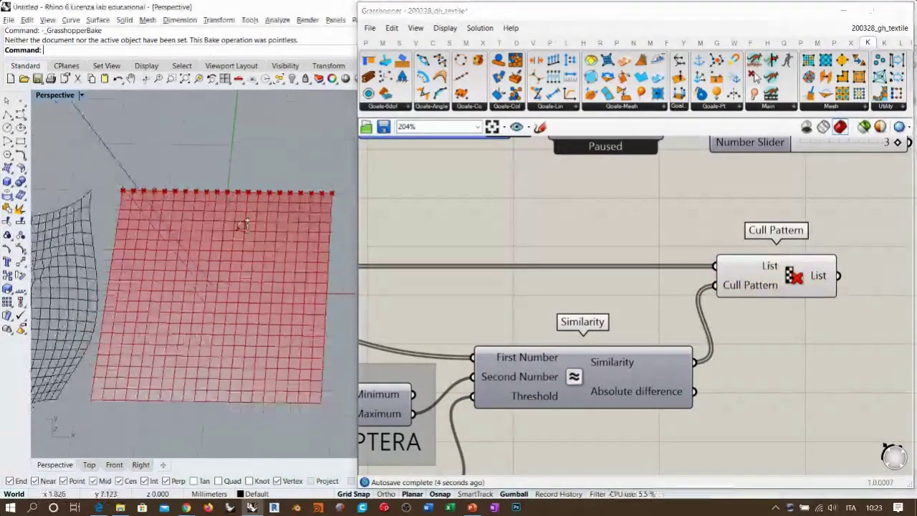
{"action": "scroll", "coordinate": [244, 225], "scroll_direction": "down", "scroll_amount": 1}
{"action": "right_click_drag", "start_coordinate": [517, 287], "coordinate": [717, 244]}
{"action": "scroll", "coordinate": [502, 154], "scroll_direction": "down", "scroll_amount": 2}
{"action": "scroll", "coordinate": [578, 308], "scroll_direction": "up", "scroll_amount": 2}
{"action": "right_click_drag", "start_coordinate": [509, 368], "coordinate": [485, 367]}
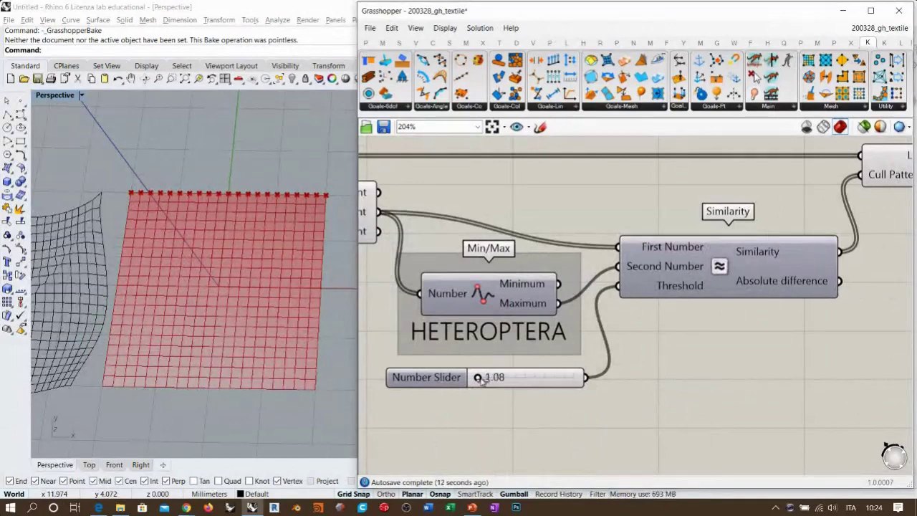
{"action": "left_click_drag", "start_coordinate": [492, 381], "coordinate": [583, 382]}
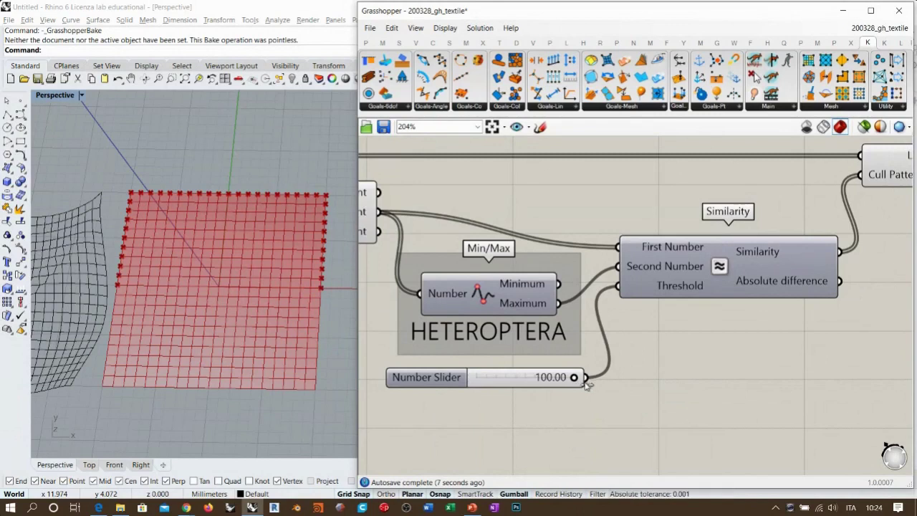
{"action": "left_click_drag", "start_coordinate": [579, 384], "coordinate": [500, 388]}
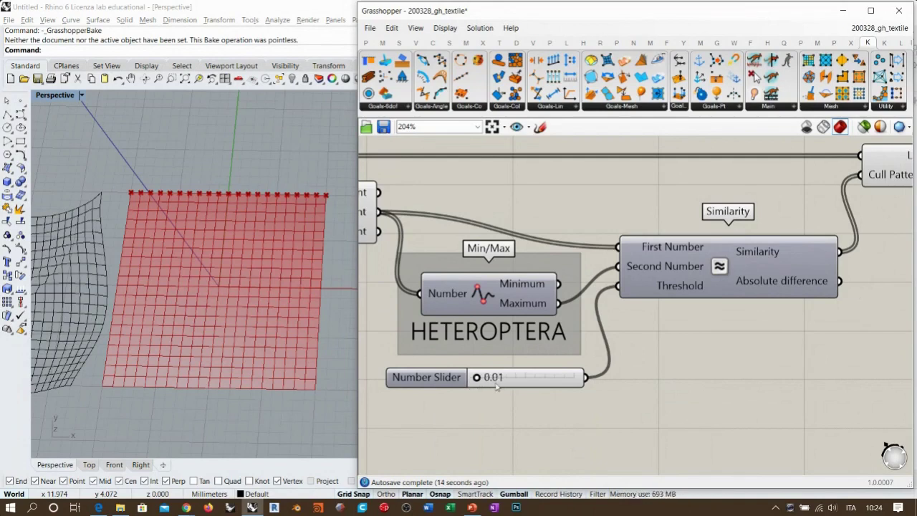
{"action": "right_click_drag", "start_coordinate": [611, 322], "coordinate": [559, 340]}
{"action": "scroll", "coordinate": [559, 340], "scroll_direction": "down", "scroll_amount": 3}
{"action": "left_click", "coordinate": [718, 267]}
{"action": "left_click", "coordinate": [730, 293]}
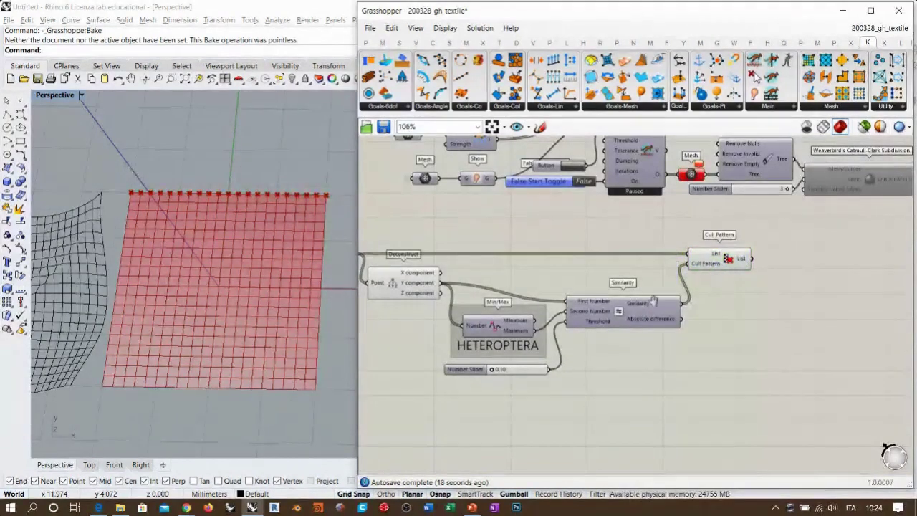
{"action": "right_click_drag", "start_coordinate": [631, 297], "coordinate": [706, 306]}
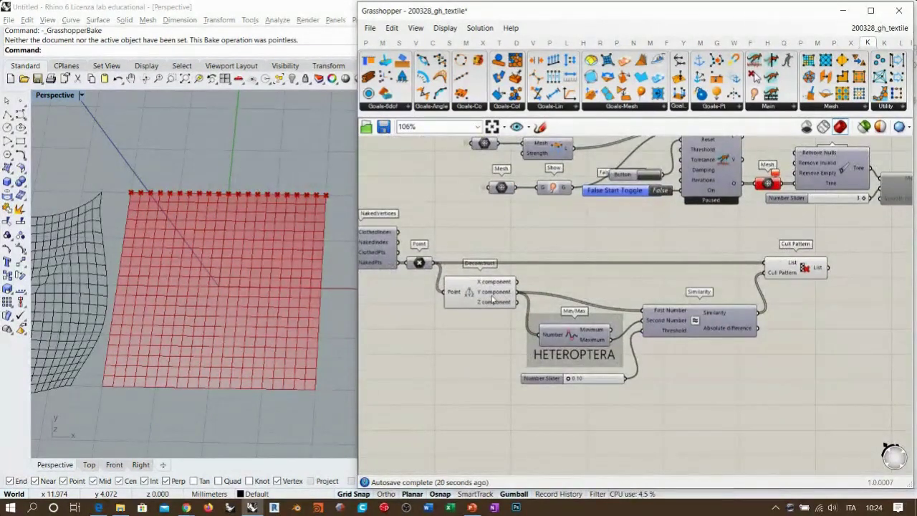
{"action": "right_click_drag", "start_coordinate": [737, 296], "coordinate": [549, 331]}
{"action": "scroll", "coordinate": [674, 281], "scroll_direction": "up", "scroll_amount": 1}
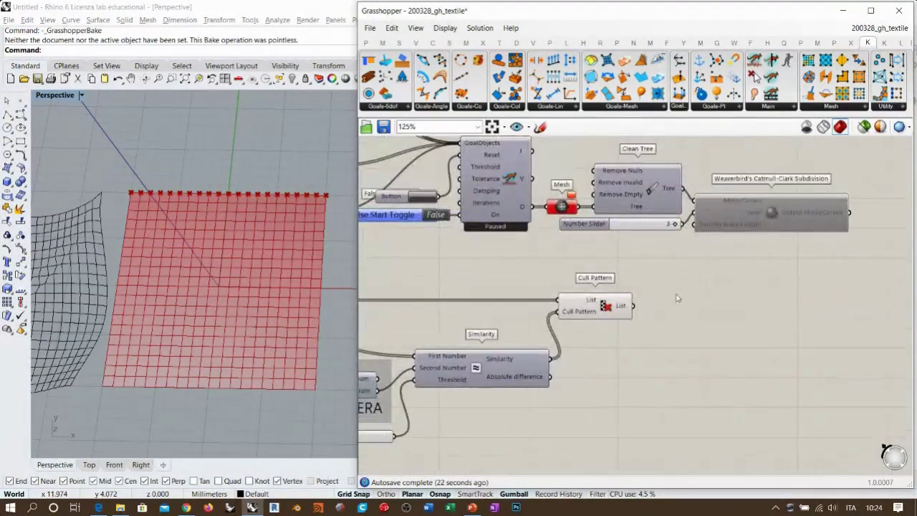
Step: Move the goal, solver and subdivision components farther right on the canvas to make room beside the textile mesh setup
{"action": "scroll", "coordinate": [667, 301], "scroll_direction": "down", "scroll_amount": 3}
{"action": "right_click_drag", "start_coordinate": [620, 311], "coordinate": [741, 311]}
{"action": "left_click_drag", "start_coordinate": [779, 276], "coordinate": [420, 393]}
{"action": "scroll", "coordinate": [702, 302], "scroll_direction": "down", "scroll_amount": 2}
{"action": "left_click_drag", "start_coordinate": [777, 318], "coordinate": [474, 179]}
{"action": "left_click_drag", "start_coordinate": [574, 223], "coordinate": [646, 222]}
{"action": "left_click", "coordinate": [485, 273]}
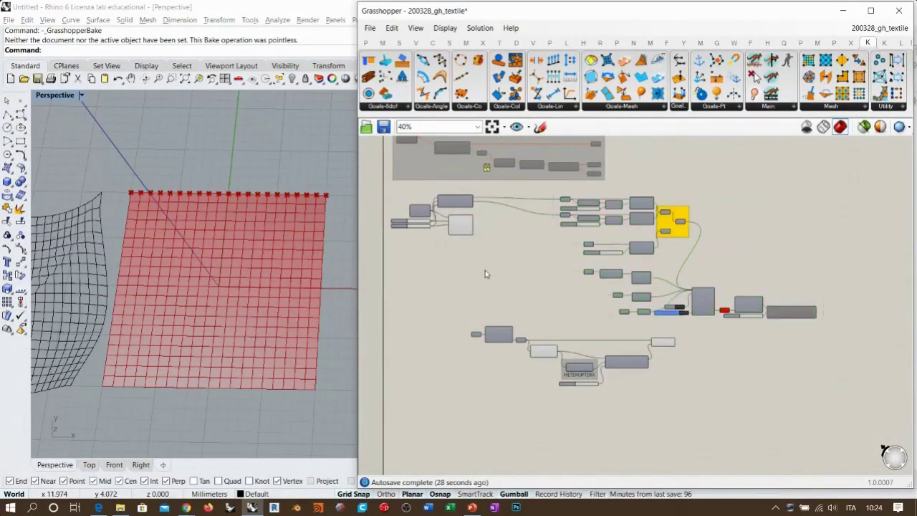
Step: Move the selected edge-vertex chain, ending in Cull Pattern, up and left beneath the Kangaroo goal components
{"action": "scroll", "coordinate": [553, 336], "scroll_direction": "up", "scroll_amount": 2}
{"action": "left_click", "coordinate": [640, 352]}
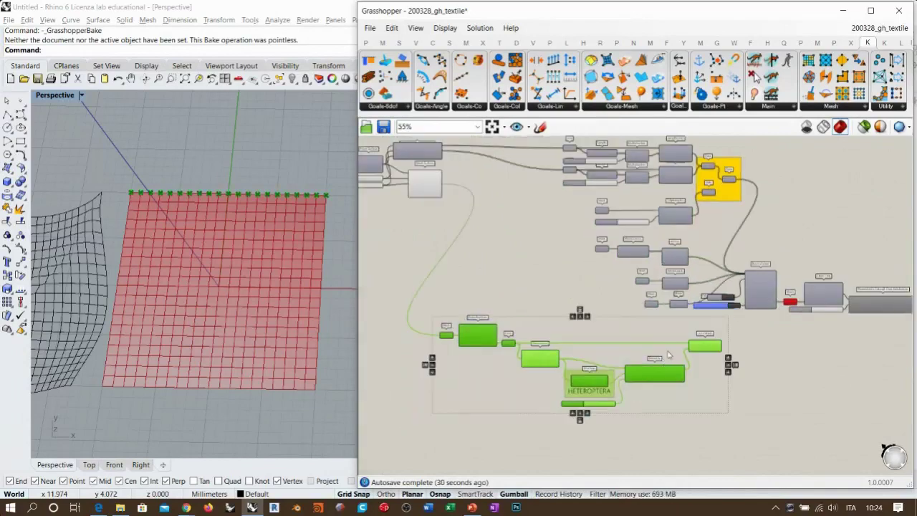
{"action": "left_click_drag", "start_coordinate": [708, 351], "coordinate": [661, 339]}
{"action": "scroll", "coordinate": [716, 265], "scroll_direction": "up", "scroll_amount": 4}
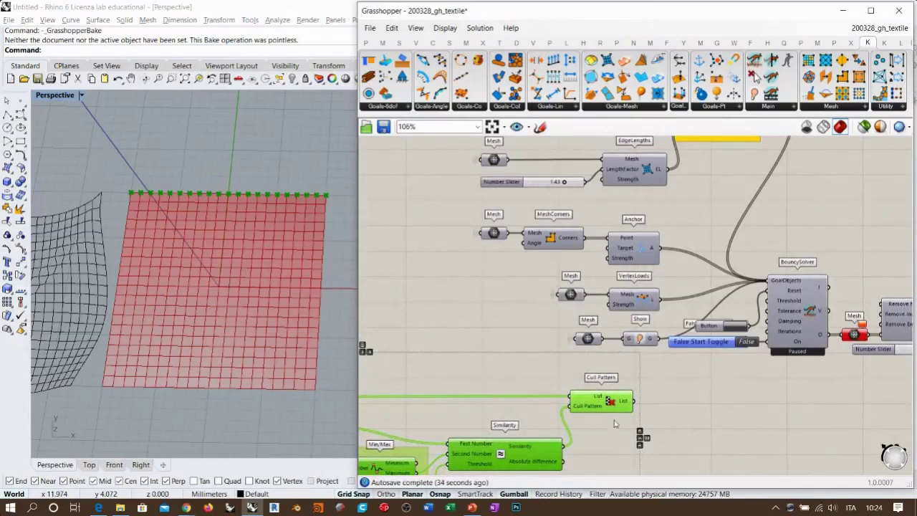
{"action": "right_click_drag", "start_coordinate": [616, 423], "coordinate": [701, 375]}
{"action": "scroll", "coordinate": [696, 370], "scroll_direction": "down", "scroll_amount": 1}
{"action": "left_click_drag", "start_coordinate": [690, 359], "coordinate": [649, 351]}
{"action": "left_click", "coordinate": [717, 354]}
Step: Add a Move component and connect Cull Pattern's List output to its Geometry input, viewing the points in perspective
{"action": "right_click_drag", "start_coordinate": [228, 316], "coordinate": [241, 345]}
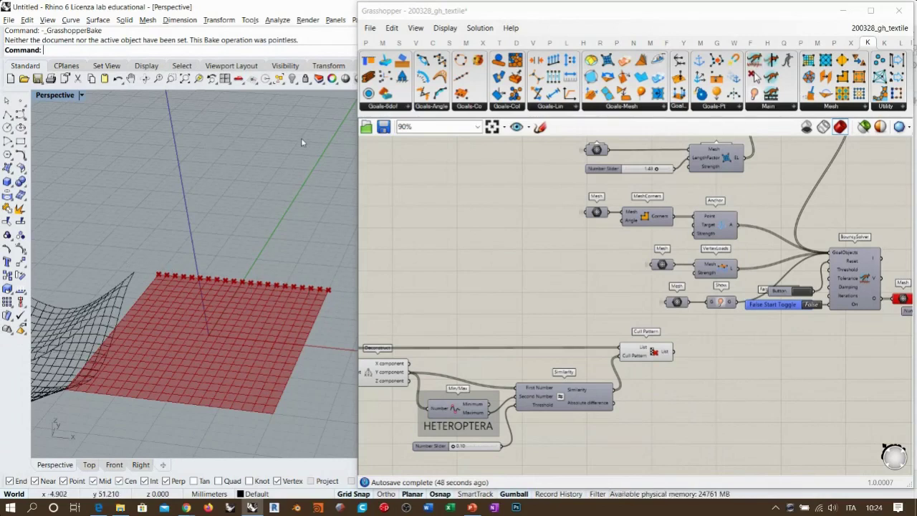
{"action": "right_click_drag", "start_coordinate": [287, 256], "coordinate": [320, 210]}
{"action": "left_click", "coordinate": [645, 376]}
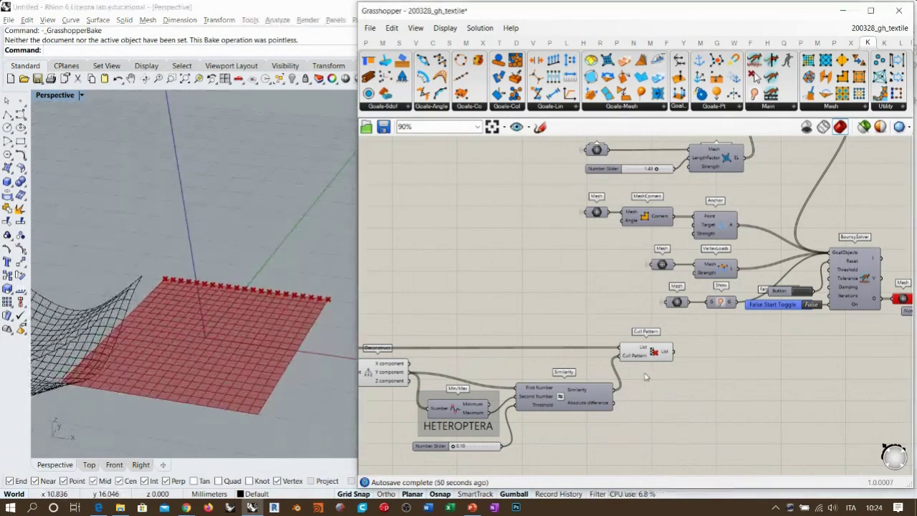
{"action": "right_click_drag", "start_coordinate": [645, 376], "coordinate": [600, 329]}
{"action": "left_click", "coordinate": [605, 312]}
{"action": "left_click_drag", "start_coordinate": [607, 315], "coordinate": [606, 313]}
{"action": "scroll", "coordinate": [608, 306], "scroll_direction": "up", "scroll_amount": 4}
{"action": "left_click", "coordinate": [701, 343]}
{"action": "scroll", "coordinate": [681, 338], "scroll_direction": "up", "scroll_amount": 1}
{"action": "double_click", "coordinate": [657, 333]}
{"action": "type", "text": "move"}
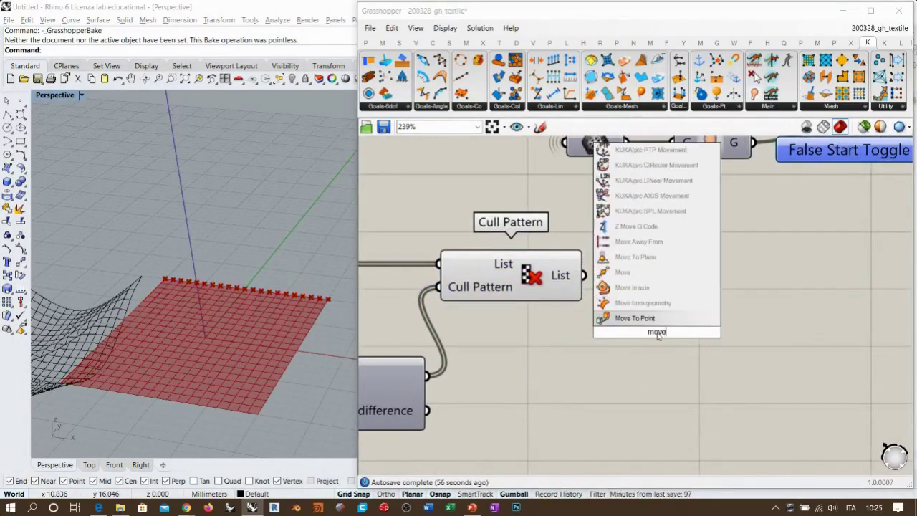
{"action": "key", "text": "Return"}
{"action": "left_click_drag", "start_coordinate": [585, 275], "coordinate": [657, 336]}
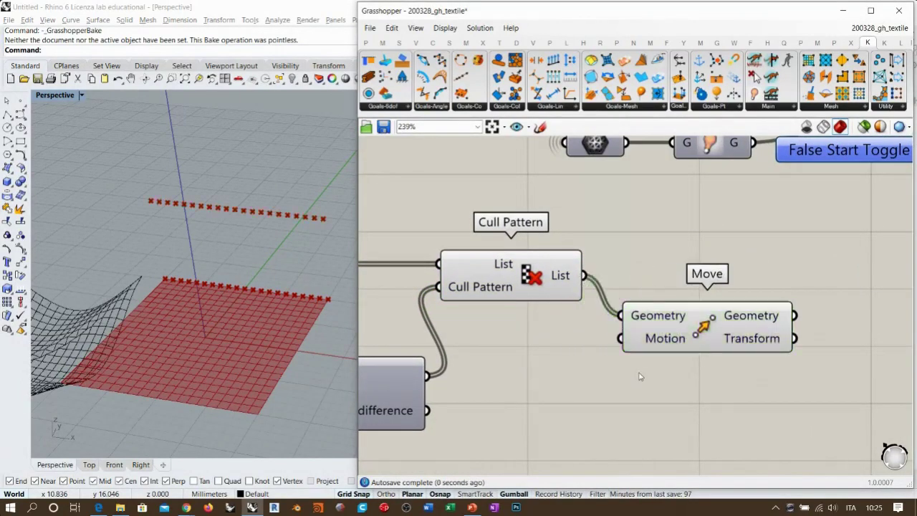
{"action": "right_click_drag", "start_coordinate": [271, 320], "coordinate": [253, 345]}
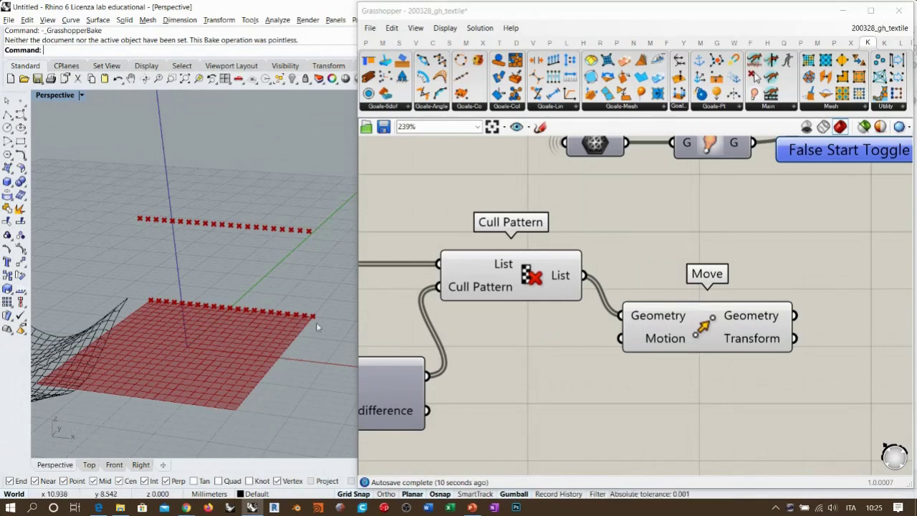
Step: Add a number slider set to 20.00 and connect it to the Move component's Motion input
{"action": "left_click_drag", "start_coordinate": [669, 341], "coordinate": [687, 326]}
{"action": "double_click", "coordinate": [570, 356]}
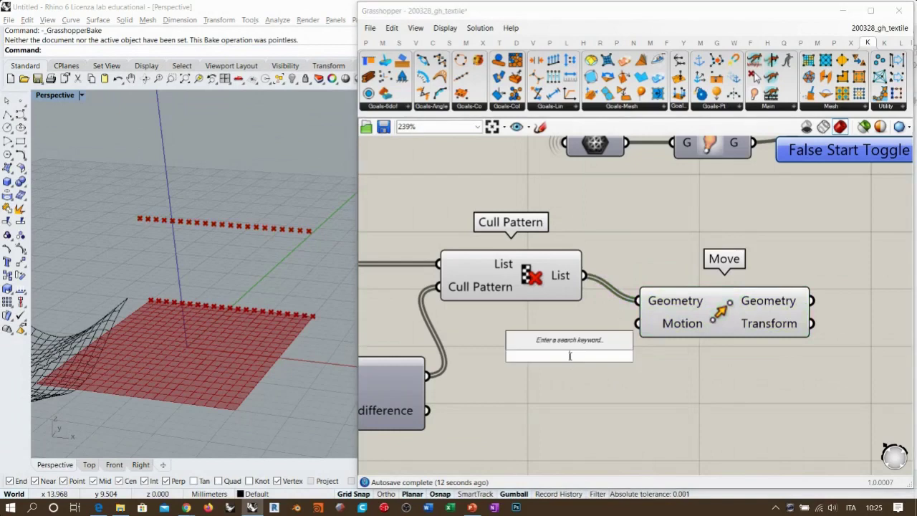
{"action": "type", "text": "20"}
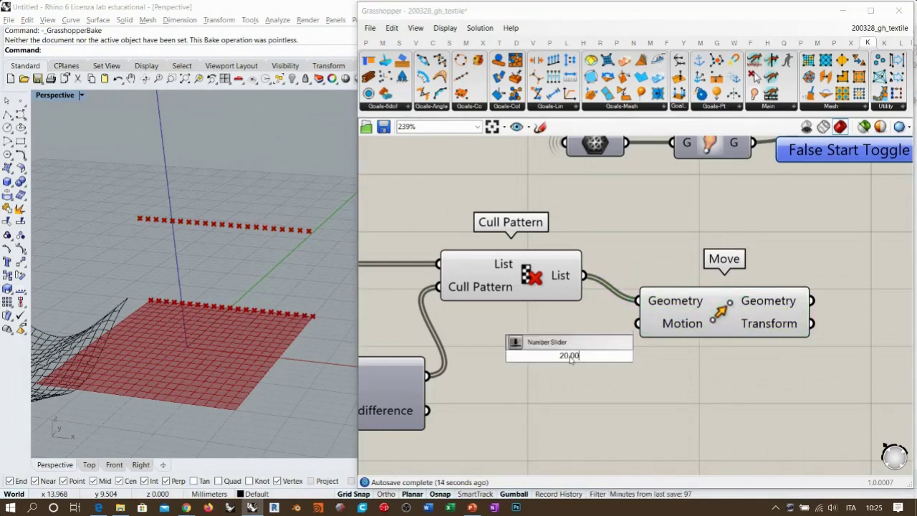
{"action": "key", "text": "Return"}
{"action": "left_click_drag", "start_coordinate": [621, 354], "coordinate": [547, 323]}
{"action": "left_click_drag", "start_coordinate": [614, 325], "coordinate": [637, 324]}
{"action": "left_click", "coordinate": [622, 364]}
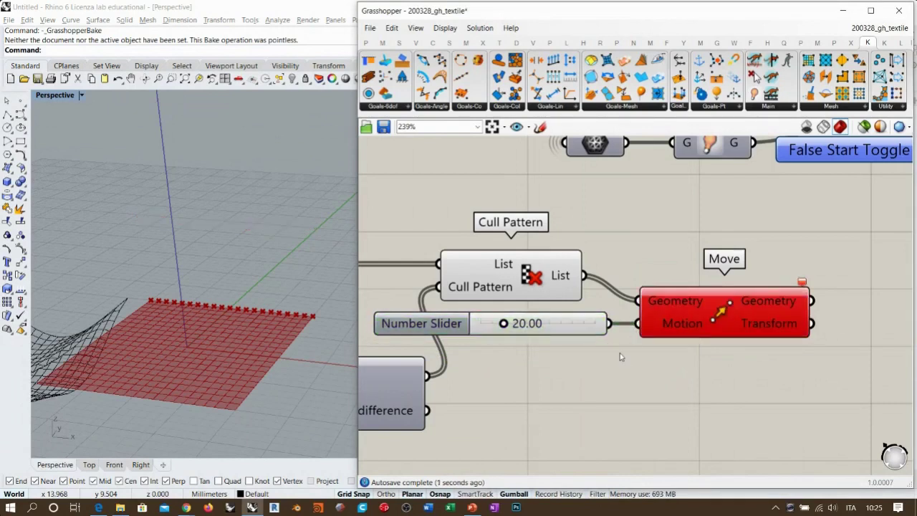
Step: Insert a Unit Z vector between the 20.00 slider and Move, wiring the slider to Factor and Unit vector to Motion
{"action": "left_click_drag", "start_coordinate": [697, 311], "coordinate": [770, 293]}
{"action": "double_click", "coordinate": [701, 352]}
{"action": "type", "text": "z"}
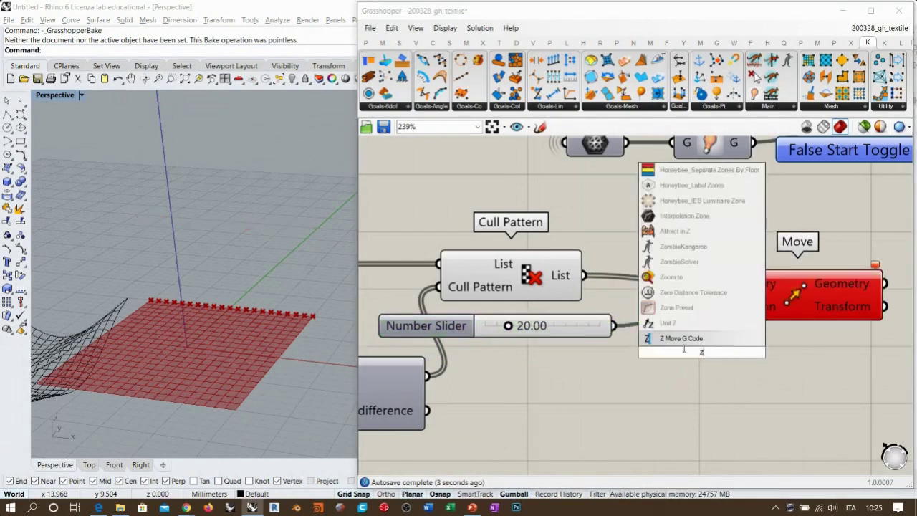
{"action": "left_click", "coordinate": [665, 327]}
{"action": "mouse_move", "coordinate": [613, 326]}
{"action": "left_mouse_down"}
{"action": "mouse_move", "coordinate": [609, 338]}
{"action": "mouse_move", "coordinate": [621, 352]}
{"action": "mouse_move", "coordinate": [625, 334]}
{"action": "left_mouse_up"}
{"action": "scroll", "coordinate": [730, 332], "scroll_direction": "down", "scroll_amount": 2}
{"action": "left_click", "coordinate": [745, 303]}
{"action": "left_click_drag", "start_coordinate": [705, 308], "coordinate": [708, 303]}
{"action": "left_click", "coordinate": [690, 363]}
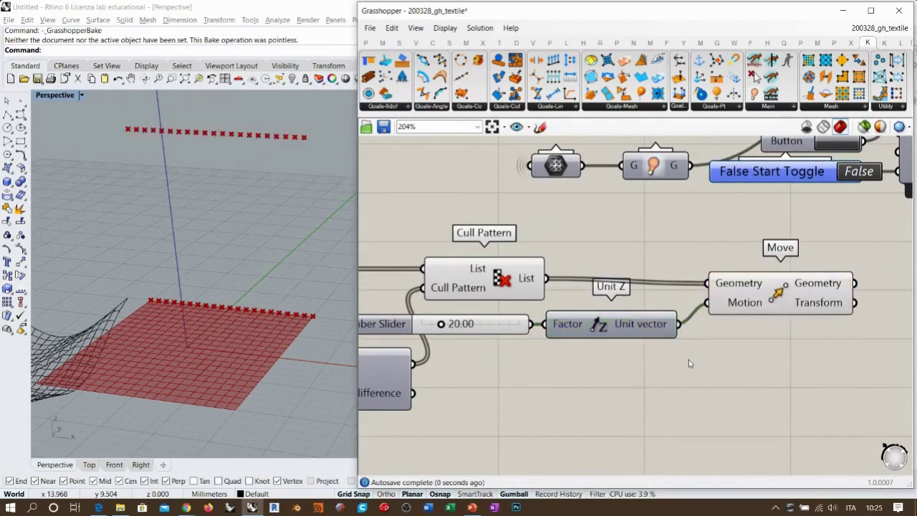
Step: Arrange the 20.00 slider and Unit Z beneath Cull Pattern and bring the Move component close beside them
{"action": "right_click_drag", "start_coordinate": [564, 313], "coordinate": [594, 317]}
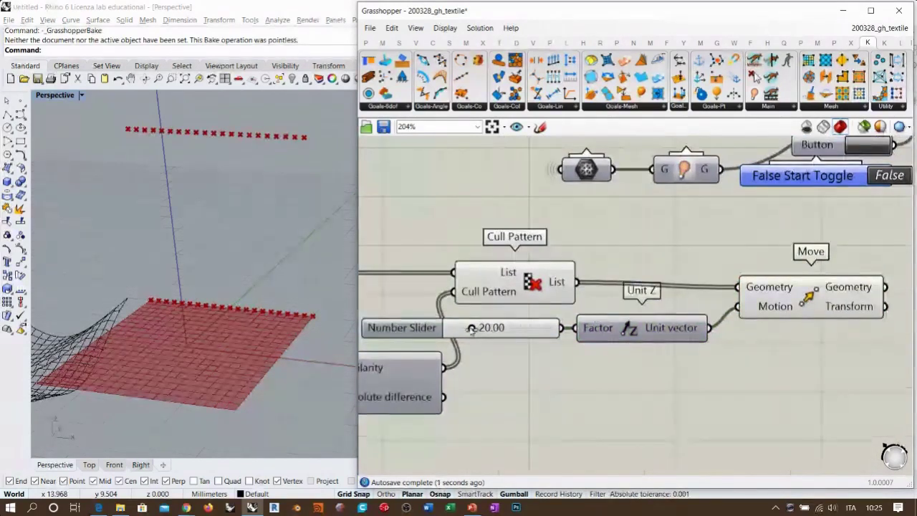
{"action": "right_click_drag", "start_coordinate": [565, 320], "coordinate": [643, 310]}
{"action": "scroll", "coordinate": [642, 310], "scroll_direction": "down", "scroll_amount": 1}
{"action": "left_click_drag", "start_coordinate": [706, 345], "coordinate": [626, 315]}
{"action": "left_click_drag", "start_coordinate": [686, 322], "coordinate": [599, 321]}
{"action": "right_click_drag", "start_coordinate": [635, 336], "coordinate": [724, 338]}
{"action": "left_click_drag", "start_coordinate": [724, 321], "coordinate": [700, 321]}
{"action": "left_click", "coordinate": [765, 323]}
{"action": "right_click_drag", "start_coordinate": [766, 322], "coordinate": [685, 326]}
{"action": "left_click_drag", "start_coordinate": [839, 296], "coordinate": [716, 303]}
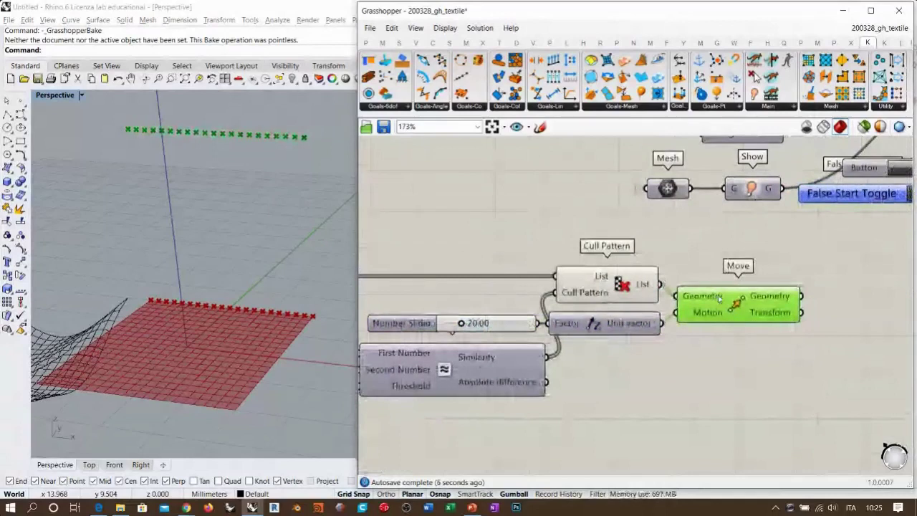
Step: Turn off the viewport preview of the Cull Pattern component, then select Move to check the raised points
{"action": "left_click", "coordinate": [634, 298]}
{"action": "key", "text": "ctrl+q"}
{"action": "left_click", "coordinate": [737, 337]}
{"action": "right_click_drag", "start_coordinate": [738, 337], "coordinate": [682, 345]}
{"action": "left_click", "coordinate": [694, 324]}
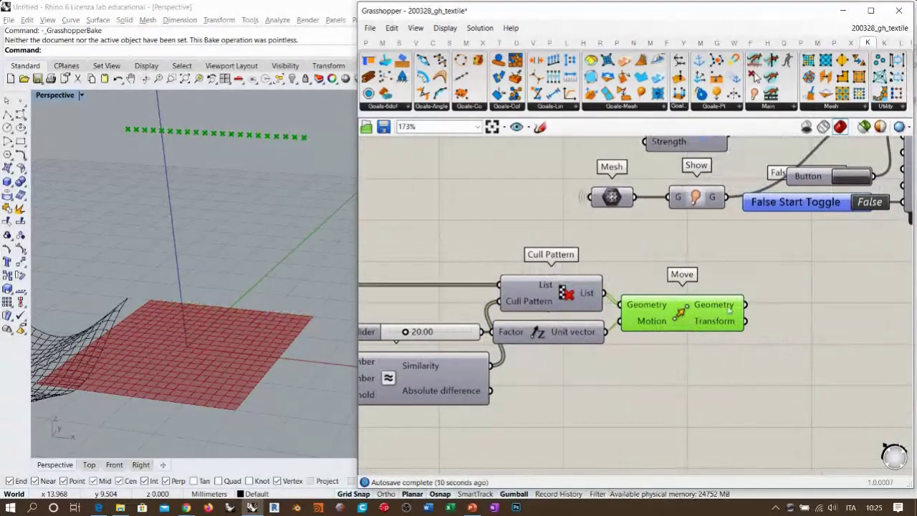
Step: Add a Kangaroo Anchor goal after the Move component
{"action": "scroll", "coordinate": [730, 309], "scroll_direction": "down", "scroll_amount": 5}
{"action": "left_click_drag", "start_coordinate": [821, 264], "coordinate": [439, 382]}
{"action": "scroll", "coordinate": [649, 335], "scroll_direction": "up", "scroll_amount": 4}
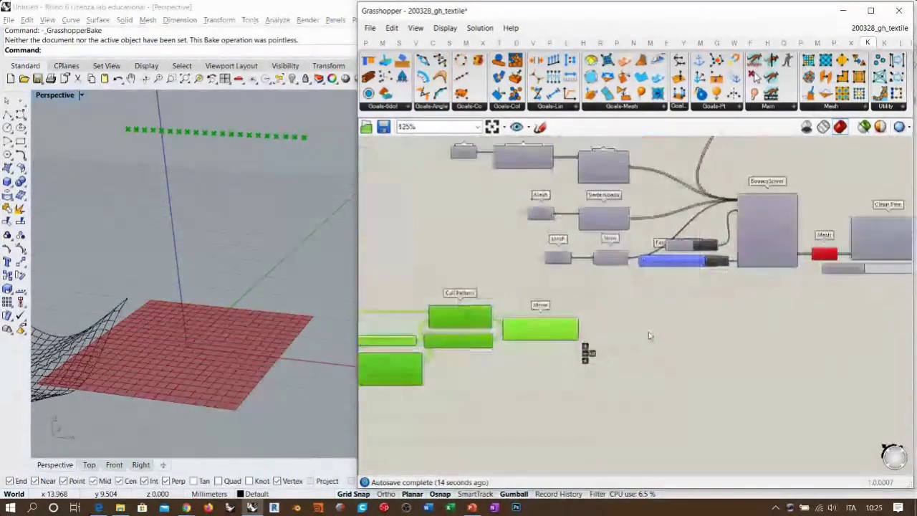
{"action": "left_click", "coordinate": [631, 326]}
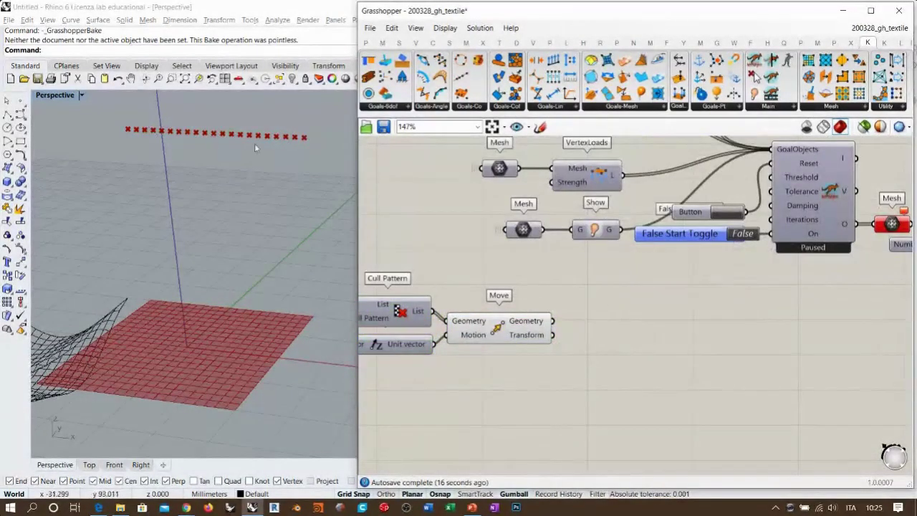
{"action": "left_click", "coordinate": [719, 106]}
{"action": "left_click", "coordinate": [715, 128]}
{"action": "left_click", "coordinate": [617, 327]}
{"action": "right_click_drag", "start_coordinate": [594, 301], "coordinate": [833, 283]}
{"action": "scroll", "coordinate": [741, 297], "scroll_direction": "down", "scroll_amount": 1}
{"action": "scroll", "coordinate": [814, 290], "scroll_direction": "down", "scroll_amount": 1}
{"action": "left_click", "coordinate": [835, 286]}
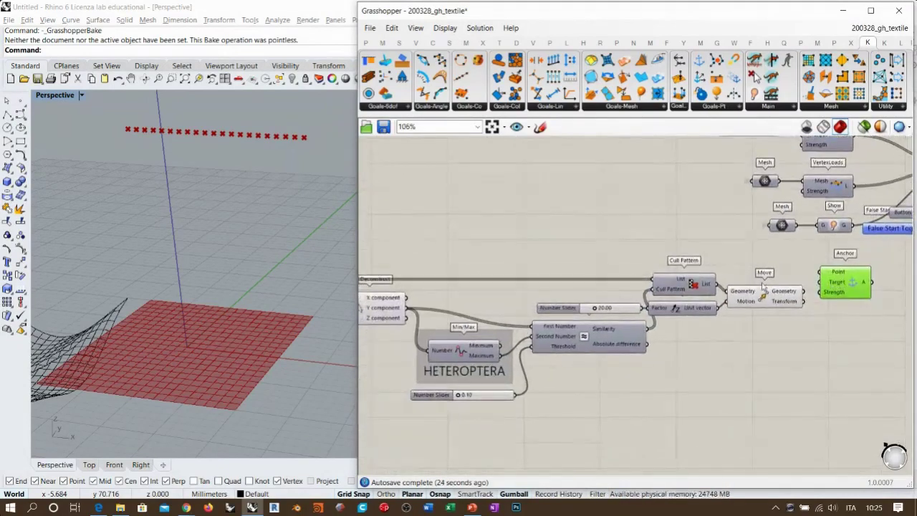
Step: Connect Cull Pattern's List output to the new Anchor's Point input and Move's Geometry output to its Target input
{"action": "right_click_drag", "start_coordinate": [720, 278], "coordinate": [754, 278]}
{"action": "scroll", "coordinate": [754, 279], "scroll_direction": "up", "scroll_amount": 4}
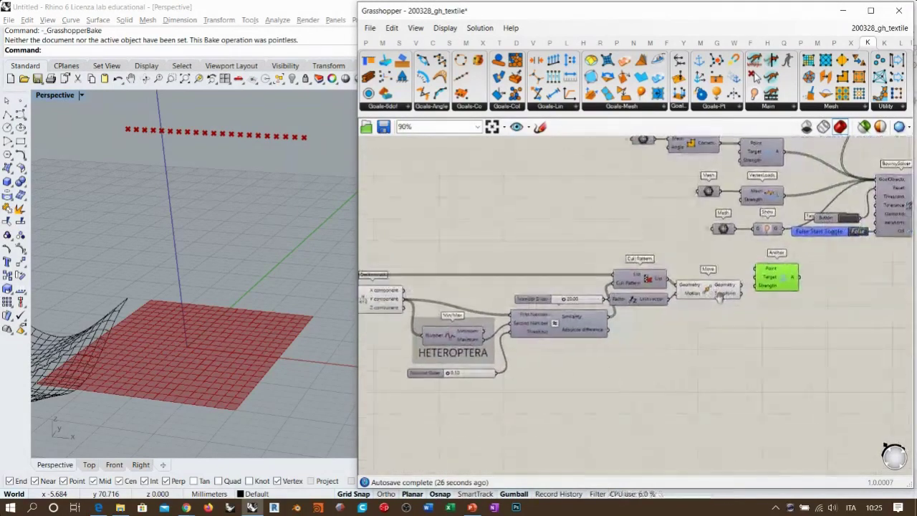
{"action": "left_click", "coordinate": [525, 277]}
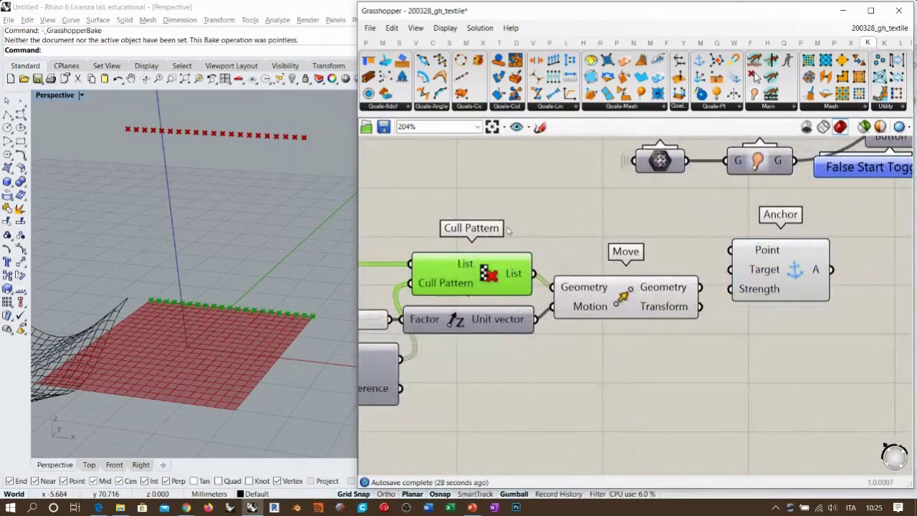
{"action": "left_click", "coordinate": [524, 252]}
{"action": "left_click_drag", "start_coordinate": [519, 278], "coordinate": [731, 250]}
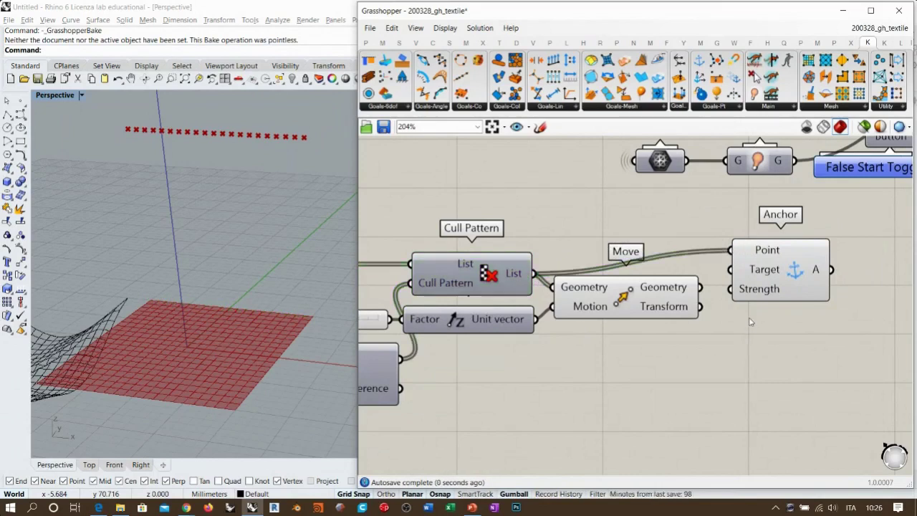
{"action": "left_click_drag", "start_coordinate": [643, 301], "coordinate": [643, 314]}
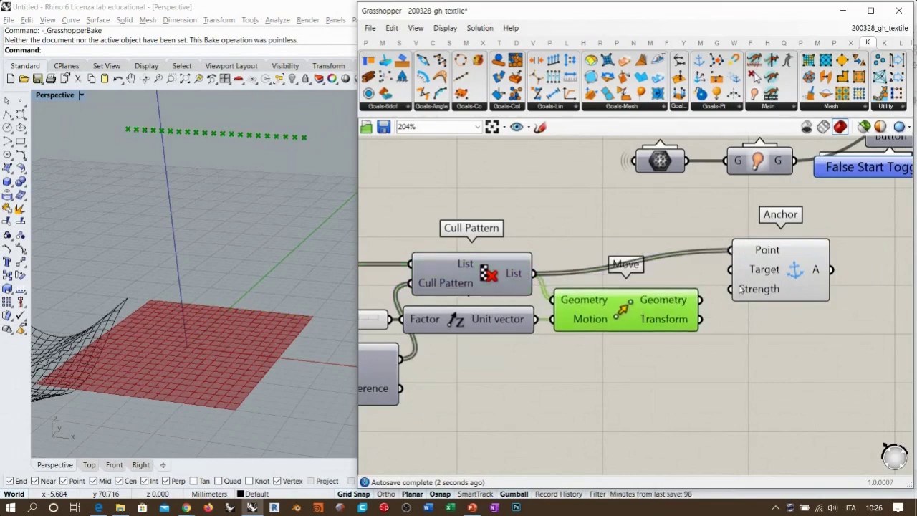
{"action": "left_click_drag", "start_coordinate": [773, 270], "coordinate": [768, 294]}
{"action": "left_click", "coordinate": [768, 357]}
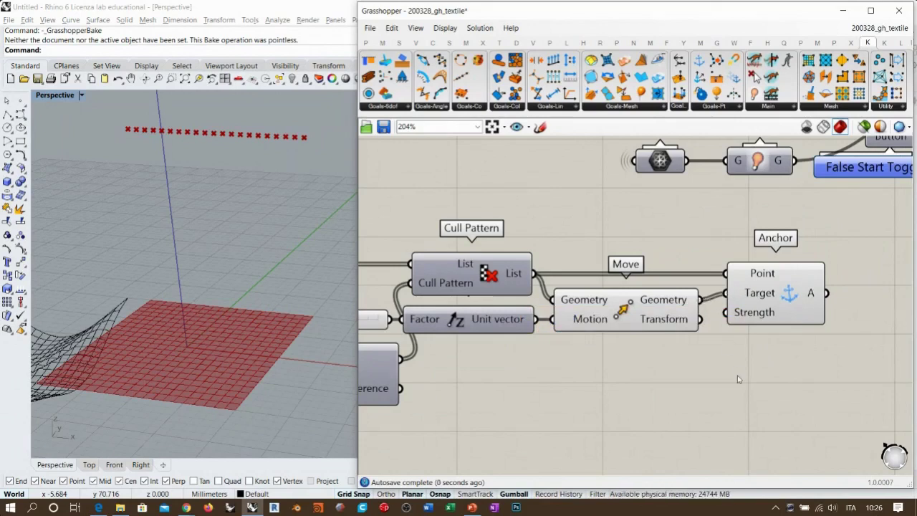
Step: Nudge the Move component into place and turn off its viewport preview
{"action": "left_click", "coordinate": [643, 321]}
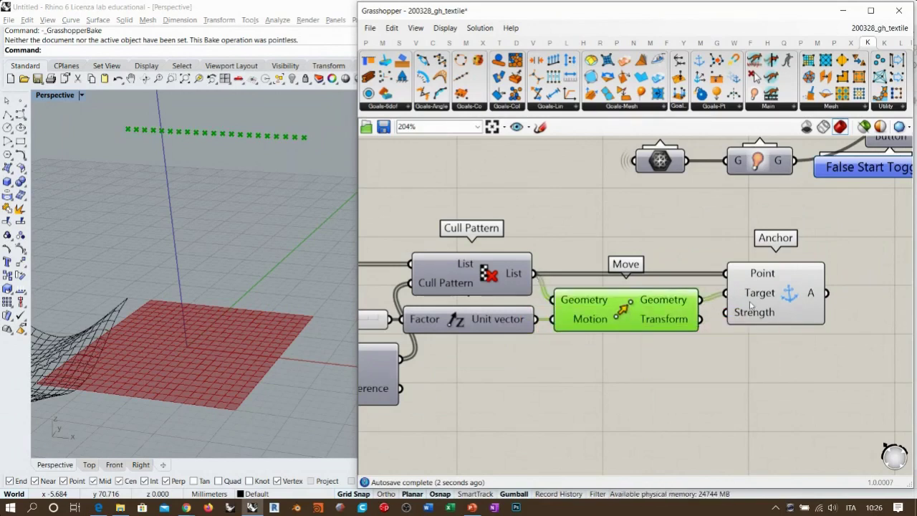
{"action": "left_click_drag", "start_coordinate": [628, 307], "coordinate": [632, 306]}
{"action": "left_click", "coordinate": [559, 358]}
{"action": "right_click_drag", "start_coordinate": [480, 325], "coordinate": [683, 319]}
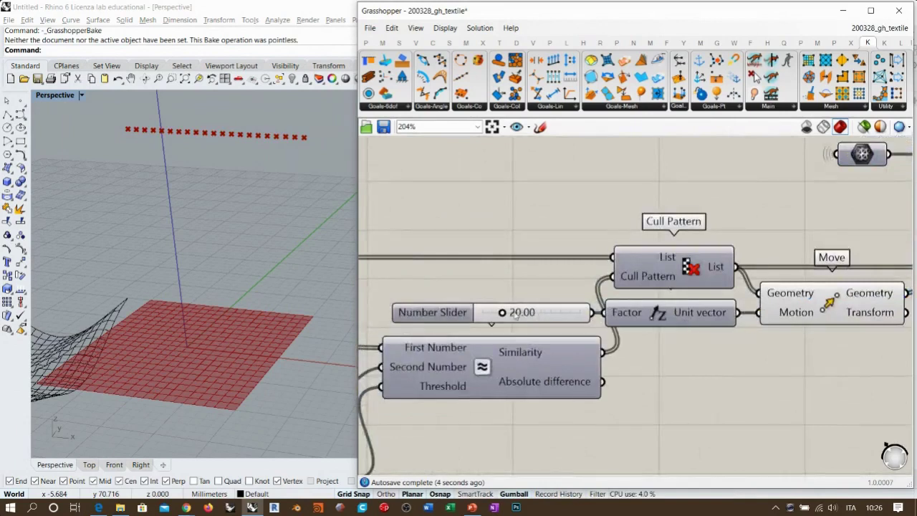
{"action": "right_click_drag", "start_coordinate": [825, 315], "coordinate": [670, 308]}
{"action": "scroll", "coordinate": [670, 308], "scroll_direction": "down", "scroll_amount": 2}
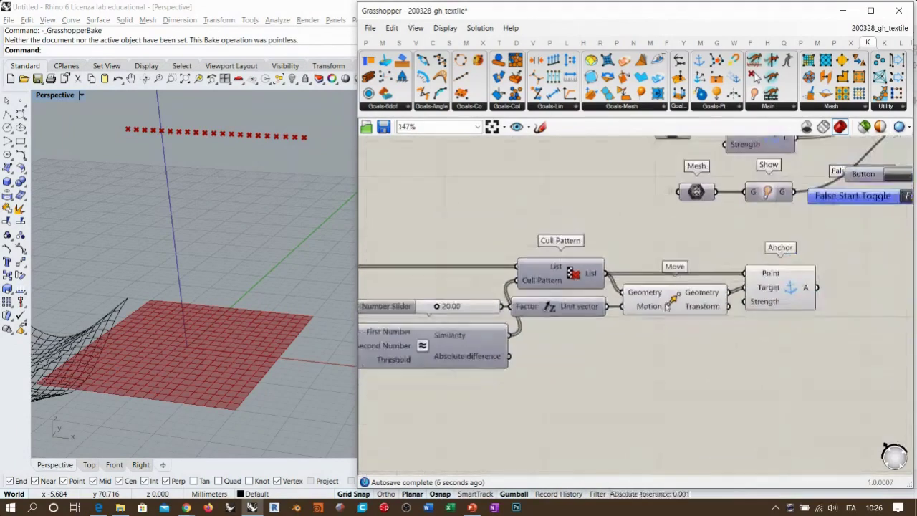
{"action": "left_click", "coordinate": [670, 308]}
{"action": "left_click", "coordinate": [670, 356]}
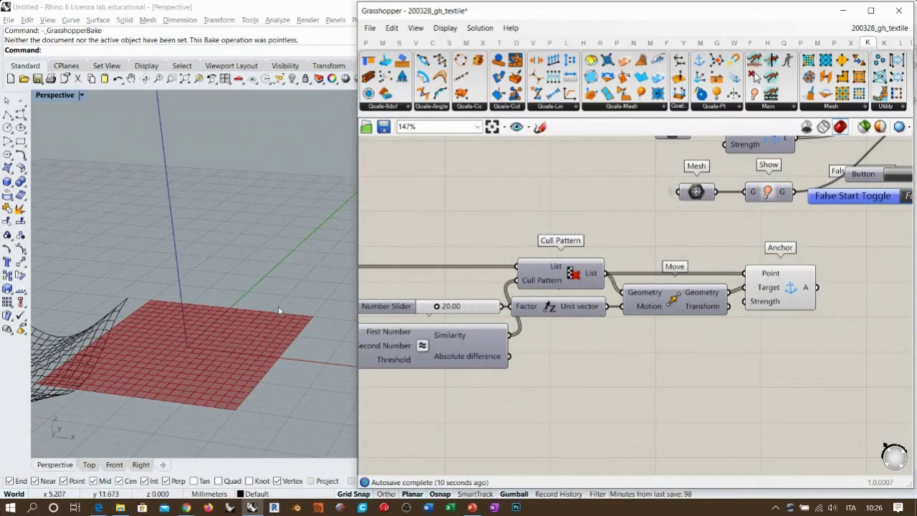
Step: Move the Mesh, MeshCorners and original Anchor chain down below the new edge Anchor
{"action": "right_click_drag", "start_coordinate": [772, 292], "coordinate": [670, 379]}
{"action": "scroll", "coordinate": [640, 323], "scroll_direction": "down", "scroll_amount": 1}
{"action": "left_click", "coordinate": [643, 219]}
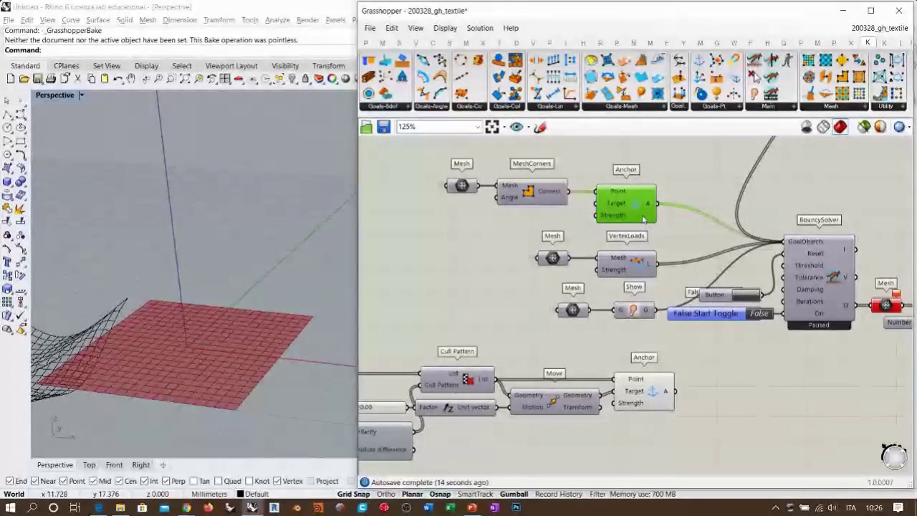
{"action": "right_click_drag", "start_coordinate": [629, 228], "coordinate": [641, 270]}
{"action": "scroll", "coordinate": [640, 270], "scroll_direction": "down", "scroll_amount": 1}
{"action": "left_click_drag", "start_coordinate": [674, 228], "coordinate": [477, 271]}
{"action": "left_click_drag", "start_coordinate": [637, 254], "coordinate": [647, 469]}
Step: Shift the VertexLoads and Show chains up and reposition the False Start Toggle beside the BouncySolver
{"action": "left_click_drag", "start_coordinate": [670, 274], "coordinate": [566, 348]}
{"action": "left_click_drag", "start_coordinate": [647, 305], "coordinate": [647, 228]}
{"action": "left_click", "coordinate": [663, 306]}
{"action": "left_click_drag", "start_coordinate": [723, 269], "coordinate": [715, 349]}
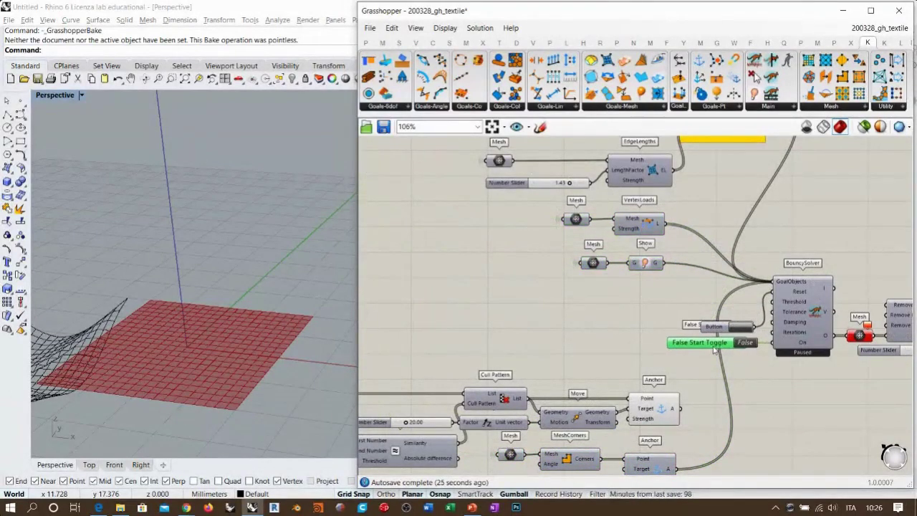
Step: Select both anchor chains with the vertex-selection components and move them up toward the other goals
{"action": "scroll", "coordinate": [780, 329], "scroll_direction": "down", "scroll_amount": 3}
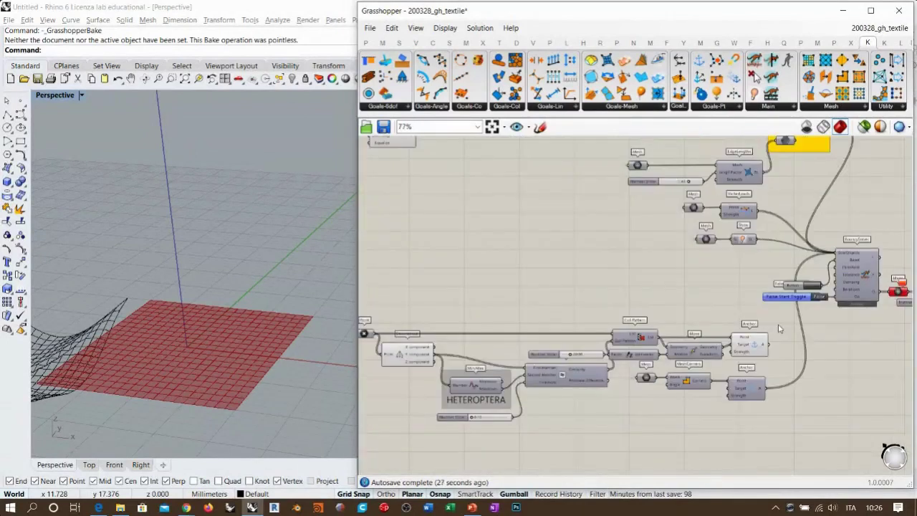
{"action": "right_click_drag", "start_coordinate": [733, 316], "coordinate": [814, 313]}
{"action": "left_click_drag", "start_coordinate": [830, 313], "coordinate": [344, 438]}
{"action": "scroll", "coordinate": [555, 355], "scroll_direction": "down", "scroll_amount": 2}
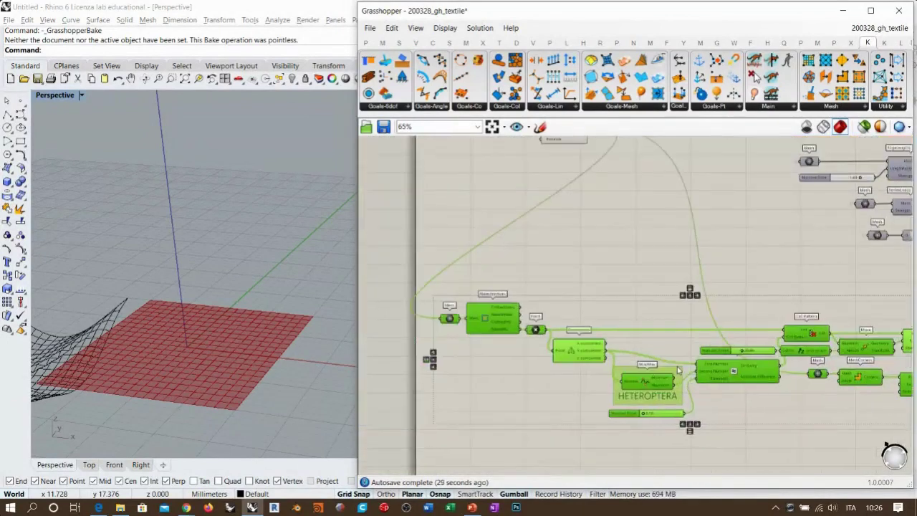
{"action": "left_click_drag", "start_coordinate": [754, 343], "coordinate": [722, 301]}
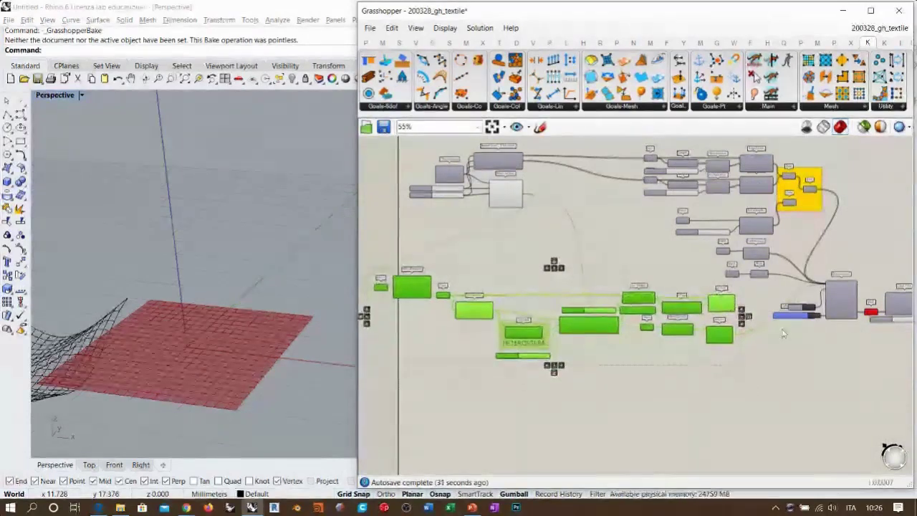
Step: Move the Mesh, MeshCorners and Anchor chain lower to separate it from the edge Anchor chain
{"action": "scroll", "coordinate": [773, 319], "scroll_direction": "up", "scroll_amount": 5}
{"action": "right_click_drag", "start_coordinate": [742, 381], "coordinate": [729, 404]}
{"action": "left_click", "coordinate": [635, 422]}
{"action": "left_click_drag", "start_coordinate": [687, 430], "coordinate": [463, 348]}
{"action": "left_click_drag", "start_coordinate": [558, 368], "coordinate": [560, 409]}
{"action": "left_click", "coordinate": [475, 402]}
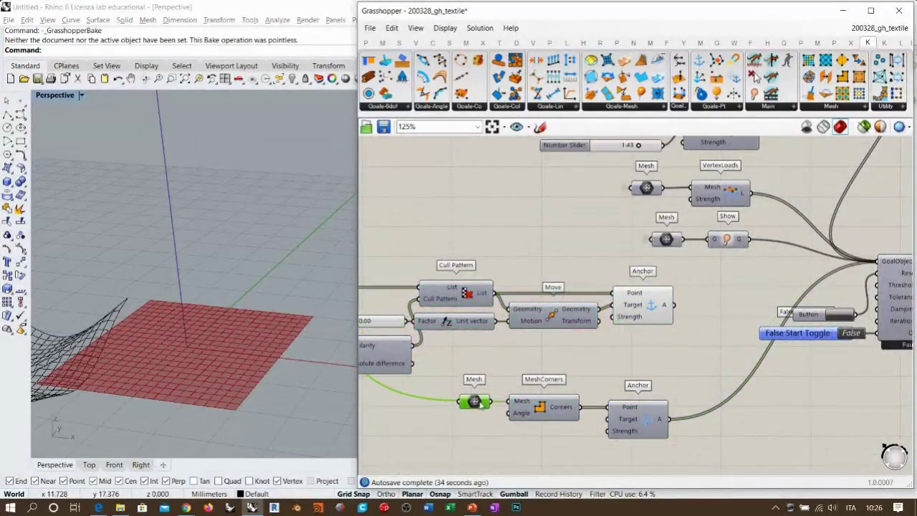
Step: Add a Data parameter beside the edge Anchor and connect it to the Anchor's output
{"action": "right_click_drag", "start_coordinate": [685, 352], "coordinate": [591, 345]}
{"action": "scroll", "coordinate": [591, 344], "scroll_direction": "up", "scroll_amount": 2}
{"action": "left_click", "coordinate": [524, 441]}
{"action": "left_click", "coordinate": [606, 353]}
{"action": "double_click", "coordinate": [605, 353]}
{"action": "type", "text": "data"}
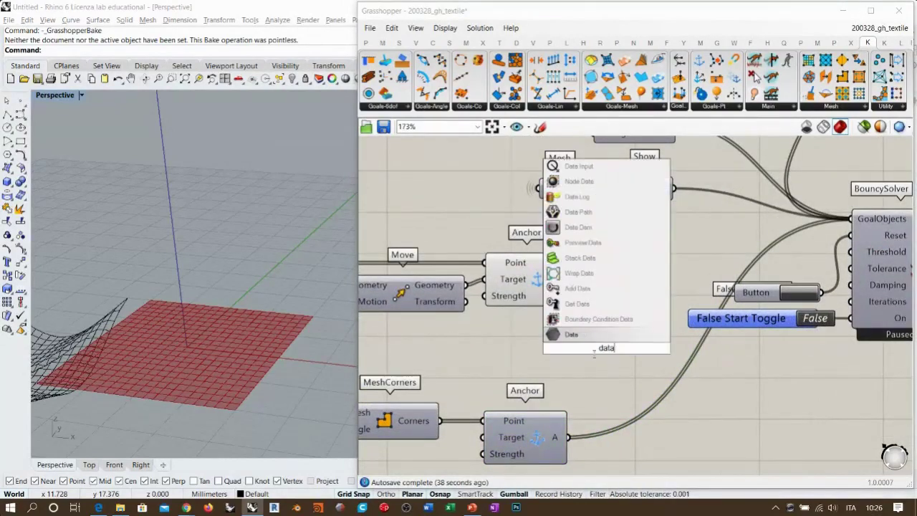
{"action": "key", "text": "Return"}
{"action": "left_click_drag", "start_coordinate": [605, 347], "coordinate": [602, 282]}
{"action": "right_click_drag", "start_coordinate": [601, 303], "coordinate": [523, 293]}
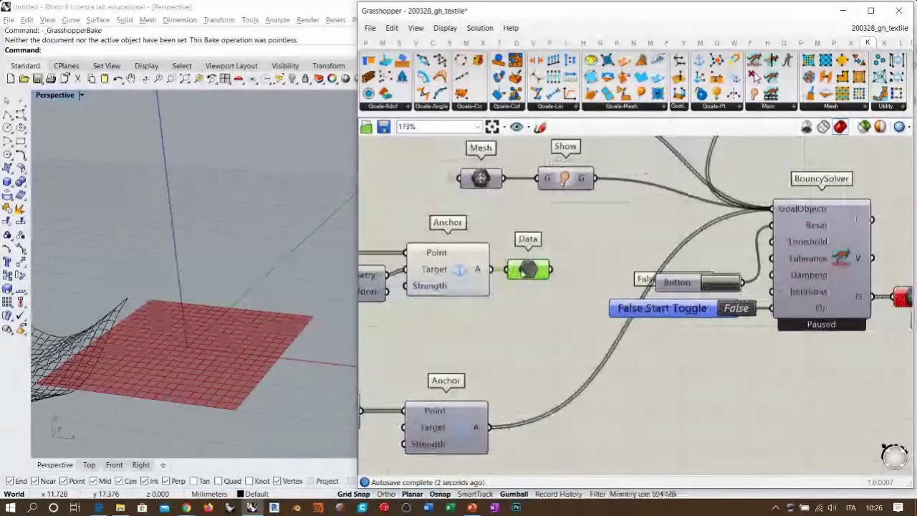
Step: Duplicate the Data parameter for the corner Anchor and a shared output, then feed the shared output to GoalObjects instead of the corner Anchor's direct wire
{"action": "left_click_drag", "start_coordinate": [527, 271], "coordinate": [520, 359], "text": "alt"}
{"action": "left_click_drag", "start_coordinate": [493, 429], "coordinate": [592, 314]}
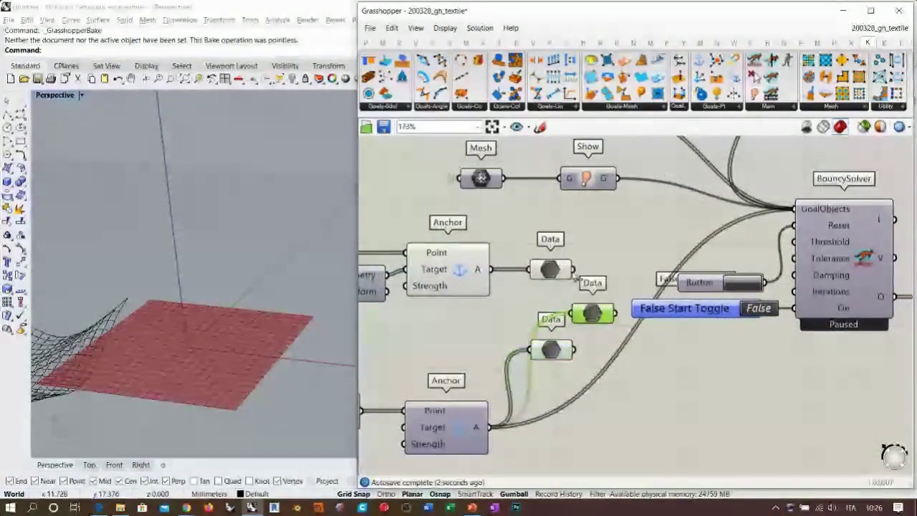
{"action": "left_click", "coordinate": [596, 353]}
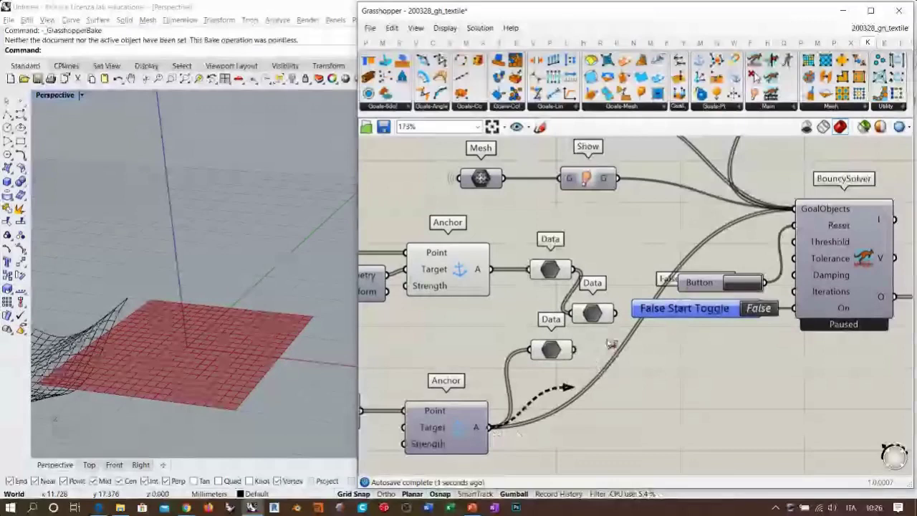
{"action": "left_click_drag", "start_coordinate": [611, 344], "coordinate": [796, 208], "text": "ctrl"}
{"action": "left_click_drag", "start_coordinate": [611, 317], "coordinate": [616, 313]}
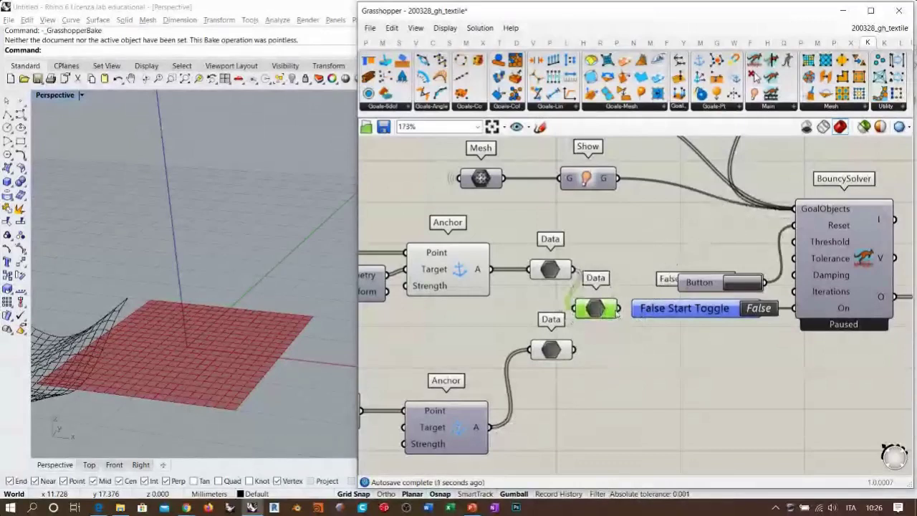
Step: Move the BouncySolver and its connected output components farther from the goals and group them
{"action": "scroll", "coordinate": [667, 347], "scroll_direction": "down", "scroll_amount": 3}
{"action": "right_click_drag", "start_coordinate": [714, 352], "coordinate": [564, 341]}
{"action": "scroll", "coordinate": [563, 341], "scroll_direction": "down", "scroll_amount": 2}
{"action": "left_click_drag", "start_coordinate": [719, 353], "coordinate": [435, 268]}
{"action": "left_click_drag", "start_coordinate": [496, 304], "coordinate": [614, 274]}
{"action": "key", "text": "ctrl+g"}
{"action": "left_click", "coordinate": [636, 387]}
{"action": "right_click_drag", "start_coordinate": [502, 324], "coordinate": [660, 327]}
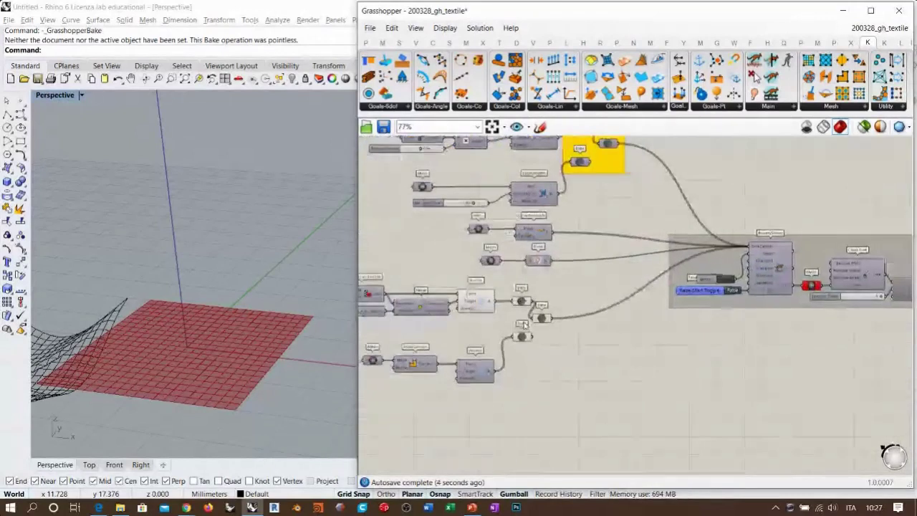
Step: Group the three anchor Data parameters and colour the group yellow with hue 50 and alpha 255
{"action": "scroll", "coordinate": [524, 325], "scroll_direction": "up", "scroll_amount": 4}
{"action": "left_click_drag", "start_coordinate": [505, 245], "coordinate": [606, 387]}
{"action": "key", "text": "ctrl+g"}
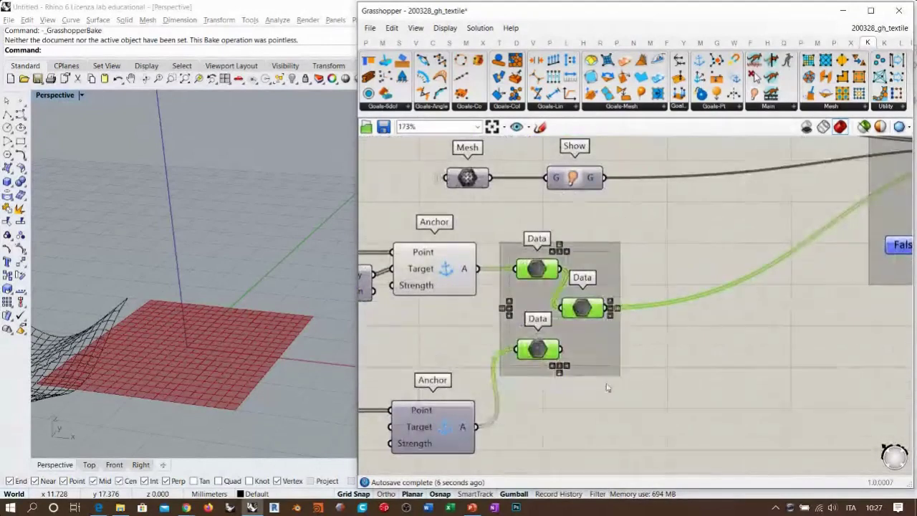
{"action": "right_click", "coordinate": [598, 341]}
{"action": "mouse_move", "coordinate": [669, 462]}
{"action": "left_click_drag", "start_coordinate": [806, 379], "coordinate": [706, 341]}
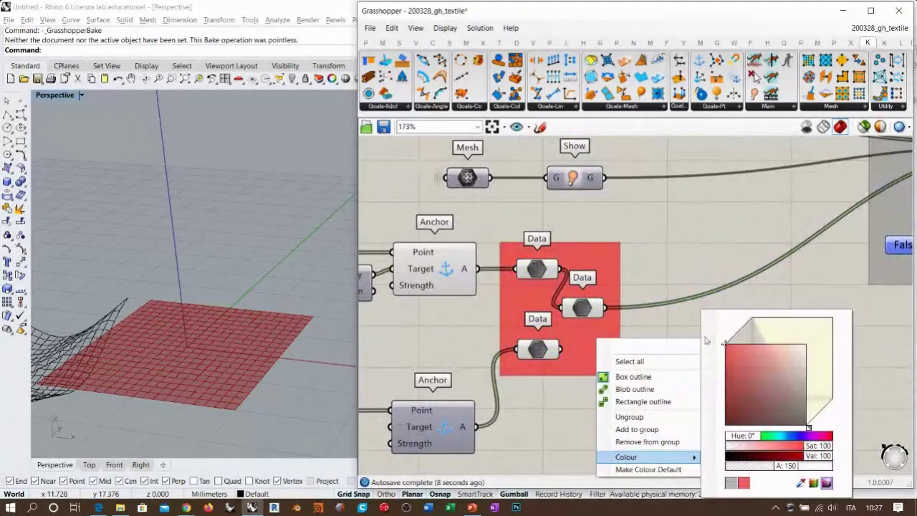
{"action": "double_click", "coordinate": [759, 435]}
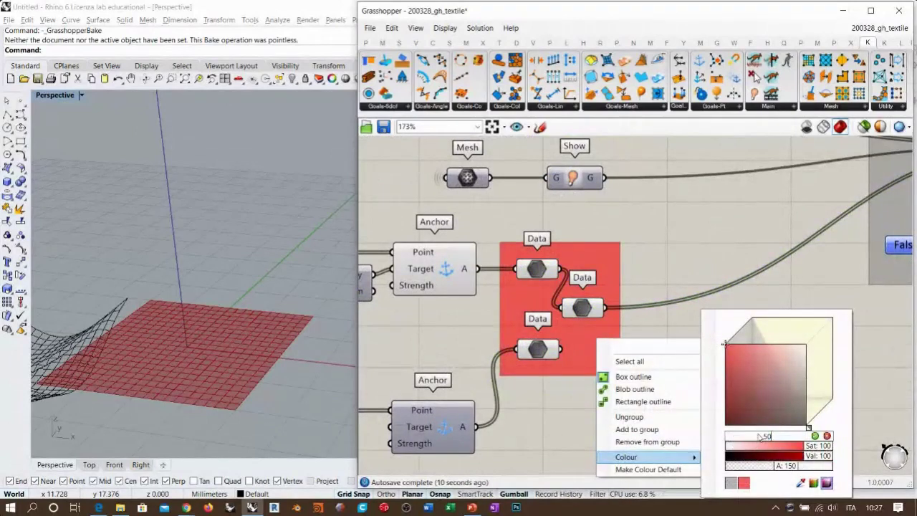
{"action": "type", "text": "50"}
{"action": "key", "text": "Return"}
{"action": "left_click_drag", "start_coordinate": [788, 466], "coordinate": [832, 466]}
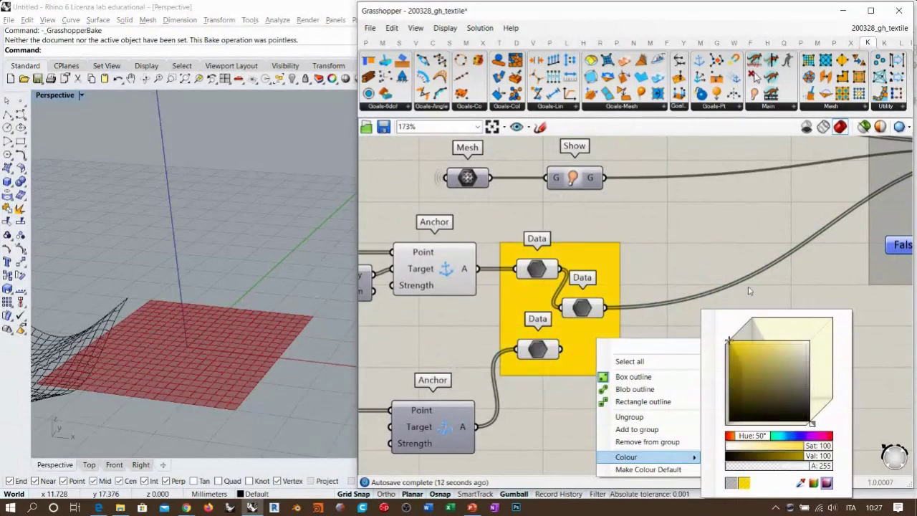
{"action": "left_click", "coordinate": [732, 255]}
Step: Move the anchor Data group into line beneath the upper yellow group and adjust its output Data's position
{"action": "right_click_drag", "start_coordinate": [549, 316], "coordinate": [592, 323]}
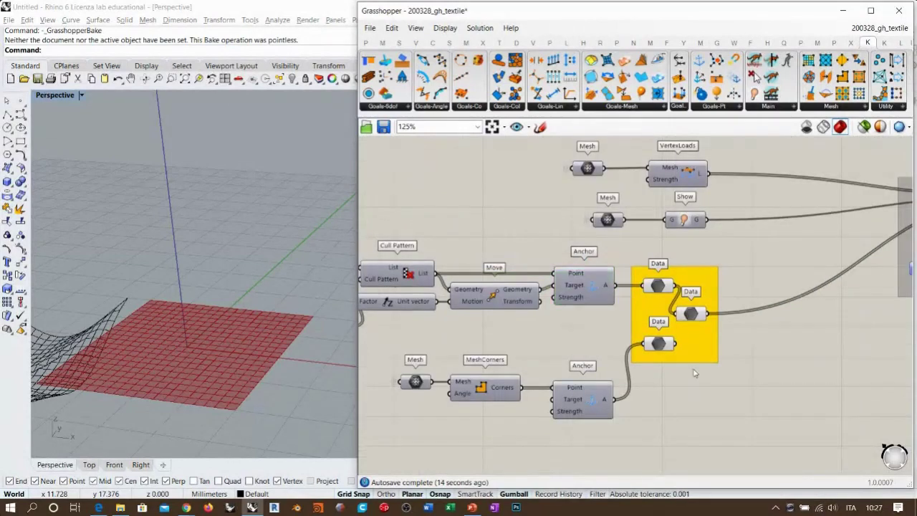
{"action": "left_click_drag", "start_coordinate": [647, 281], "coordinate": [746, 401]}
{"action": "right_click_drag", "start_coordinate": [776, 354], "coordinate": [749, 389]}
{"action": "scroll", "coordinate": [755, 379], "scroll_direction": "down", "scroll_amount": 2}
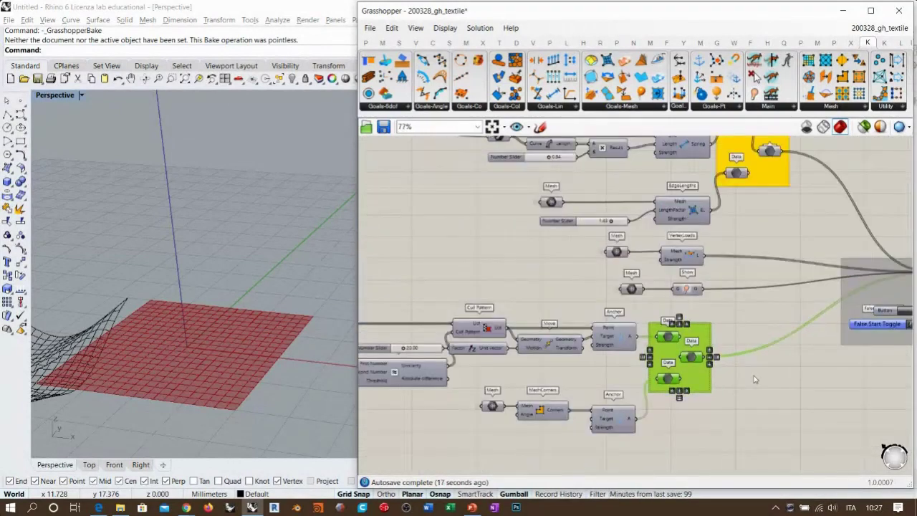
{"action": "left_click", "coordinate": [756, 379]}
{"action": "left_click_drag", "start_coordinate": [706, 378], "coordinate": [766, 378]}
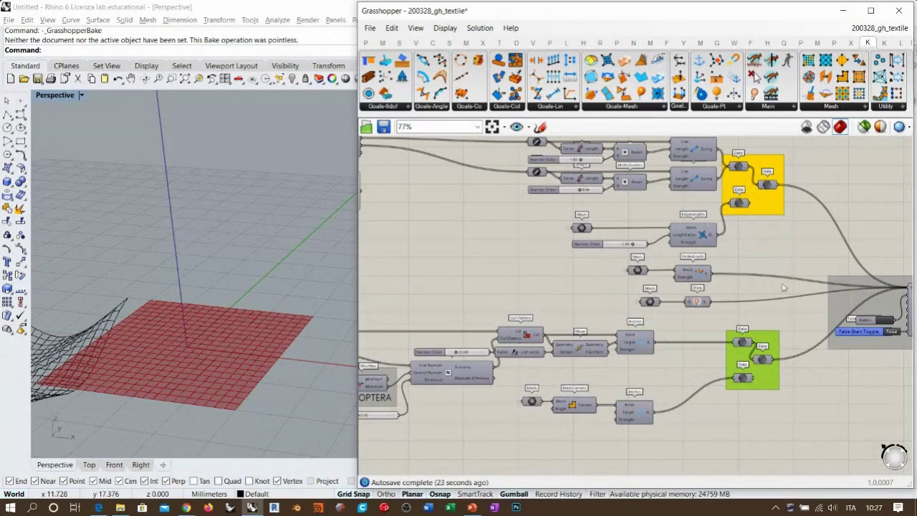
{"action": "left_click_drag", "start_coordinate": [763, 362], "coordinate": [767, 362]}
{"action": "left_click", "coordinate": [770, 415]}
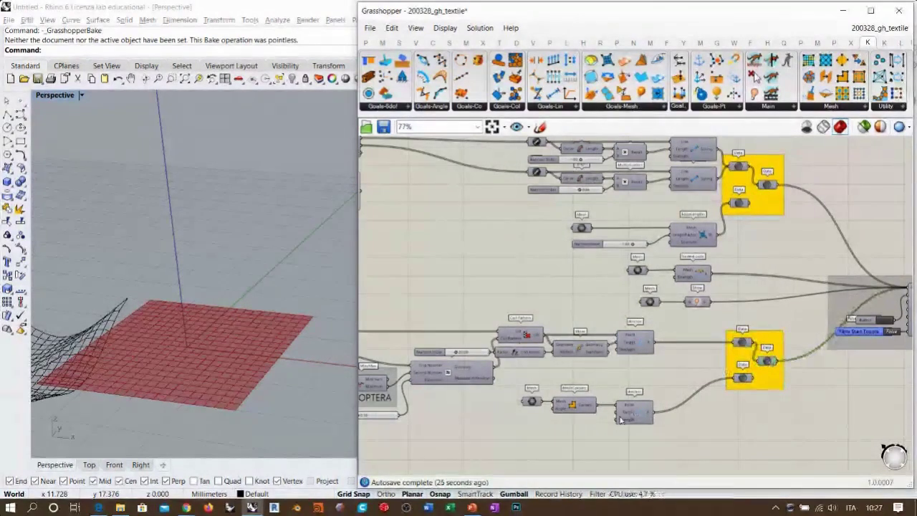
Step: Turn on the viewport preview of the Clean Tree component after the solver's mesh output
{"action": "right_click_drag", "start_coordinate": [684, 398], "coordinate": [722, 364]}
{"action": "scroll", "coordinate": [791, 321], "scroll_direction": "up", "scroll_amount": 2}
{"action": "left_click", "coordinate": [602, 318]}
{"action": "left_click", "coordinate": [636, 326]}
{"action": "right_click_drag", "start_coordinate": [799, 348], "coordinate": [401, 354]}
{"action": "scroll", "coordinate": [709, 316], "scroll_direction": "up", "scroll_amount": 2}
{"action": "left_click", "coordinate": [710, 316]}
{"action": "left_click", "coordinate": [709, 393]}
{"action": "right_click_drag", "start_coordinate": [464, 353], "coordinate": [547, 342]}
{"action": "scroll", "coordinate": [791, 361], "scroll_direction": "down", "scroll_amount": 5}
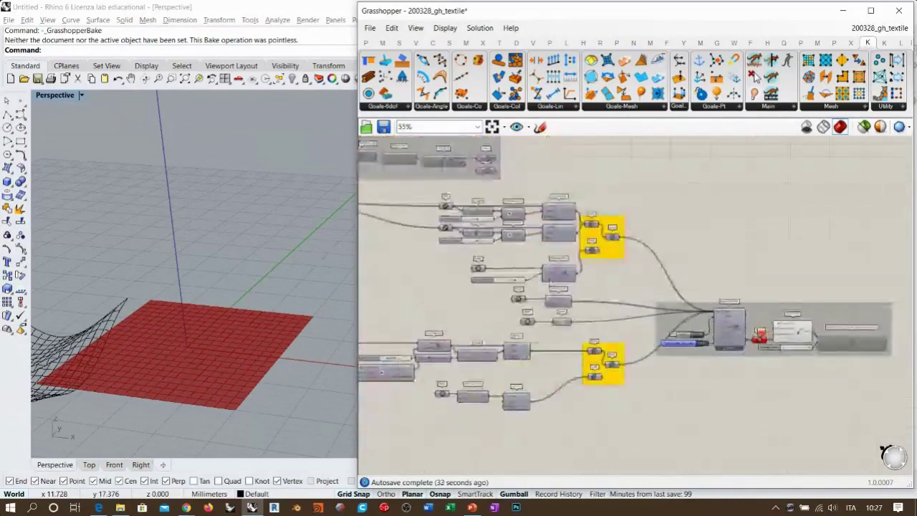
Step: Toggle off the preview of the component upstream of the Spring goals
{"action": "right_click_drag", "start_coordinate": [564, 270], "coordinate": [692, 316]}
{"action": "left_click", "coordinate": [430, 287]}
{"action": "key", "text": "ctrl+q"}
{"action": "left_click", "coordinate": [526, 334]}
{"action": "right_click_drag", "start_coordinate": [741, 376], "coordinate": [799, 331]}
{"action": "left_click", "coordinate": [432, 355]}
Step: Start the BouncySolver by setting the False Start Toggle to True and view the simulated mesh
{"action": "scroll", "coordinate": [602, 313], "scroll_direction": "down", "scroll_amount": 2}
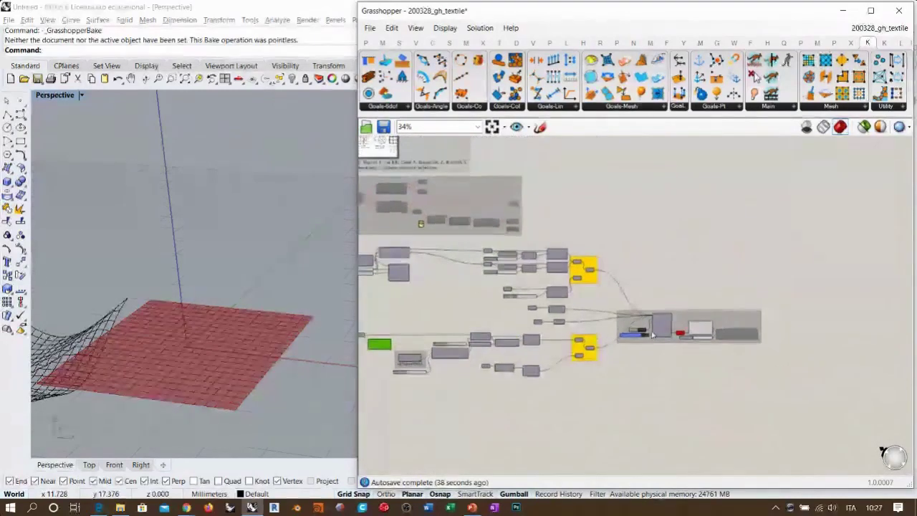
{"action": "scroll", "coordinate": [652, 334], "scroll_direction": "up", "scroll_amount": 8}
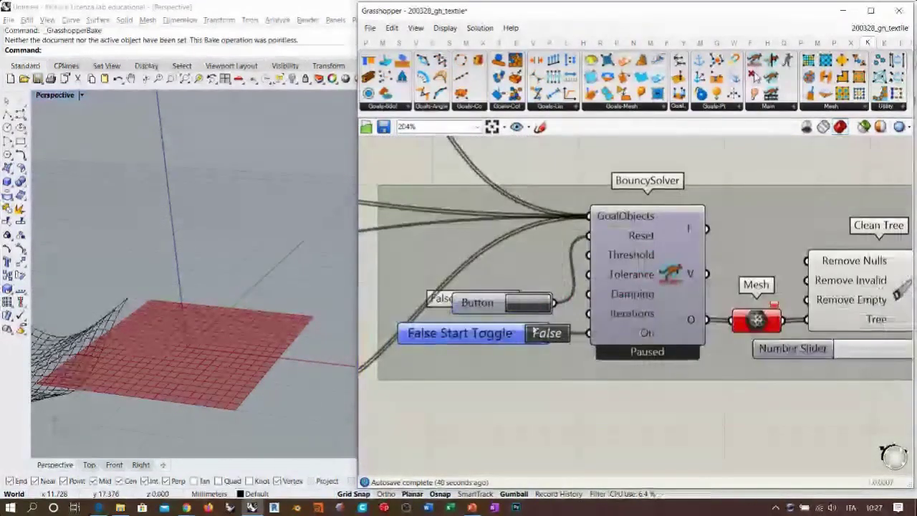
{"action": "left_click", "coordinate": [537, 337]}
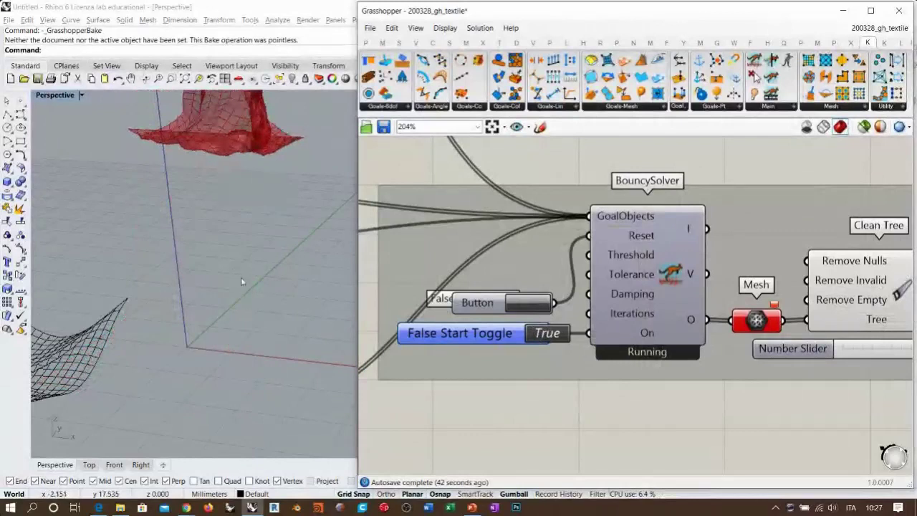
{"action": "mouse_move", "coordinate": [251, 316]}
{"action": "right_mouse_down"}
{"action": "mouse_move", "coordinate": [244, 302]}
{"action": "mouse_move", "coordinate": [252, 307]}
{"action": "right_mouse_up"}
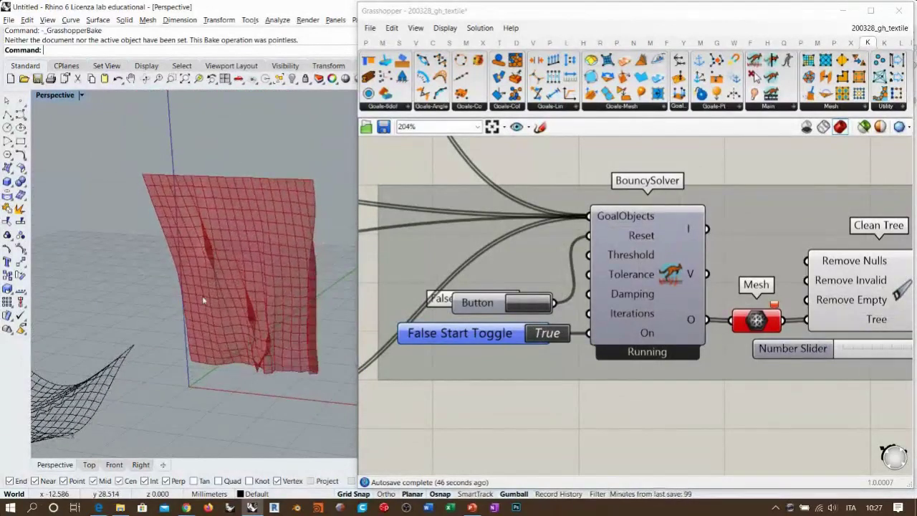
{"action": "right_click_drag", "start_coordinate": [250, 286], "coordinate": [228, 290]}
Step: Examine the goal connections and the edge Anchor chain with its Z-move slider against the hanging mesh
{"action": "right_click_drag", "start_coordinate": [468, 331], "coordinate": [723, 317]}
{"action": "scroll", "coordinate": [722, 318], "scroll_direction": "down", "scroll_amount": 3}
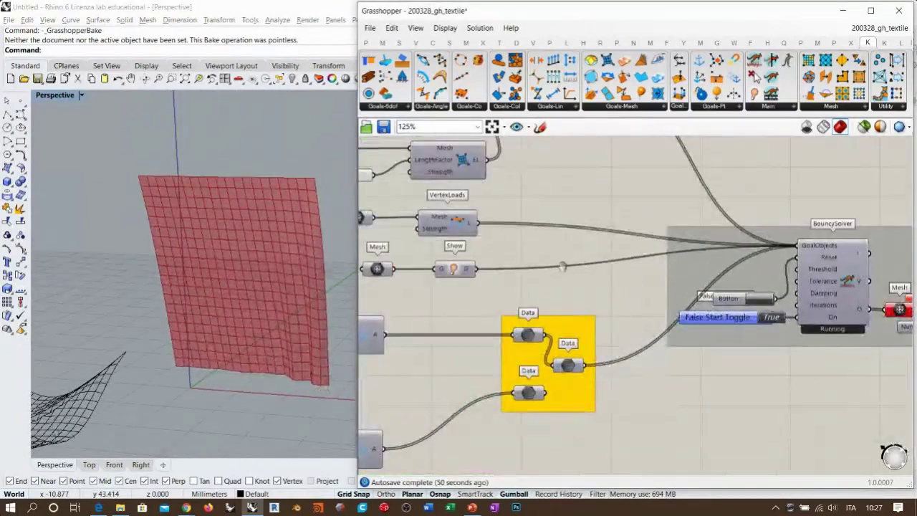
{"action": "right_click_drag", "start_coordinate": [490, 227], "coordinate": [598, 261]}
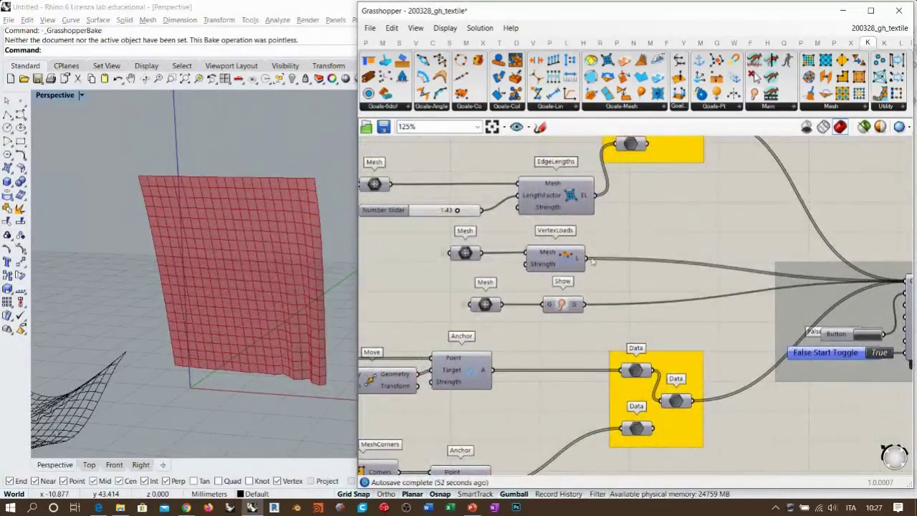
{"action": "right_click_drag", "start_coordinate": [283, 259], "coordinate": [219, 262]}
{"action": "right_click_drag", "start_coordinate": [455, 419], "coordinate": [642, 275]}
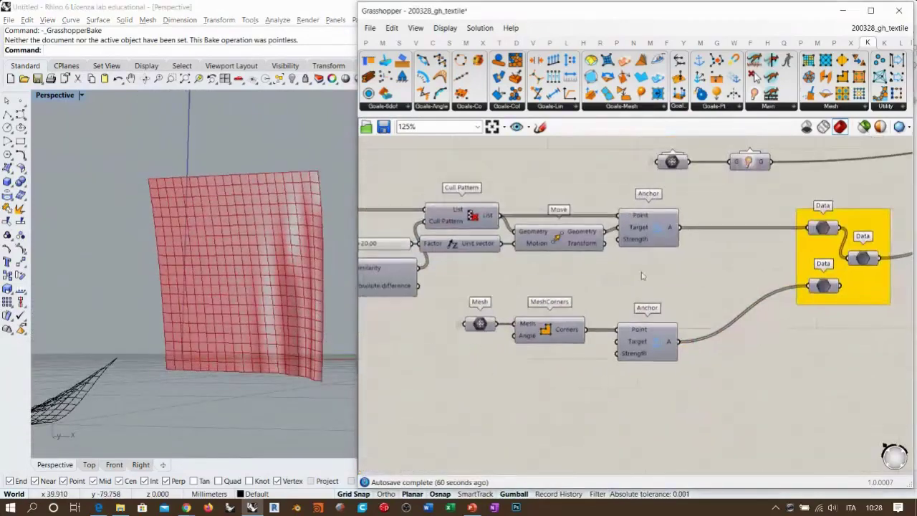
{"action": "right_click_drag", "start_coordinate": [510, 302], "coordinate": [719, 318]}
{"action": "scroll", "coordinate": [718, 284], "scroll_direction": "up", "scroll_amount": 3}
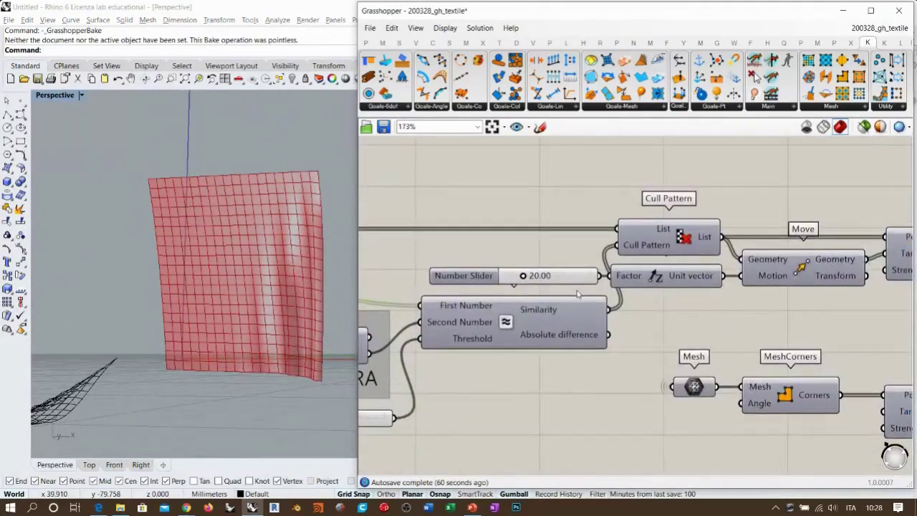
{"action": "right_click_drag", "start_coordinate": [576, 292], "coordinate": [538, 290]}
{"action": "right_click_drag", "start_coordinate": [728, 273], "coordinate": [688, 281]}
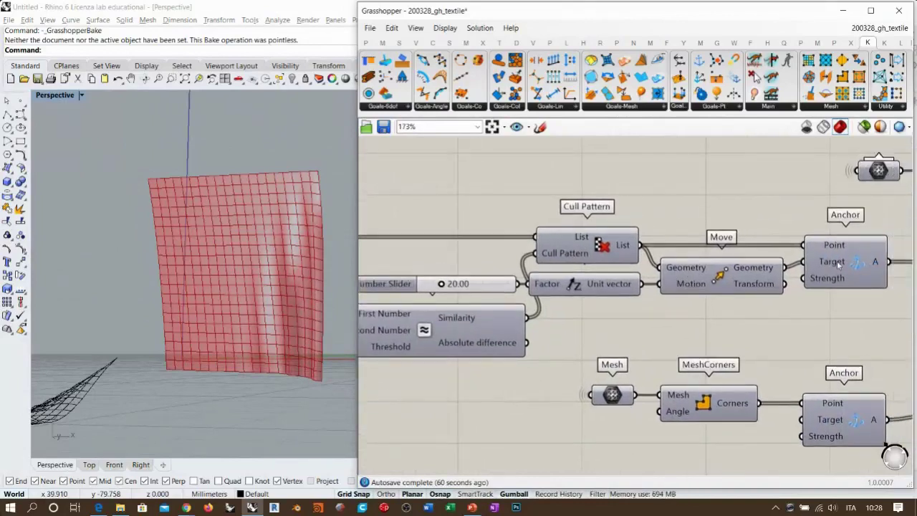
{"action": "left_click_drag", "start_coordinate": [445, 287], "coordinate": [475, 229]}
Step: Examine the hanging mesh and its folds from above at an oblique angle
{"action": "right_click_drag", "start_coordinate": [259, 254], "coordinate": [228, 336]}
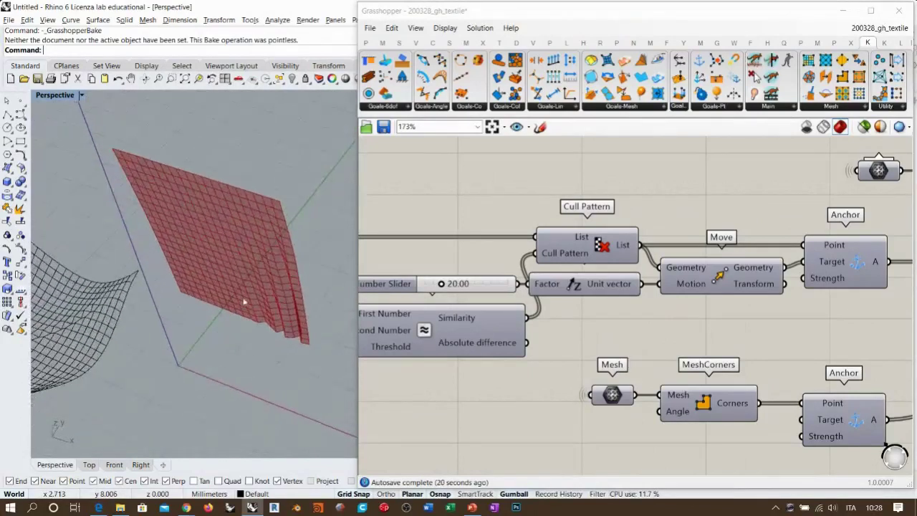
{"action": "scroll", "coordinate": [256, 240], "scroll_direction": "up", "scroll_amount": 4}
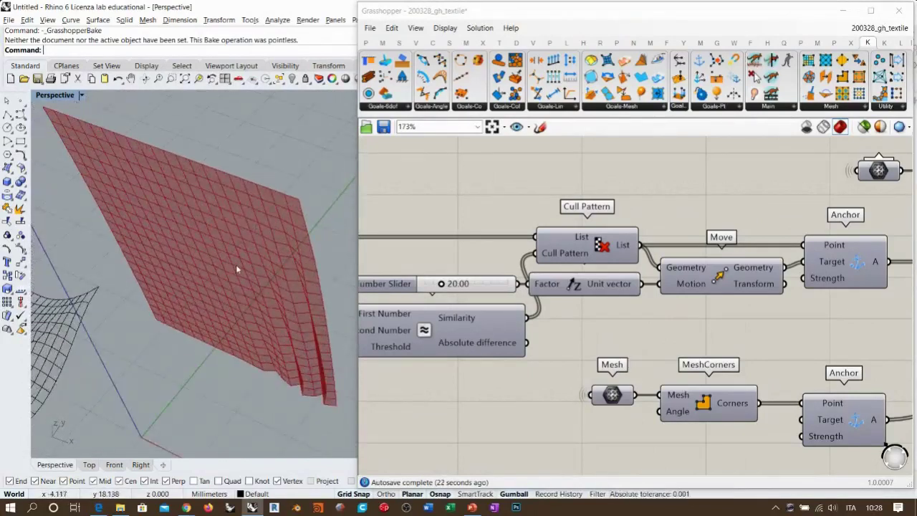
{"action": "scroll", "coordinate": [246, 270], "scroll_direction": "down", "scroll_amount": 2}
{"action": "mouse_move", "coordinate": [254, 279]}
{"action": "right_mouse_down", "text": "shift"}
{"action": "mouse_move", "coordinate": [258, 307]}
{"action": "mouse_move", "coordinate": [253, 278]}
{"action": "mouse_move", "coordinate": [263, 258]}
{"action": "mouse_move", "coordinate": [248, 303]}
{"action": "mouse_move", "coordinate": [242, 289]}
{"action": "right_mouse_up", "text": "shift"}
{"action": "scroll", "coordinate": [245, 280], "scroll_direction": "down", "scroll_amount": 2}
{"action": "scroll", "coordinate": [253, 278], "scroll_direction": "up", "scroll_amount": 2}
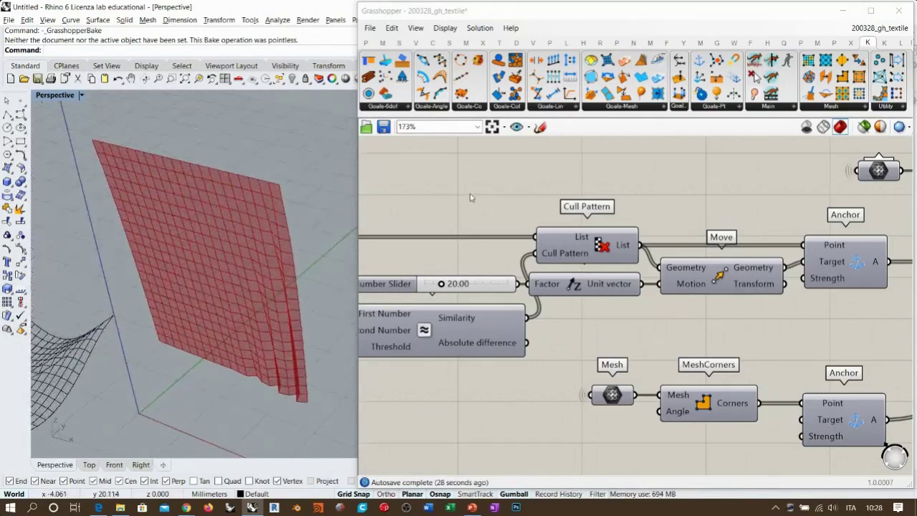
{"action": "left_click", "coordinate": [487, 217]}
{"action": "scroll", "coordinate": [640, 247], "scroll_direction": "down", "scroll_amount": 3}
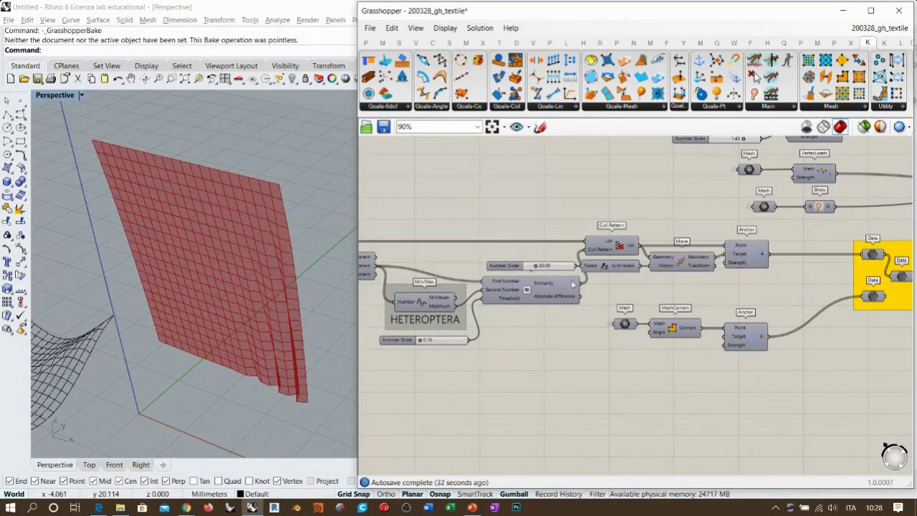
{"action": "right_click_drag", "start_coordinate": [571, 377], "coordinate": [536, 244]}
{"action": "left_click", "coordinate": [538, 127]}
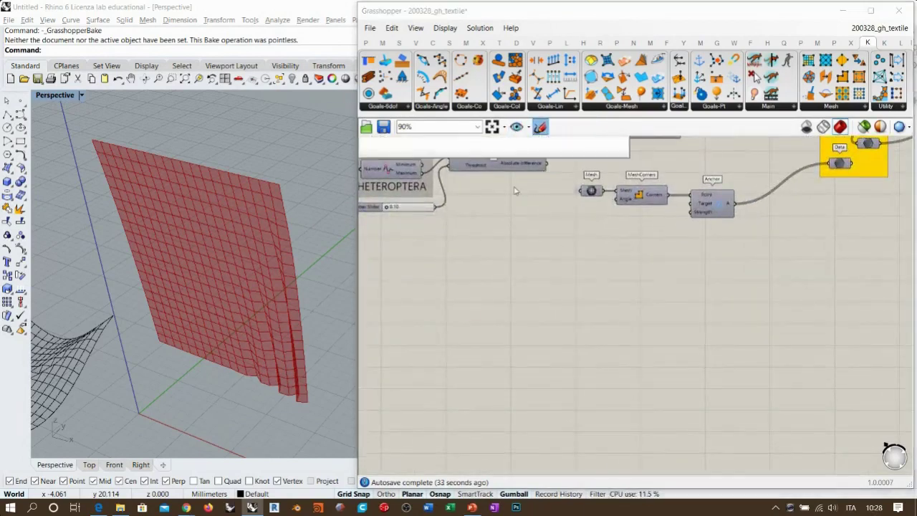
{"action": "mouse_move", "coordinate": [464, 342]}
{"action": "left_mouse_down"}
{"action": "mouse_move", "coordinate": [573, 428]}
{"action": "mouse_move", "coordinate": [632, 277]}
{"action": "mouse_move", "coordinate": [469, 262]}
{"action": "left_mouse_up"}
{"action": "left_click_drag", "start_coordinate": [543, 270], "coordinate": [528, 406]}
{"action": "left_click_drag", "start_coordinate": [503, 266], "coordinate": [488, 396]}
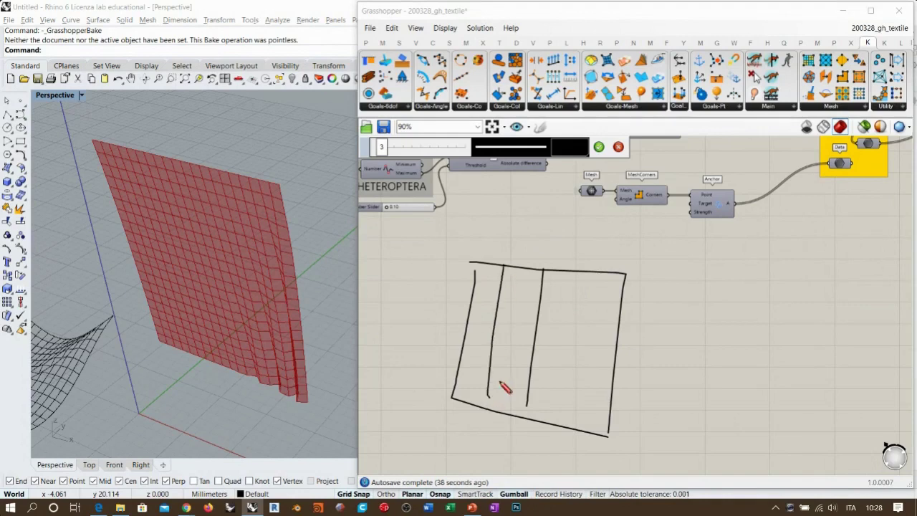
{"action": "left_click_drag", "start_coordinate": [578, 354], "coordinate": [566, 419]}
{"action": "left_click_drag", "start_coordinate": [457, 333], "coordinate": [625, 352]}
{"action": "left_click_drag", "start_coordinate": [471, 299], "coordinate": [622, 313]}
{"action": "left_click_drag", "start_coordinate": [464, 371], "coordinate": [613, 388]}
{"action": "left_click_drag", "start_coordinate": [568, 347], "coordinate": [575, 354]}
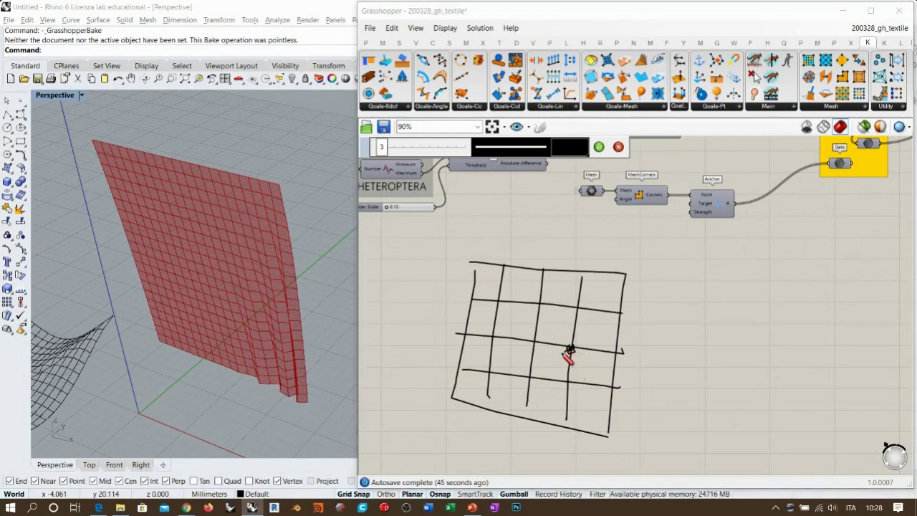
{"action": "left_click_drag", "start_coordinate": [521, 361], "coordinate": [515, 359]}
{"action": "mouse_move", "coordinate": [534, 344]}
{"action": "left_mouse_down"}
{"action": "mouse_move", "coordinate": [523, 341]}
{"action": "mouse_move", "coordinate": [500, 373]}
{"action": "mouse_move", "coordinate": [508, 337]}
{"action": "mouse_move", "coordinate": [527, 371]}
{"action": "left_mouse_up"}
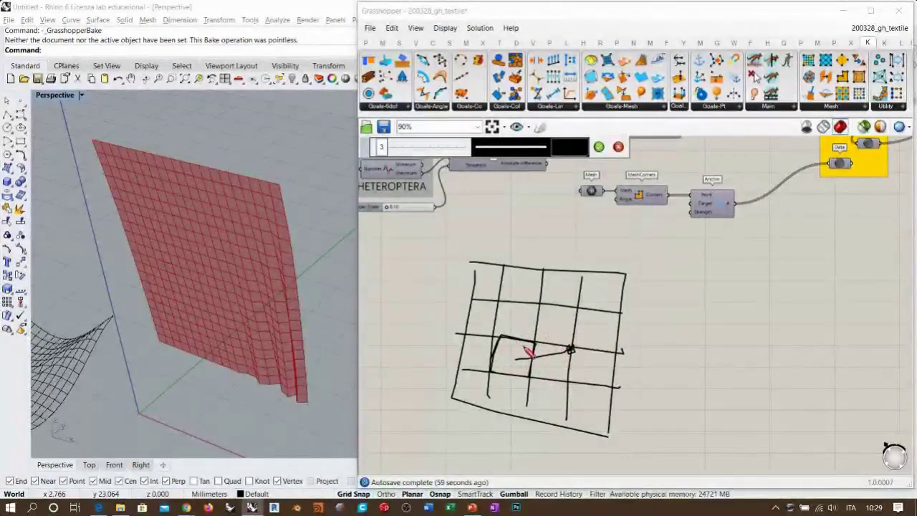
{"action": "left_click", "coordinate": [618, 147]}
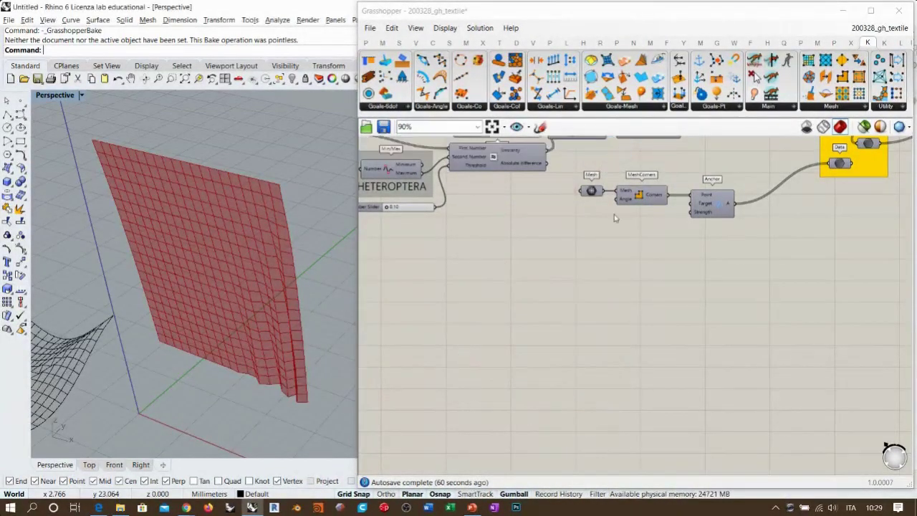
Step: Sketch a mesh grid on the empty canvas below the corner Anchor chain and mark vertices at its intersections
{"action": "right_click_drag", "start_coordinate": [545, 264], "coordinate": [561, 242]}
{"action": "left_click", "coordinate": [540, 127]}
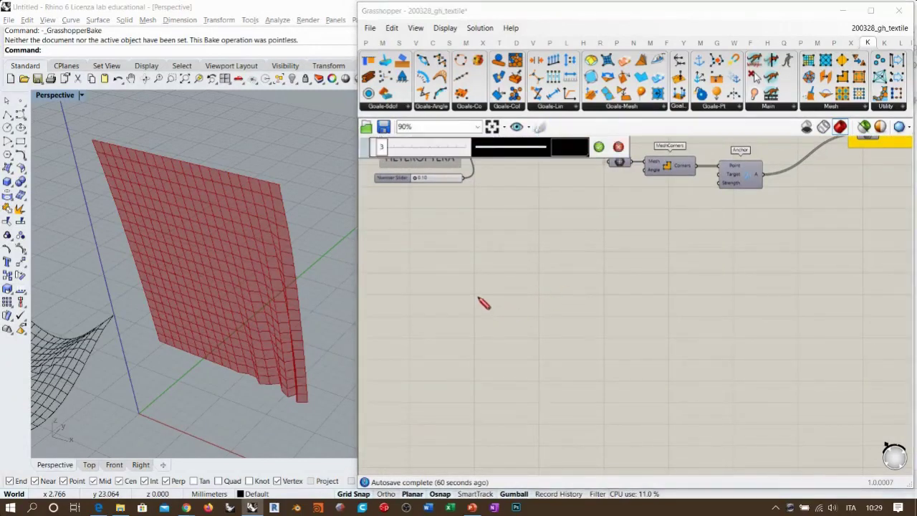
{"action": "mouse_move", "coordinate": [510, 216]}
{"action": "left_mouse_down"}
{"action": "mouse_move", "coordinate": [493, 338]}
{"action": "mouse_move", "coordinate": [632, 360]}
{"action": "mouse_move", "coordinate": [657, 233]}
{"action": "mouse_move", "coordinate": [640, 365]}
{"action": "left_mouse_up"}
{"action": "left_click_drag", "start_coordinate": [585, 227], "coordinate": [553, 359]}
{"action": "left_click_drag", "start_coordinate": [492, 277], "coordinate": [671, 309]}
{"action": "left_click_drag", "start_coordinate": [553, 229], "coordinate": [512, 359]}
{"action": "left_click_drag", "start_coordinate": [628, 231], "coordinate": [605, 351]}
{"action": "left_click_drag", "start_coordinate": [502, 253], "coordinate": [643, 262]}
{"action": "left_click_drag", "start_coordinate": [490, 316], "coordinate": [659, 331]}
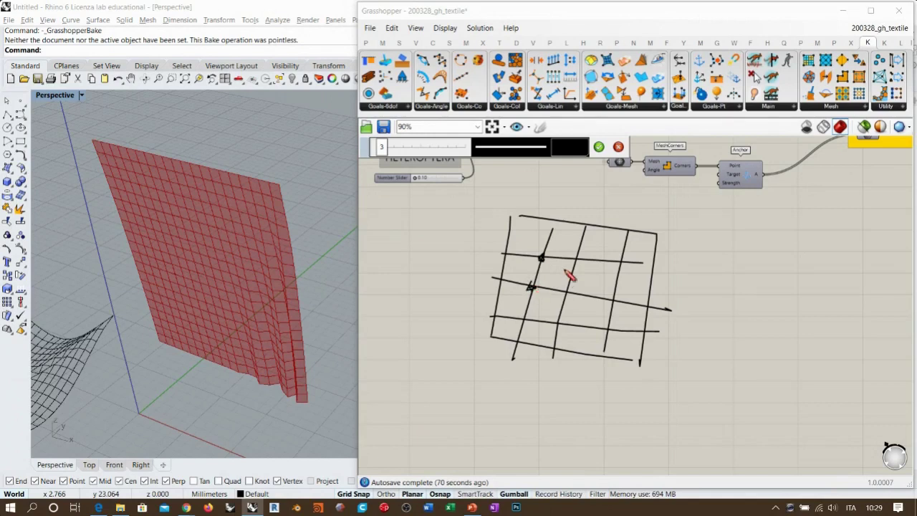
{"action": "left_click_drag", "start_coordinate": [571, 263], "coordinate": [556, 324]}
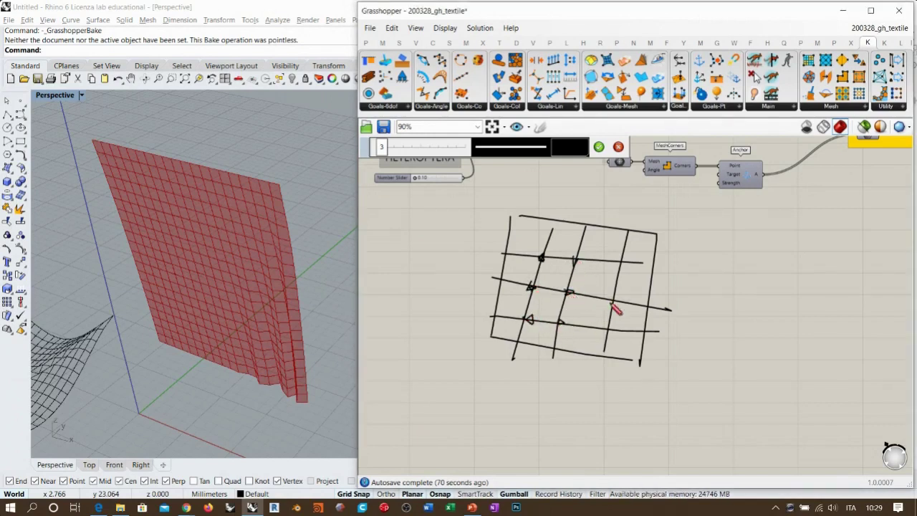
{"action": "left_click_drag", "start_coordinate": [609, 303], "coordinate": [615, 297]}
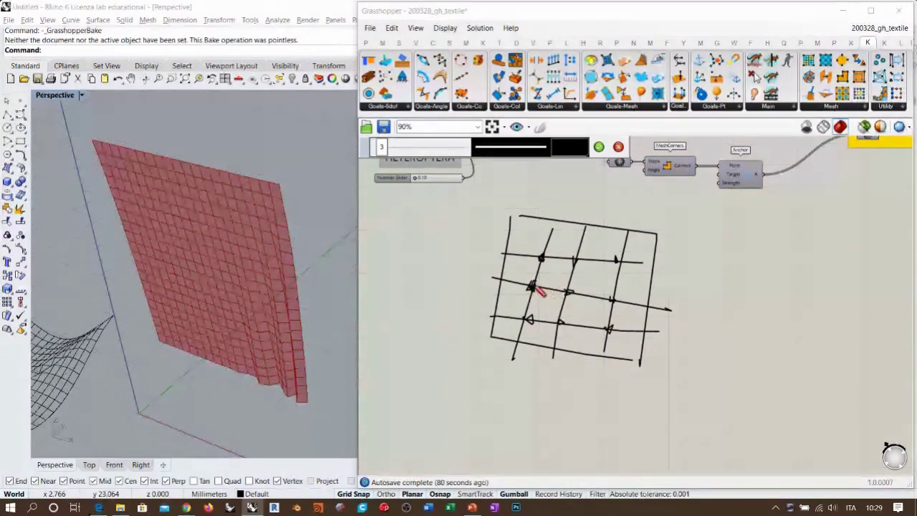
Step: Draw collision circles around three neighbouring grid vertices of the sketch, and discard the whole sketch
{"action": "mouse_move", "coordinate": [533, 286]}
{"action": "left_mouse_down"}
{"action": "mouse_move", "coordinate": [557, 276]}
{"action": "mouse_move", "coordinate": [575, 293]}
{"action": "left_mouse_up"}
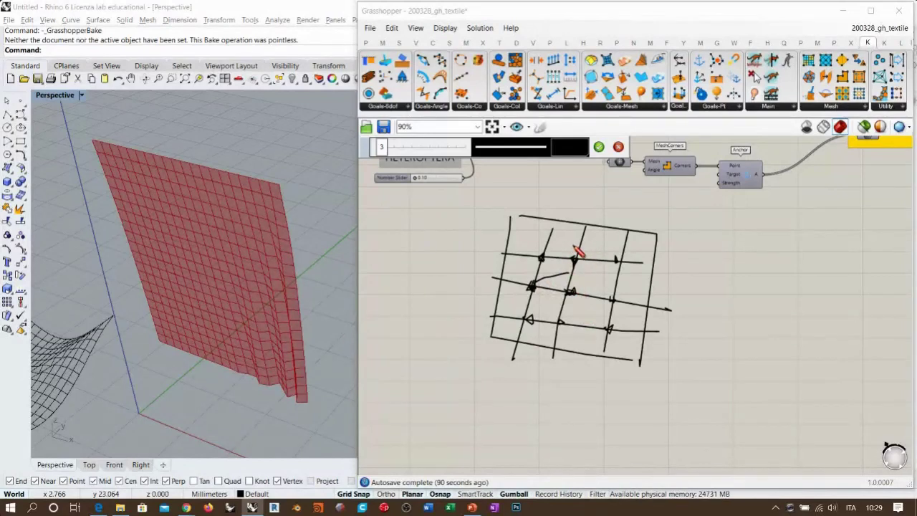
{"action": "left_click_drag", "start_coordinate": [575, 245], "coordinate": [565, 248]}
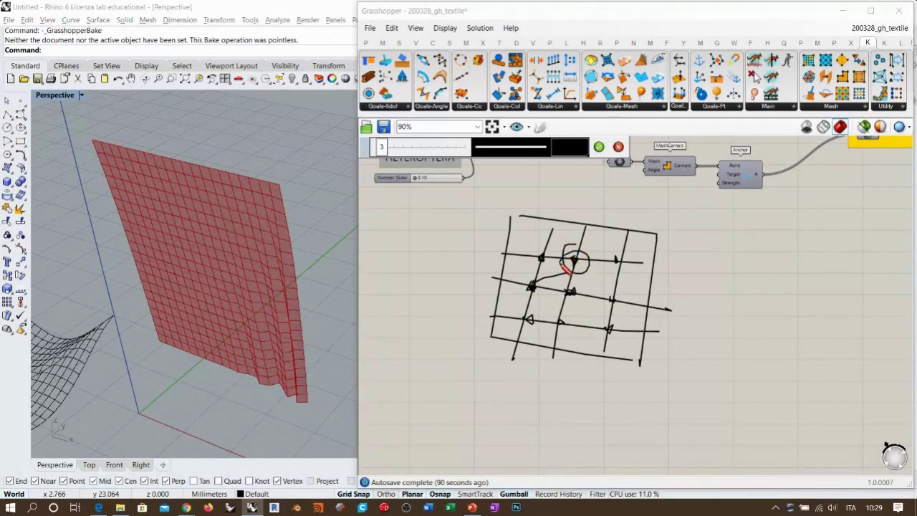
{"action": "mouse_move", "coordinate": [593, 258]}
{"action": "left_mouse_down"}
{"action": "mouse_move", "coordinate": [574, 262]}
{"action": "mouse_move", "coordinate": [569, 282]}
{"action": "mouse_move", "coordinate": [590, 303]}
{"action": "mouse_move", "coordinate": [558, 305]}
{"action": "mouse_move", "coordinate": [584, 289]}
{"action": "mouse_move", "coordinate": [555, 294]}
{"action": "mouse_move", "coordinate": [539, 283]}
{"action": "mouse_move", "coordinate": [534, 306]}
{"action": "mouse_move", "coordinate": [520, 287]}
{"action": "mouse_move", "coordinate": [530, 283]}
{"action": "mouse_move", "coordinate": [549, 303]}
{"action": "left_mouse_up"}
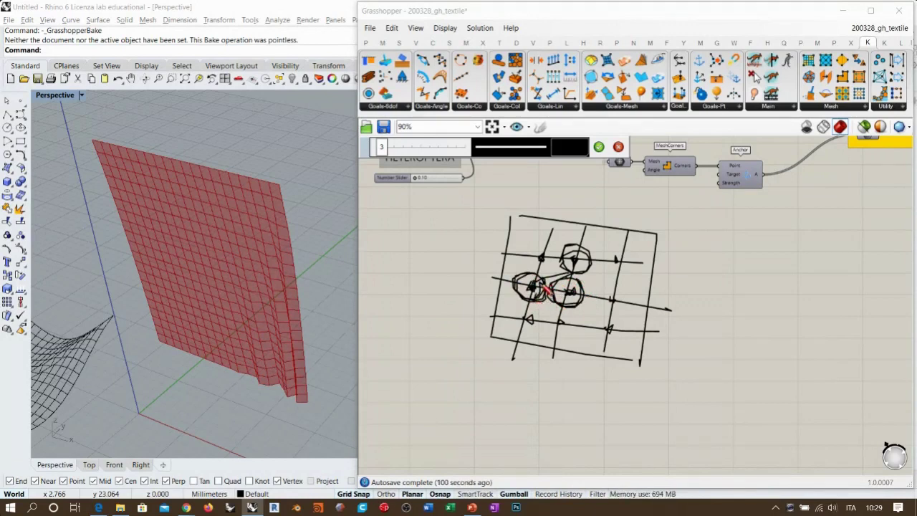
{"action": "left_click_drag", "start_coordinate": [542, 282], "coordinate": [570, 277]}
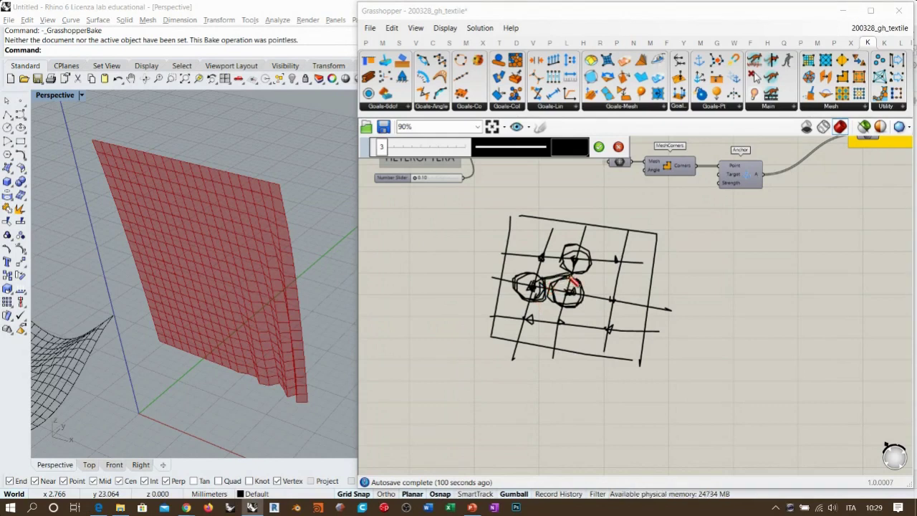
{"action": "left_click_drag", "start_coordinate": [568, 282], "coordinate": [566, 297]}
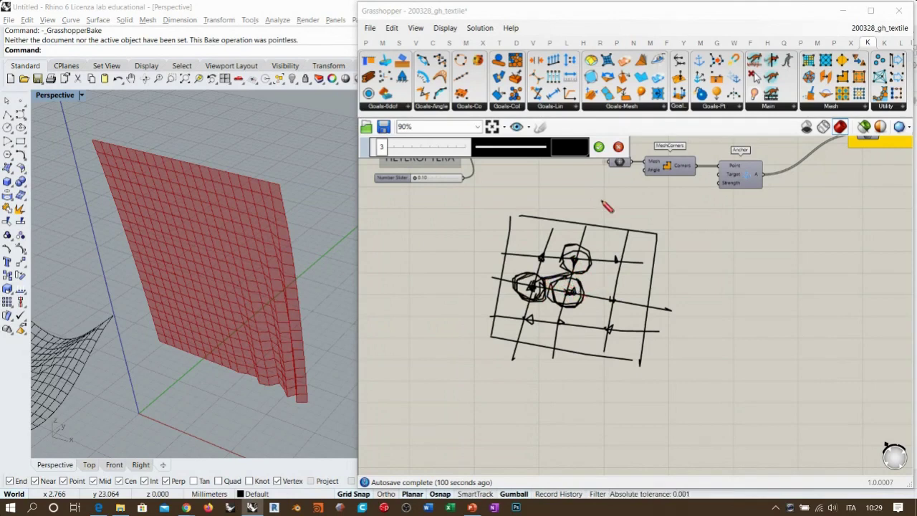
{"action": "left_click", "coordinate": [618, 147]}
Step: Add a SphereCollide goal component on the empty canvas below the MeshCorners chain
{"action": "mouse_move", "coordinate": [565, 219]}
{"action": "right_mouse_down"}
{"action": "mouse_move", "coordinate": [630, 305]}
{"action": "mouse_move", "coordinate": [662, 322]}
{"action": "right_mouse_up"}
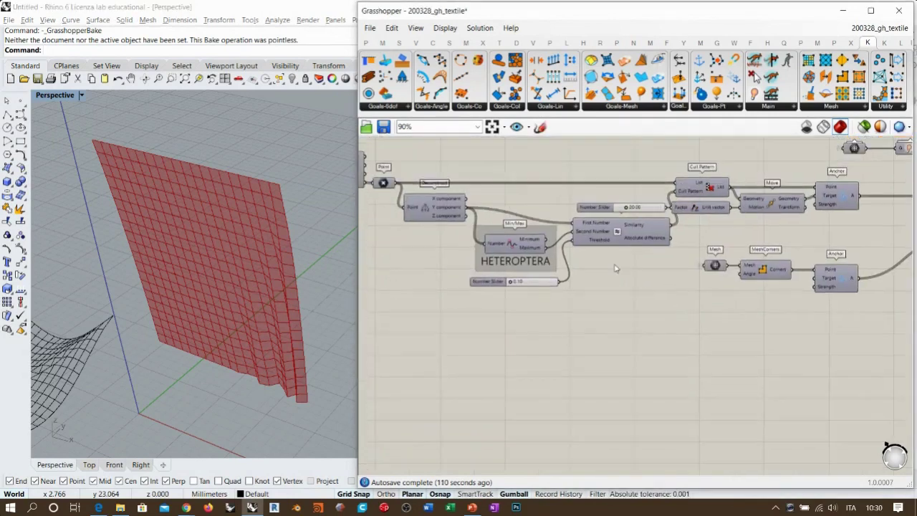
{"action": "left_click", "coordinate": [508, 106]}
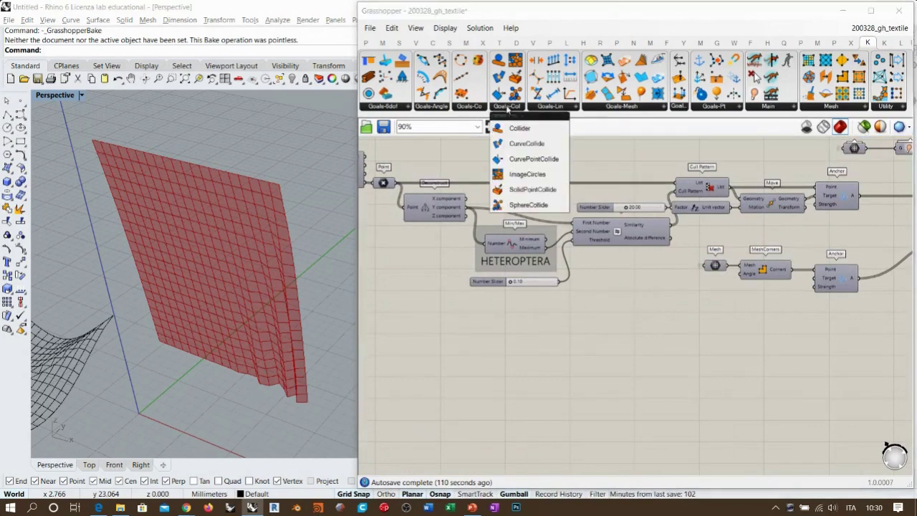
{"action": "left_click_drag", "start_coordinate": [528, 206], "coordinate": [623, 343]}
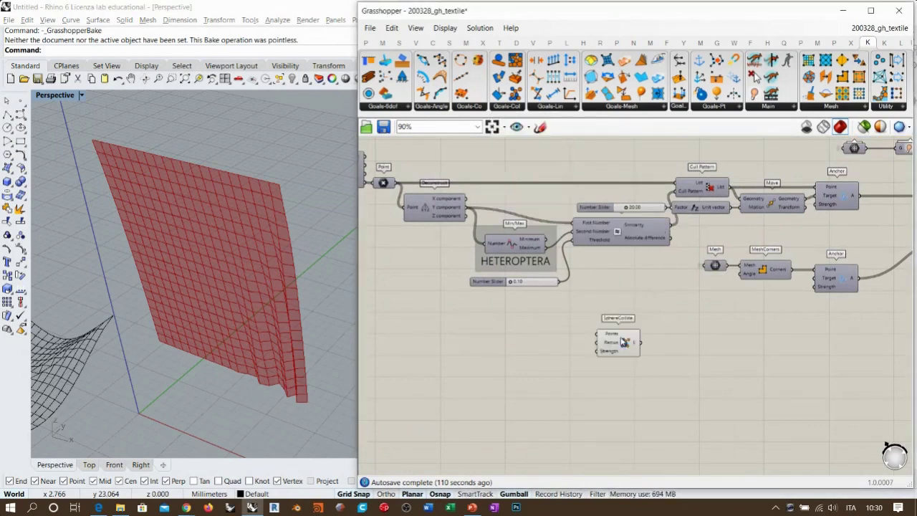
{"action": "scroll", "coordinate": [628, 289], "scroll_direction": "up", "scroll_amount": 3}
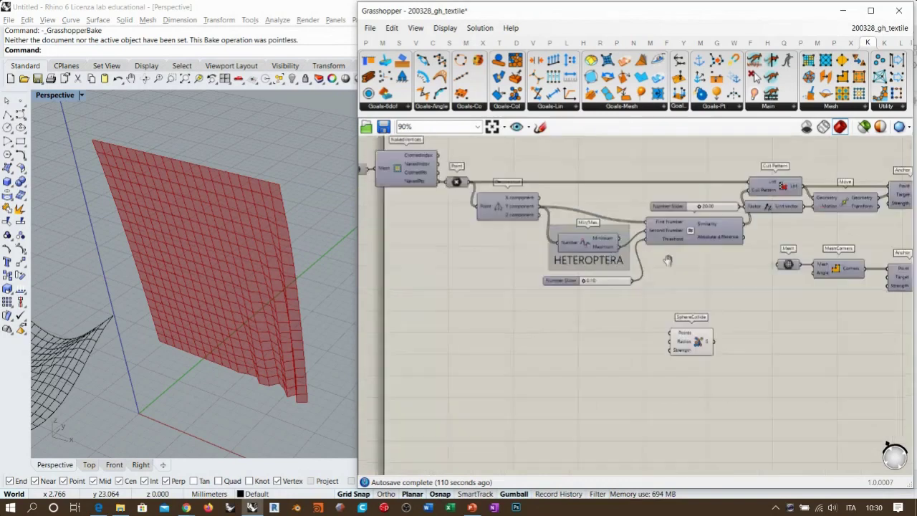
{"action": "scroll", "coordinate": [659, 316], "scroll_direction": "up", "scroll_amount": 10}
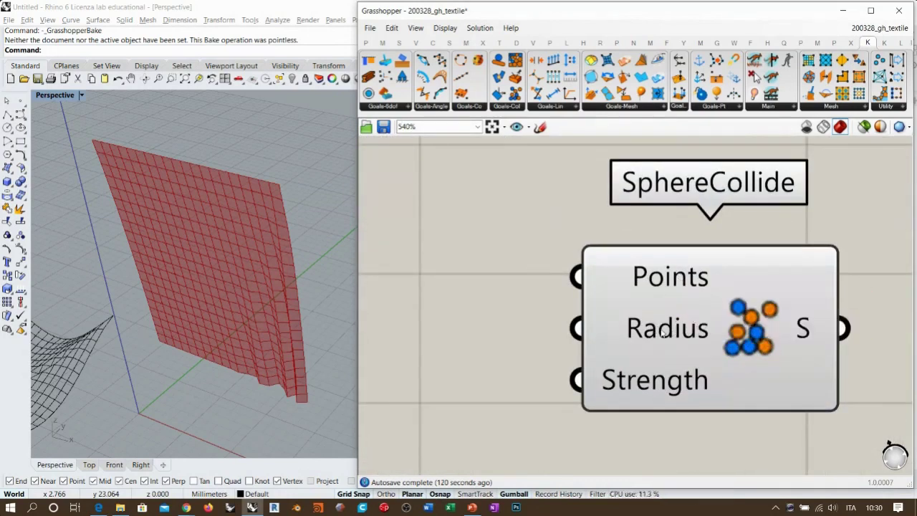
{"action": "scroll", "coordinate": [664, 334], "scroll_direction": "down", "scroll_amount": 10}
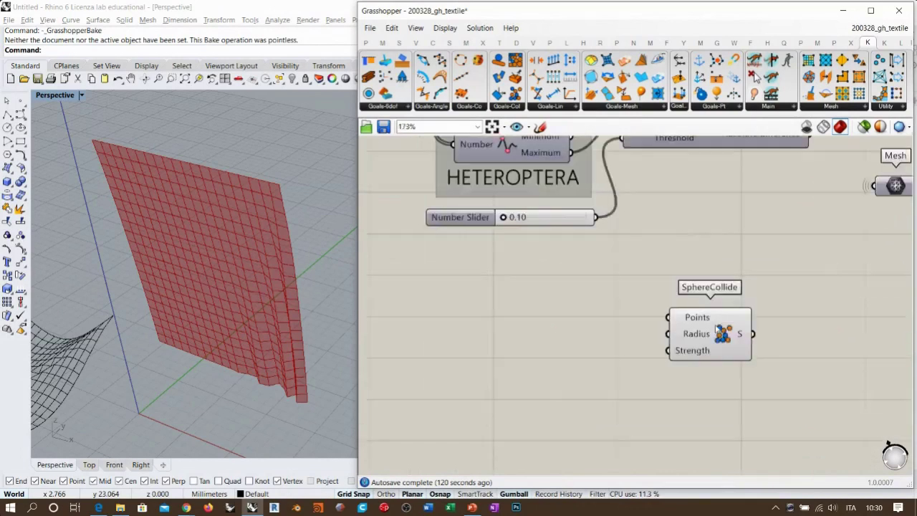
Step: Examine the hanging mesh from the front and trace the goal connections from the Anchors to the BouncySolver
{"action": "right_click_drag", "start_coordinate": [330, 298], "coordinate": [315, 198]}
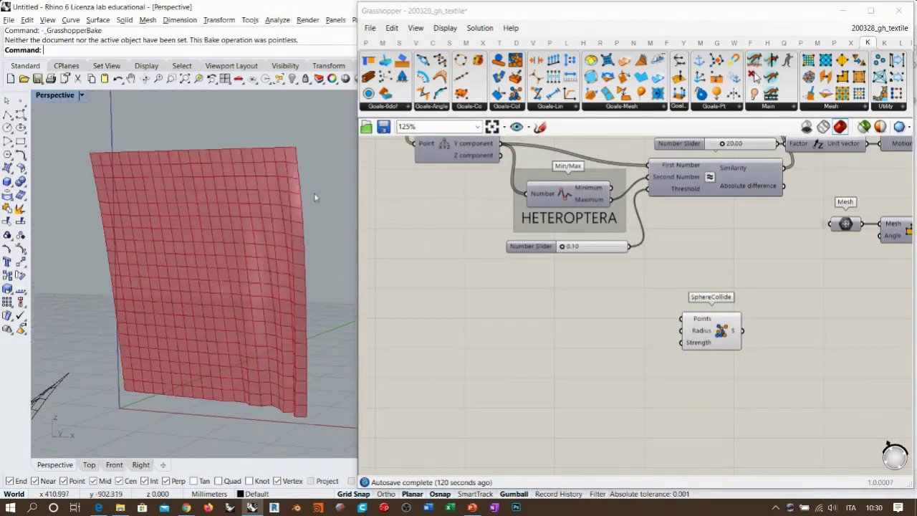
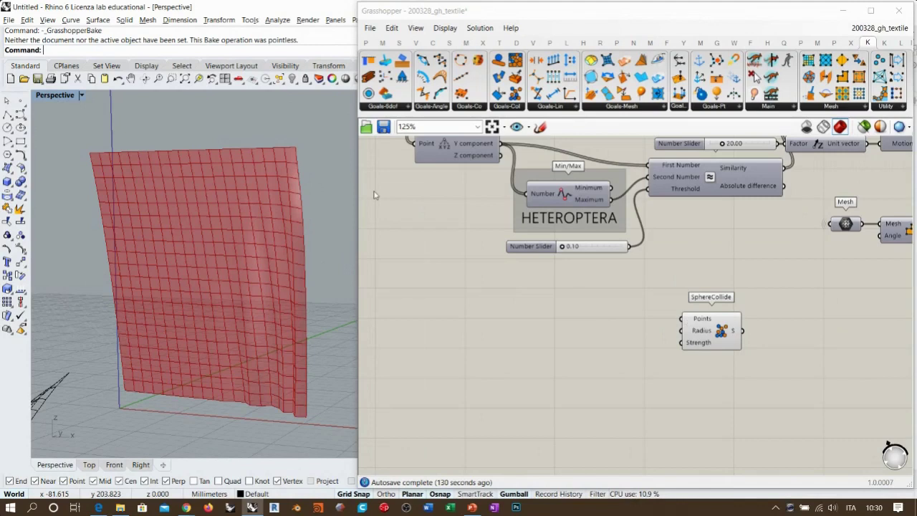
{"action": "left_click", "coordinate": [606, 307]}
{"action": "right_click_drag", "start_coordinate": [768, 240], "coordinate": [571, 304]}
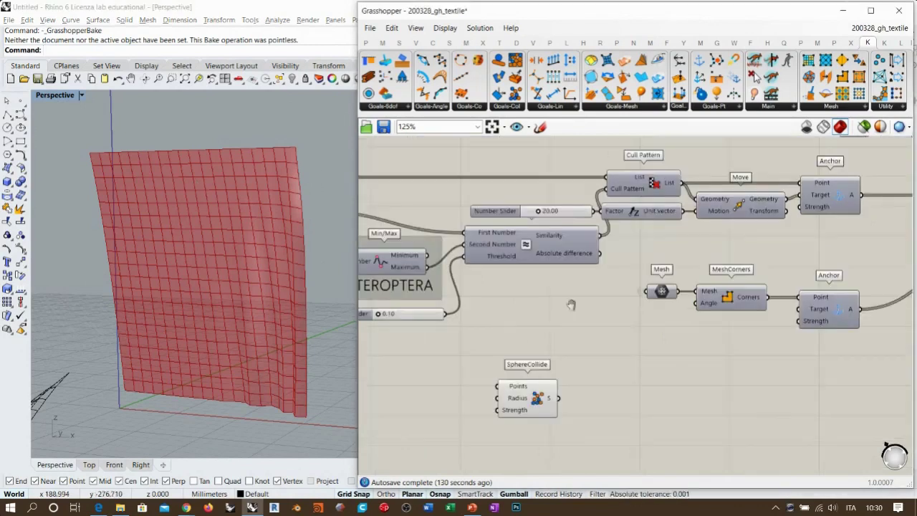
{"action": "scroll", "coordinate": [571, 304], "scroll_direction": "down", "scroll_amount": 4}
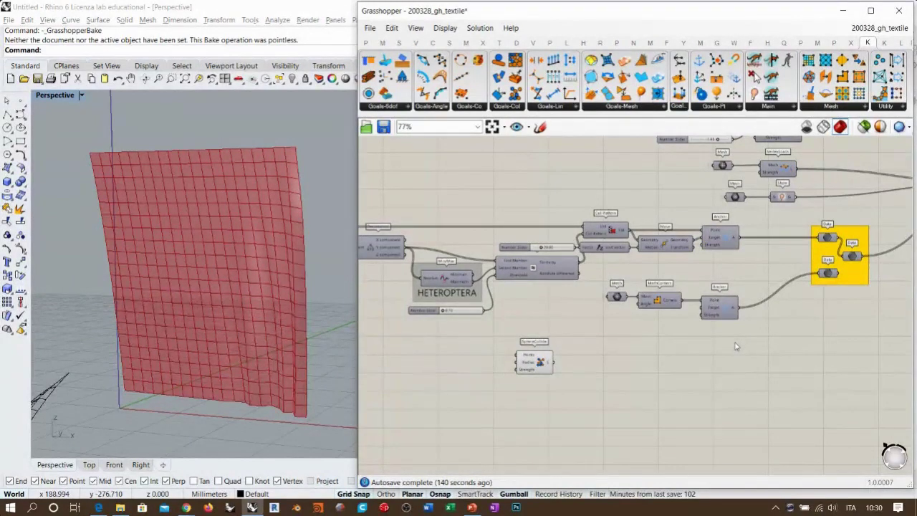
{"action": "mouse_move", "coordinate": [573, 341]}
{"action": "right_mouse_down"}
{"action": "mouse_move", "coordinate": [601, 321]}
{"action": "mouse_move", "coordinate": [556, 341]}
{"action": "right_mouse_up"}
{"action": "scroll", "coordinate": [552, 337], "scroll_direction": "down", "scroll_amount": 1}
{"action": "scroll", "coordinate": [893, 267], "scroll_direction": "down", "scroll_amount": 1}
{"action": "right_click_drag", "start_coordinate": [896, 266], "coordinate": [737, 291]}
{"action": "scroll", "coordinate": [768, 259], "scroll_direction": "up", "scroll_amount": 3}
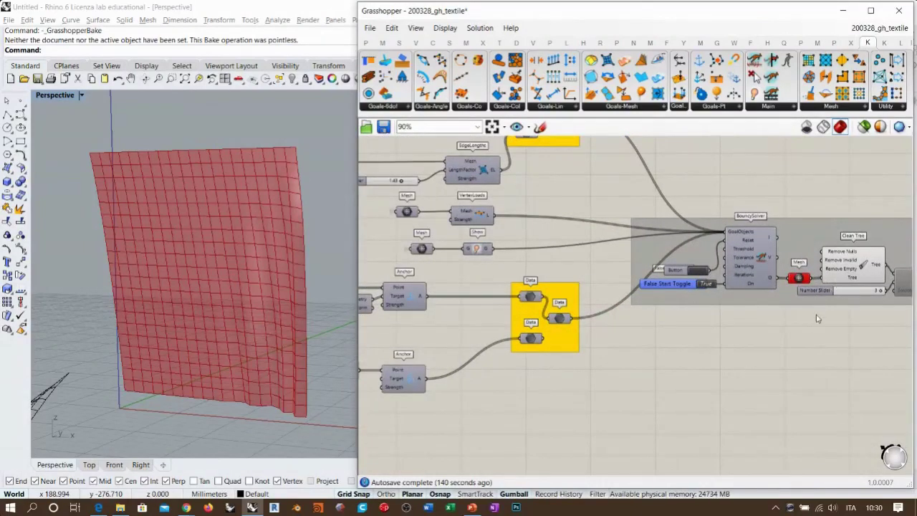
{"action": "right_click_drag", "start_coordinate": [473, 424], "coordinate": [627, 382]}
{"action": "right_click_drag", "start_coordinate": [473, 364], "coordinate": [645, 310]}
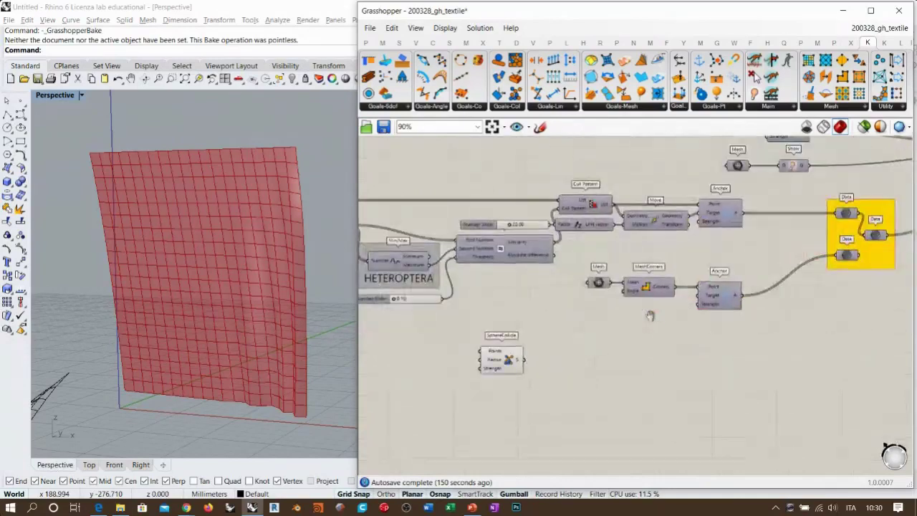
Step: Turn on the preview of the Cull Pattern component and view its edge points against the hanging mesh
{"action": "scroll", "coordinate": [505, 362], "scroll_direction": "up", "scroll_amount": 3}
{"action": "left_click_drag", "start_coordinate": [507, 362], "coordinate": [574, 358]}
{"action": "right_click_drag", "start_coordinate": [573, 351], "coordinate": [705, 331]}
{"action": "scroll", "coordinate": [705, 331], "scroll_direction": "down", "scroll_amount": 1}
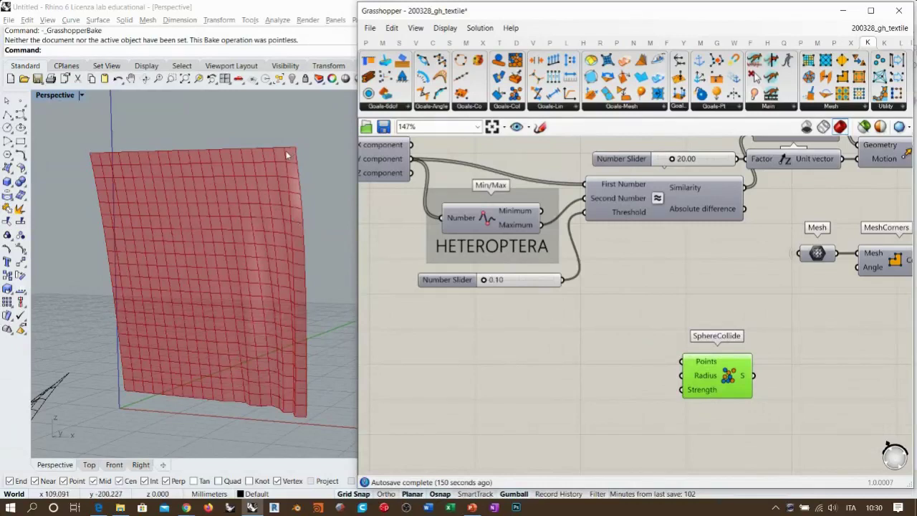
{"action": "right_click_drag", "start_coordinate": [743, 313], "coordinate": [614, 326]}
{"action": "scroll", "coordinate": [575, 333], "scroll_direction": "down", "scroll_amount": 2}
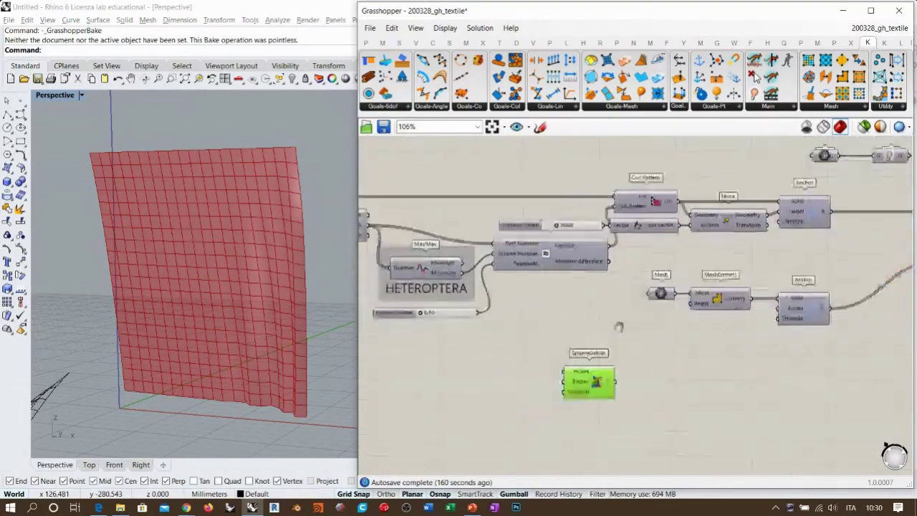
{"action": "left_click", "coordinate": [665, 200]}
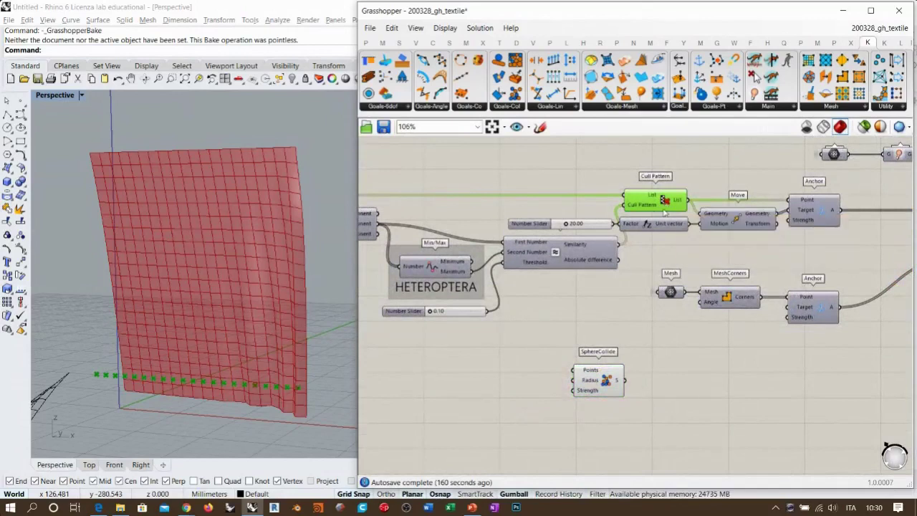
{"action": "left_click", "coordinate": [651, 264]}
{"action": "right_click_drag", "start_coordinate": [242, 364], "coordinate": [270, 311]}
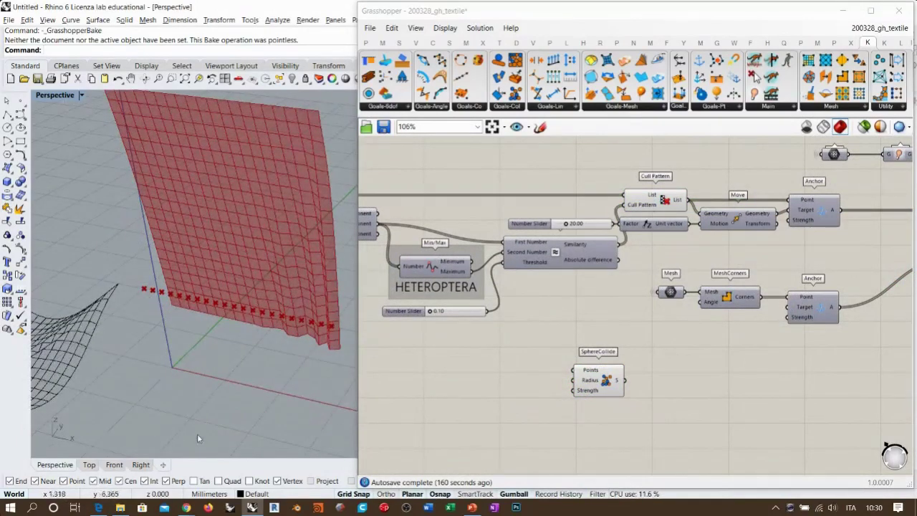
Step: Move the SphereCollide component directly below the corner Anchor and turn off the Cull Pattern preview
{"action": "left_click_drag", "start_coordinate": [606, 380], "coordinate": [821, 371]}
{"action": "left_click", "coordinate": [714, 341]}
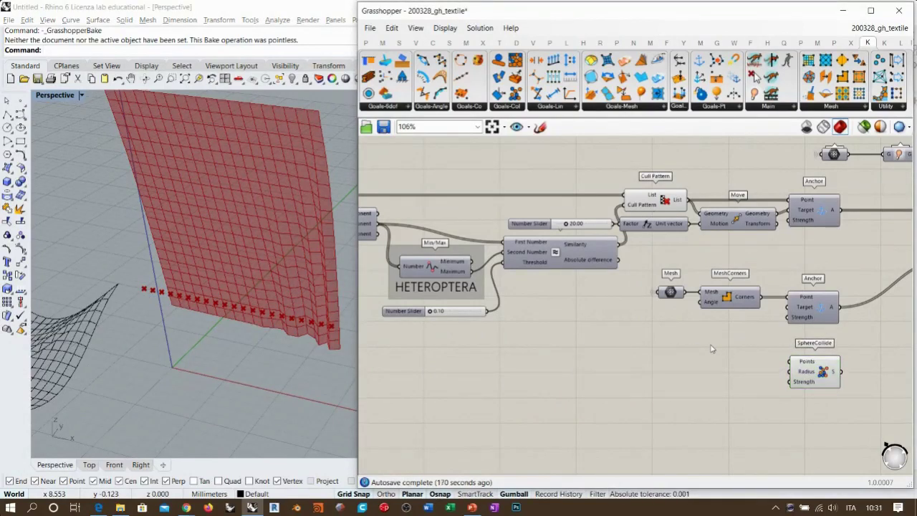
{"action": "left_click", "coordinate": [662, 207]}
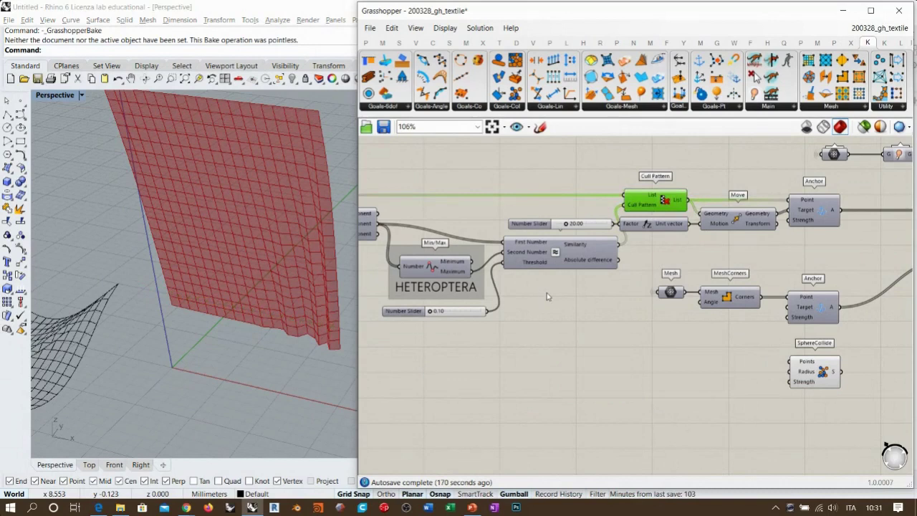
{"action": "right_click_drag", "start_coordinate": [542, 300], "coordinate": [617, 287]}
{"action": "scroll", "coordinate": [715, 303], "scroll_direction": "down", "scroll_amount": 2}
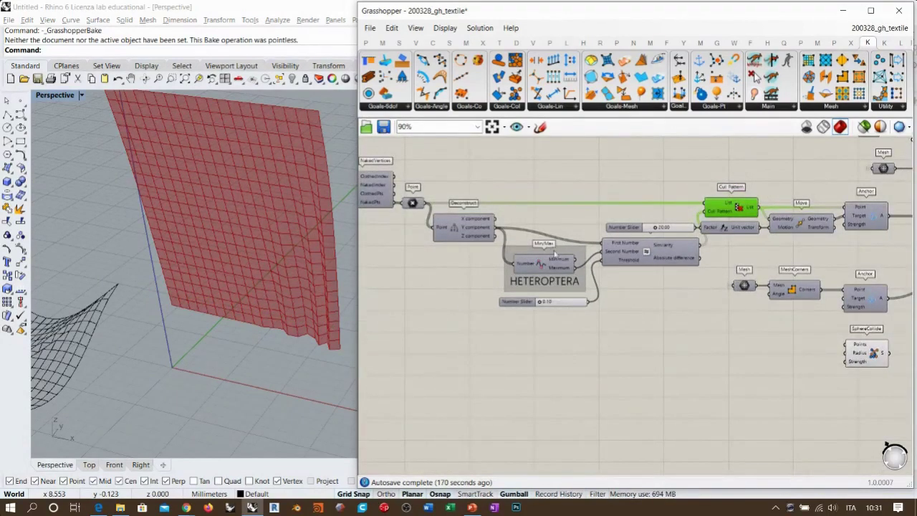
{"action": "scroll", "coordinate": [714, 208], "scroll_direction": "down", "scroll_amount": 4}
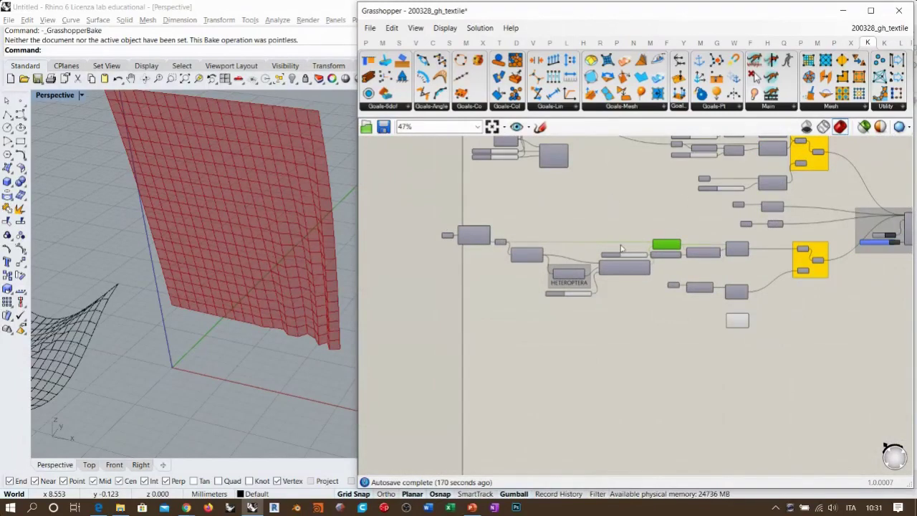
{"action": "scroll", "coordinate": [524, 237], "scroll_direction": "up", "scroll_amount": 4}
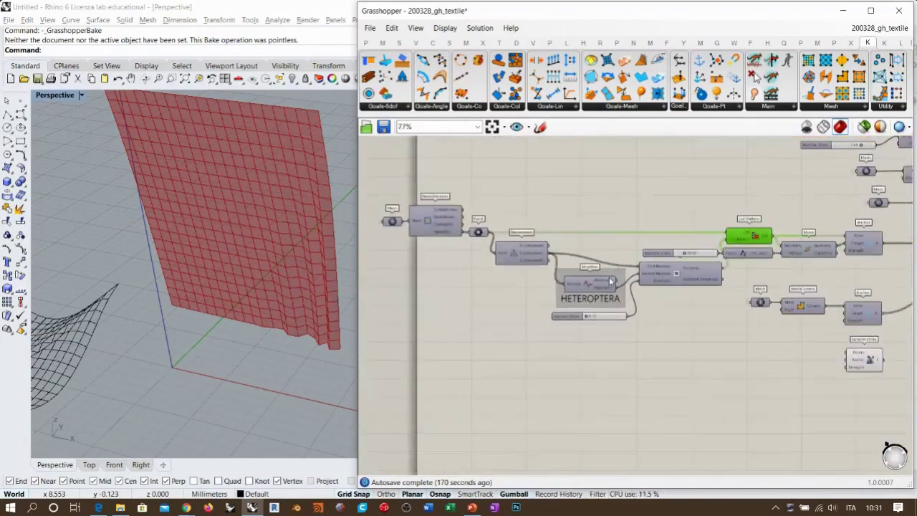
{"action": "left_click_drag", "start_coordinate": [428, 176], "coordinate": [546, 251]}
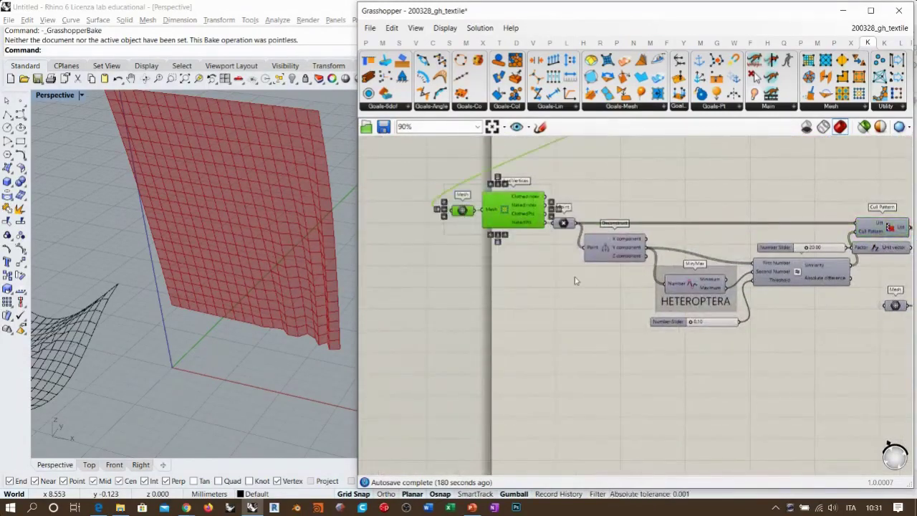
{"action": "left_click_drag", "start_coordinate": [512, 214], "coordinate": [799, 383], "text": "alt"}
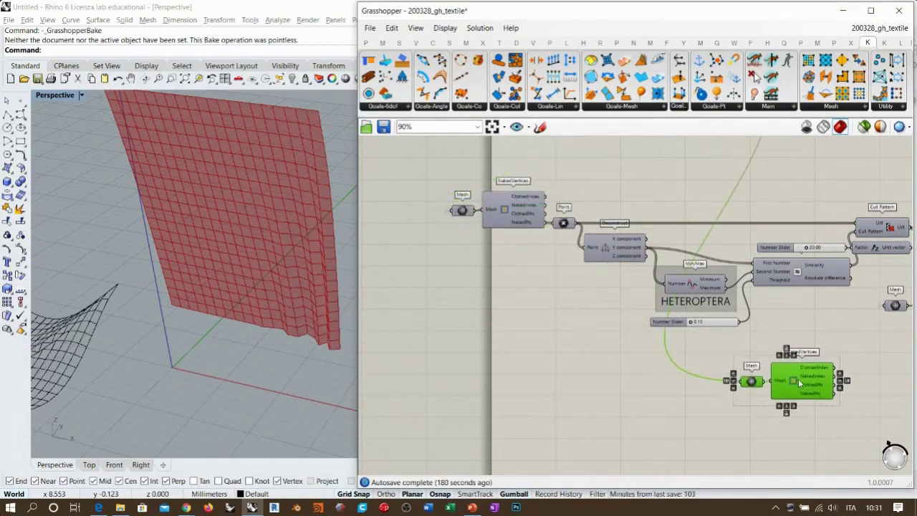
{"action": "key", "text": "Delete"}
Step: Duplicate the Mesh parameter that feeds NakedVertices into the free space below the 0.10 threshold slider
{"action": "left_click", "coordinate": [464, 214]}
{"action": "left_click_drag", "start_coordinate": [466, 219], "coordinate": [716, 368]}
{"action": "scroll", "coordinate": [602, 337], "scroll_direction": "up", "scroll_amount": 5}
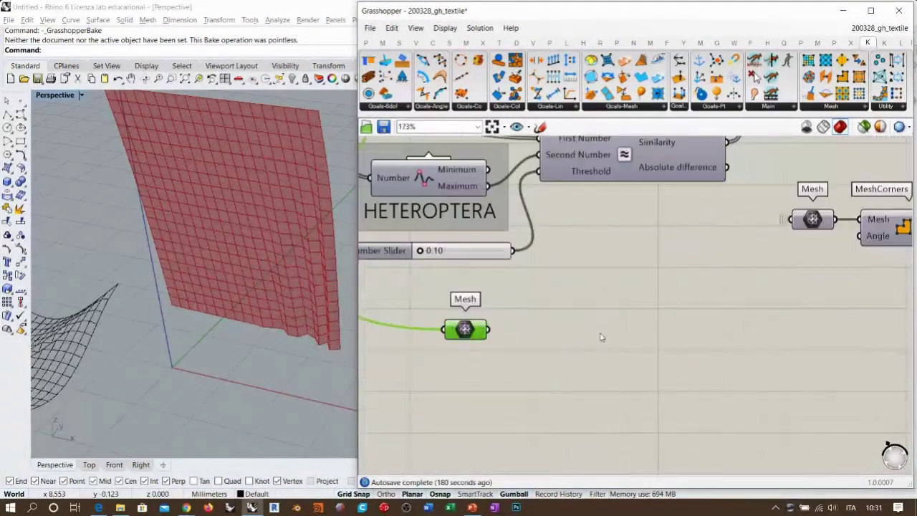
Step: Add a Deconstruct Mesh component beside the duplicated Mesh parameter and connect the parameter to its Mesh input
{"action": "double_click", "coordinate": [601, 338]}
{"action": "type", "text": "dec"}
{"action": "key", "text": "Return"}
{"action": "left_click_drag", "start_coordinate": [525, 331], "coordinate": [477, 333]}
{"action": "left_click", "coordinate": [506, 359]}
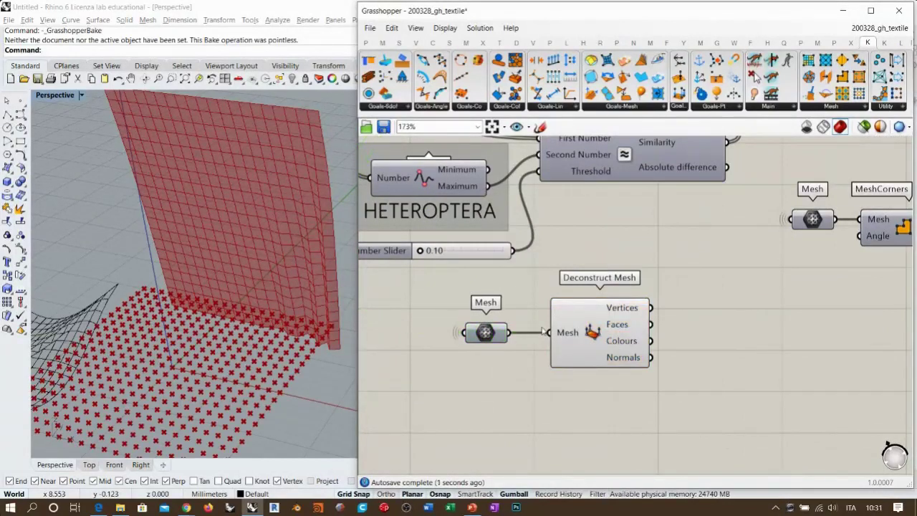
{"action": "left_click_drag", "start_coordinate": [572, 334], "coordinate": [559, 334]}
{"action": "left_click", "coordinate": [610, 384]}
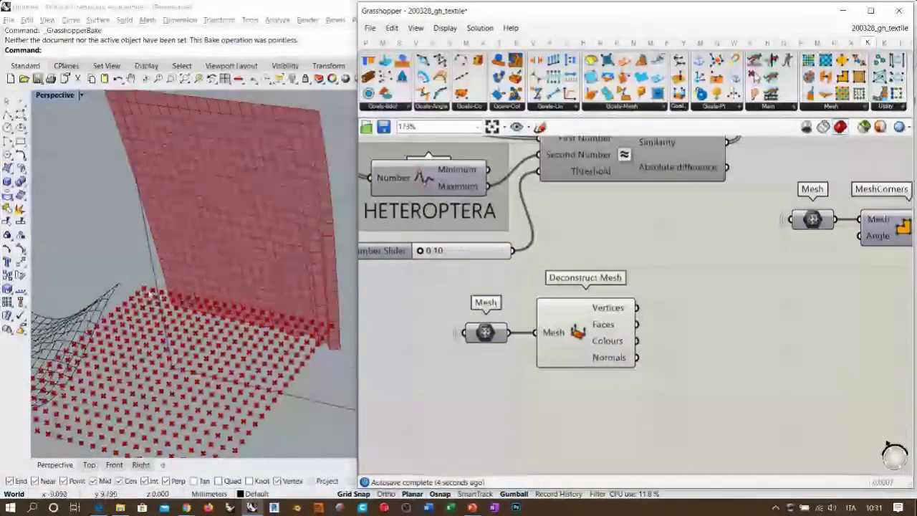
Step: Turn off the preview of the Deconstruct Mesh component
{"action": "left_click", "coordinate": [602, 334]}
{"action": "key", "text": "ctrl+q"}
{"action": "right_click_drag", "start_coordinate": [710, 343], "coordinate": [651, 348]}
{"action": "left_click", "coordinate": [652, 346]}
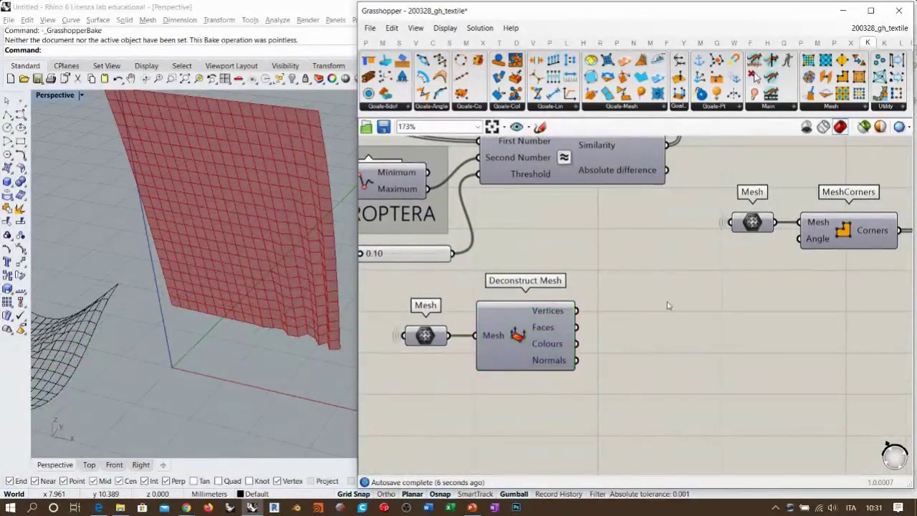
Step: Add a Cull Duplicates component to the canvas beside Deconstruct Mesh
{"action": "left_click", "coordinate": [417, 44]}
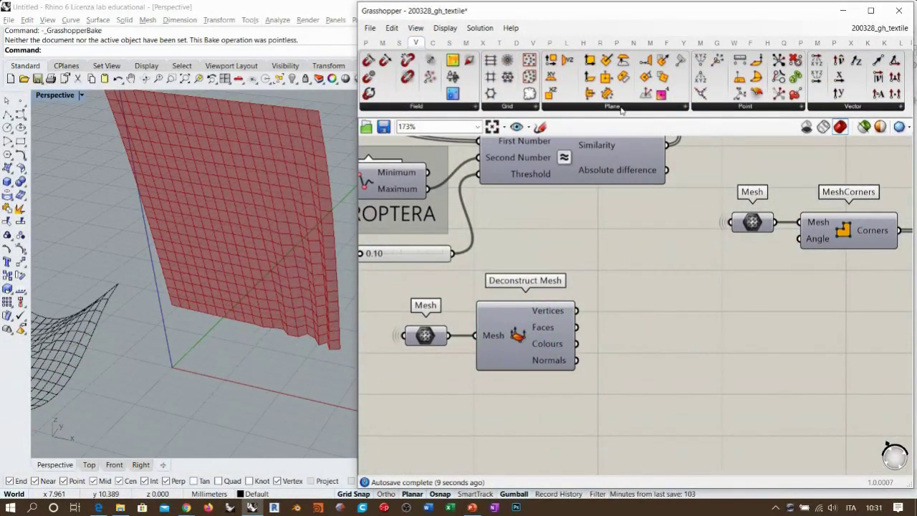
{"action": "left_click", "coordinate": [726, 107]}
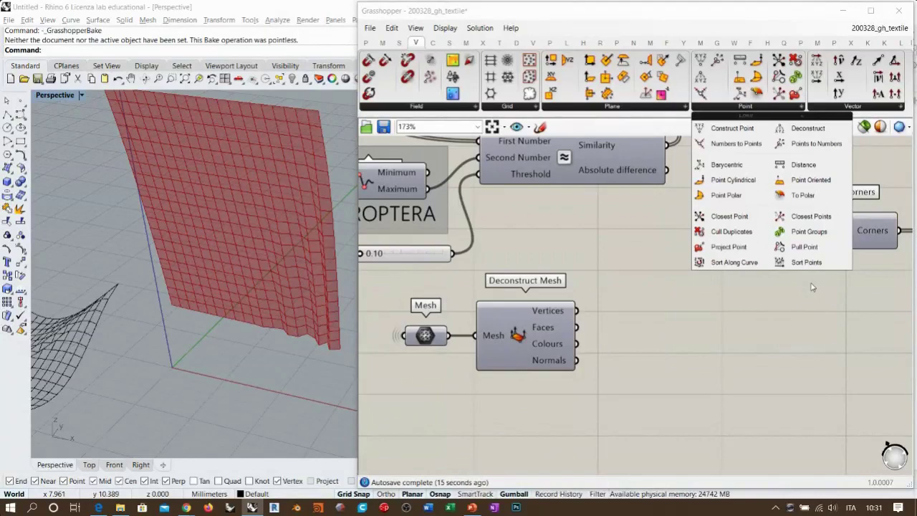
{"action": "left_click_drag", "start_coordinate": [731, 231], "coordinate": [664, 326]}
{"action": "scroll", "coordinate": [641, 295], "scroll_direction": "down", "scroll_amount": 4}
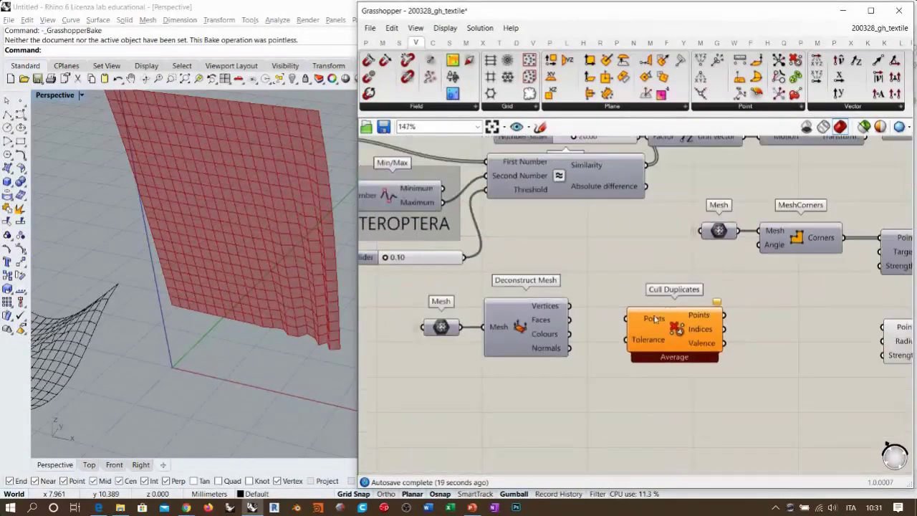
Step: Move Cull Duplicates and Deconstruct Mesh closer to SphereCollide and connect the Vertices output to the Points input of Cull Duplicates
{"action": "right_click_drag", "start_coordinate": [620, 317], "coordinate": [640, 310]}
{"action": "left_click_drag", "start_coordinate": [633, 334], "coordinate": [729, 345]}
{"action": "left_click_drag", "start_coordinate": [592, 321], "coordinate": [425, 374]}
{"action": "left_click_drag", "start_coordinate": [535, 344], "coordinate": [724, 360]}
{"action": "left_click", "coordinate": [631, 356]}
{"action": "scroll", "coordinate": [631, 356], "scroll_direction": "up", "scroll_amount": 7}
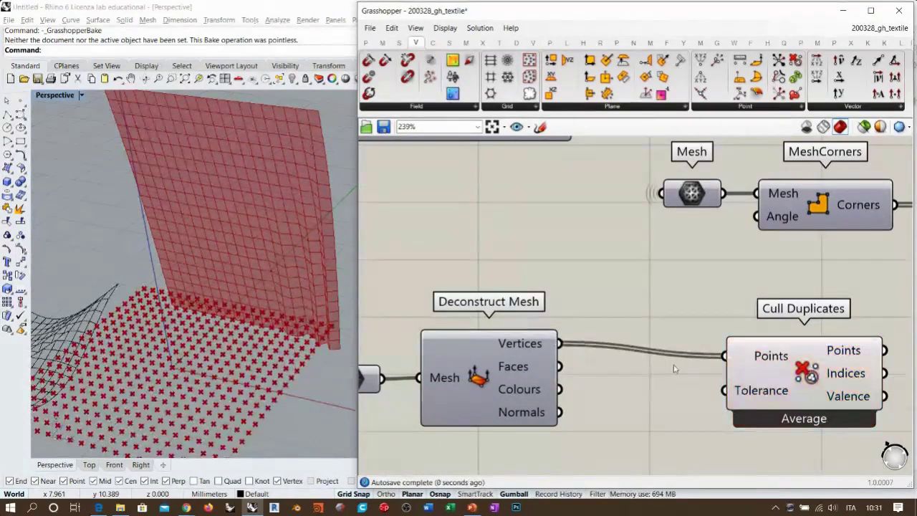
{"action": "scroll", "coordinate": [634, 317], "scroll_direction": "down", "scroll_amount": 3}
{"action": "scroll", "coordinate": [645, 266], "scroll_direction": "down", "scroll_amount": 1}
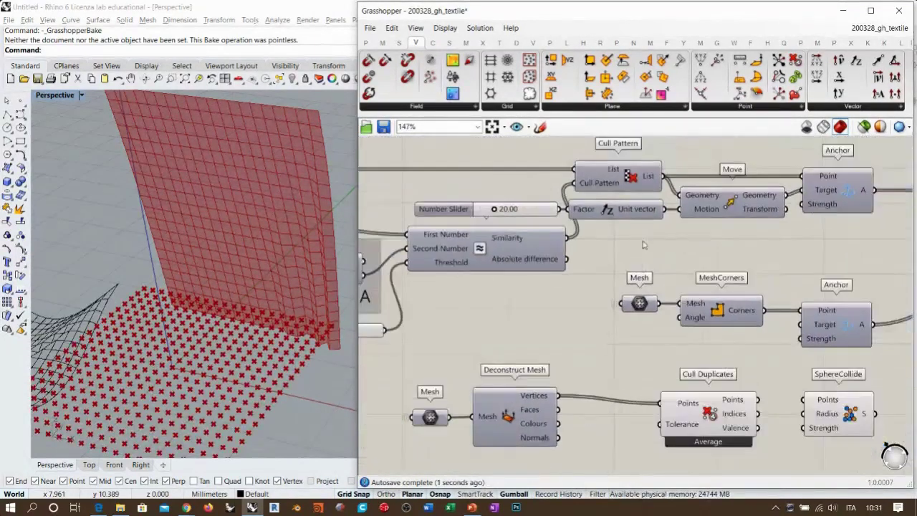
Step: Connect the Cull Pattern's List output to the Points input of Cull Duplicates as a second source alongside the mesh vertices
{"action": "left_click", "coordinate": [619, 182]}
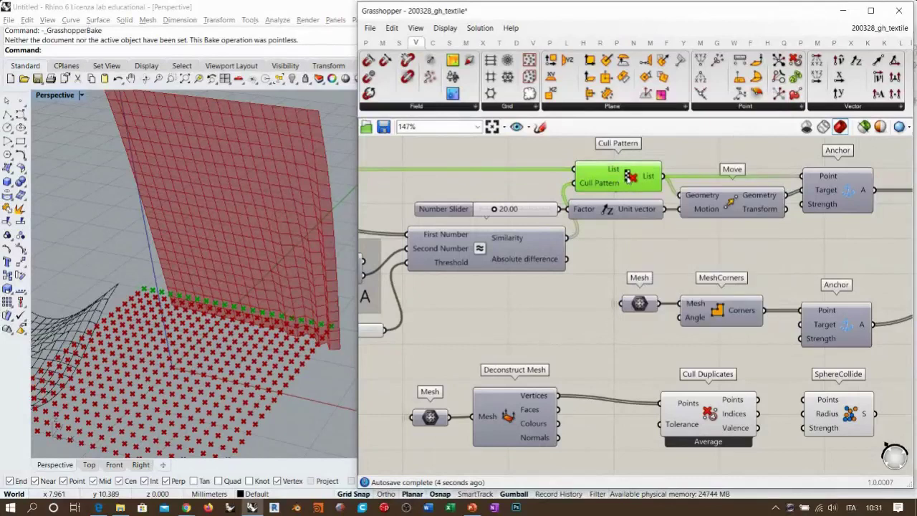
{"action": "key", "text": "ctrl+q"}
{"action": "left_click_drag", "start_coordinate": [663, 176], "coordinate": [660, 404]}
{"action": "left_click", "coordinate": [635, 433]}
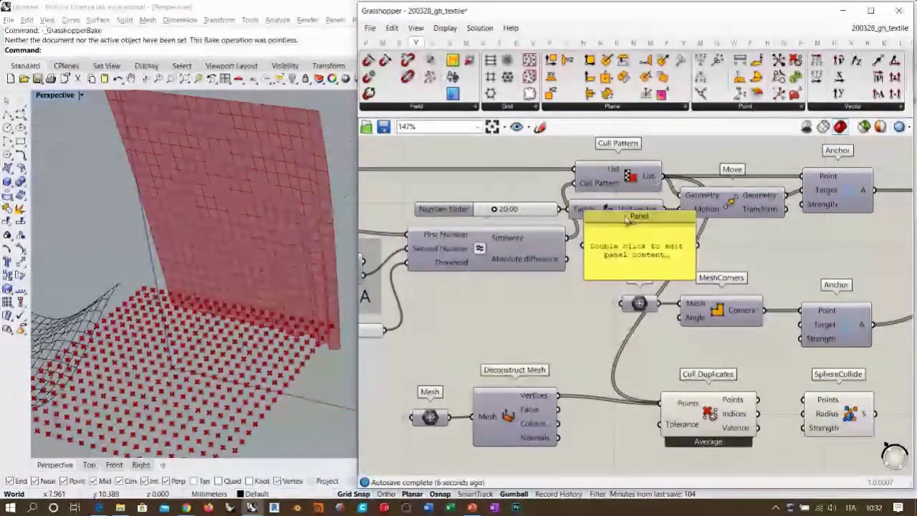
Step: Inspect the Cull Pattern list and the Deconstruct Mesh vertices in a temporary panel and delete the panel
{"action": "left_click_drag", "start_coordinate": [663, 177], "coordinate": [673, 257]}
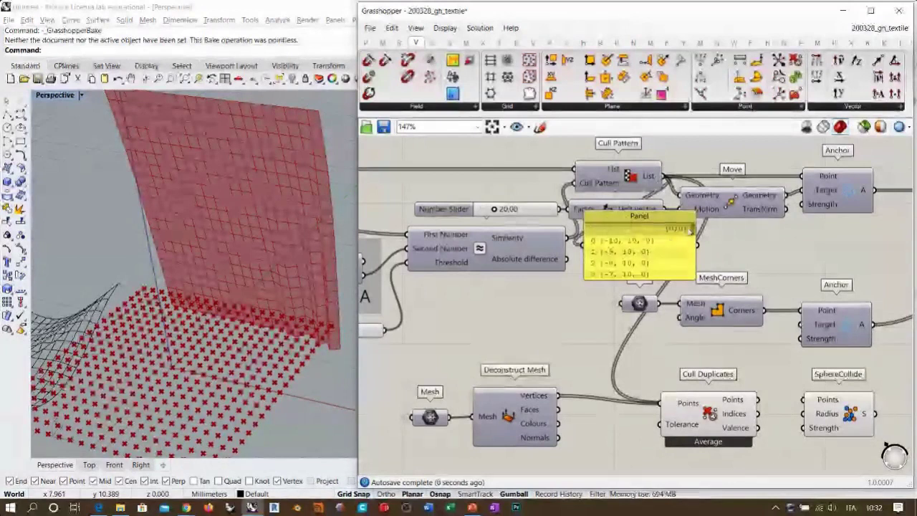
{"action": "left_click_drag", "start_coordinate": [558, 395], "coordinate": [589, 248]}
{"action": "left_click", "coordinate": [641, 251]}
{"action": "key", "text": "Delete"}
Step: Flatten the Points input of Cull Duplicates and straighten the component's position
{"action": "mouse_move", "coordinate": [684, 406]}
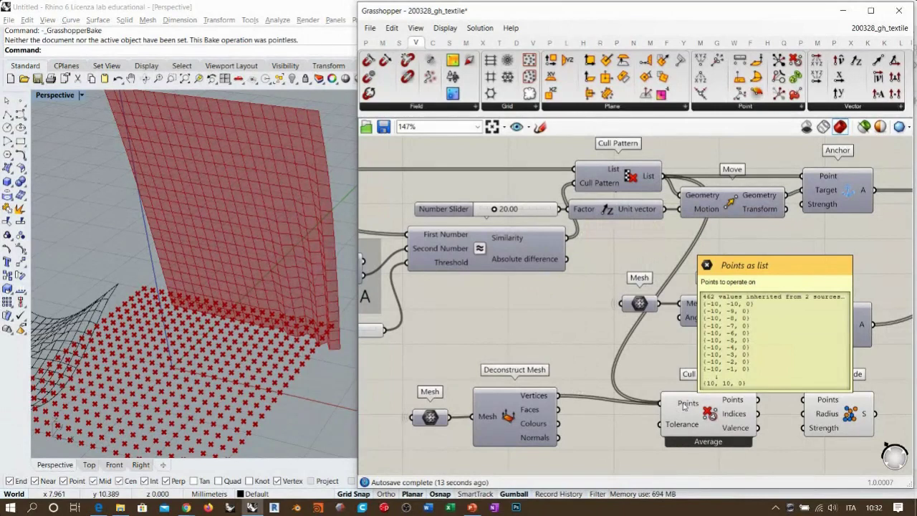
{"action": "scroll", "coordinate": [685, 405], "scroll_direction": "up", "scroll_amount": 3}
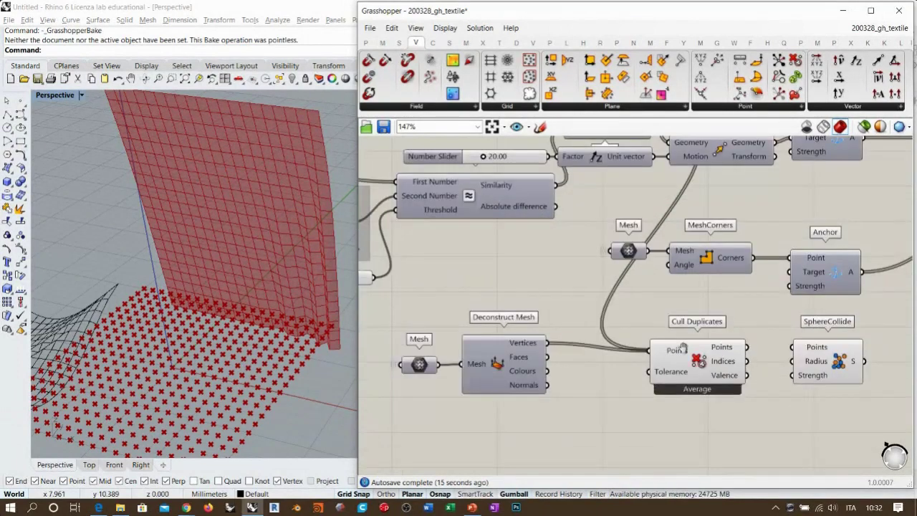
{"action": "left_click_drag", "start_coordinate": [703, 346], "coordinate": [704, 335]}
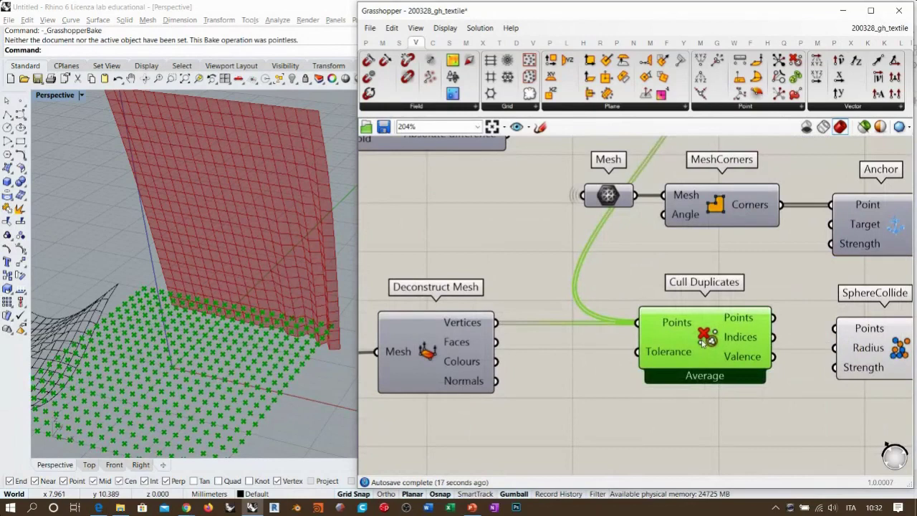
{"action": "left_click", "coordinate": [636, 295]}
{"action": "right_click", "coordinate": [666, 324]}
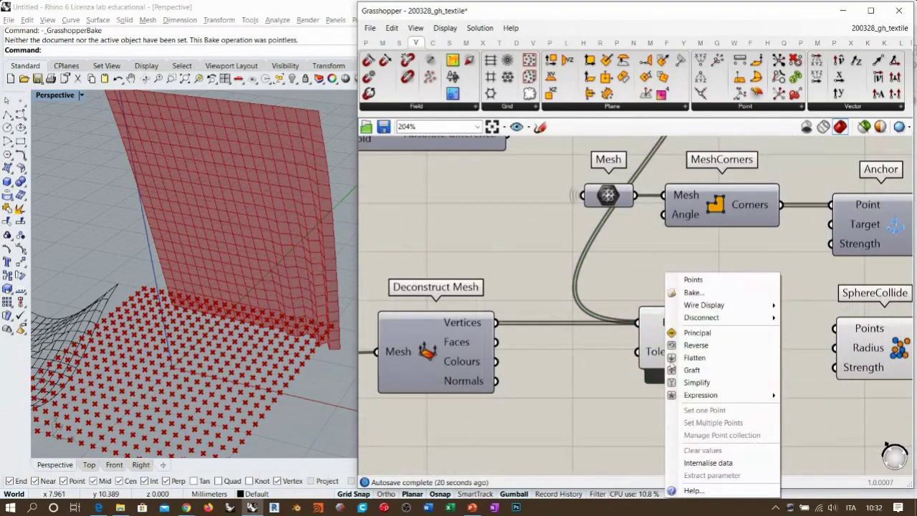
{"action": "left_click", "coordinate": [677, 361]}
{"action": "left_click_drag", "start_coordinate": [707, 336], "coordinate": [713, 336]}
{"action": "left_click", "coordinate": [726, 403]}
Step: Switch the Cull Duplicates mode to Cull All
{"action": "left_click", "coordinate": [702, 334]}
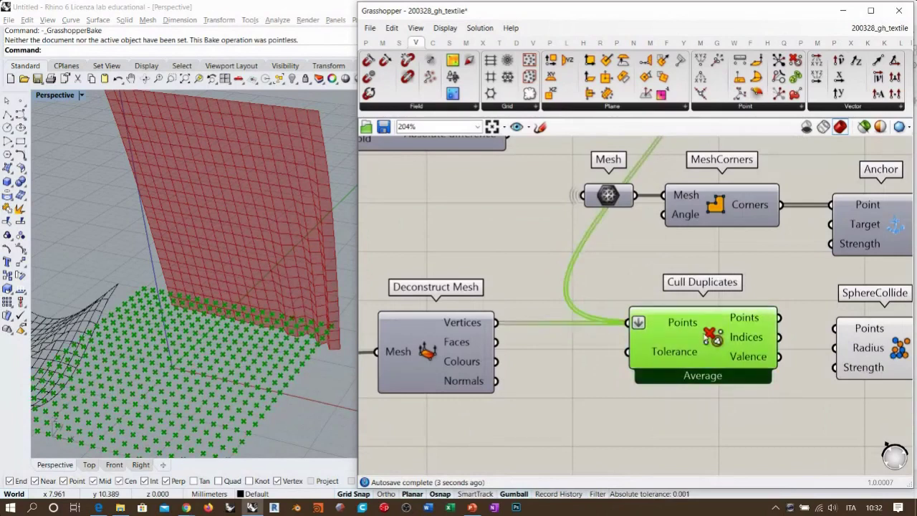
{"action": "right_click_drag", "start_coordinate": [194, 352], "coordinate": [215, 293], "text": "shift"}
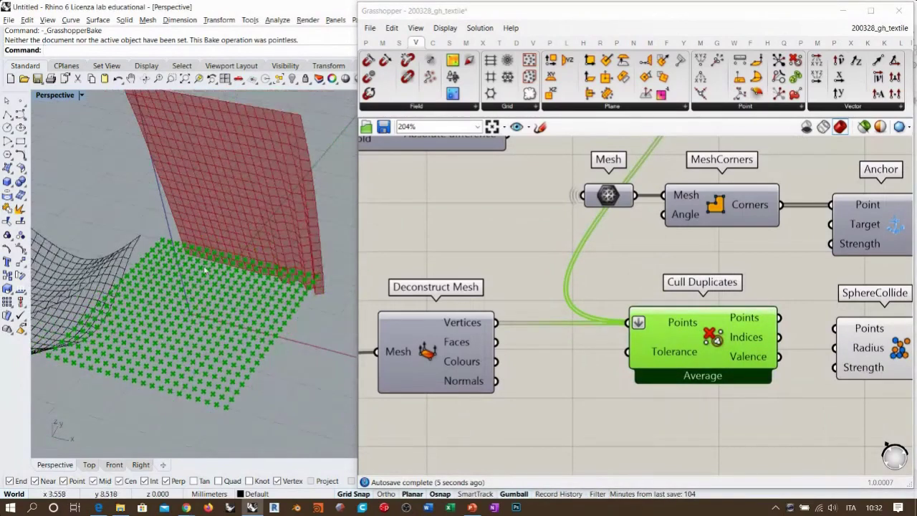
{"action": "right_click", "coordinate": [716, 335]}
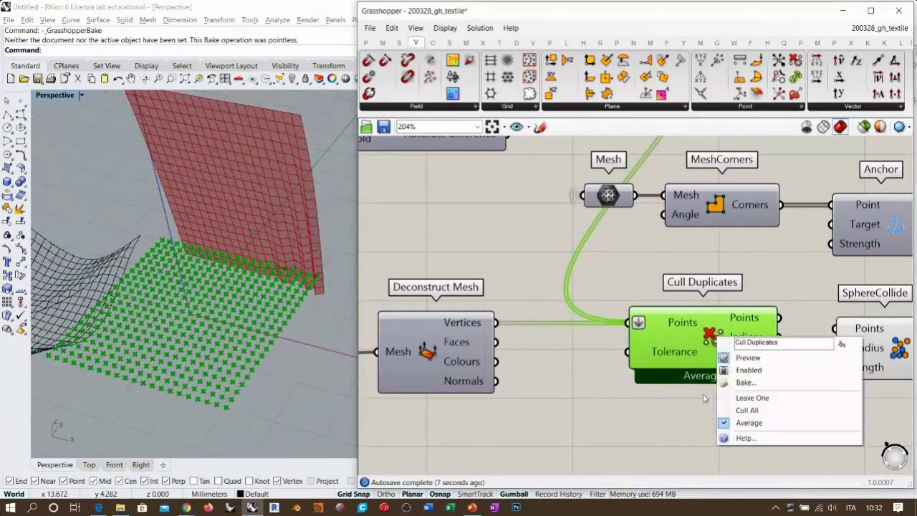
{"action": "left_click", "coordinate": [747, 411]}
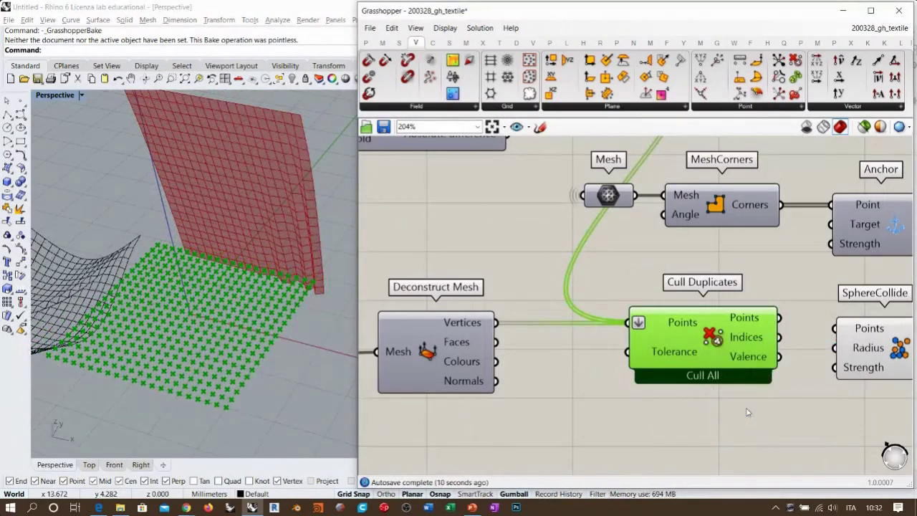
{"action": "left_click", "coordinate": [729, 400]}
Step: Compare the Cull Duplicates points with the edge row by turning on the Cull Pattern preview
{"action": "left_click", "coordinate": [715, 341]}
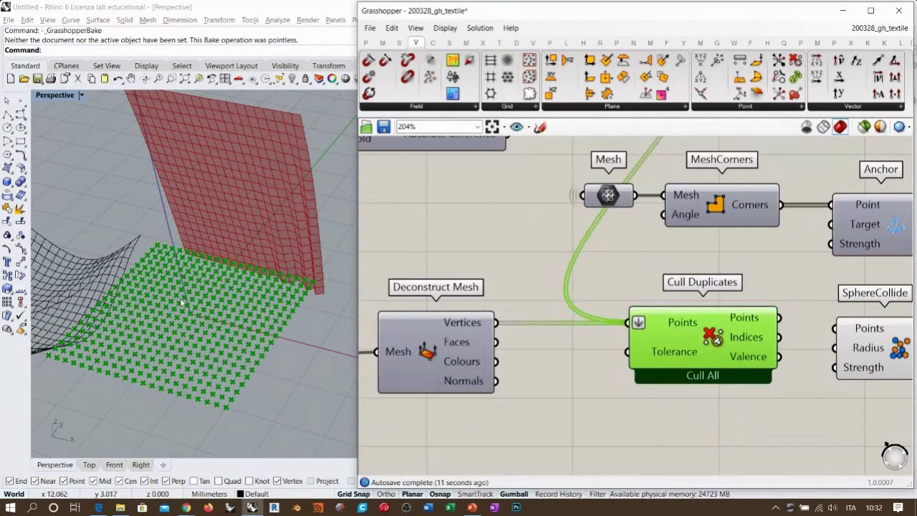
{"action": "scroll", "coordinate": [172, 242], "scroll_direction": "up", "scroll_amount": 5}
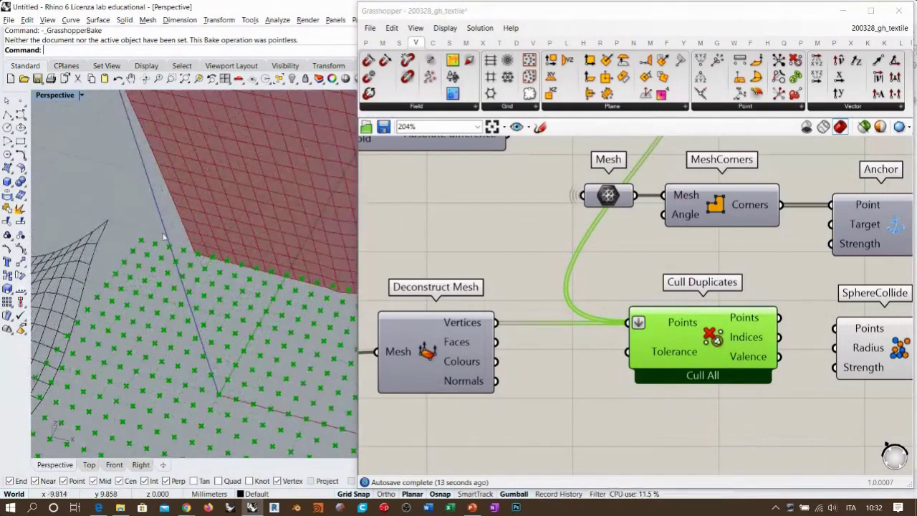
{"action": "scroll", "coordinate": [674, 246], "scroll_direction": "down", "scroll_amount": 5}
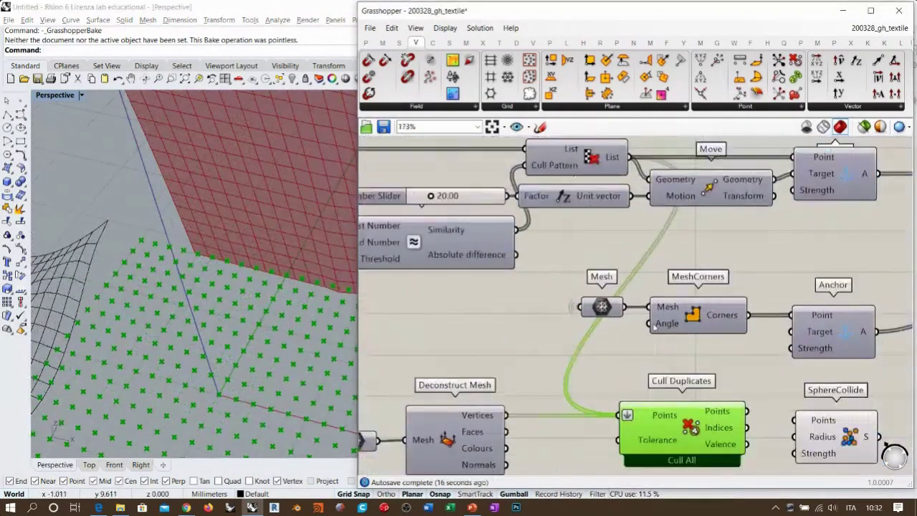
{"action": "left_click", "coordinate": [607, 203]}
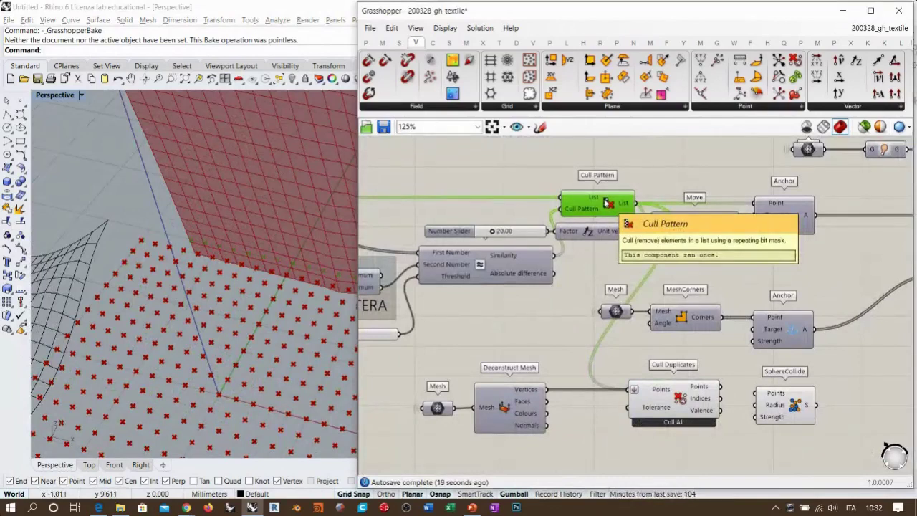
{"action": "left_click", "coordinate": [644, 344]}
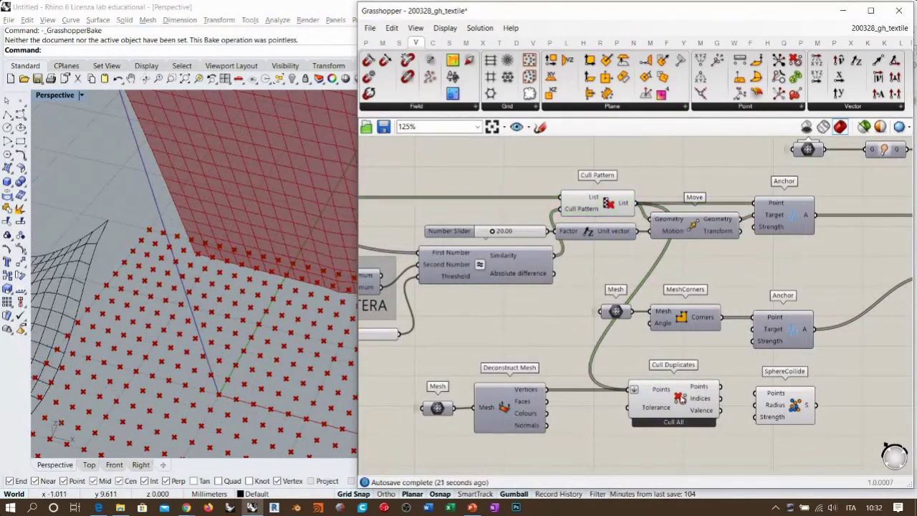
Step: Turn off the Cull Duplicates preview, connect its Points output to SphereCollide's Points input and align SphereCollide with it
{"action": "left_click", "coordinate": [716, 393]}
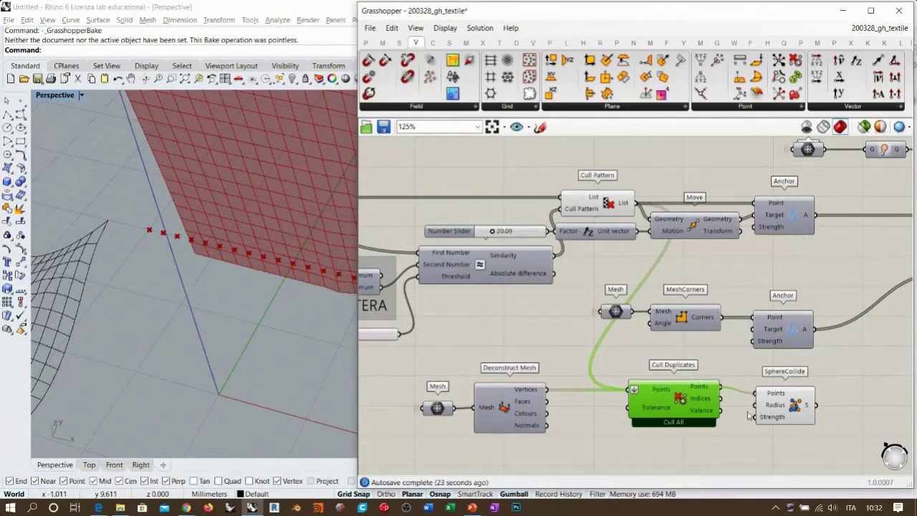
{"action": "left_click_drag", "start_coordinate": [781, 407], "coordinate": [781, 400]}
{"action": "left_click", "coordinate": [773, 436]}
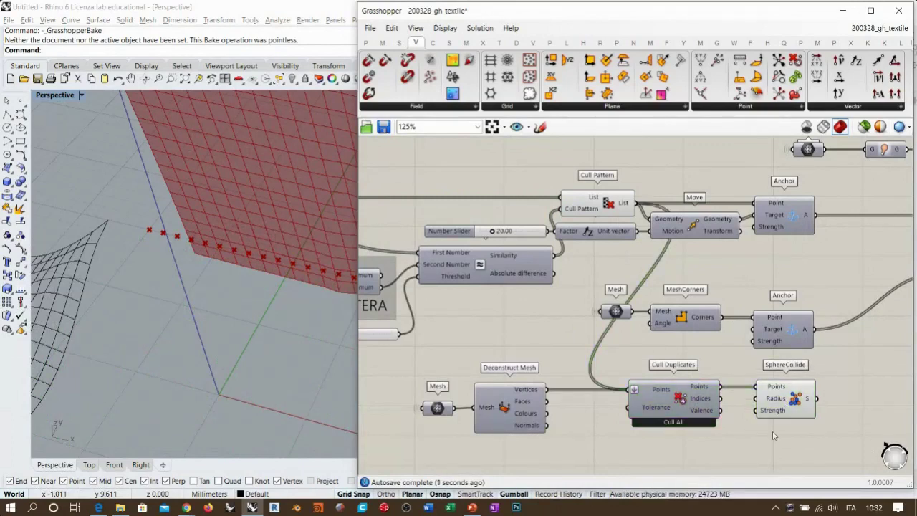
Step: Add a number slider ranging from 0.00 to 5 and place it directly below Cull Duplicates
{"action": "mouse_move", "coordinate": [773, 399]}
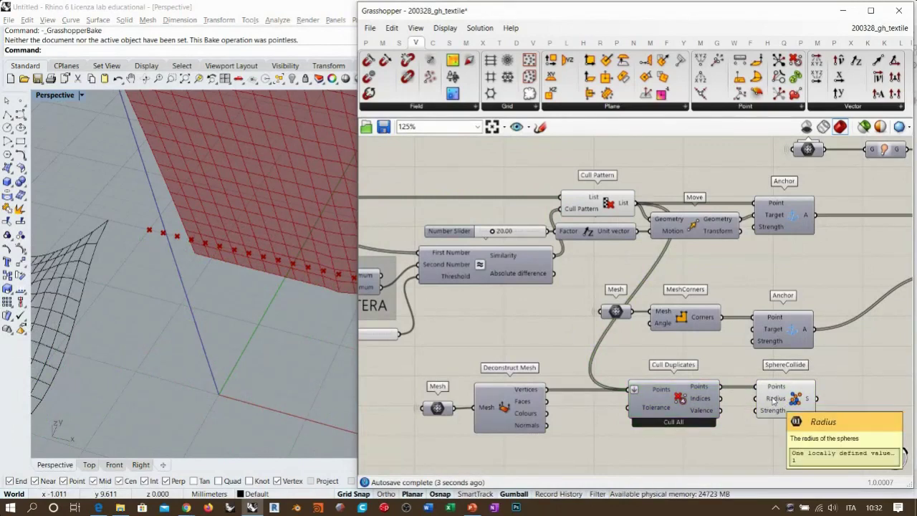
{"action": "scroll", "coordinate": [631, 387], "scroll_direction": "up", "scroll_amount": 5}
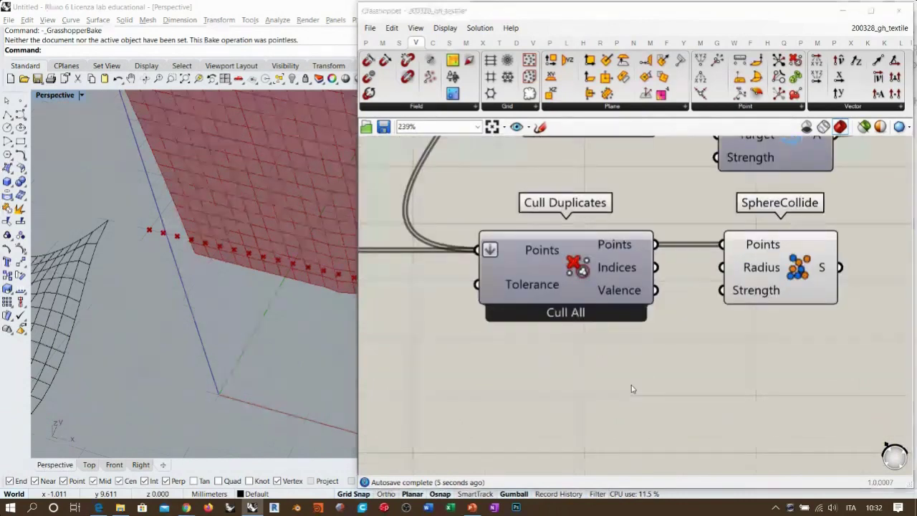
{"action": "double_click", "coordinate": [631, 387]}
{"action": "type", "text": "0.0"}
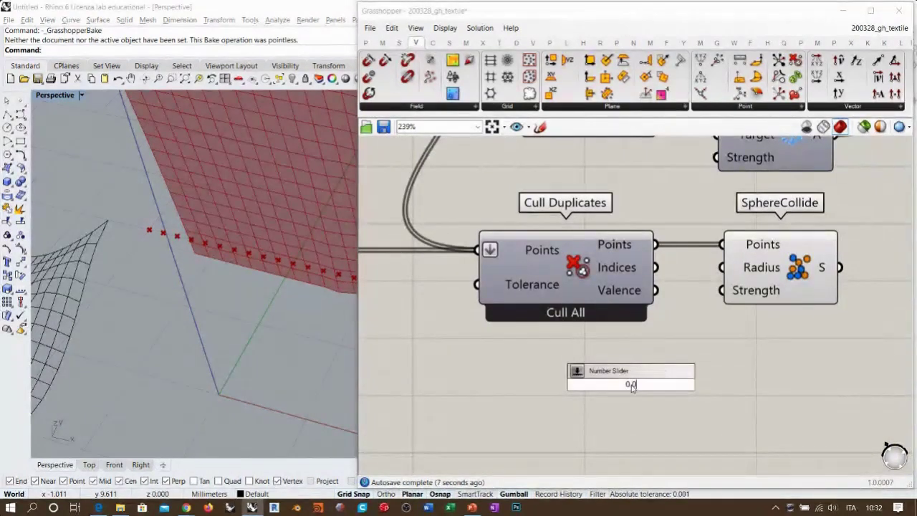
{"action": "type", "text": "0"}
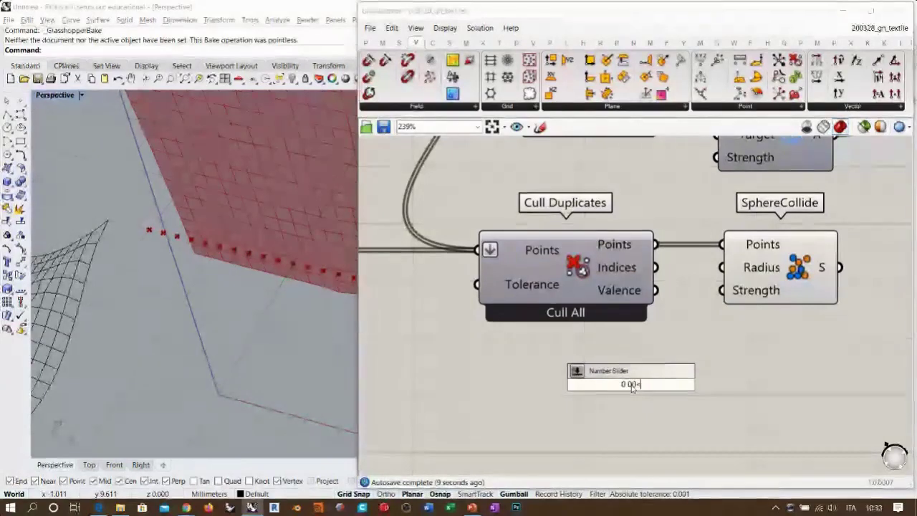
{"action": "type", "text": "<5"}
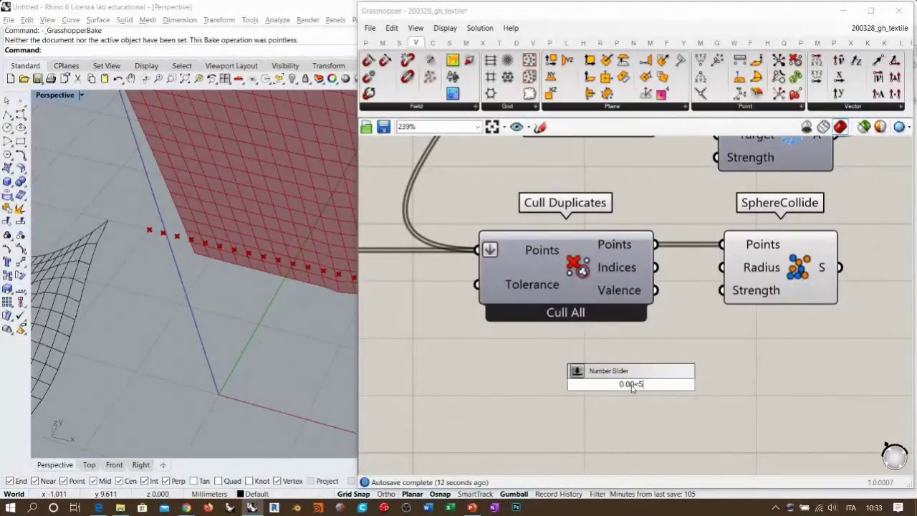
{"action": "key", "text": "Return"}
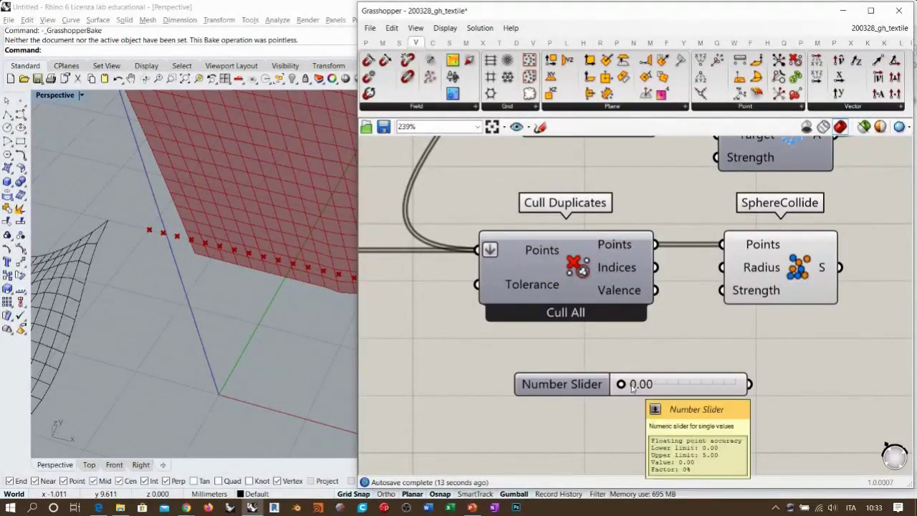
{"action": "left_click_drag", "start_coordinate": [681, 391], "coordinate": [589, 363]}
Step: Set the new slider to 1.00 and connect it to the Radius input of SphereCollide
{"action": "double_click", "coordinate": [616, 364]}
{"action": "type", "text": "1"}
{"action": "key", "text": "Return"}
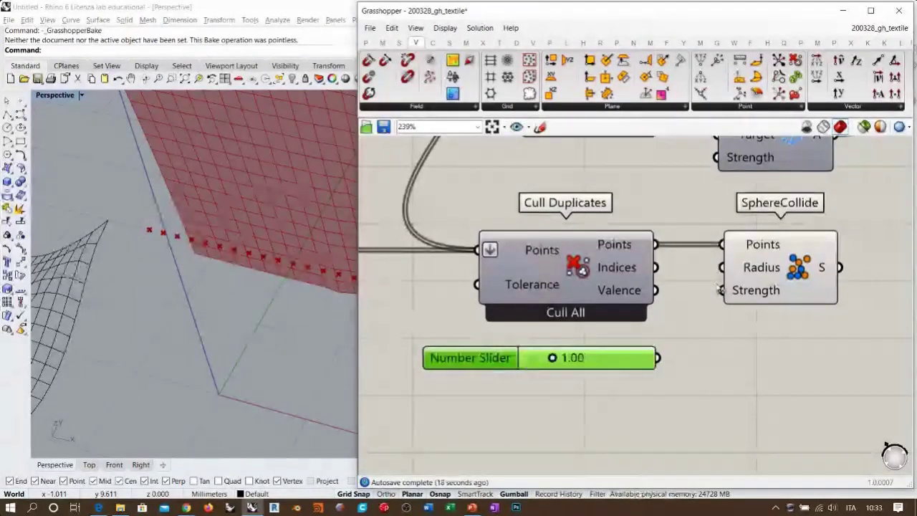
{"action": "left_click_drag", "start_coordinate": [721, 267], "coordinate": [657, 357]}
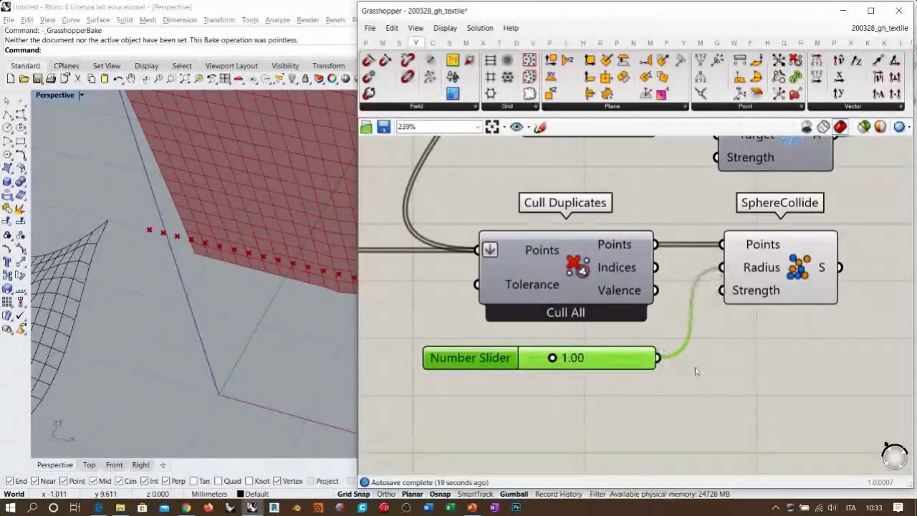
Step: Turn off the preview of the Cull Pattern component
{"action": "scroll", "coordinate": [695, 370], "scroll_direction": "down", "scroll_amount": 3}
{"action": "right_click_drag", "start_coordinate": [683, 318], "coordinate": [627, 356]}
{"action": "left_click", "coordinate": [618, 354]}
{"action": "scroll", "coordinate": [628, 356], "scroll_direction": "down", "scroll_amount": 1}
{"action": "left_click", "coordinate": [488, 182]}
{"action": "right_click_drag", "start_coordinate": [745, 319], "coordinate": [577, 334]}
{"action": "scroll", "coordinate": [578, 334], "scroll_direction": "down", "scroll_amount": 2}
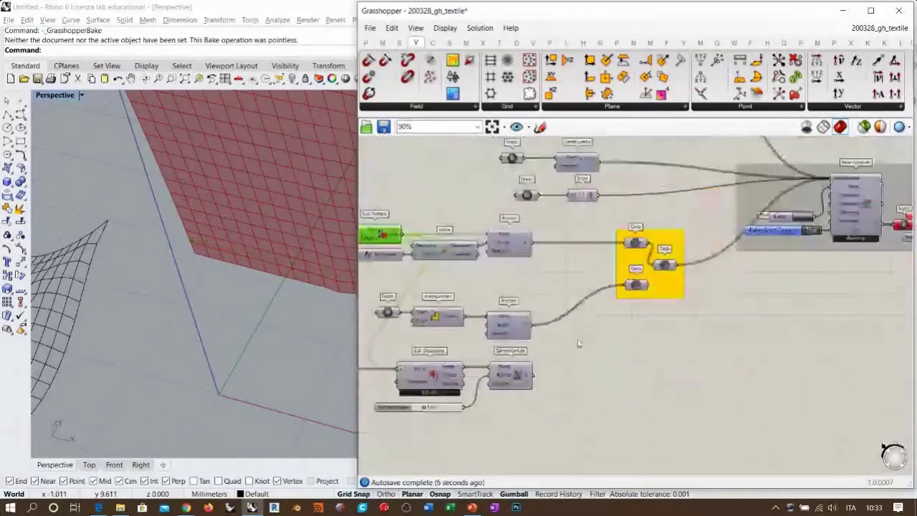
Step: Move the BouncySolver group down and add SphereCollide's output to the solver's GoalObjects input
{"action": "right_click_drag", "start_coordinate": [847, 212], "coordinate": [779, 219]}
{"action": "left_click_drag", "start_coordinate": [723, 194], "coordinate": [711, 339]}
{"action": "left_click", "coordinate": [495, 374]}
{"action": "left_click_drag", "start_coordinate": [464, 382], "coordinate": [750, 329], "text": "shift"}
Step: Switch Rhino to the Front view and examine the hanging mesh with the sphere collision active
{"action": "right_click_drag", "start_coordinate": [243, 285], "coordinate": [222, 310]}
{"action": "left_click", "coordinate": [114, 465]}
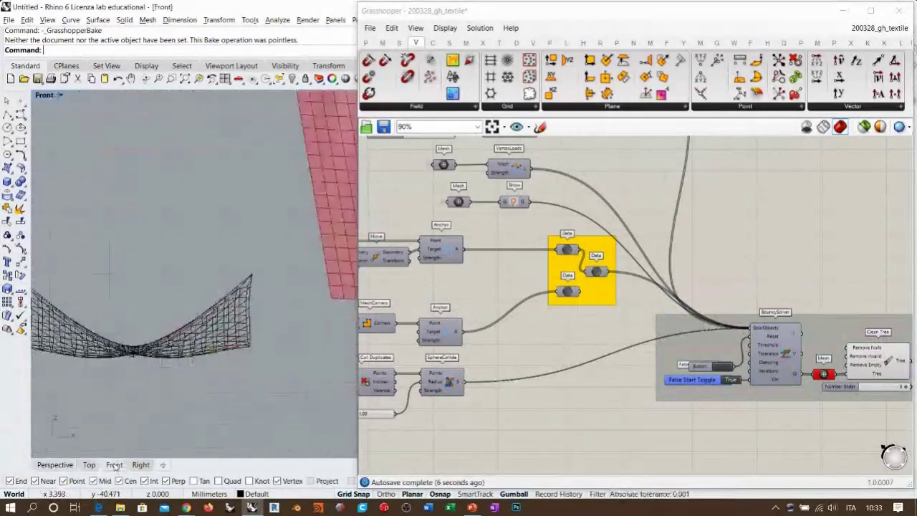
{"action": "right_click_drag", "start_coordinate": [262, 240], "coordinate": [123, 307]}
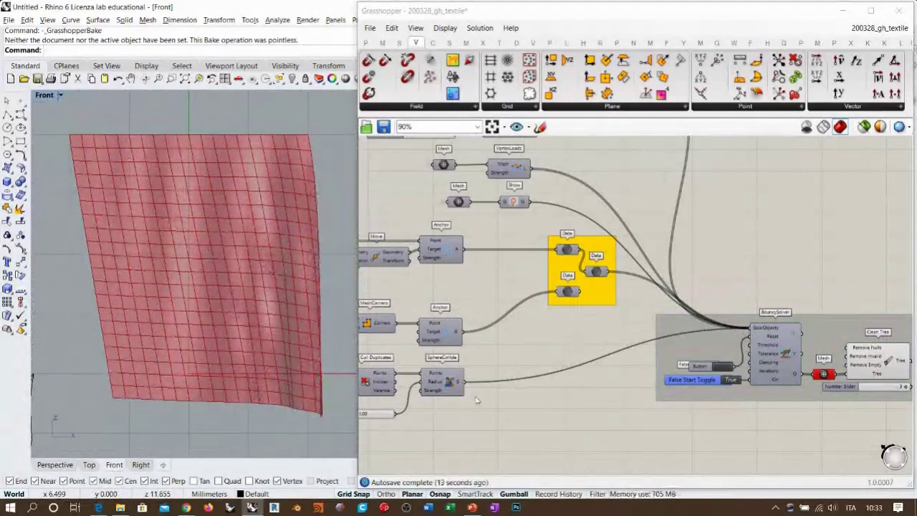
Step: Try the SphereCollide radius slider at 0.12 and 1.65 to compare the effect on the hanging mesh
{"action": "right_click_drag", "start_coordinate": [379, 415], "coordinate": [531, 339]}
{"action": "scroll", "coordinate": [532, 339], "scroll_direction": "up", "scroll_amount": 4}
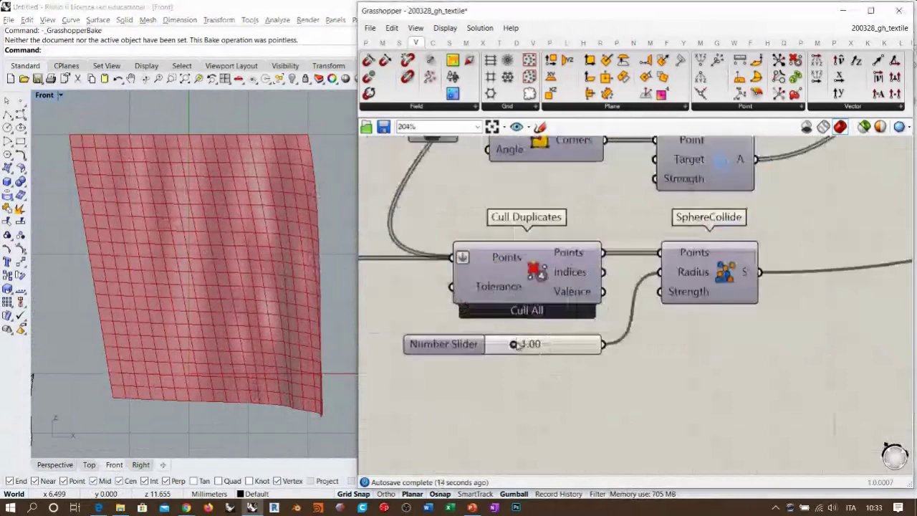
{"action": "left_click_drag", "start_coordinate": [515, 344], "coordinate": [494, 344]}
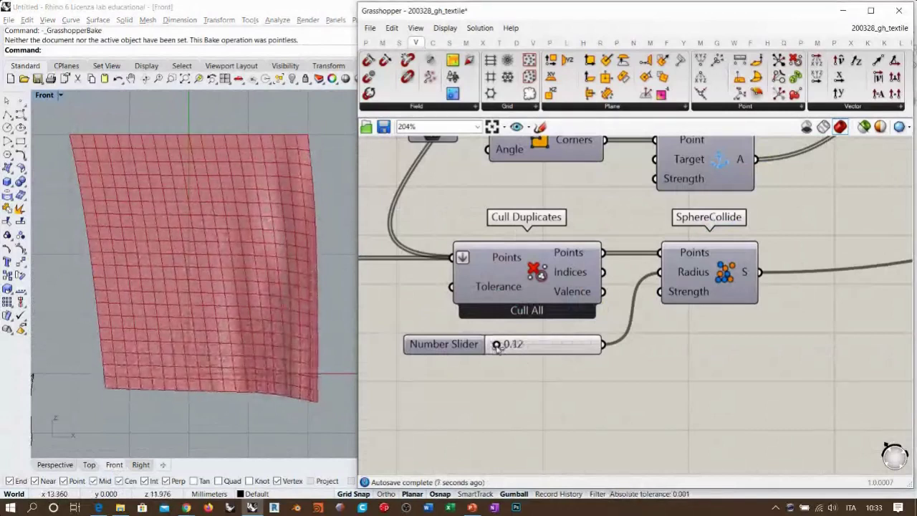
{"action": "left_click_drag", "start_coordinate": [504, 347], "coordinate": [526, 348]}
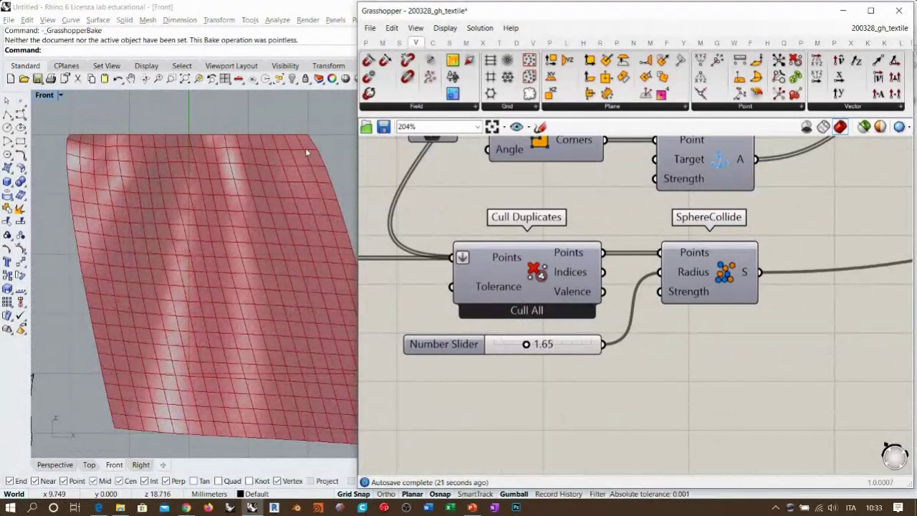
Step: Switch Rhino to the Perspective view and try the Unit Z Factor slider at 11.85 and 15.17
{"action": "left_click", "coordinate": [55, 464]}
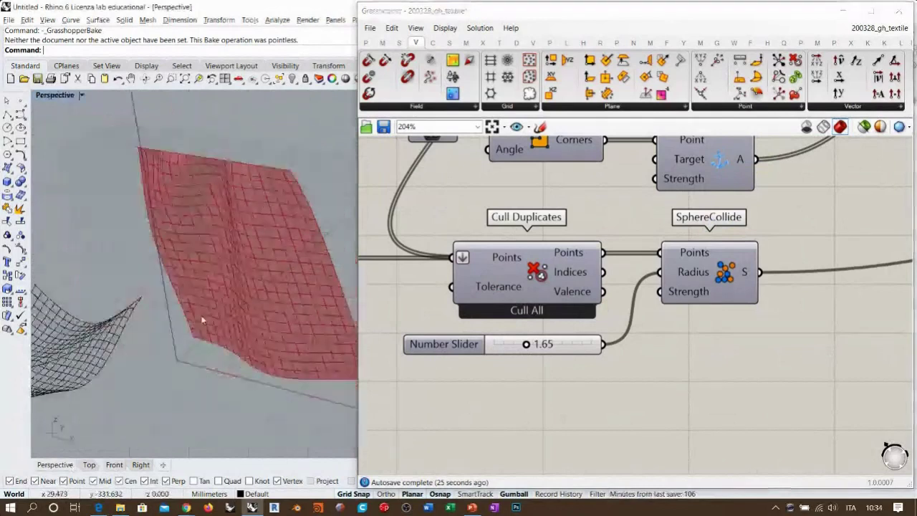
{"action": "right_click_drag", "start_coordinate": [203, 320], "coordinate": [237, 276]}
{"action": "scroll", "coordinate": [623, 270], "scroll_direction": "down", "scroll_amount": 3}
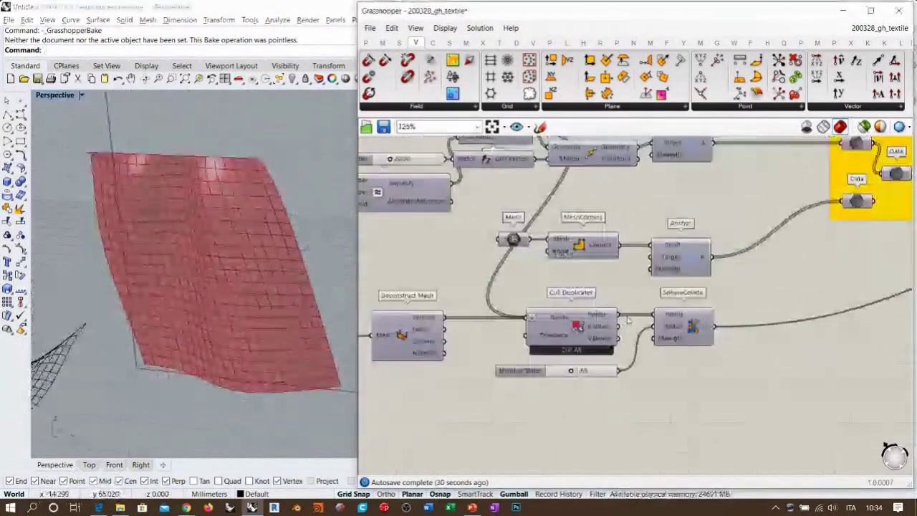
{"action": "scroll", "coordinate": [628, 320], "scroll_direction": "up", "scroll_amount": 5}
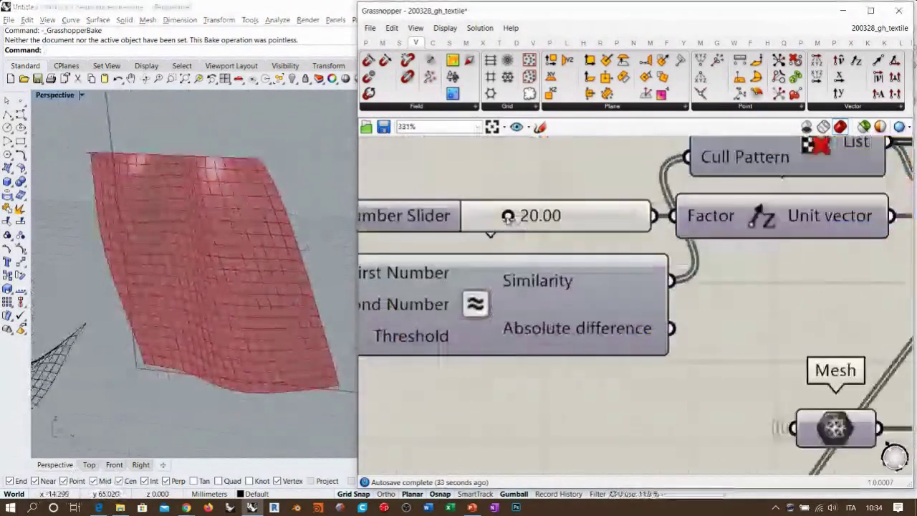
{"action": "left_click_drag", "start_coordinate": [507, 217], "coordinate": [492, 229]}
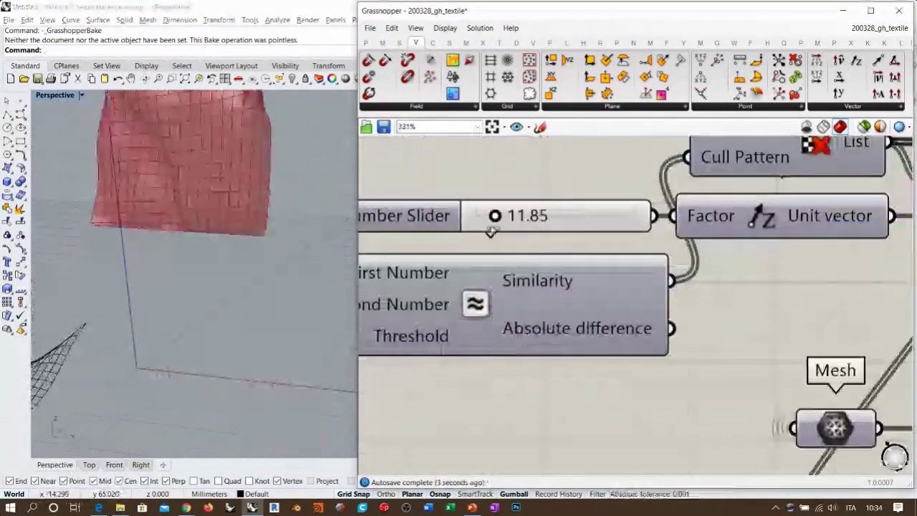
{"action": "left_click_drag", "start_coordinate": [492, 231], "coordinate": [499, 231]}
{"action": "right_click_drag", "start_coordinate": [240, 274], "coordinate": [301, 266]}
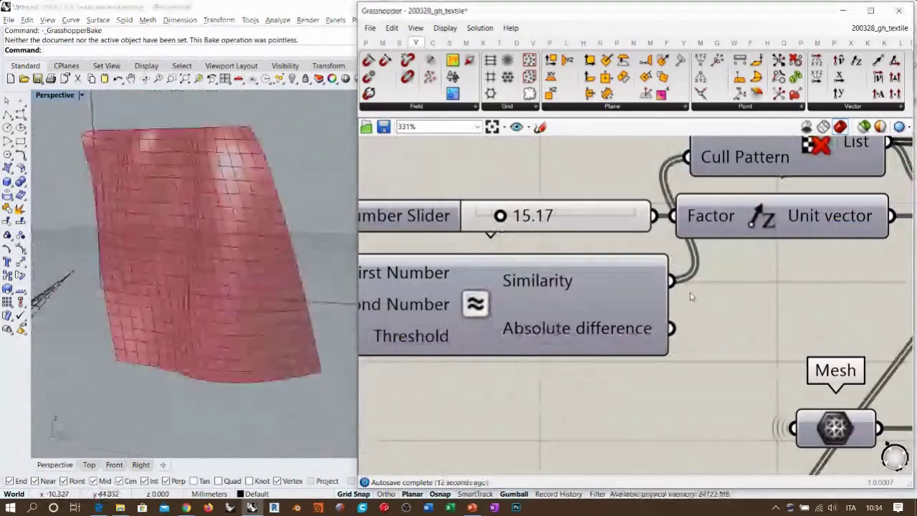
Step: Set the SphereCollide radius slider to 0.84 and inspect the draped mesh
{"action": "scroll", "coordinate": [690, 292], "scroll_direction": "down", "scroll_amount": 3}
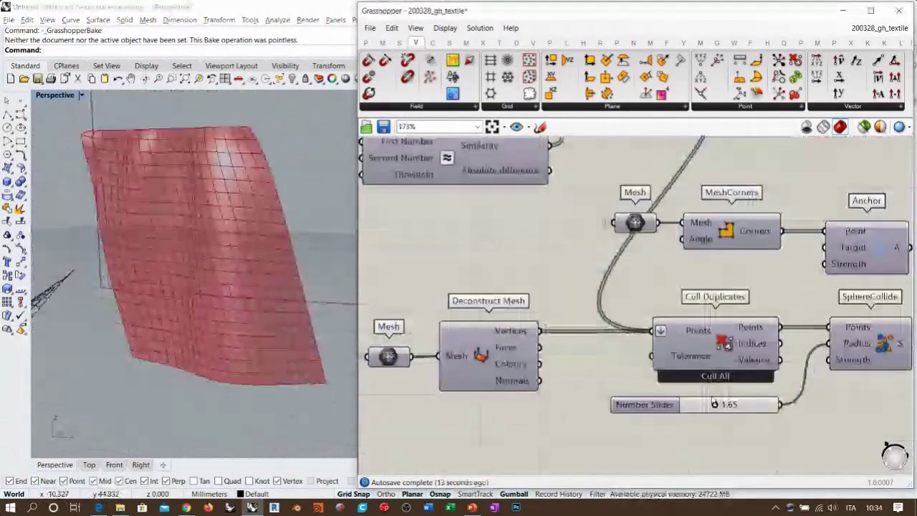
{"action": "left_click_drag", "start_coordinate": [714, 404], "coordinate": [702, 410]}
{"action": "right_click_drag", "start_coordinate": [200, 279], "coordinate": [251, 252]}
Step: Set the Unit Z Factor slider that moves the anchored points to 18.51
{"action": "right_click_drag", "start_coordinate": [655, 354], "coordinate": [888, 444]}
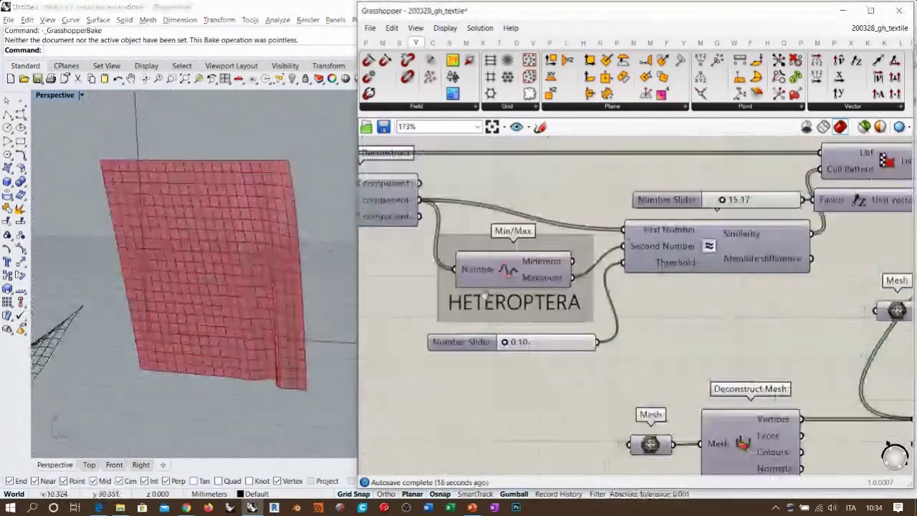
{"action": "scroll", "coordinate": [520, 237], "scroll_direction": "down", "scroll_amount": 2}
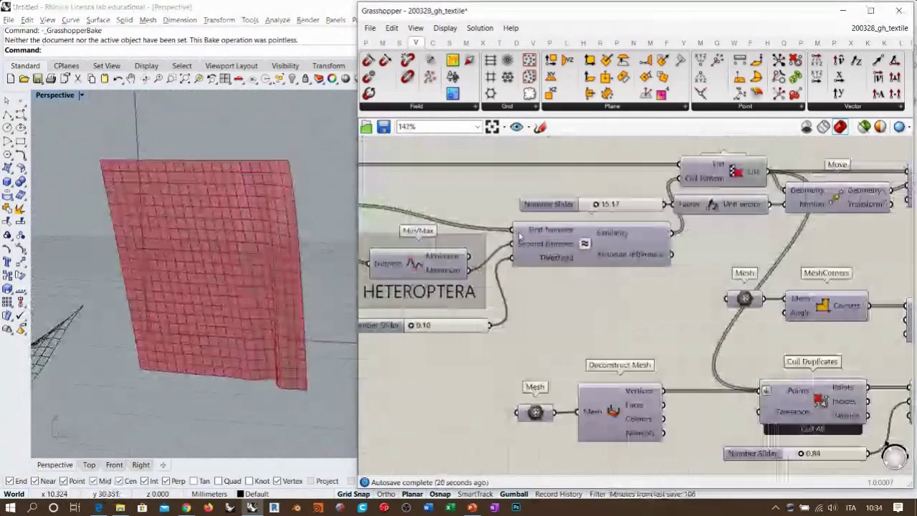
{"action": "scroll", "coordinate": [567, 303], "scroll_direction": "down", "scroll_amount": 2}
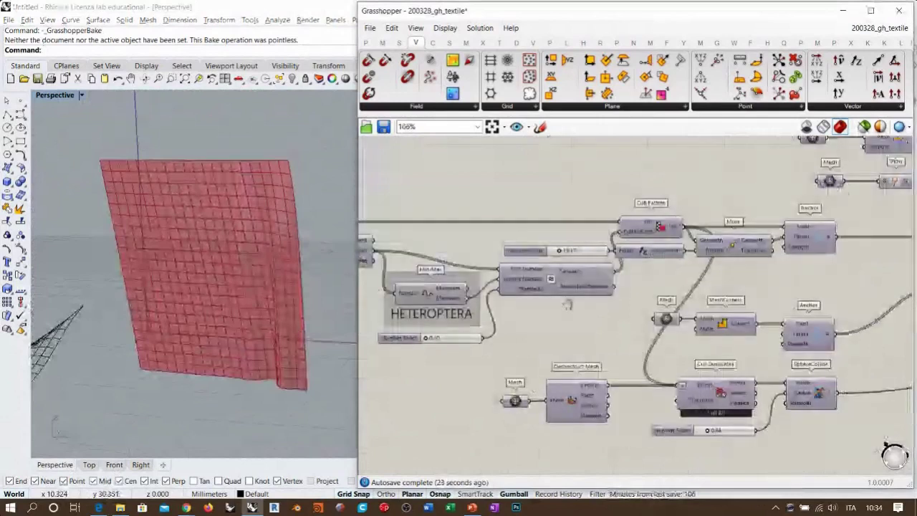
{"action": "scroll", "coordinate": [566, 304], "scroll_direction": "down", "scroll_amount": 3}
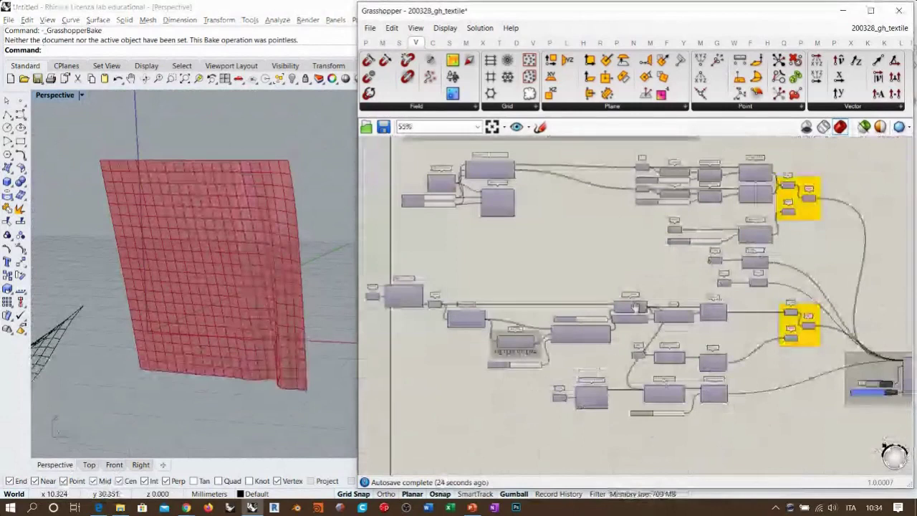
{"action": "scroll", "coordinate": [608, 284], "scroll_direction": "down", "scroll_amount": 1}
{"action": "scroll", "coordinate": [608, 284], "scroll_direction": "up", "scroll_amount": 4}
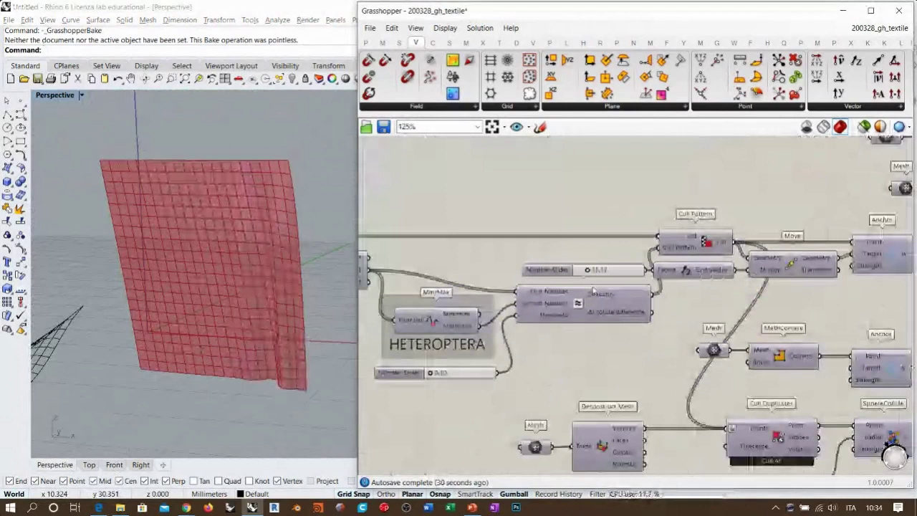
{"action": "scroll", "coordinate": [594, 289], "scroll_direction": "up", "scroll_amount": 3}
{"action": "left_click_drag", "start_coordinate": [593, 260], "coordinate": [587, 261]}
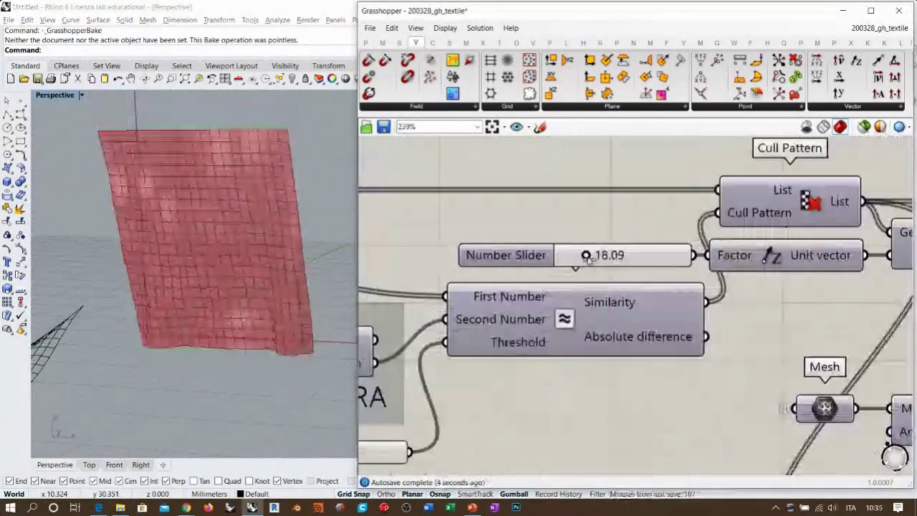
{"action": "right_click_drag", "start_coordinate": [292, 285], "coordinate": [243, 255]}
{"action": "left_click", "coordinate": [588, 258]}
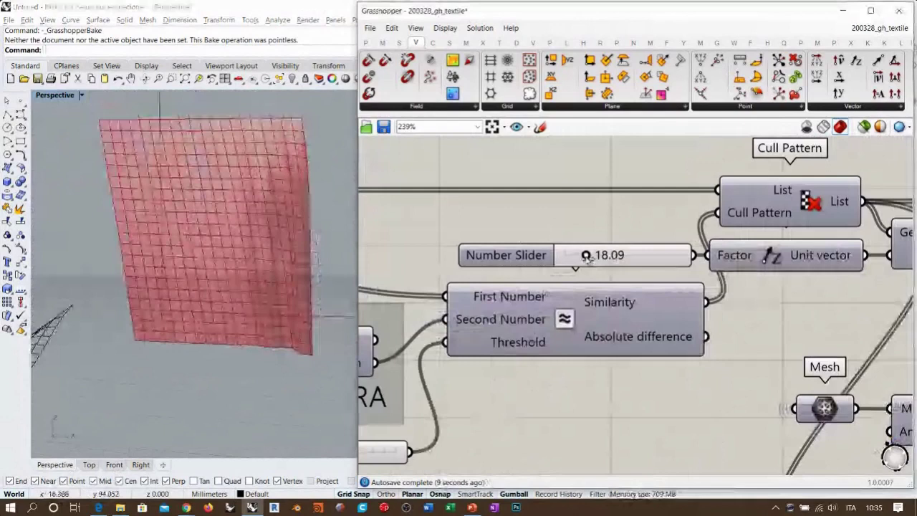
{"action": "left_click_drag", "start_coordinate": [586, 256], "coordinate": [587, 256]}
Step: Delete the black draped meshes lying beside the red simulated mesh in Rhino
{"action": "right_click_drag", "start_coordinate": [287, 290], "coordinate": [233, 296]}
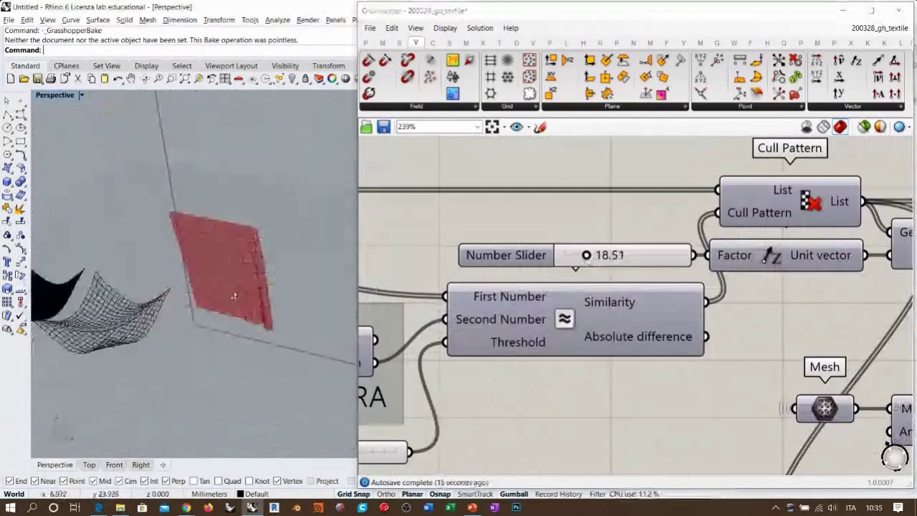
{"action": "left_click", "coordinate": [108, 309]}
{"action": "key", "text": "Delete"}
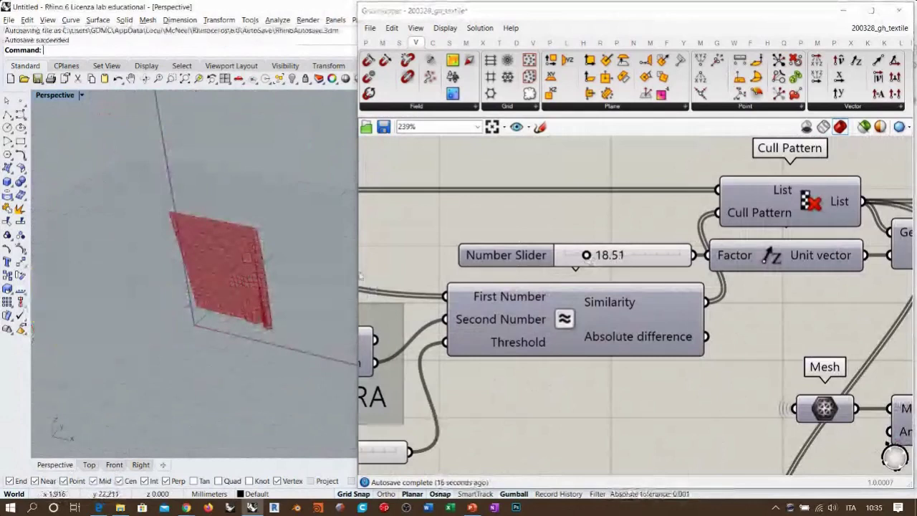
Step: Set the BouncySolver's False Start Toggle to False and reset the solver to restore the flat mesh
{"action": "left_click", "coordinate": [589, 233]}
{"action": "right_click_drag", "start_coordinate": [696, 265], "coordinate": [562, 262]}
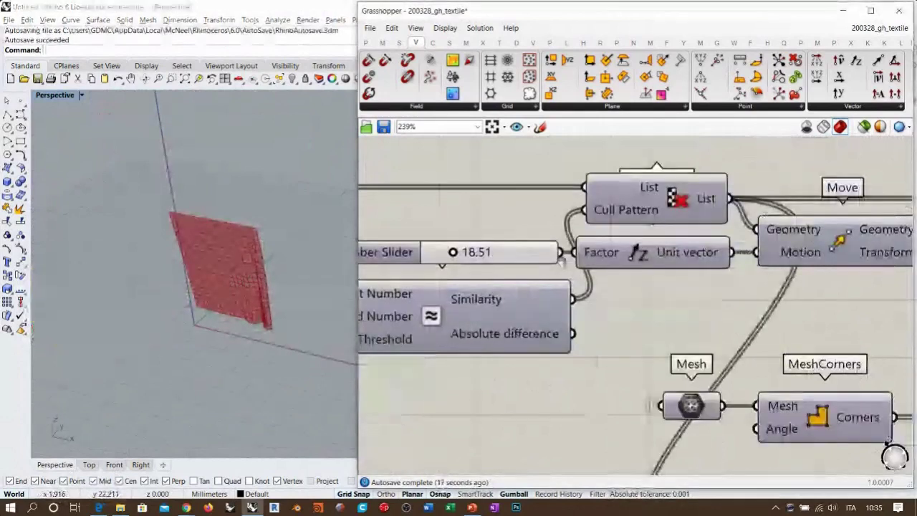
{"action": "scroll", "coordinate": [561, 262], "scroll_direction": "down", "scroll_amount": 3}
{"action": "right_click_drag", "start_coordinate": [748, 330], "coordinate": [250, 269]}
{"action": "scroll", "coordinate": [723, 353], "scroll_direction": "up", "scroll_amount": 5}
{"action": "double_click", "coordinate": [750, 337]}
{"action": "left_click", "coordinate": [712, 305]}
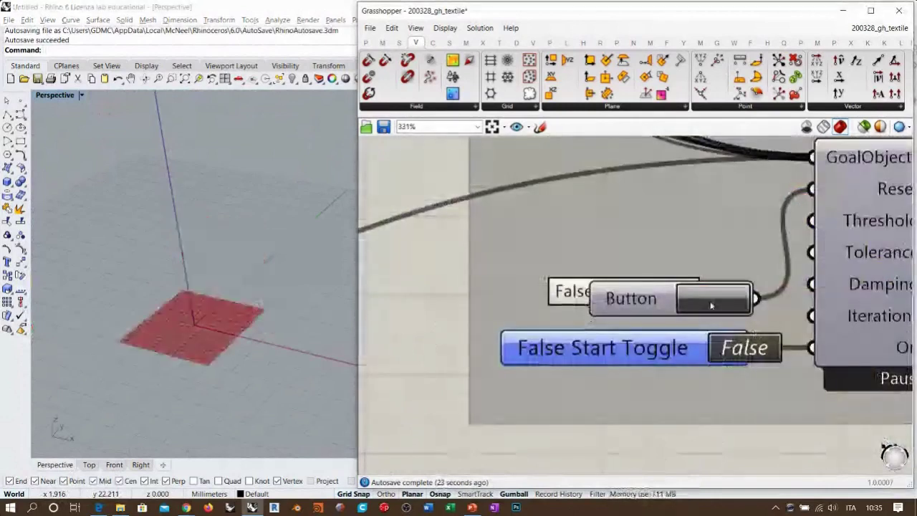
{"action": "right_click_drag", "start_coordinate": [265, 329], "coordinate": [241, 323], "text": "shift"}
{"action": "scroll", "coordinate": [242, 321], "scroll_direction": "up", "scroll_amount": 2}
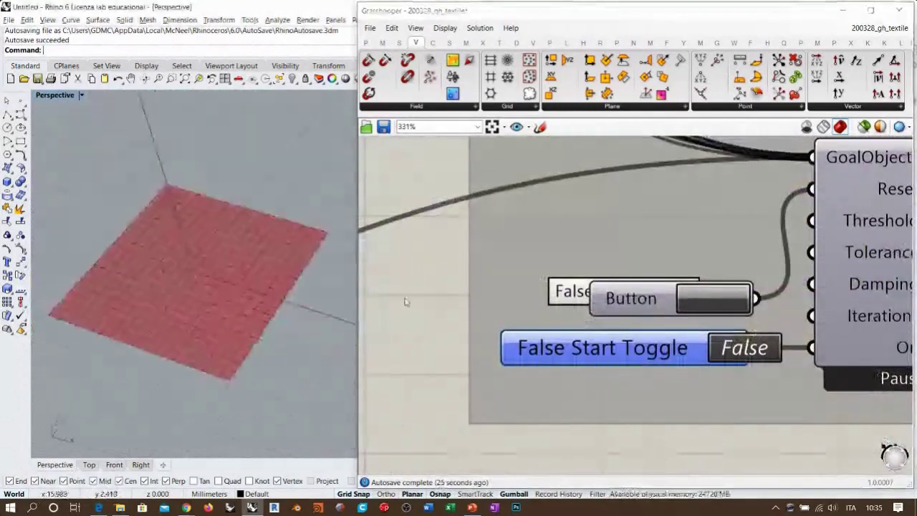
Step: Shift all simulation components slightly to the right beneath the header groups and save the definition
{"action": "scroll", "coordinate": [670, 331], "scroll_direction": "down", "scroll_amount": 6}
{"action": "scroll", "coordinate": [671, 333], "scroll_direction": "down", "scroll_amount": 4}
{"action": "right_click_drag", "start_coordinate": [672, 331], "coordinate": [742, 432]}
{"action": "scroll", "coordinate": [743, 432], "scroll_direction": "down", "scroll_amount": 1}
{"action": "left_click_drag", "start_coordinate": [895, 430], "coordinate": [387, 263]}
{"action": "left_click_drag", "start_coordinate": [486, 301], "coordinate": [513, 300]}
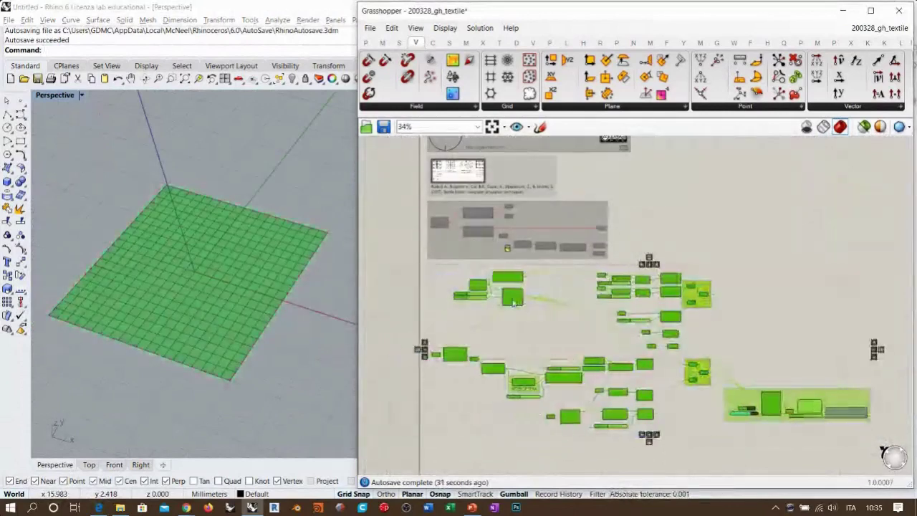
{"action": "left_click", "coordinate": [517, 326]}
{"action": "right_click_drag", "start_coordinate": [754, 315], "coordinate": [716, 337]}
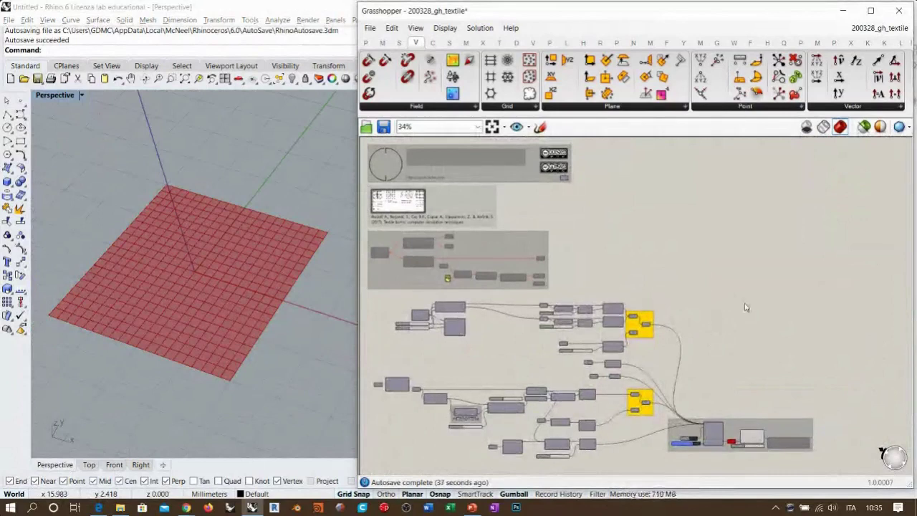
{"action": "key", "text": "ctrl+s"}
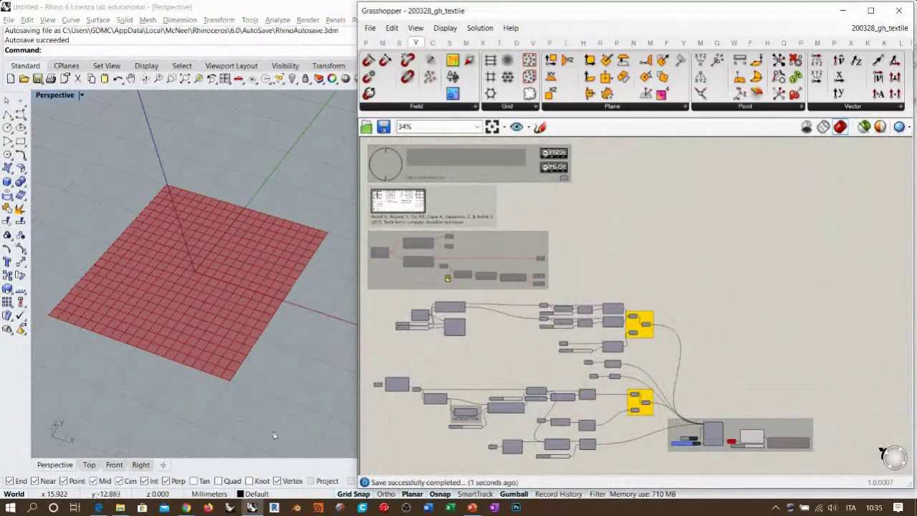
Step: Check the participants' questions in the WebinarJam chat in Chrome, and return to Grasshopper
{"action": "mouse_move", "coordinate": [185, 507]}
{"action": "left_click", "coordinate": [131, 451]}
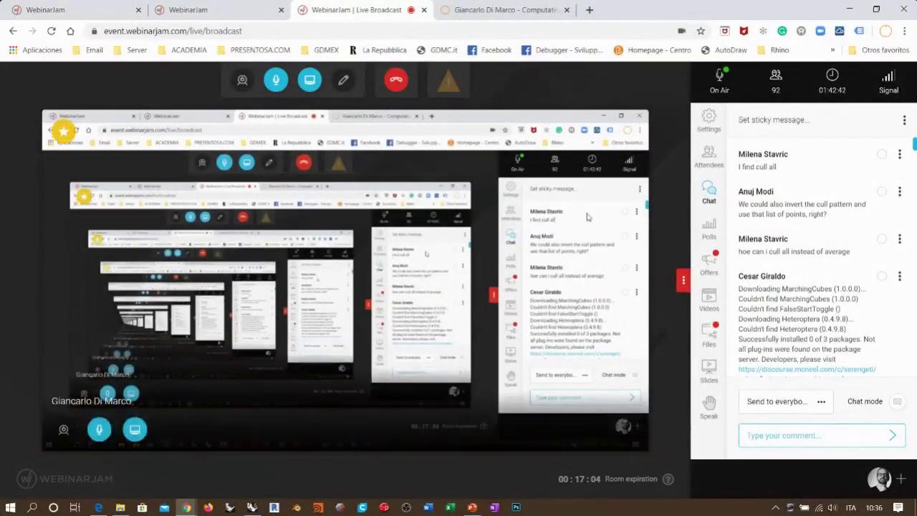
{"action": "key", "text": "alt+Tab"}
Step: Show the Cull Duplicates modes by setting the component to Average and back to Cull All
{"action": "right_click_drag", "start_coordinate": [706, 356], "coordinate": [690, 200]}
{"action": "scroll", "coordinate": [551, 297], "scroll_direction": "up", "scroll_amount": 9}
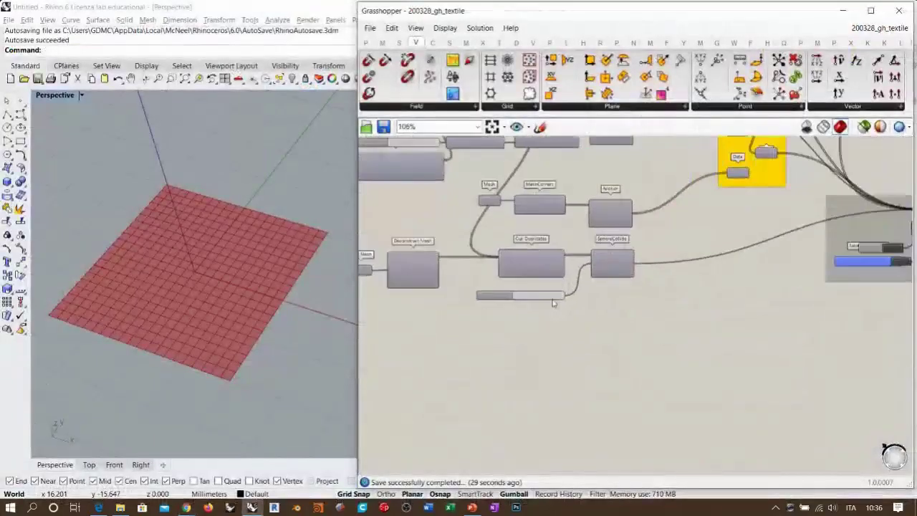
{"action": "scroll", "coordinate": [551, 224], "scroll_direction": "up", "scroll_amount": 3}
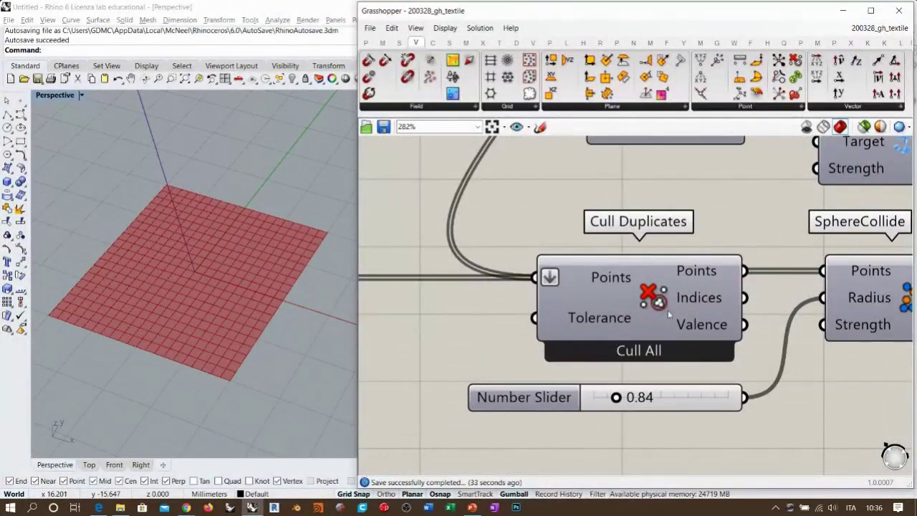
{"action": "right_click", "coordinate": [657, 297]}
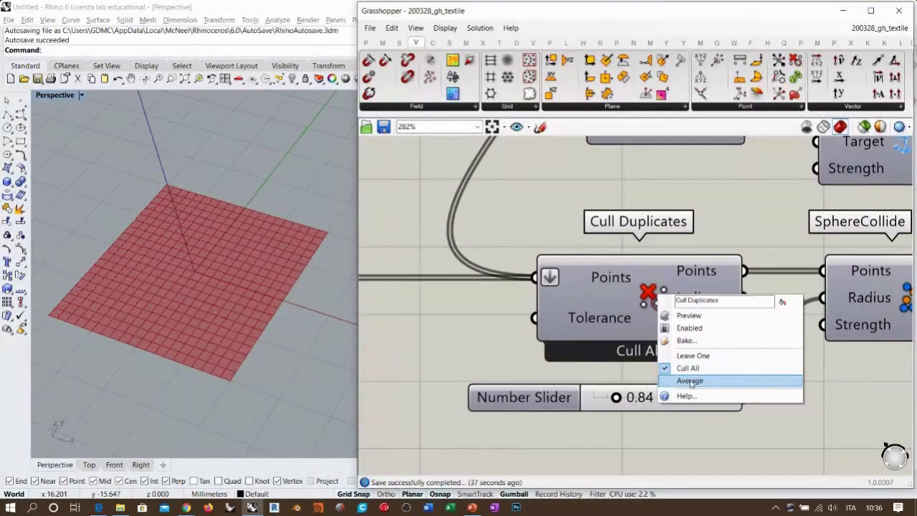
{"action": "left_click", "coordinate": [690, 382]}
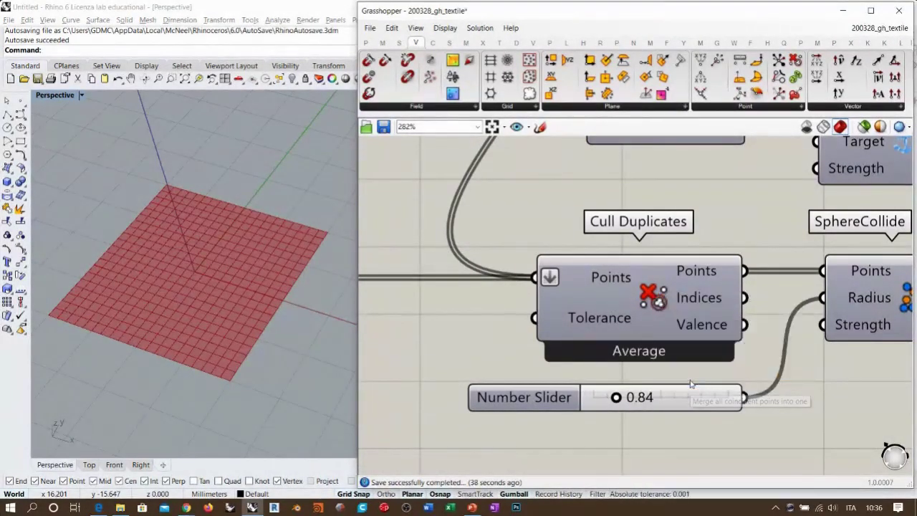
{"action": "right_click", "coordinate": [654, 291]}
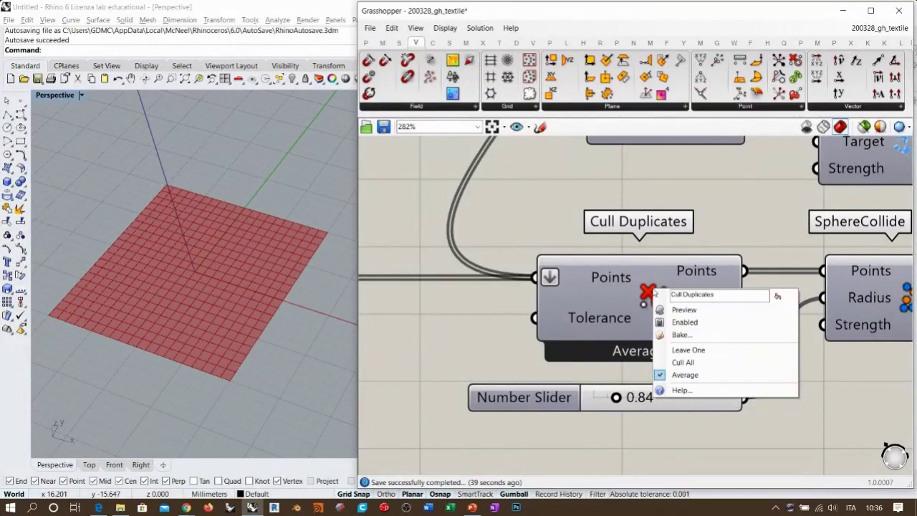
{"action": "left_click", "coordinate": [683, 363]}
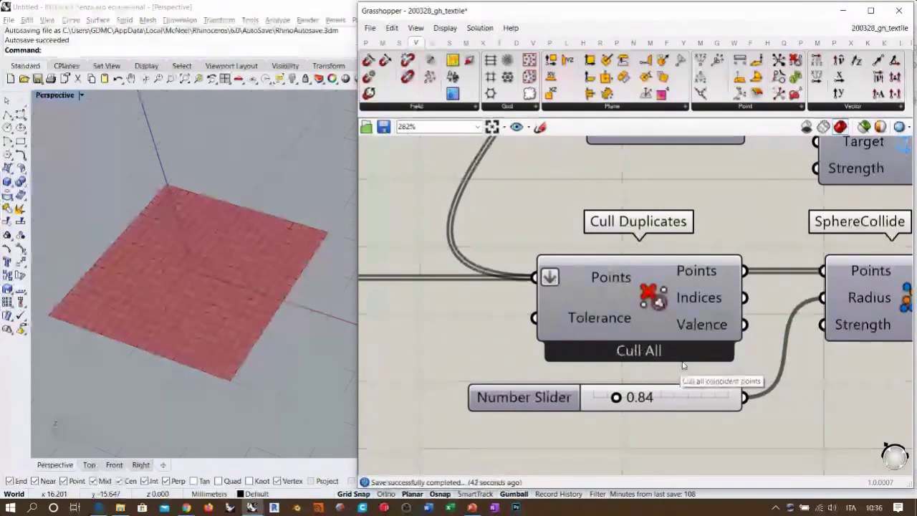
{"action": "right_click", "coordinate": [657, 302]}
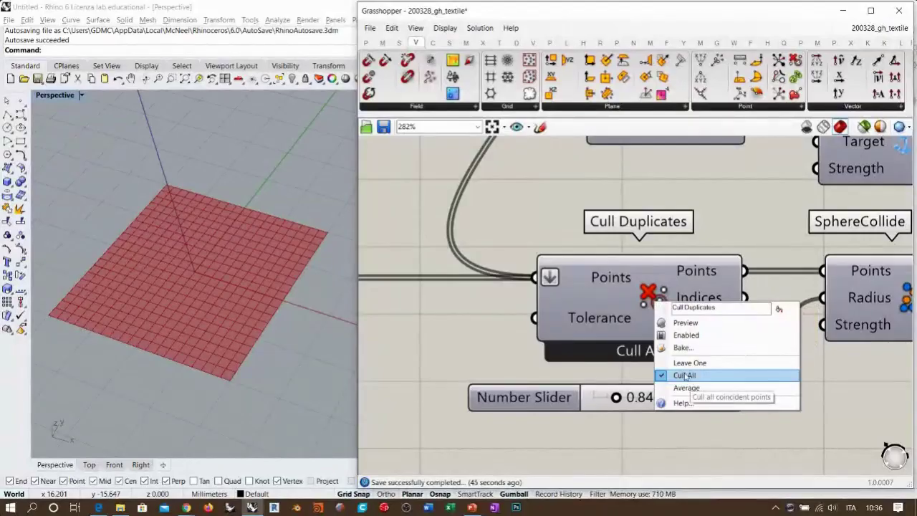
Step: Switch to the WebinarJam chat in Chrome, read the newest messages, and open the GDM Studio website tab
{"action": "key", "text": "alt+Tab"}
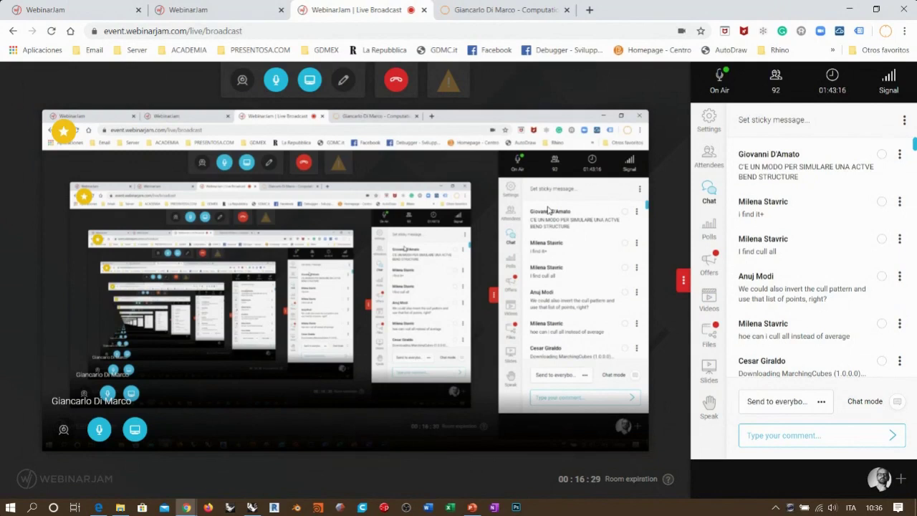
{"action": "scroll", "coordinate": [765, 151], "scroll_direction": "up", "scroll_amount": 3}
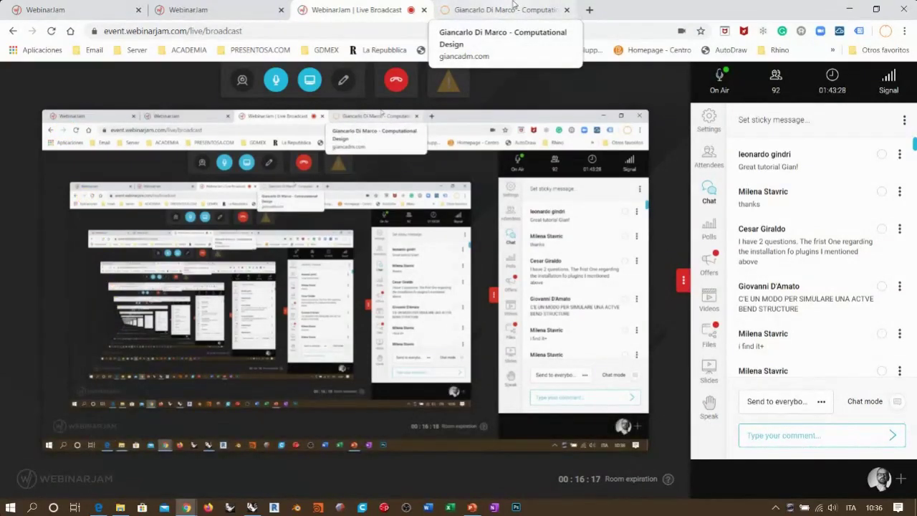
{"action": "left_click", "coordinate": [513, 6]}
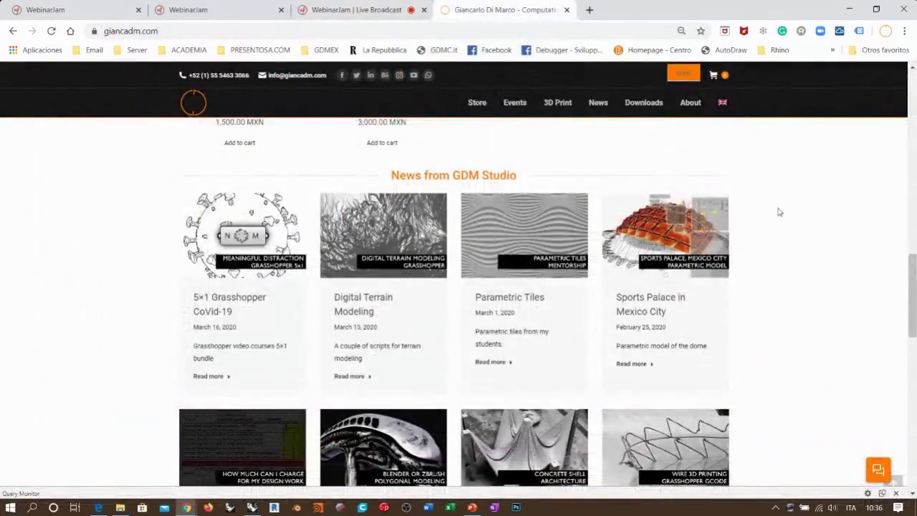
Step: Find the Grasshopper plugins article in the GDM Studio news section and copy its link address
{"action": "scroll", "coordinate": [781, 219], "scroll_direction": "down", "scroll_amount": 2}
{"action": "scroll", "coordinate": [780, 219], "scroll_direction": "up", "scroll_amount": 2}
{"action": "scroll", "coordinate": [781, 220], "scroll_direction": "down", "scroll_amount": 1}
{"action": "scroll", "coordinate": [780, 219], "scroll_direction": "down", "scroll_amount": 3}
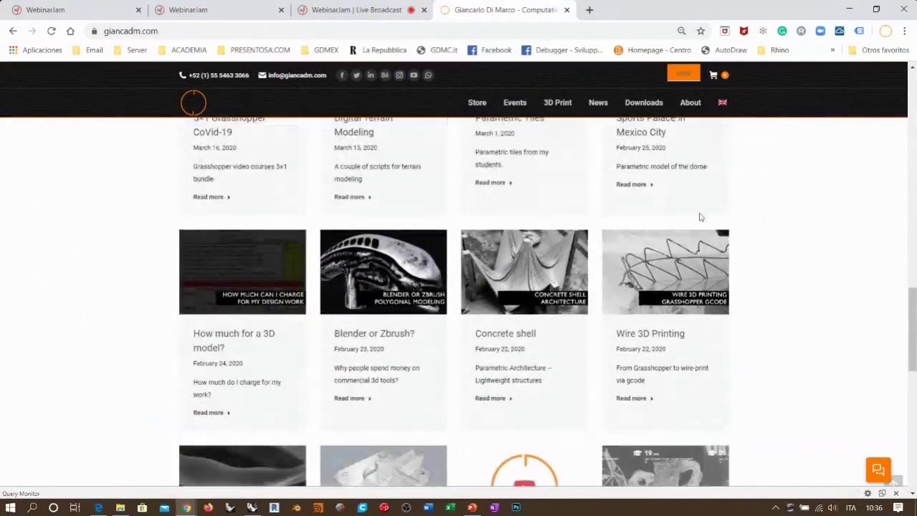
{"action": "scroll", "coordinate": [794, 260], "scroll_direction": "down", "scroll_amount": 4}
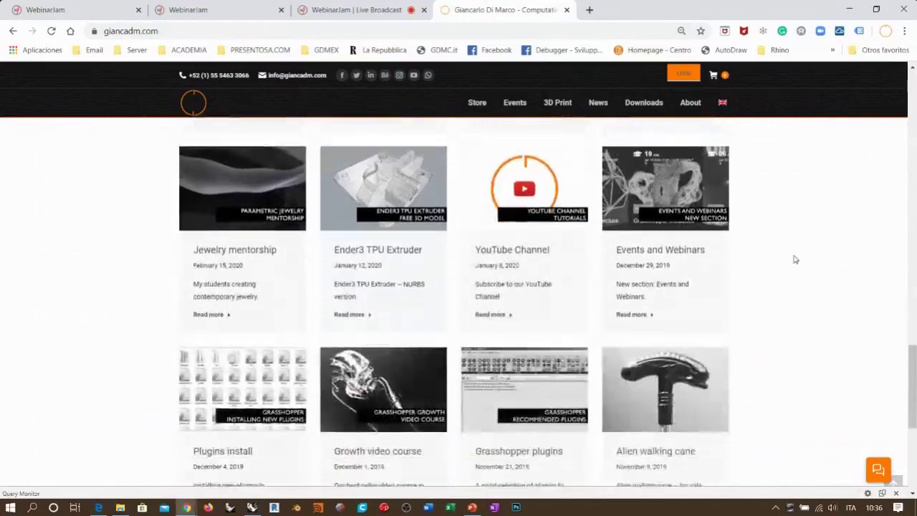
{"action": "scroll", "coordinate": [795, 259], "scroll_direction": "down", "scroll_amount": 2}
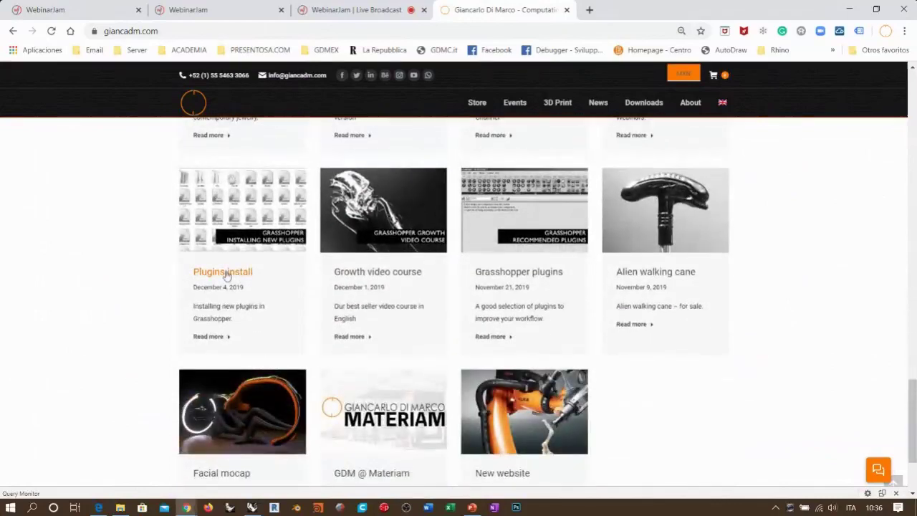
{"action": "right_click", "coordinate": [521, 276]}
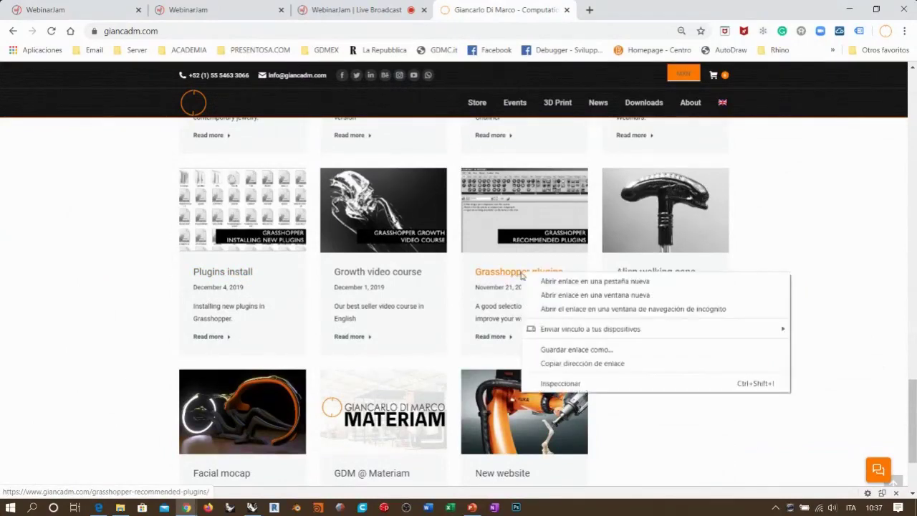
{"action": "left_click", "coordinate": [577, 363]}
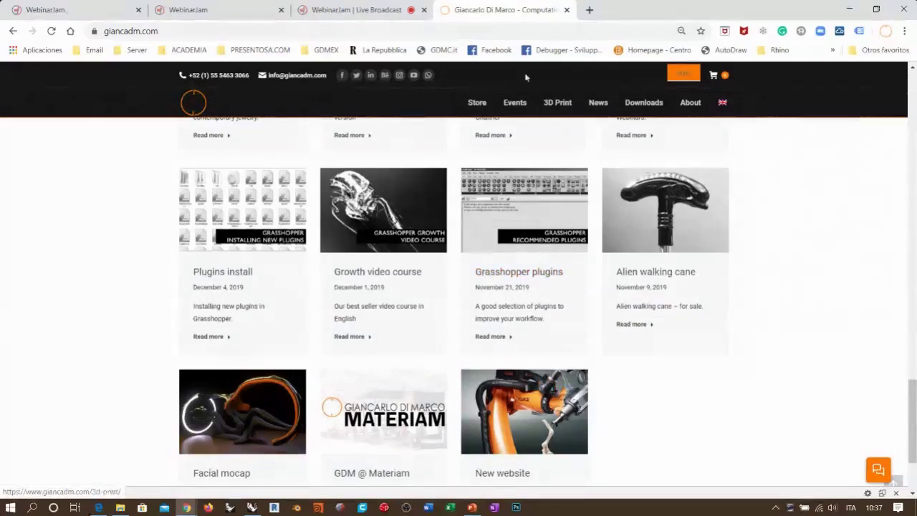
Step: Post the copied grasshopper-recommended-plugins link to everybody in the WebinarJam chat
{"action": "left_click", "coordinate": [357, 9]}
{"action": "left_click", "coordinate": [767, 438]}
{"action": "type", "text": "https://www.giancadm.com/grasshopper-recommended-plugins/"}
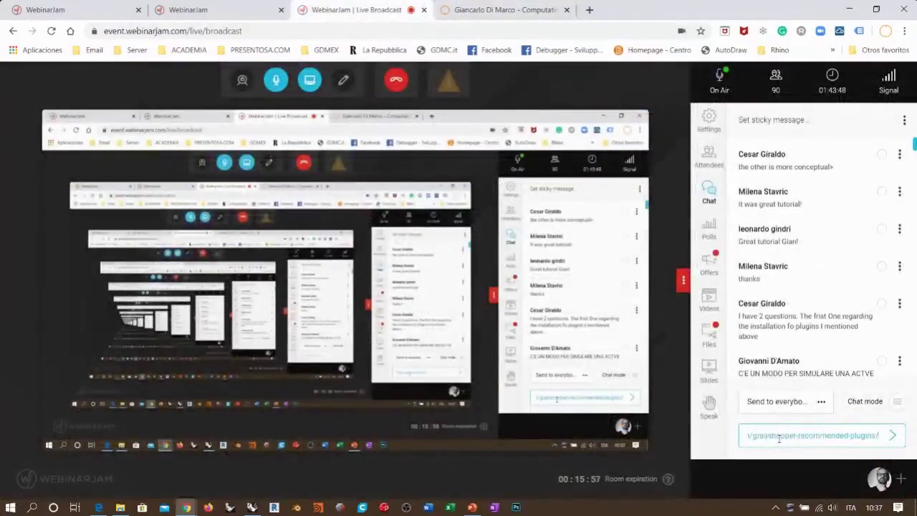
{"action": "key", "text": "Return"}
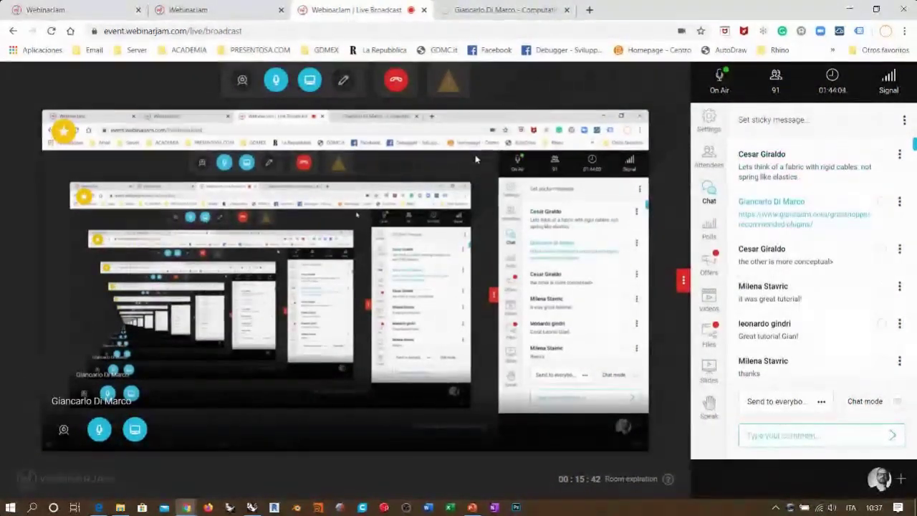
Step: Copy the link of the Plugins install article from the GDM Studio website and post it in the WebinarJam chat
{"action": "left_click", "coordinate": [505, 10]}
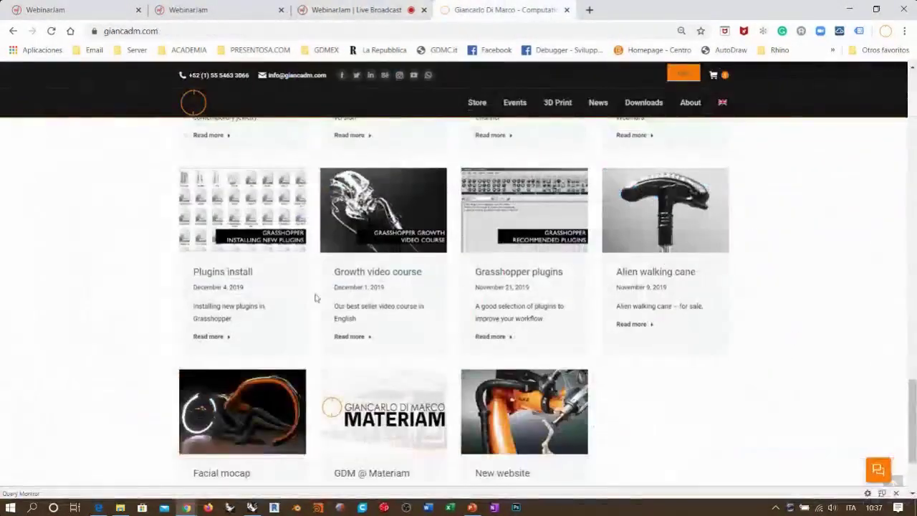
{"action": "right_click", "coordinate": [224, 278]}
{"action": "left_click", "coordinate": [236, 364]}
{"action": "left_click", "coordinate": [356, 10]}
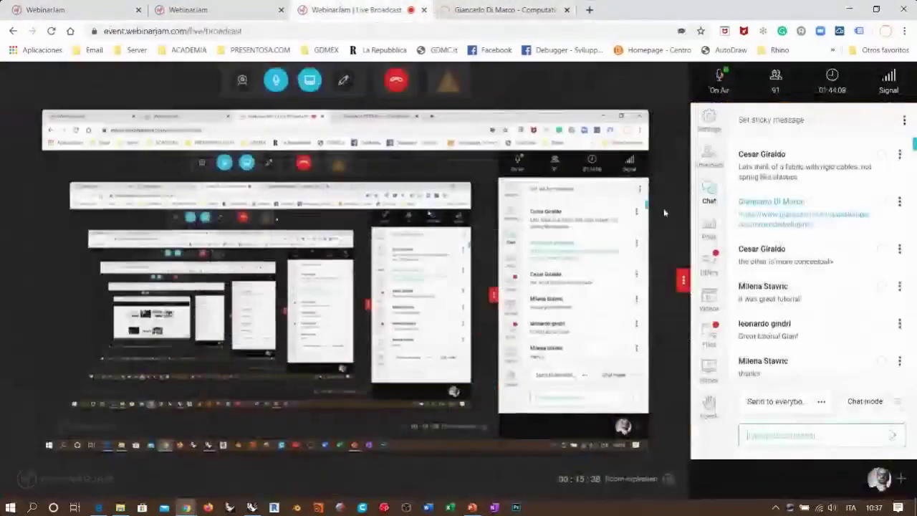
{"action": "left_click", "coordinate": [784, 436]}
{"action": "key", "text": "ctrl+v"}
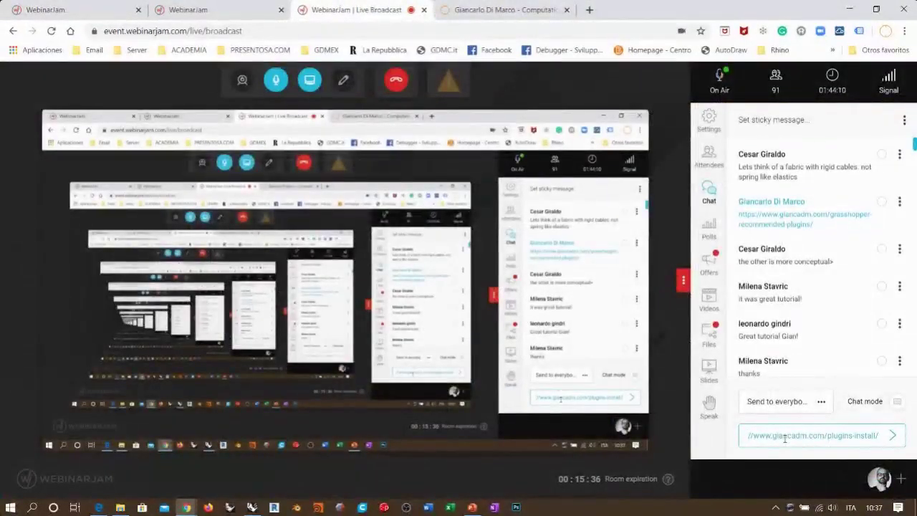
{"action": "key", "text": "Return"}
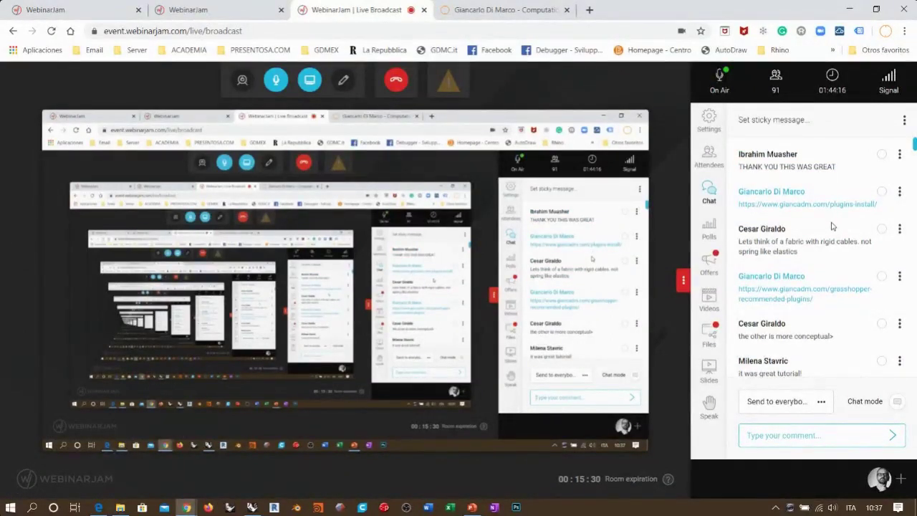
Step: Read through the participants' recent chat messages and dismiss the event duration notice
{"action": "scroll", "coordinate": [833, 225], "scroll_direction": "down", "scroll_amount": 1}
{"action": "scroll", "coordinate": [831, 227], "scroll_direction": "down", "scroll_amount": 3}
{"action": "scroll", "coordinate": [829, 313], "scroll_direction": "up", "scroll_amount": 3}
{"action": "scroll", "coordinate": [829, 301], "scroll_direction": "up", "scroll_amount": 1}
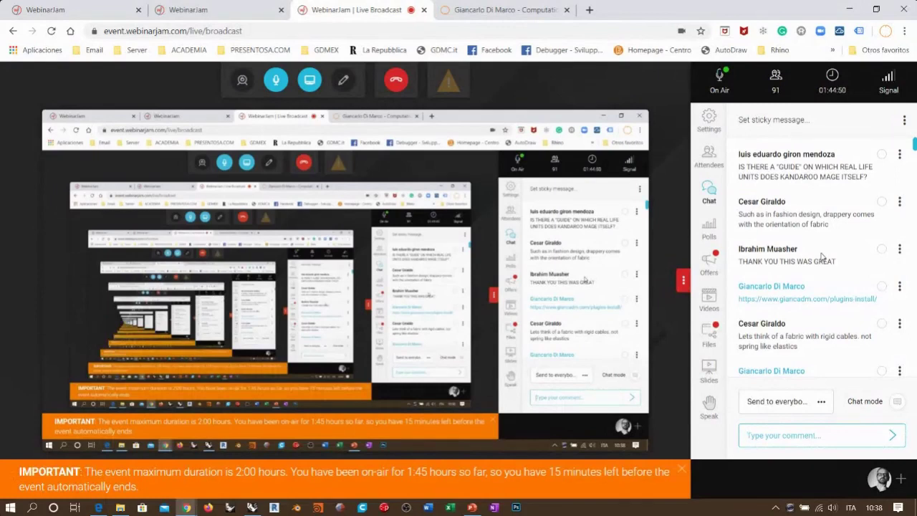
{"action": "left_click", "coordinate": [682, 475]}
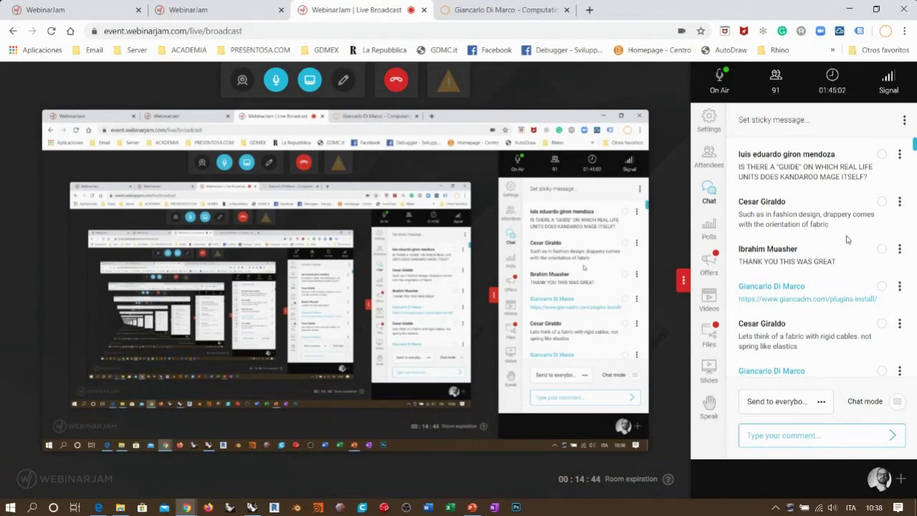
Step: Switch to File Explorer, open the TEXTILES folder inside DISENO, and widen the window to show more files
{"action": "left_click", "coordinate": [120, 508]}
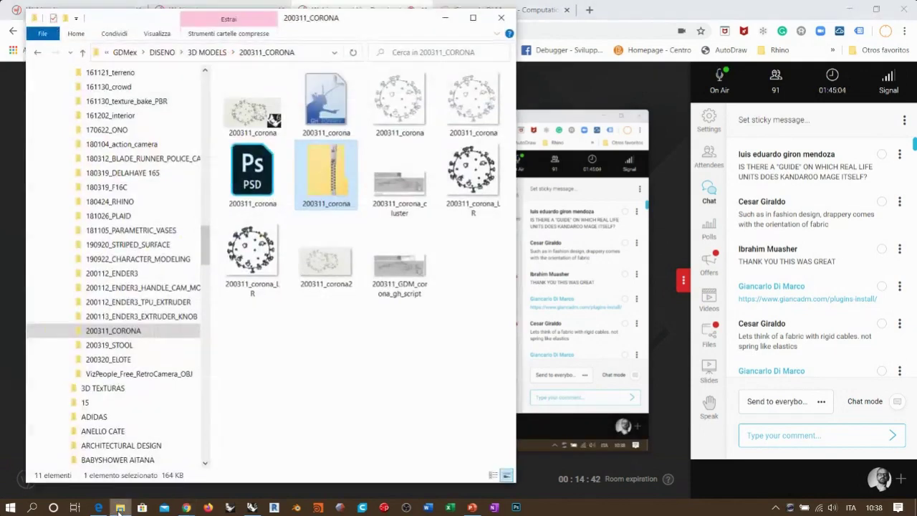
{"action": "left_click", "coordinate": [216, 250]}
{"action": "left_click_drag", "start_coordinate": [208, 249], "coordinate": [206, 347]}
{"action": "left_click", "coordinate": [105, 406]}
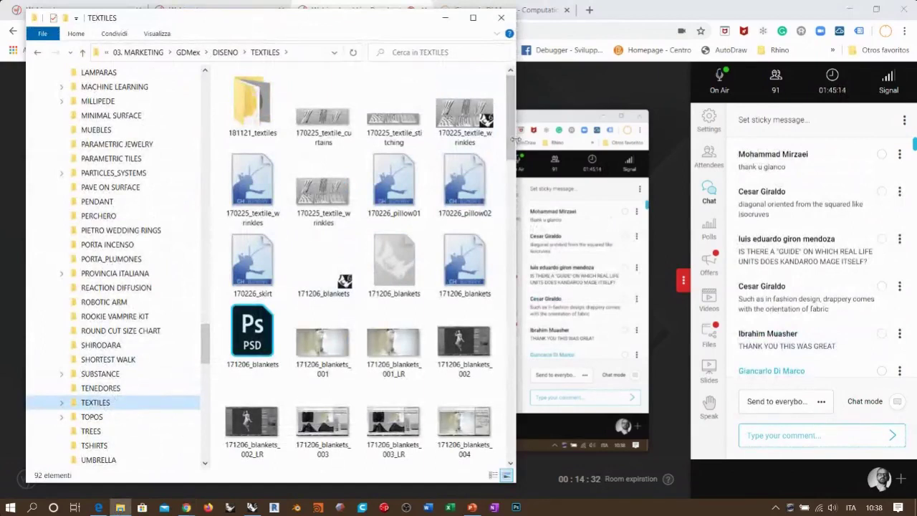
{"action": "left_click_drag", "start_coordinate": [516, 142], "coordinate": [621, 140]}
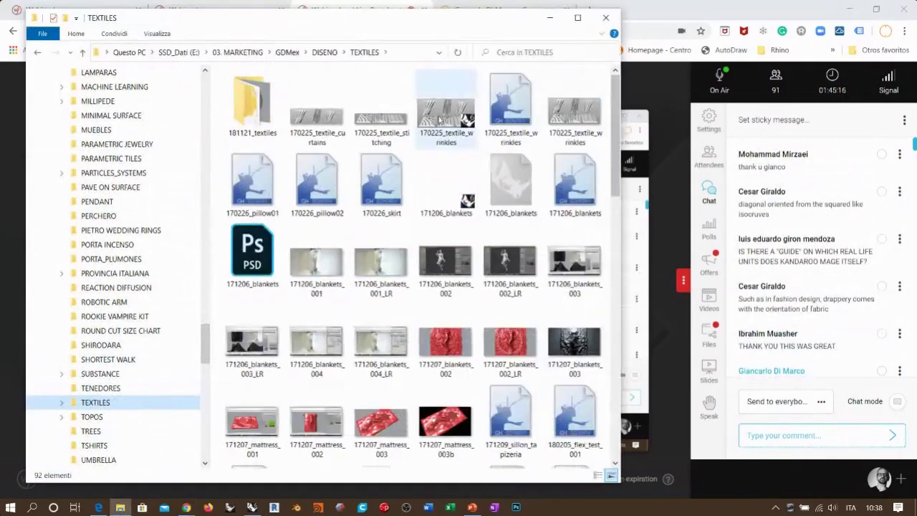
Step: Open 170225_textile_curtains.jpg in the photo viewer and browse the stitching, wrinkles, blankets and mattress simulation images
{"action": "left_click", "coordinate": [317, 123]}
{"action": "double_click", "coordinate": [318, 123]}
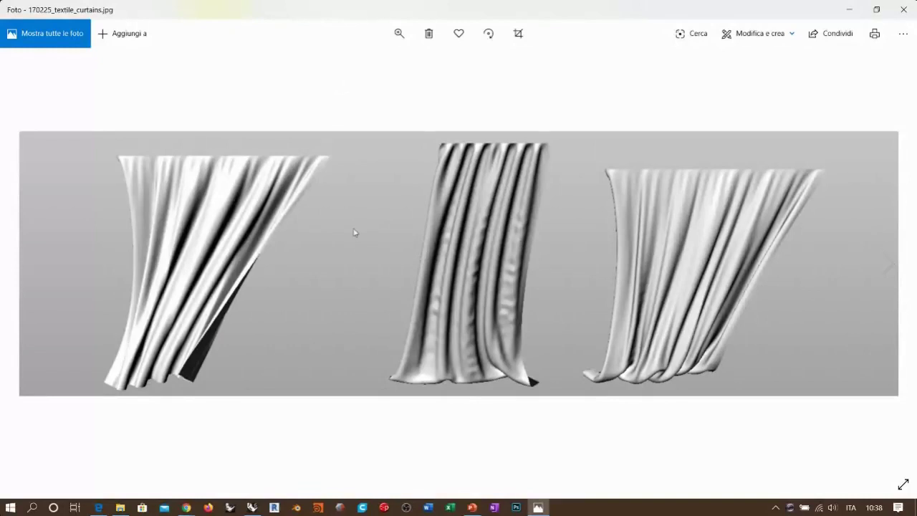
{"action": "key", "text": "Right"}
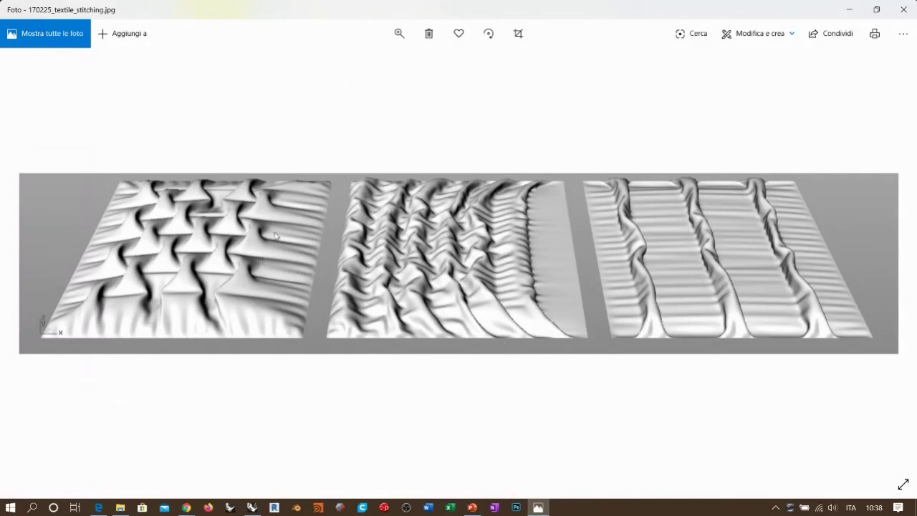
{"action": "key", "text": "Right"}
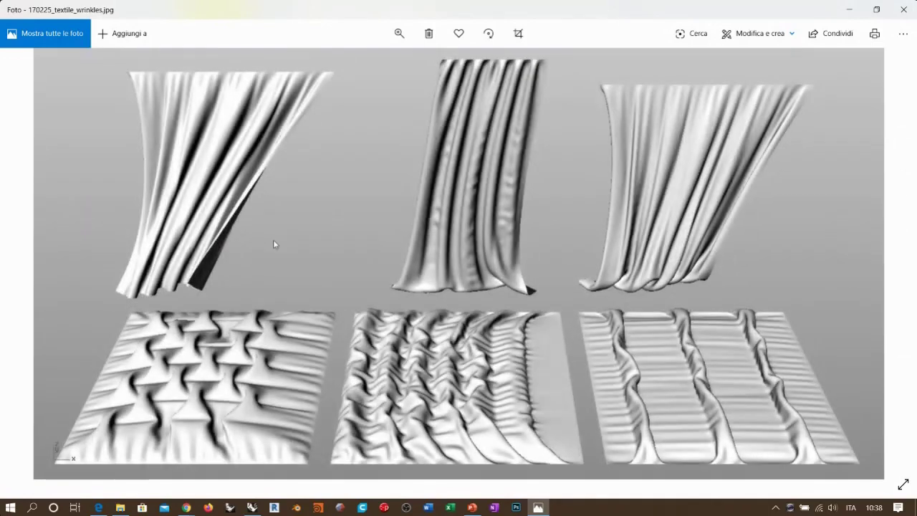
{"action": "key", "text": "Right"}
{"action": "key", "text": "Right"}
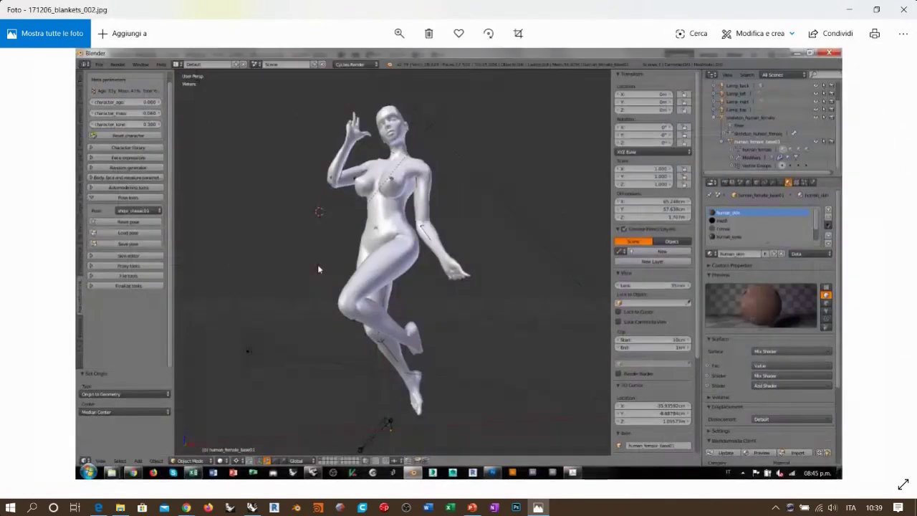
{"action": "key", "text": "Right"}
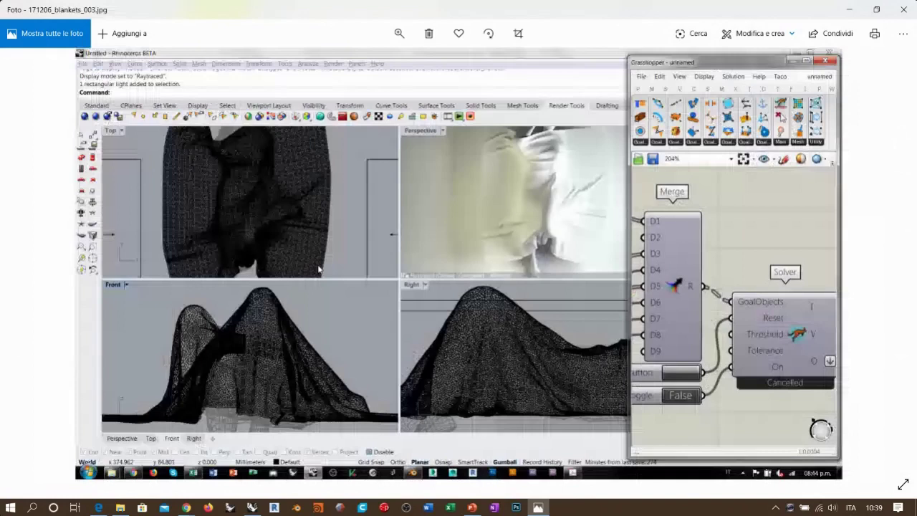
{"action": "key", "text": "Right"}
{"action": "key", "text": "Right"}
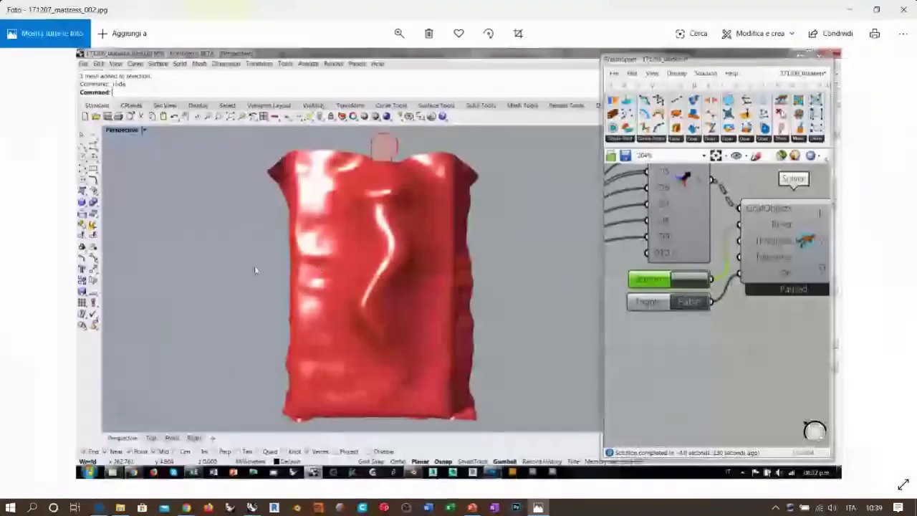
{"action": "key", "text": "Right"}
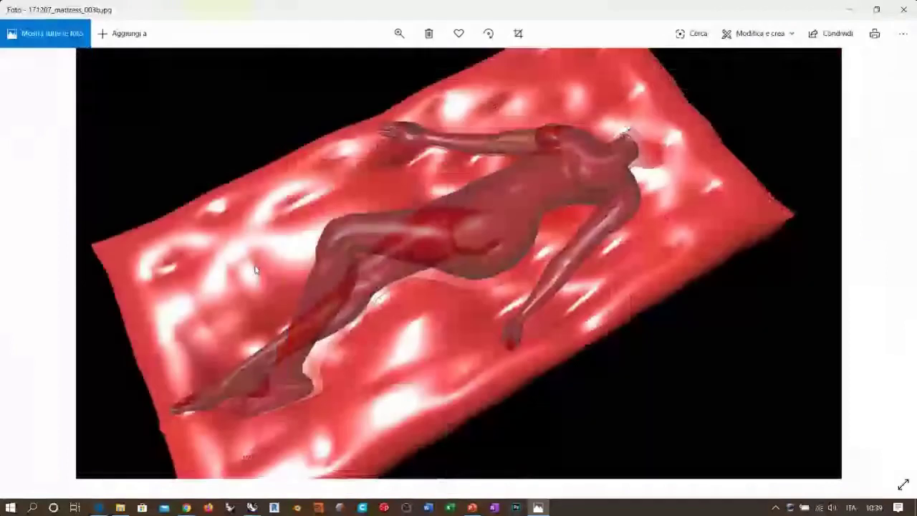
Step: Browse the 190102_smart_textiles renders through 190102_smart_textiles_010.jpg
{"action": "key", "text": "Right"}
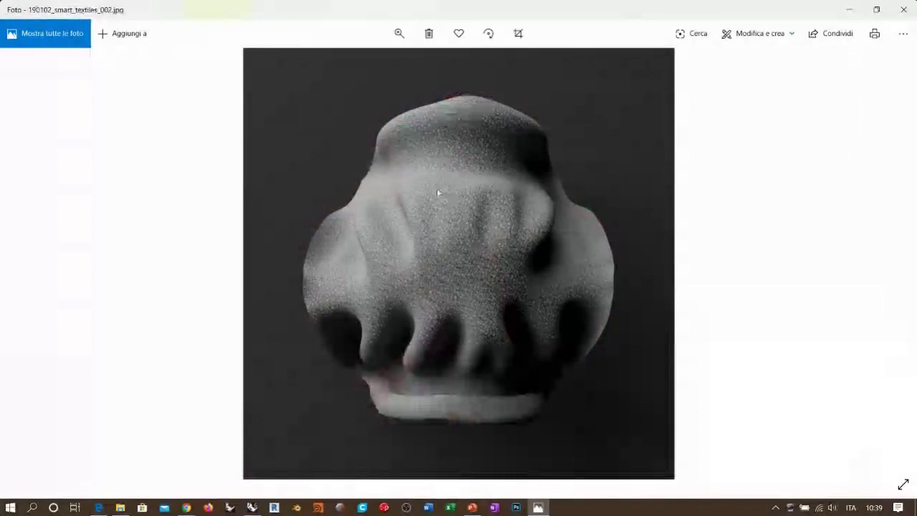
{"action": "key", "text": "Right"}
{"action": "key", "text": "Right"}
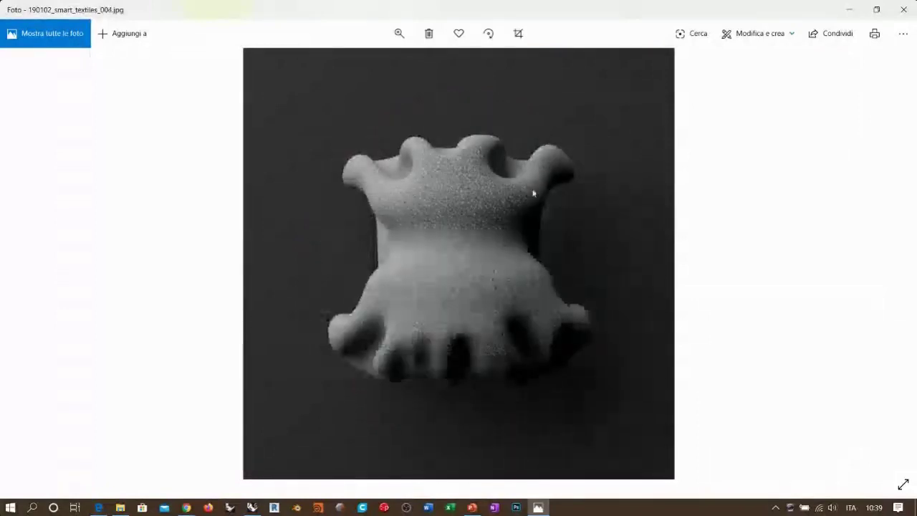
{"action": "key", "text": "Right"}
{"action": "key", "text": "Right"}
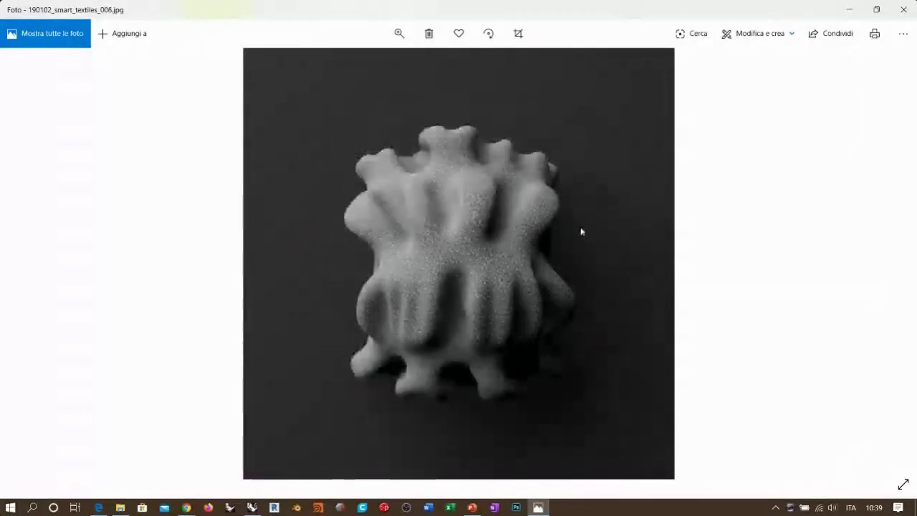
{"action": "key", "text": "Right"}
{"action": "key", "text": "Right"}
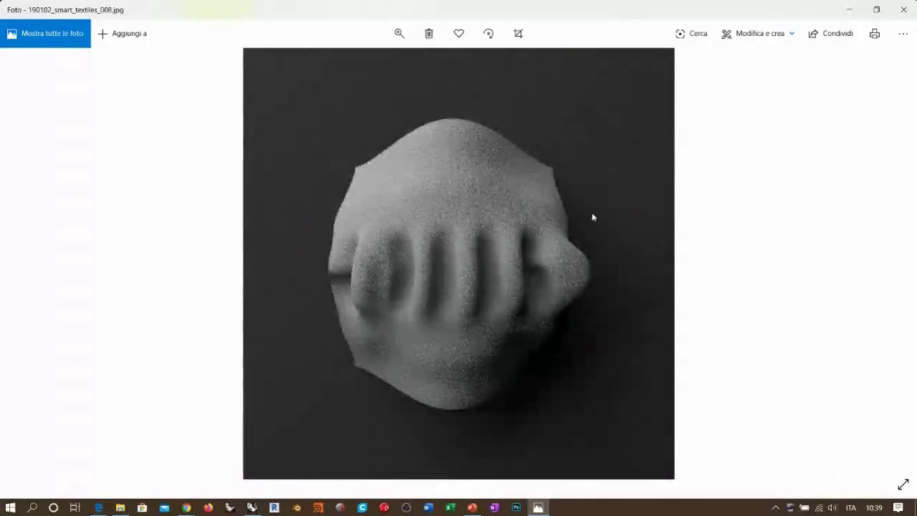
{"action": "key", "text": "Right"}
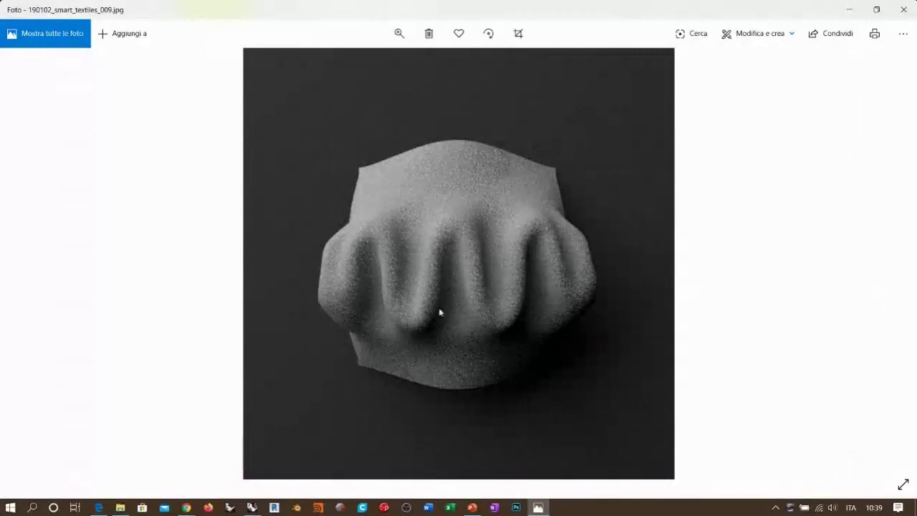
{"action": "key", "text": "Right"}
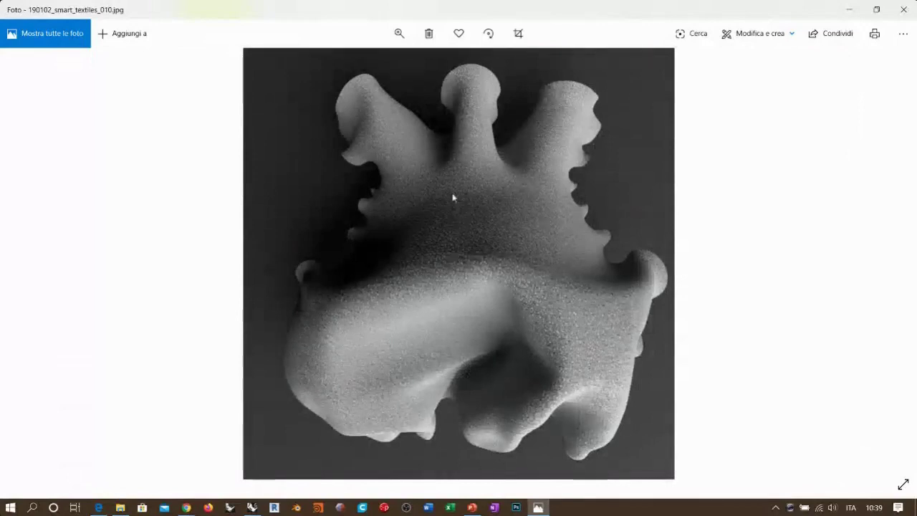
Step: Close the photo viewer, return to the WebinarJam chat in Chrome, and read the participants' newest questions
{"action": "left_click", "coordinate": [902, 10]}
{"action": "left_click", "coordinate": [833, 259]}
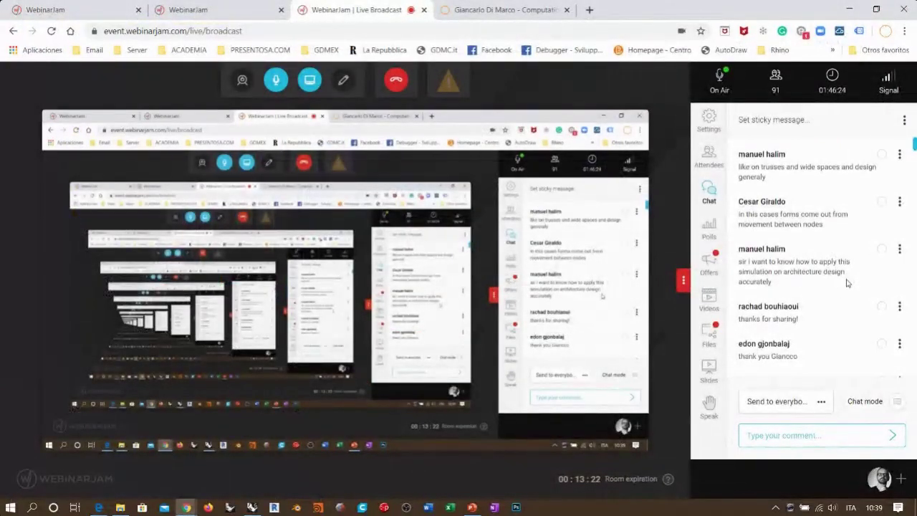
{"action": "scroll", "coordinate": [840, 292], "scroll_direction": "down", "scroll_amount": 3}
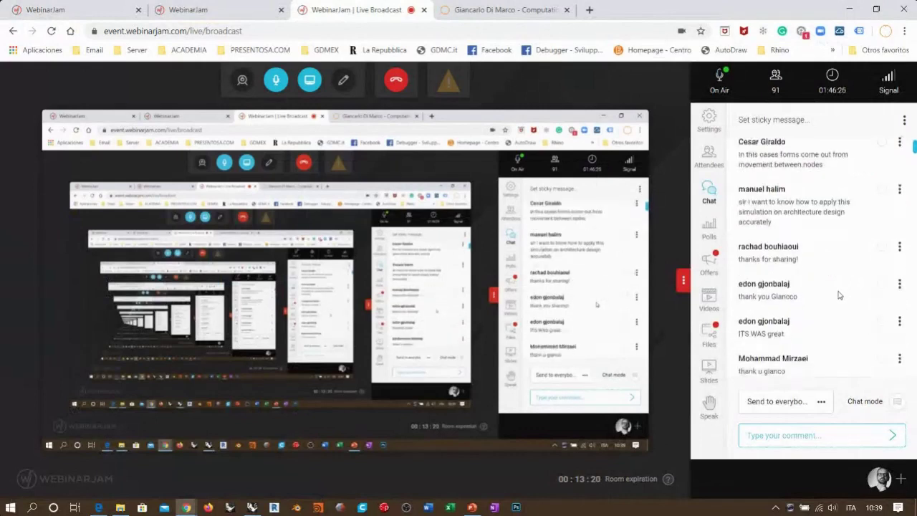
{"action": "scroll", "coordinate": [840, 294], "scroll_direction": "down", "scroll_amount": 1}
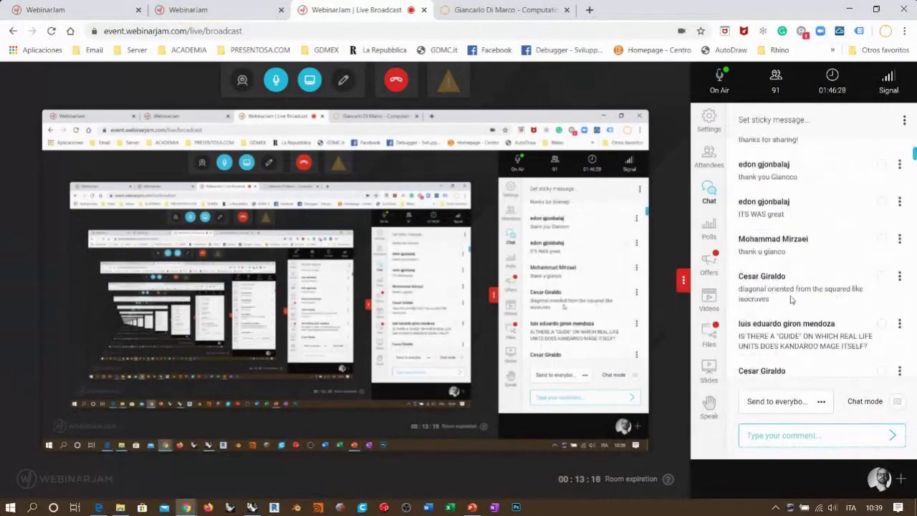
{"action": "scroll", "coordinate": [824, 297], "scroll_direction": "up", "scroll_amount": 1}
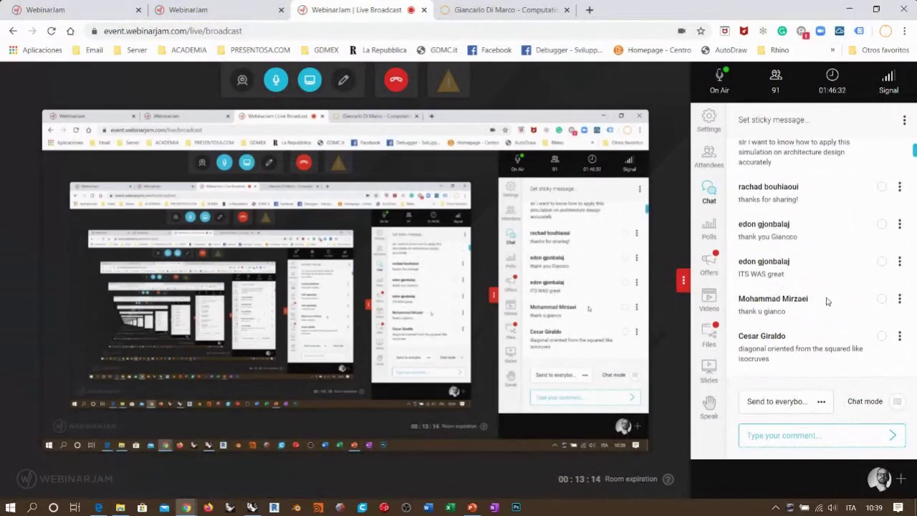
{"action": "scroll", "coordinate": [826, 302], "scroll_direction": "up", "scroll_amount": 2}
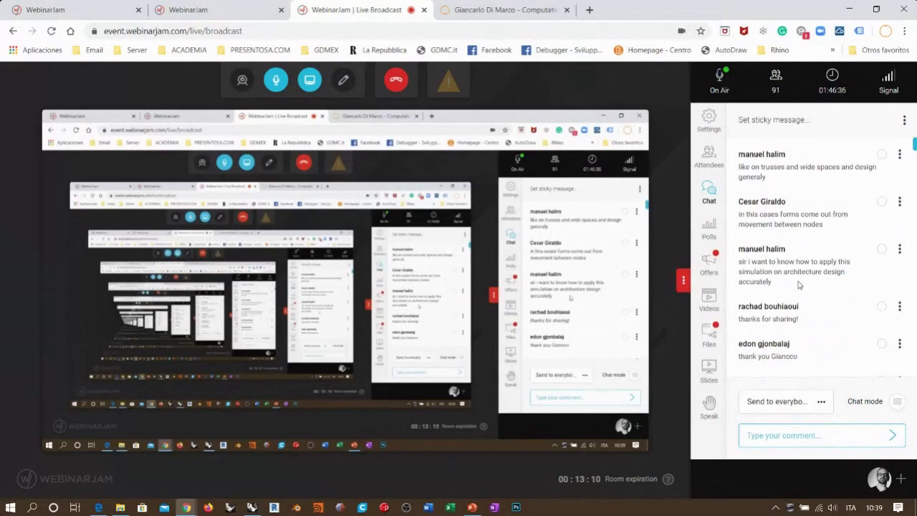
{"action": "scroll", "coordinate": [810, 285], "scroll_direction": "up", "scroll_amount": 1}
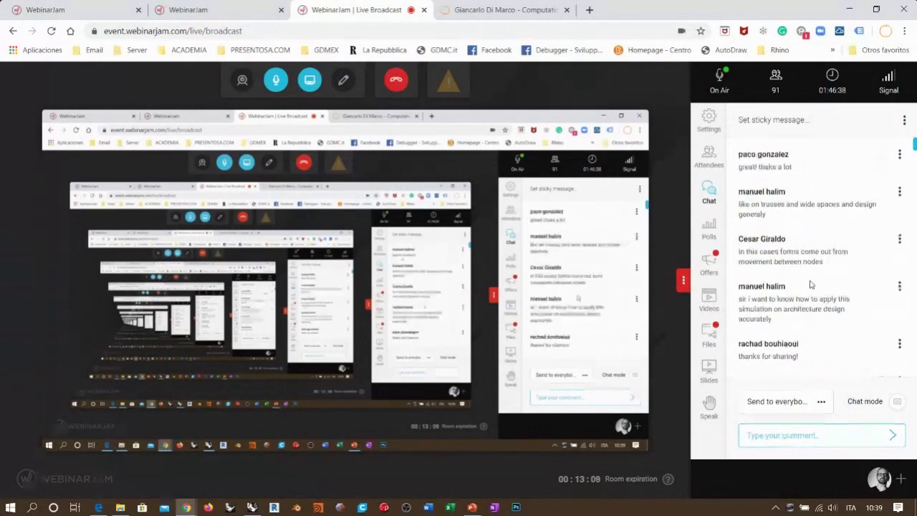
Step: Show the Kangaroo online course offer, return to the chat, and read the question on applying the simulation to trusses and wide spaces
{"action": "scroll", "coordinate": [820, 297], "scroll_direction": "down", "scroll_amount": 1}
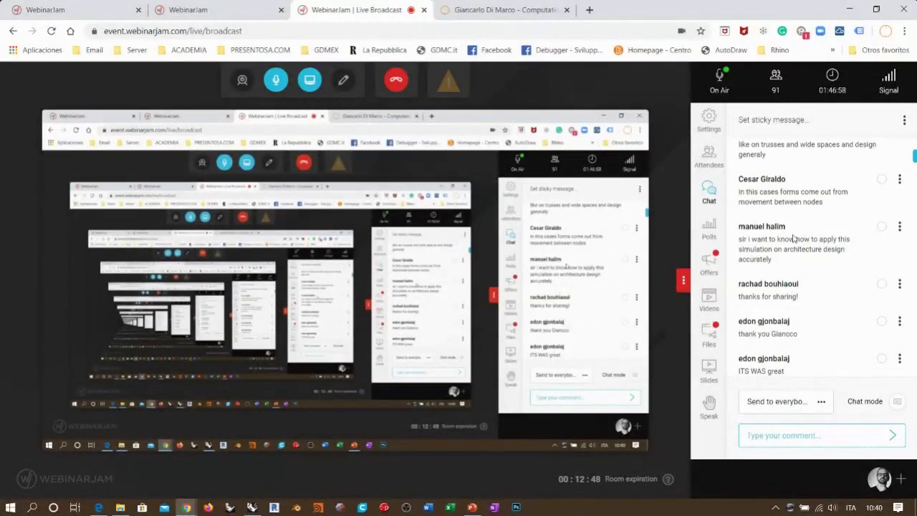
{"action": "left_click", "coordinate": [710, 264]}
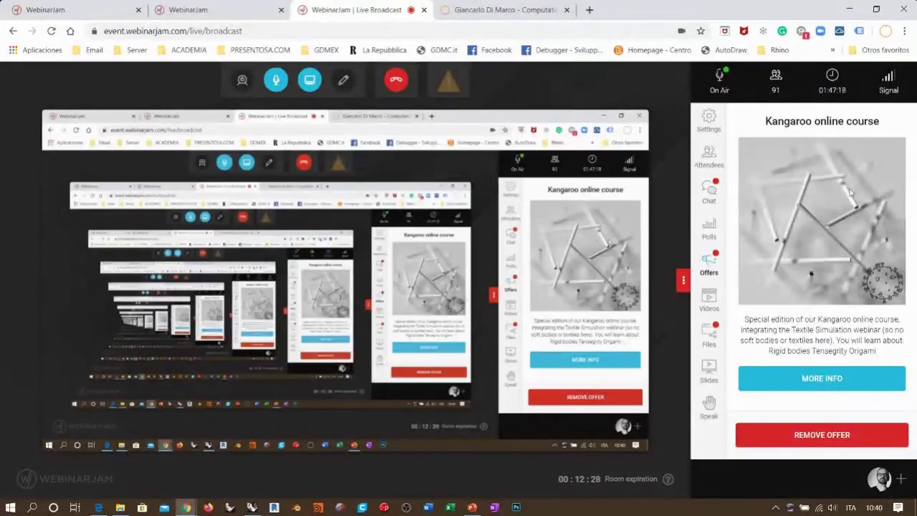
{"action": "left_click", "coordinate": [710, 192]}
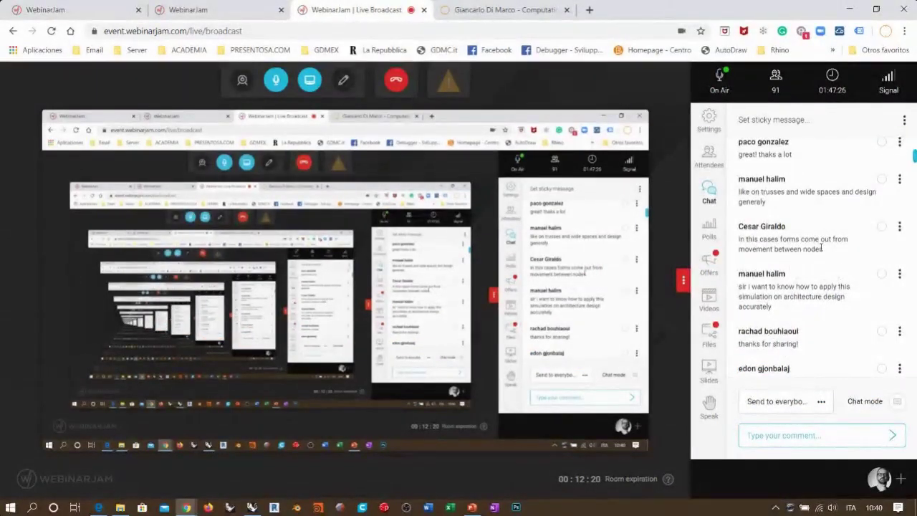
{"action": "scroll", "coordinate": [813, 286], "scroll_direction": "up", "scroll_amount": 1}
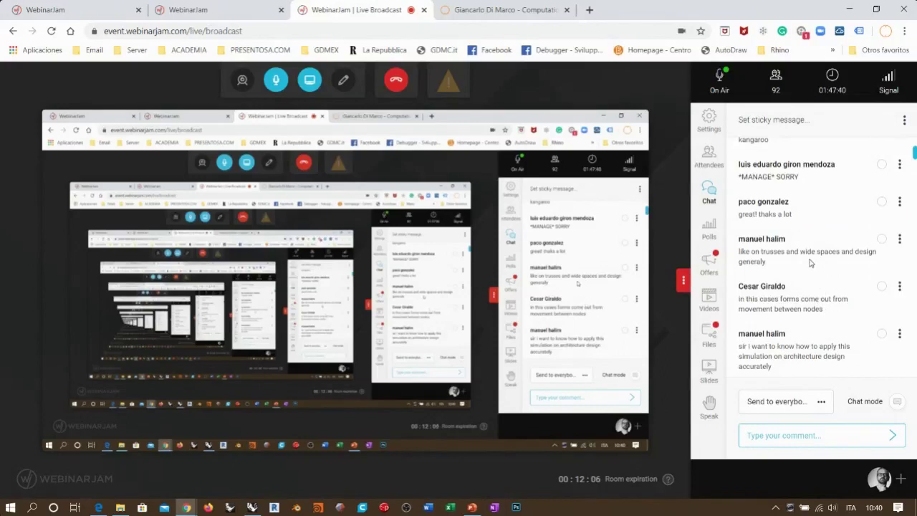
{"action": "scroll", "coordinate": [809, 263], "scroll_direction": "up", "scroll_amount": 1}
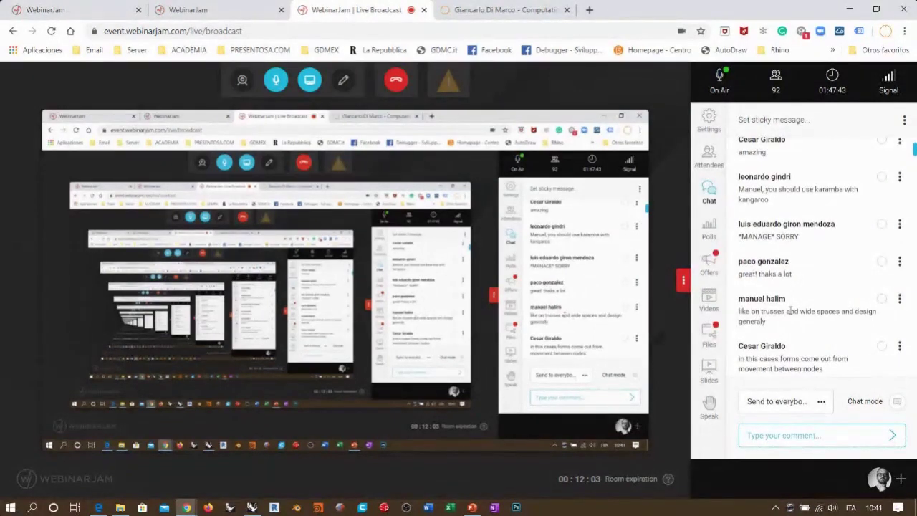
Step: Switch to File Explorer, expand the ACADEMIA folder inside GDMex, and open 180716_IASS_MIT_BOSTON
{"action": "mouse_move", "coordinate": [190, 390]}
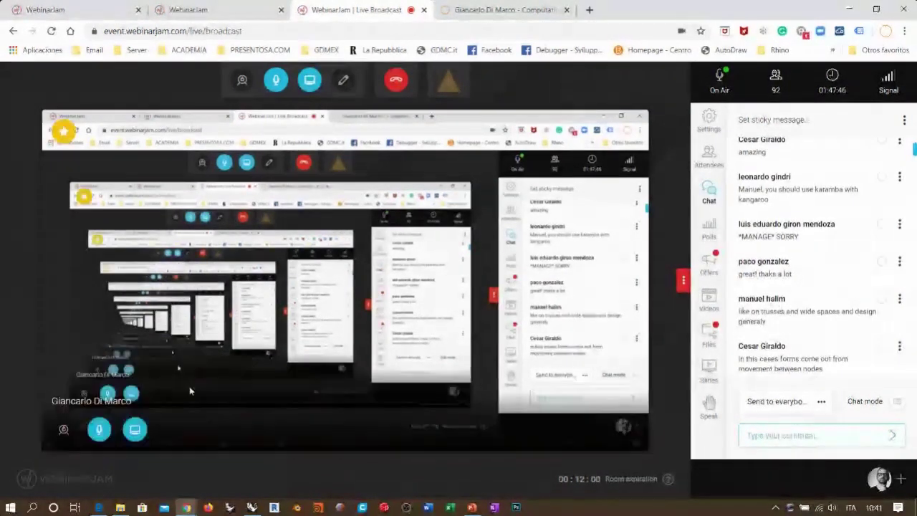
{"action": "left_click", "coordinate": [120, 507]}
{"action": "left_click_drag", "start_coordinate": [209, 342], "coordinate": [214, 182]}
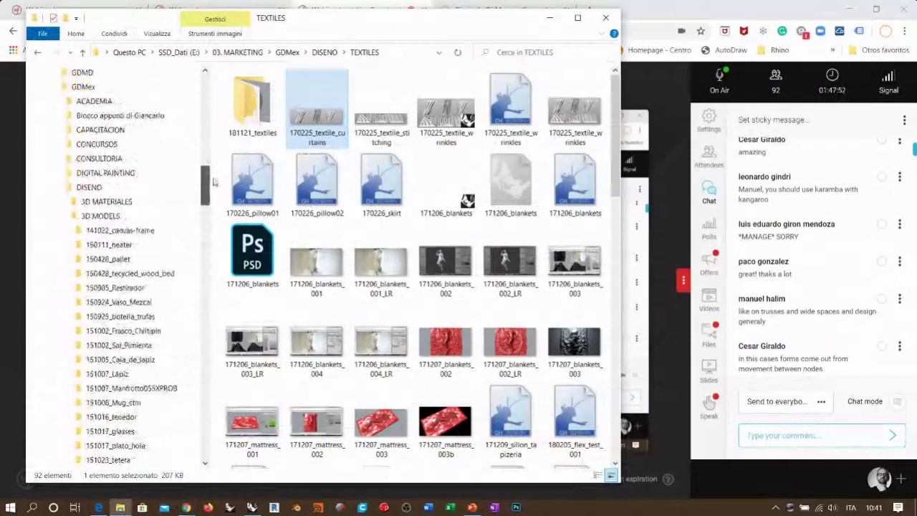
{"action": "left_click", "coordinate": [57, 101]}
{"action": "scroll", "coordinate": [56, 180], "scroll_direction": "down", "scroll_amount": 1}
{"action": "scroll", "coordinate": [55, 183], "scroll_direction": "down", "scroll_amount": 3}
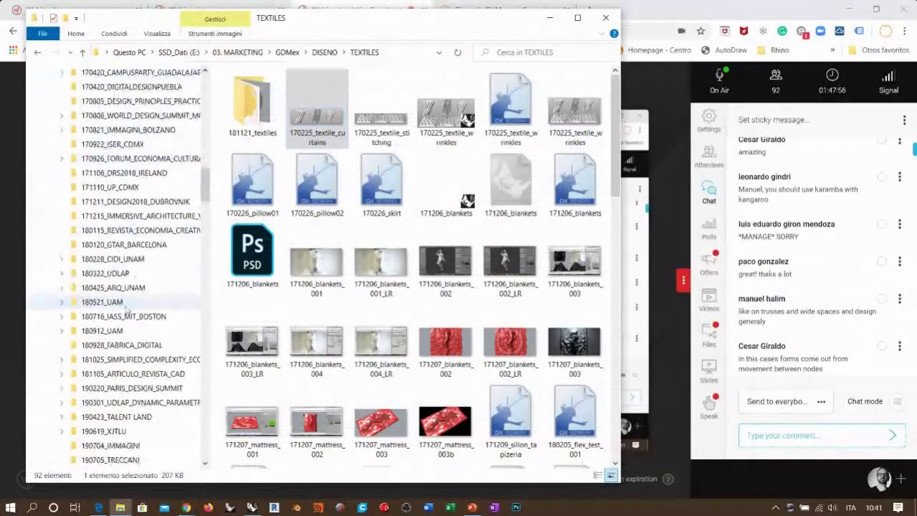
{"action": "left_click", "coordinate": [118, 317]}
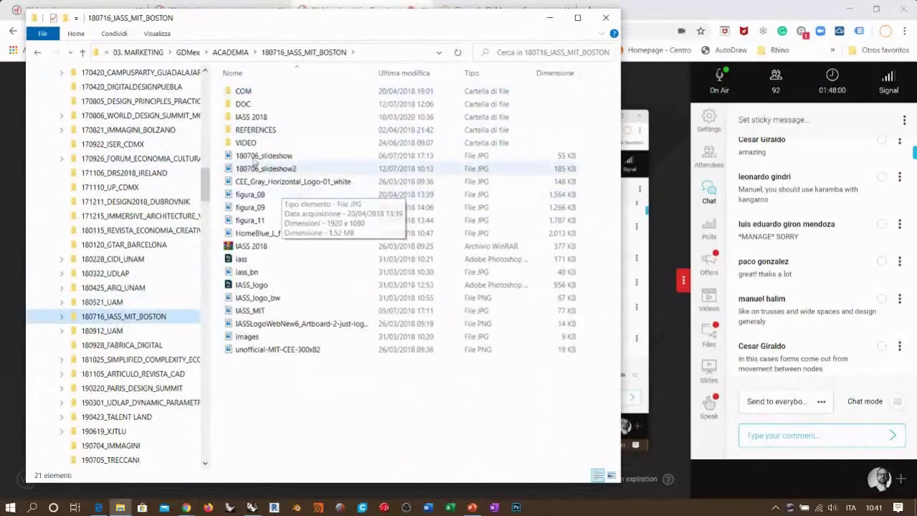
Step: Open the IASS 2018 subfolder, display its files as large thumbnails, and look through the palacio_deportes models
{"action": "double_click", "coordinate": [243, 117]}
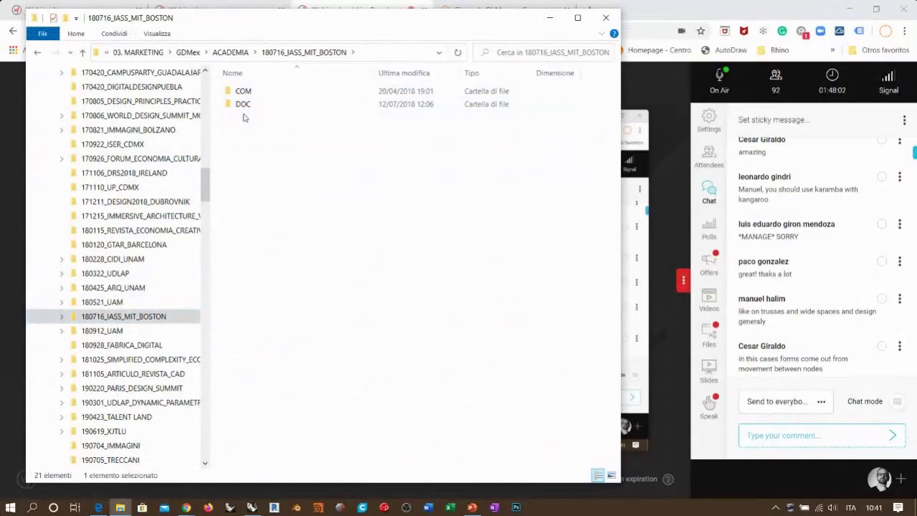
{"action": "left_click", "coordinate": [439, 52]}
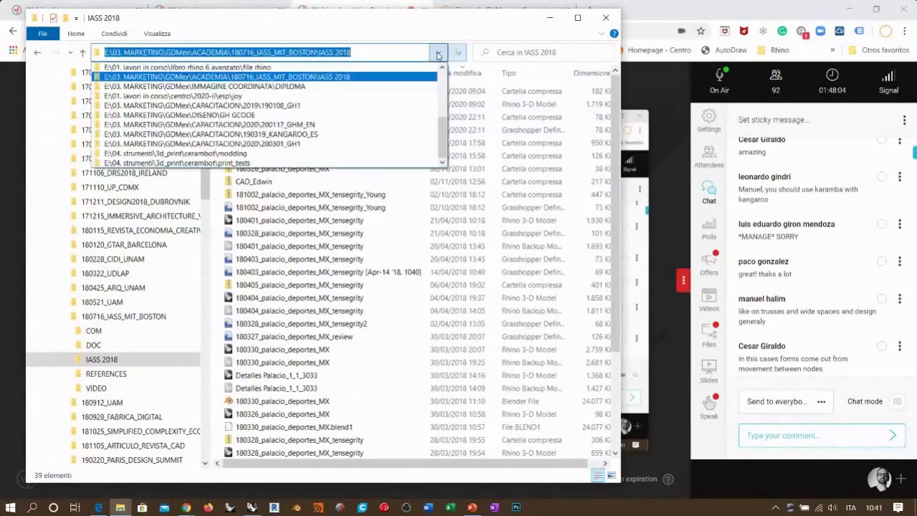
{"action": "left_click", "coordinate": [438, 52]}
{"action": "left_click", "coordinate": [611, 475]}
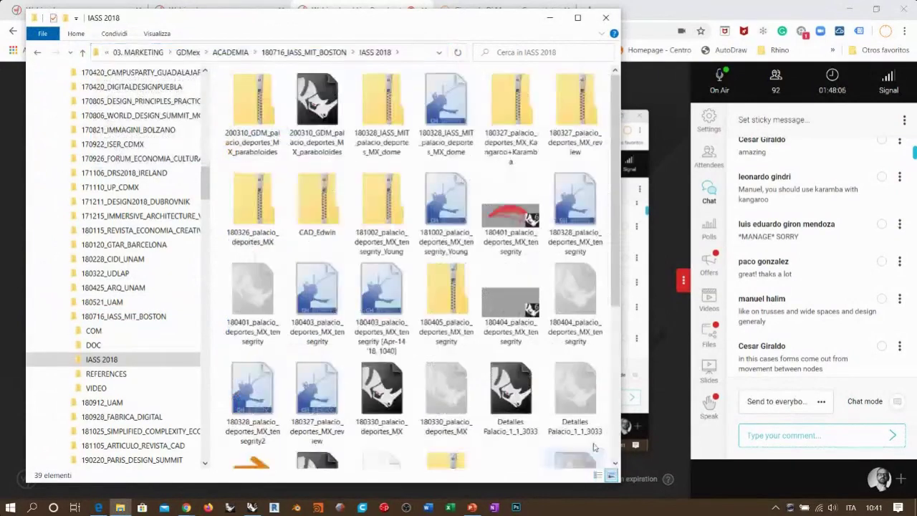
{"action": "left_click_drag", "start_coordinate": [615, 133], "coordinate": [605, 286]}
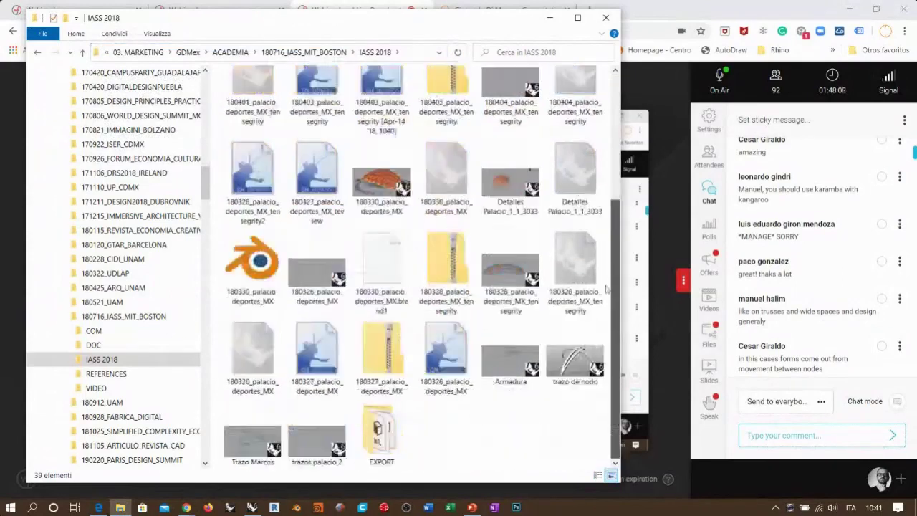
{"action": "left_click_drag", "start_coordinate": [606, 272], "coordinate": [616, 114]}
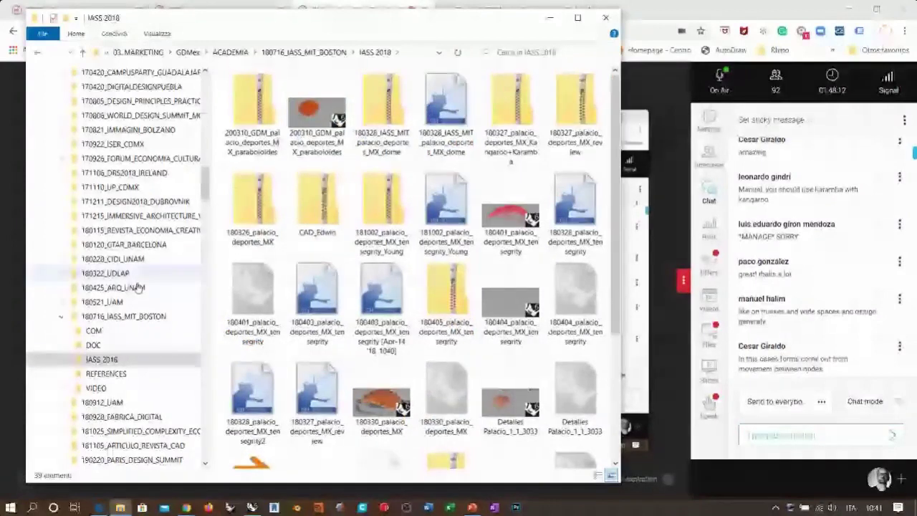
Step: Open the COM folder as large thumbnails, view 180326_palacio_deportes_CDMX_wip001.jpg in the photo viewer, and close it
{"action": "left_click", "coordinate": [93, 331]}
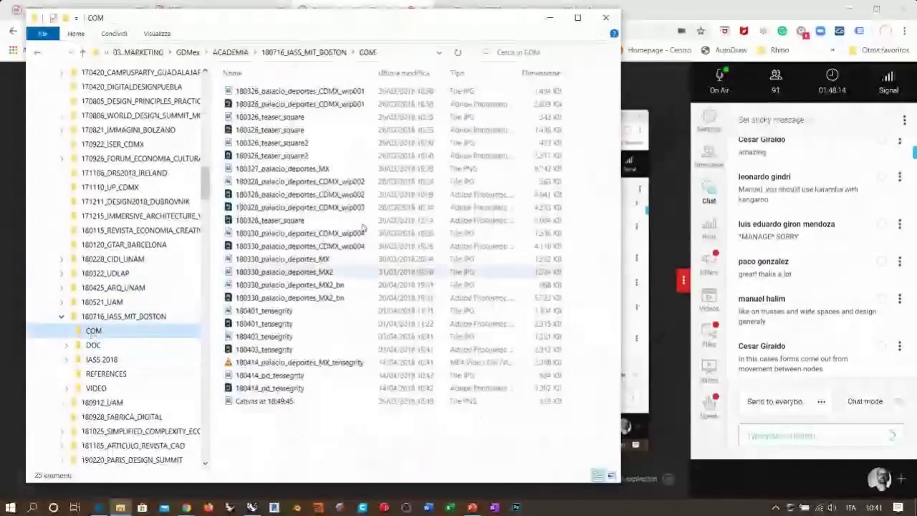
{"action": "left_click", "coordinate": [610, 475]}
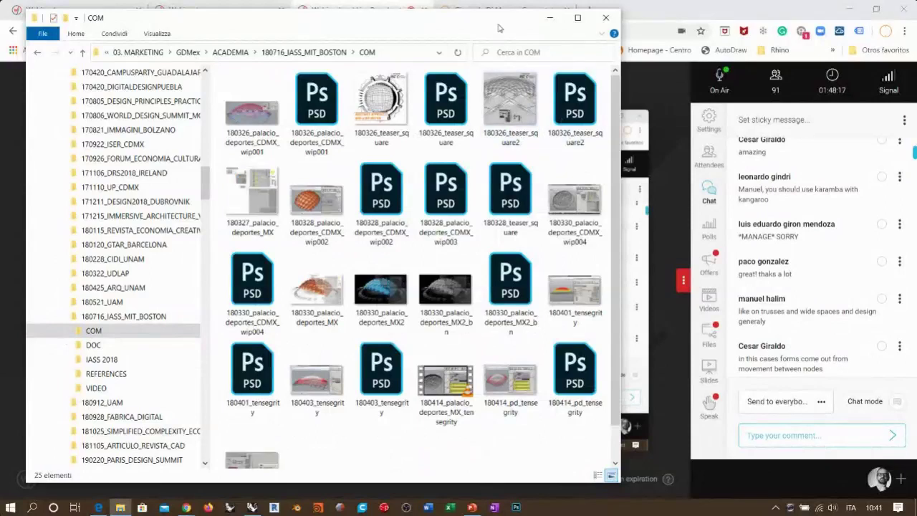
{"action": "left_click", "coordinate": [233, 117]}
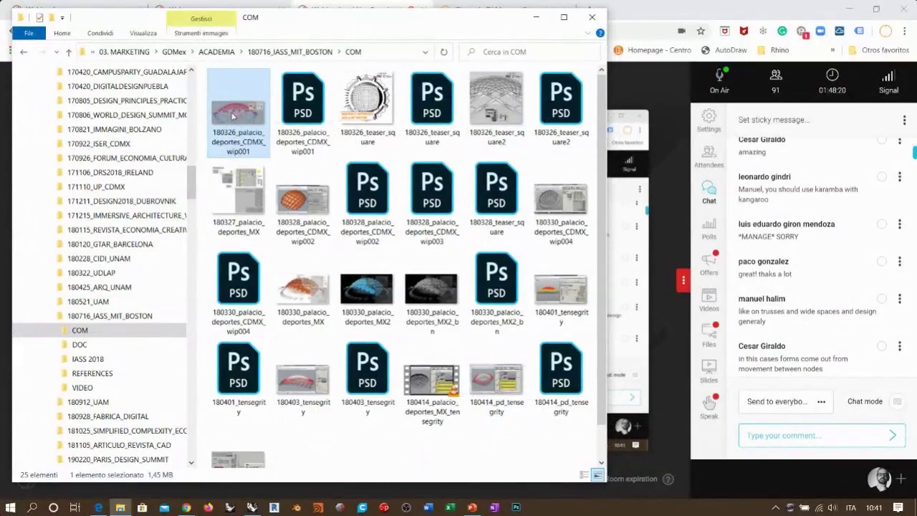
{"action": "double_click", "coordinate": [233, 117]}
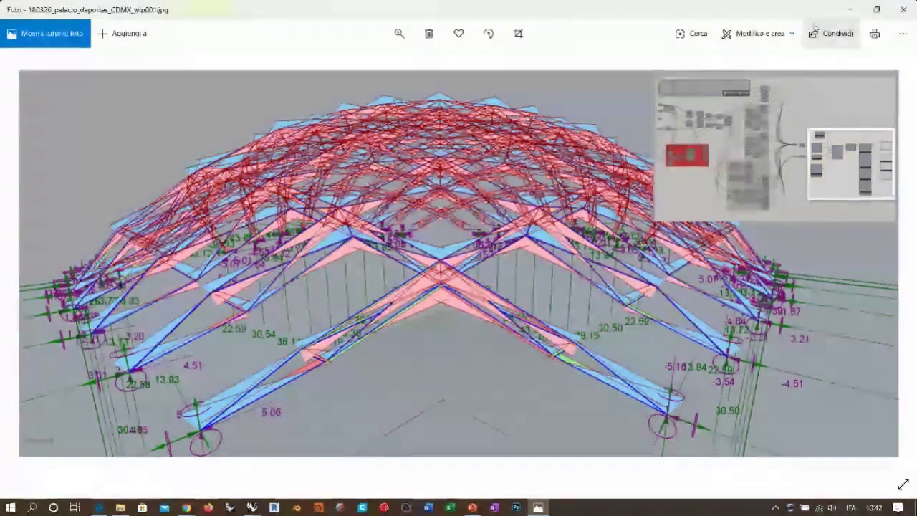
{"action": "left_click", "coordinate": [903, 9]}
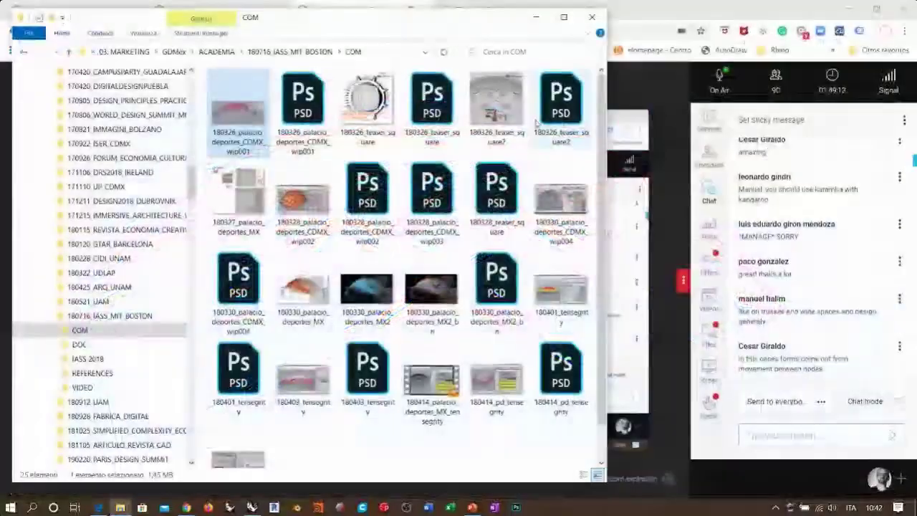
Step: Return to the WebinarJam chat in Chrome and read the questions on 3D printing on fabric and exporting to SubD
{"action": "left_click", "coordinate": [662, 13]}
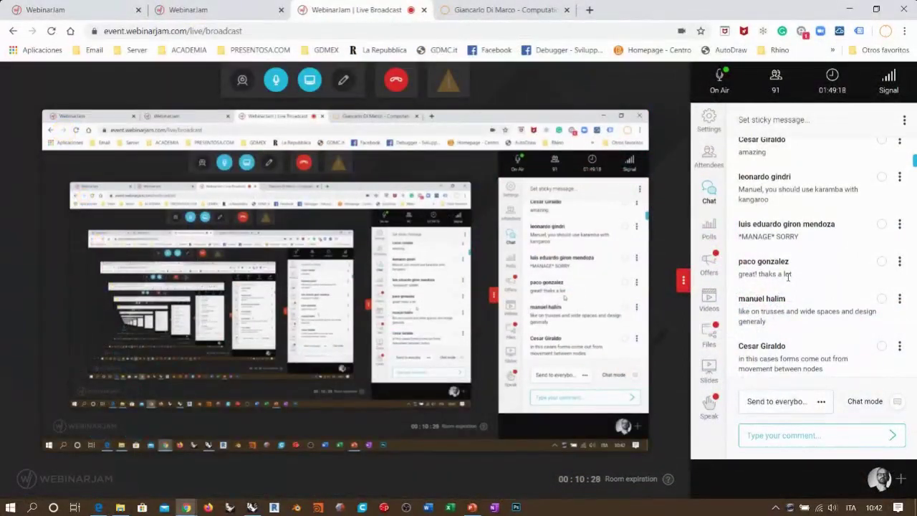
{"action": "scroll", "coordinate": [807, 272], "scroll_direction": "up", "scroll_amount": 1}
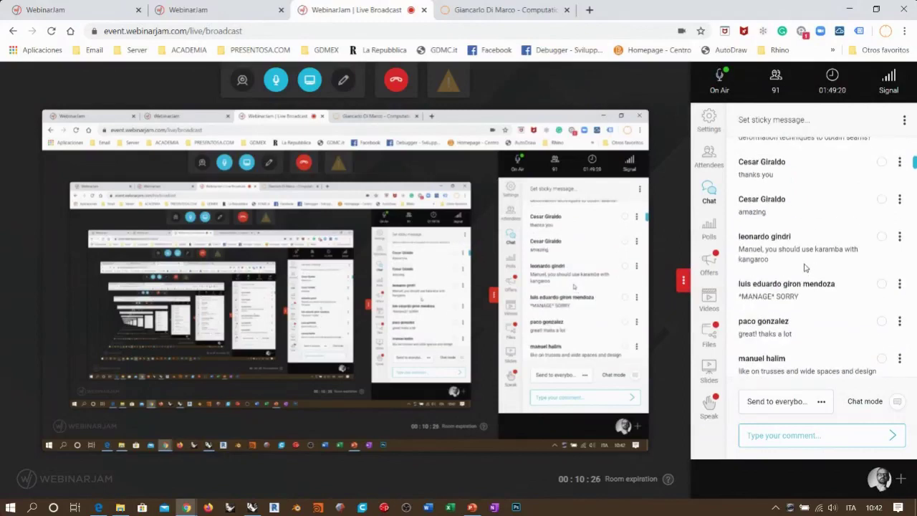
{"action": "scroll", "coordinate": [804, 266], "scroll_direction": "up", "scroll_amount": 1}
{"action": "scroll", "coordinate": [805, 310], "scroll_direction": "up", "scroll_amount": 1}
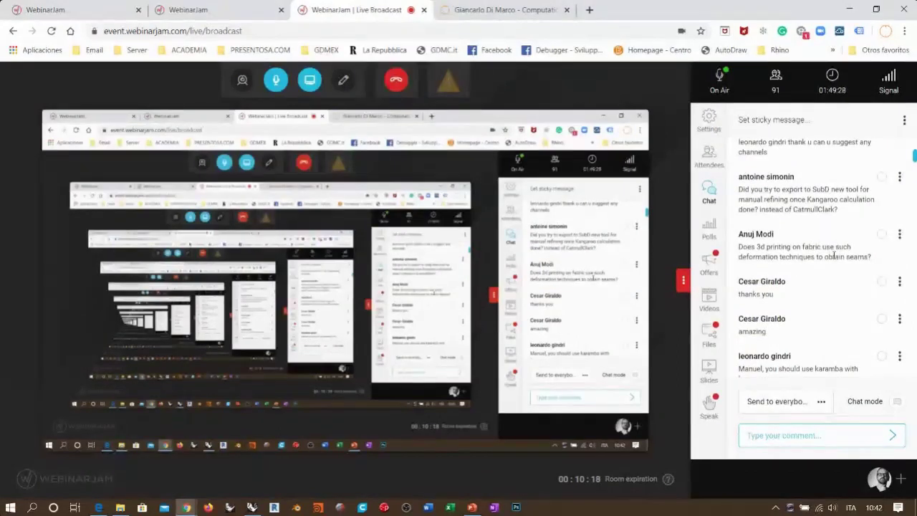
Step: Find the chat question about simulating 2/2 twill weave and plain weave, highlight its text, and clear the highlight
{"action": "scroll", "coordinate": [799, 251], "scroll_direction": "up", "scroll_amount": 1}
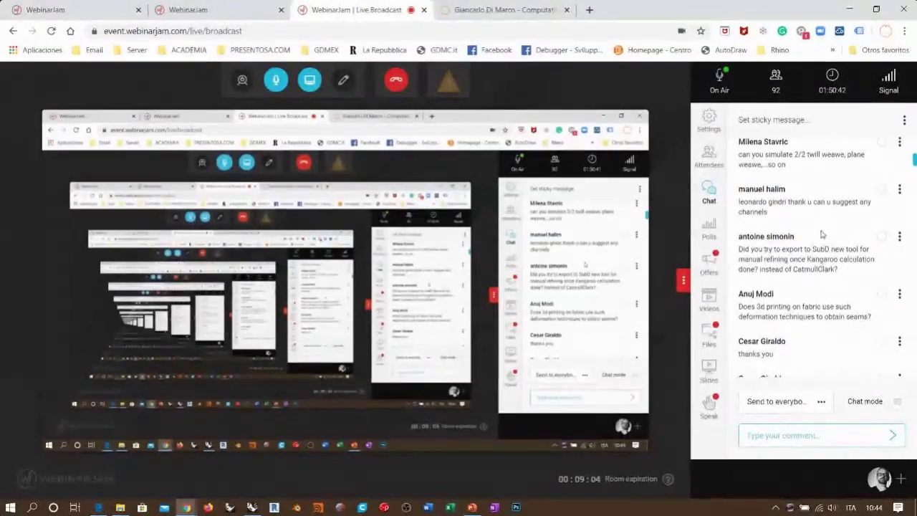
{"action": "scroll", "coordinate": [819, 229], "scroll_direction": "up", "scroll_amount": 1}
{"action": "scroll", "coordinate": [820, 230], "scroll_direction": "up", "scroll_amount": 1}
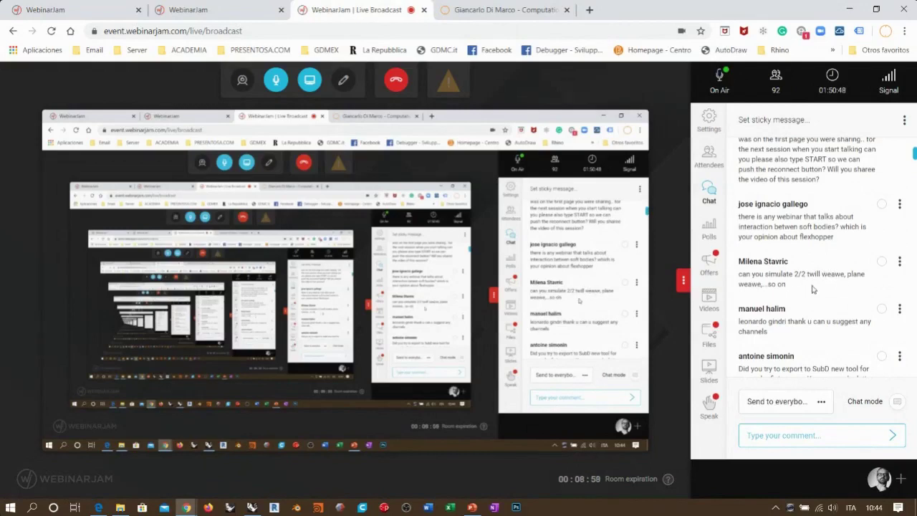
{"action": "triple_click", "coordinate": [741, 279]}
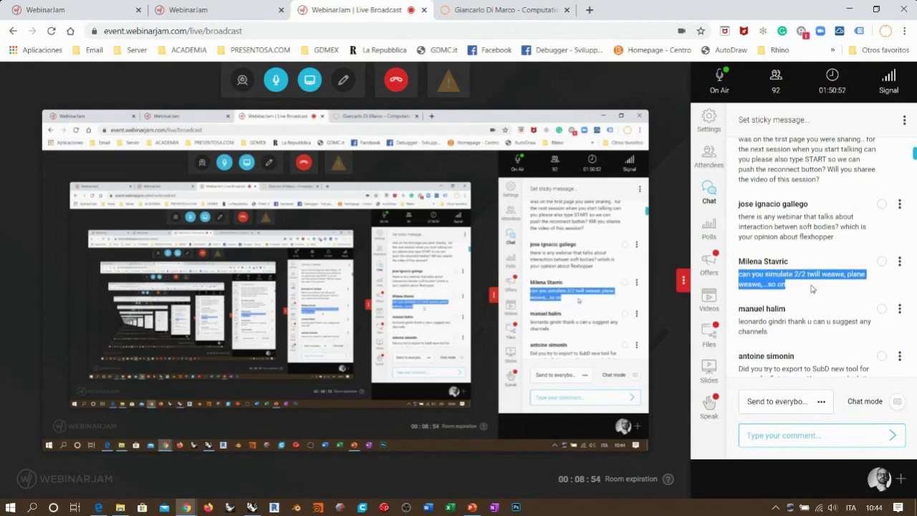
{"action": "left_click", "coordinate": [812, 288]}
Step: Highlight the chat question about a webinar on interaction between soft bodies, and highlight its word "flexhopper"
{"action": "scroll", "coordinate": [820, 284], "scroll_direction": "up", "scroll_amount": 1}
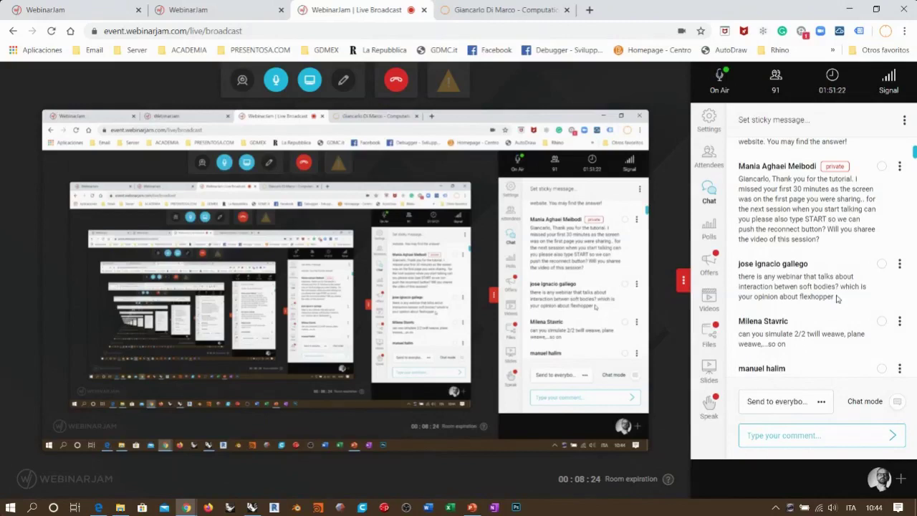
{"action": "double_click", "coordinate": [747, 277]}
{"action": "left_click_drag", "start_coordinate": [746, 276], "coordinate": [837, 288]}
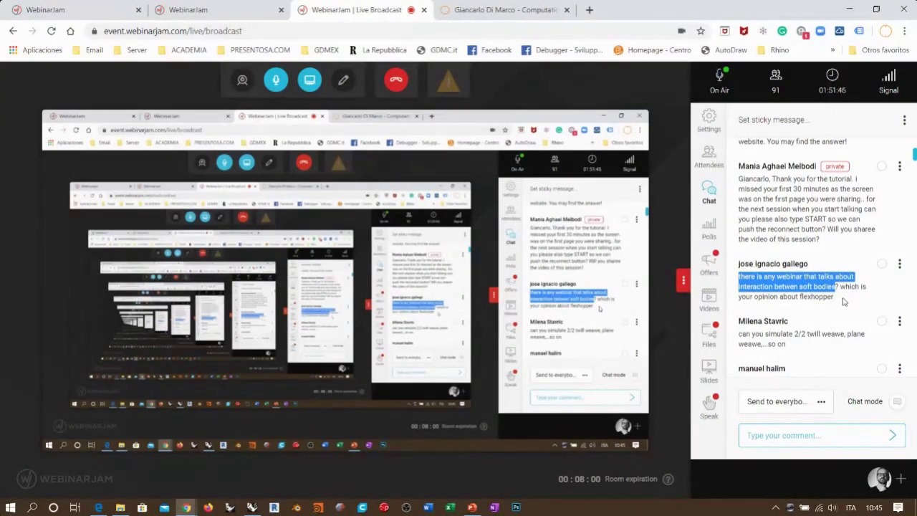
{"action": "left_click", "coordinate": [844, 300]}
{"action": "double_click", "coordinate": [823, 298]}
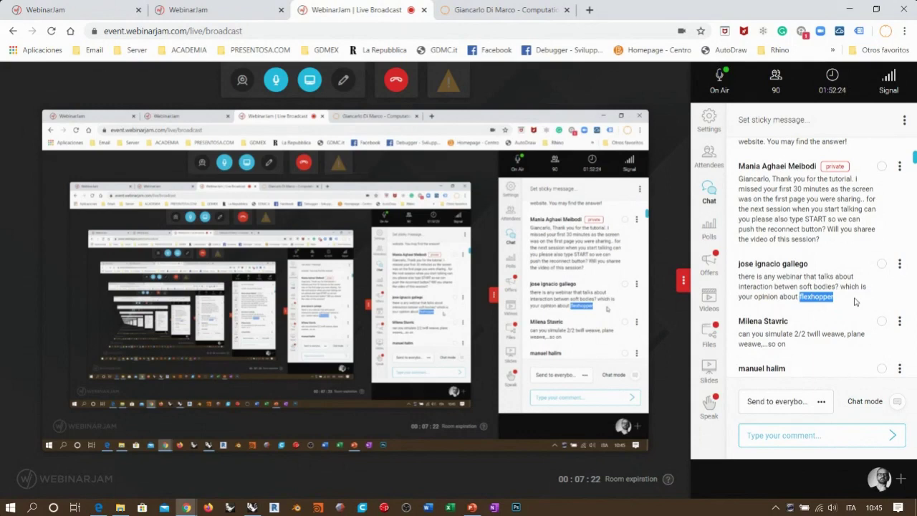
Step: Read the private video-sharing request and neighbouring messages, and briefly highlight the question about a guide to Kangaroo's real-life units
{"action": "scroll", "coordinate": [825, 249], "scroll_direction": "up", "scroll_amount": 1}
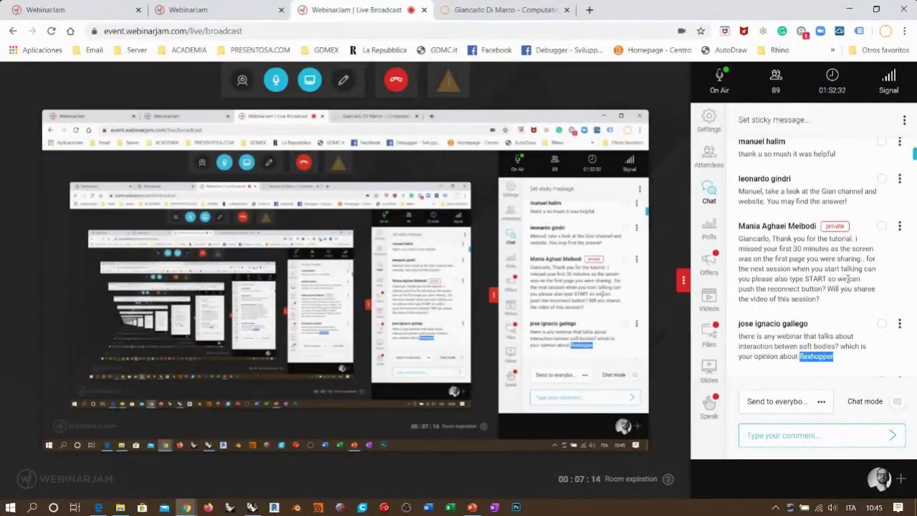
{"action": "scroll", "coordinate": [834, 301], "scroll_direction": "up", "scroll_amount": 1}
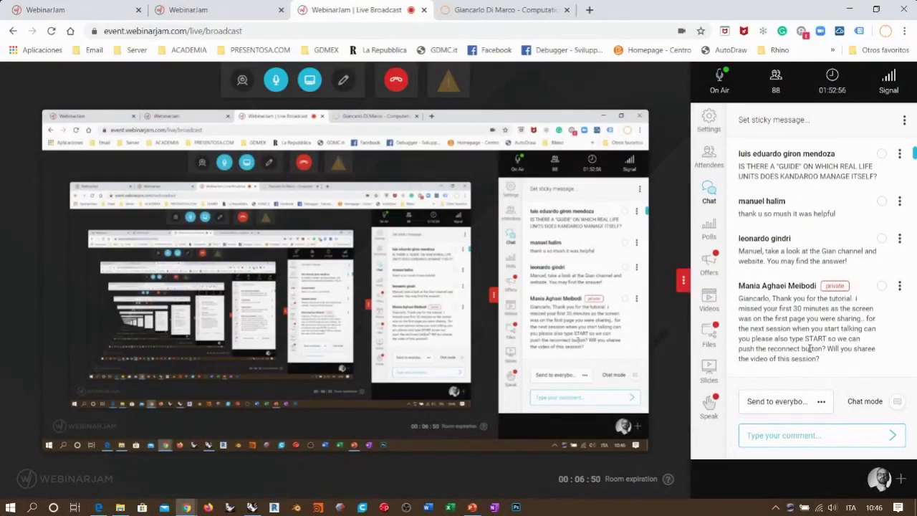
{"action": "scroll", "coordinate": [790, 334], "scroll_direction": "up", "scroll_amount": 1}
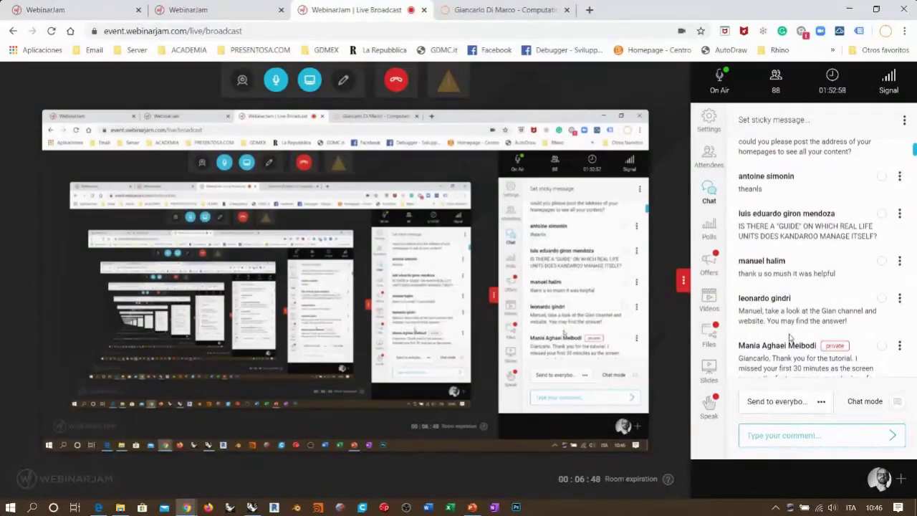
{"action": "scroll", "coordinate": [790, 334], "scroll_direction": "up", "scroll_amount": 2}
{"action": "scroll", "coordinate": [790, 335], "scroll_direction": "down", "scroll_amount": 1}
{"action": "scroll", "coordinate": [790, 336], "scroll_direction": "down", "scroll_amount": 1}
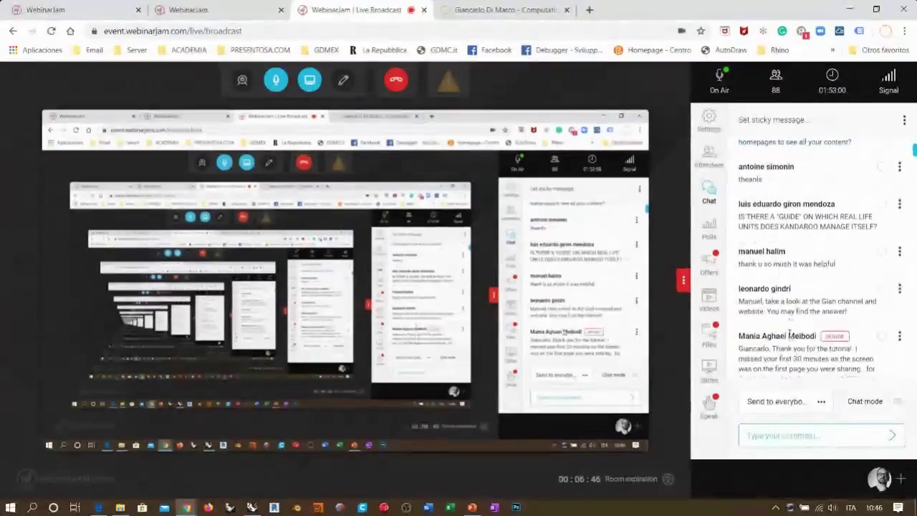
{"action": "scroll", "coordinate": [803, 323], "scroll_direction": "up", "scroll_amount": 1}
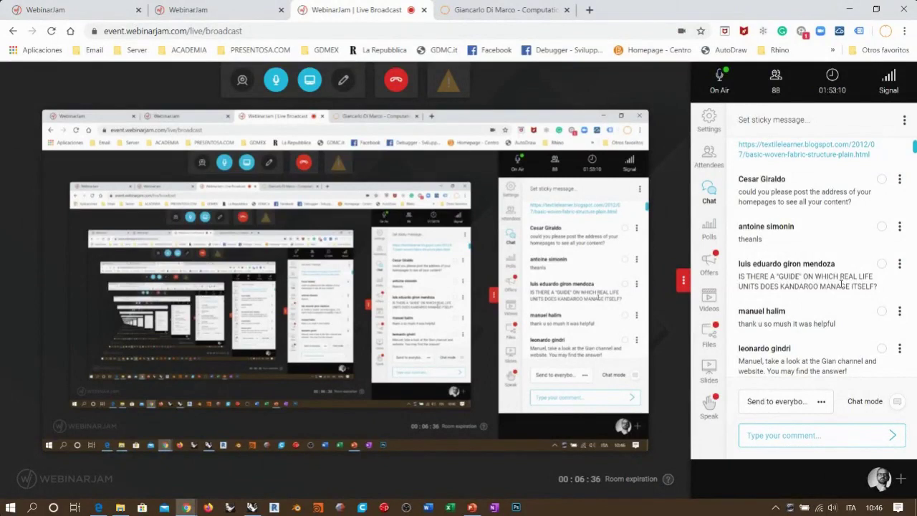
{"action": "left_click_drag", "start_coordinate": [739, 276], "coordinate": [879, 288]}
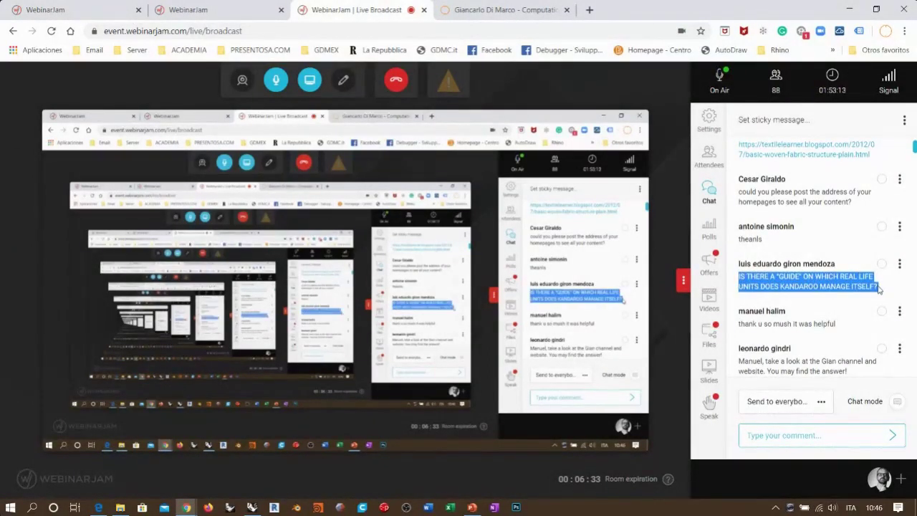
{"action": "left_click", "coordinate": [836, 284]}
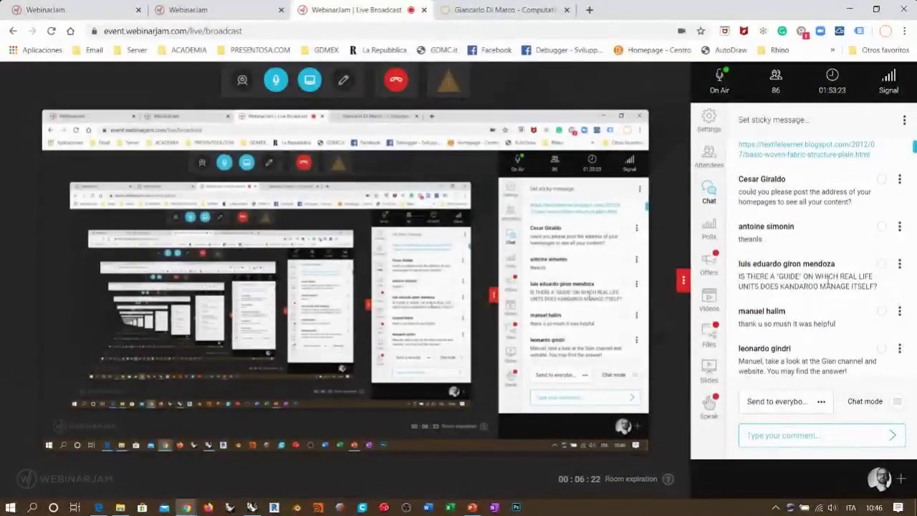
Step: Find the chat question about homepage addresses, show the giancadm.com website with its address highlighted, and clear the highlight
{"action": "scroll", "coordinate": [829, 283], "scroll_direction": "up", "scroll_amount": 1}
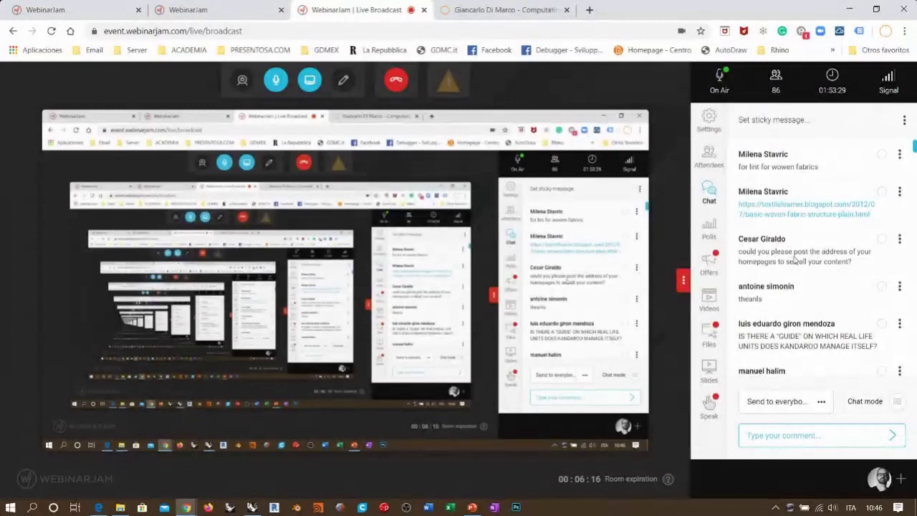
{"action": "left_click", "coordinate": [505, 10]}
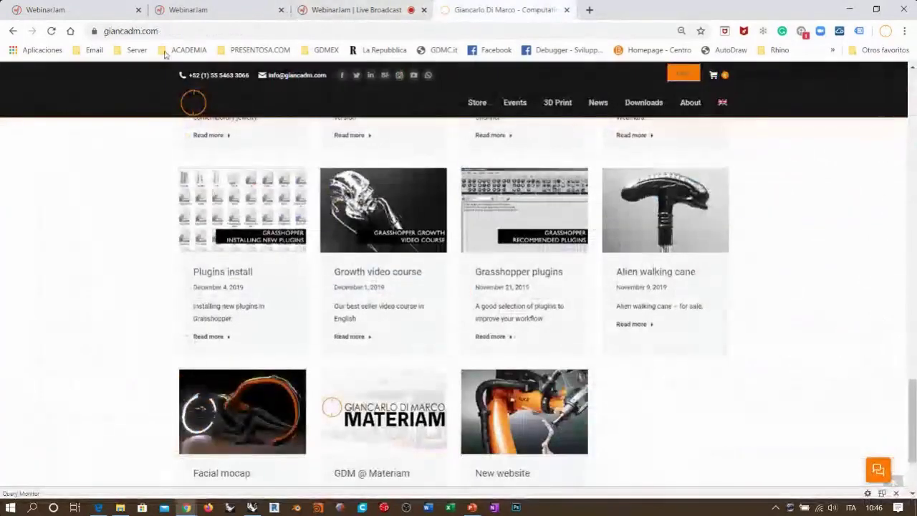
{"action": "key", "text": "ctrl+l"}
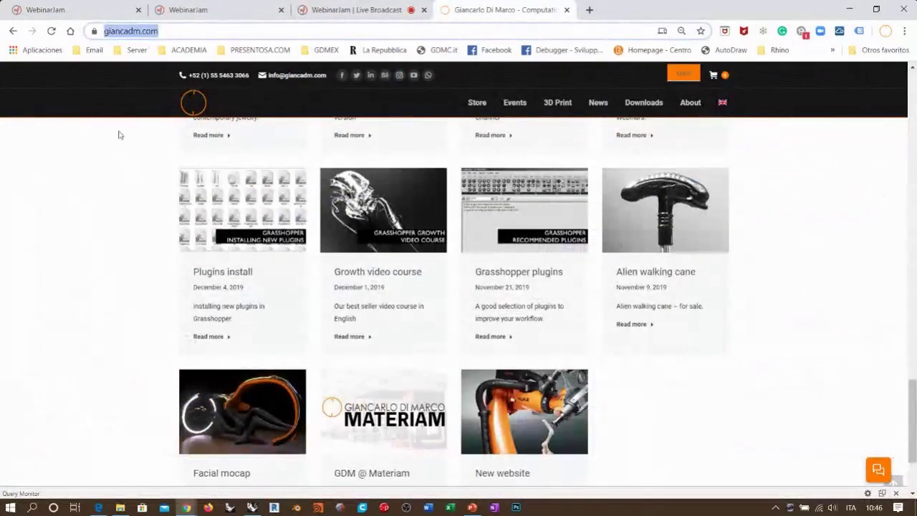
{"action": "left_click", "coordinate": [109, 166]}
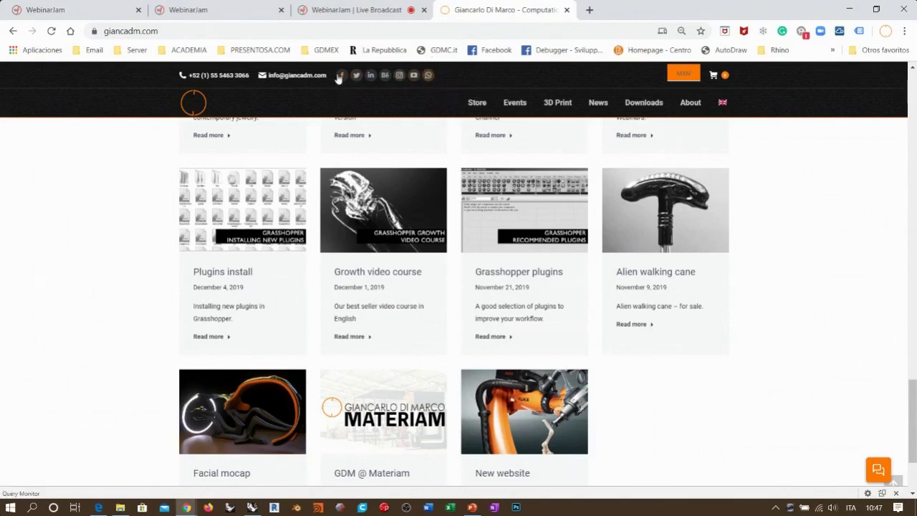
Step: Open the textilelearner link from the WebinarJam chat, view the basic weave structure diagrams, and return to the chat
{"action": "left_click", "coordinate": [337, 8]}
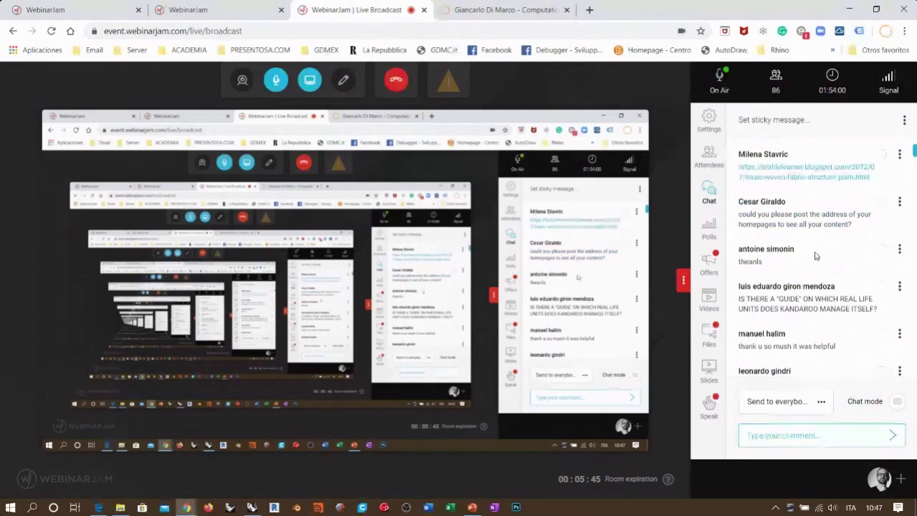
{"action": "left_click", "coordinate": [804, 172]}
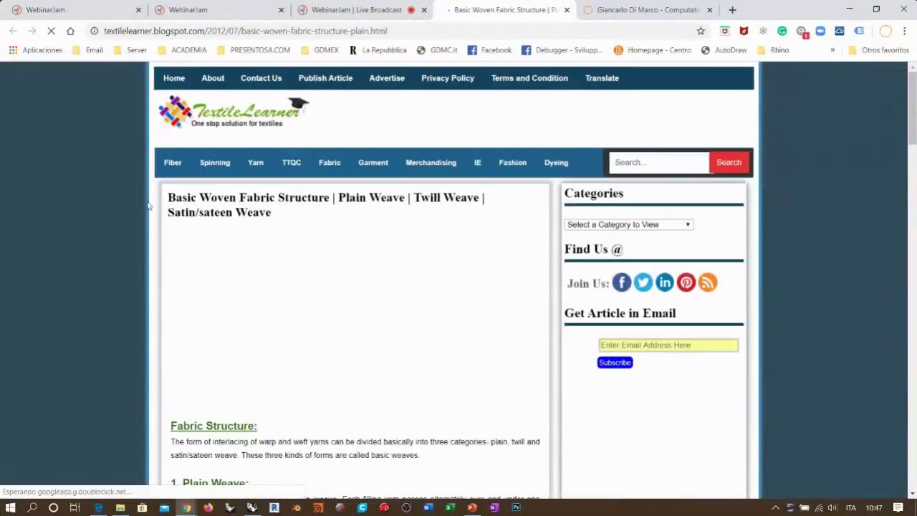
{"action": "scroll", "coordinate": [112, 184], "scroll_direction": "down", "scroll_amount": 8}
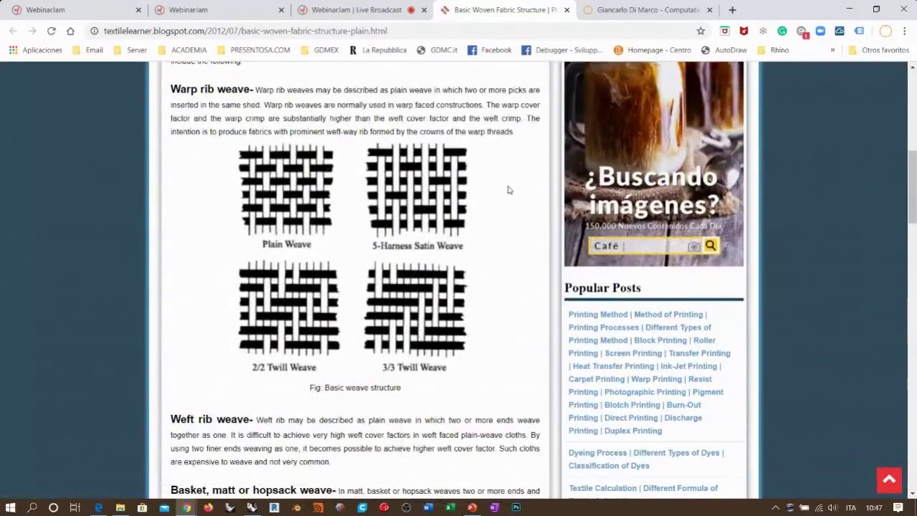
{"action": "scroll", "coordinate": [505, 224], "scroll_direction": "down", "scroll_amount": 2}
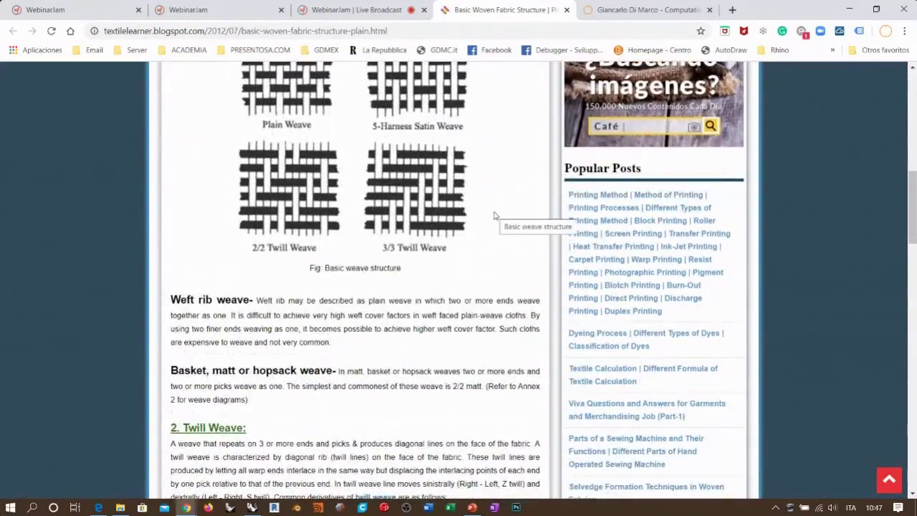
{"action": "left_click", "coordinate": [356, 9]}
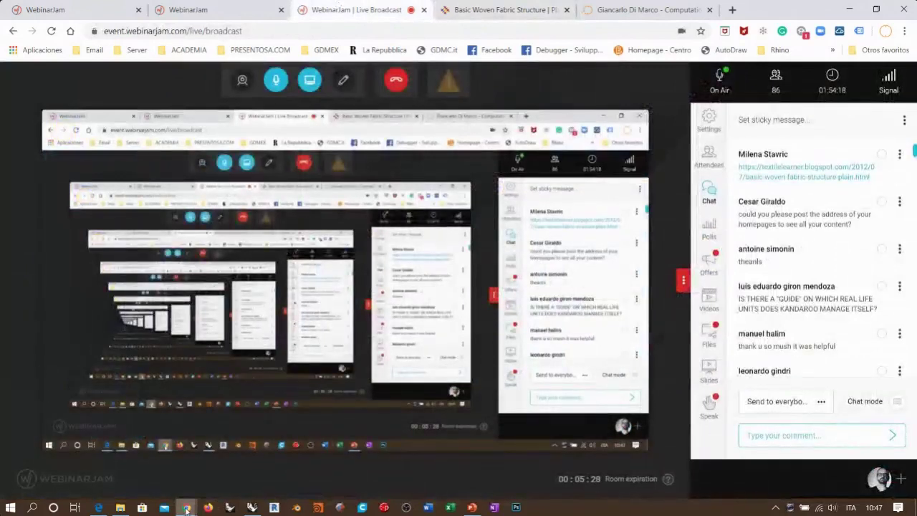
Step: Switch to File Explorer, go back to the TEXTILES folder, and browse its files for a textile example
{"action": "left_click", "coordinate": [122, 508]}
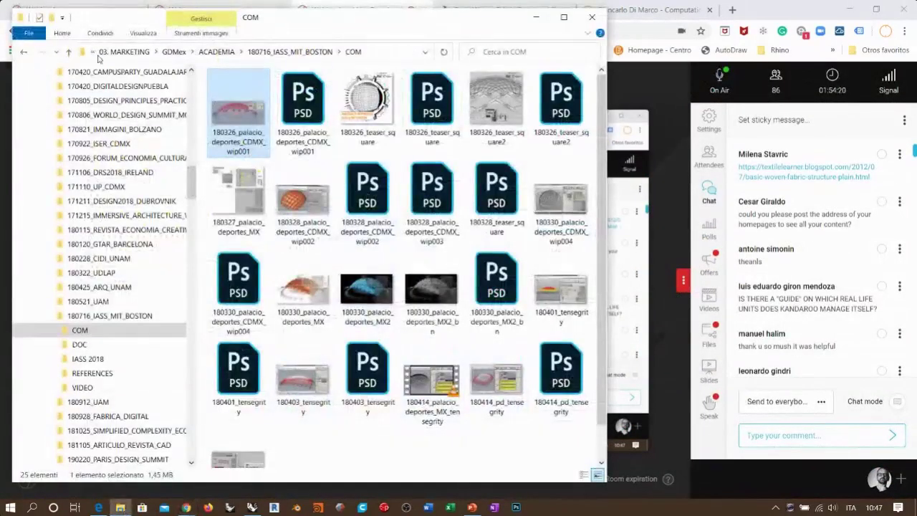
{"action": "left_click", "coordinate": [23, 51]}
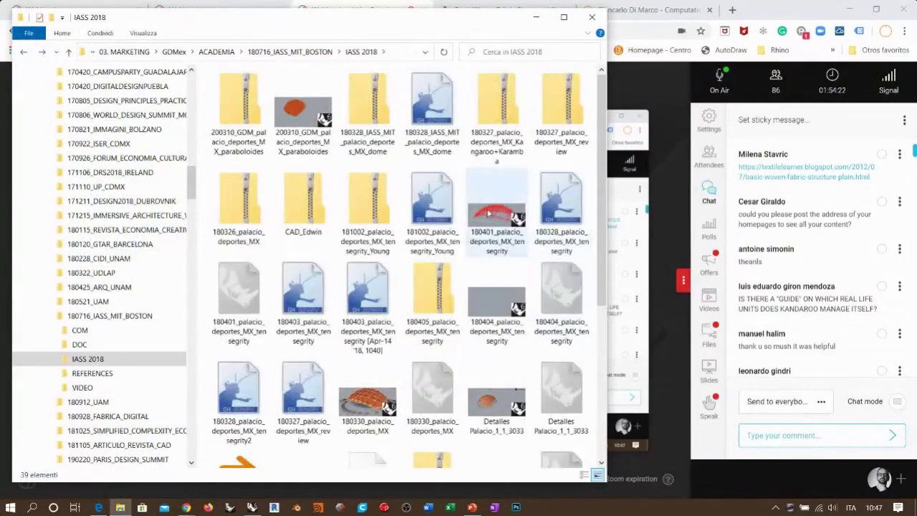
{"action": "left_click", "coordinate": [24, 52]}
{"action": "left_click", "coordinate": [23, 51]}
{"action": "left_click_drag", "start_coordinate": [601, 159], "coordinate": [596, 277]}
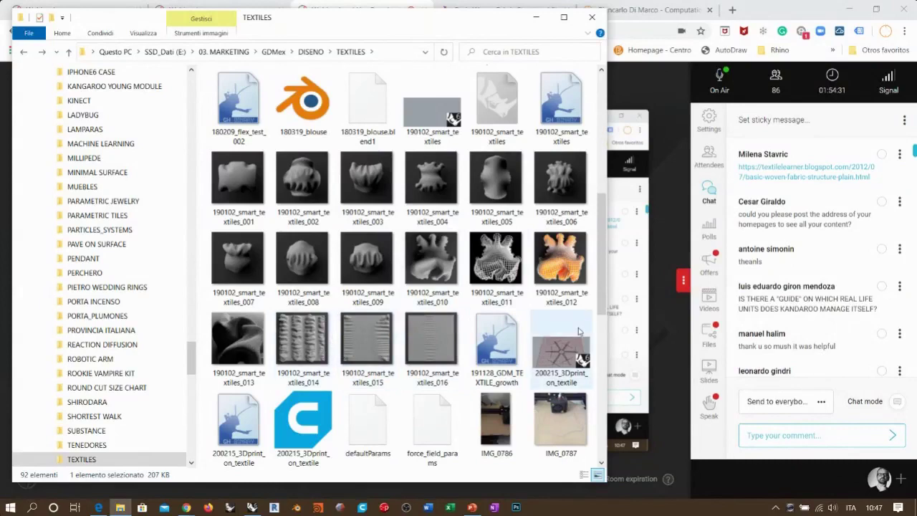
{"action": "scroll", "coordinate": [502, 308], "scroll_direction": "up", "scroll_amount": 5}
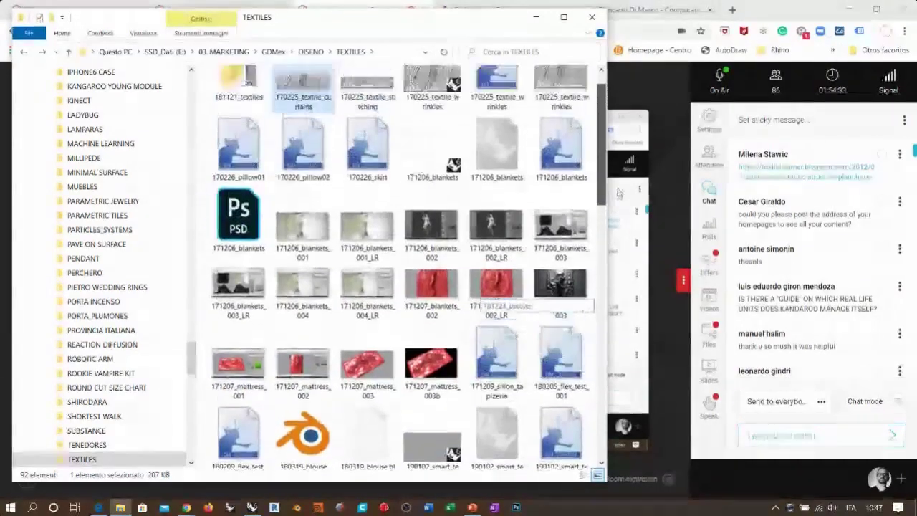
Step: View the 170225_textile_stitching image, close it, and bring the WebinarJam chat in Chrome back to the front
{"action": "double_click", "coordinate": [367, 116]}
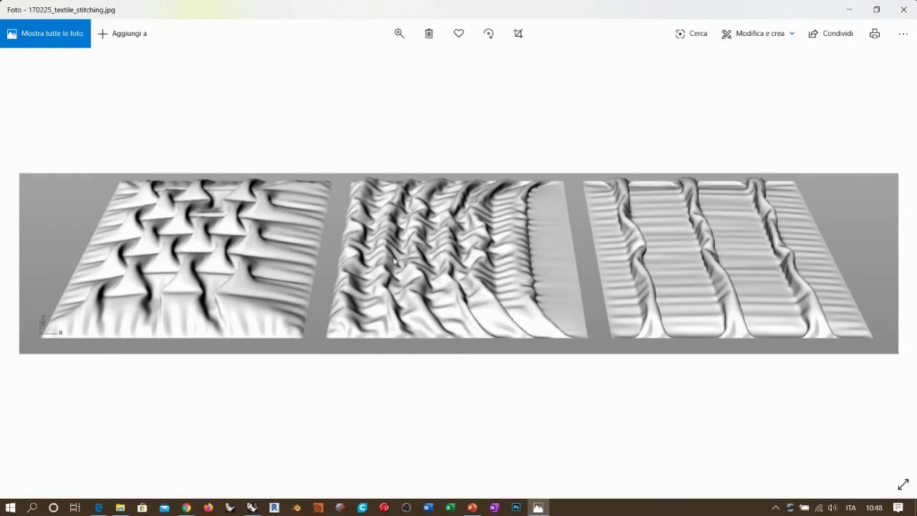
{"action": "left_click", "coordinate": [903, 9]}
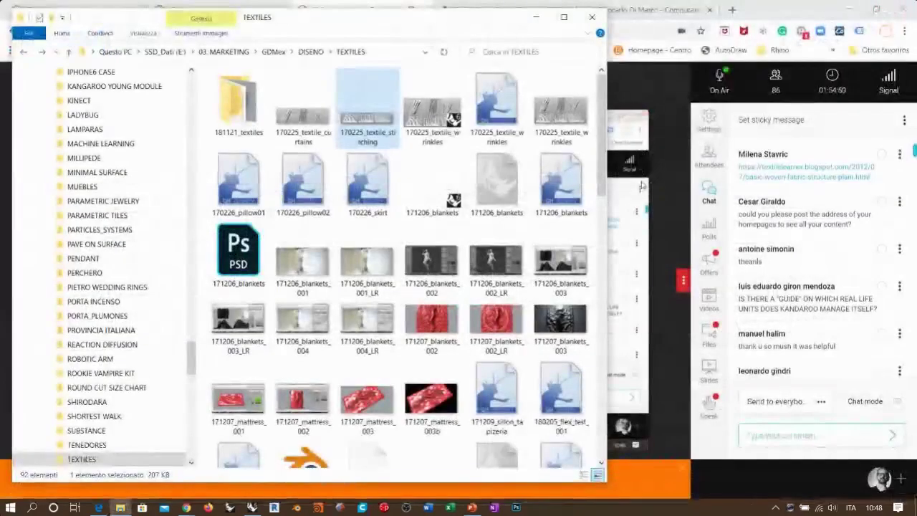
{"action": "left_click", "coordinate": [768, 5]}
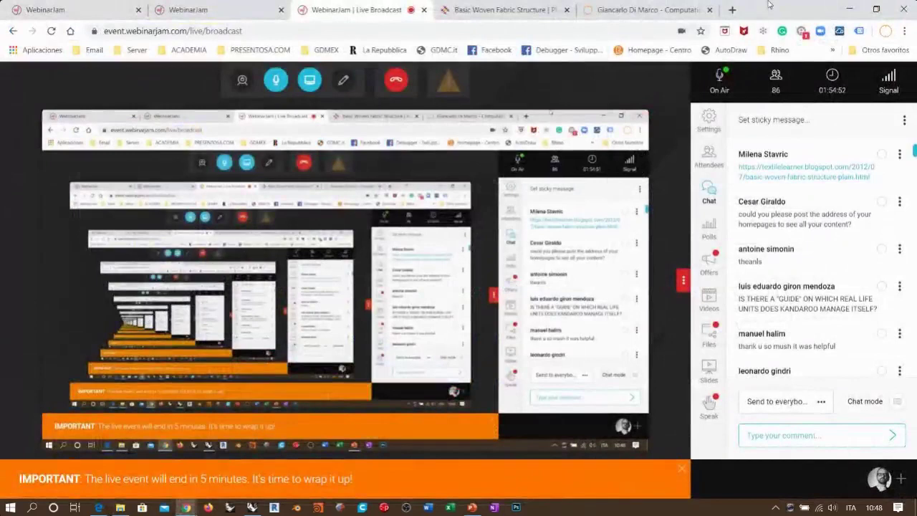
Step: Switch to Grasshopper and examine the Braced Grid 1-D Structure and Mesh Surface components within the 200328_gh_textile definition
{"action": "left_click", "coordinate": [251, 507]}
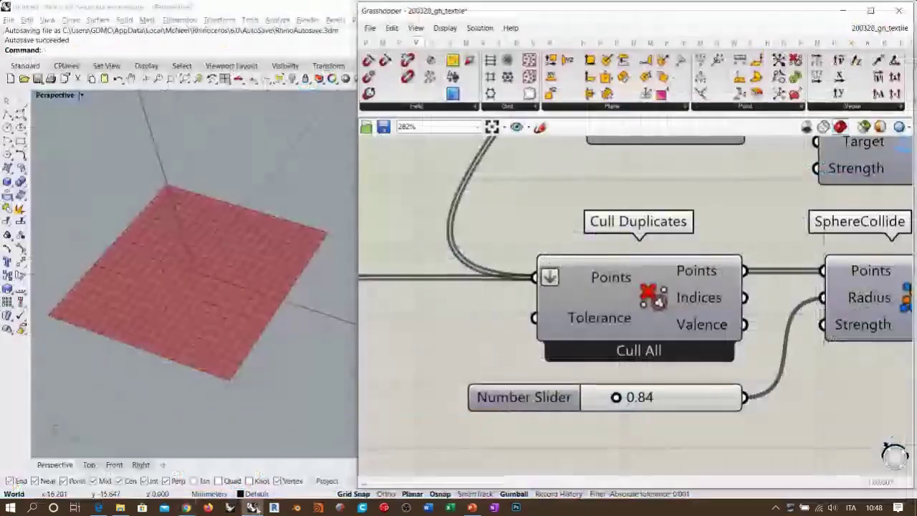
{"action": "scroll", "coordinate": [555, 241], "scroll_direction": "down", "scroll_amount": 6}
{"action": "right_click_drag", "start_coordinate": [405, 203], "coordinate": [553, 310]}
{"action": "right_click_drag", "start_coordinate": [601, 202], "coordinate": [593, 337]}
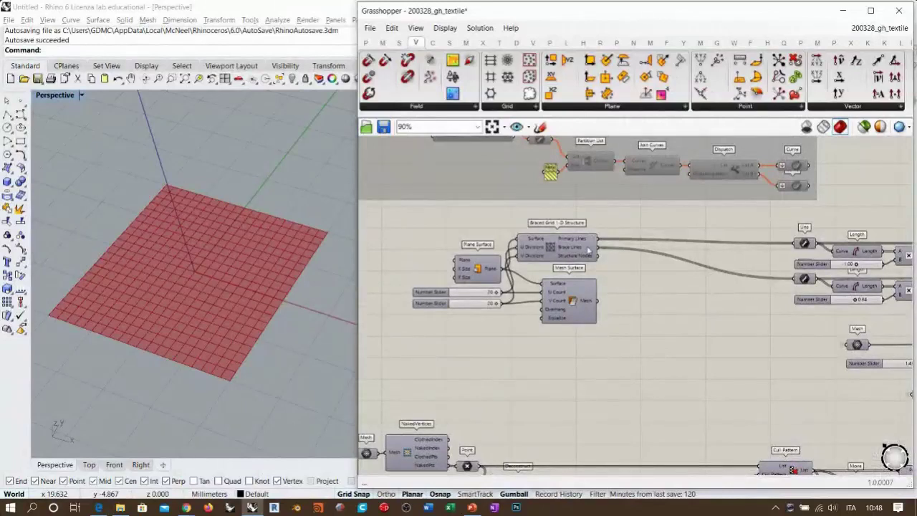
{"action": "scroll", "coordinate": [717, 251], "scroll_direction": "up", "scroll_amount": 5}
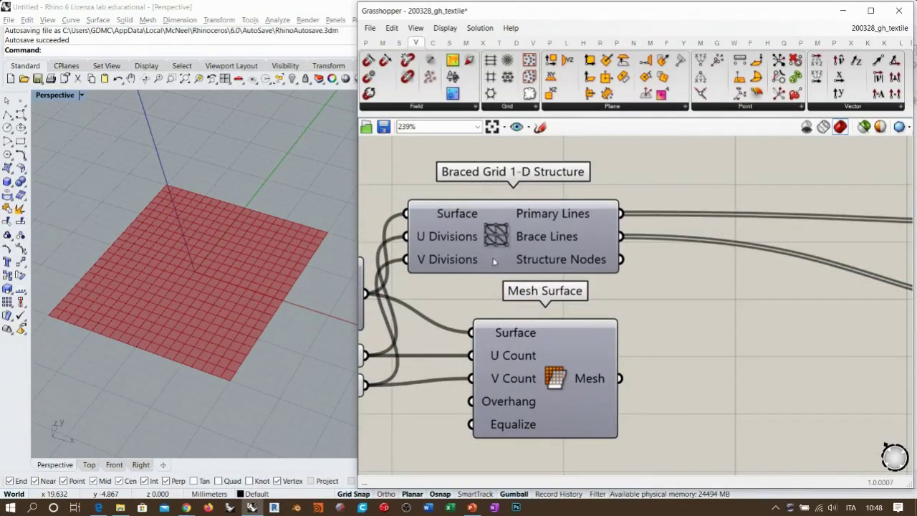
{"action": "scroll", "coordinate": [623, 212], "scroll_direction": "down", "scroll_amount": 1}
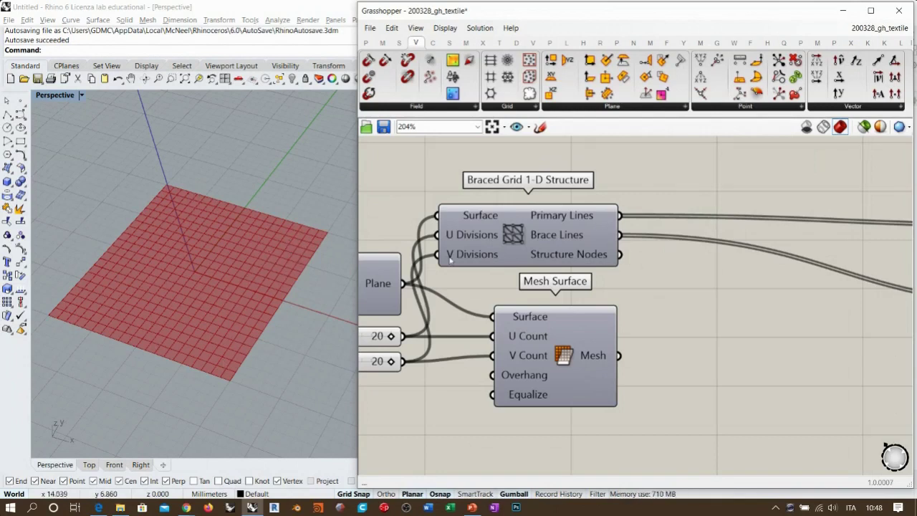
{"action": "scroll", "coordinate": [677, 319], "scroll_direction": "down", "scroll_amount": 10}
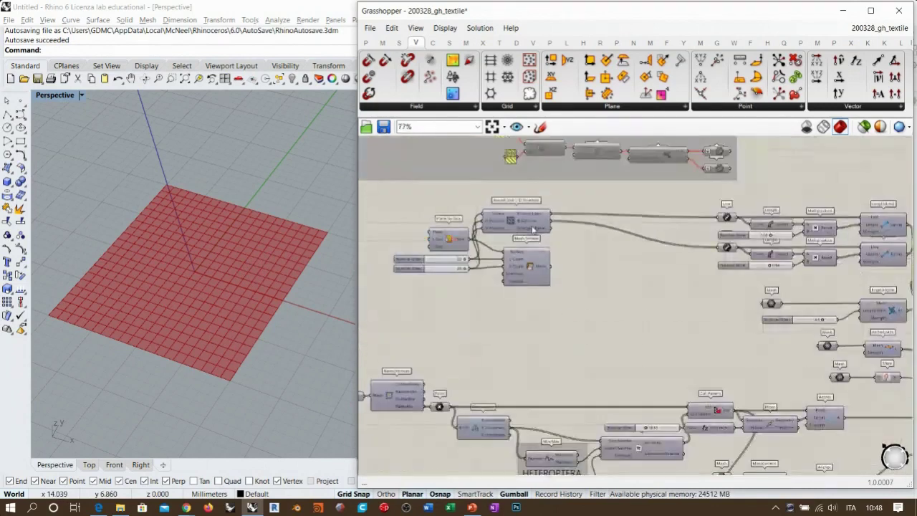
{"action": "right_click_drag", "start_coordinate": [595, 254], "coordinate": [549, 300]}
{"action": "scroll", "coordinate": [548, 300], "scroll_direction": "up", "scroll_amount": 2}
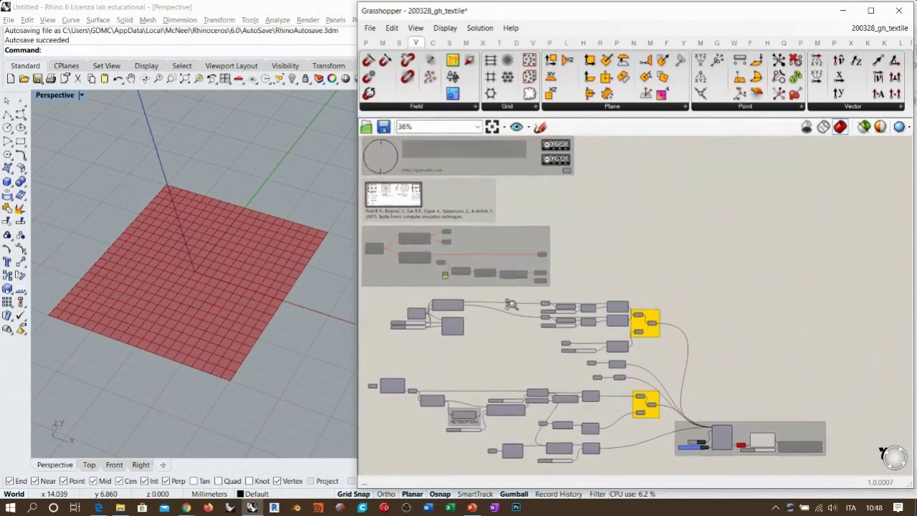
Step: Return to the WebinarJam chat in Chrome and read the messages on uploading the webinar and making weave patterns with pufferfish
{"action": "key", "text": "alt+Tab"}
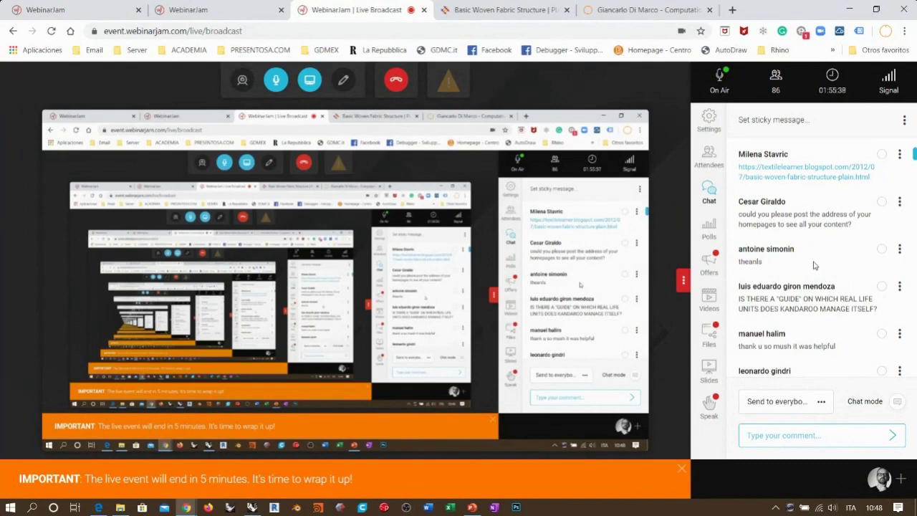
{"action": "scroll", "coordinate": [813, 264], "scroll_direction": "up", "scroll_amount": 3}
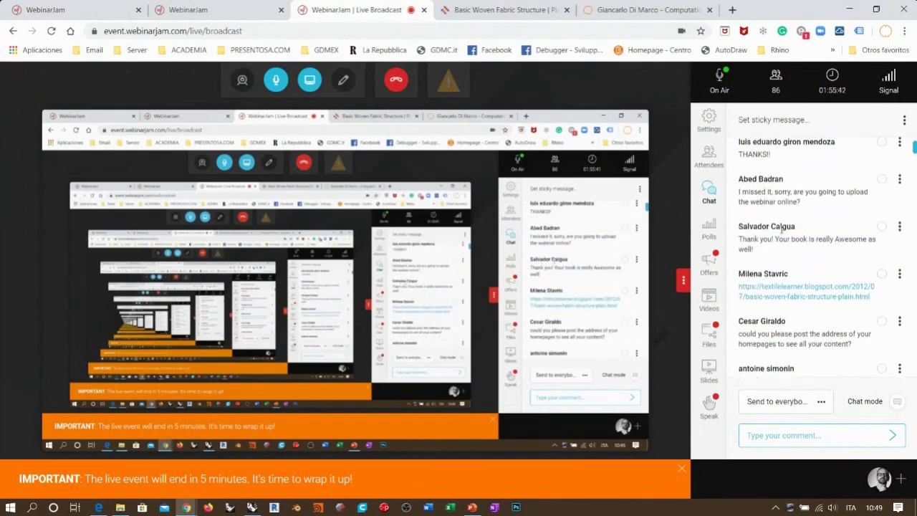
{"action": "scroll", "coordinate": [806, 242], "scroll_direction": "up", "scroll_amount": 1}
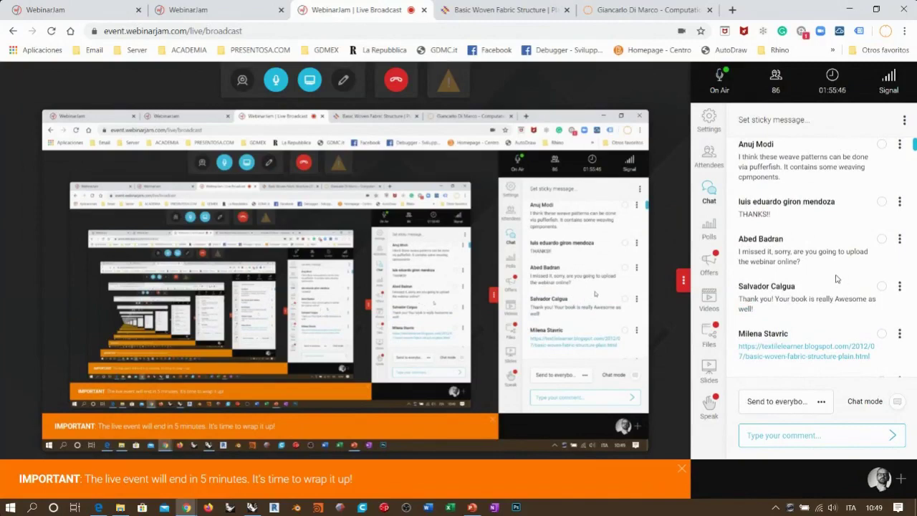
{"action": "scroll", "coordinate": [827, 283], "scroll_direction": "up", "scroll_amount": 1}
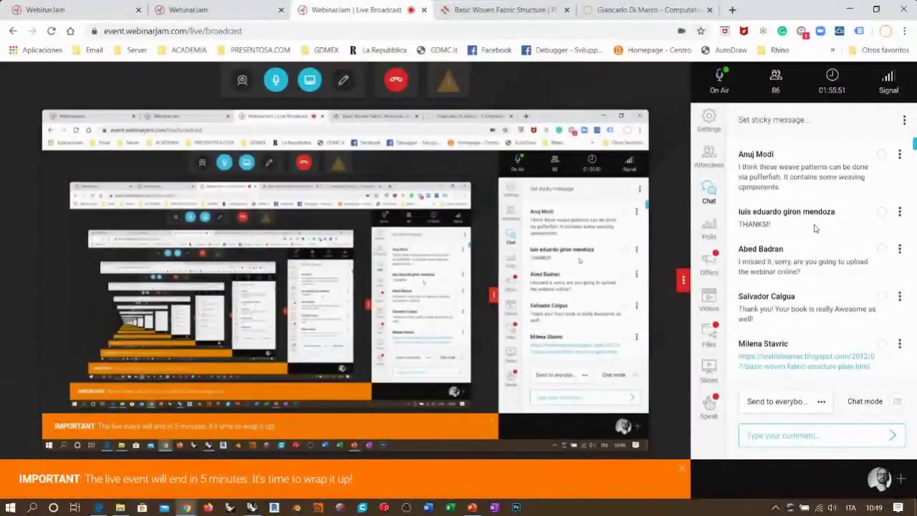
{"action": "scroll", "coordinate": [802, 194], "scroll_direction": "up", "scroll_amount": 2}
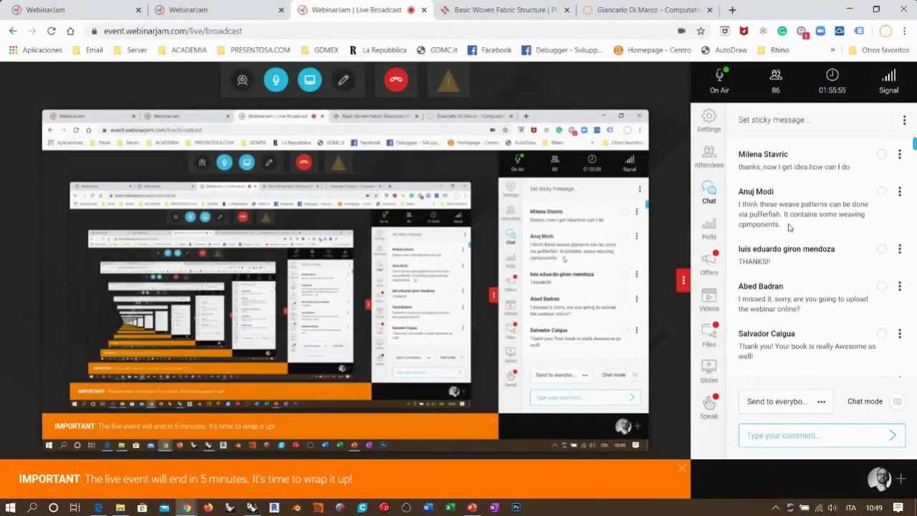